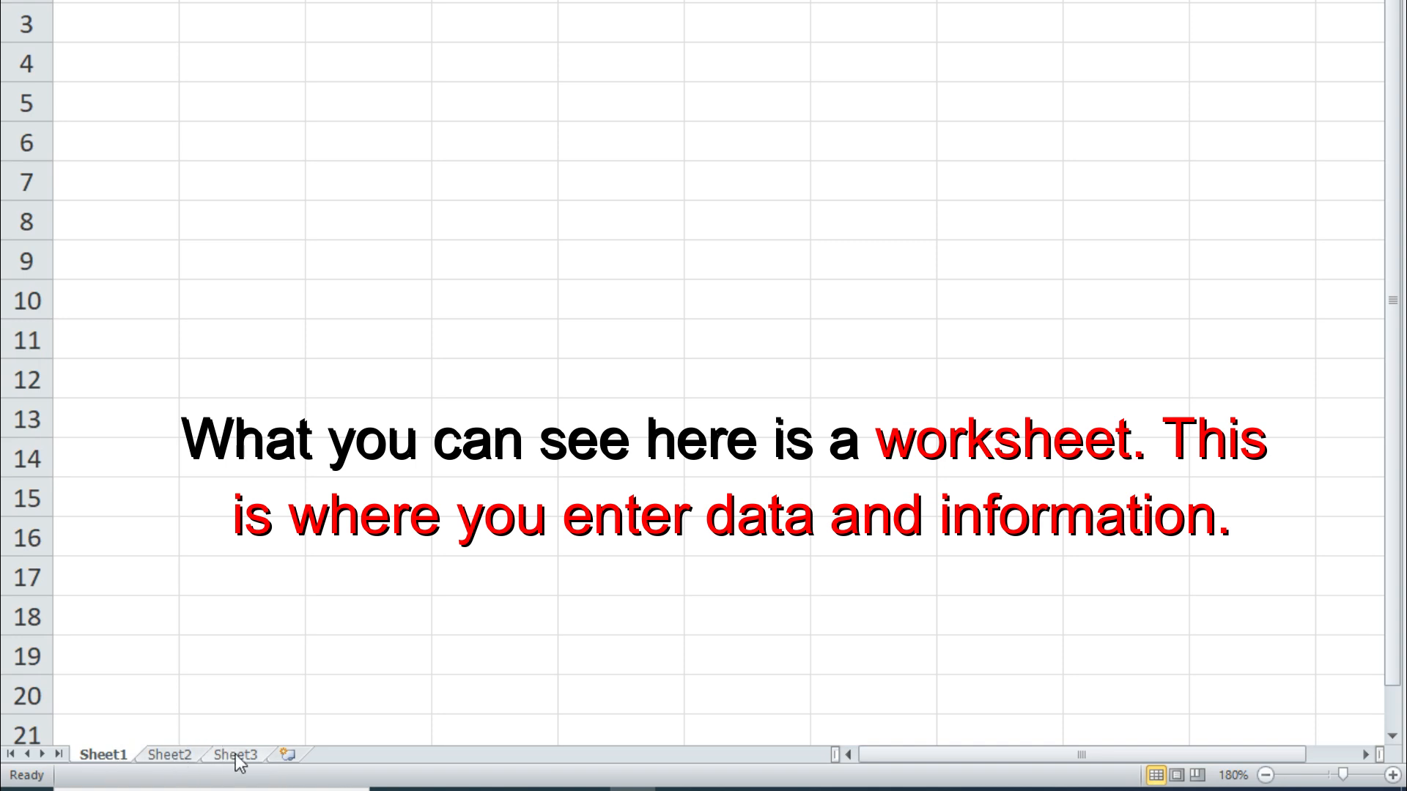
Zoom Sheet2 and Sheet3 to 160–180% and enlarge the Sheet1 grid slightly
click(183, 756)
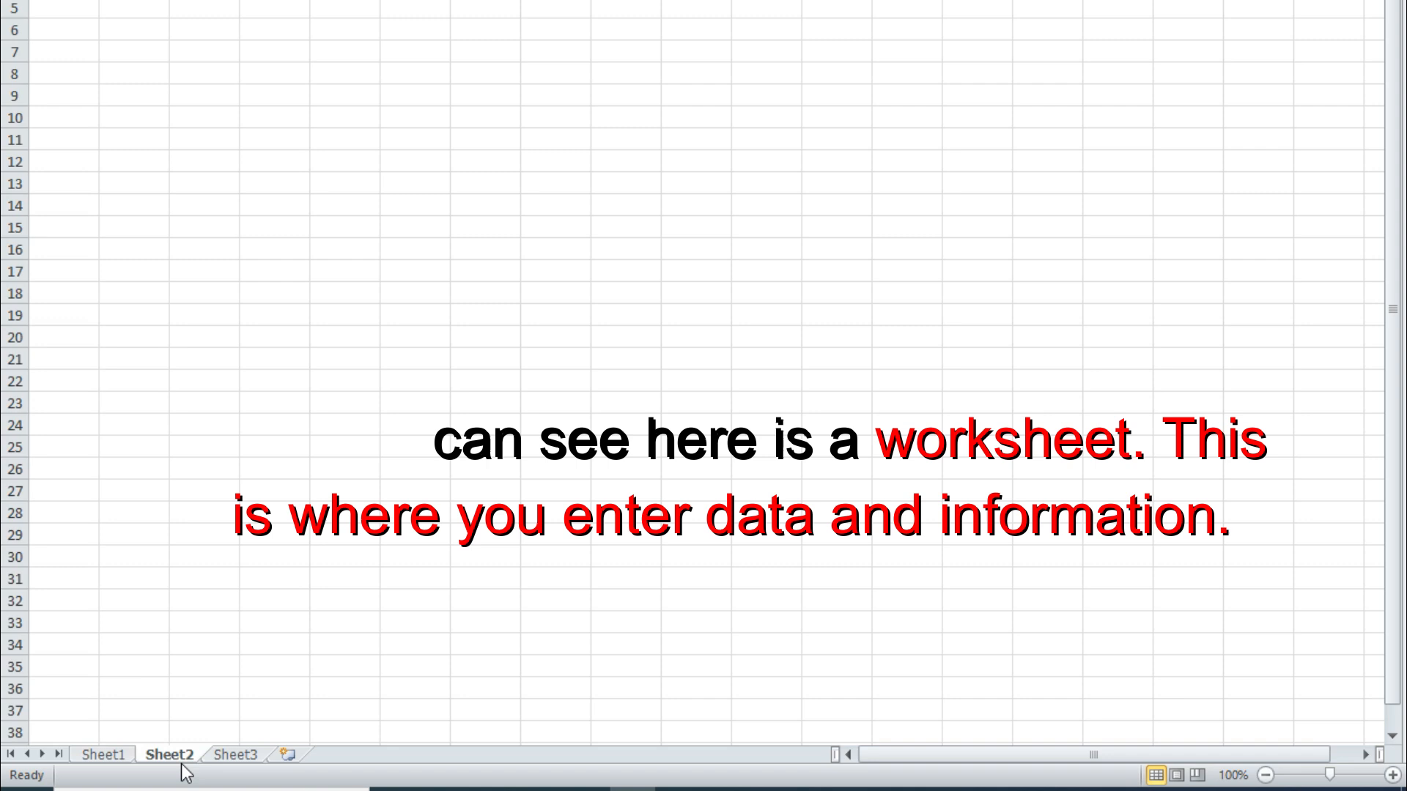
click(237, 756)
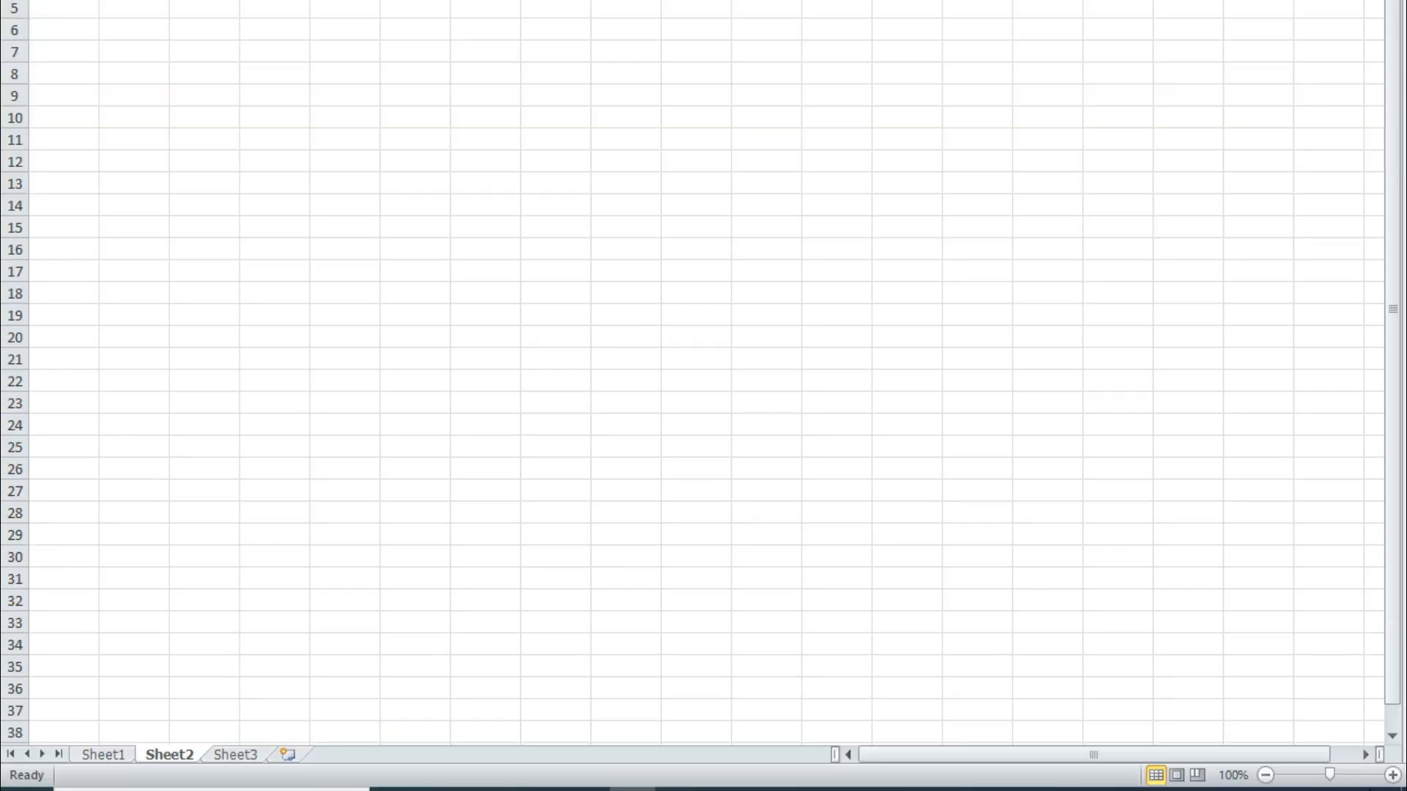
click(1392, 775)
click(1392, 775)
click(1392, 775)
click(1392, 775)
click(1392, 775)
click(1392, 775)
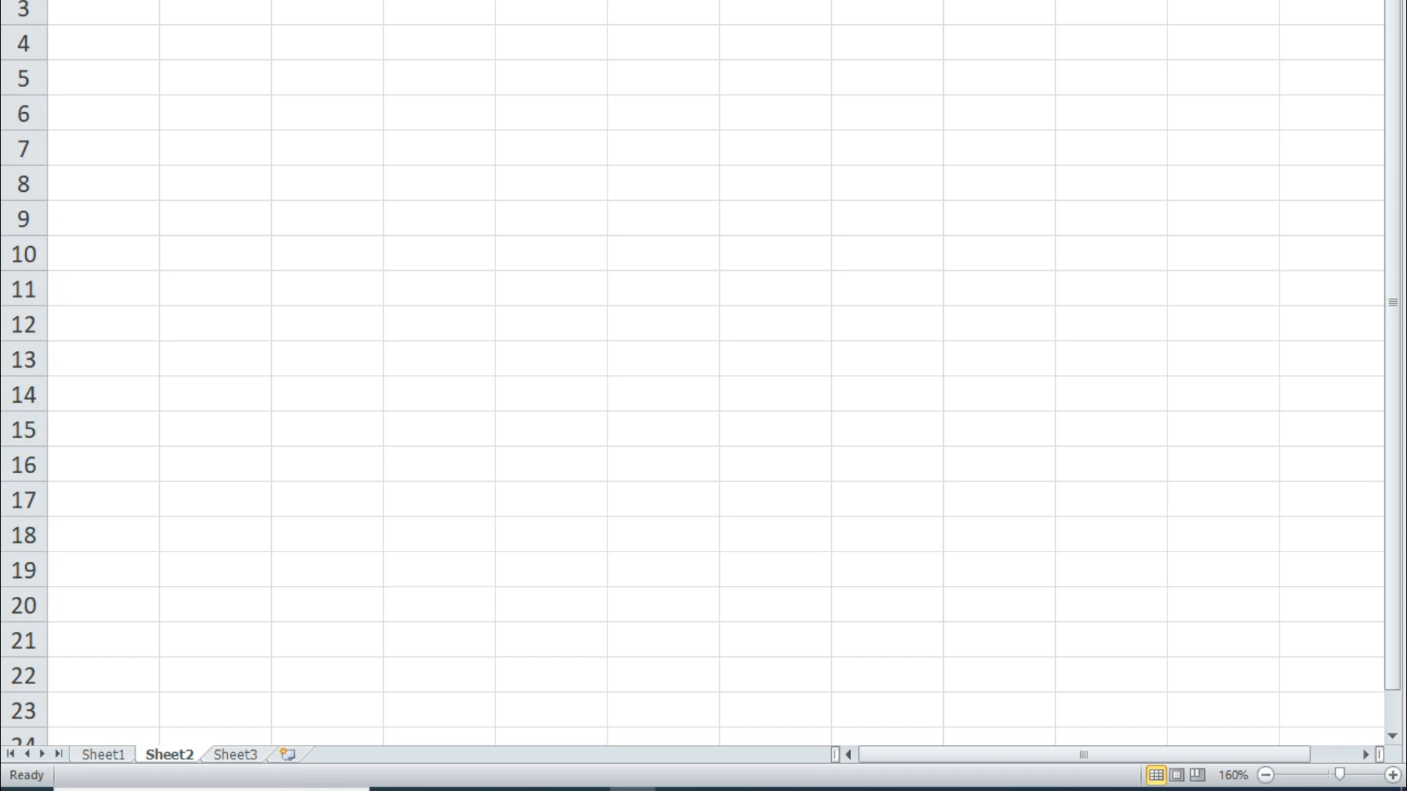
click(247, 756)
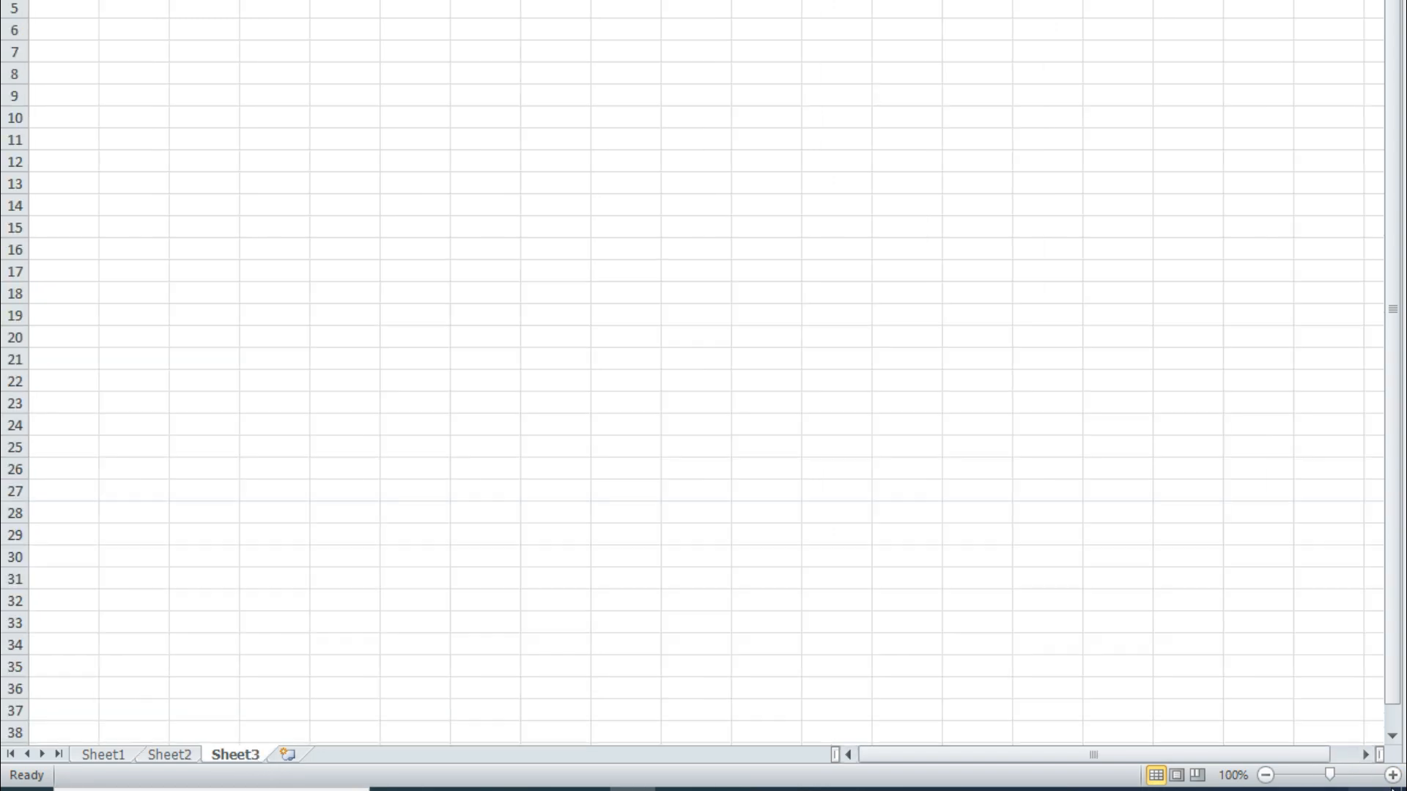
click(1392, 775)
click(1392, 775)
click(1392, 775)
click(1392, 775)
click(1392, 775)
click(1392, 775)
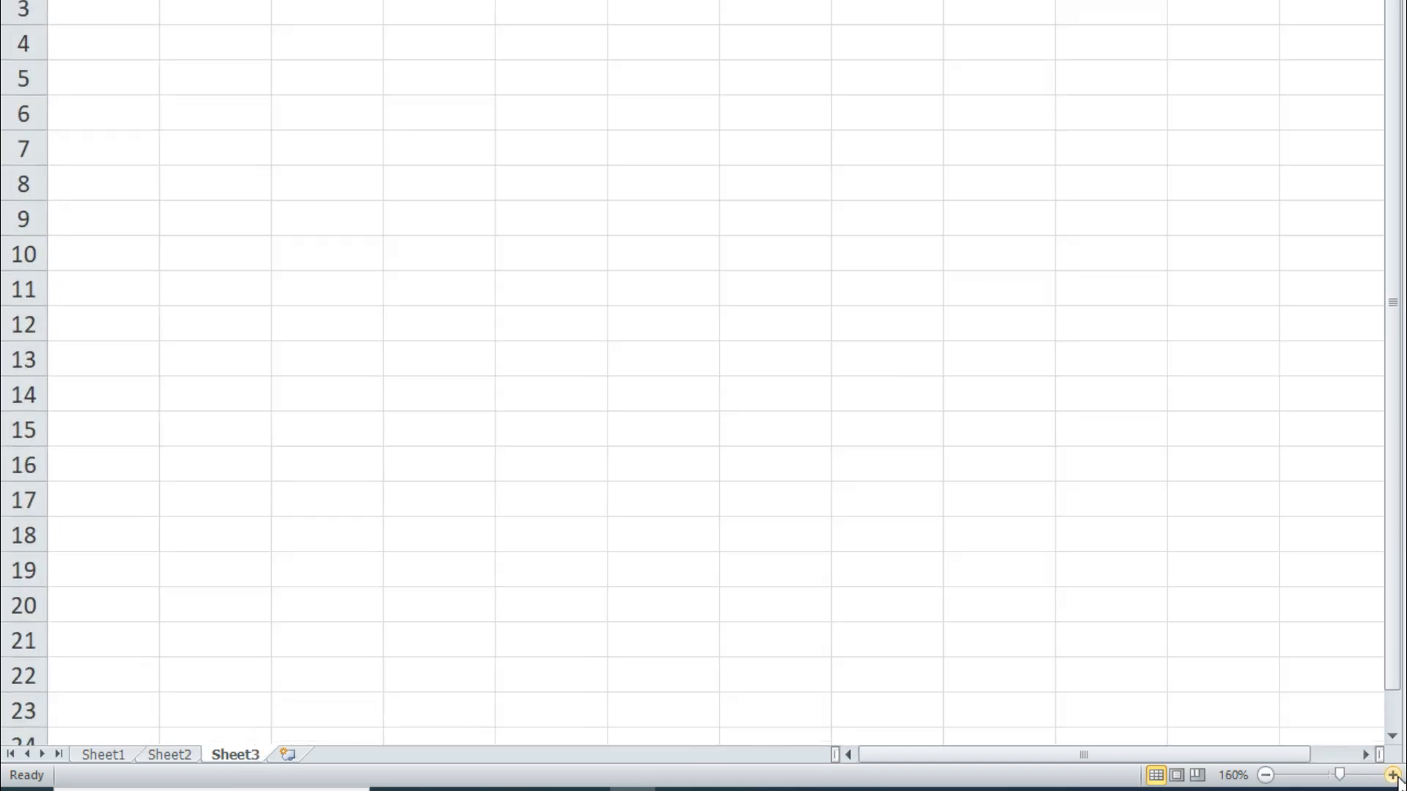
click(171, 754)
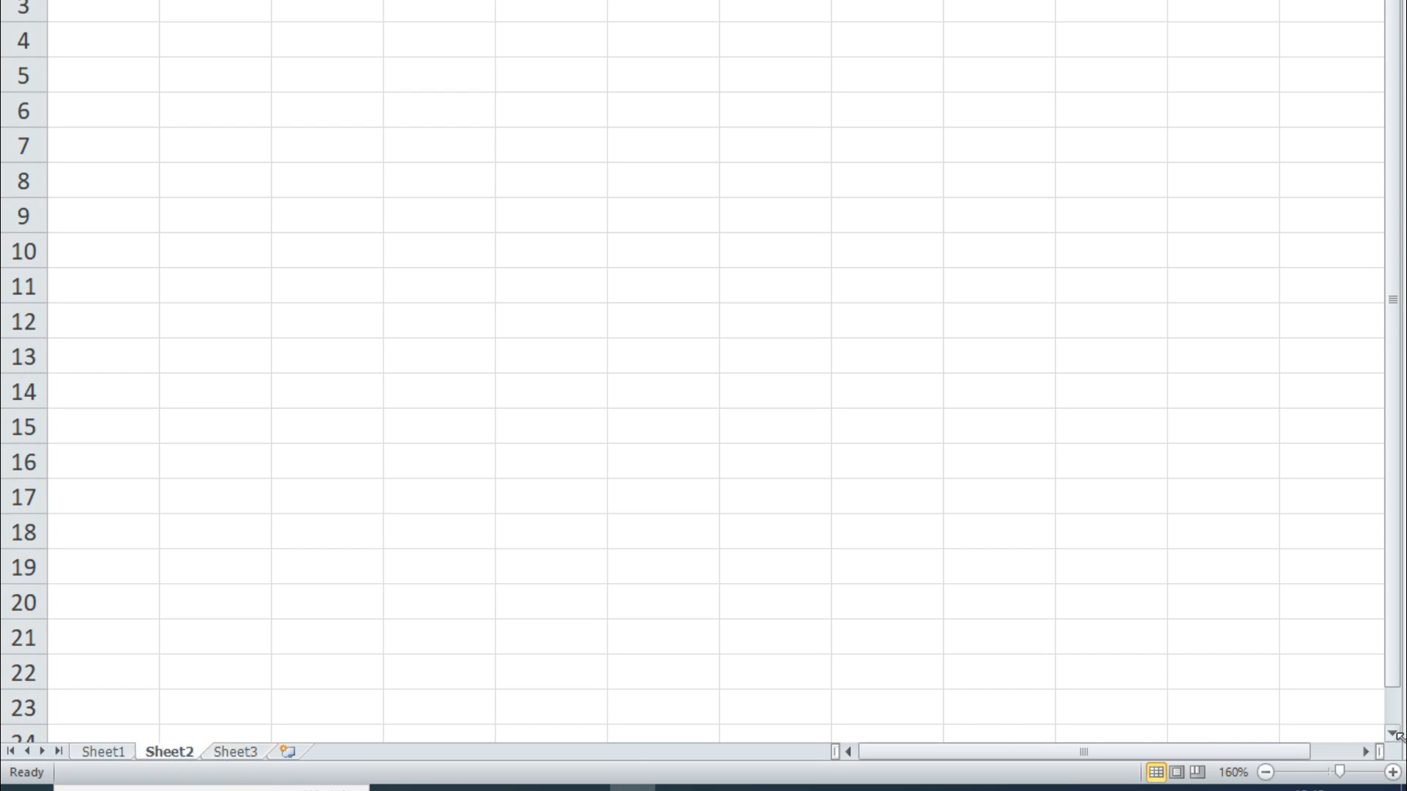
click(1393, 772)
click(110, 755)
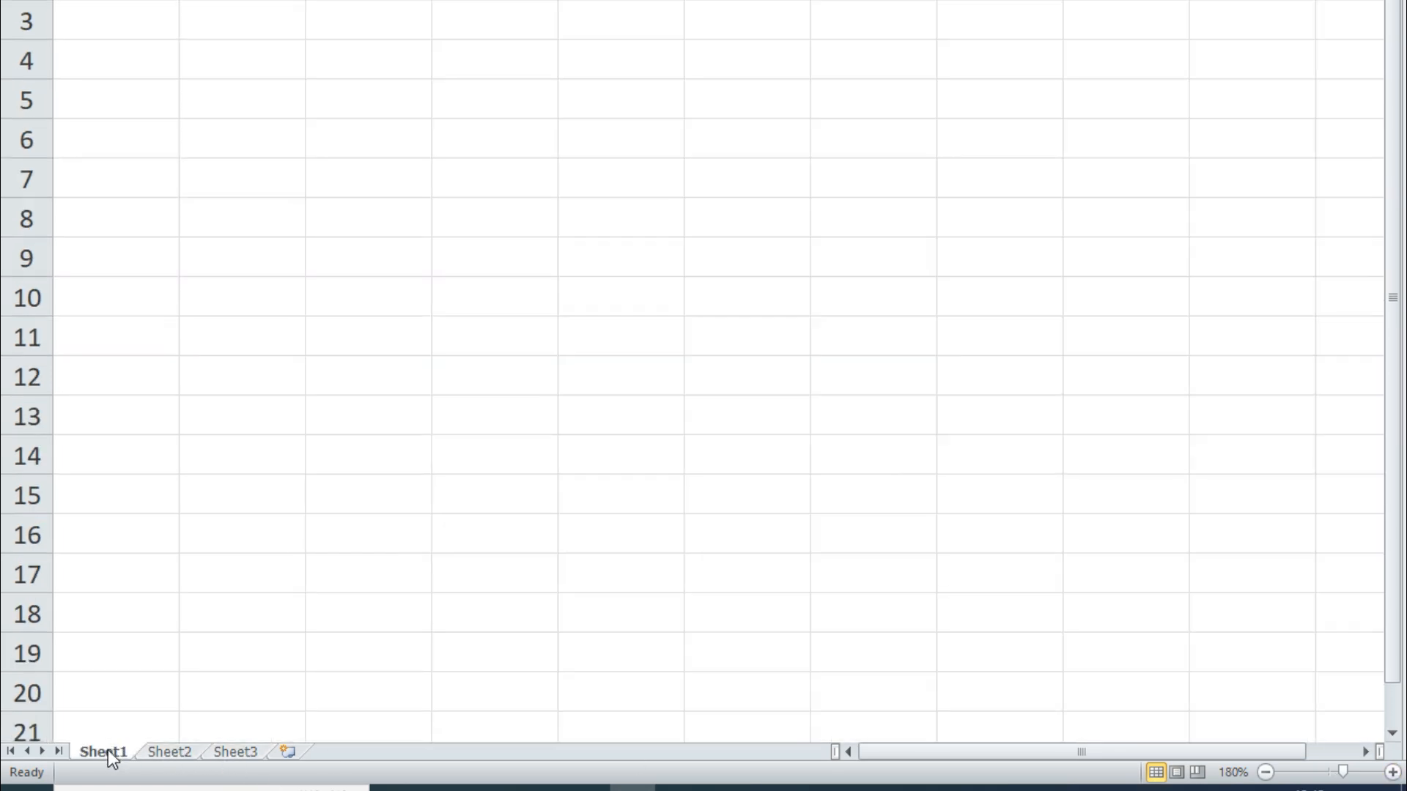
click(1392, 772)
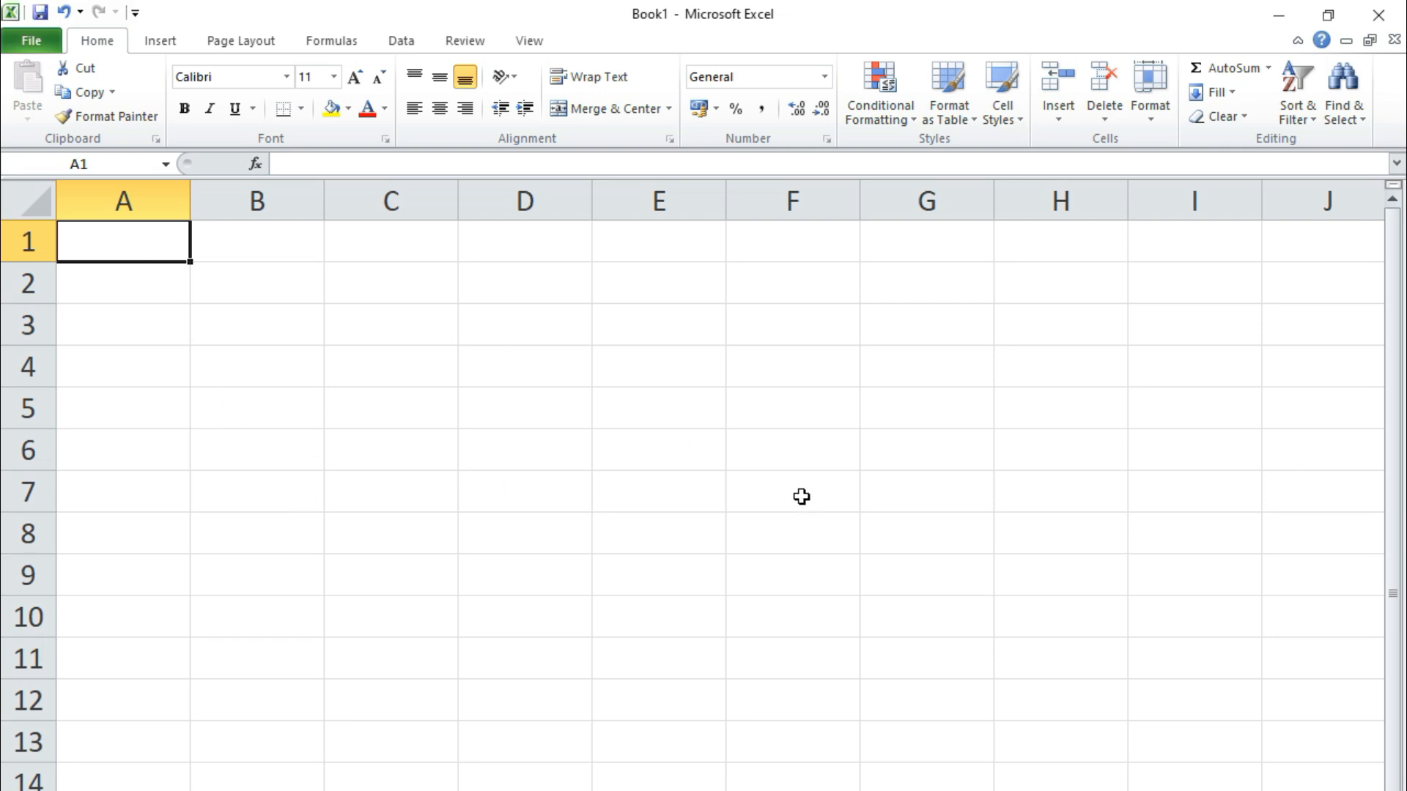
Practise selecting individual cells B2 through E4 on Sheet1
click(874, 507)
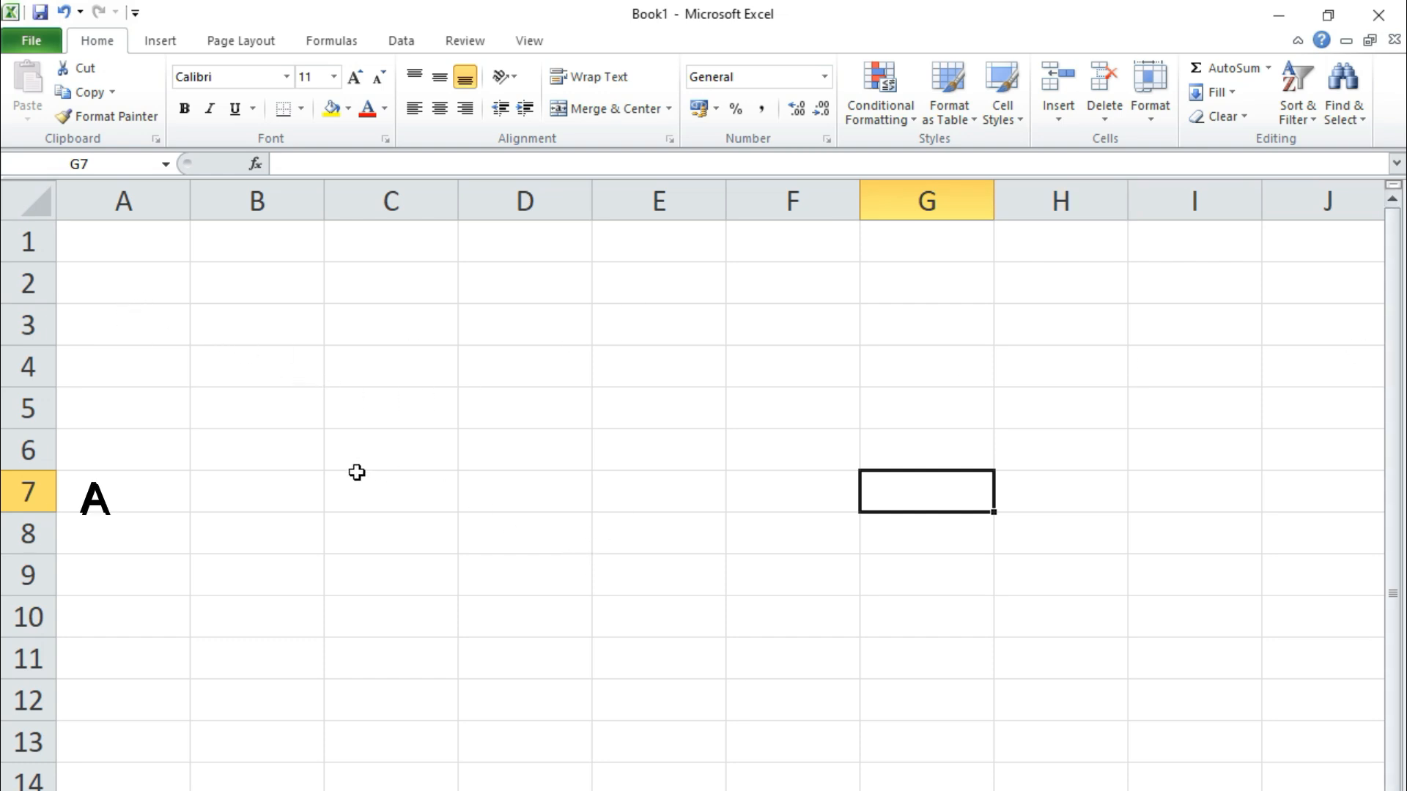
click(259, 297)
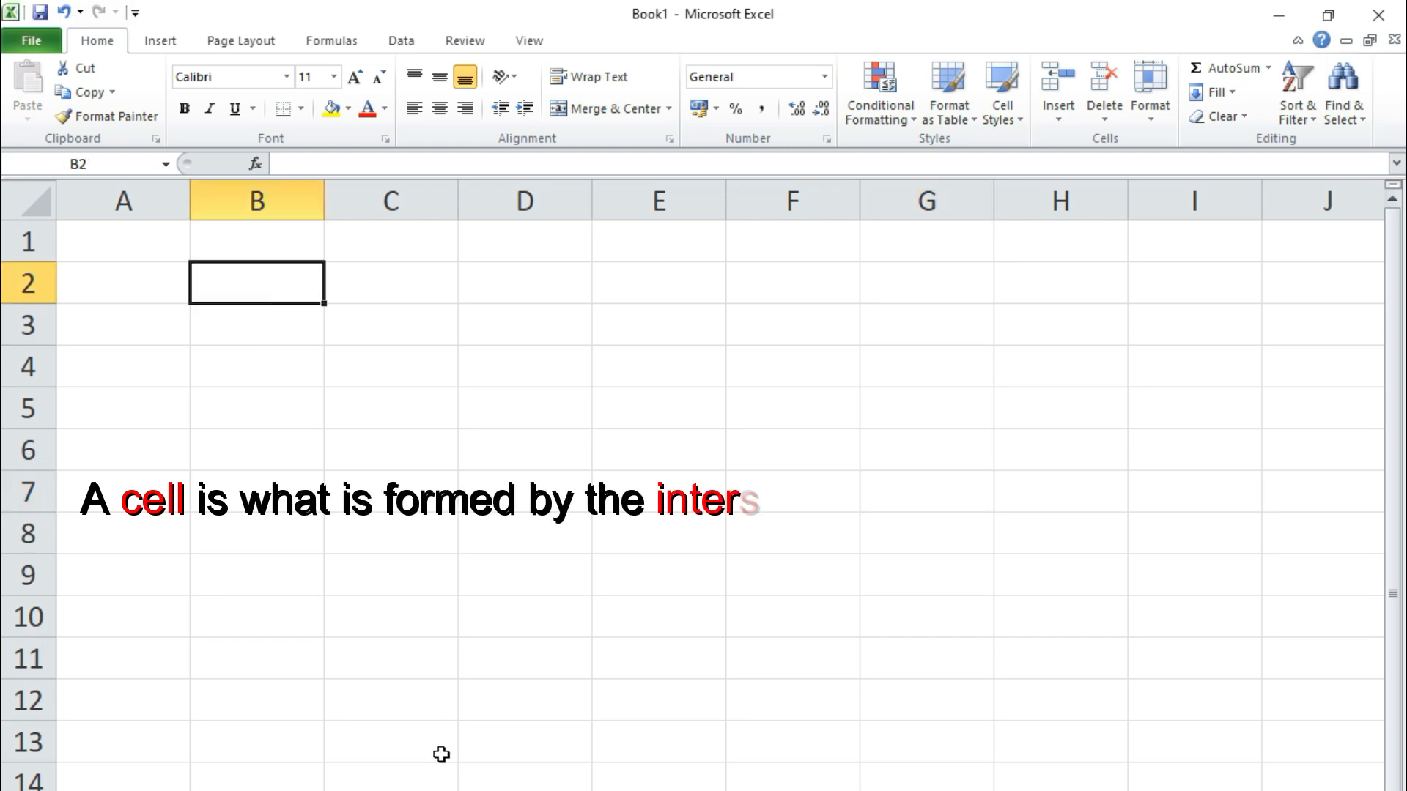
click(387, 409)
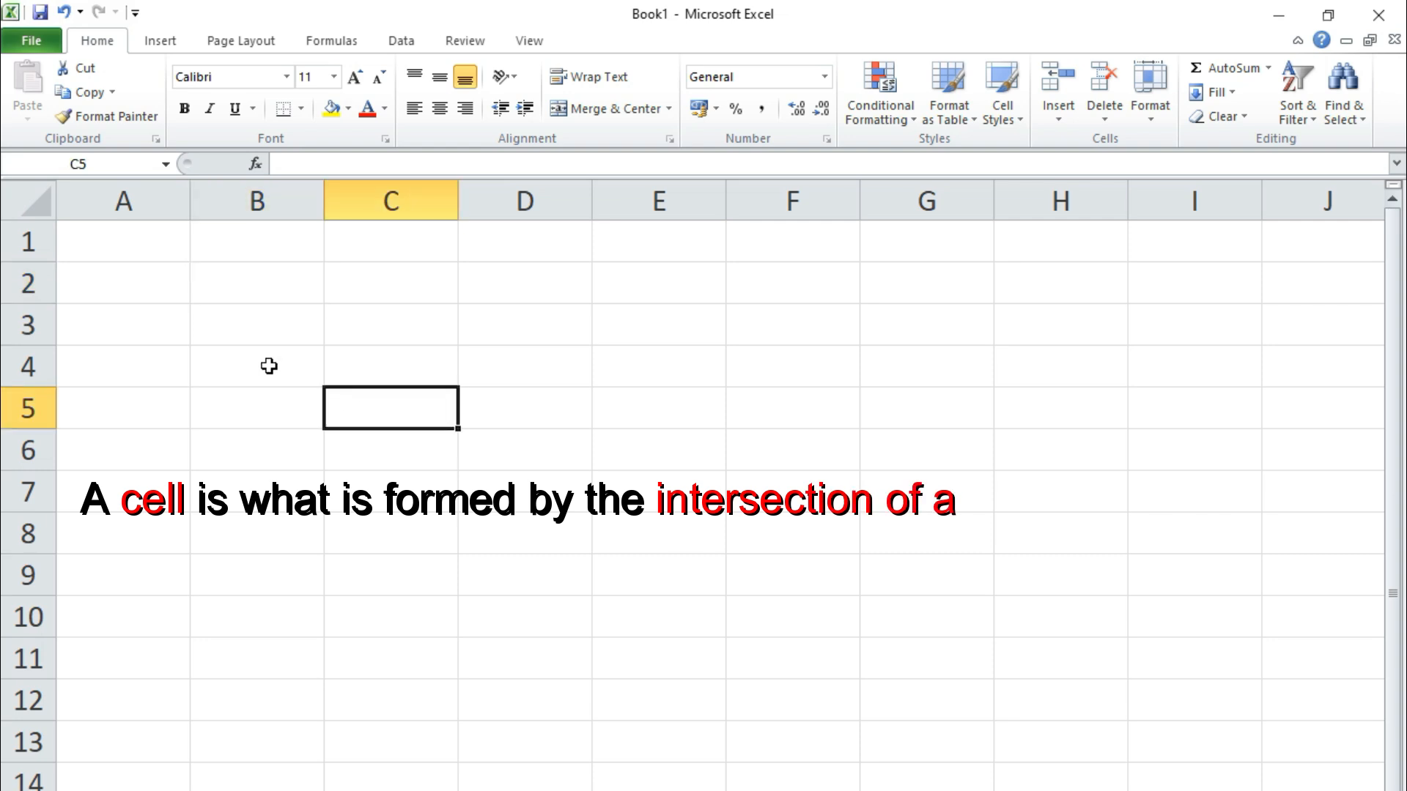
click(255, 287)
click(367, 286)
click(257, 318)
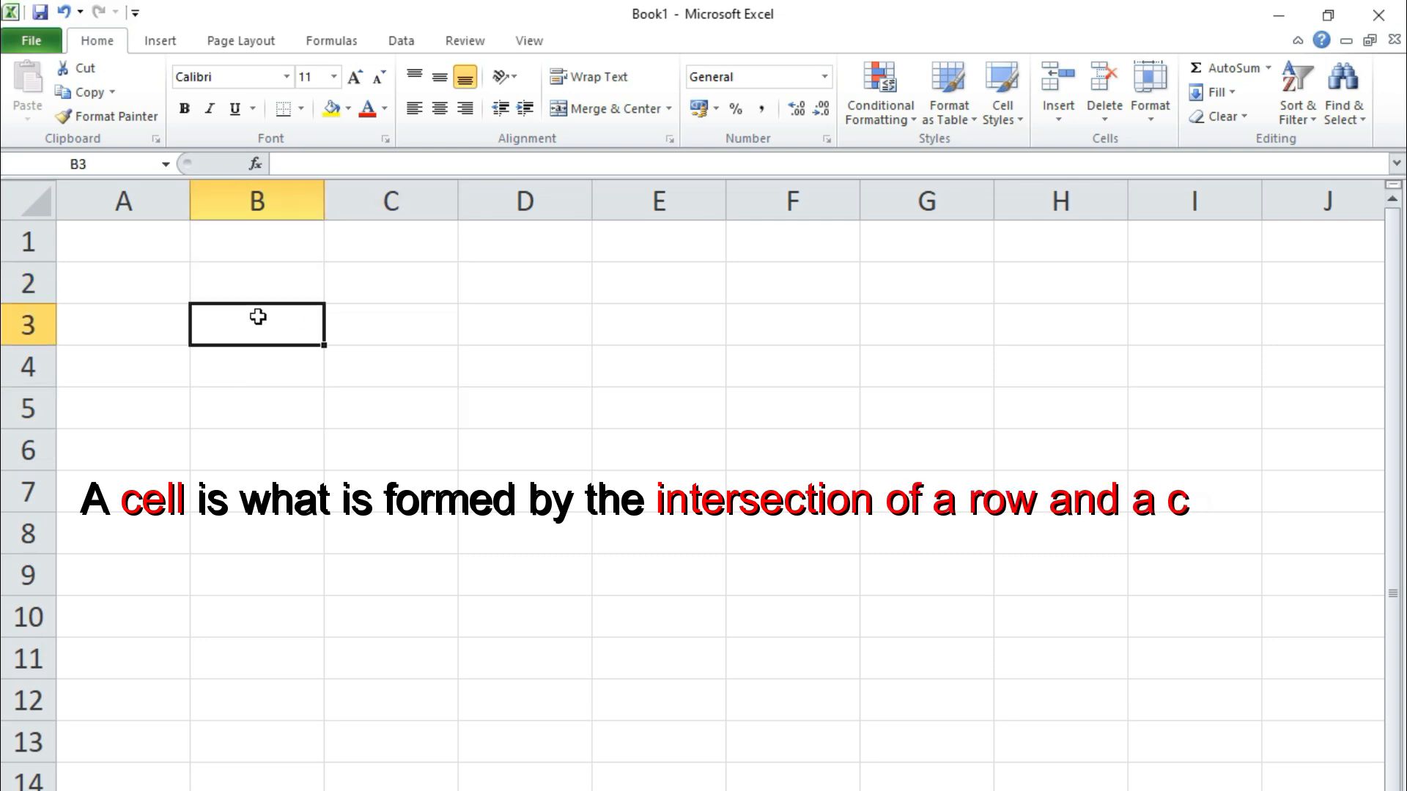
click(390, 315)
click(528, 322)
click(653, 330)
click(663, 366)
click(527, 377)
click(372, 367)
click(242, 369)
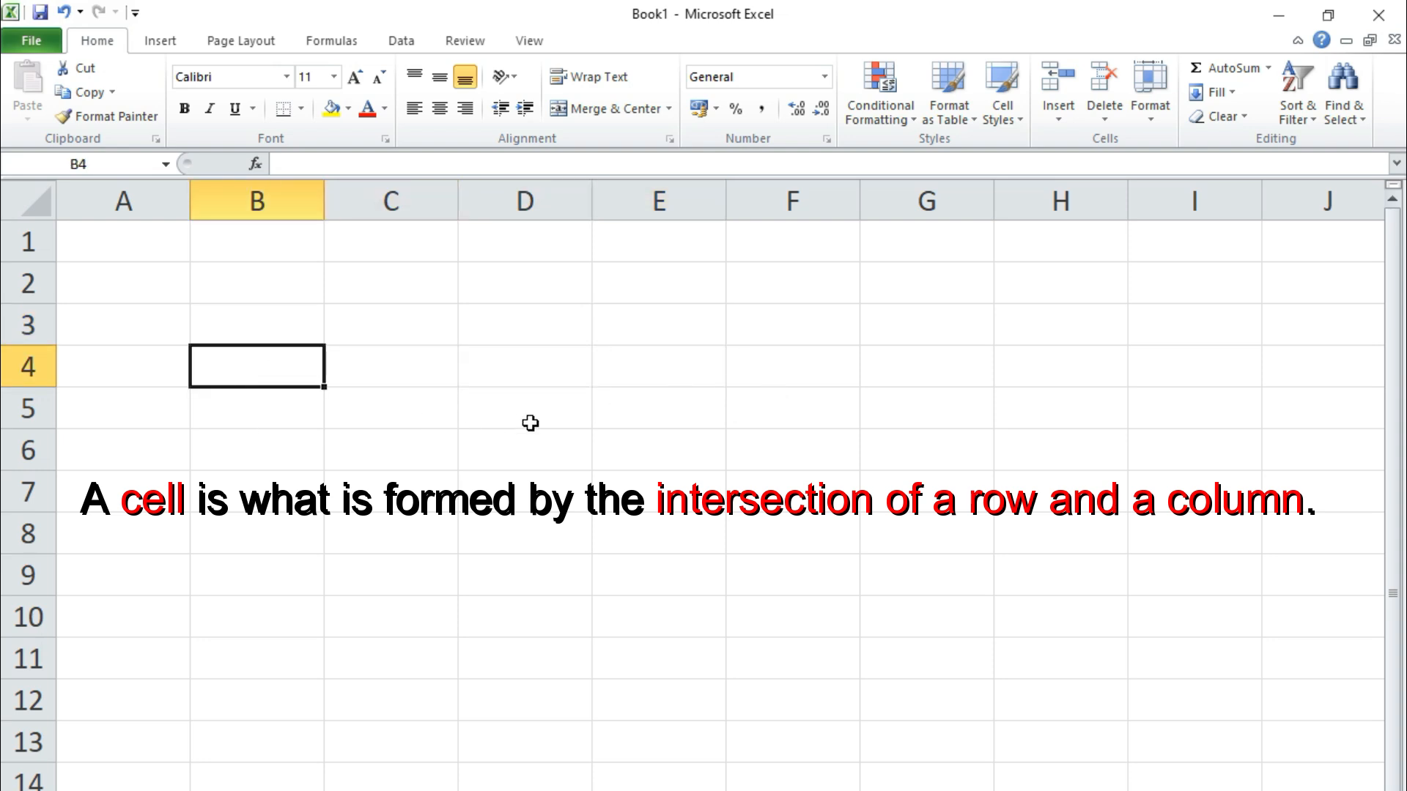
click(519, 374)
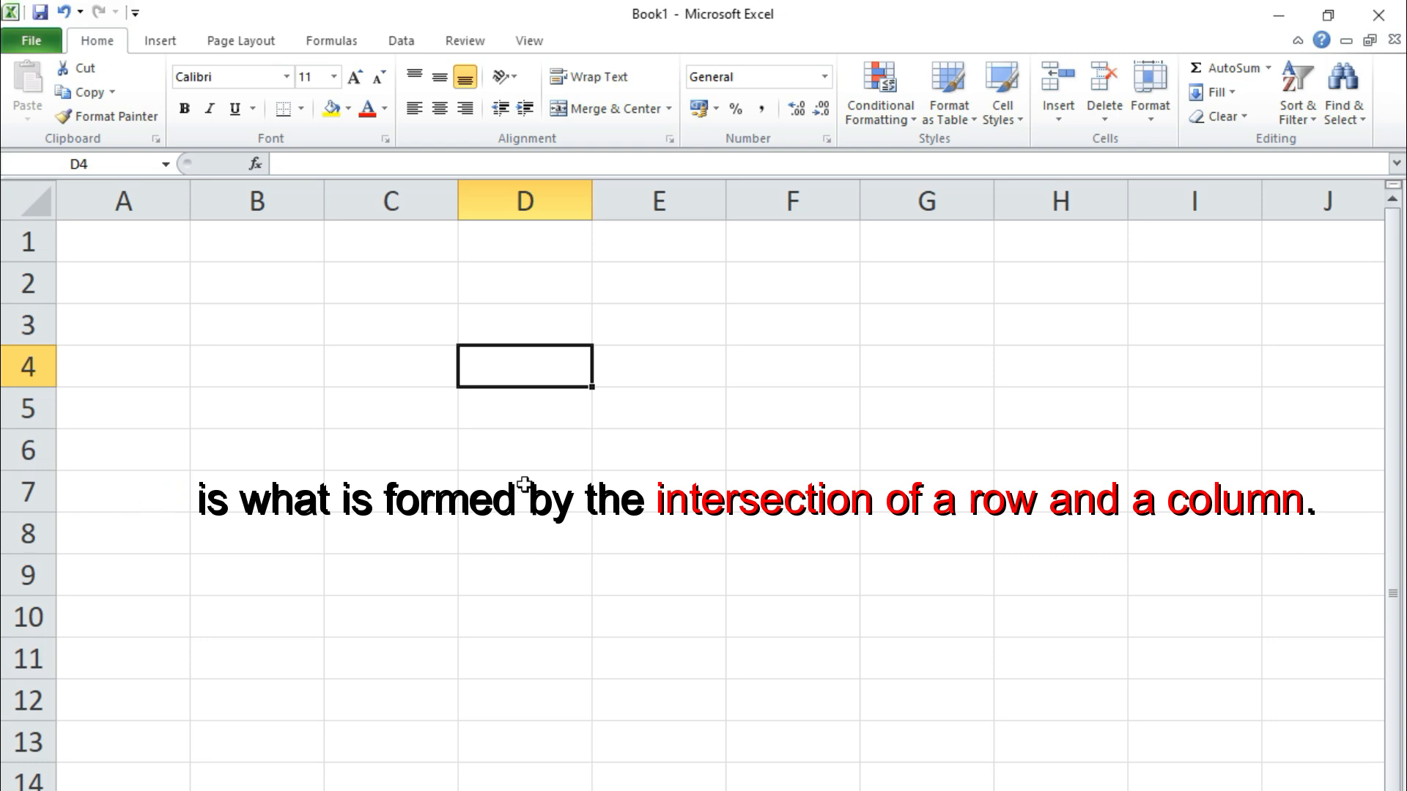
Practise selecting ranges down column D and along row 4
drag(508, 235, 498, 790)
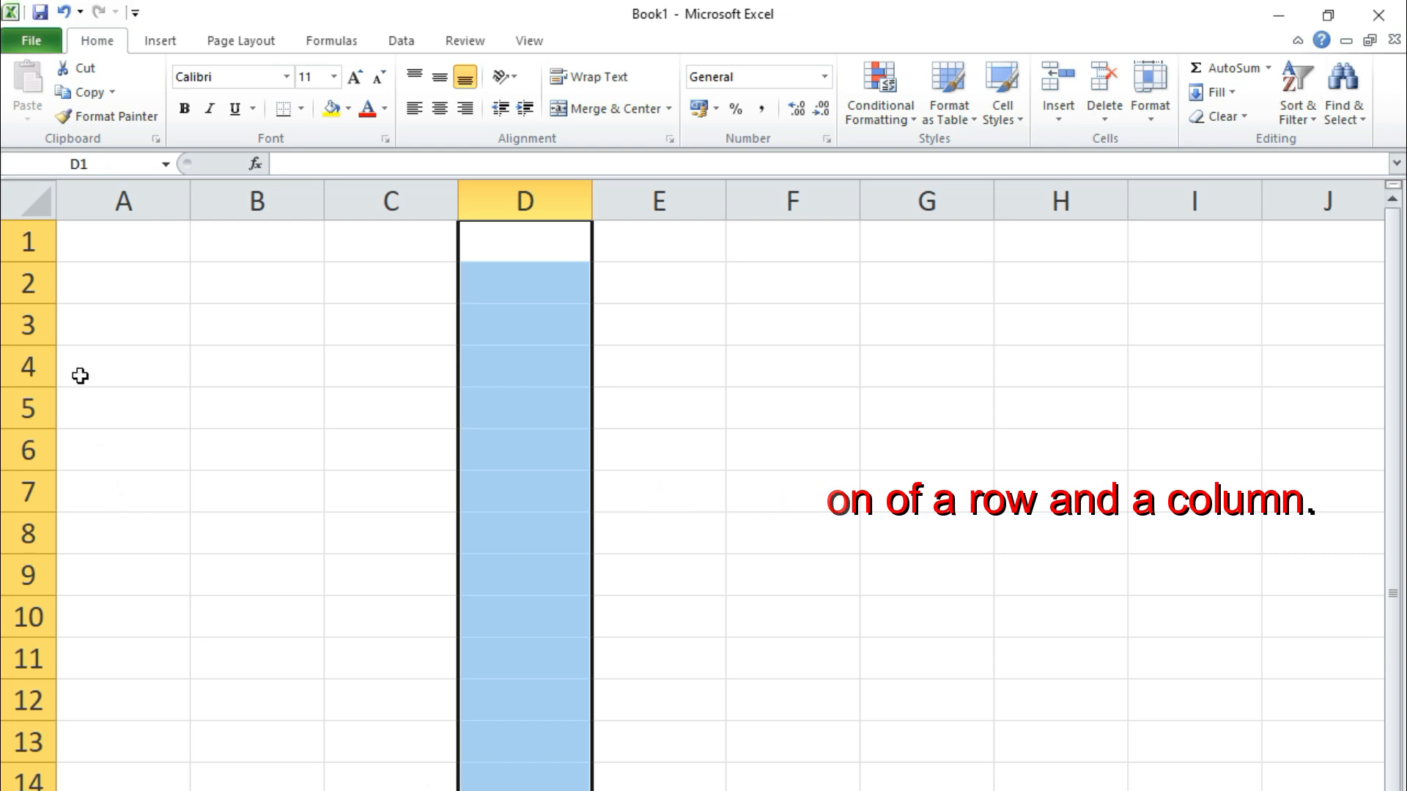
drag(79, 368, 1125, 379)
drag(551, 250, 554, 748)
drag(67, 366, 975, 376)
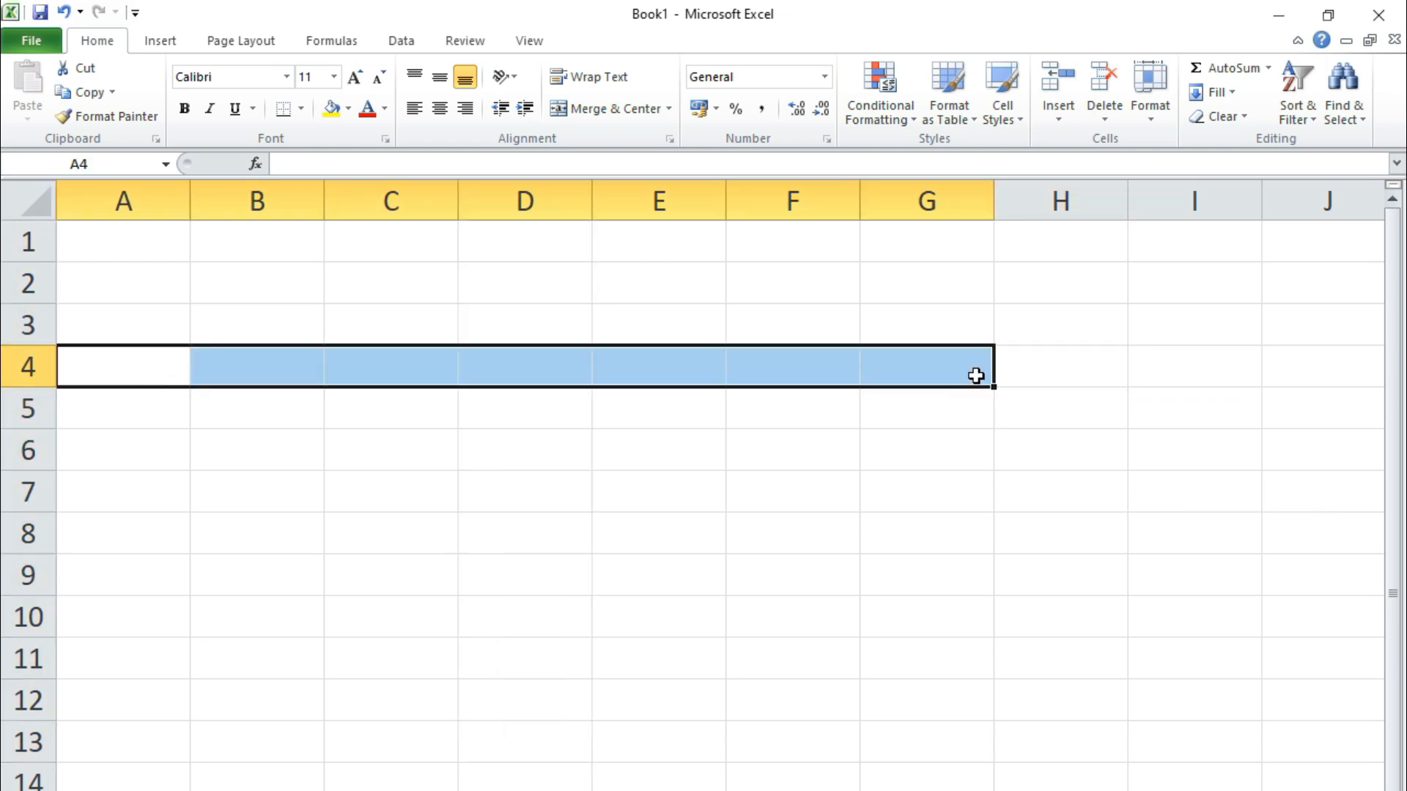
drag(553, 242, 557, 786)
drag(85, 367, 1181, 368)
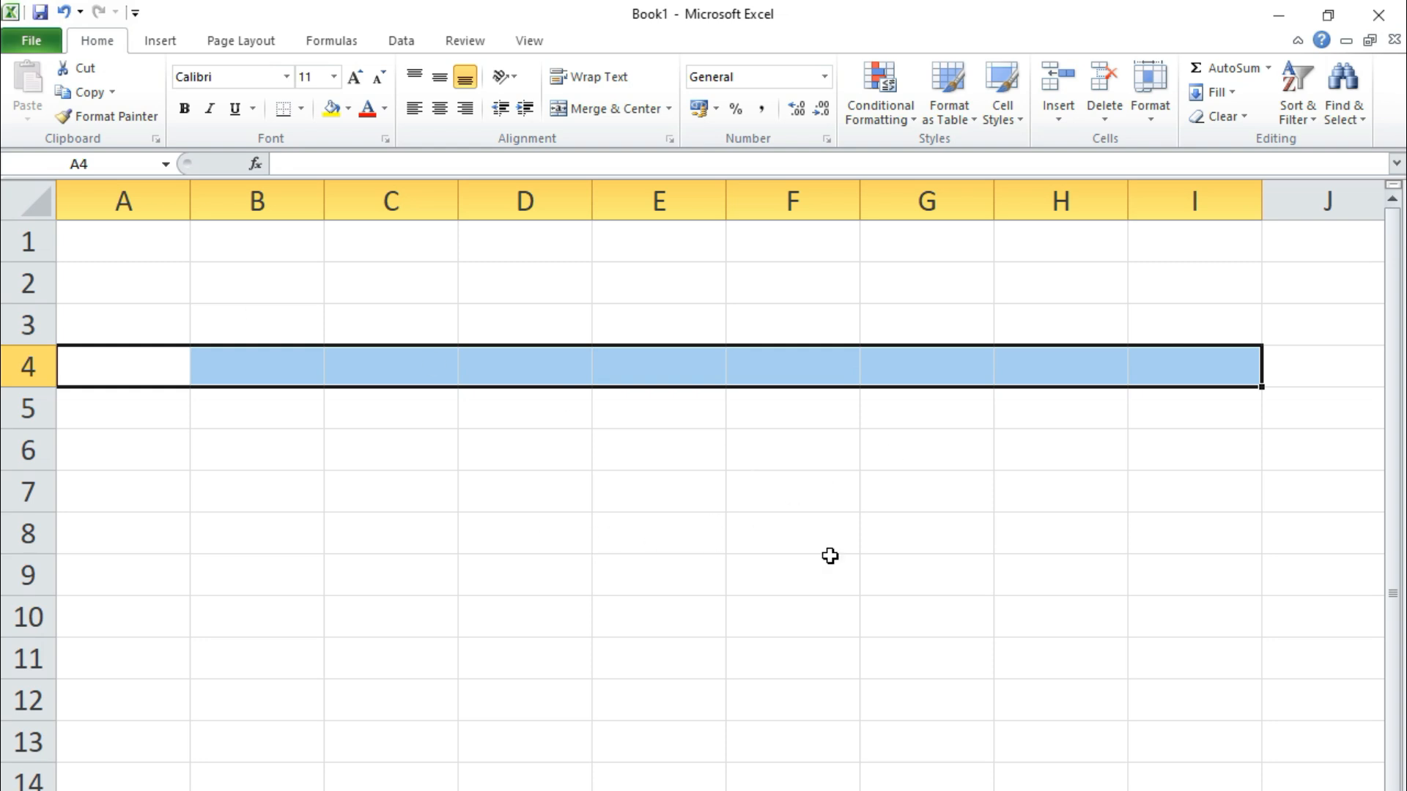
click(773, 541)
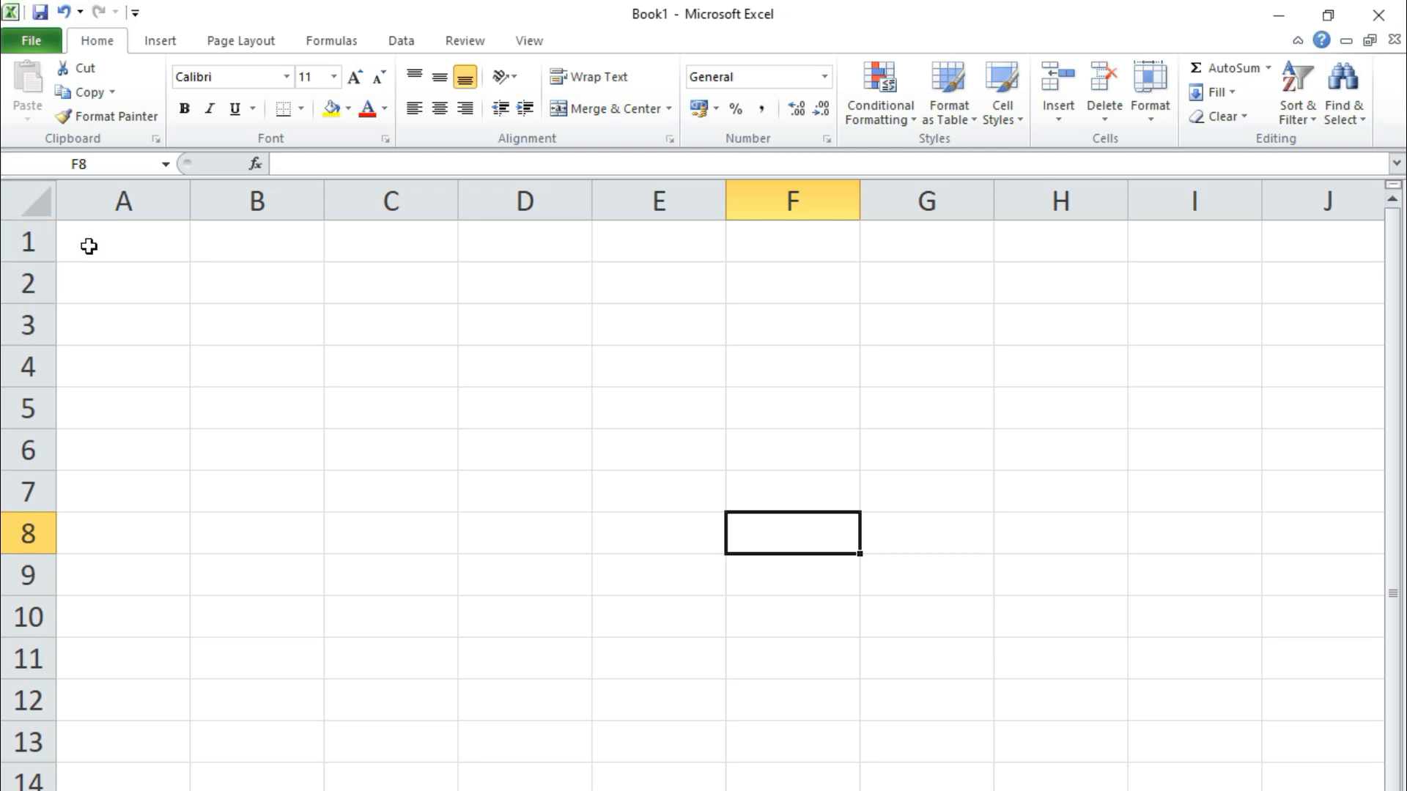
Select A1:J1, then select cells A1 through H1 one at a time
drag(89, 246, 1305, 250)
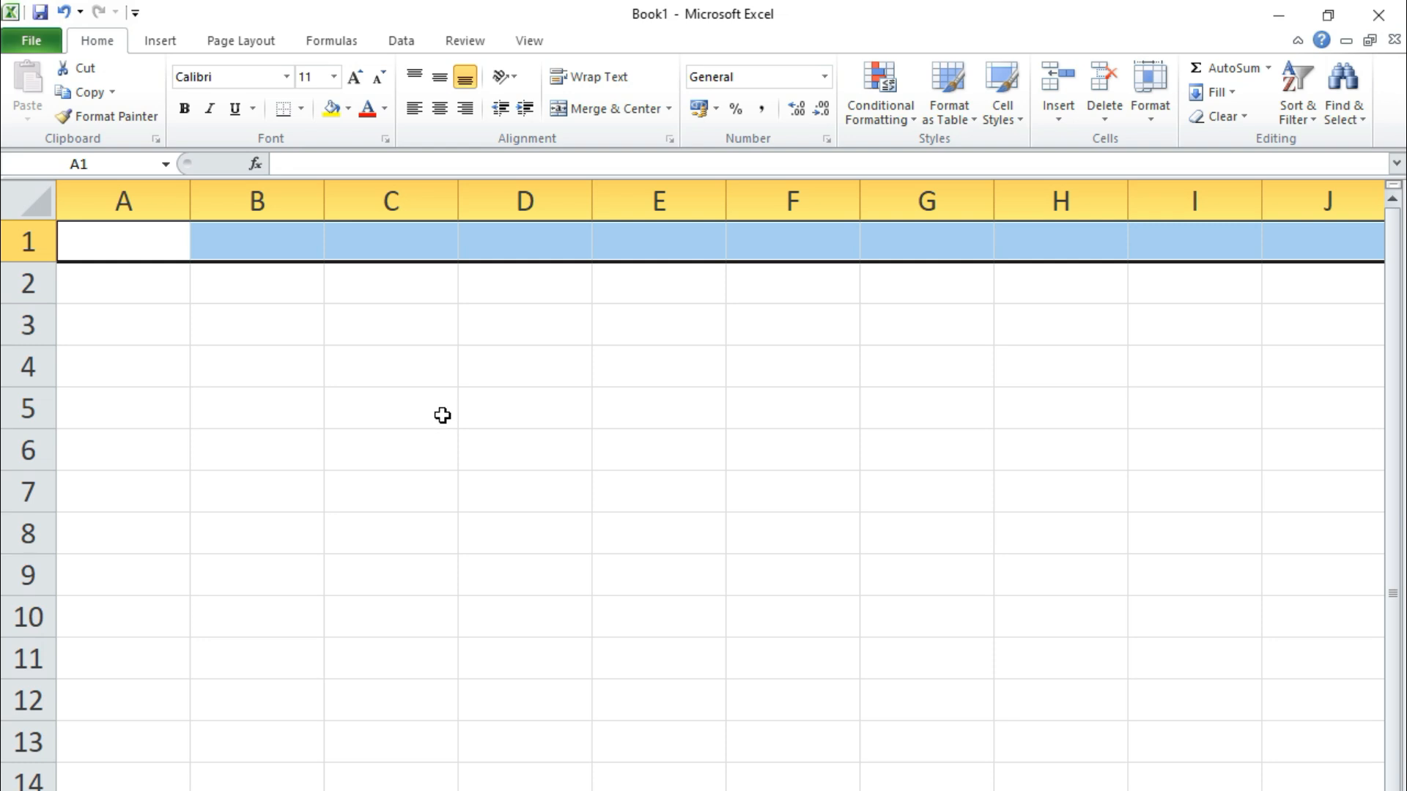
click(231, 377)
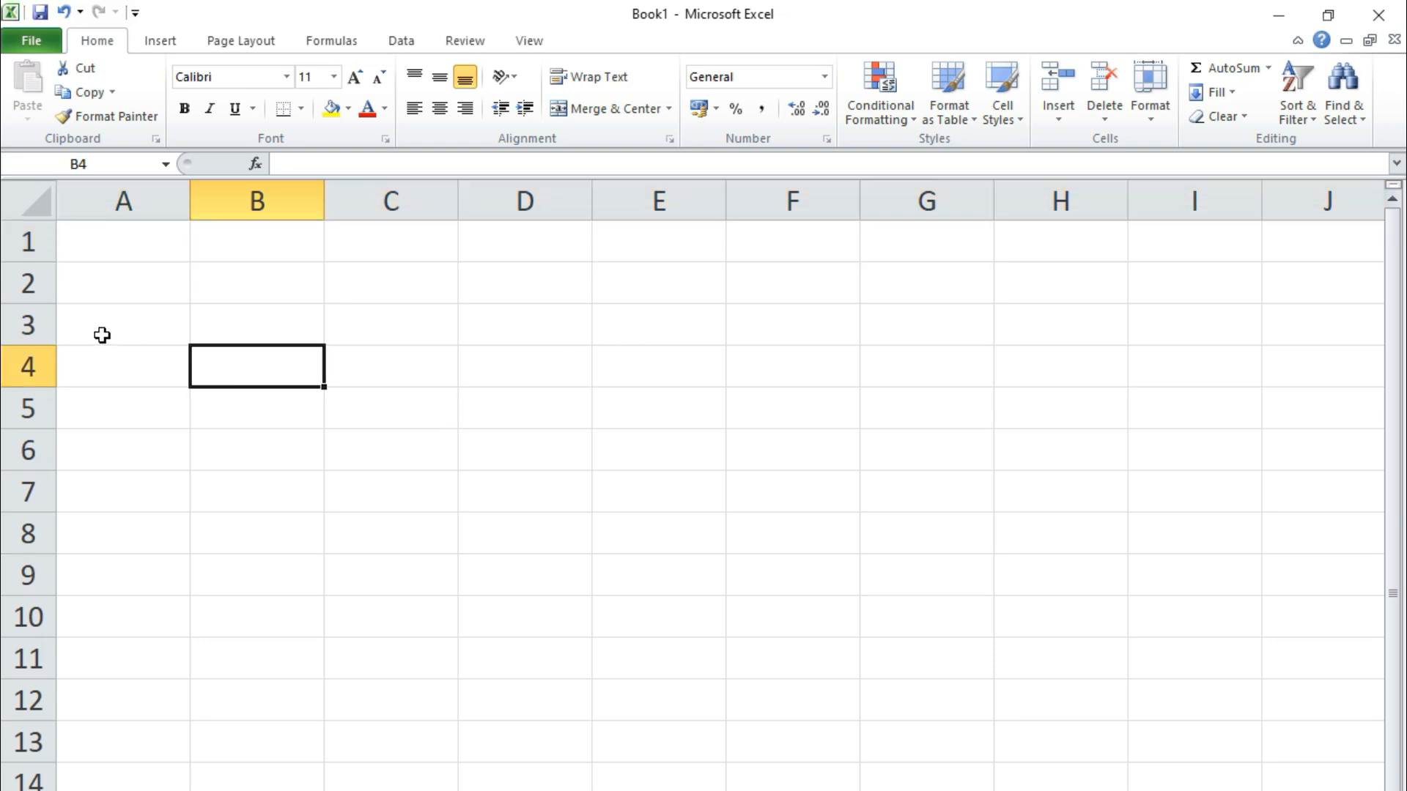
click(96, 242)
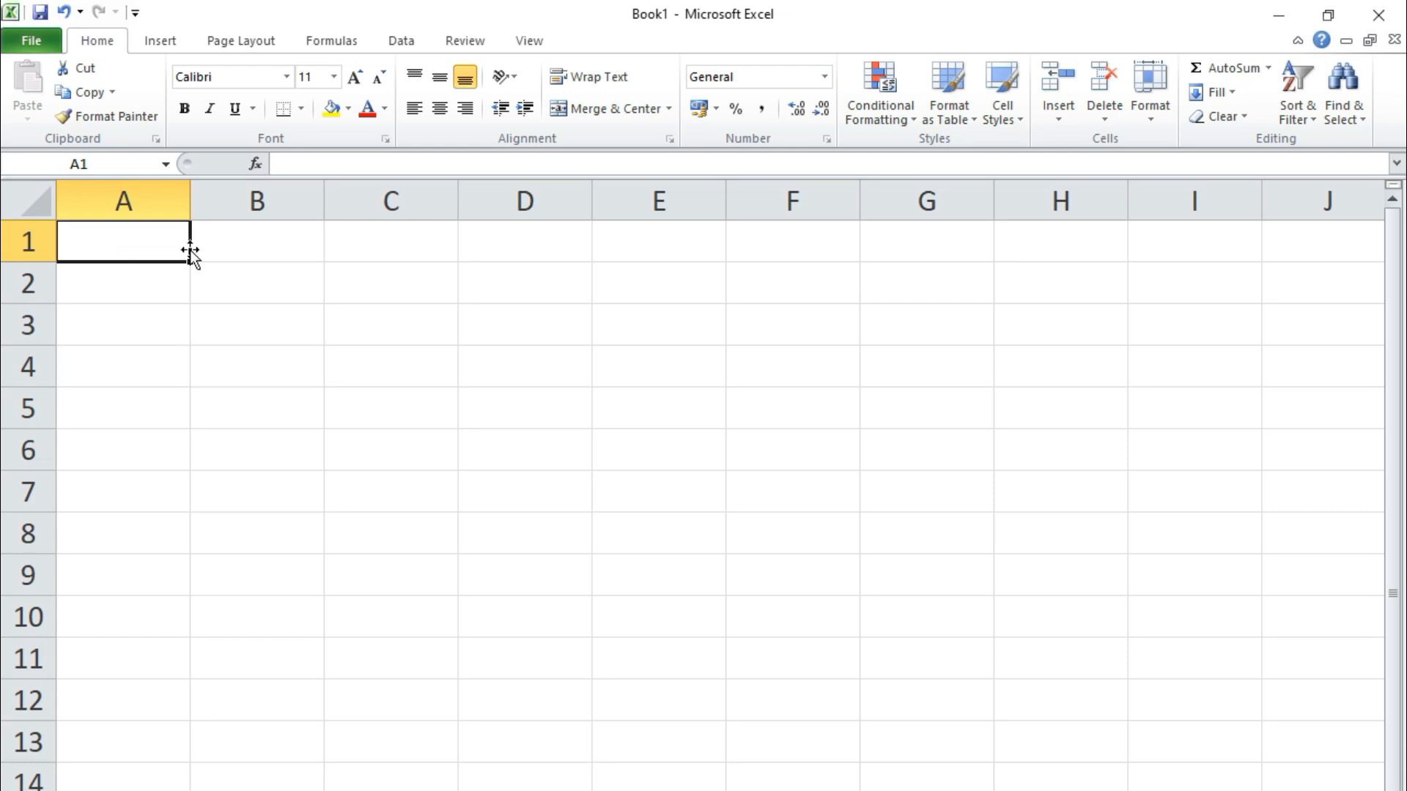
click(265, 243)
click(395, 240)
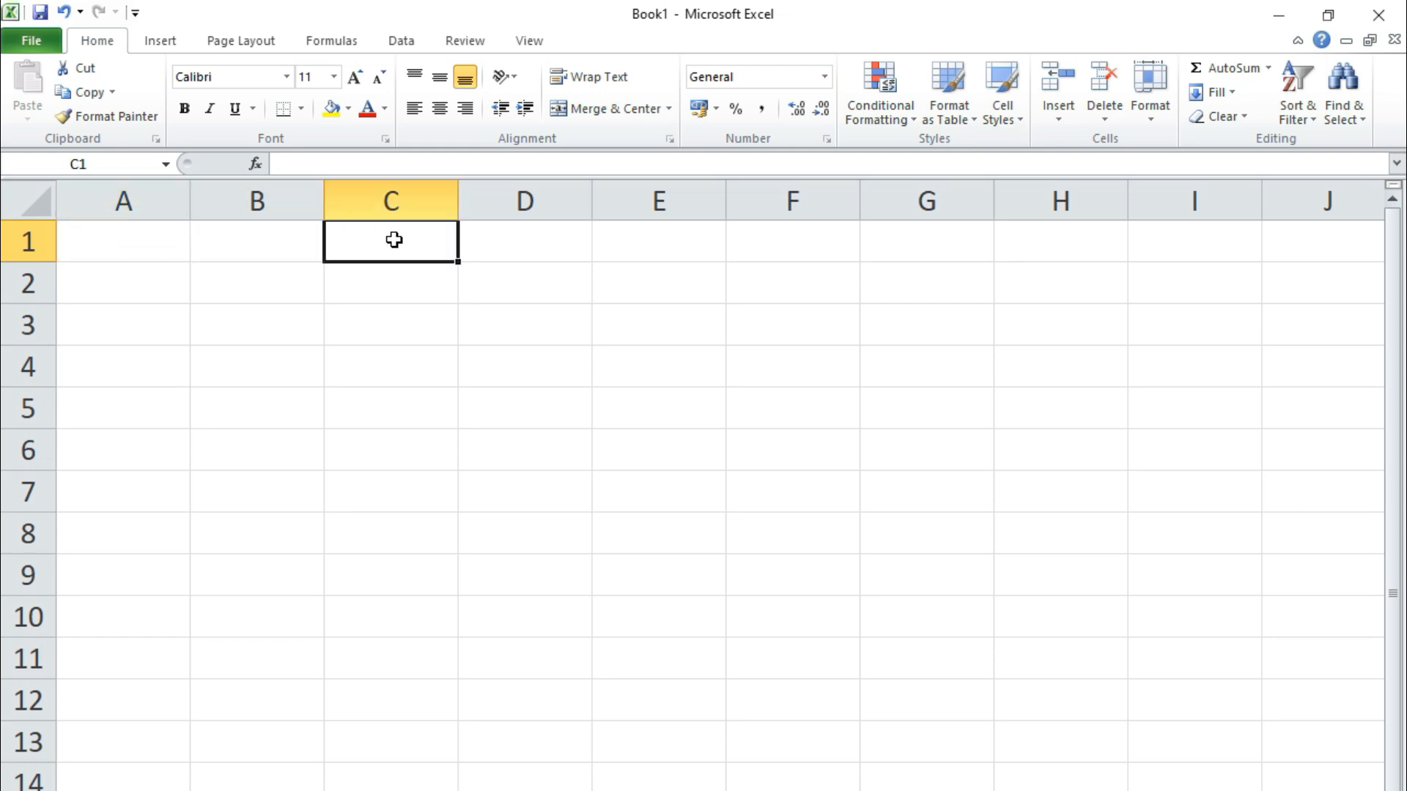
click(550, 244)
click(657, 244)
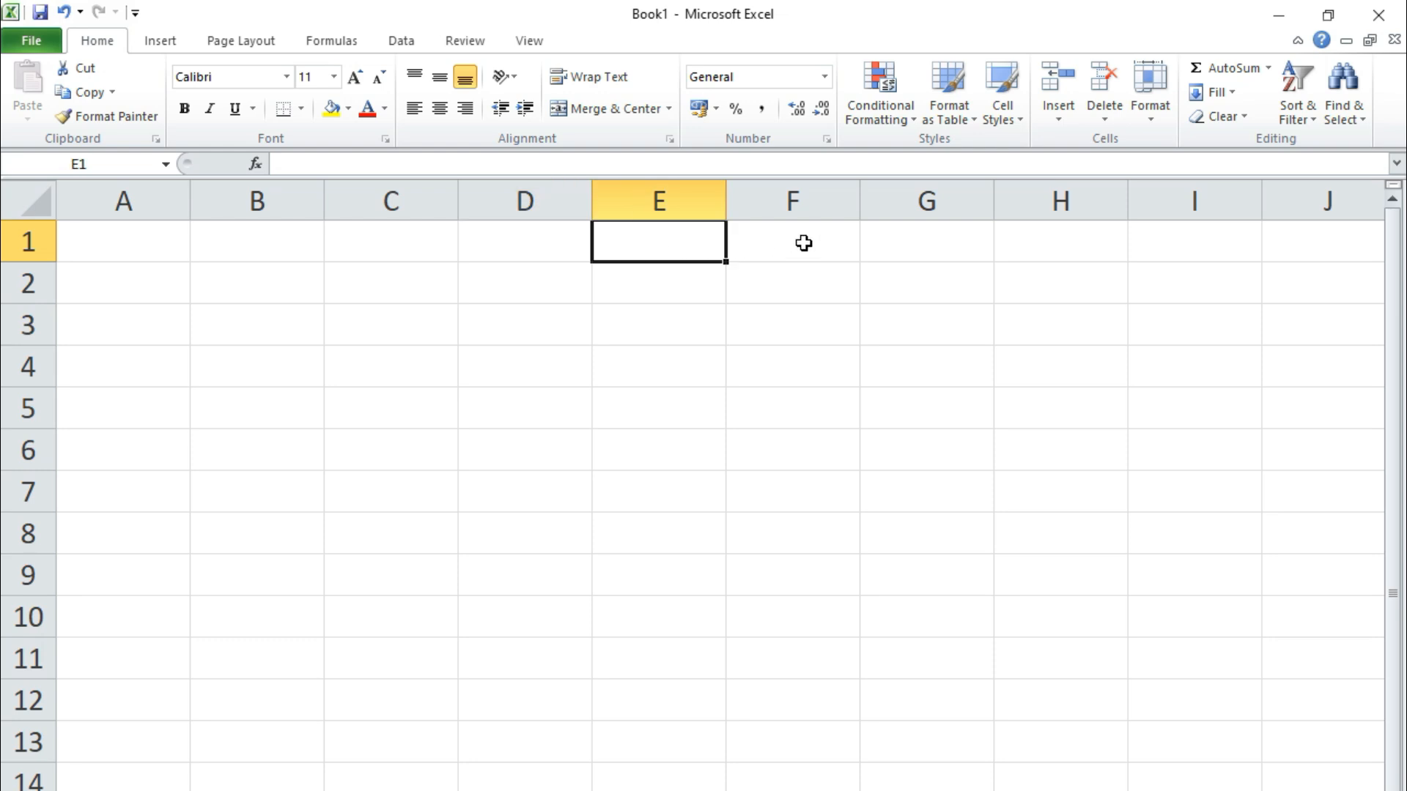
click(804, 245)
click(952, 248)
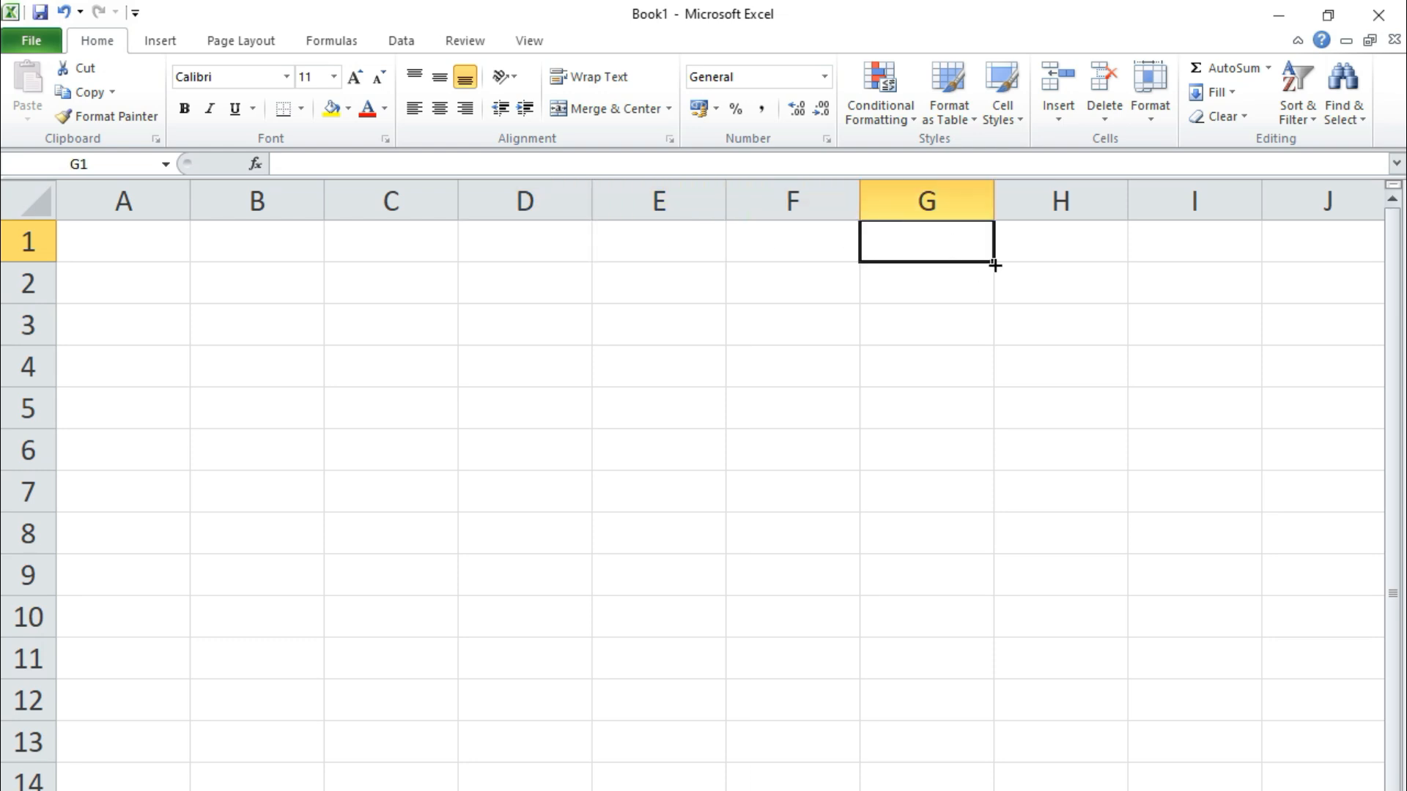
click(1057, 244)
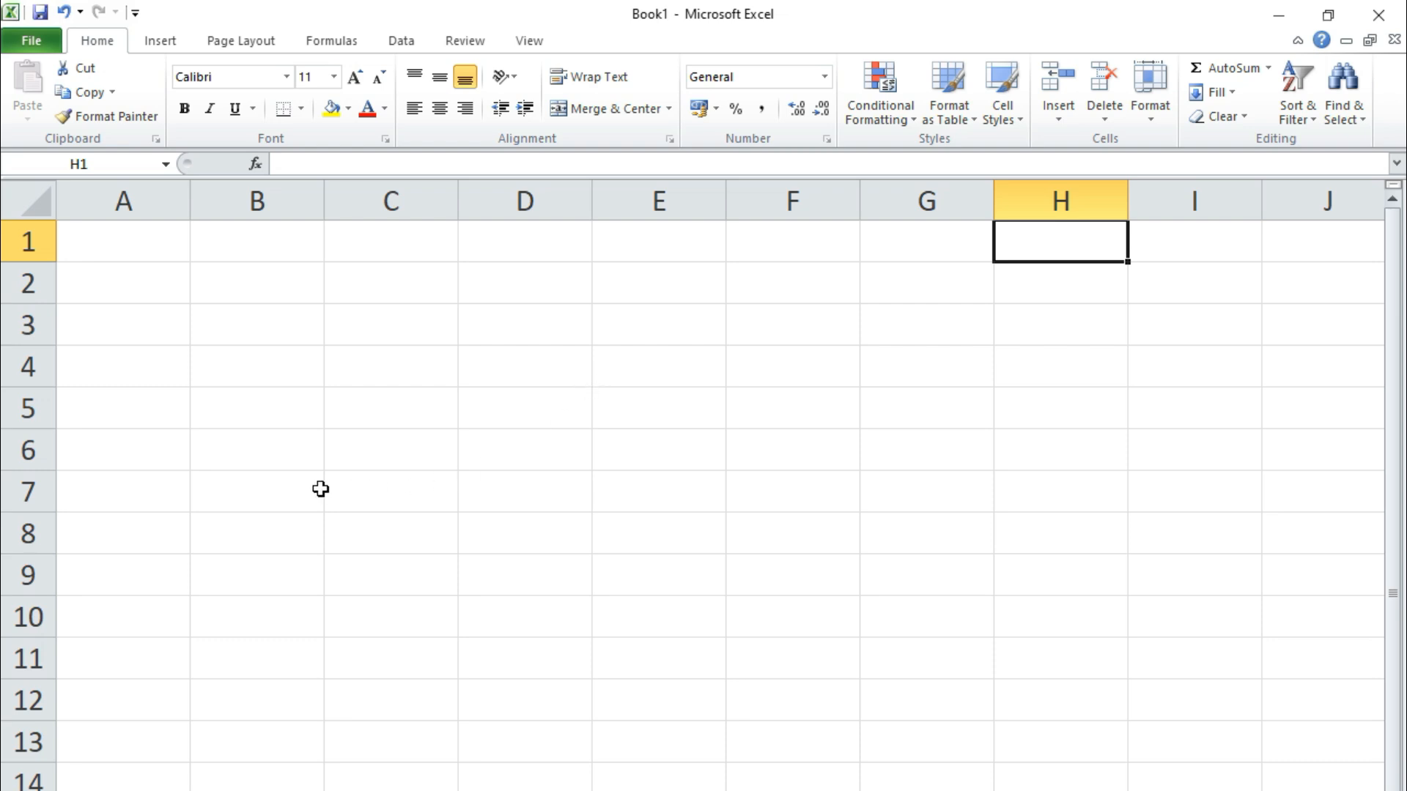
Select cells A1 to E1 again, then try the ranges A1:I1 and A1:G1
click(133, 248)
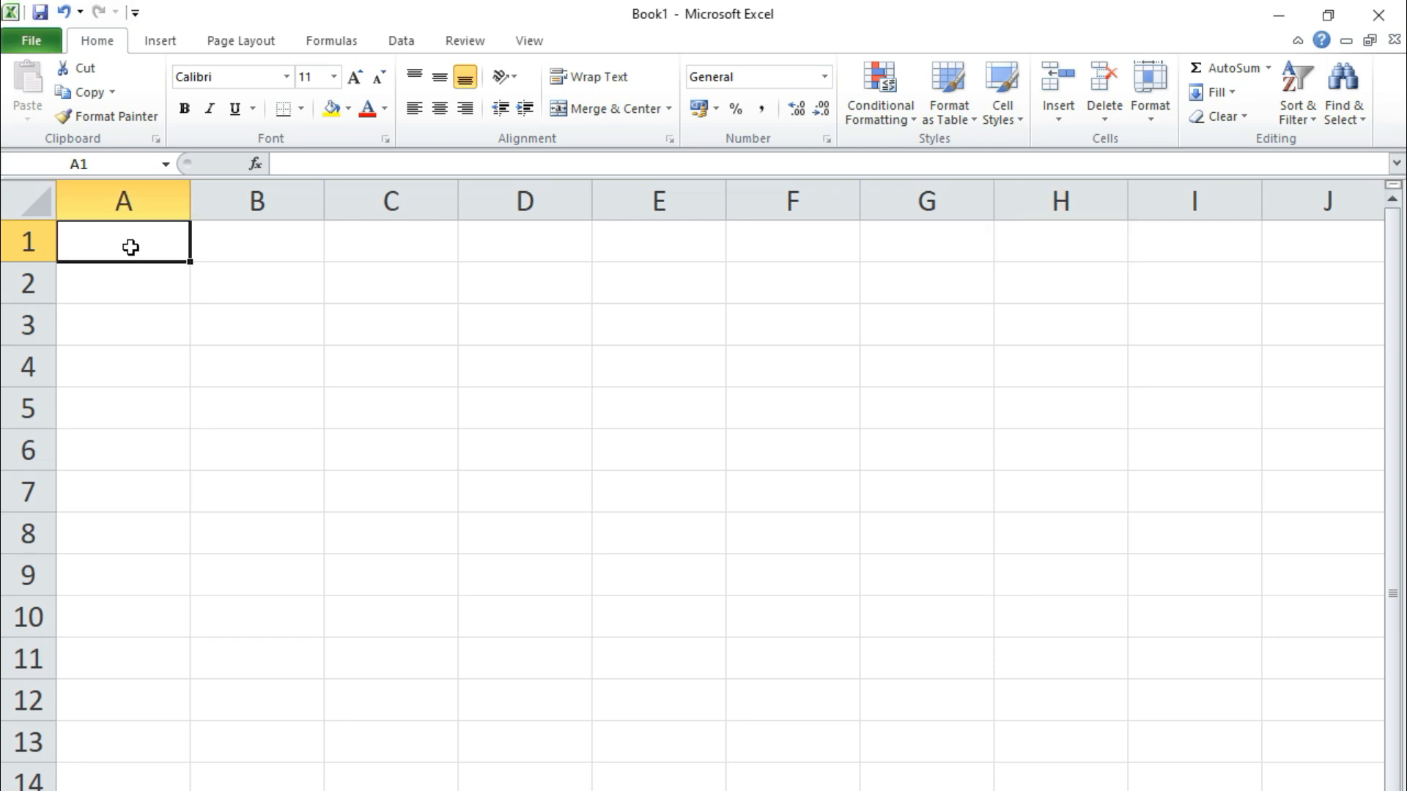
click(252, 248)
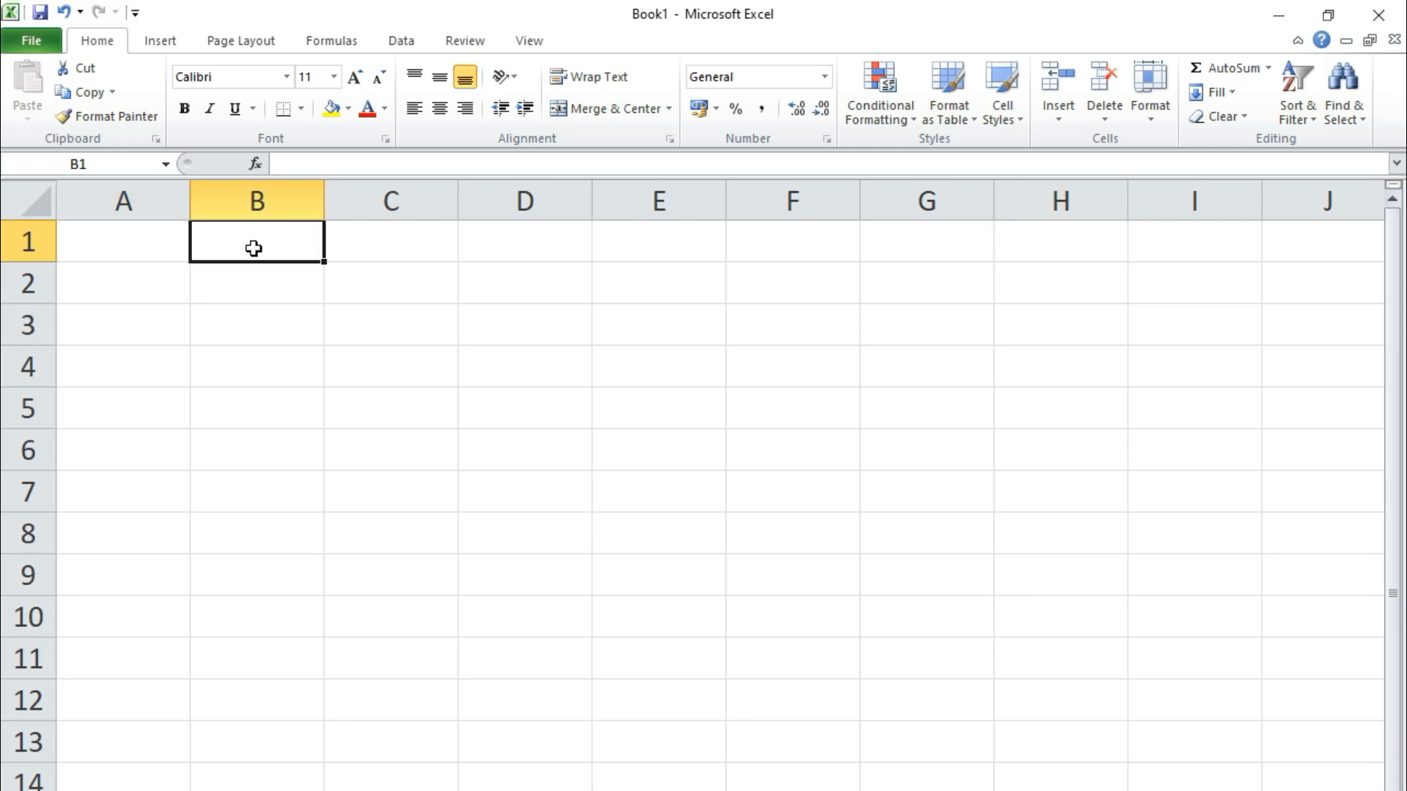
click(439, 251)
click(516, 250)
click(674, 245)
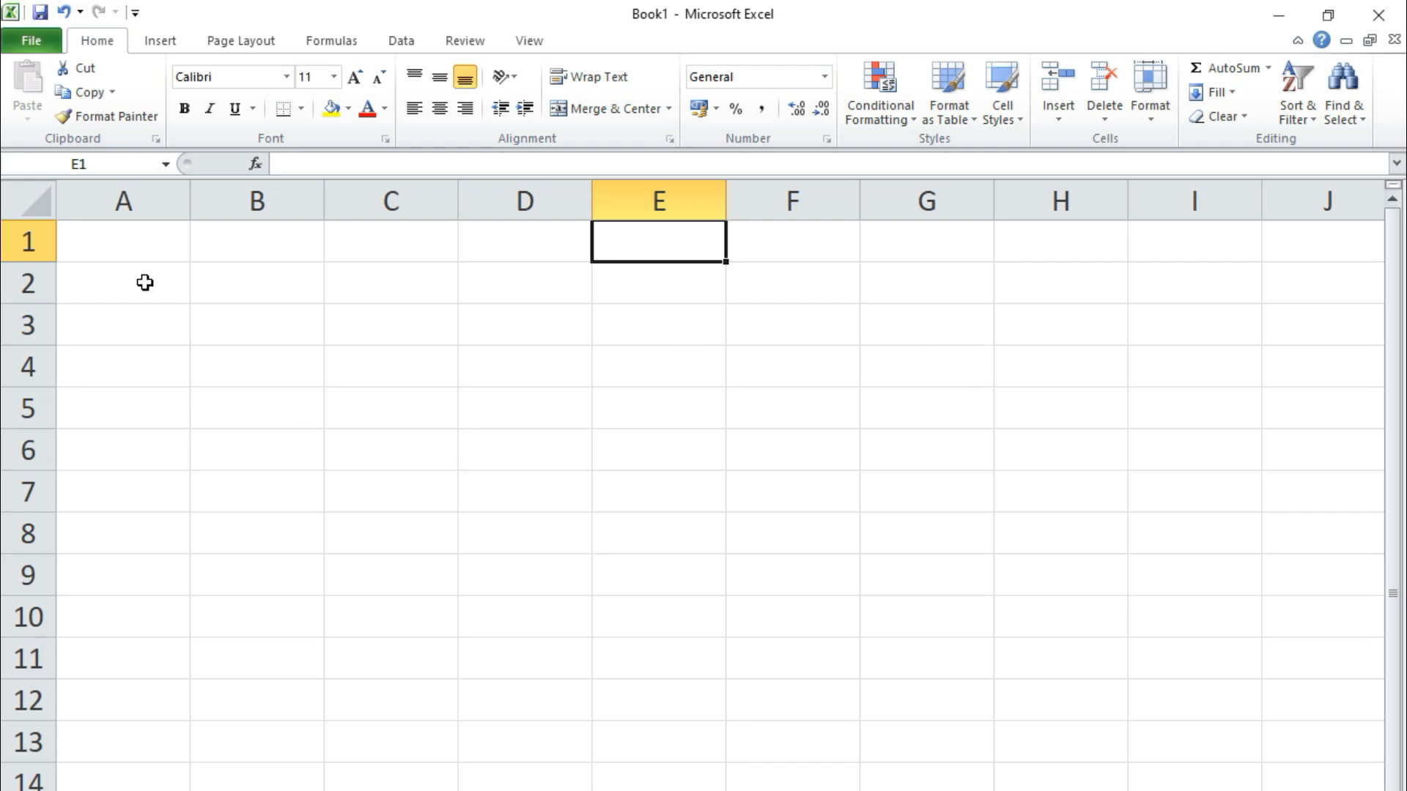
drag(86, 246, 1173, 254)
click(187, 405)
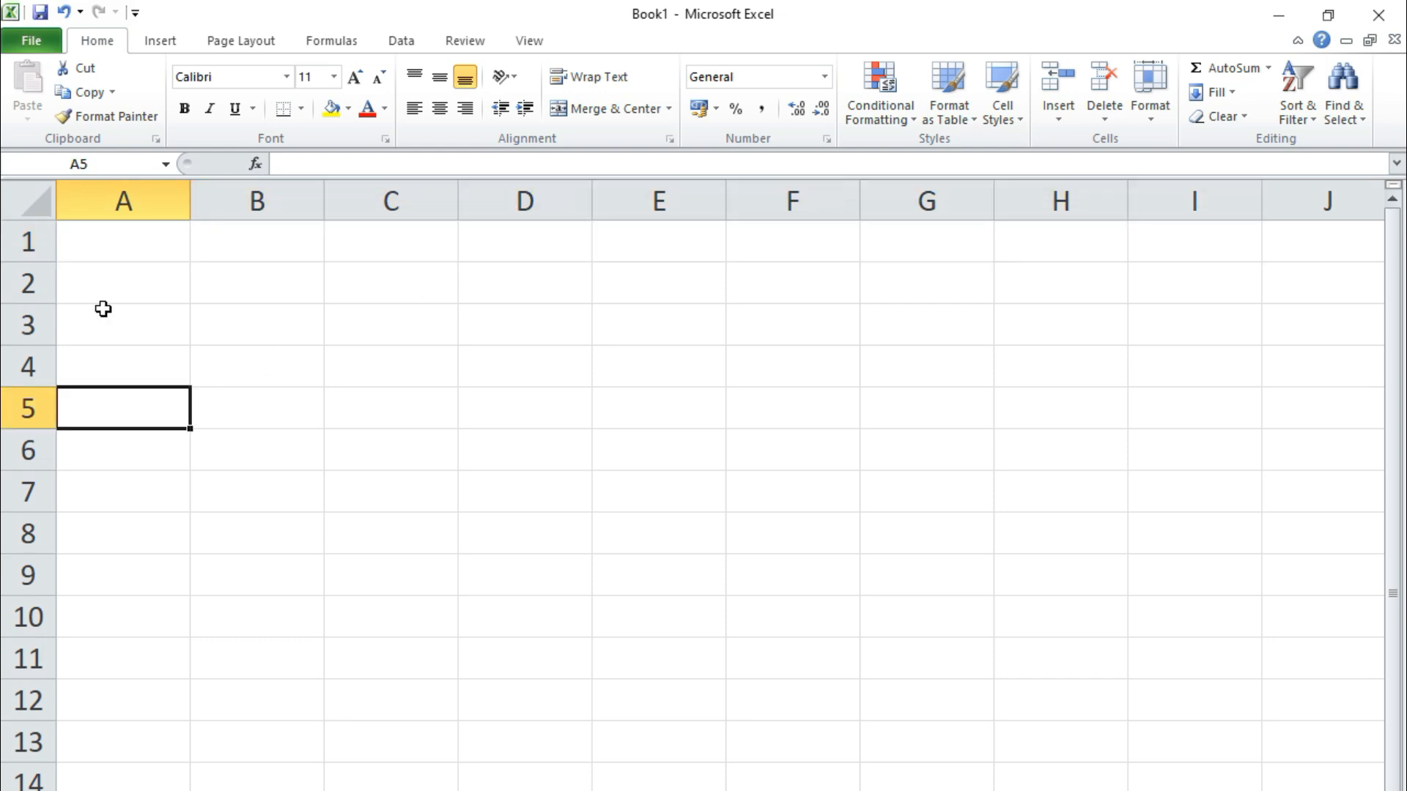
click(80, 241)
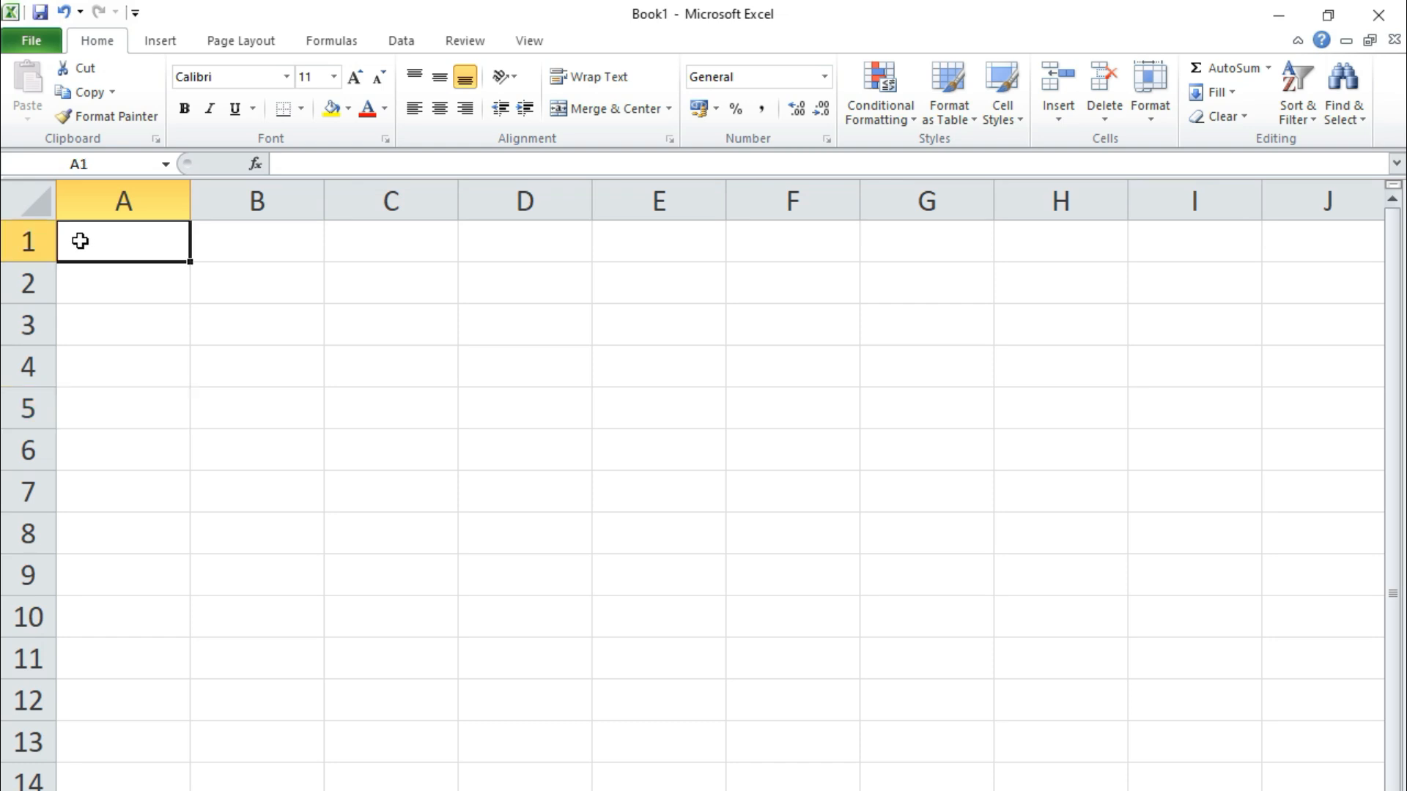
drag(79, 241, 1155, 239)
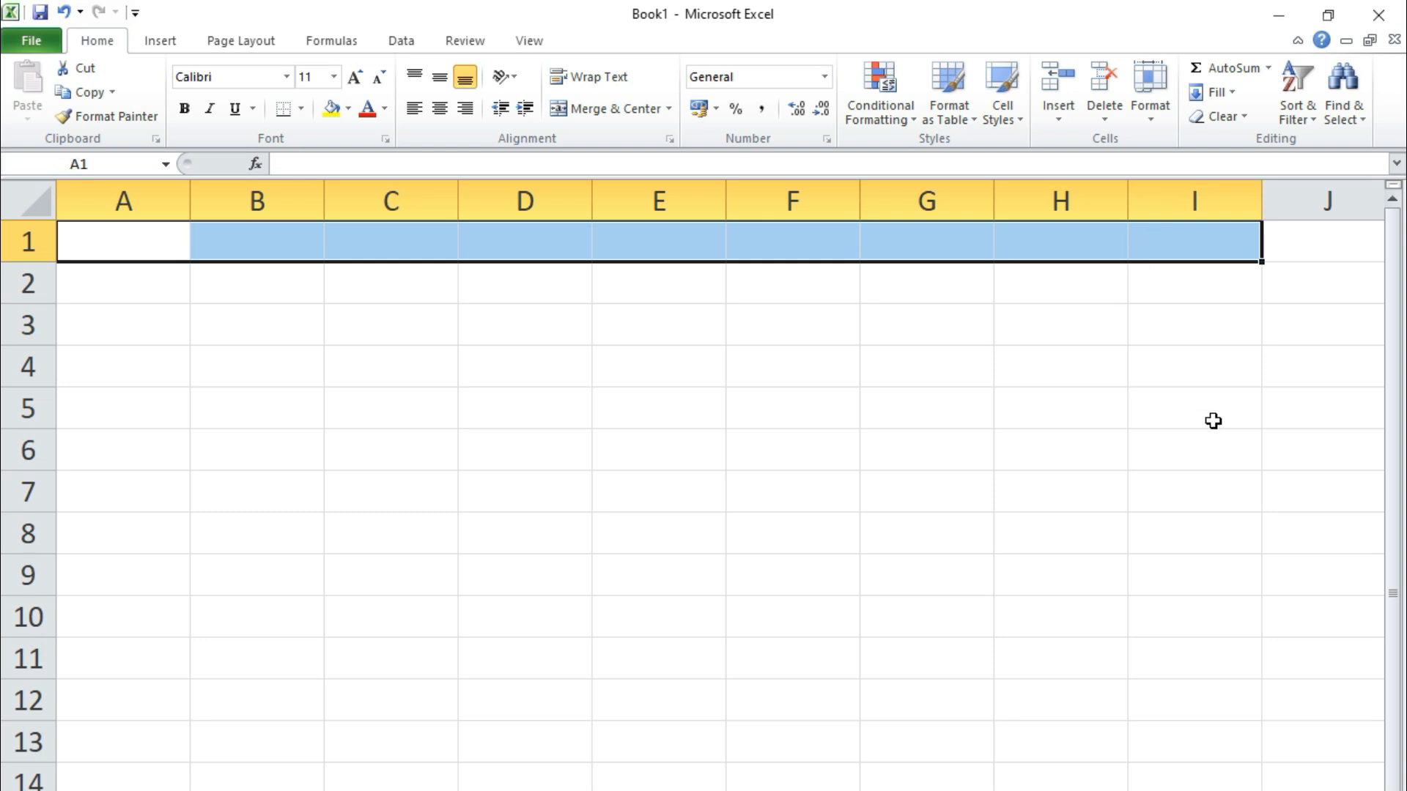
Select A1:I1 and apply Merge & Center to it
click(1097, 484)
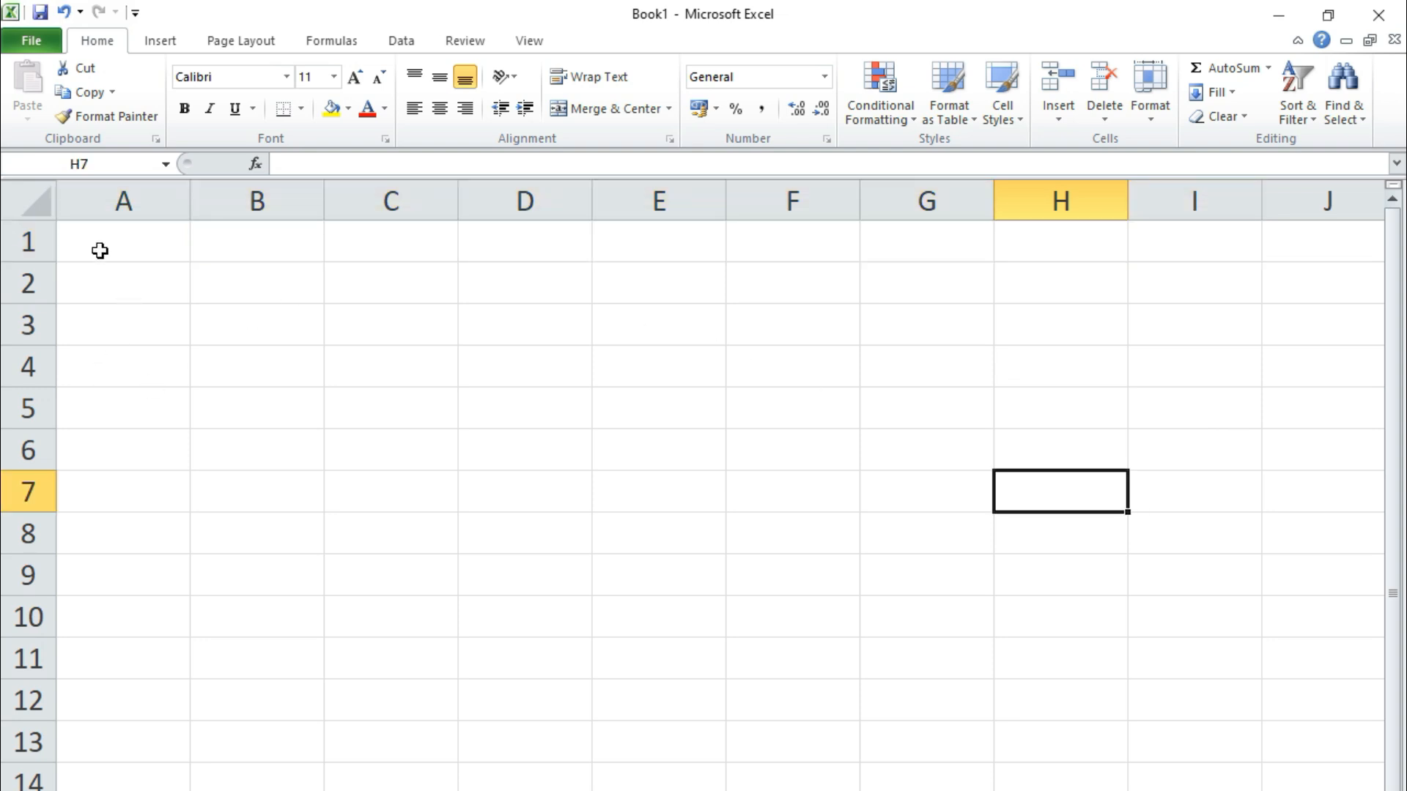
drag(99, 239, 1172, 262)
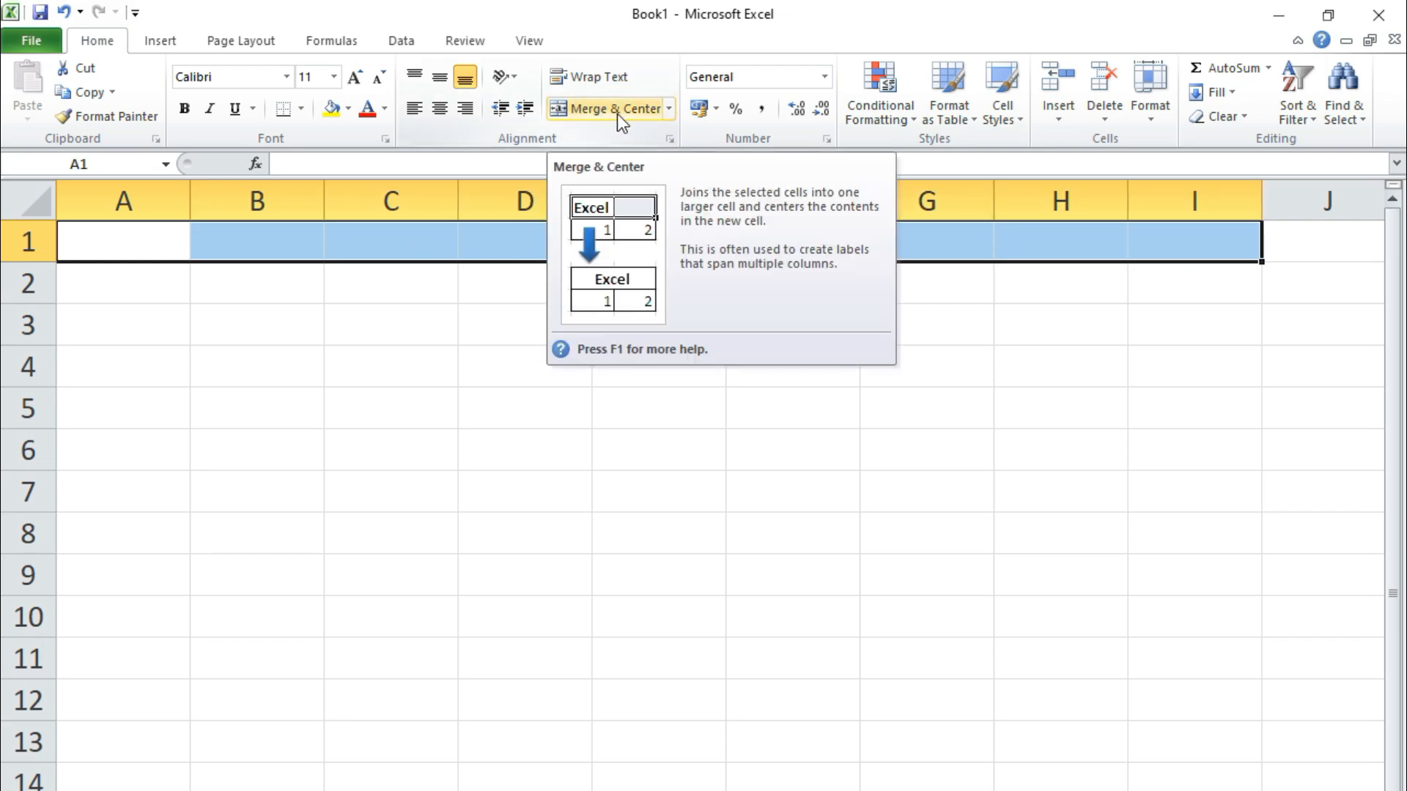
click(670, 108)
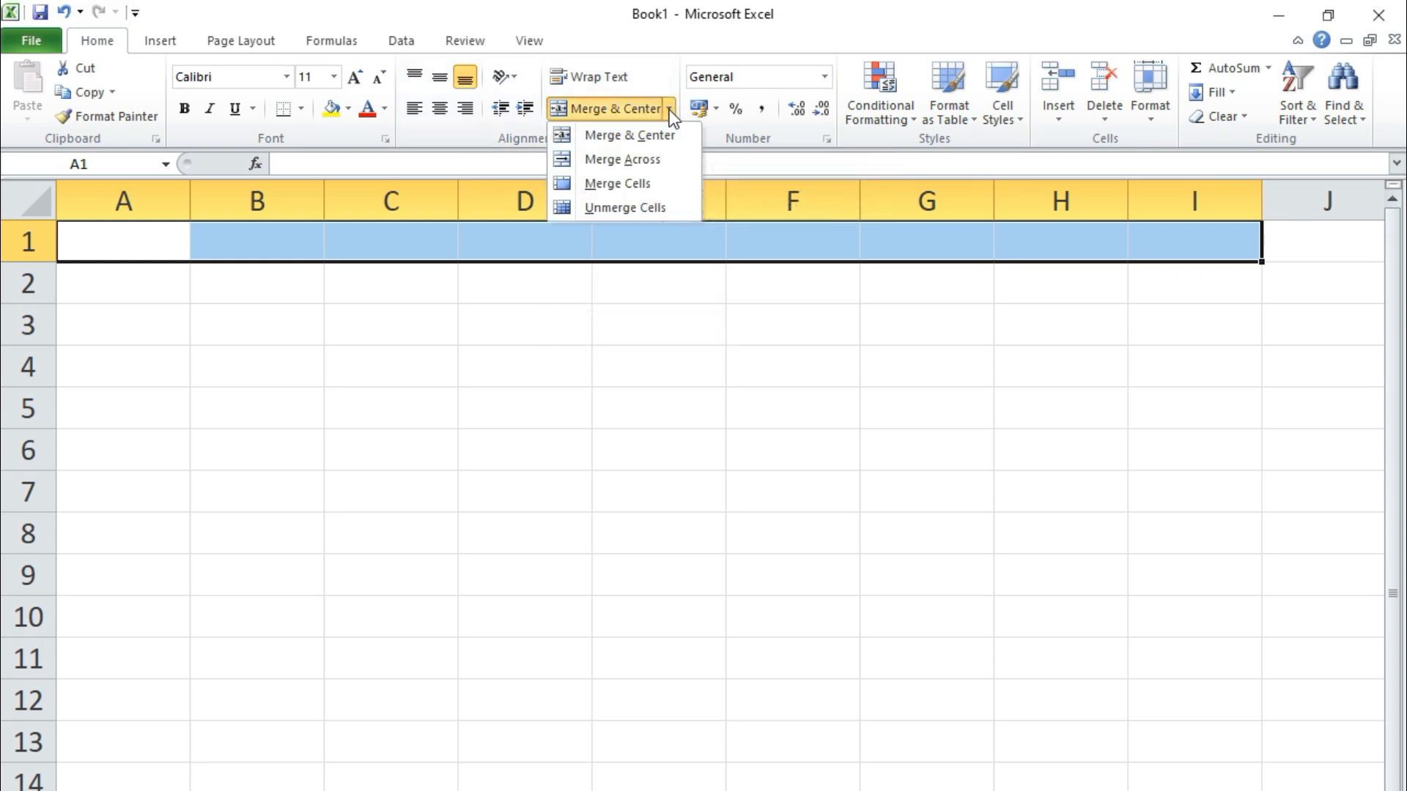
click(621, 135)
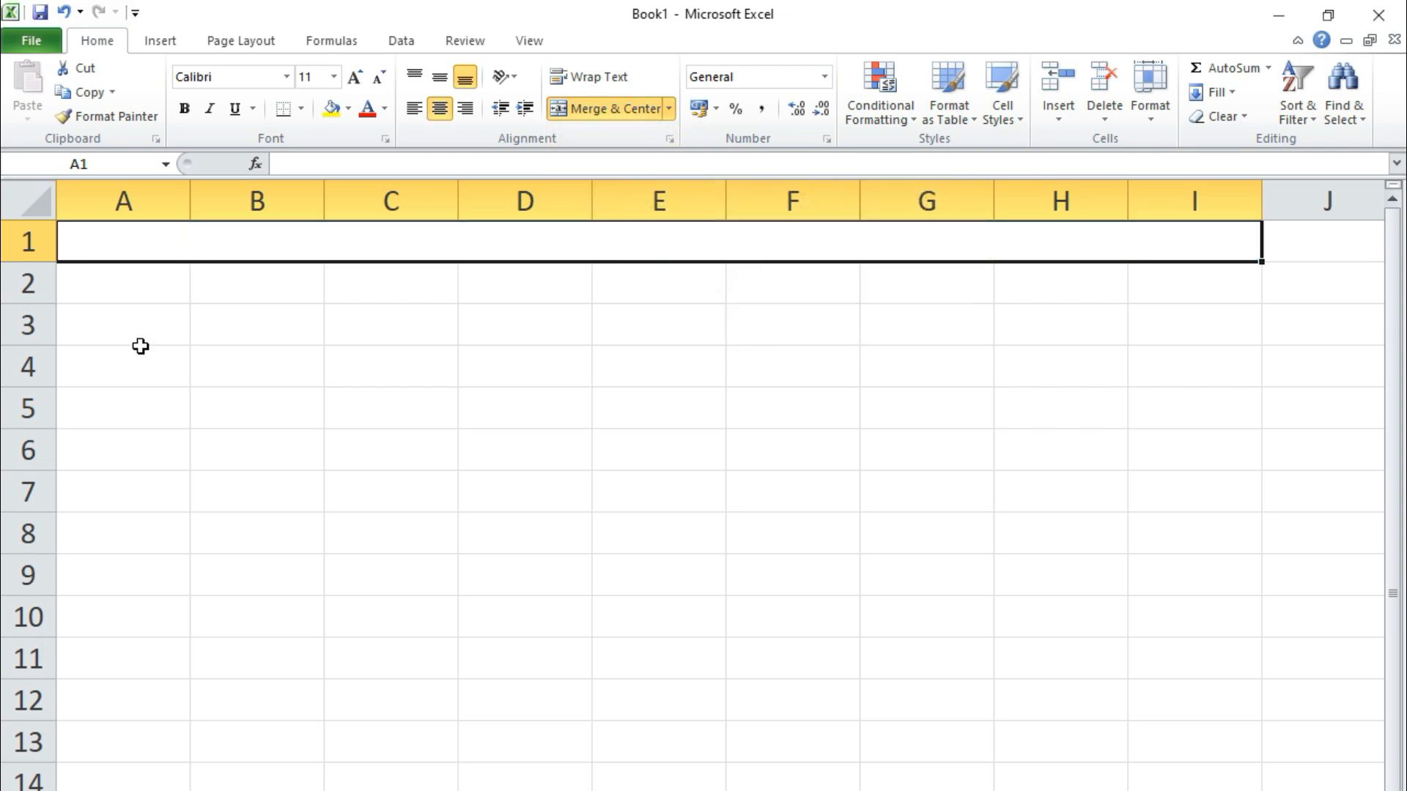
click(813, 531)
Type 'Siaya High School, End Year Exam, 2023' into merged cell A1, fixing the typo
click(167, 240)
text(Sia)
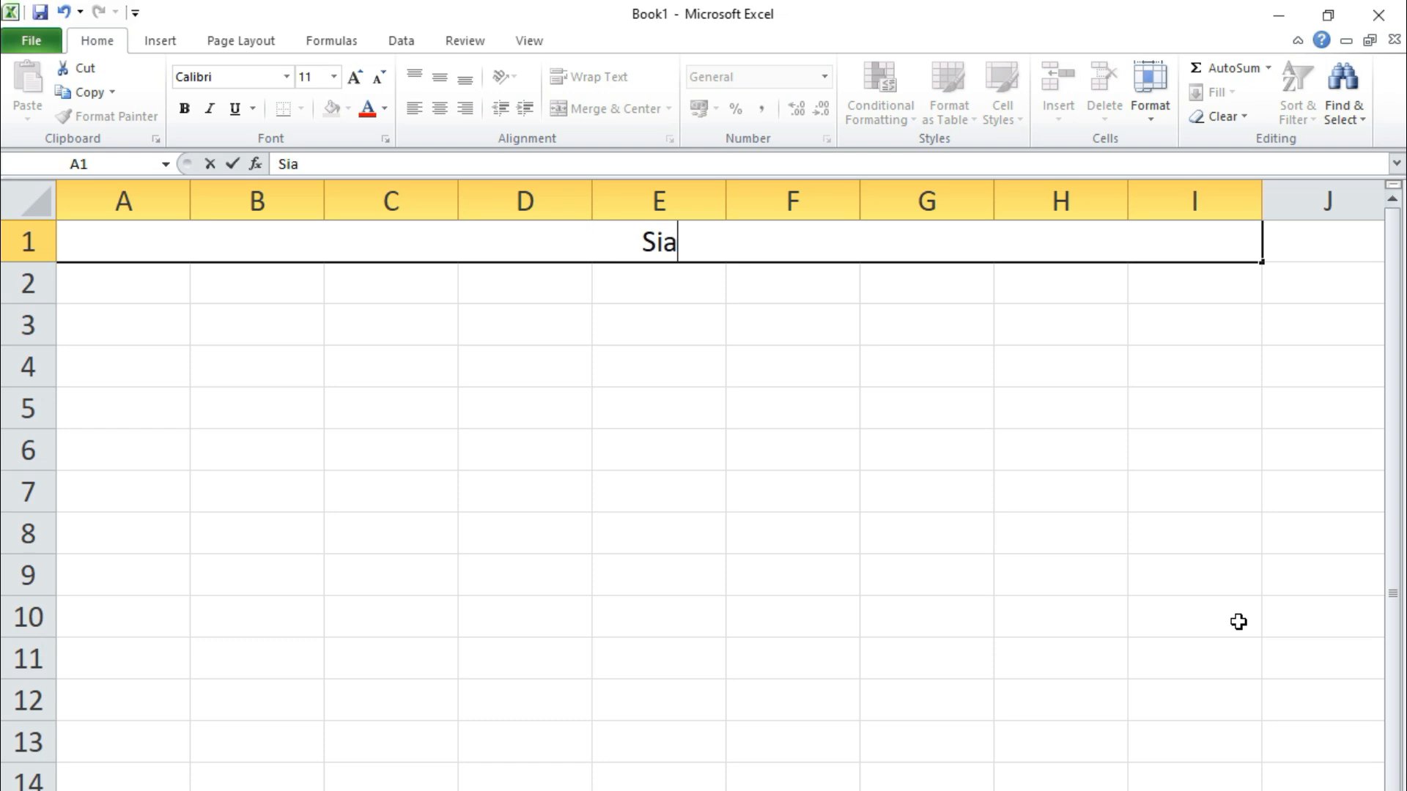
text(ya High Sch)
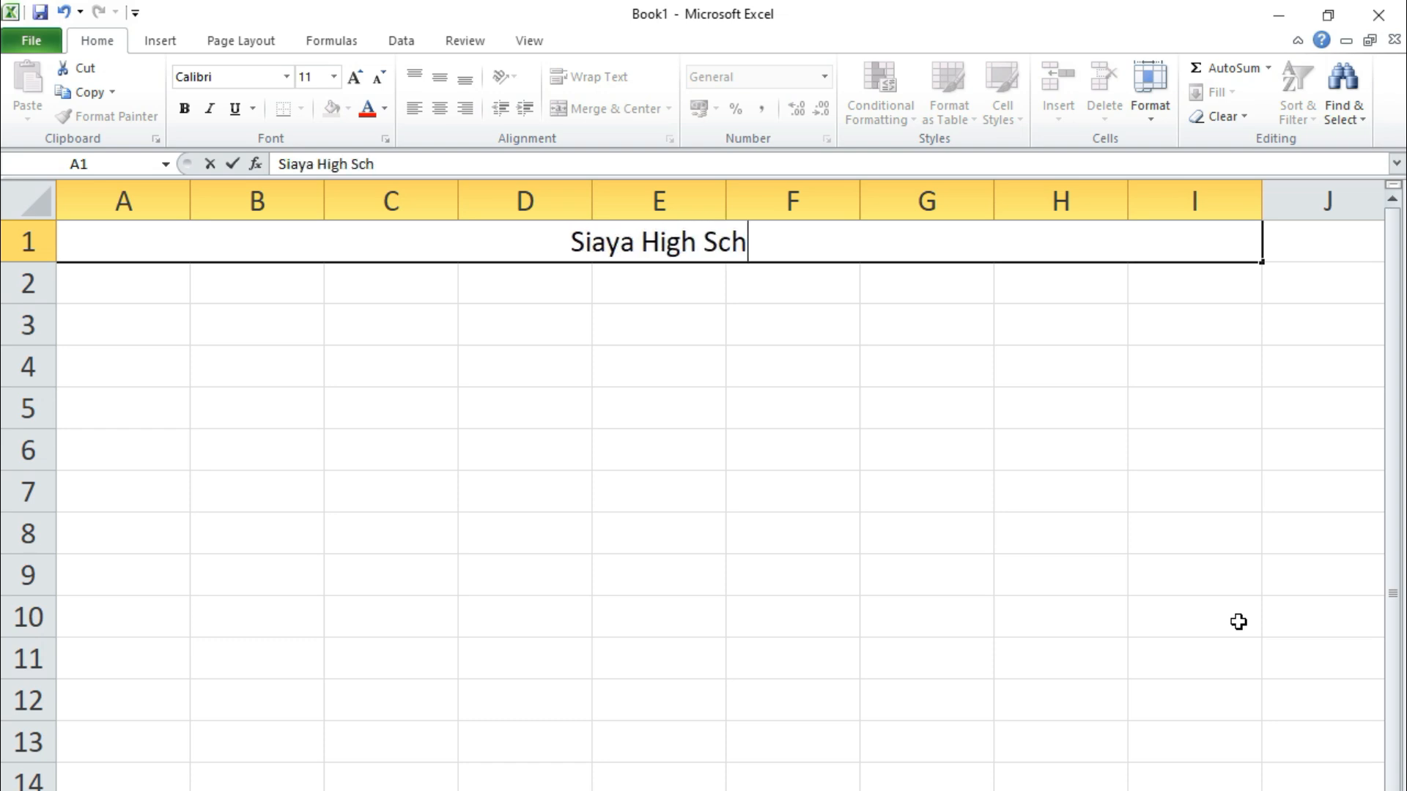
text(ool, E)
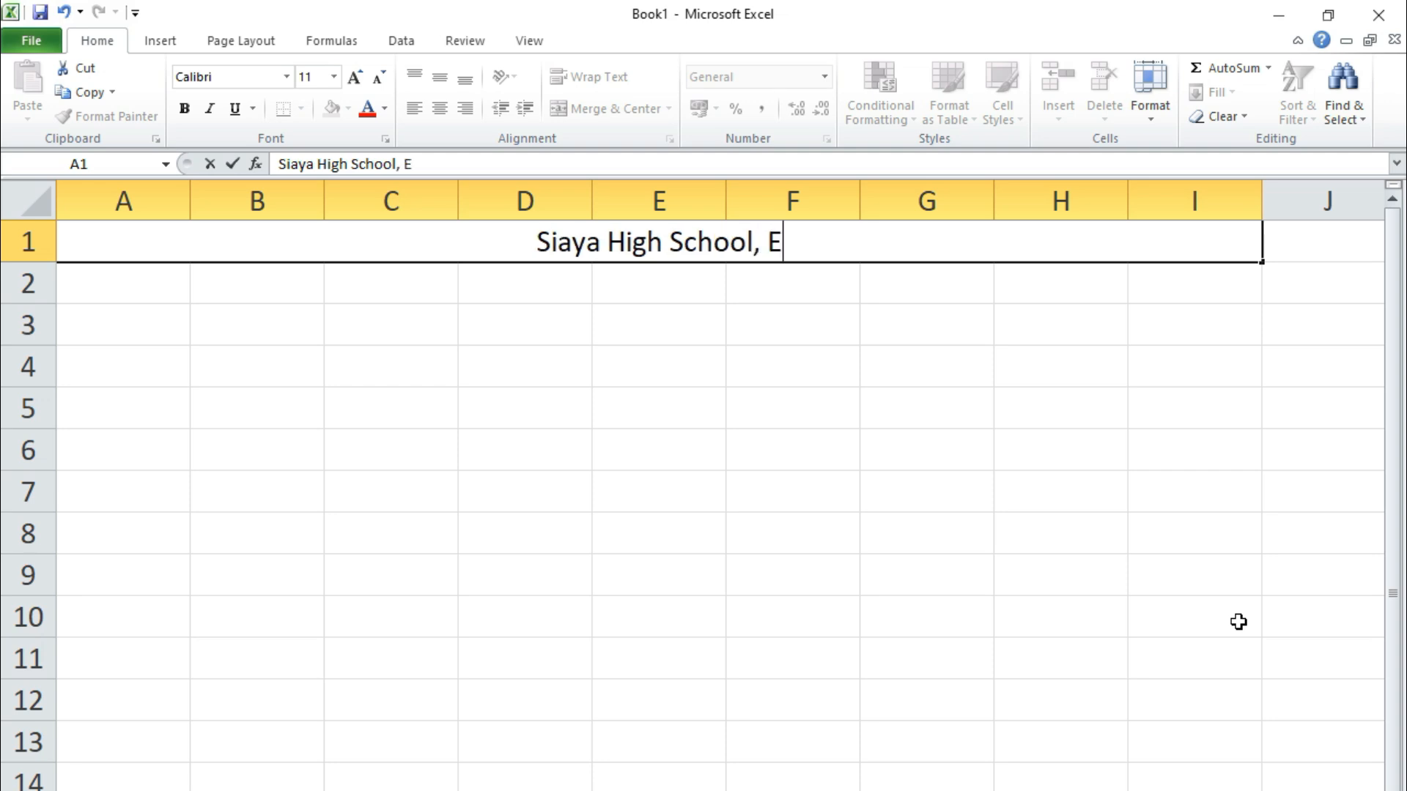
text(nd Year)
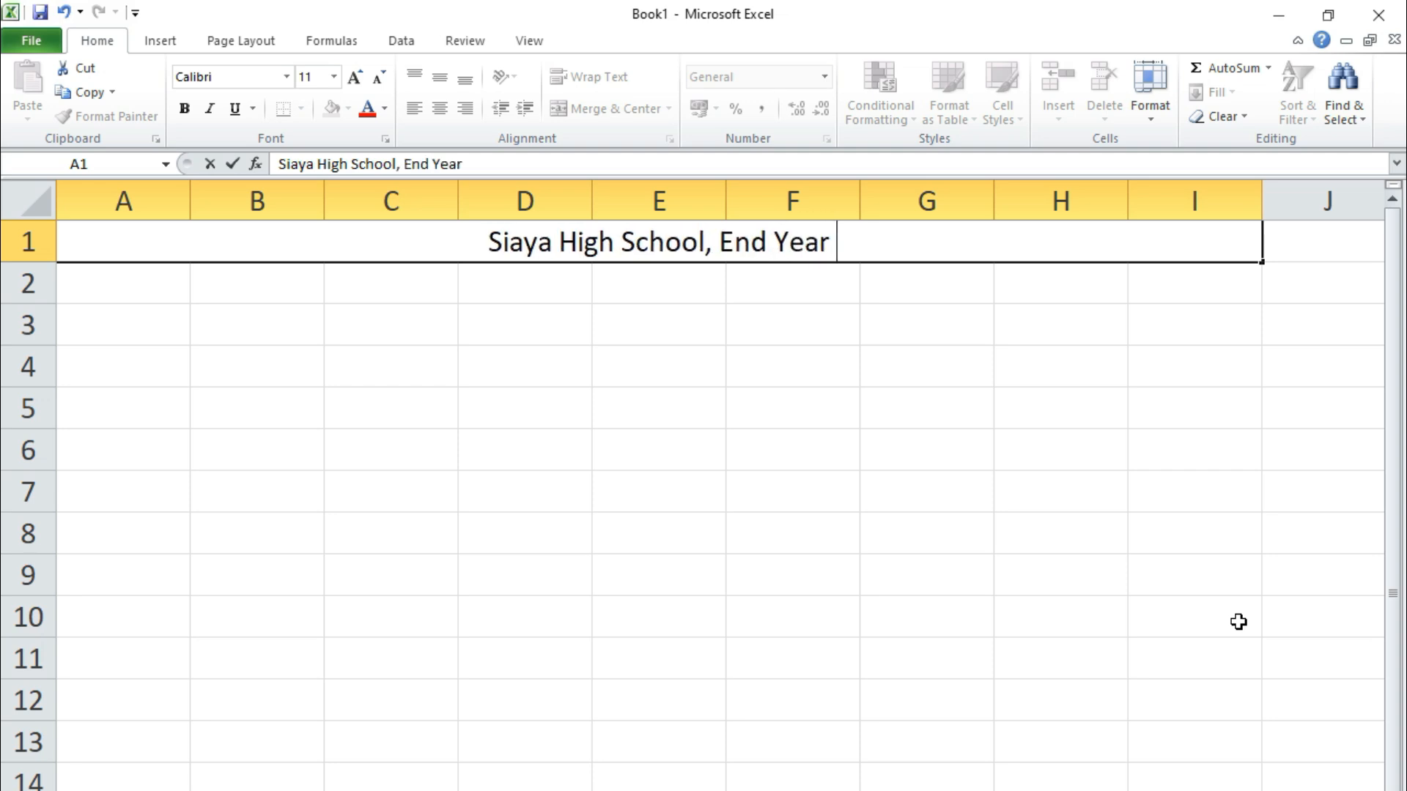
text( Exam, 2023)
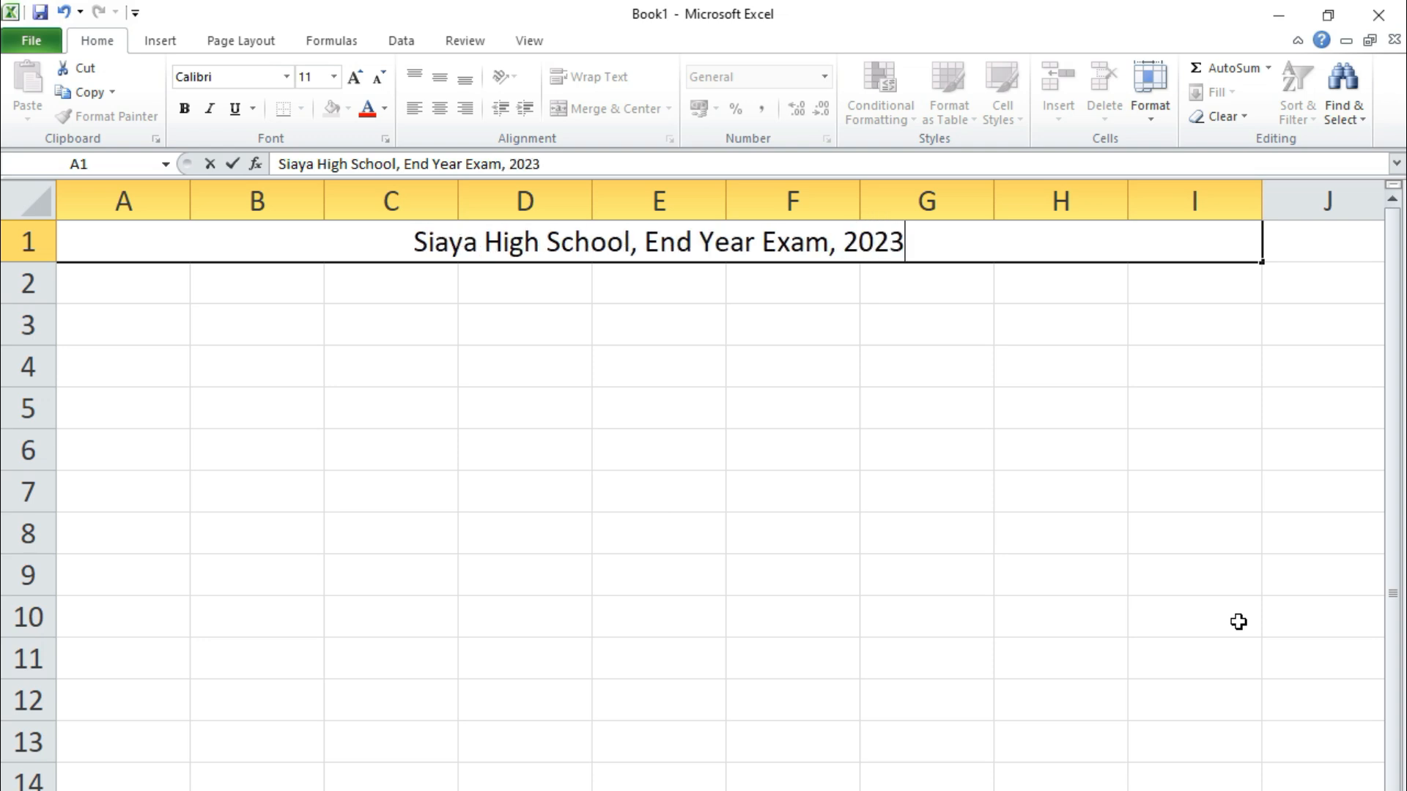
Insert 'Form 3,' before 'End', commit it, and reopen the title cell for editing
click(649, 241)
text(Form 3)
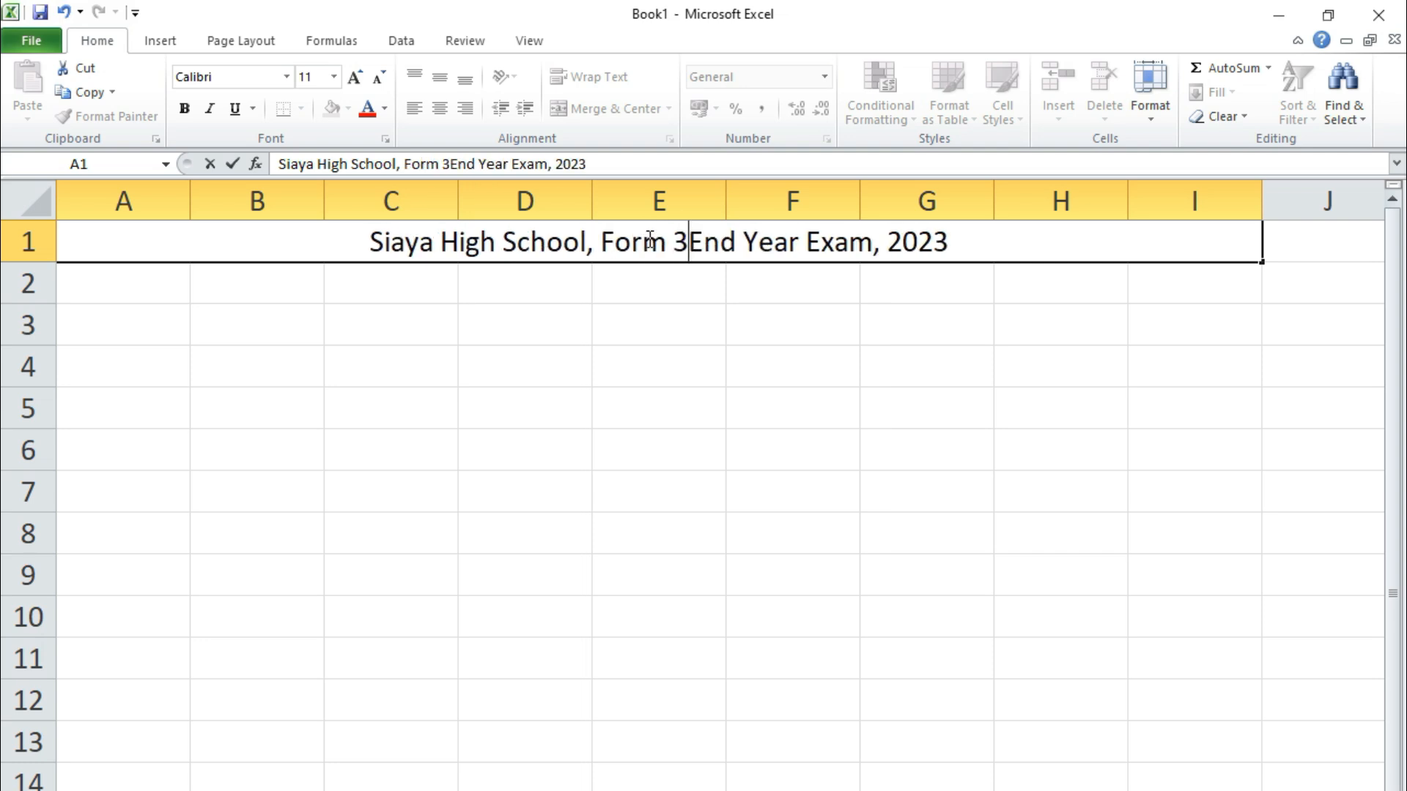
text(,)
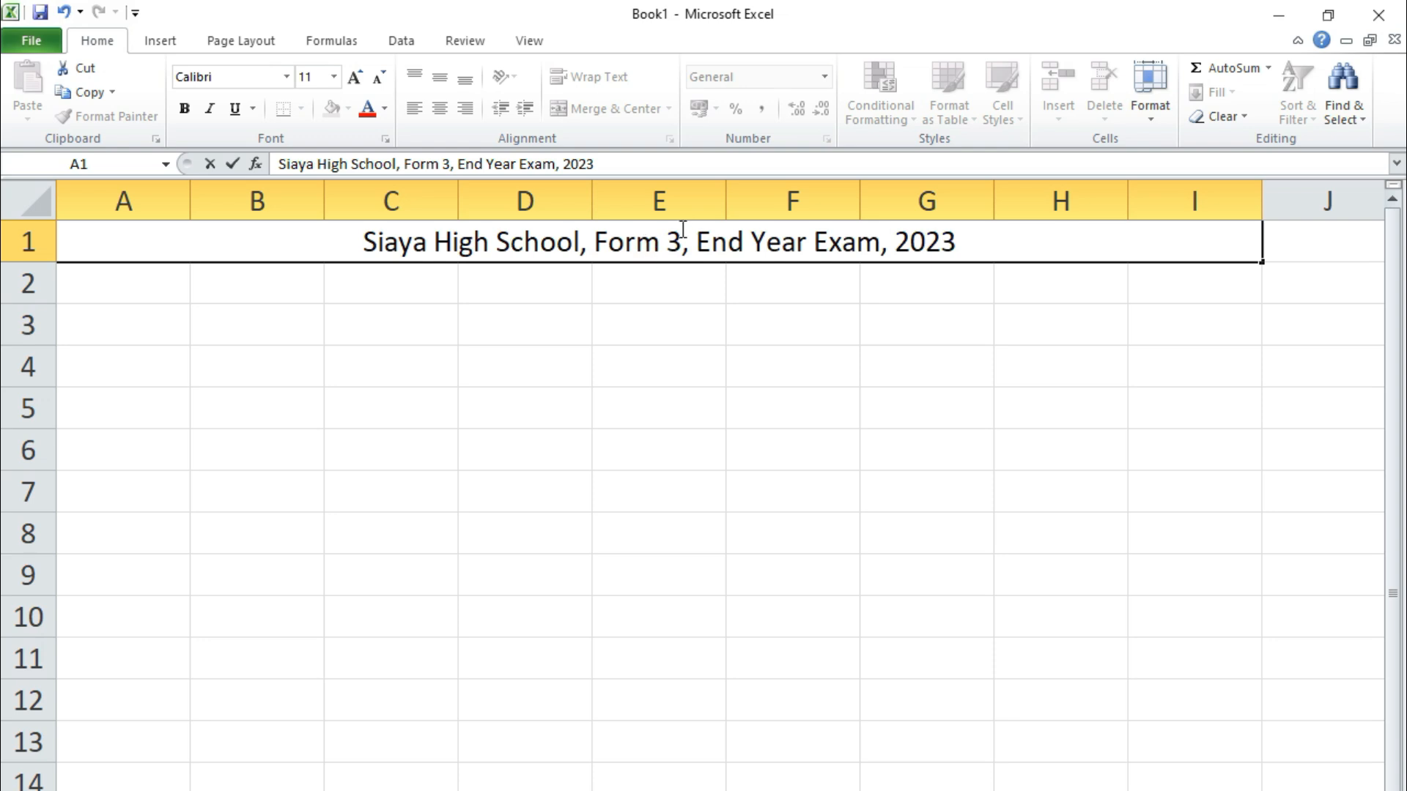
click(546, 382)
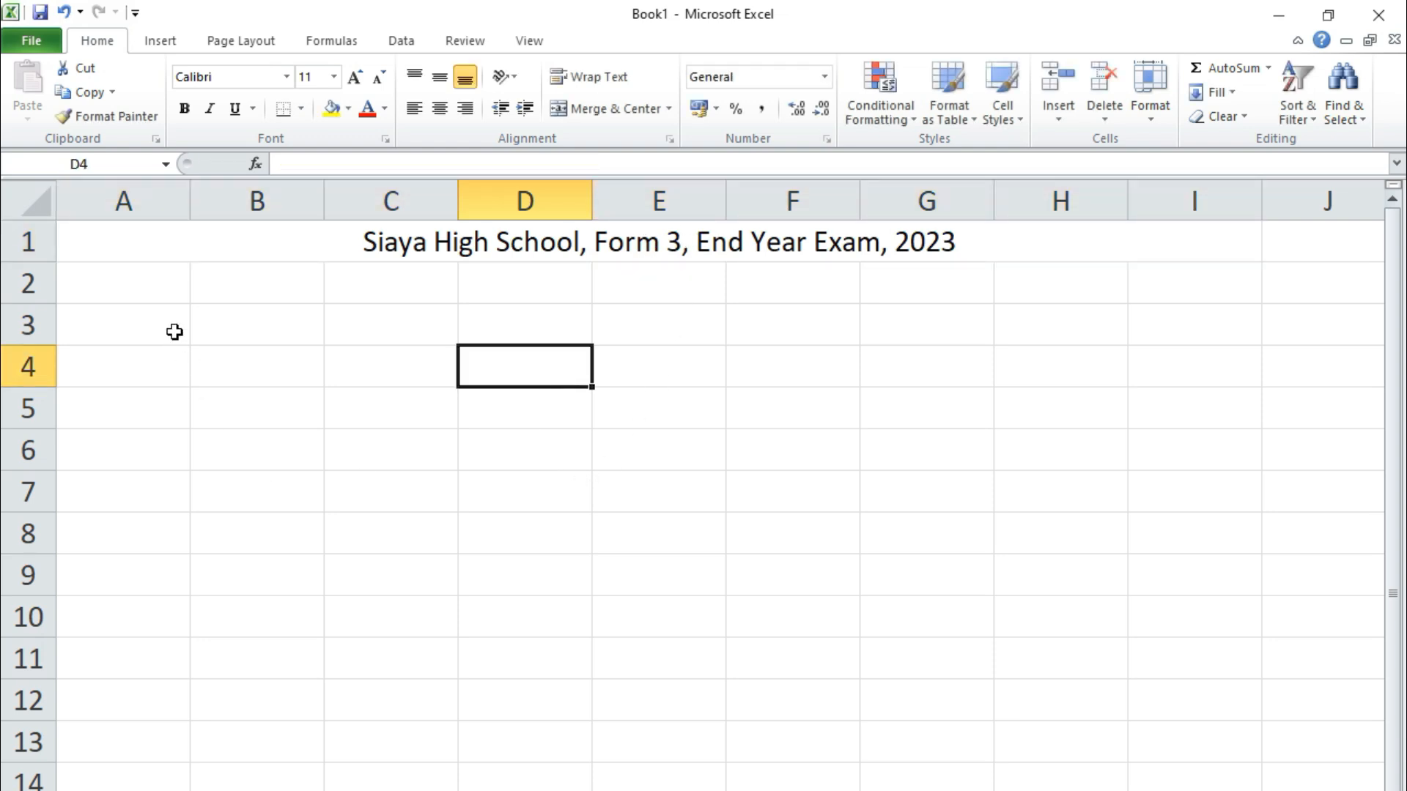
click(95, 288)
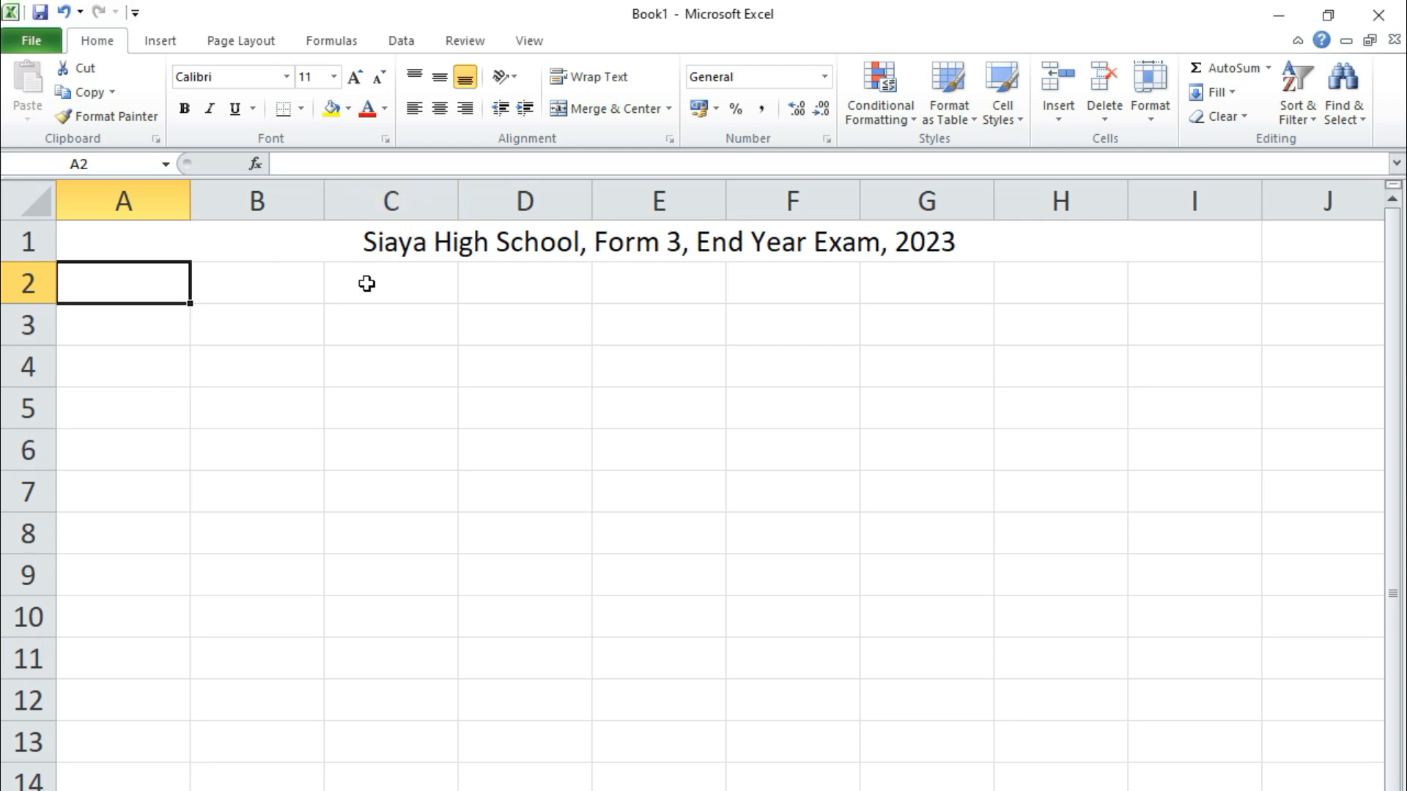
click(475, 244)
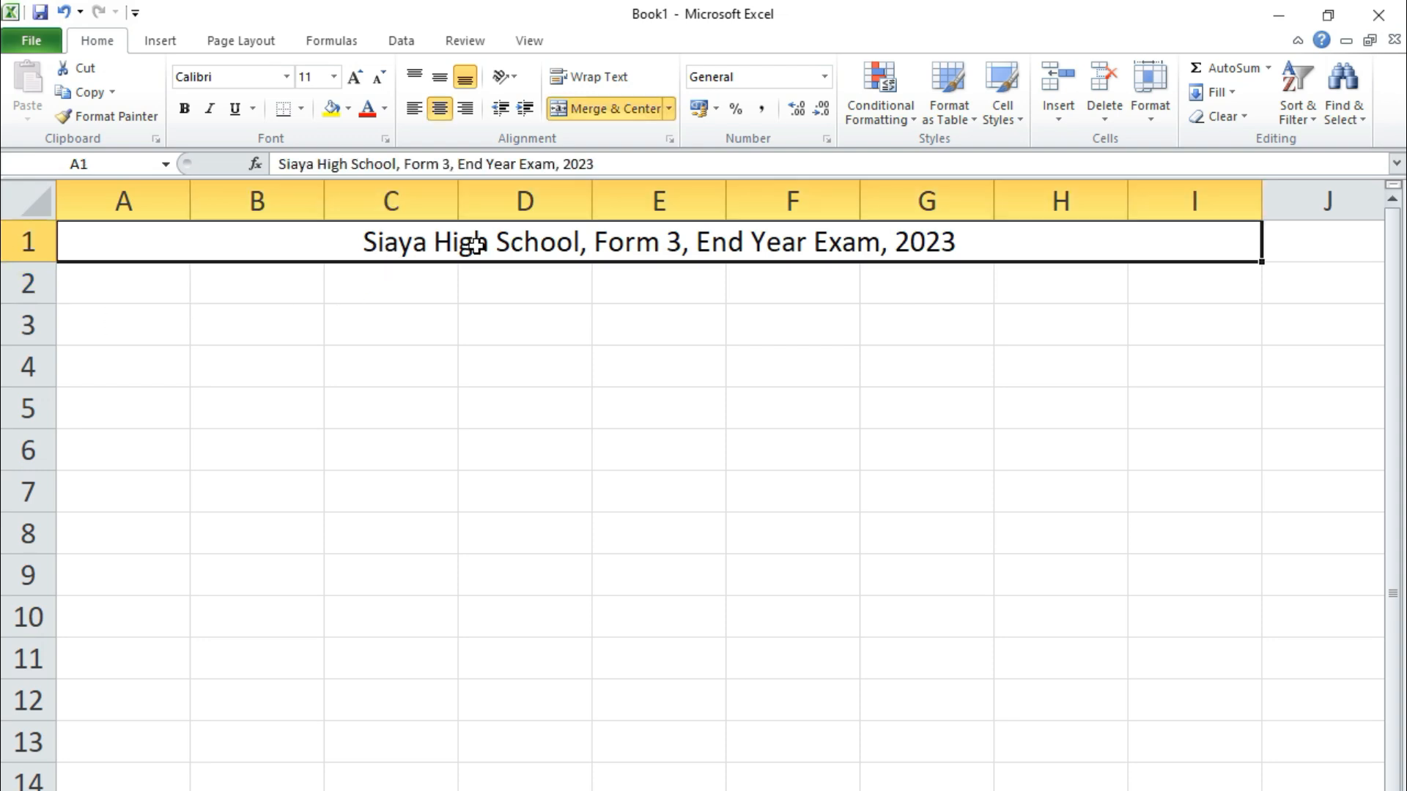
double_click(454, 245)
Copy the full title text from cell A1
drag(365, 239, 958, 244)
right_click(843, 240)
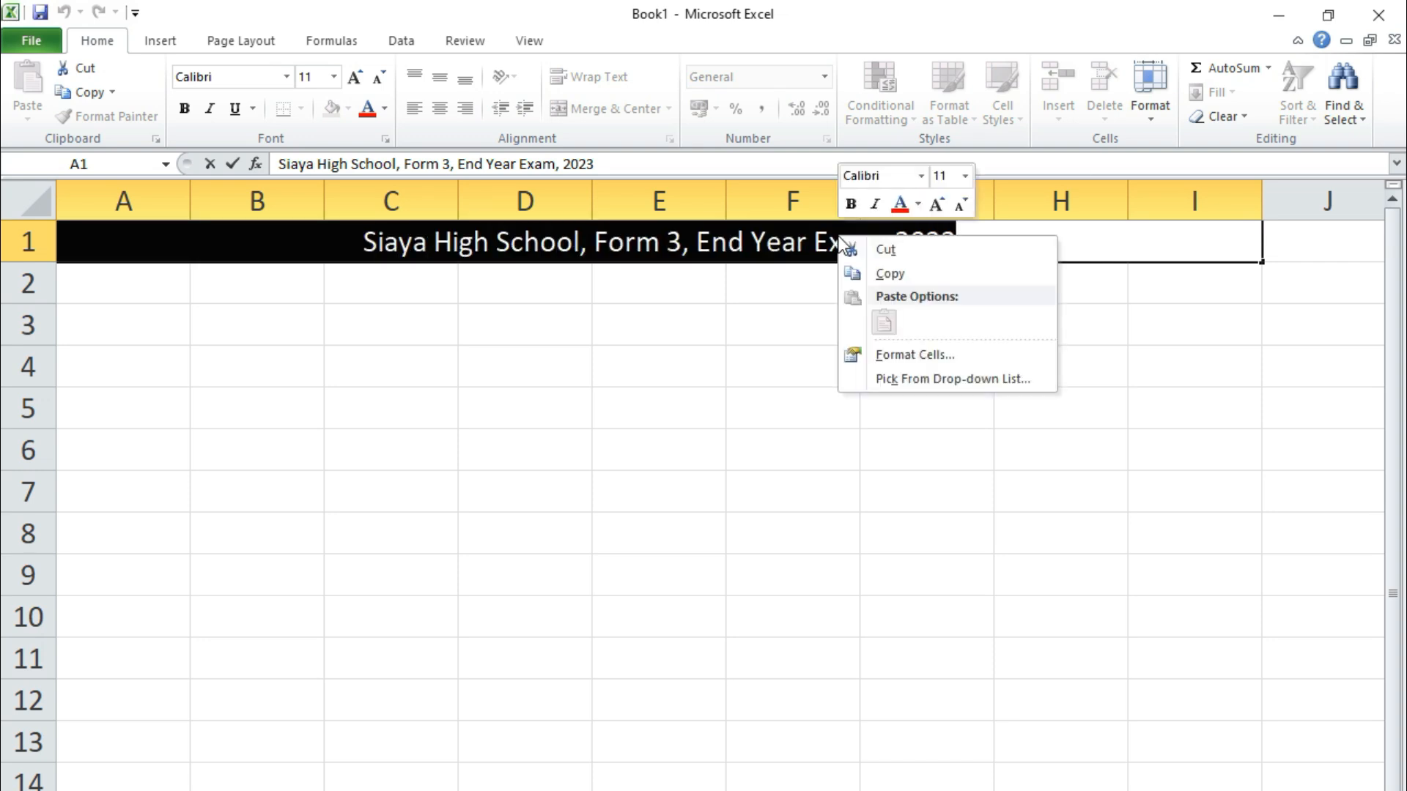
click(890, 272)
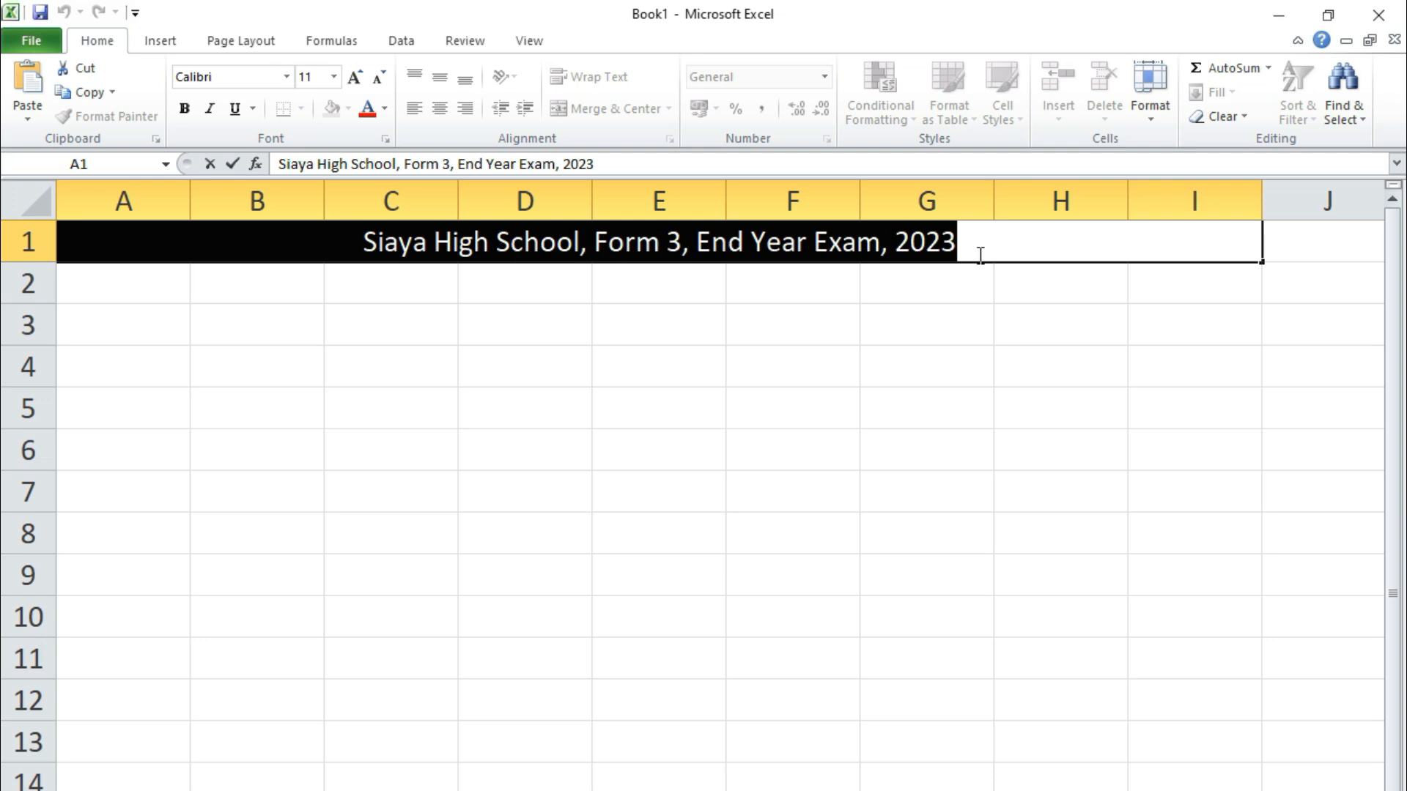
Bring up Save As with Ctrl+S and show the folders on Local Disk (H:)
click(32, 43)
key(Escape)
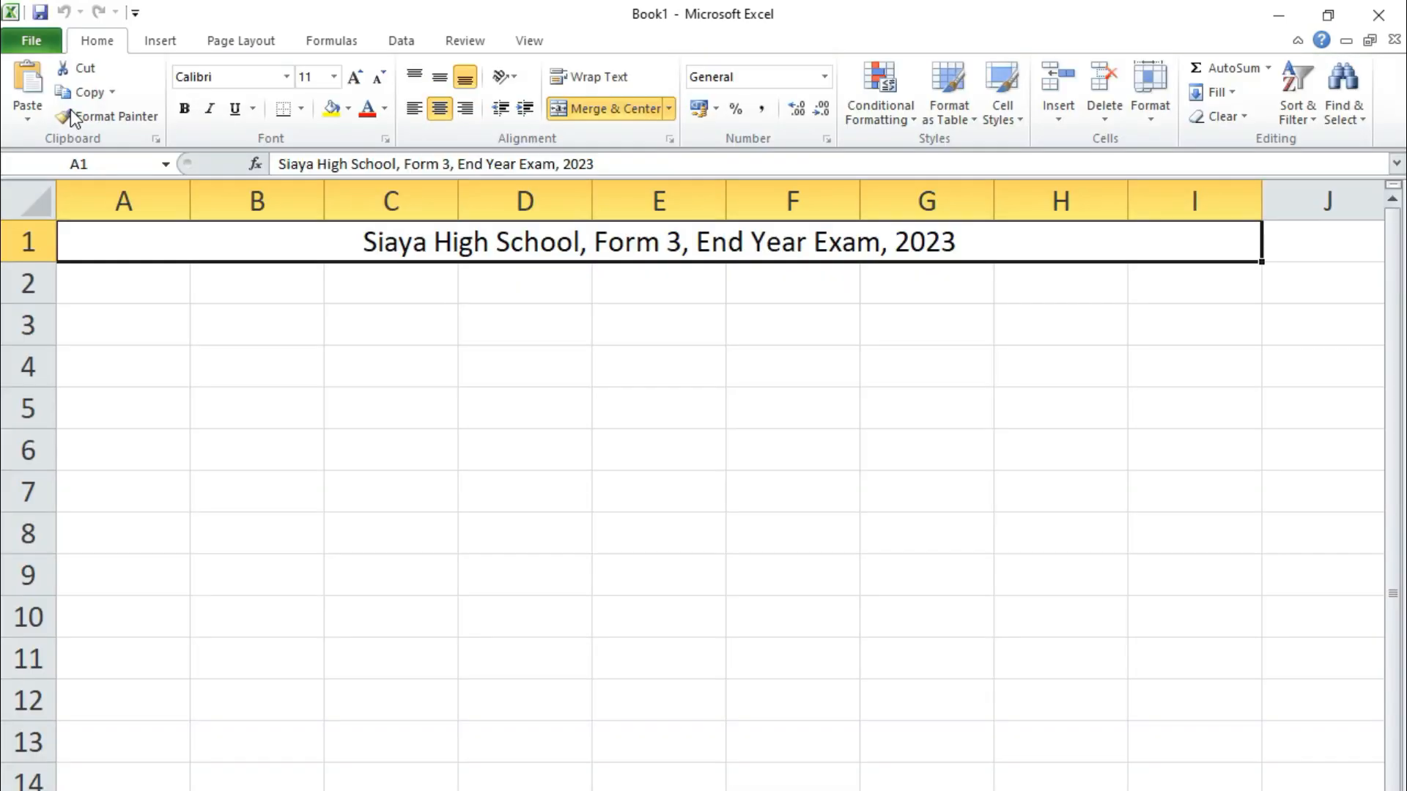
key(ctrl+s)
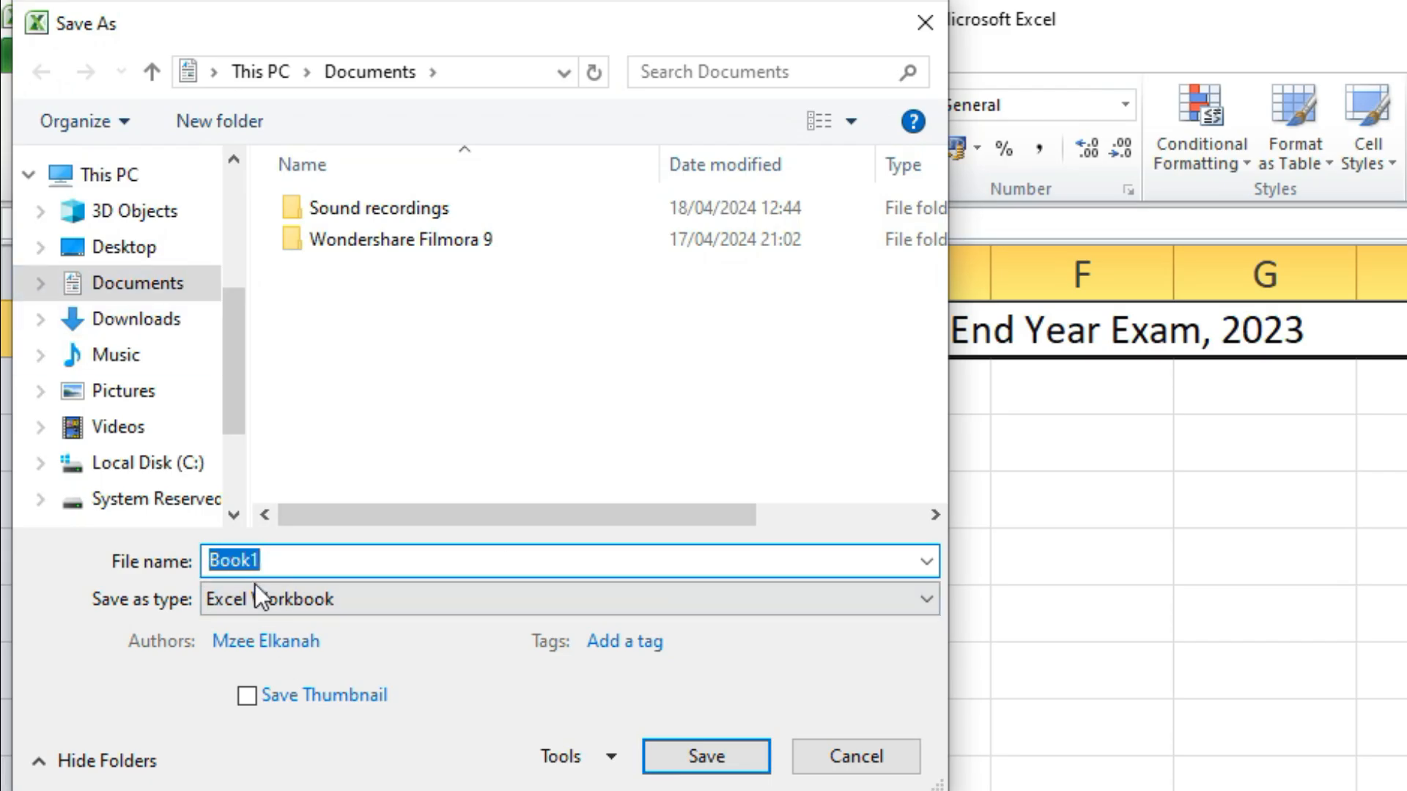
drag(230, 313, 244, 427)
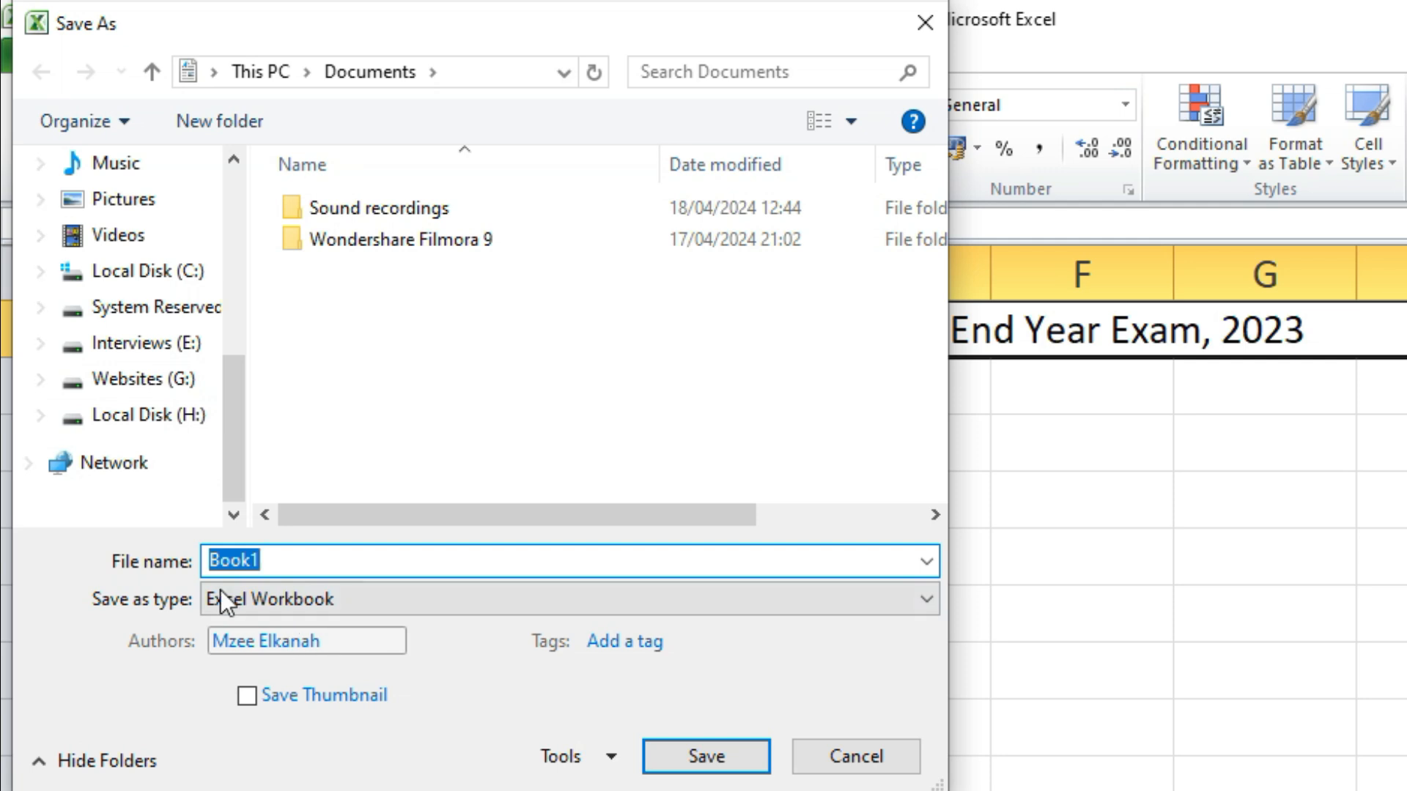
click(136, 419)
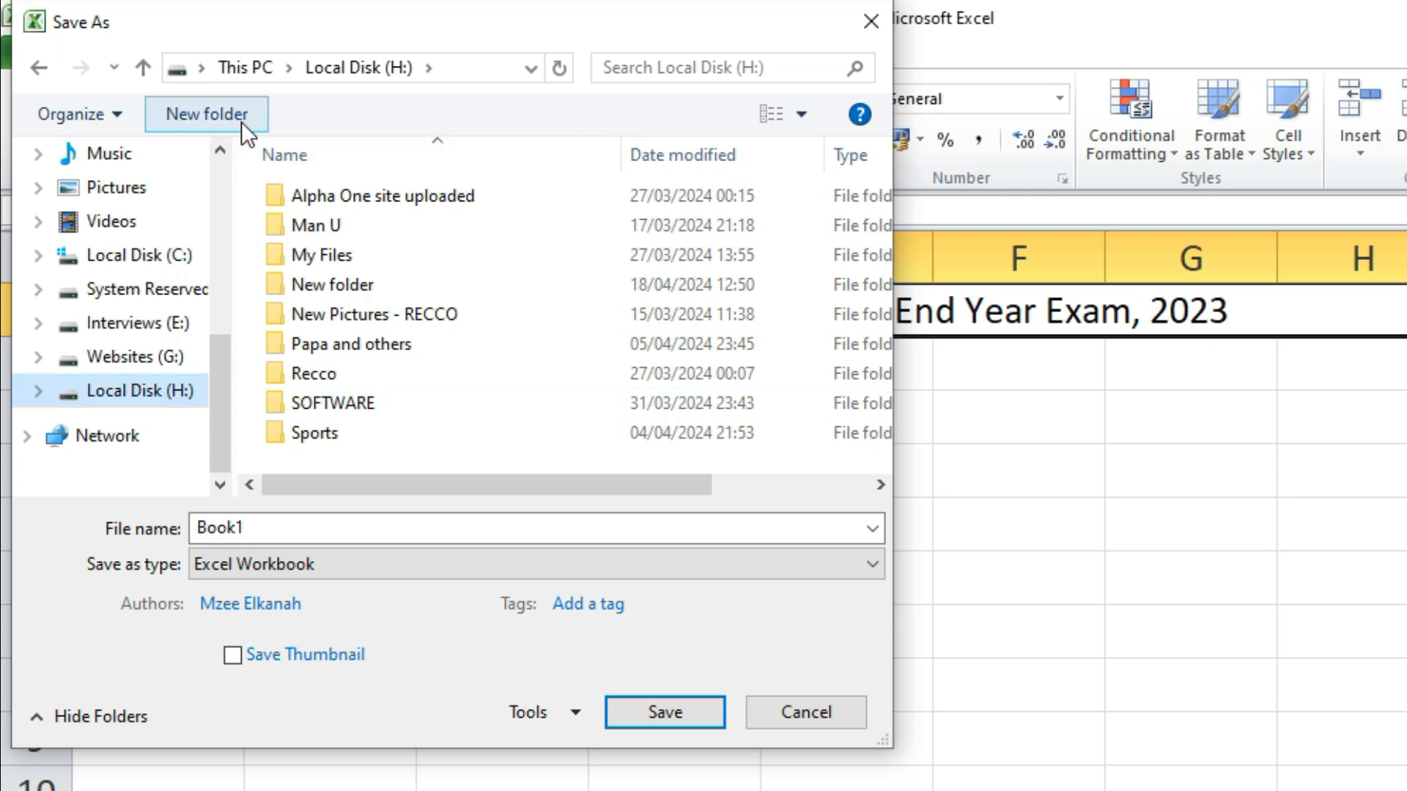
Create the nested folders Class Work > MS Office > MS Word on Local Disk (H:)
click(222, 112)
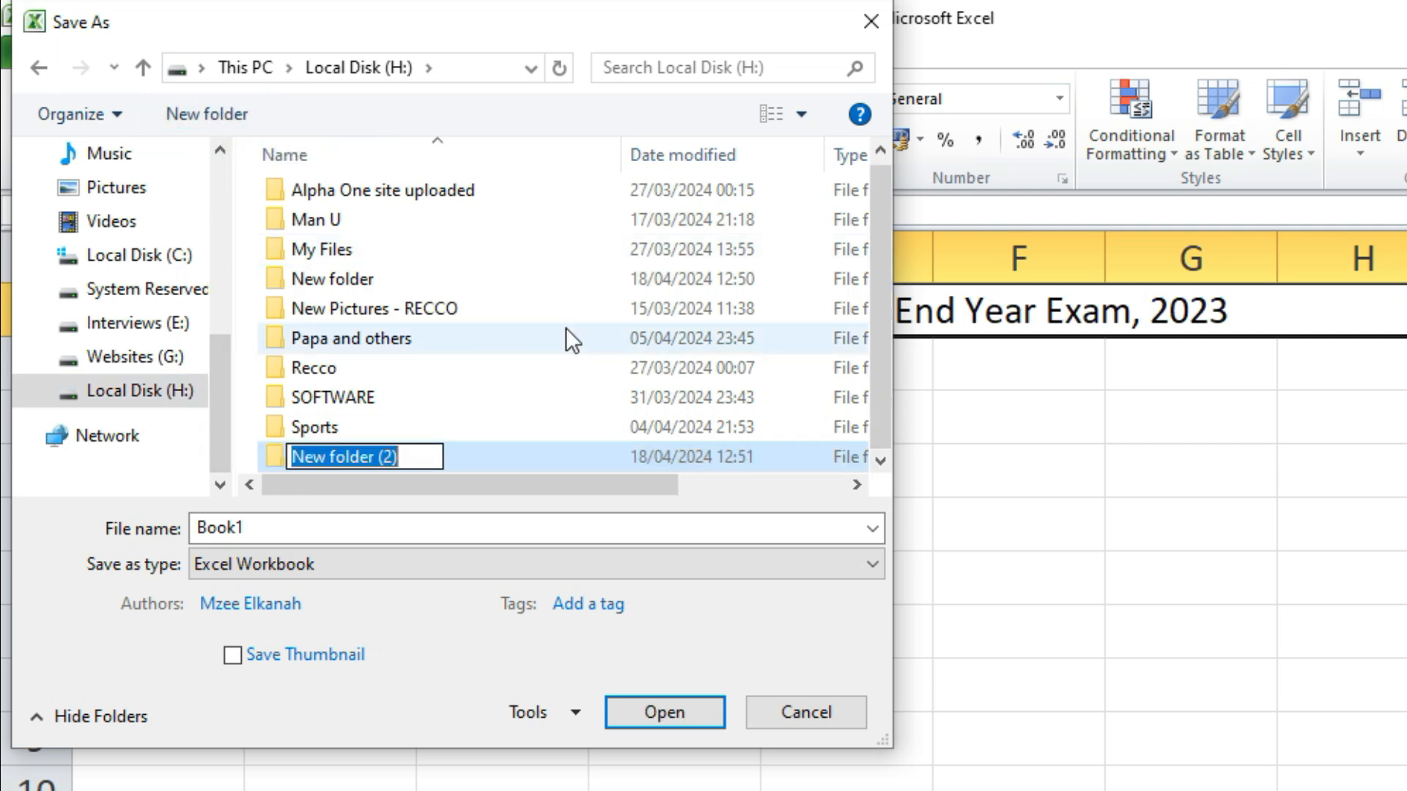
text(Clas)
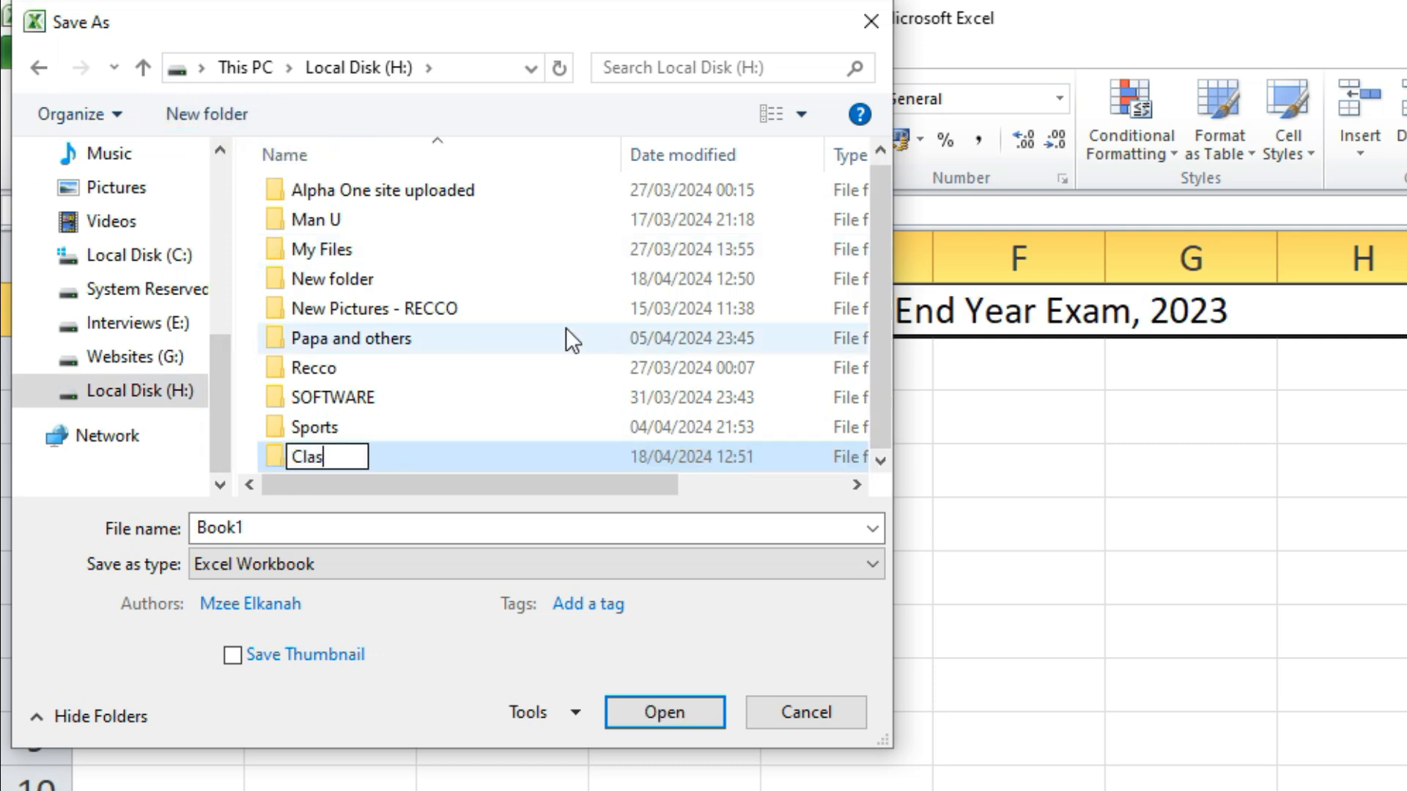
text(s Work)
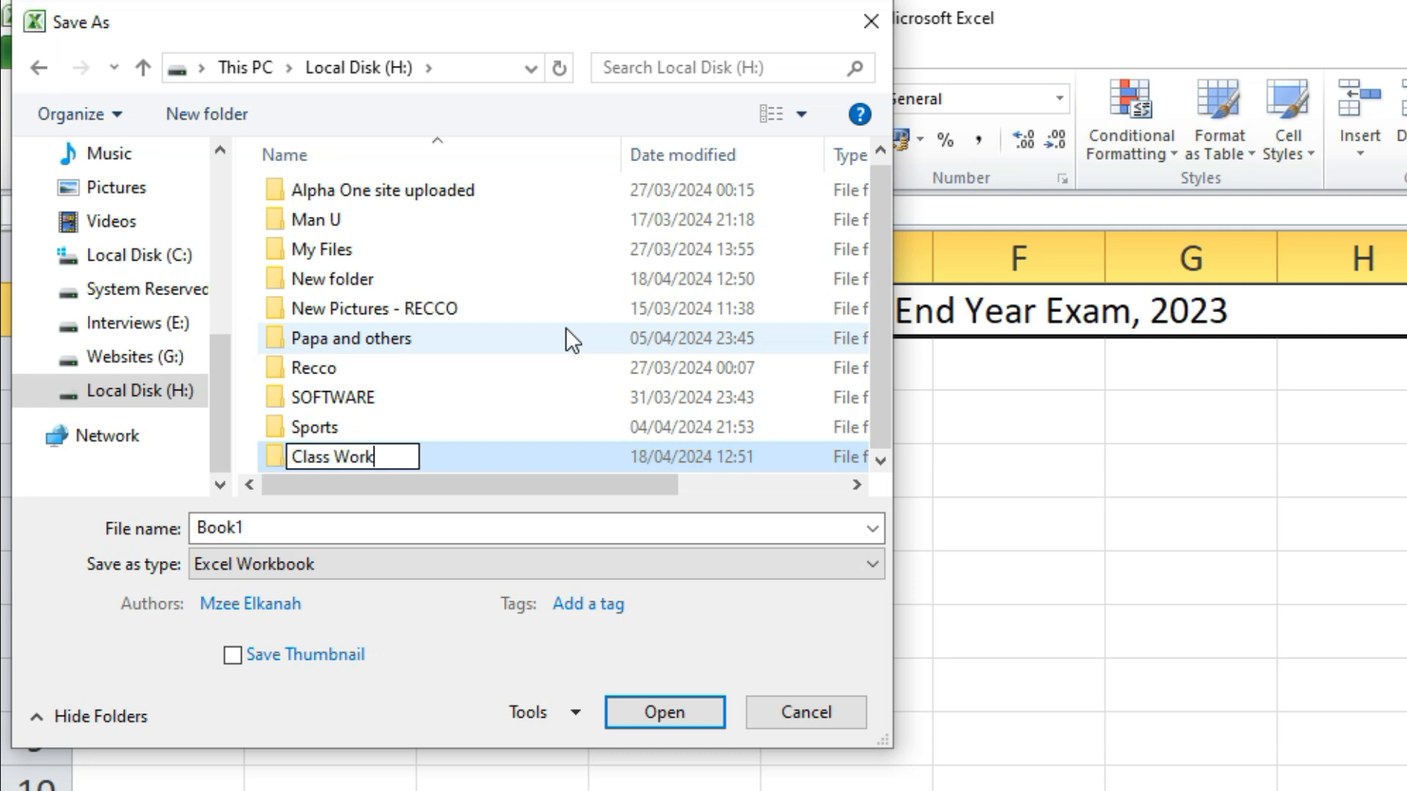
key(Return)
double_click(476, 458)
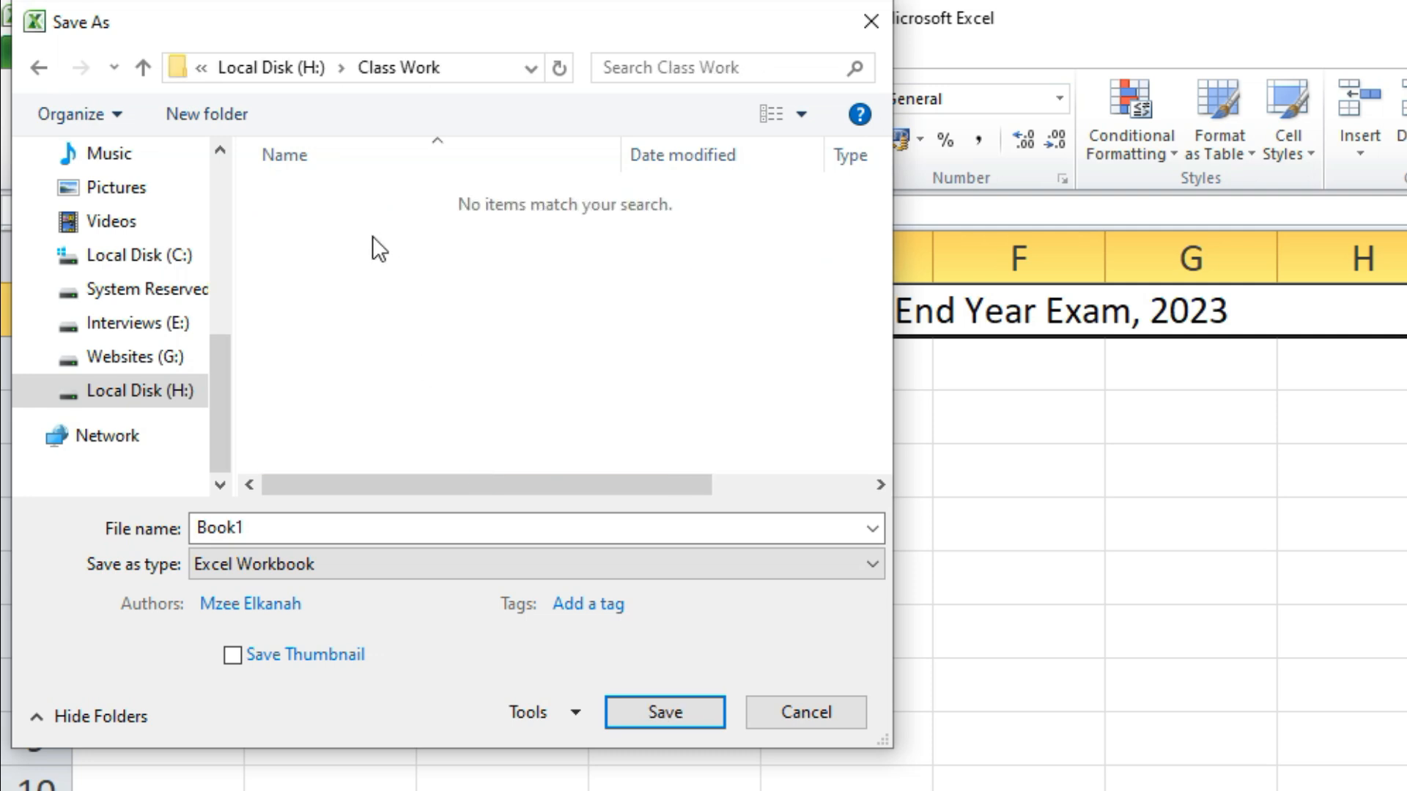
click(188, 111)
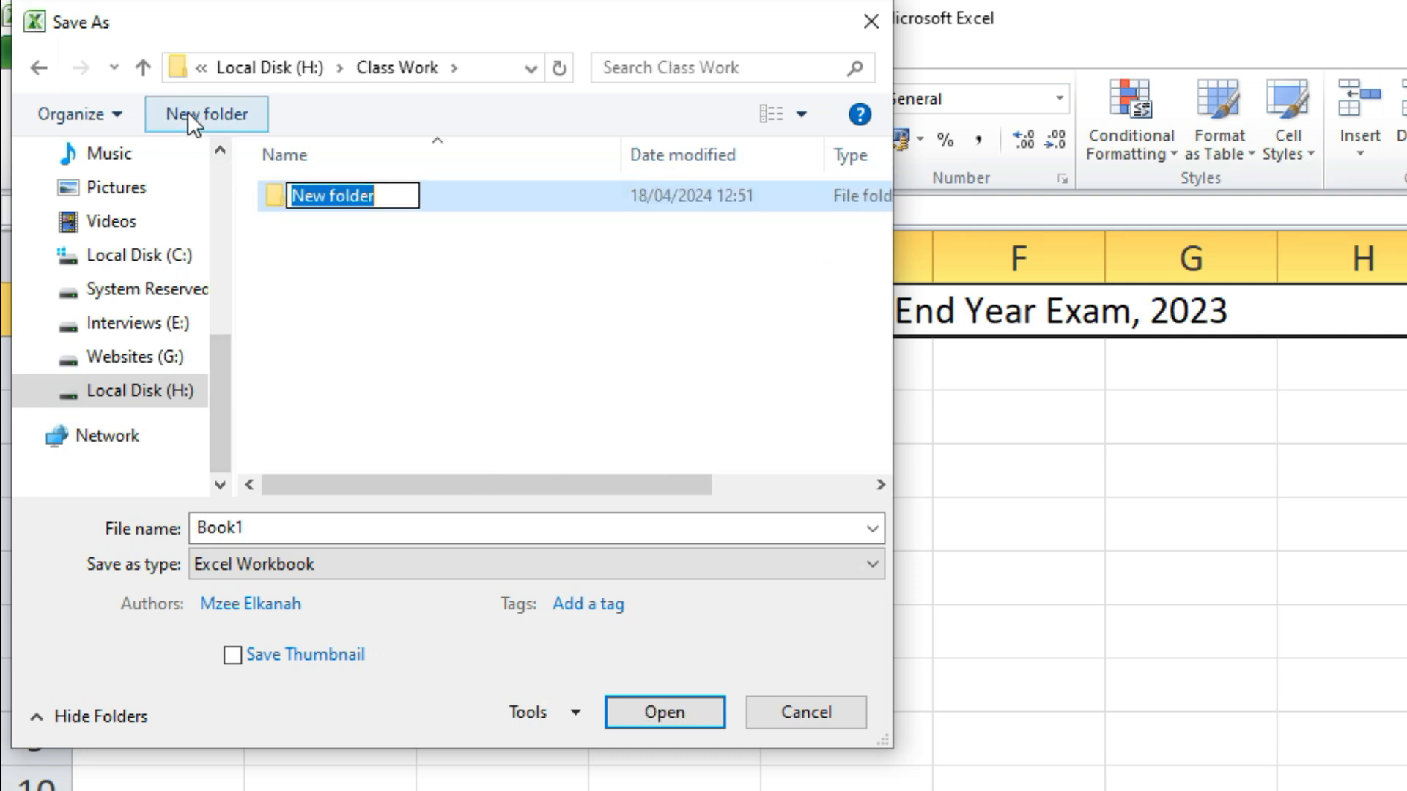
text(MS Office)
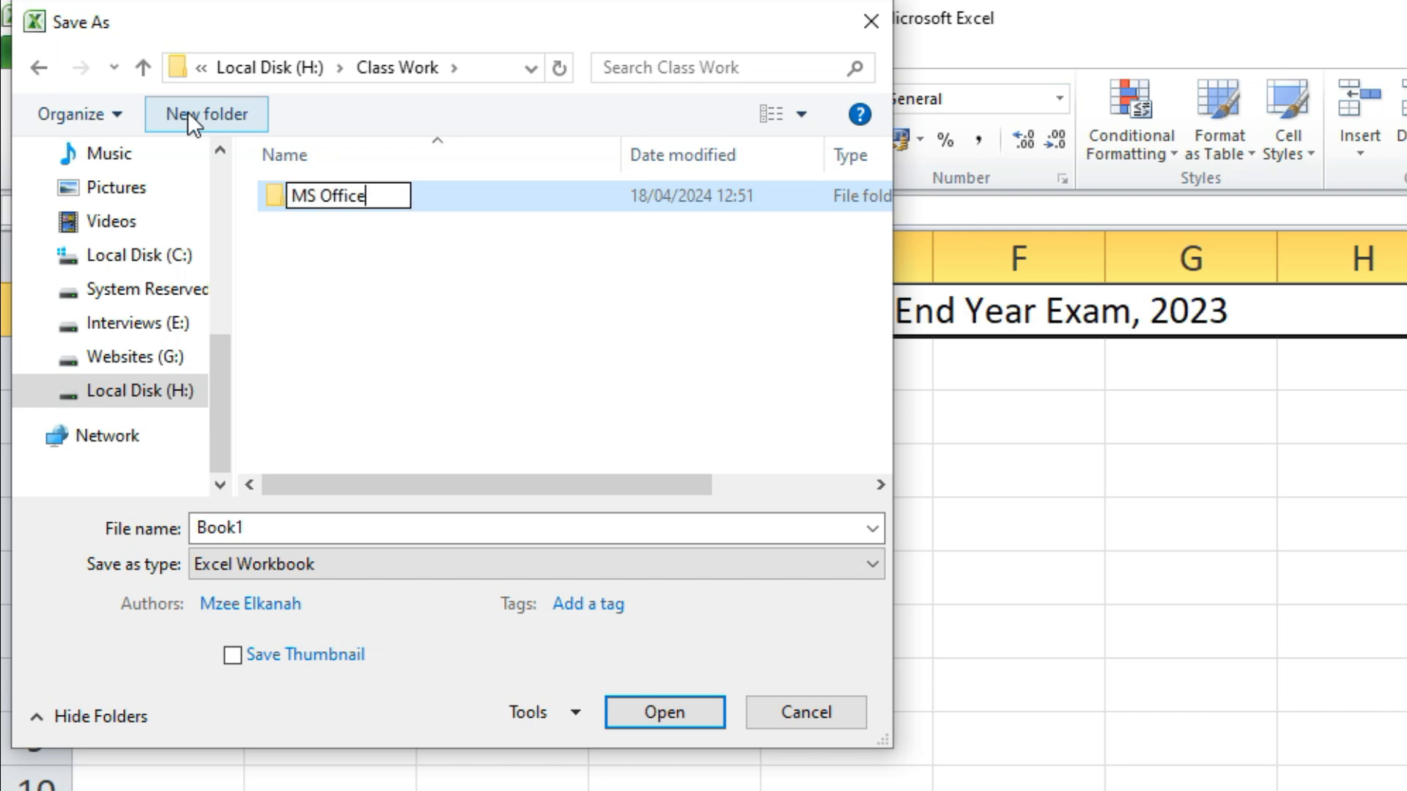
key(Return)
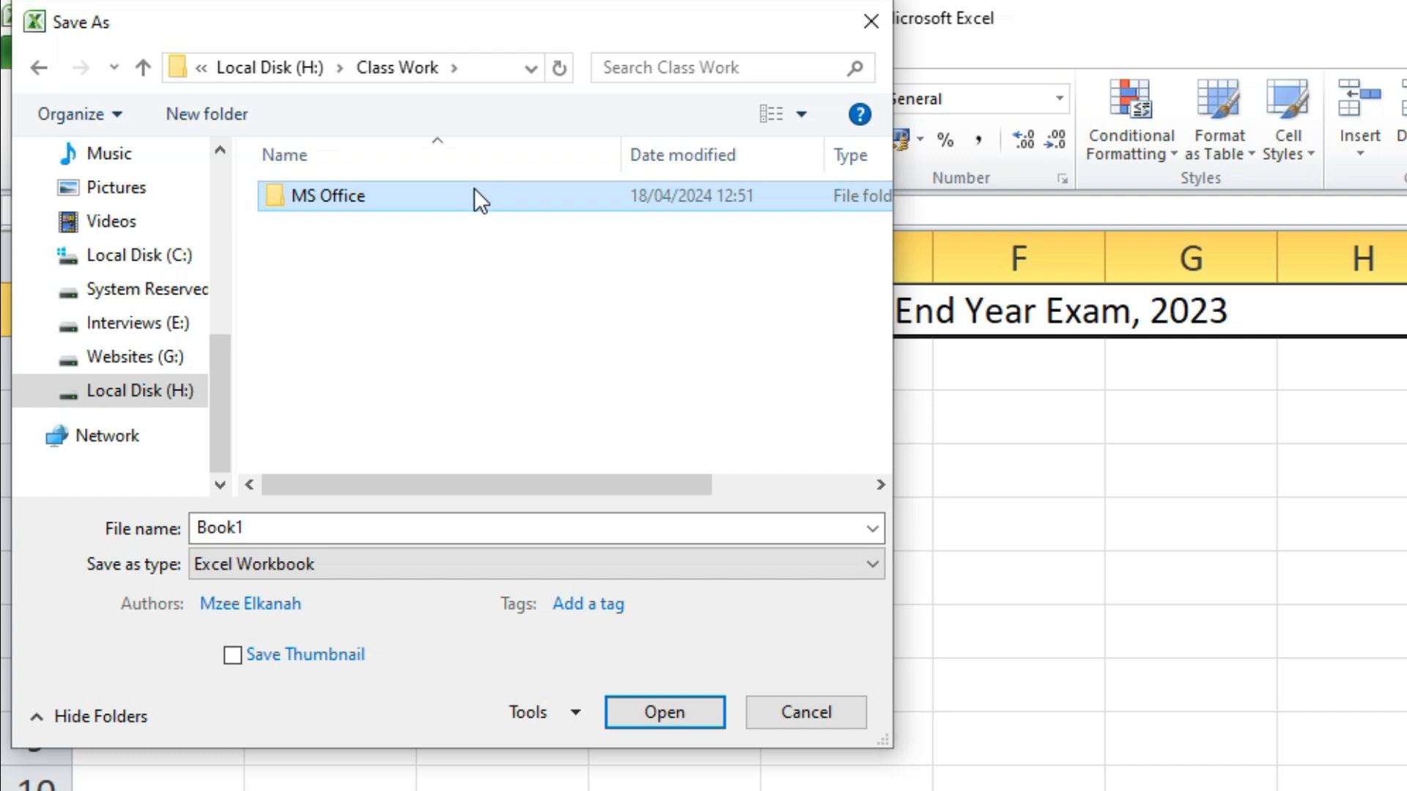
double_click(476, 192)
click(221, 117)
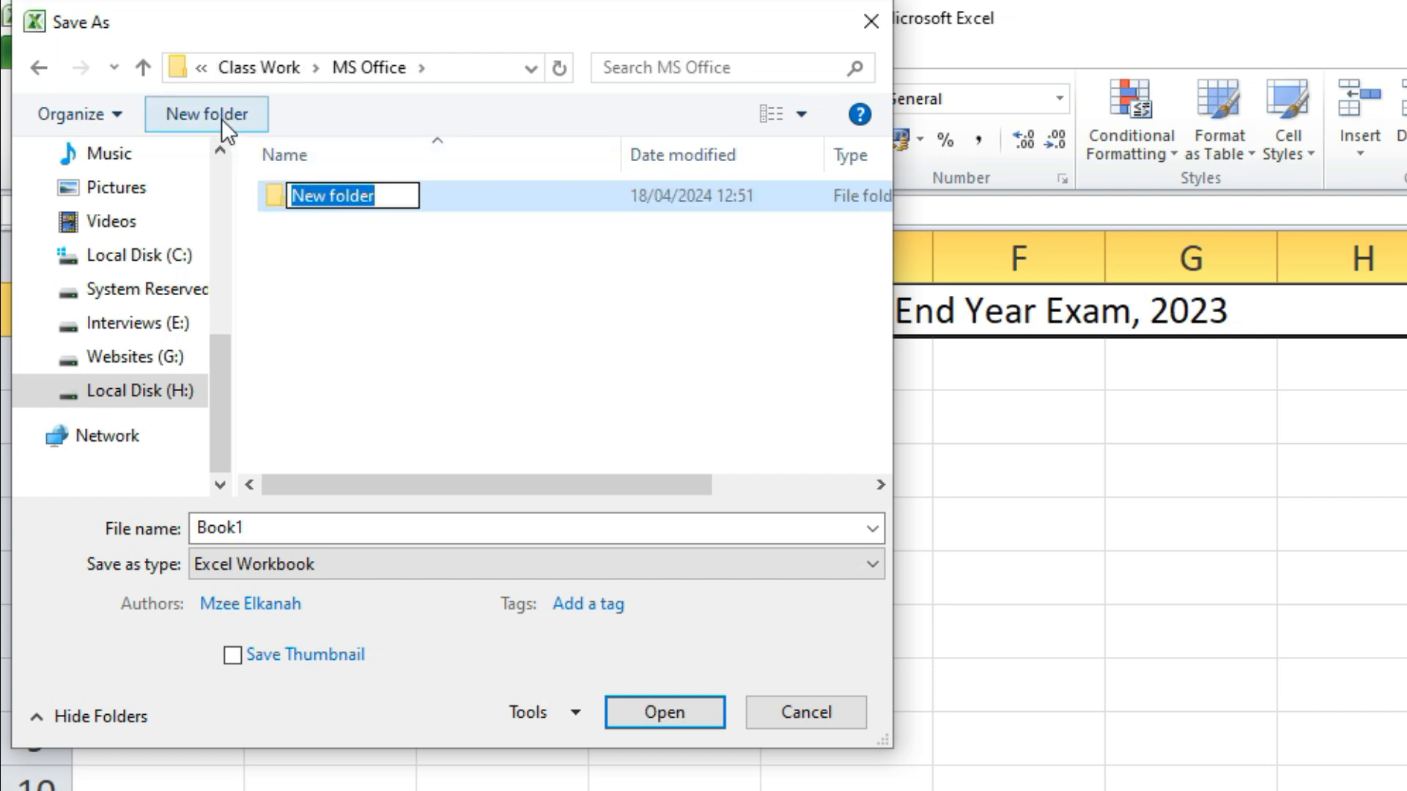
text(MS Word)
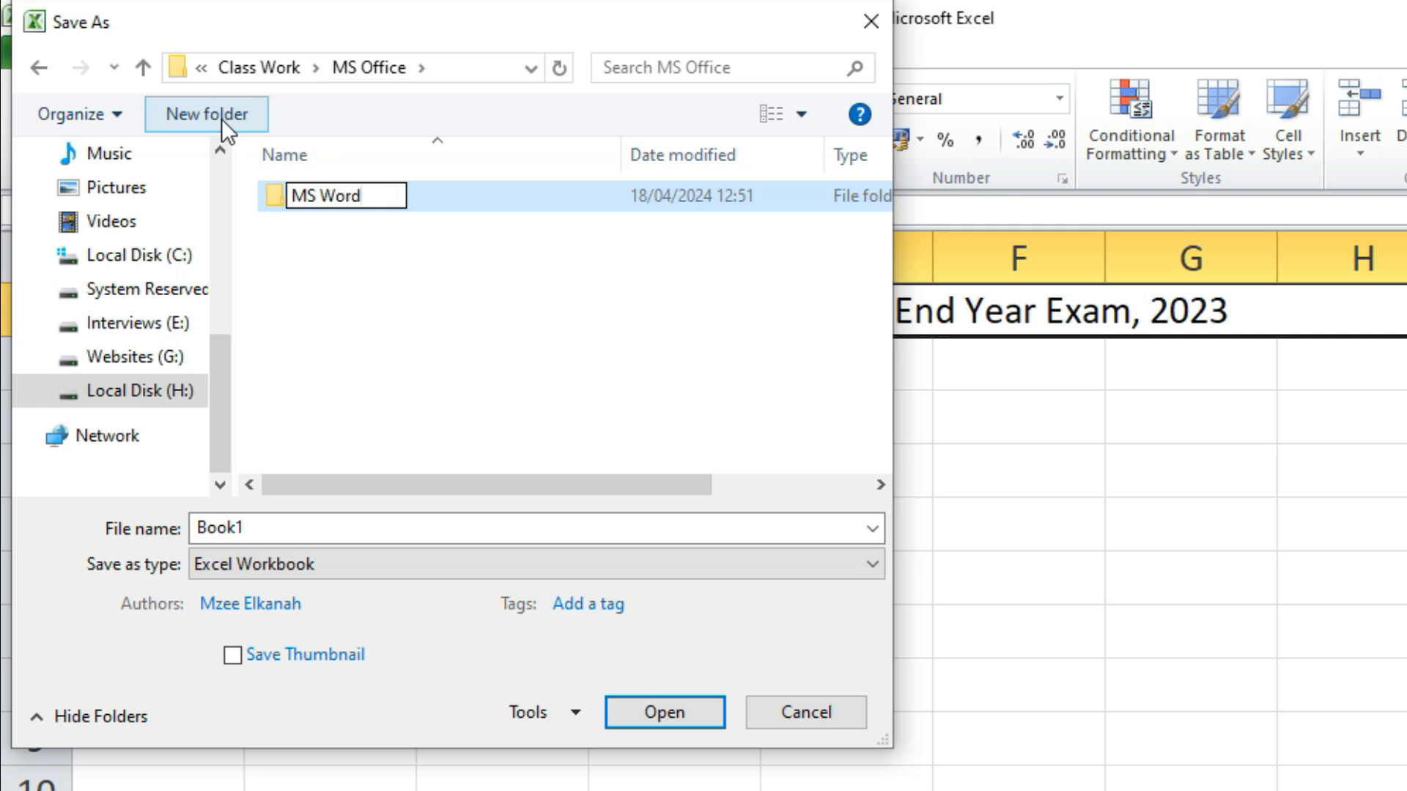
key(Return)
Add MS Excel, MS PowerPoint, MS Publisher and MS Access folders inside MS Office
click(226, 111)
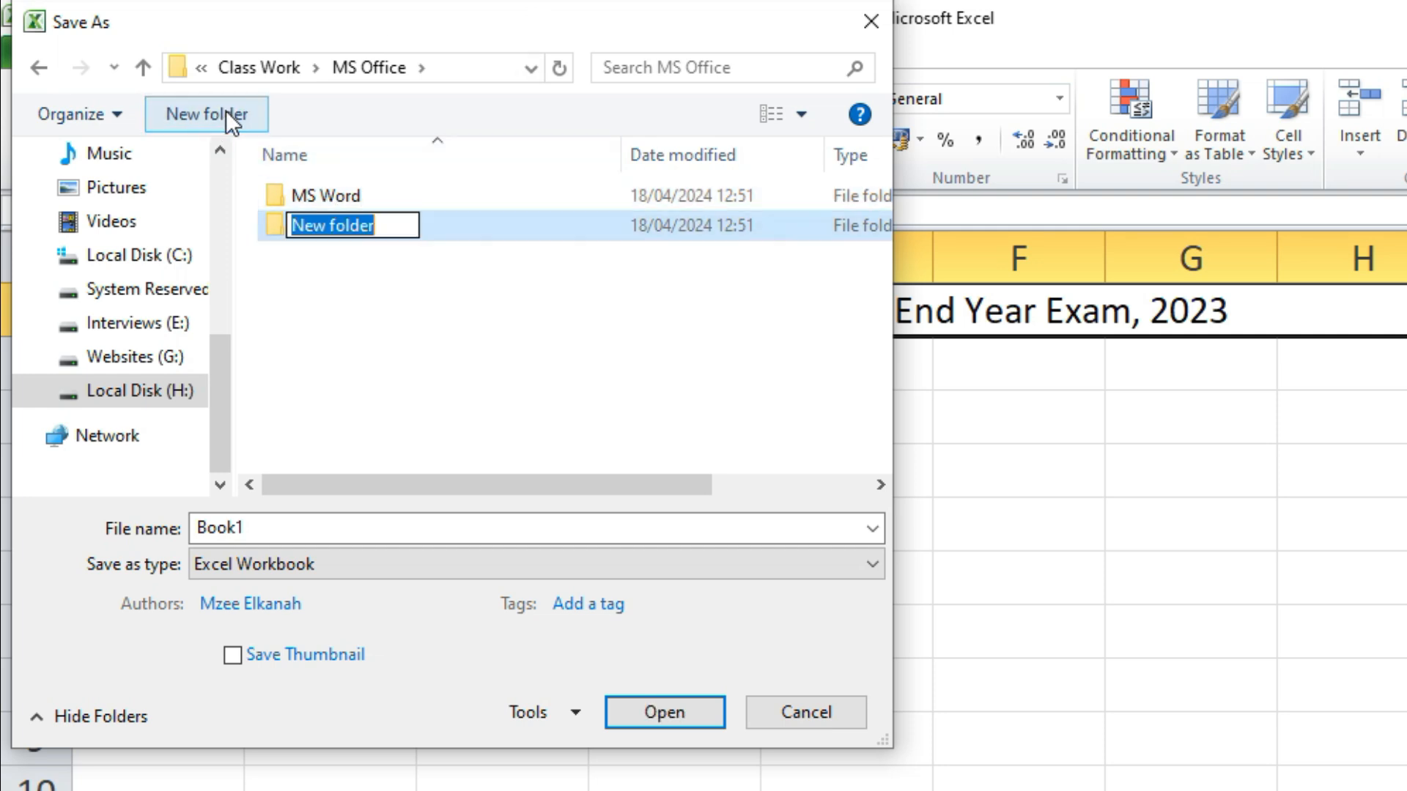
text(MS Excel)
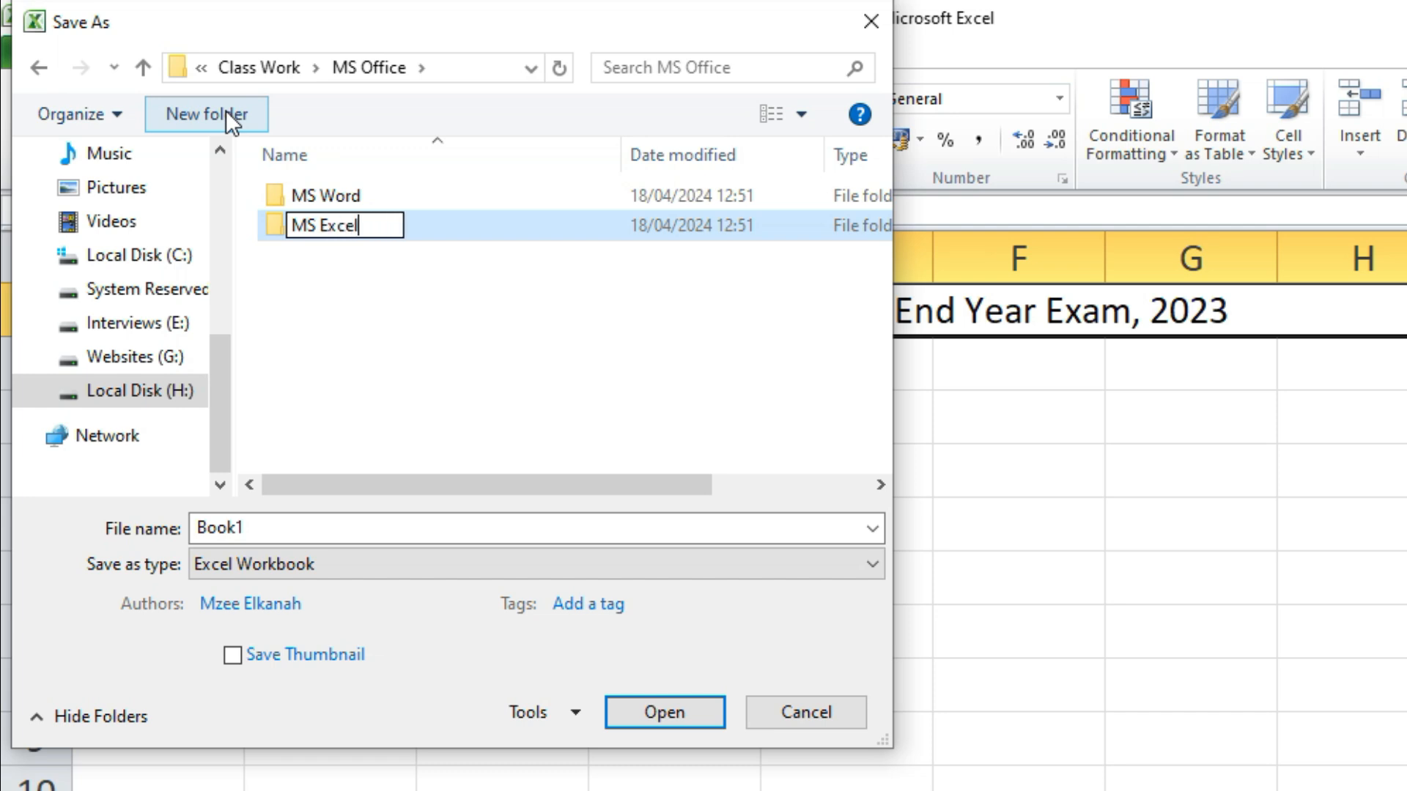
key(Return)
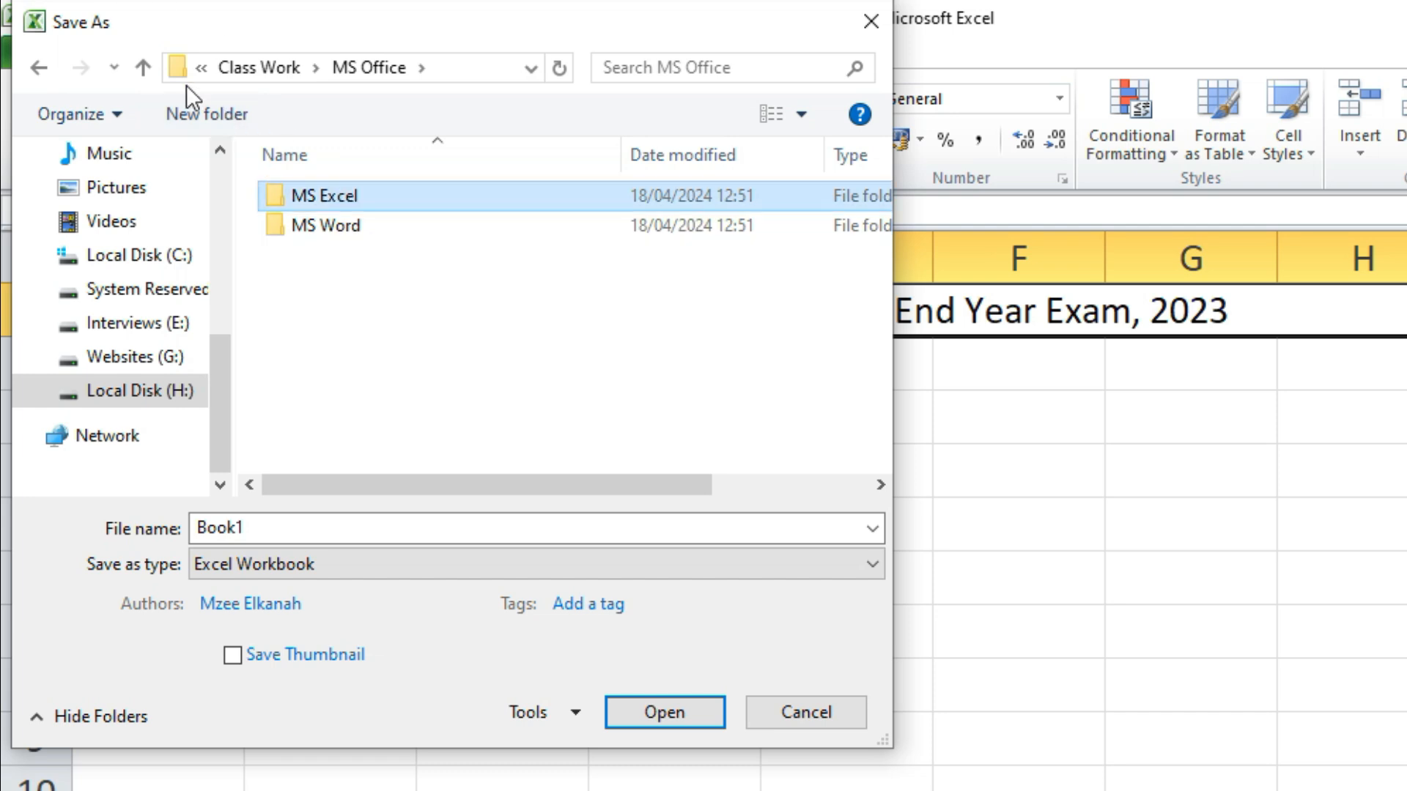
click(220, 118)
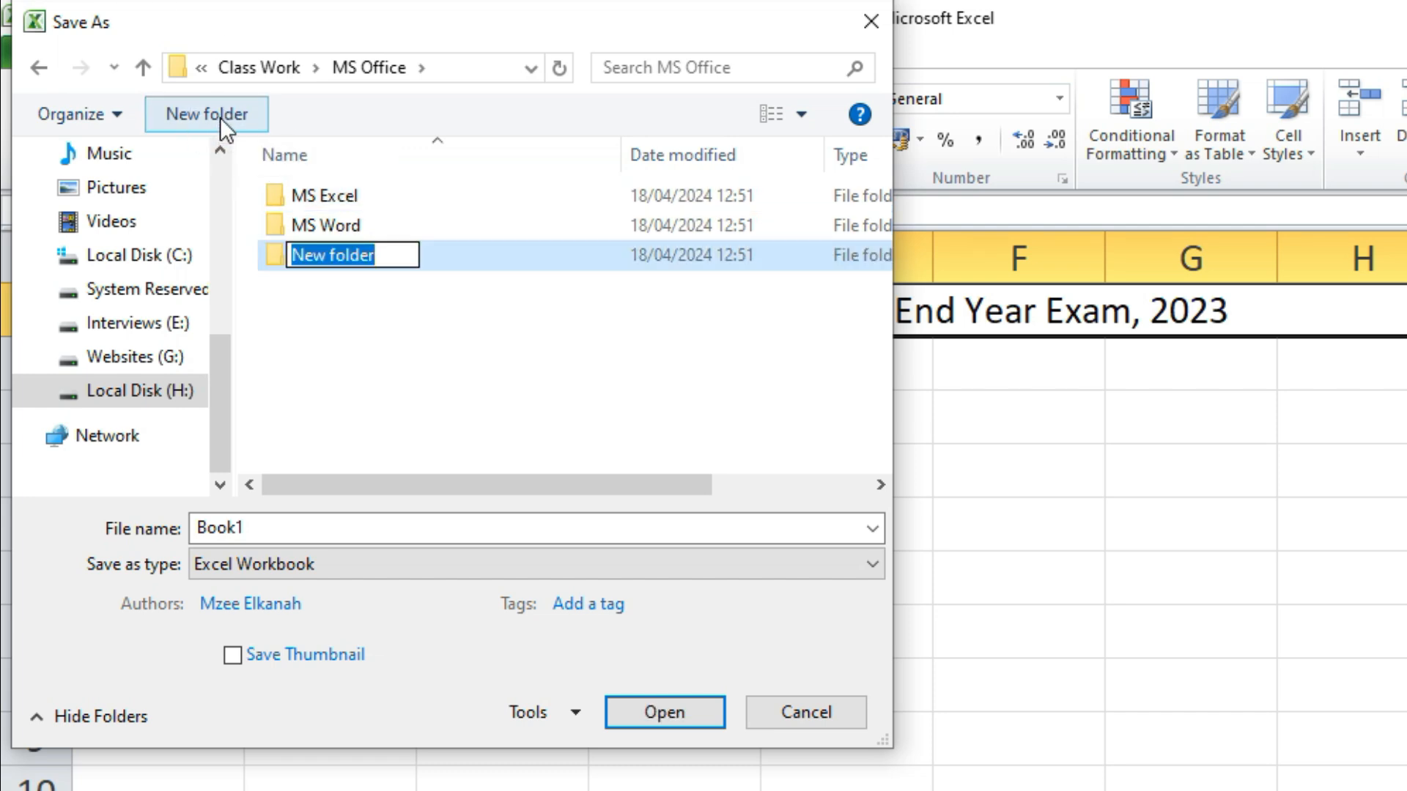
text(MS Po)
text(werPo)
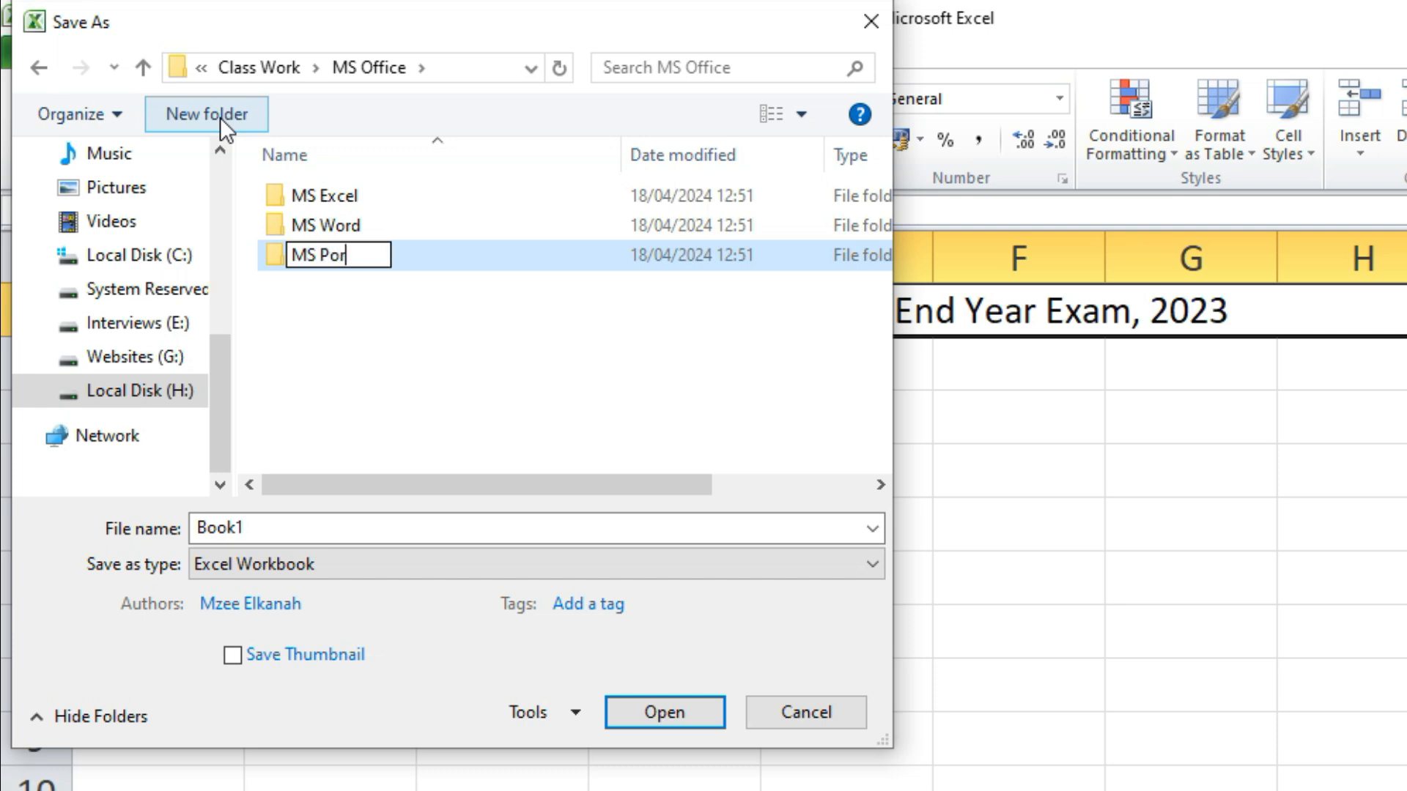
text(int)
key(Return)
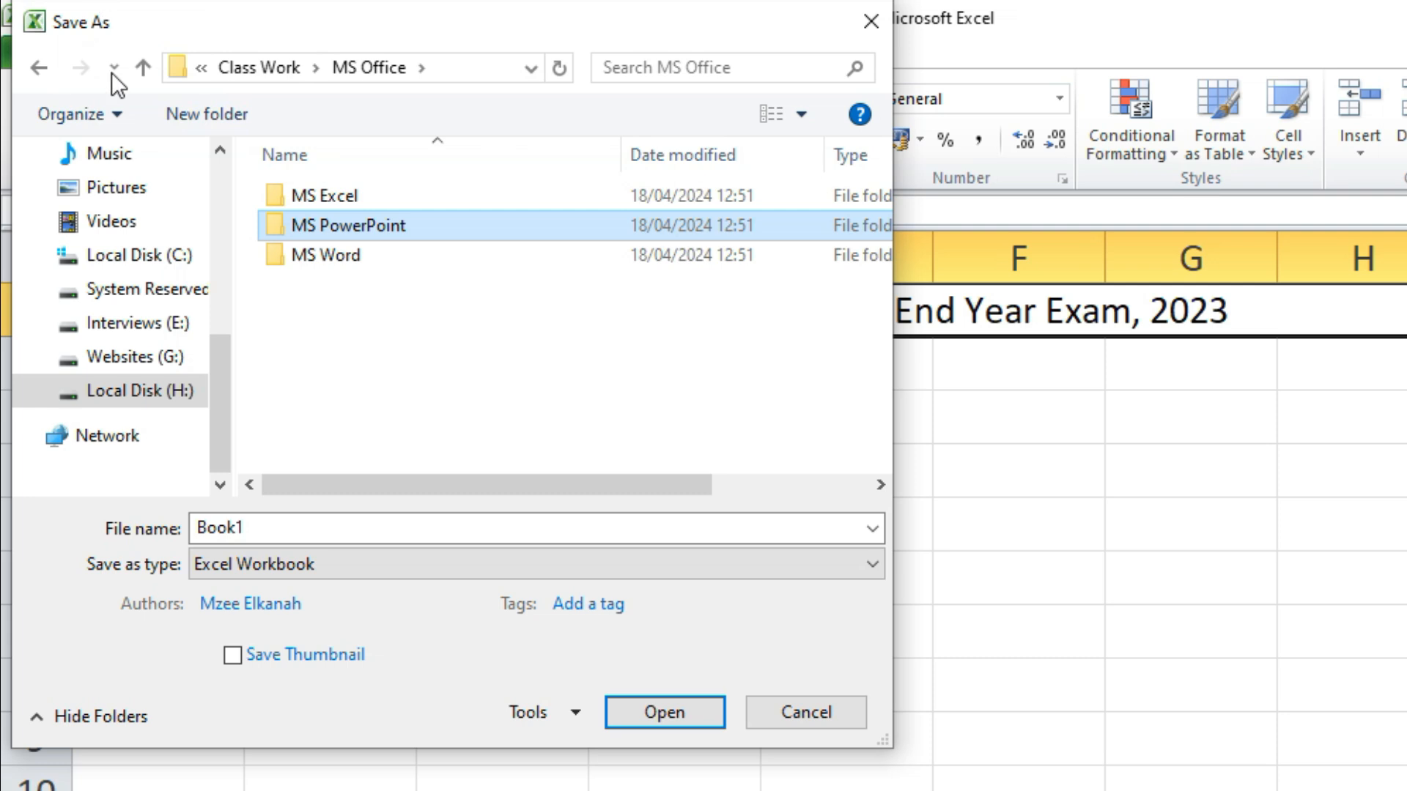
click(215, 121)
text(MS )
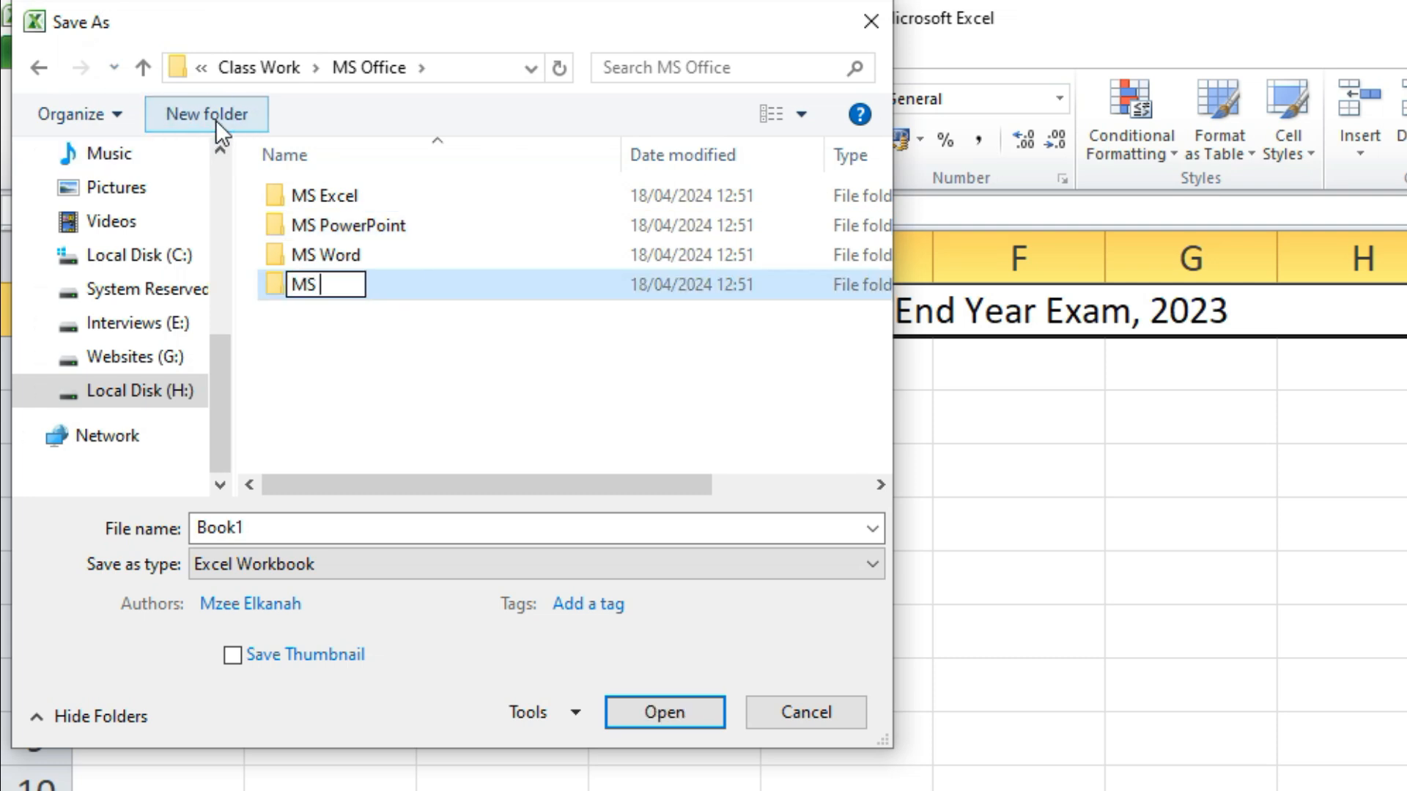
text(Publisher)
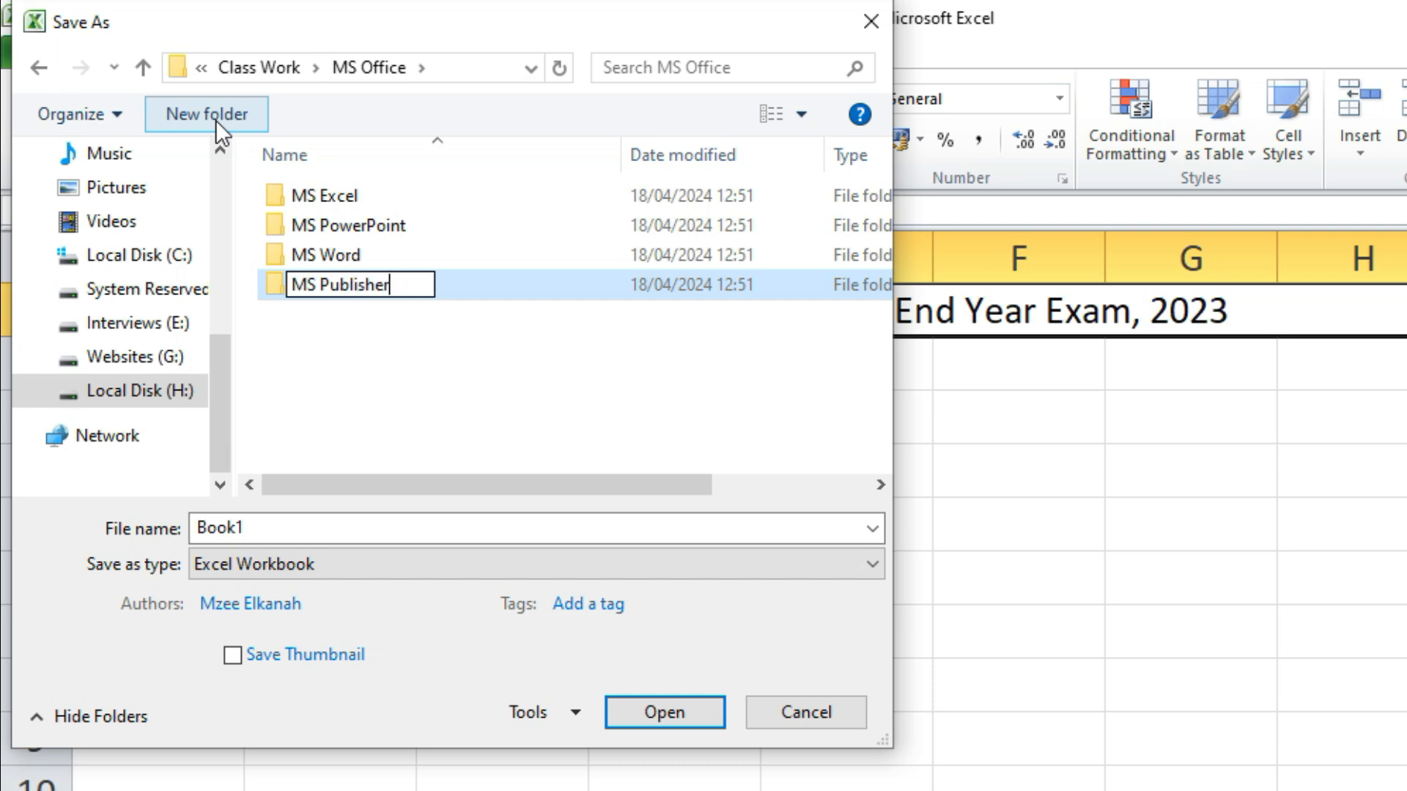
key(Return)
click(211, 109)
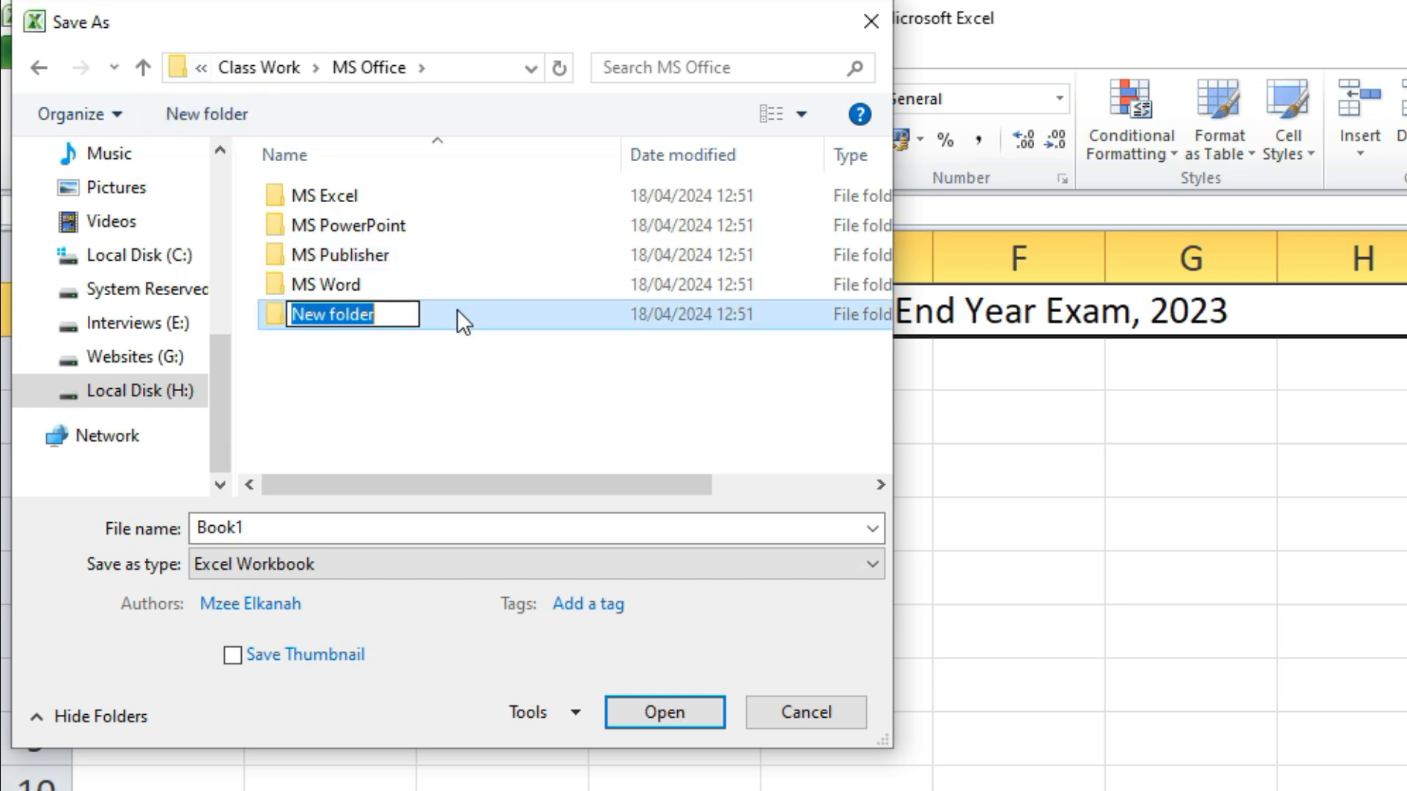
text(MS Acces)
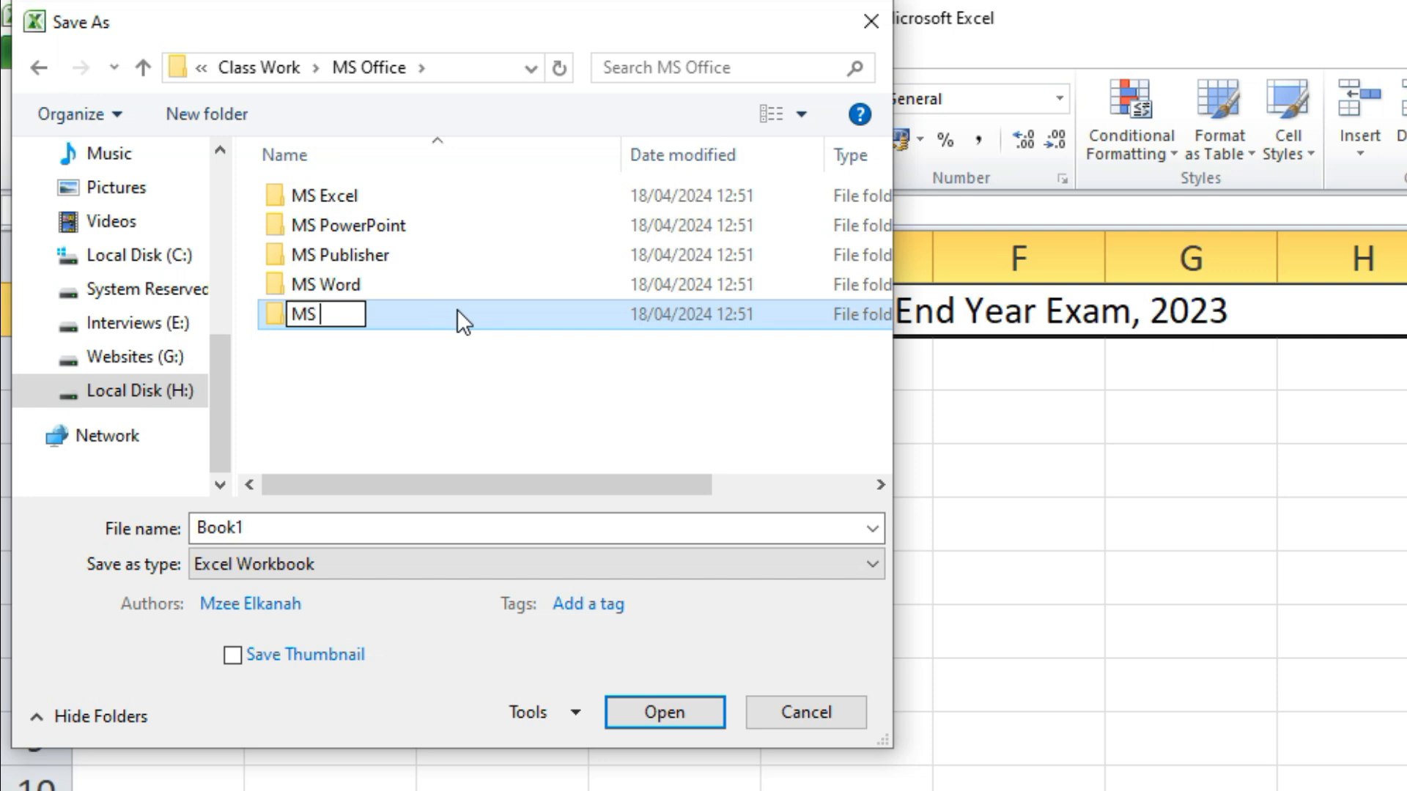
text(s)
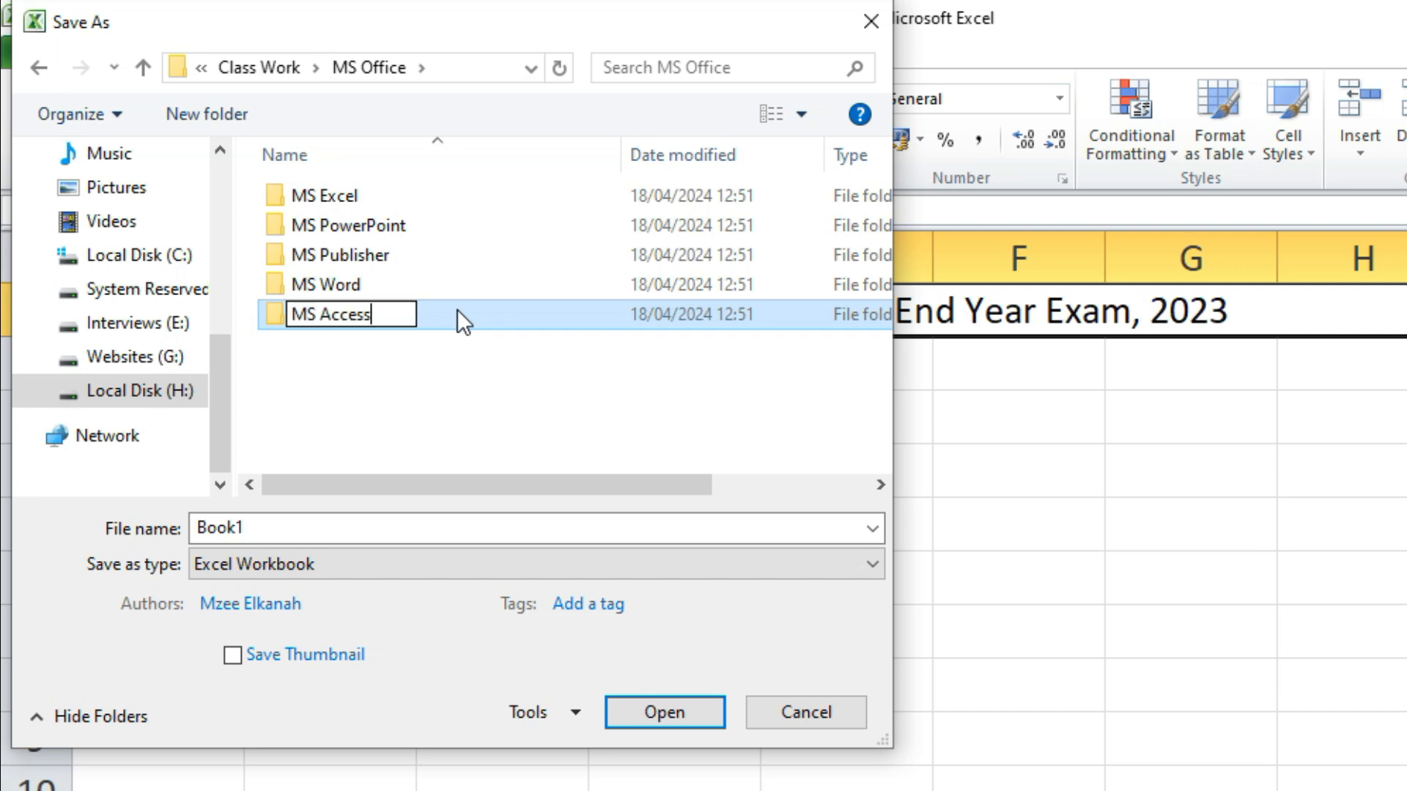
key(Return)
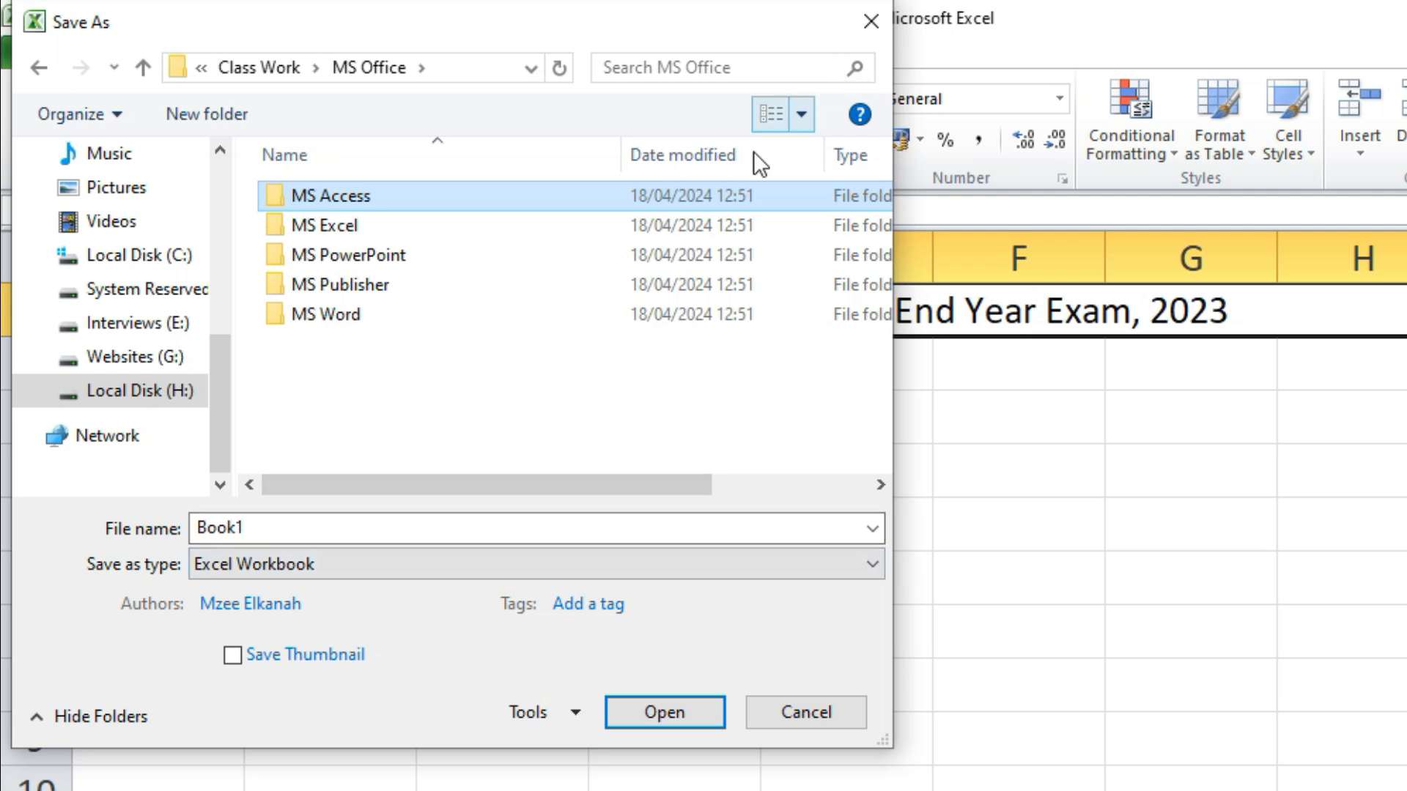
Close the save dialog and copy the title text from cell A1
click(871, 20)
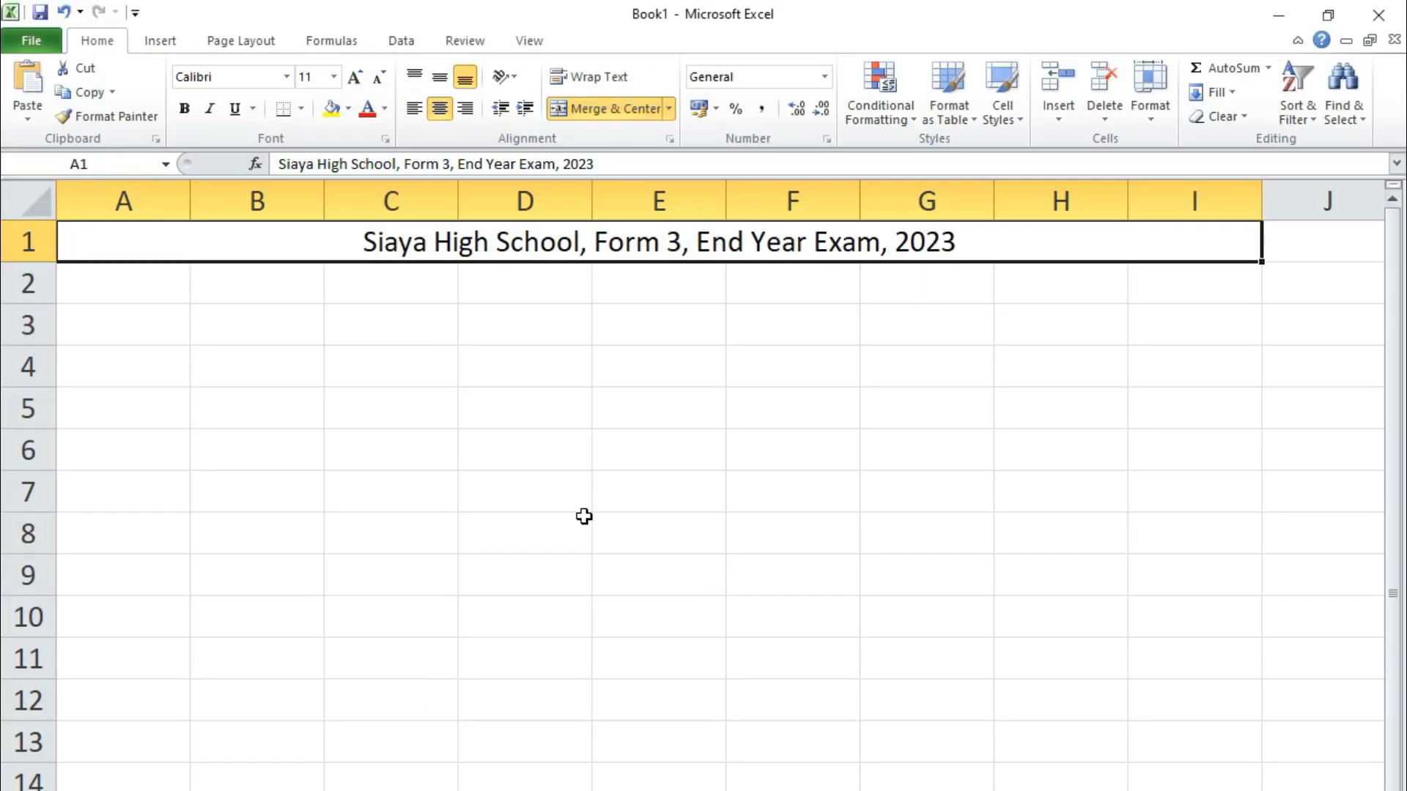
double_click(477, 246)
drag(371, 241, 956, 241)
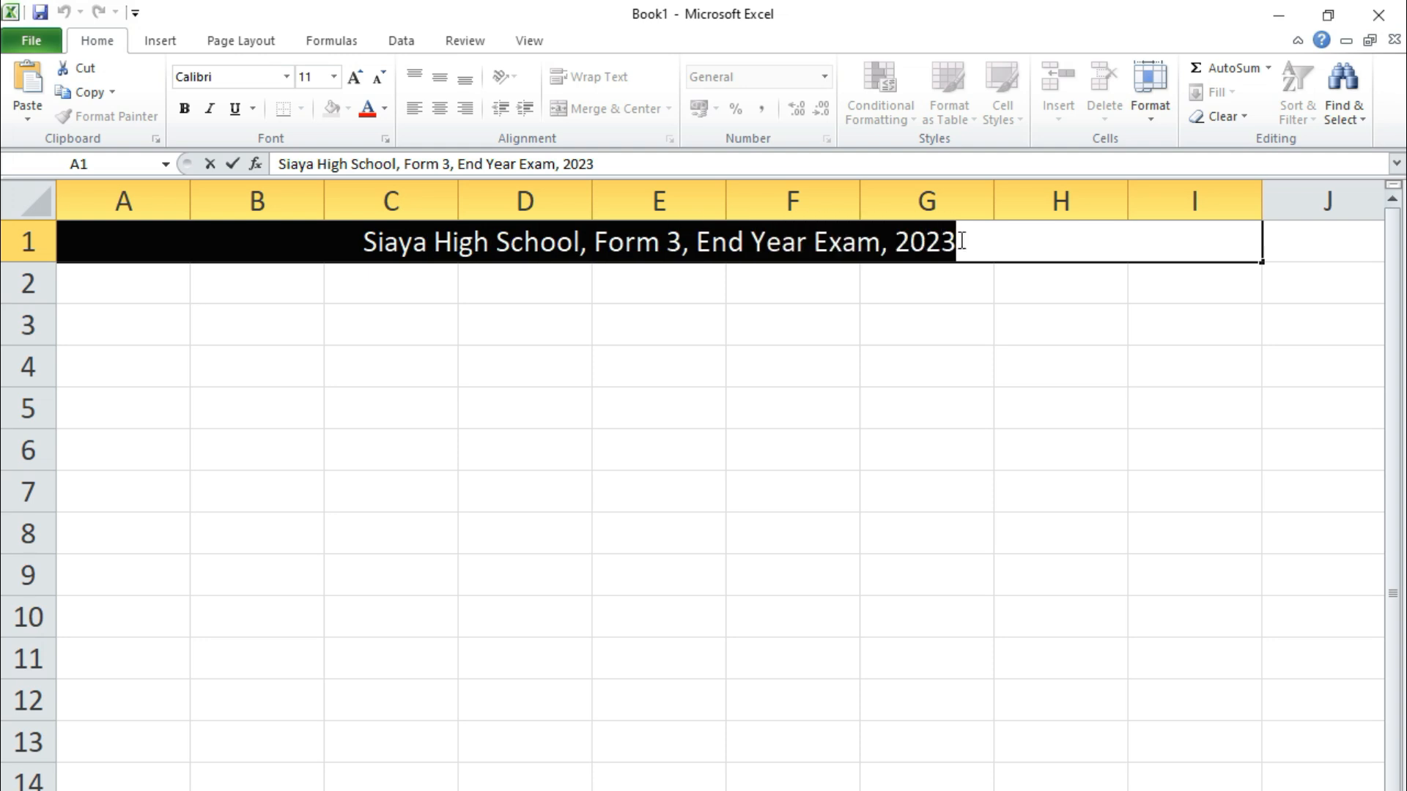
right_click(823, 241)
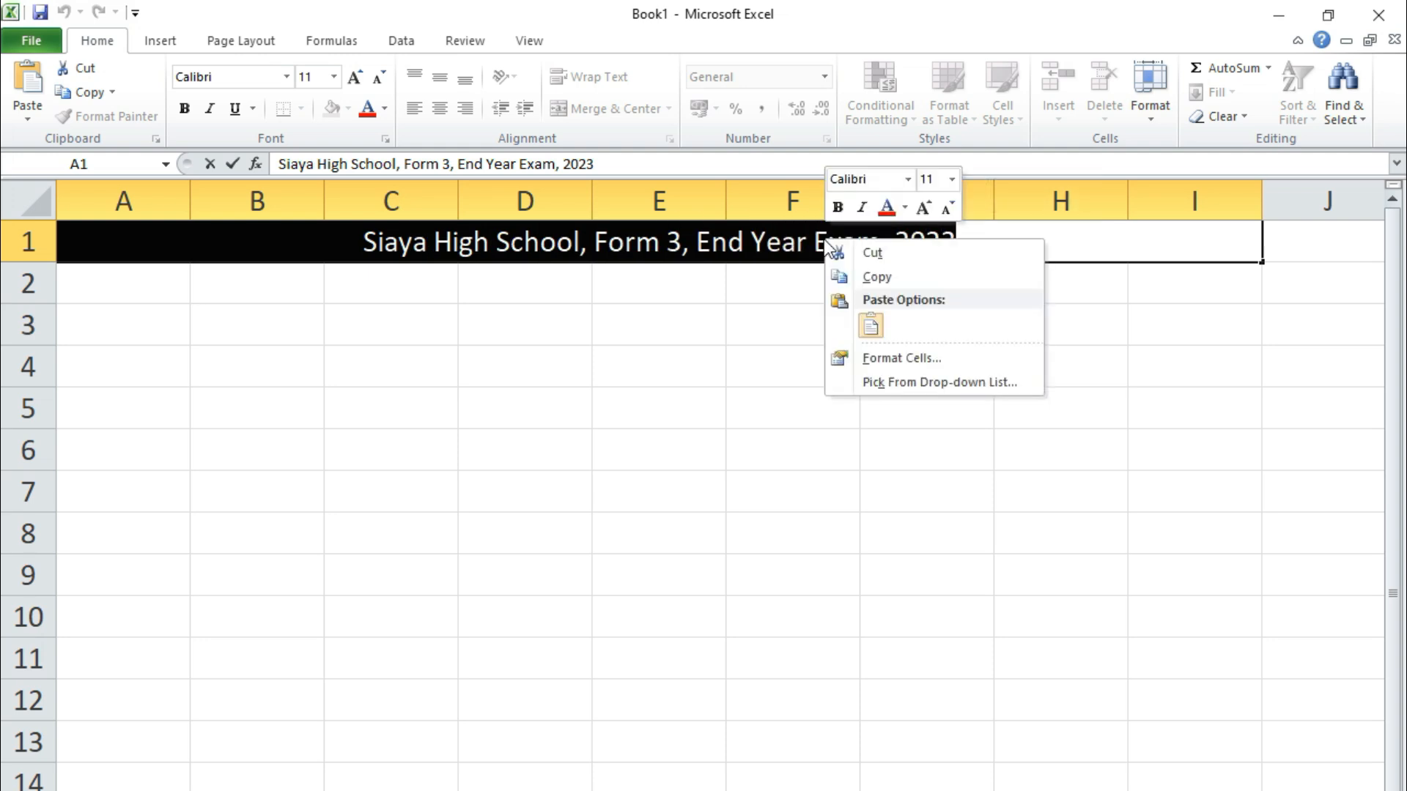
click(872, 275)
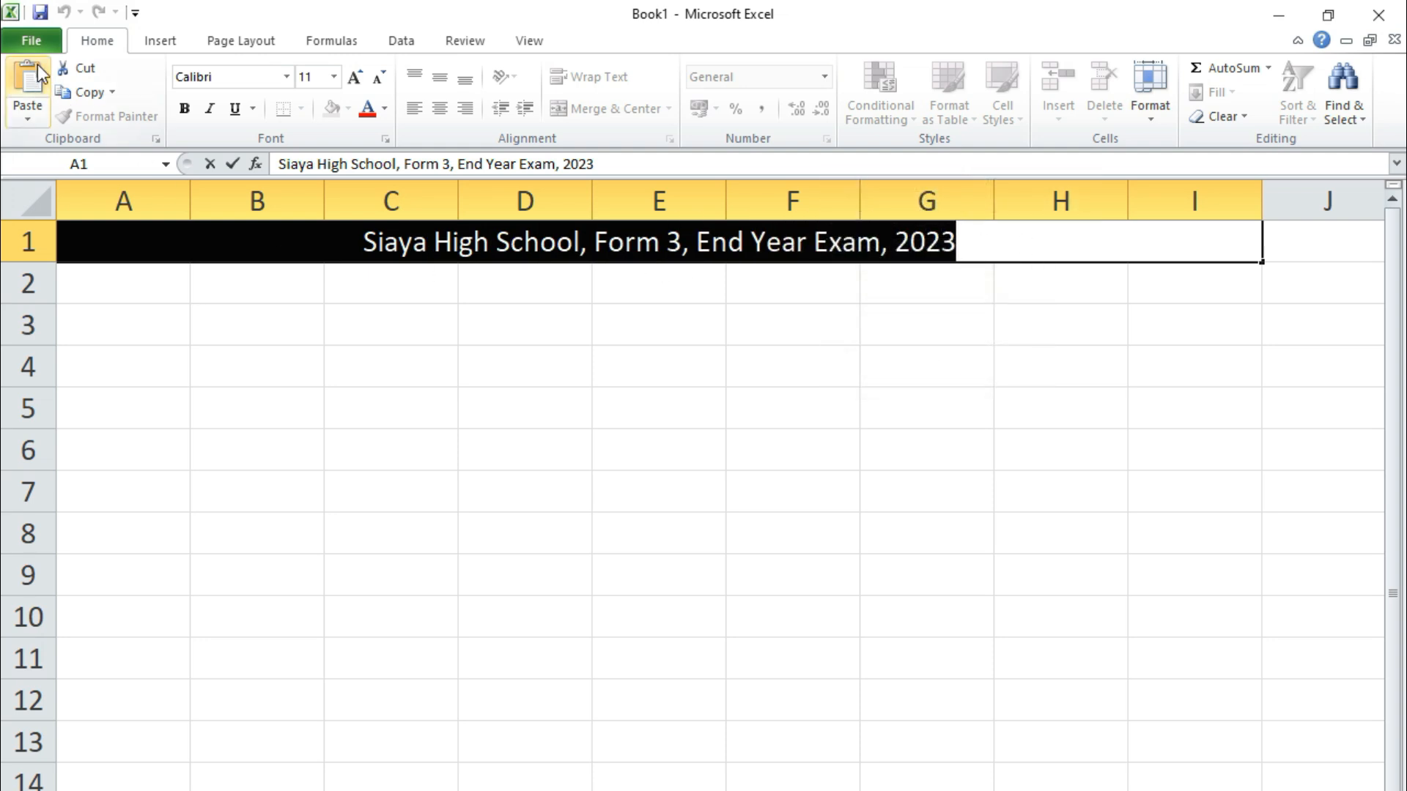
Use Save As to browse to H:\Class Work\MS Office\MS Excel
click(33, 41)
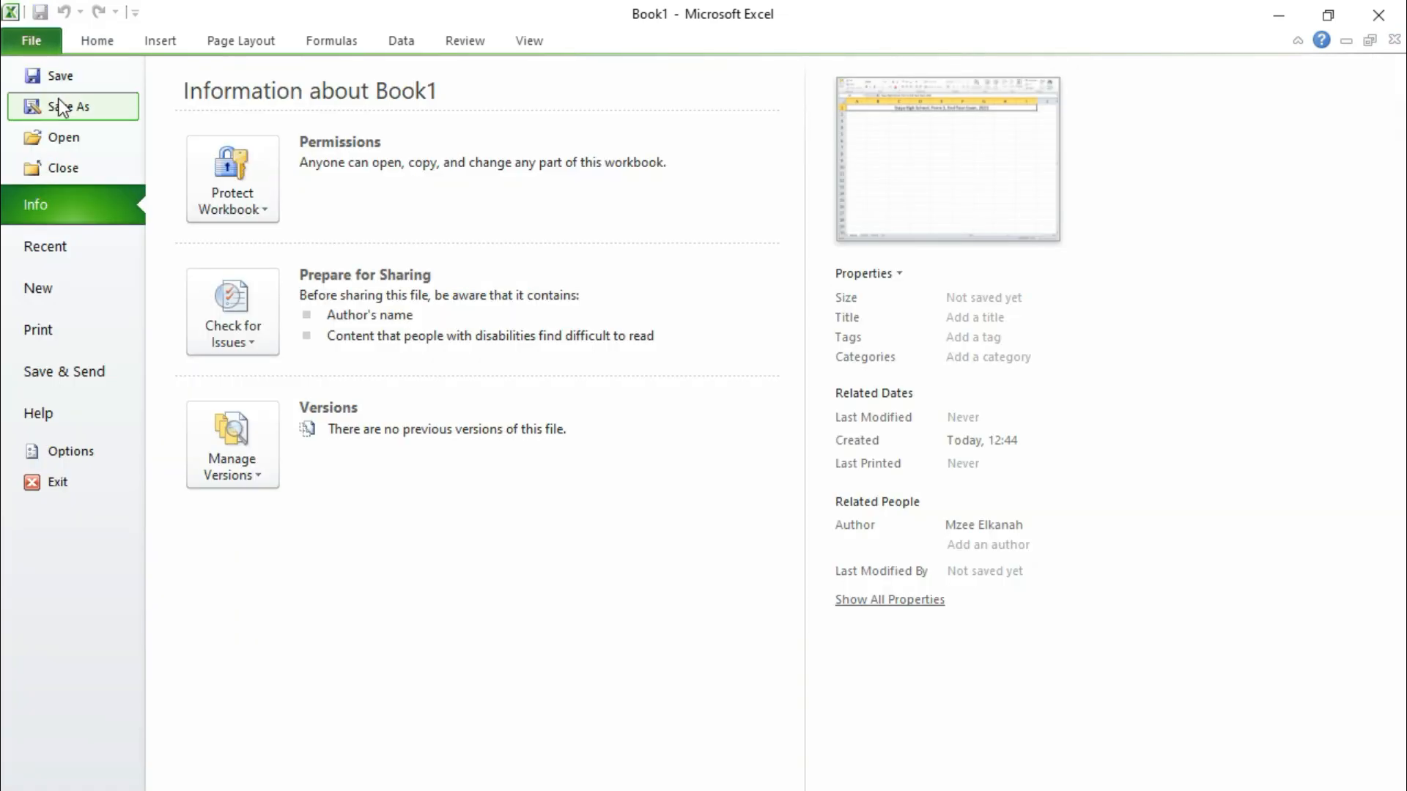
click(62, 108)
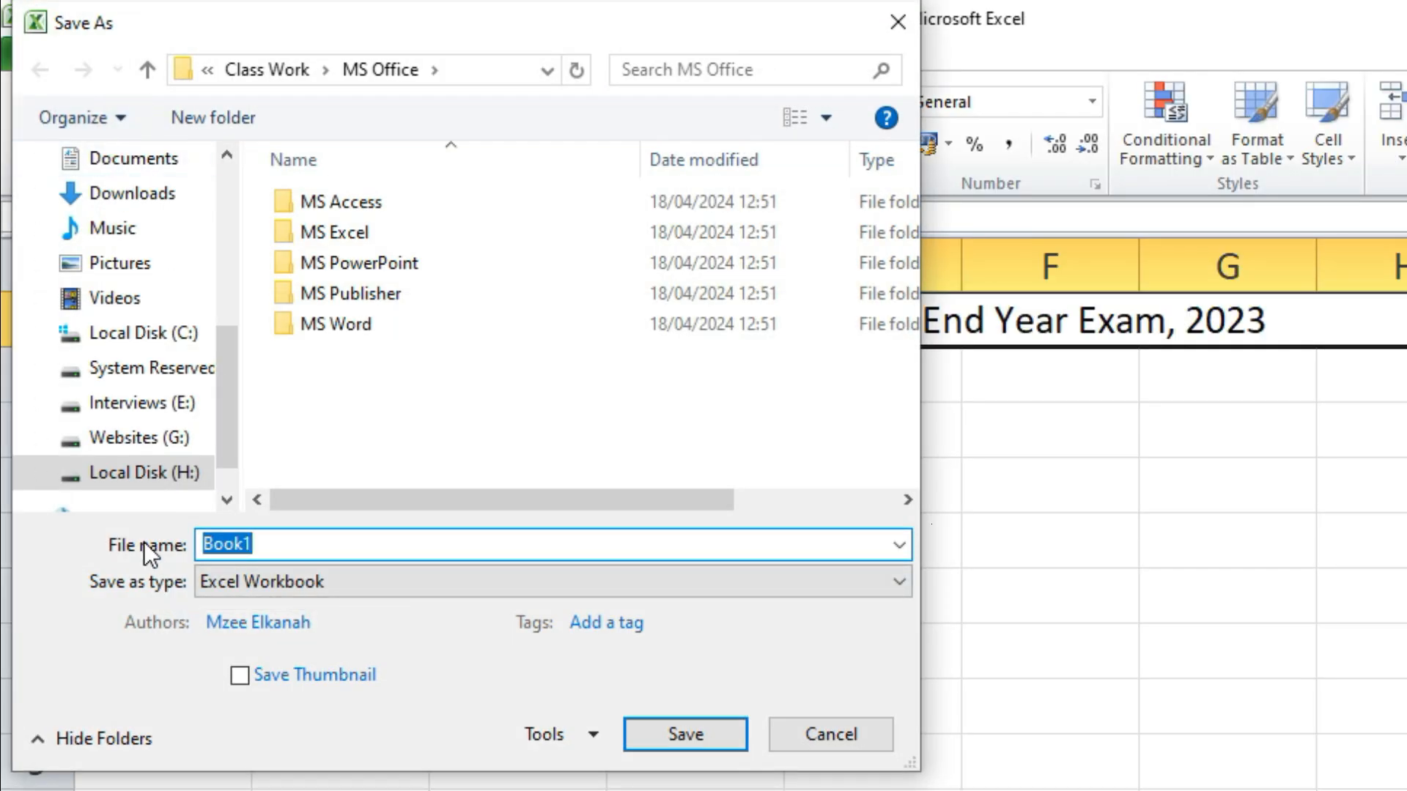
click(123, 477)
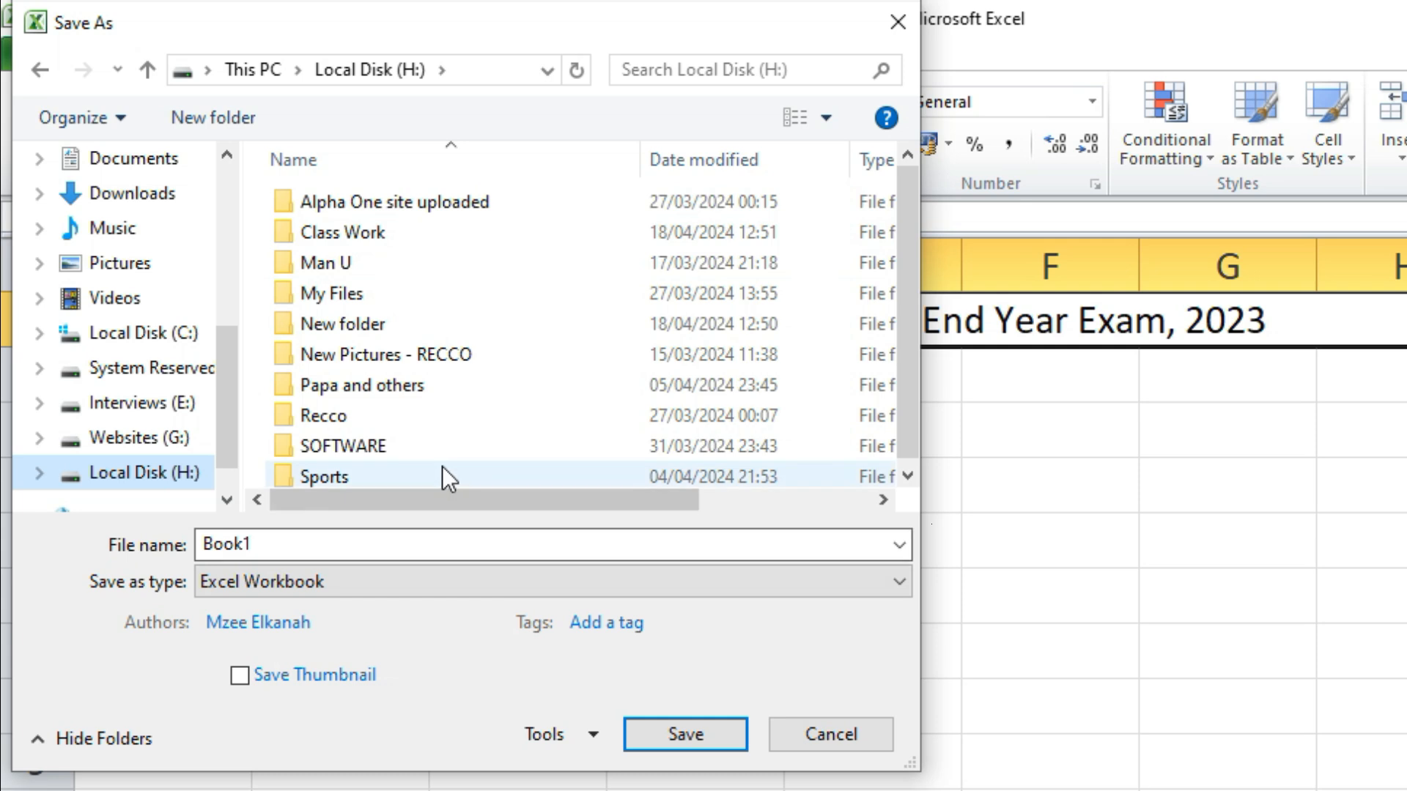
click(40, 72)
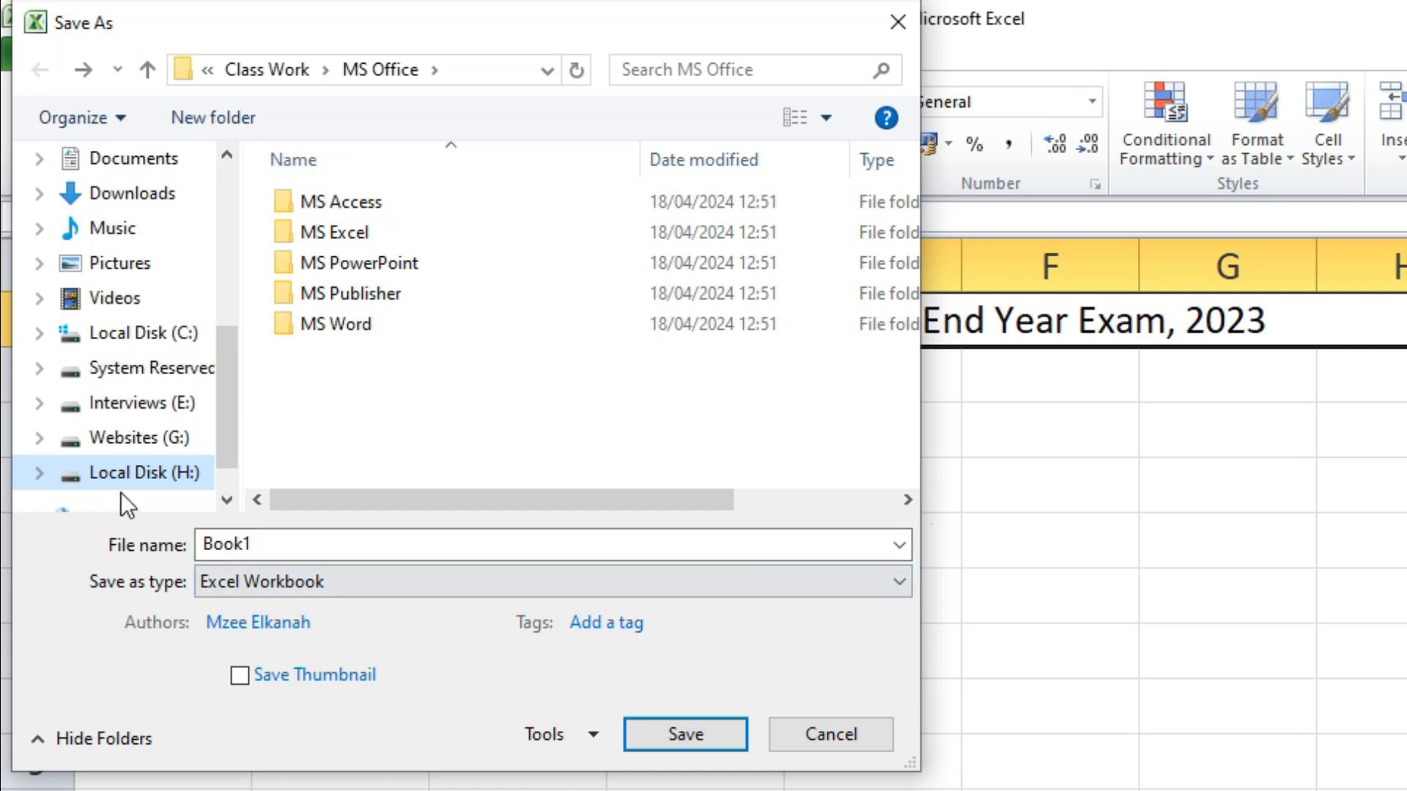
click(147, 474)
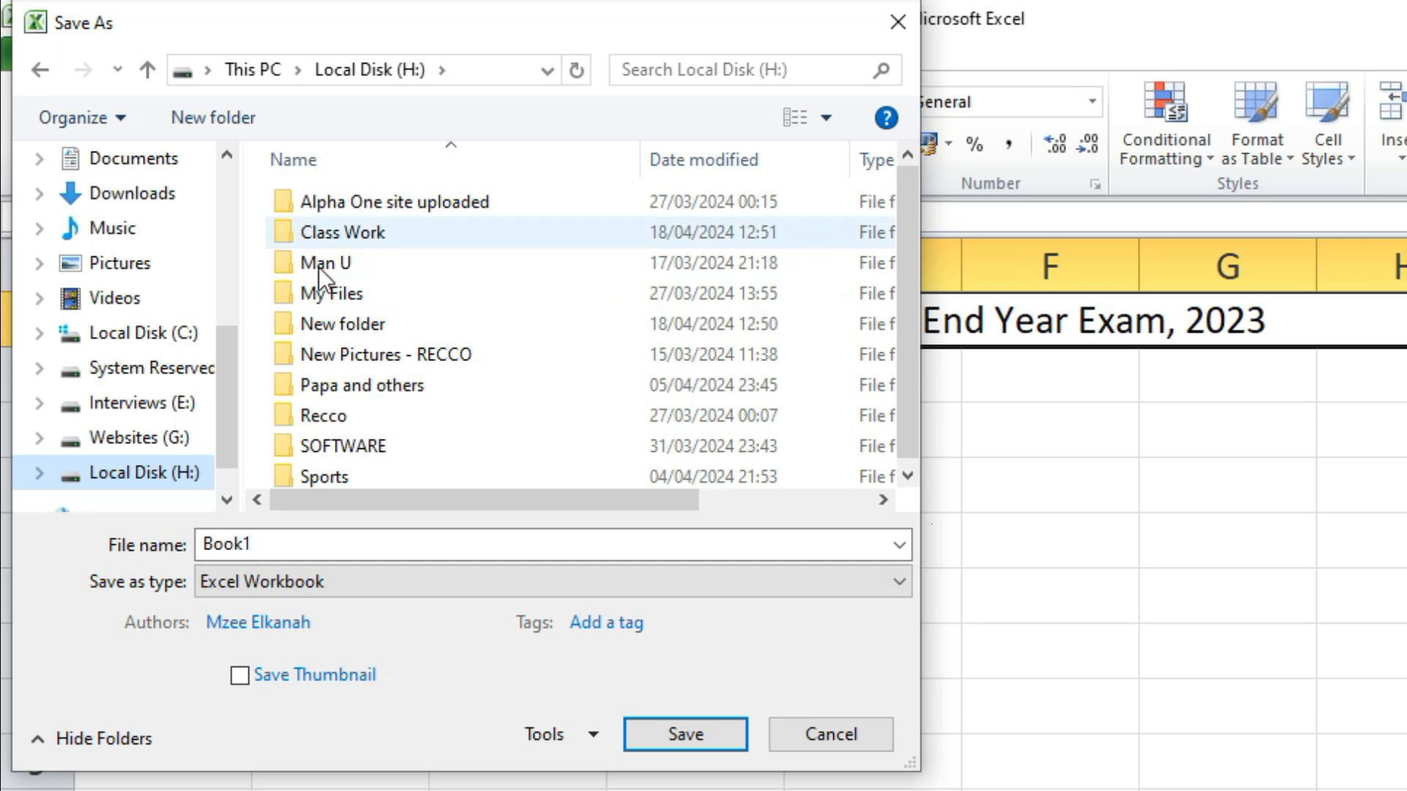
click(367, 263)
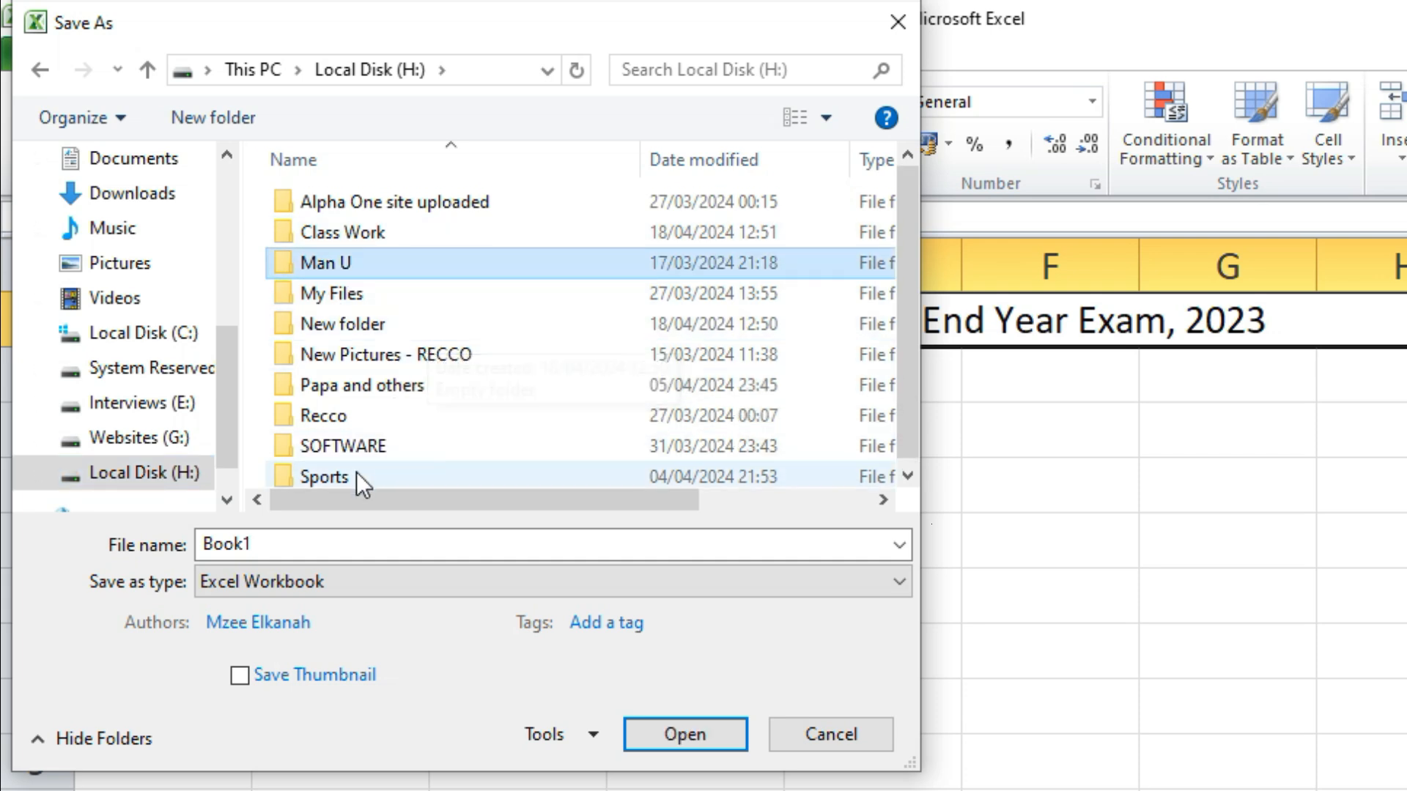
double_click(365, 232)
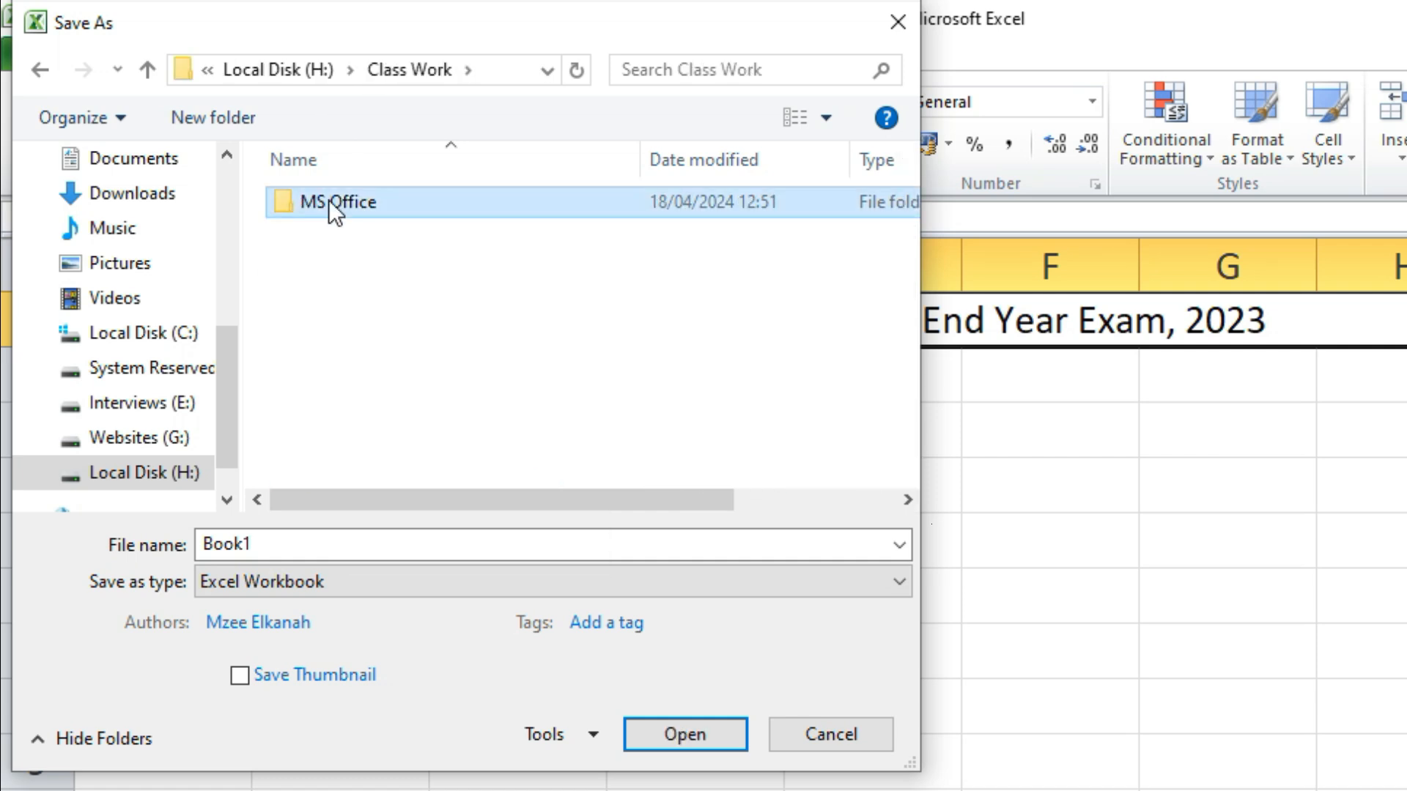
double_click(328, 200)
double_click(342, 228)
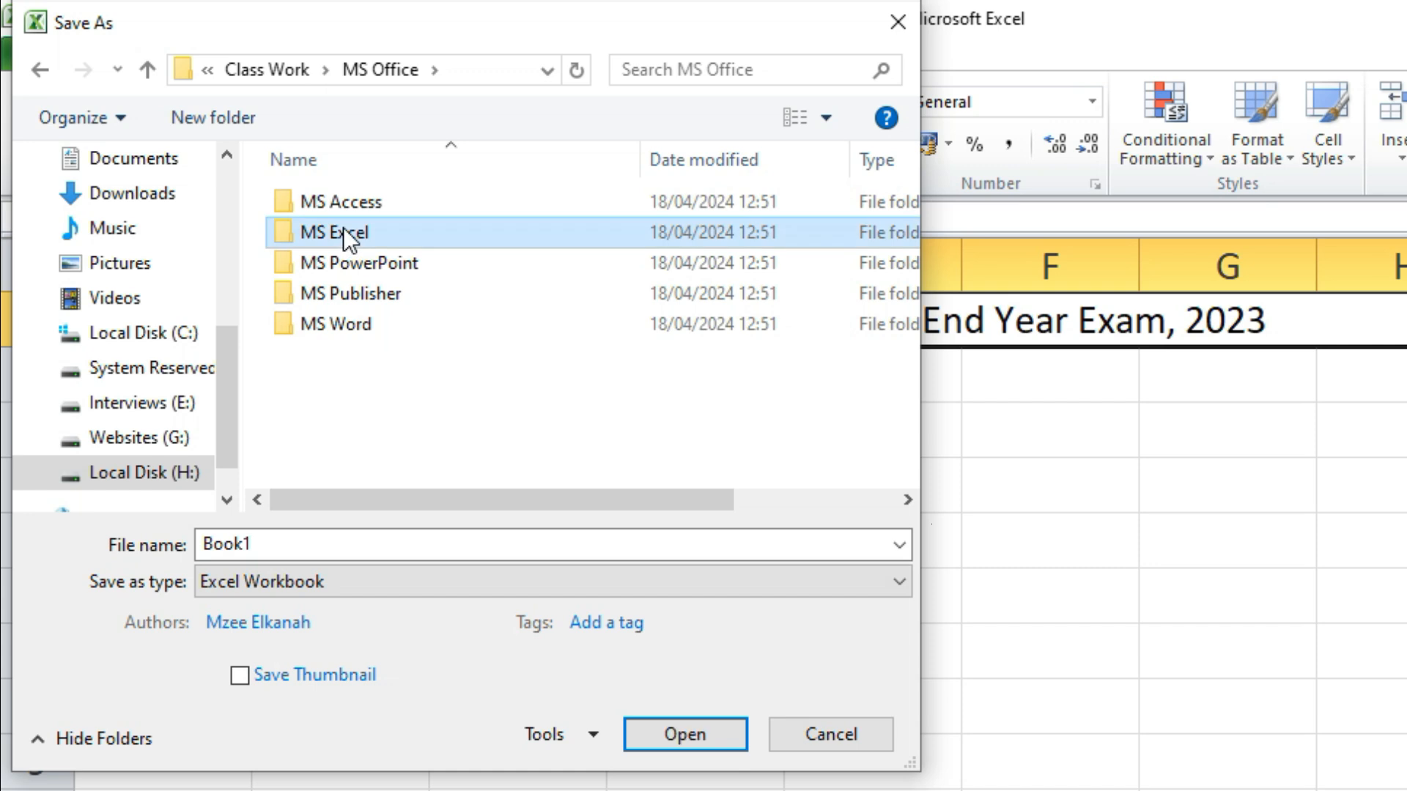
Paste the title as the file name and save the workbook there
double_click(253, 546)
right_click(223, 551)
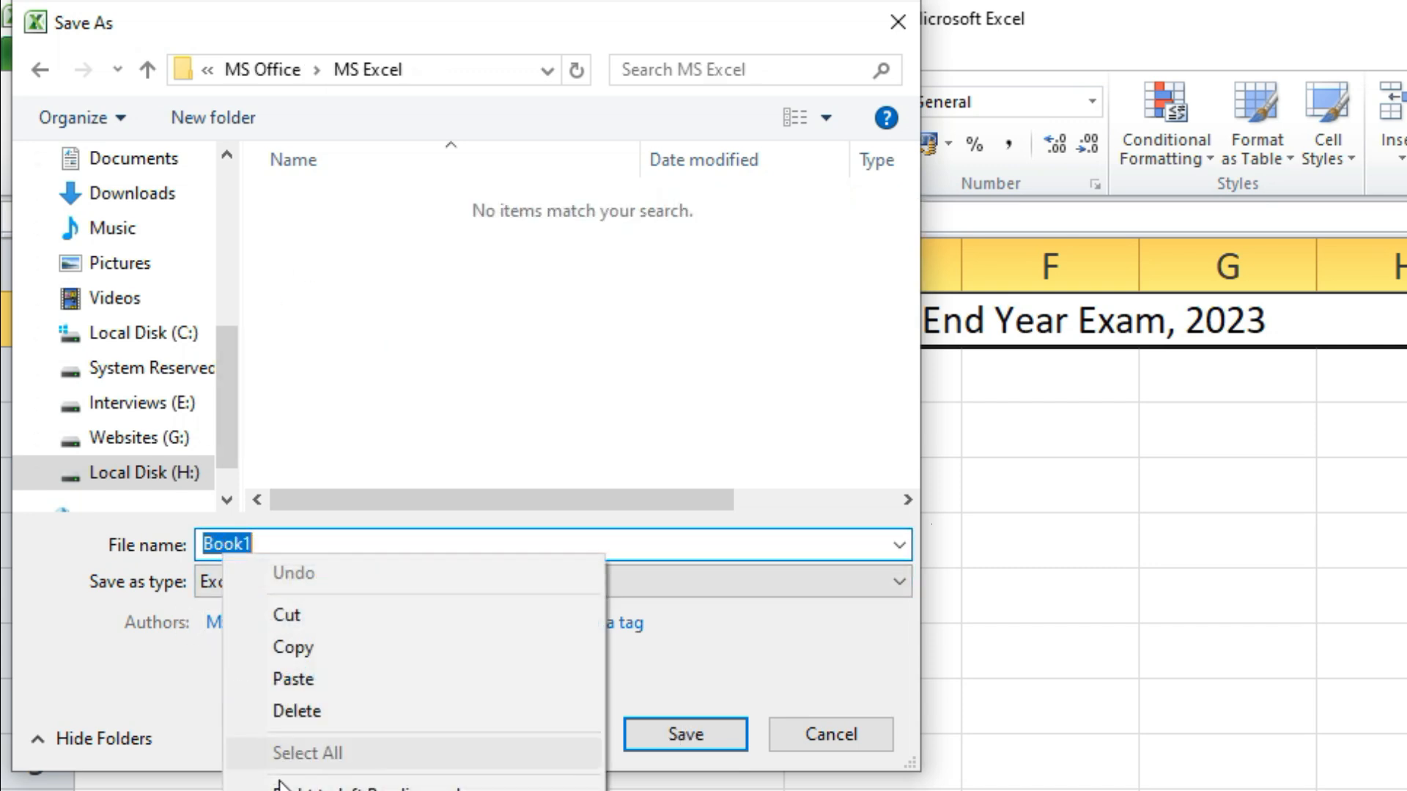
click(302, 681)
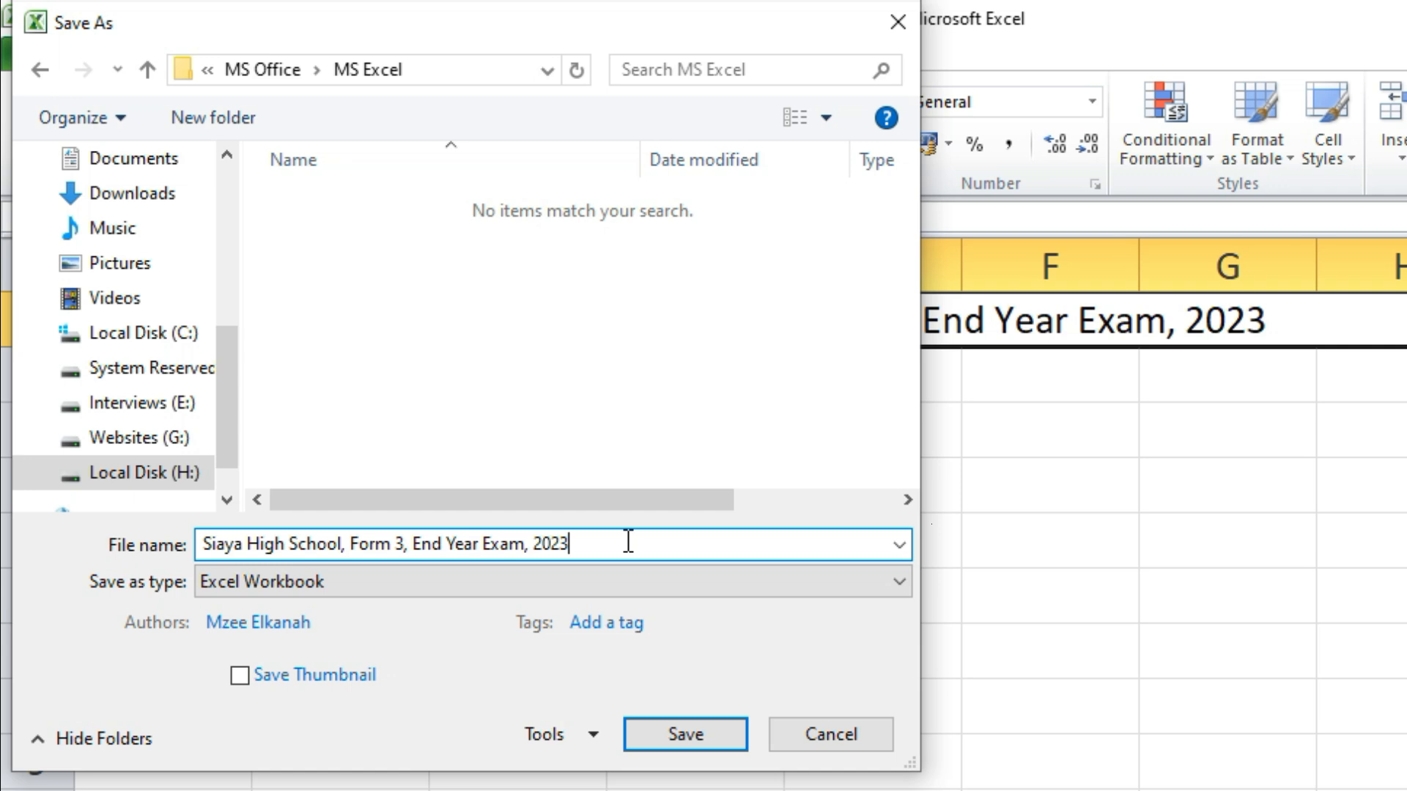
click(655, 741)
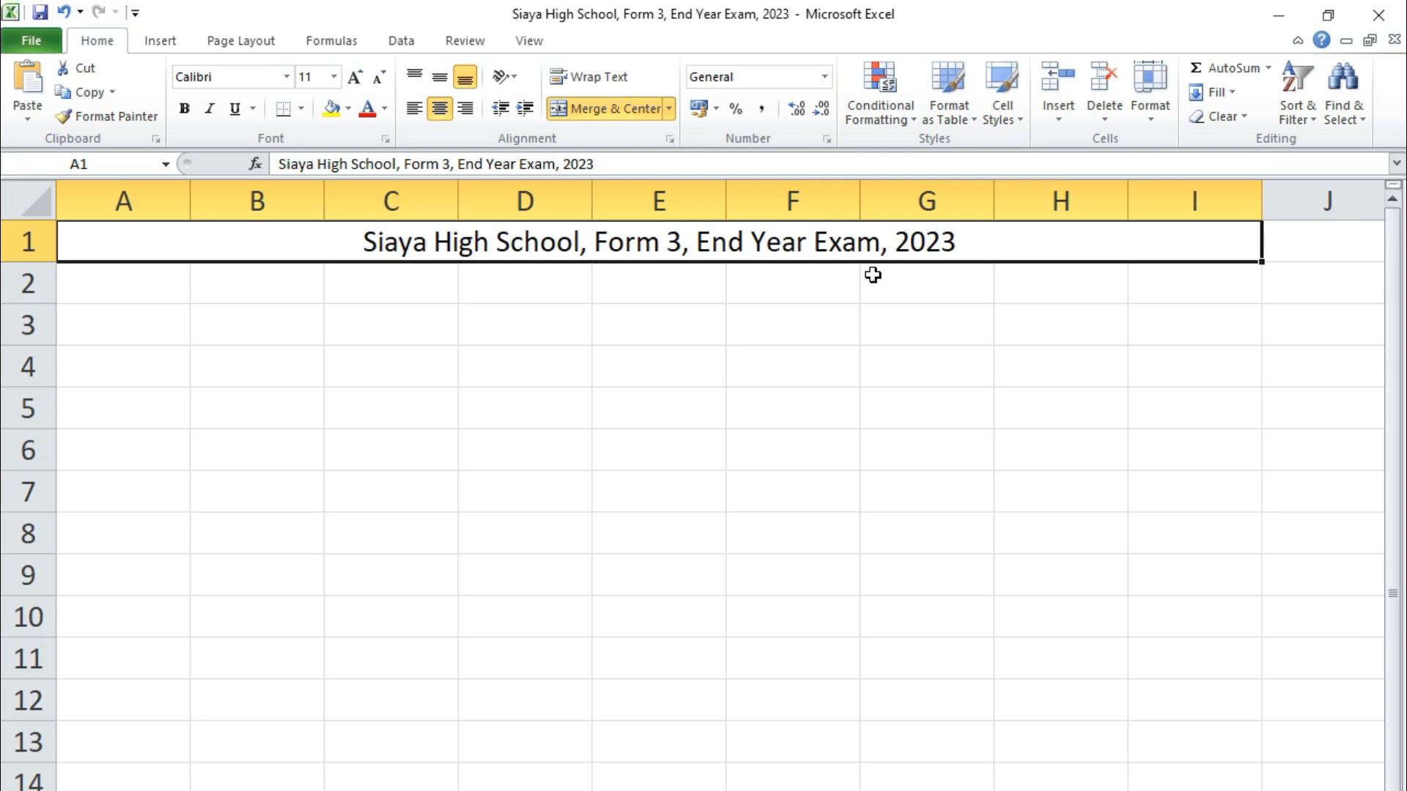
Close Excel and reopen the exam workbook from H:\Class Work\MS Office\MS Excel
click(1384, 22)
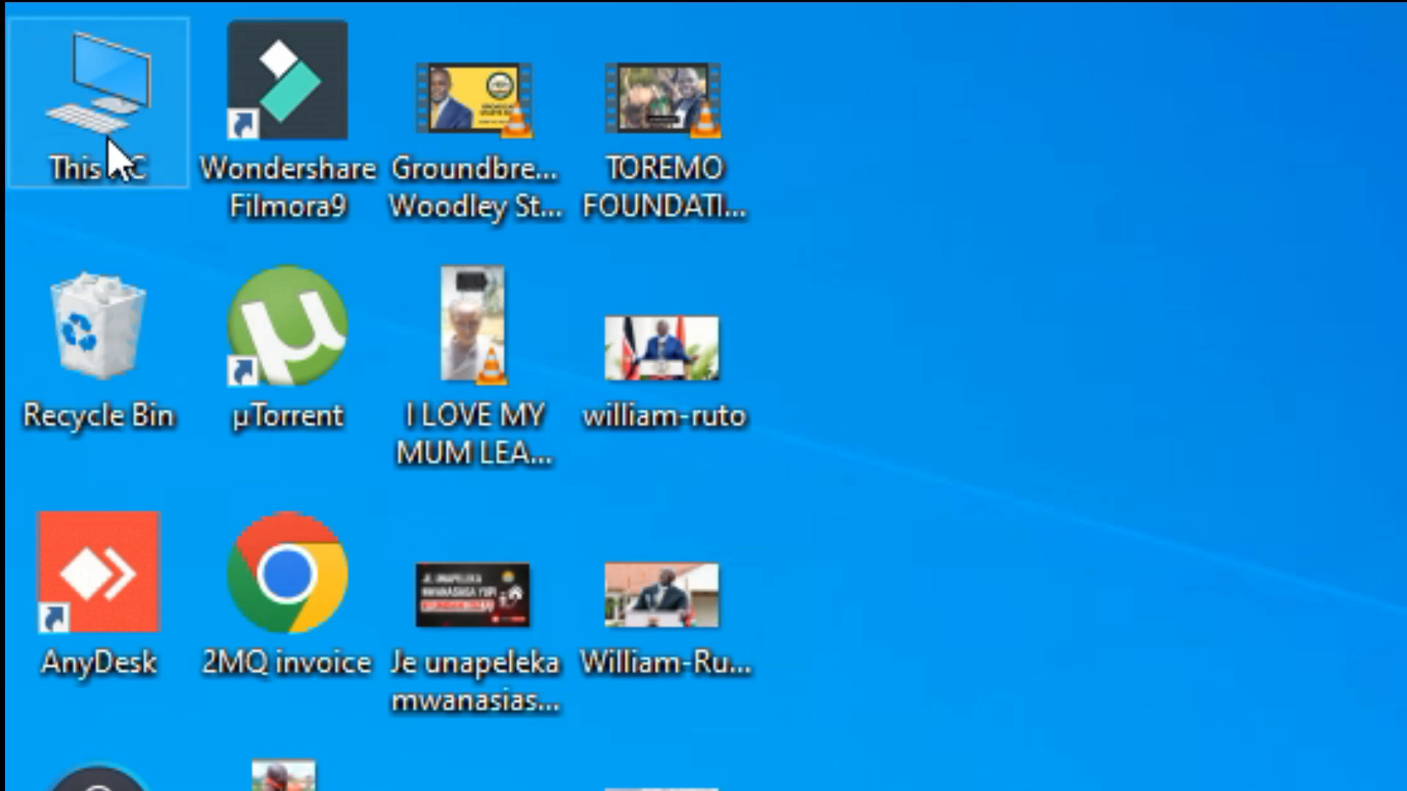
double_click(92, 121)
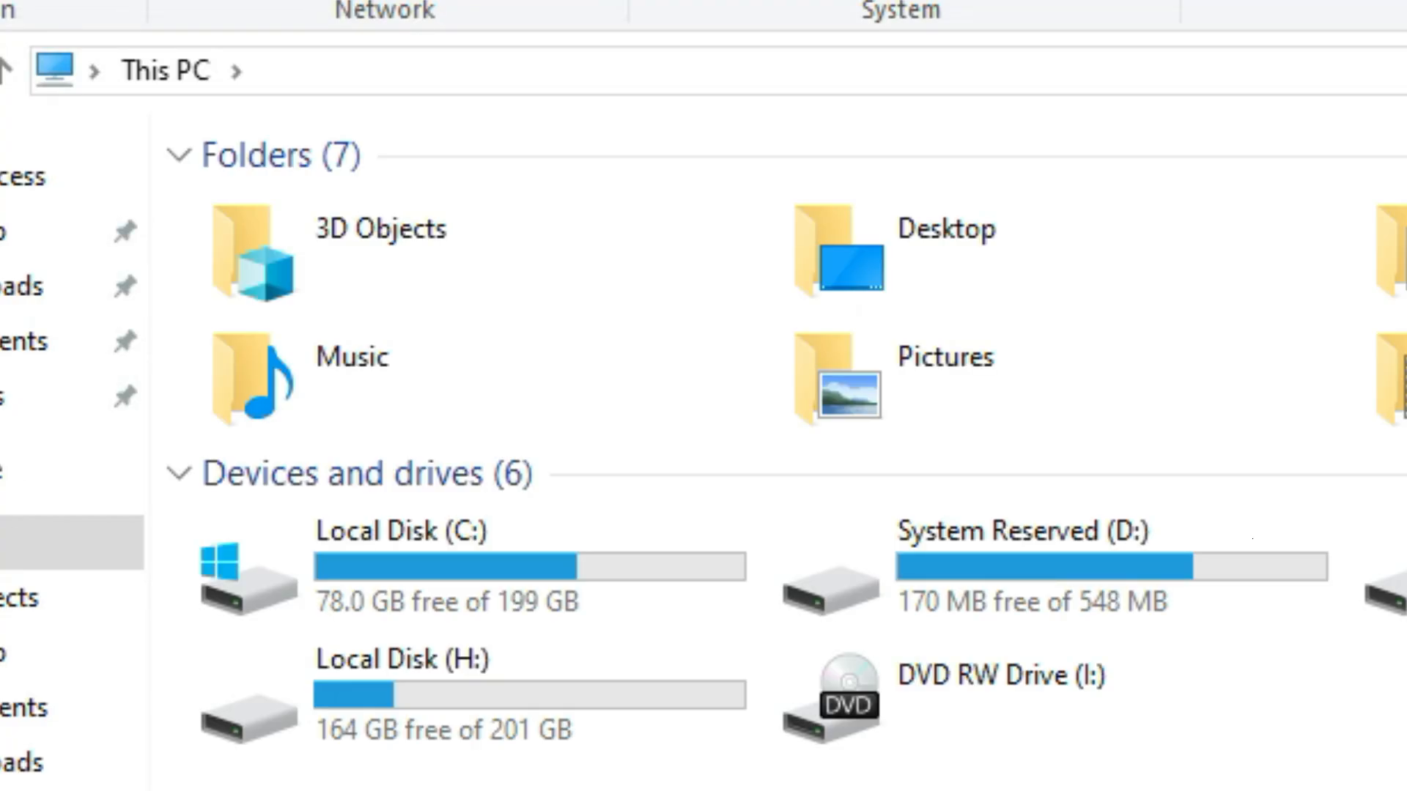
double_click(374, 686)
click(339, 256)
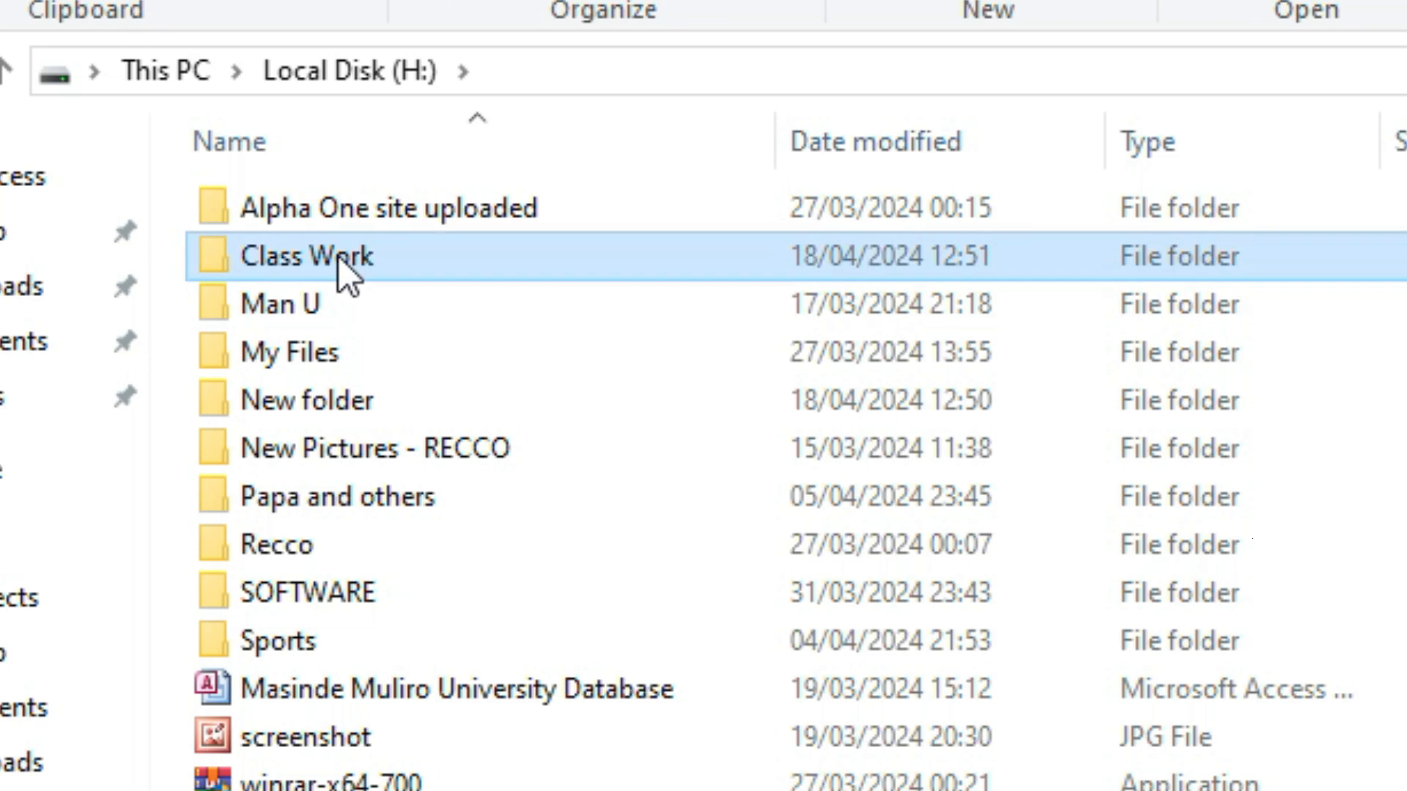
double_click(338, 256)
double_click(258, 209)
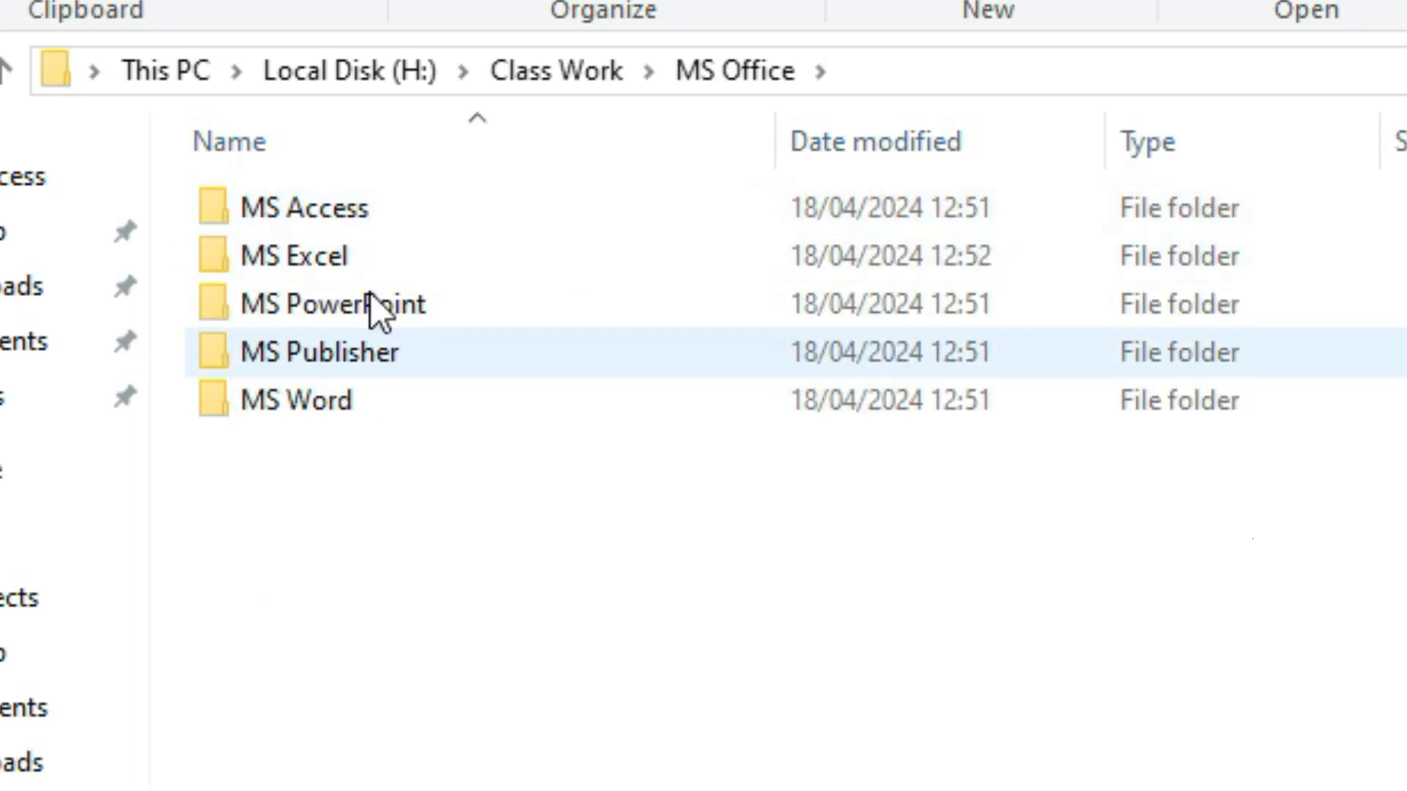
double_click(307, 247)
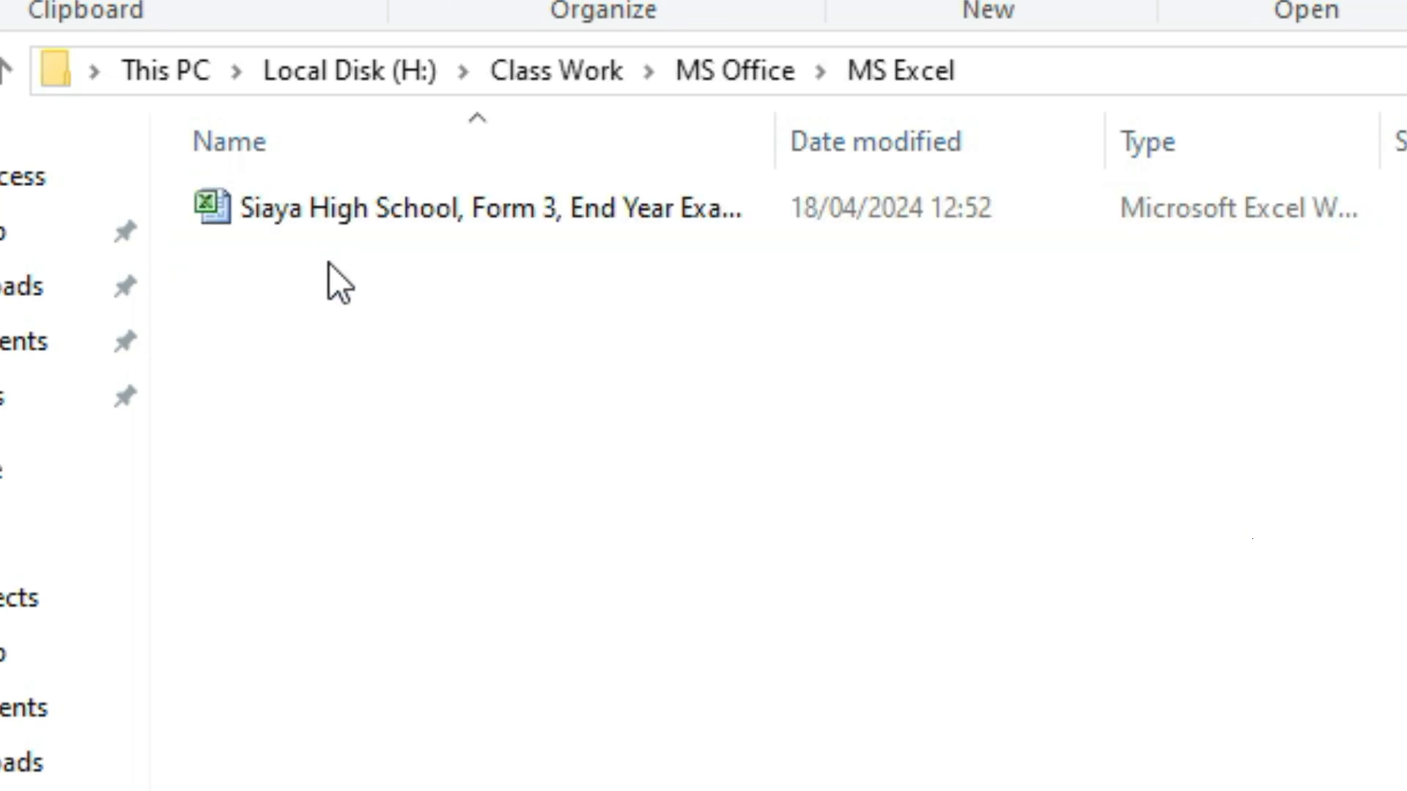
click(337, 231)
double_click(362, 219)
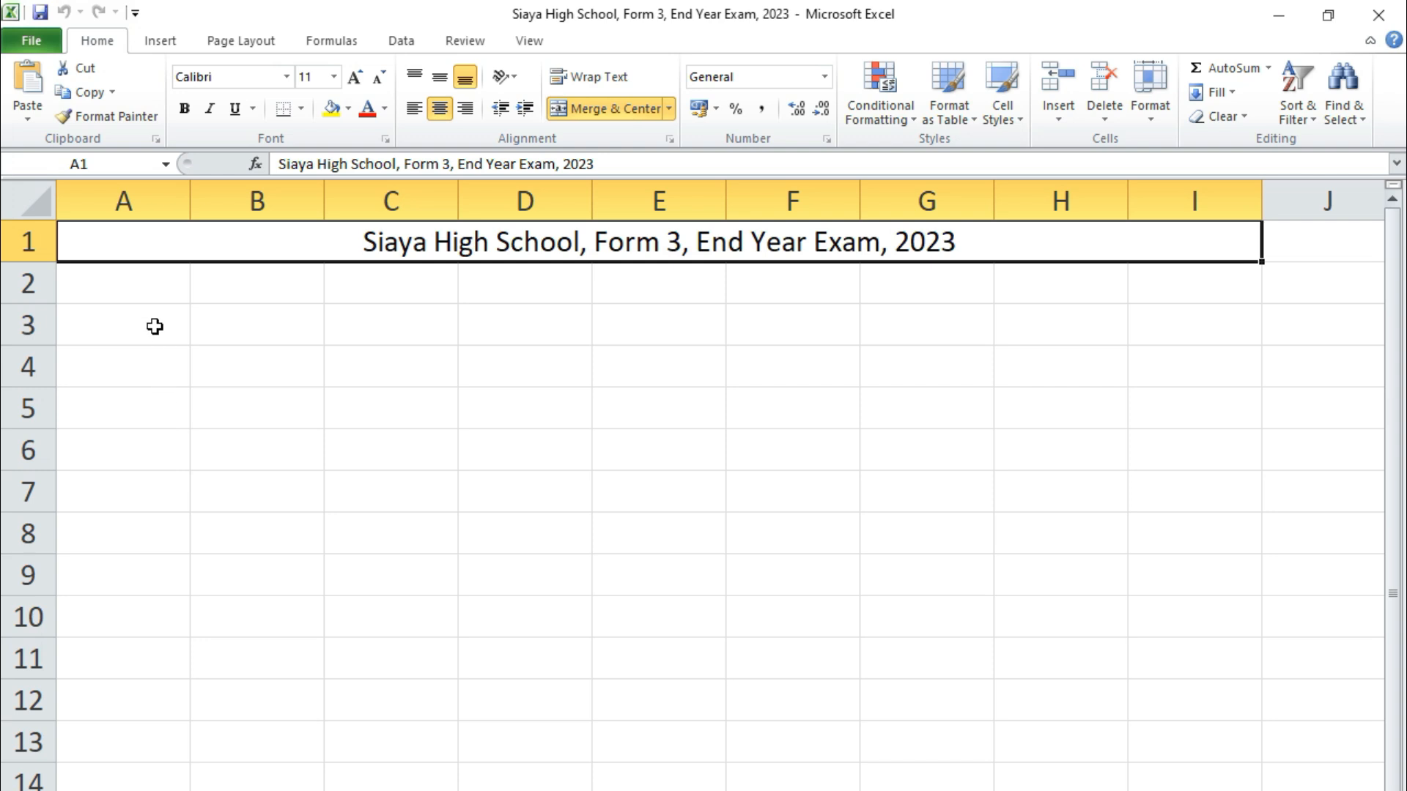
Enter 'Name of student' in A2 and widen column A to fit it
click(123, 289)
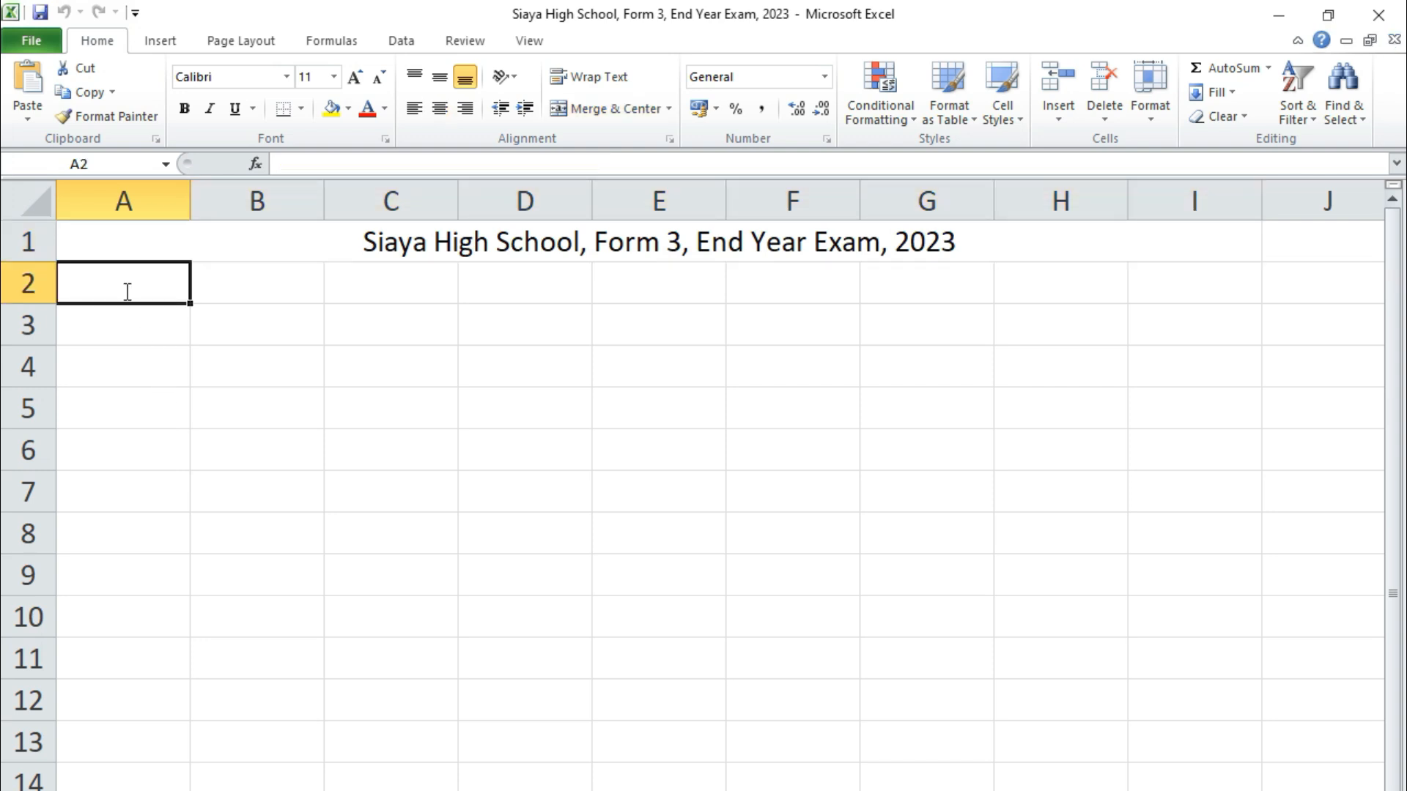
text(Name of st)
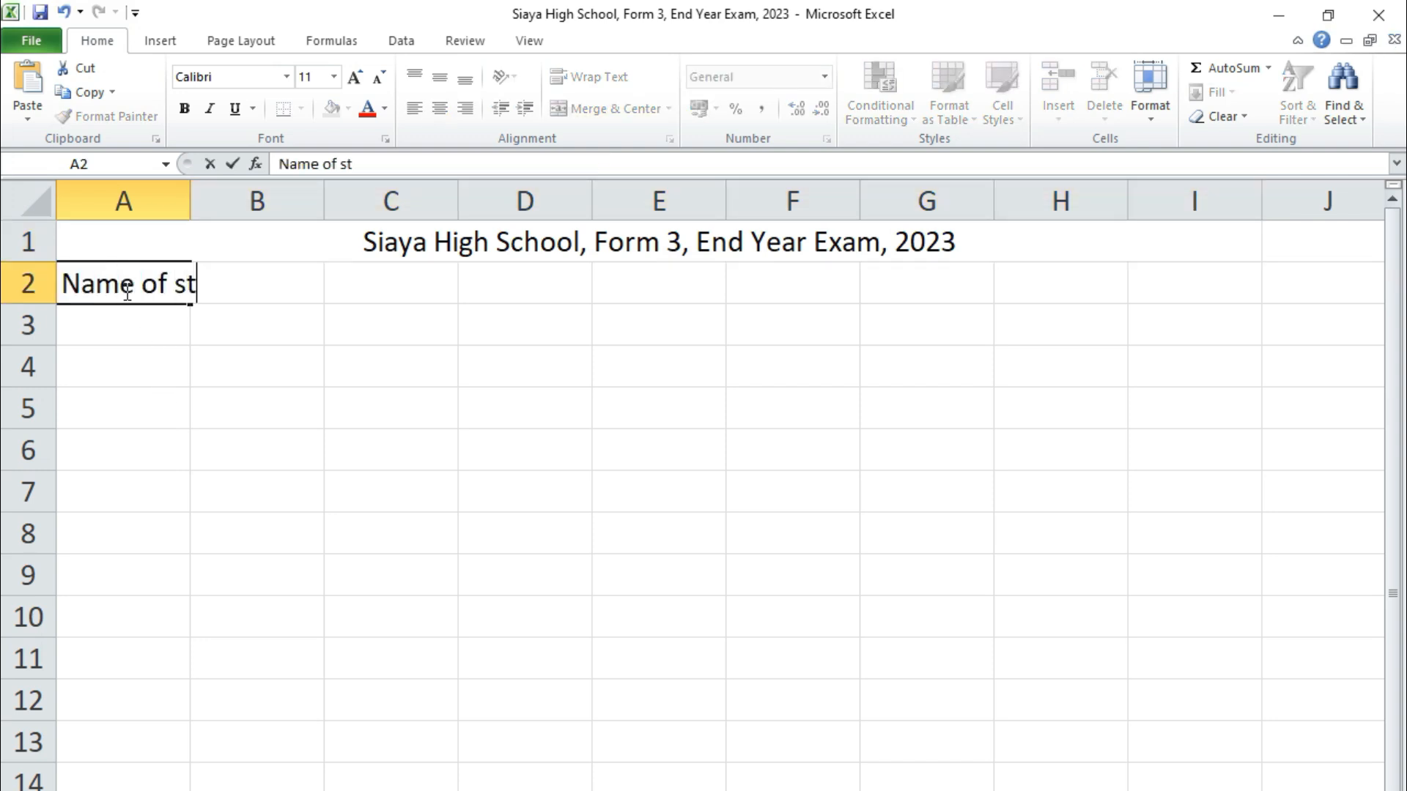
text(udent)
key(Tab)
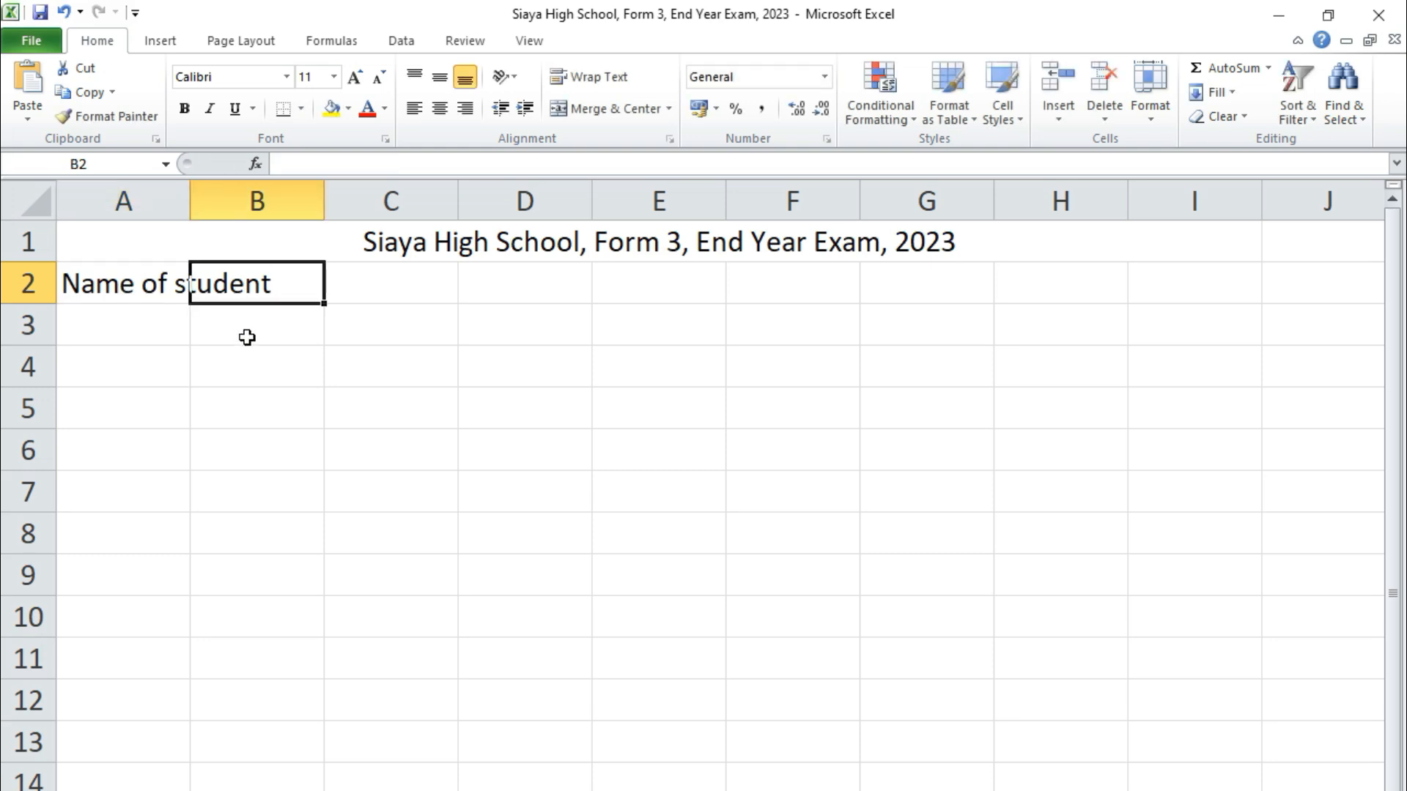
click(141, 286)
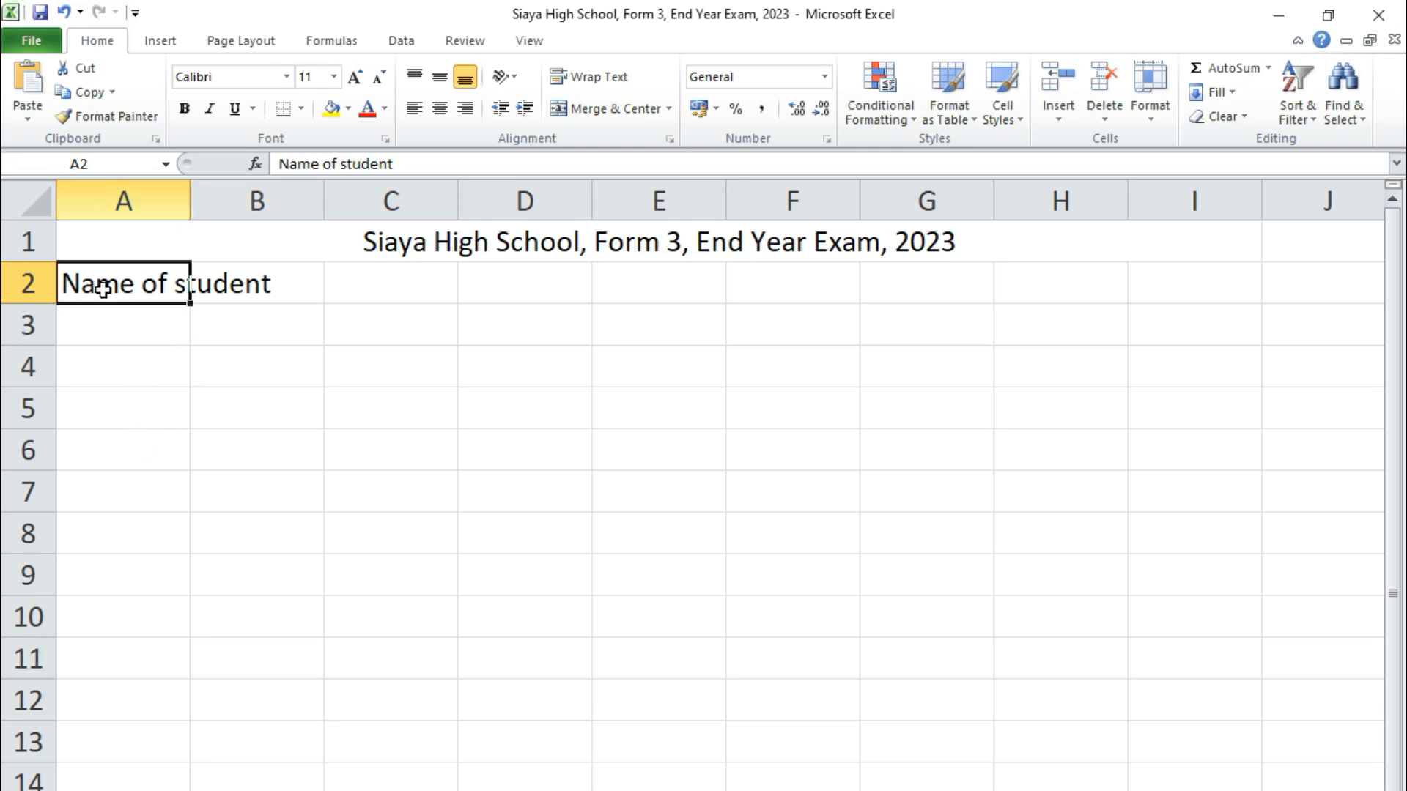
drag(189, 201, 281, 207)
Type the subject headings Maths, Eng, Kiswa, Bio, Chem, Hist, CRE, Bus, Agric across row 2
click(358, 300)
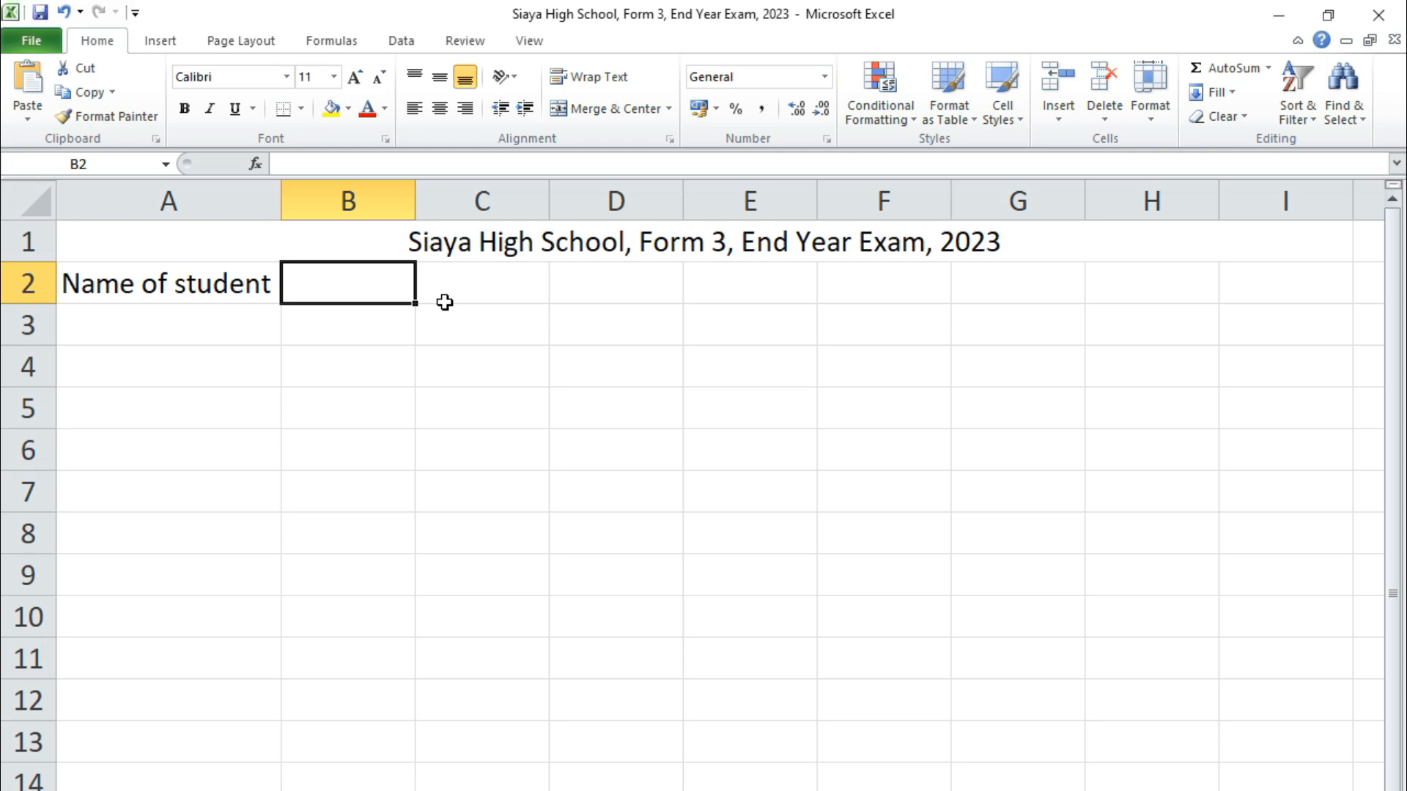
text(Maths)
key(Tab)
text(Eng)
key(Tab)
text(Kiswa)
key(Tab)
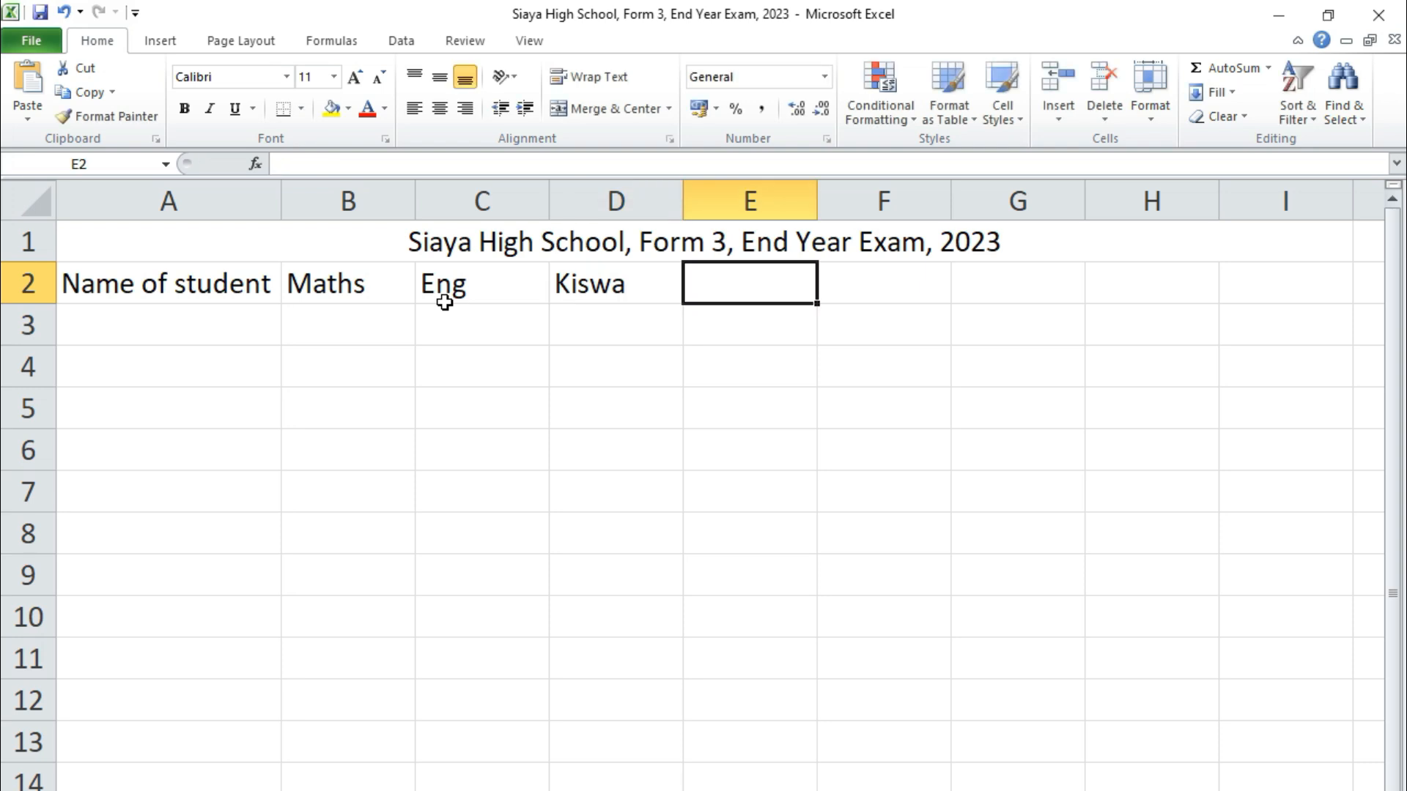
text(Bio)
key(Tab)
text(C)
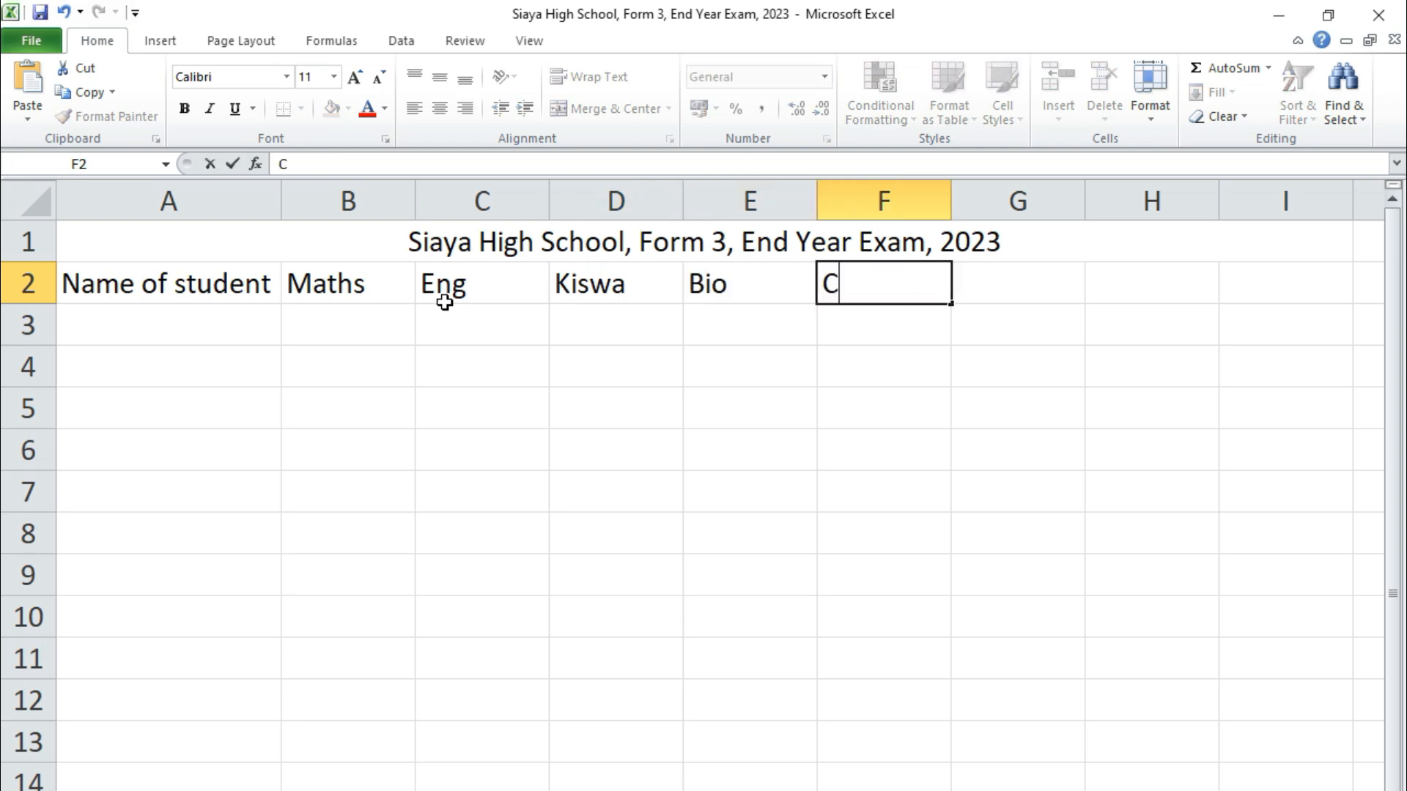
text(hem)
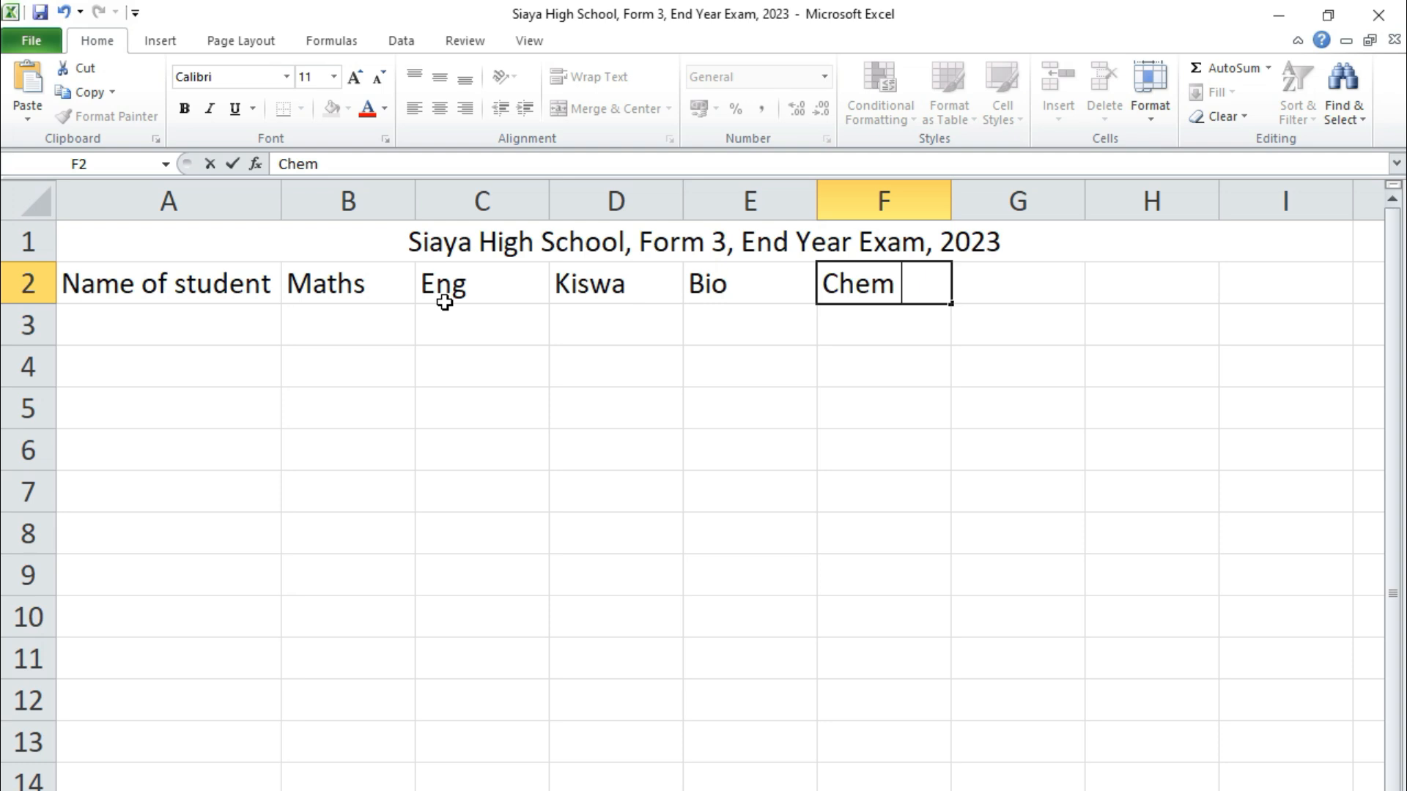
key(Tab)
text(Hist)
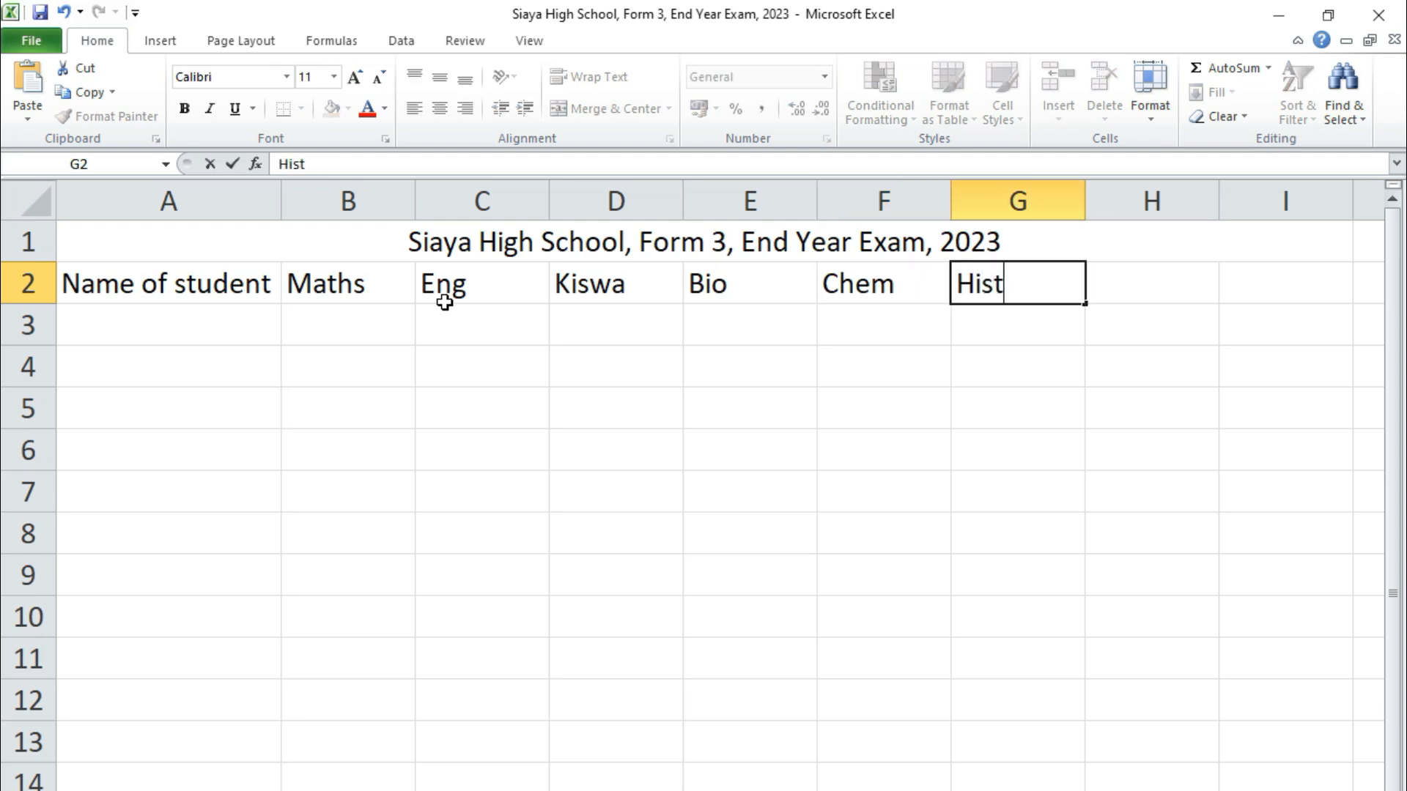
key(Tab)
text(CR)
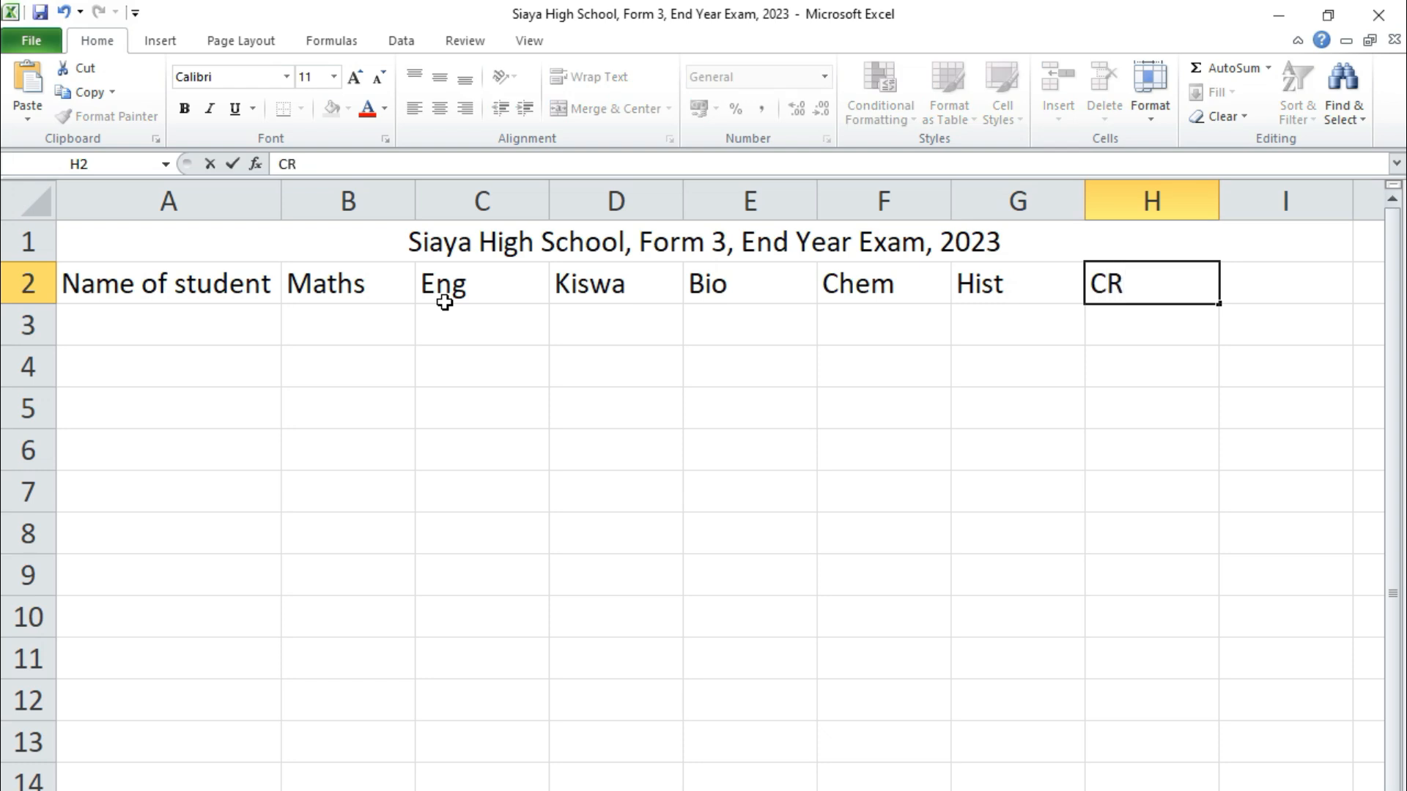
text(E)
key(Tab)
text(Bus)
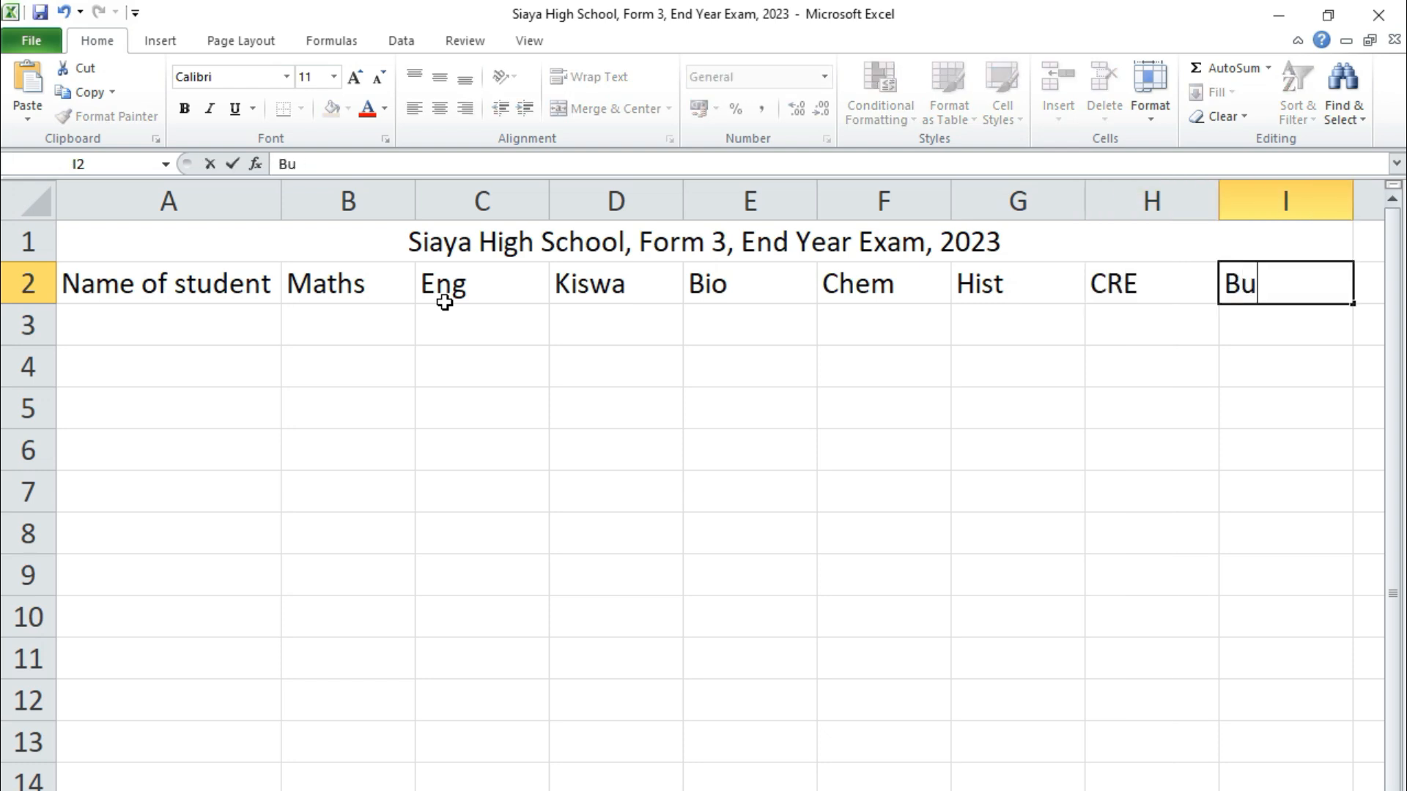
key(Tab)
text(Agric)
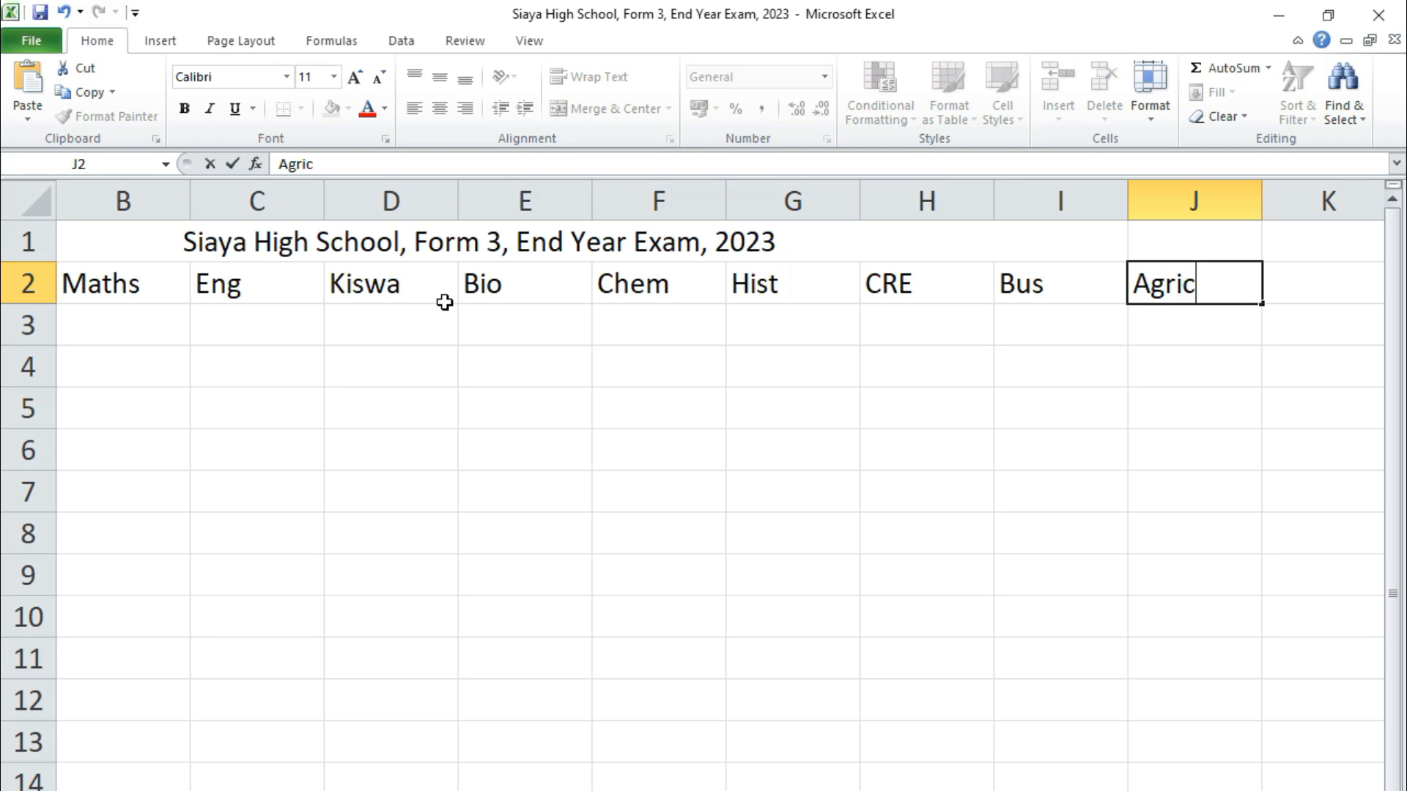
key(Tab)
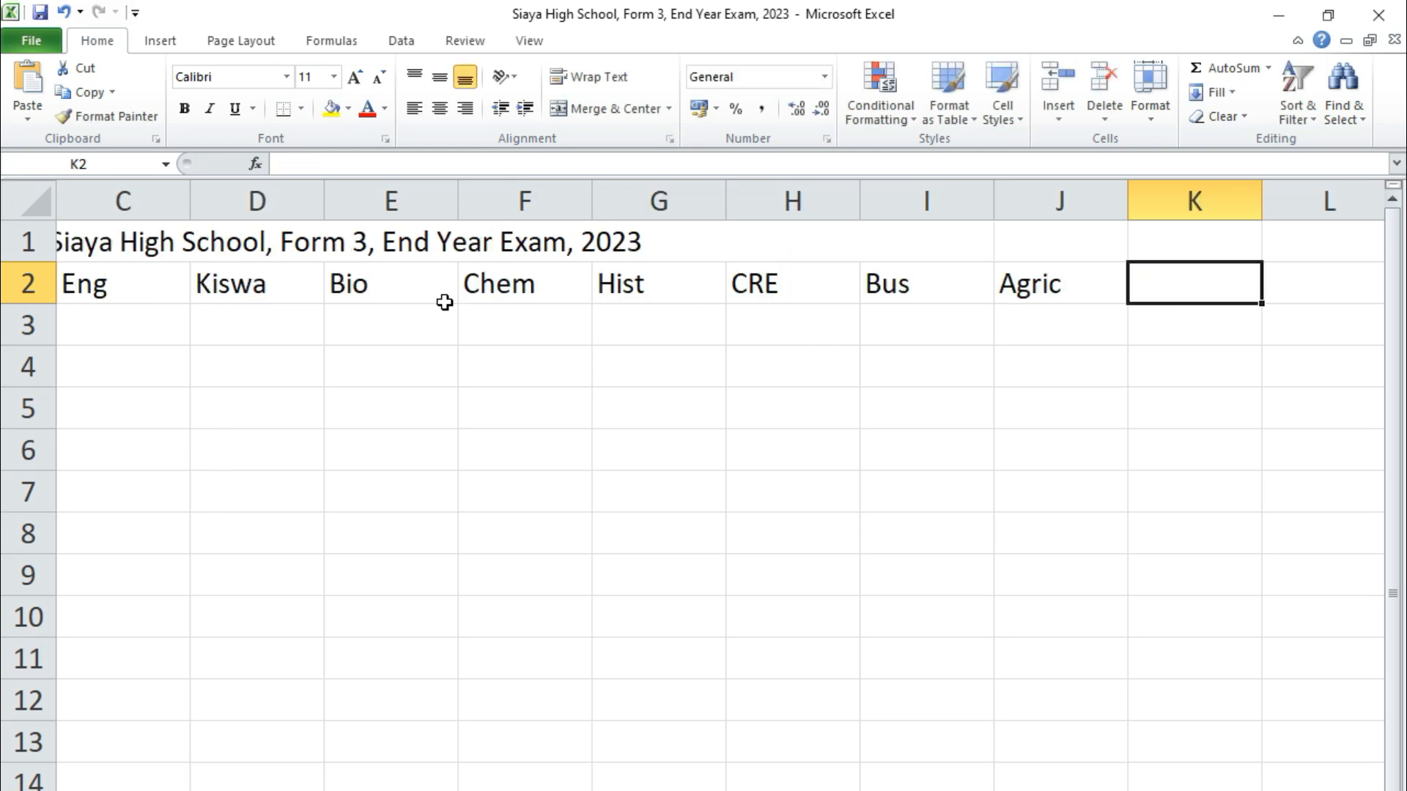
Add the headings Total, Average, Max, Min, Median, Mode and Grade after the subjects
text(t)
text(Total)
key(Tab)
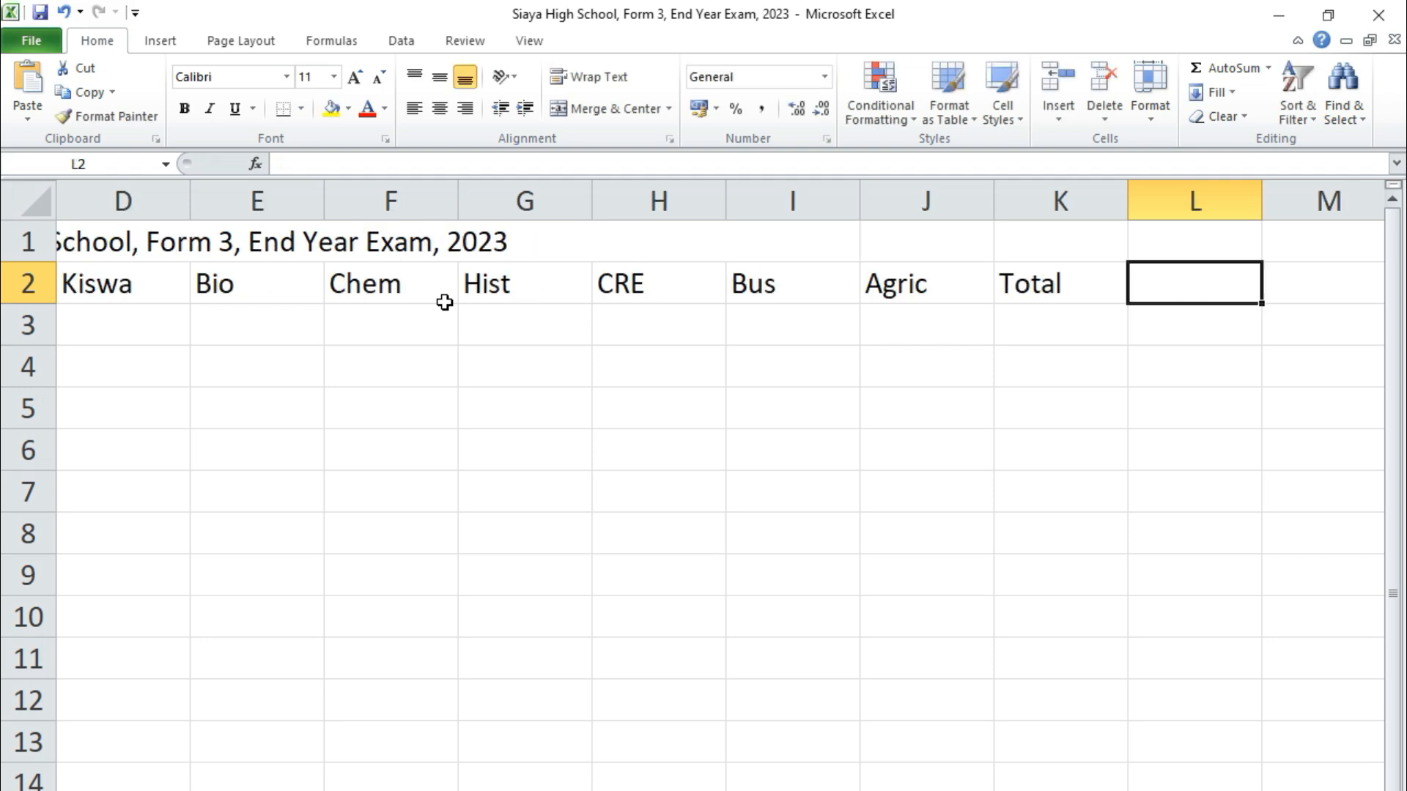
text(Average)
key(Tab)
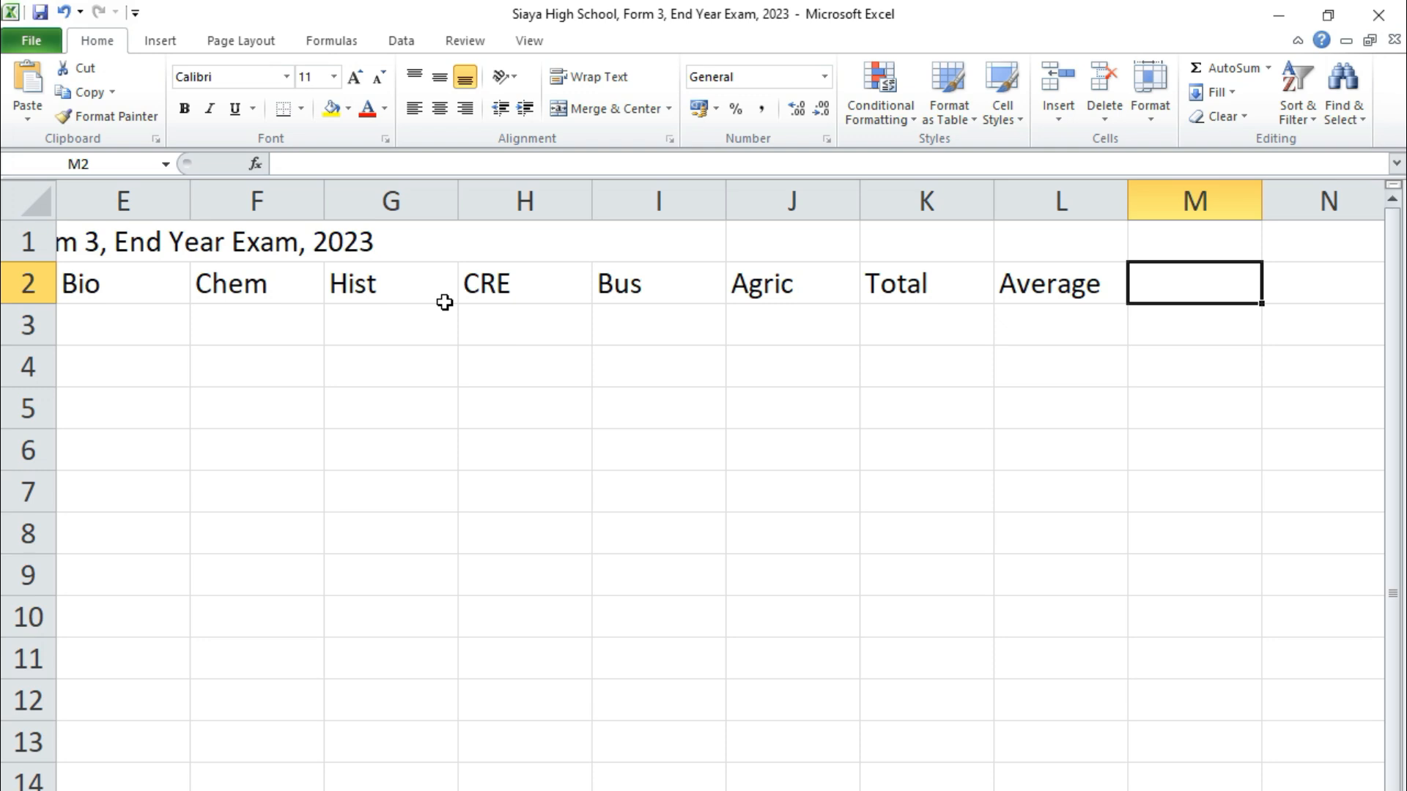
text(Max)
key(Tab)
text(Min)
key(Tab)
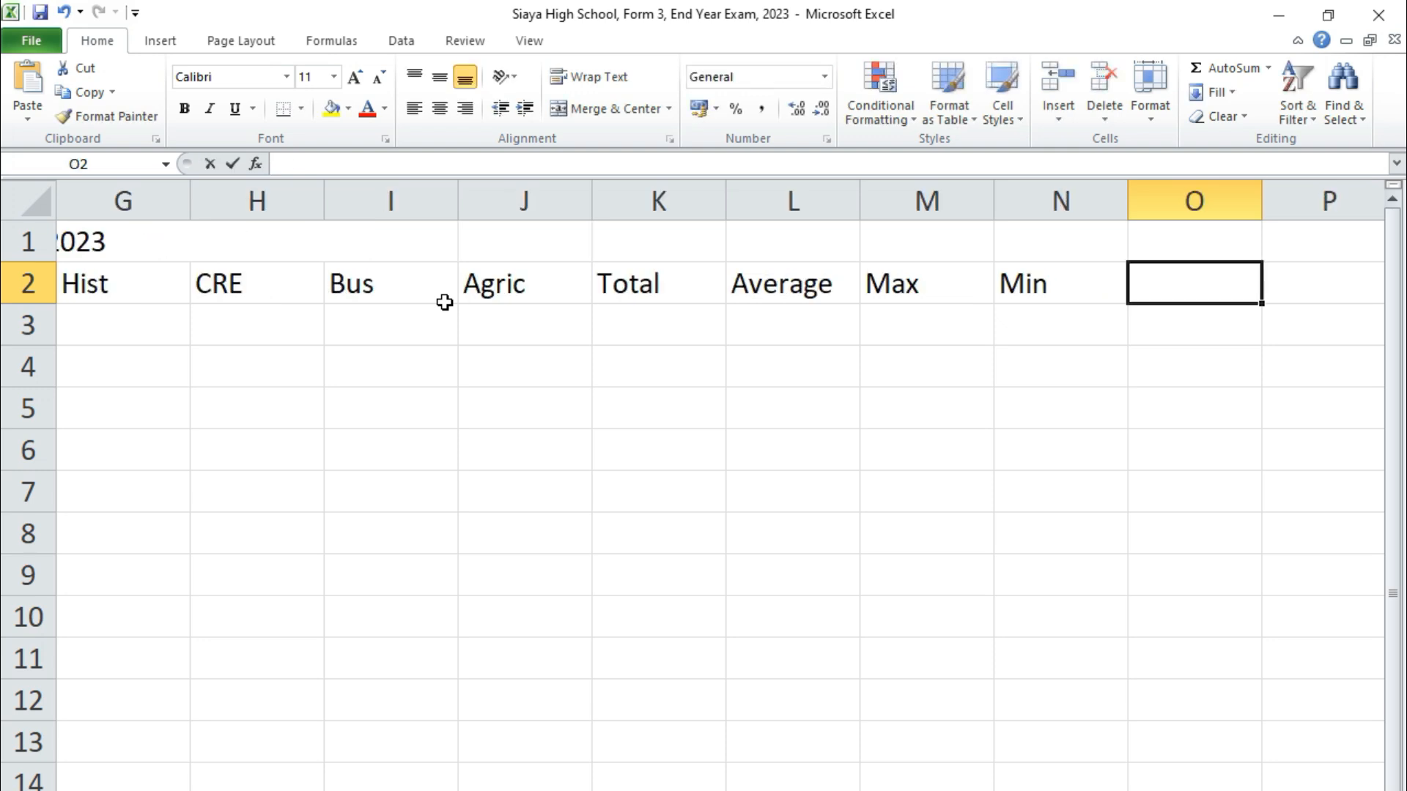
text(Median)
key(Tab)
text(Mode)
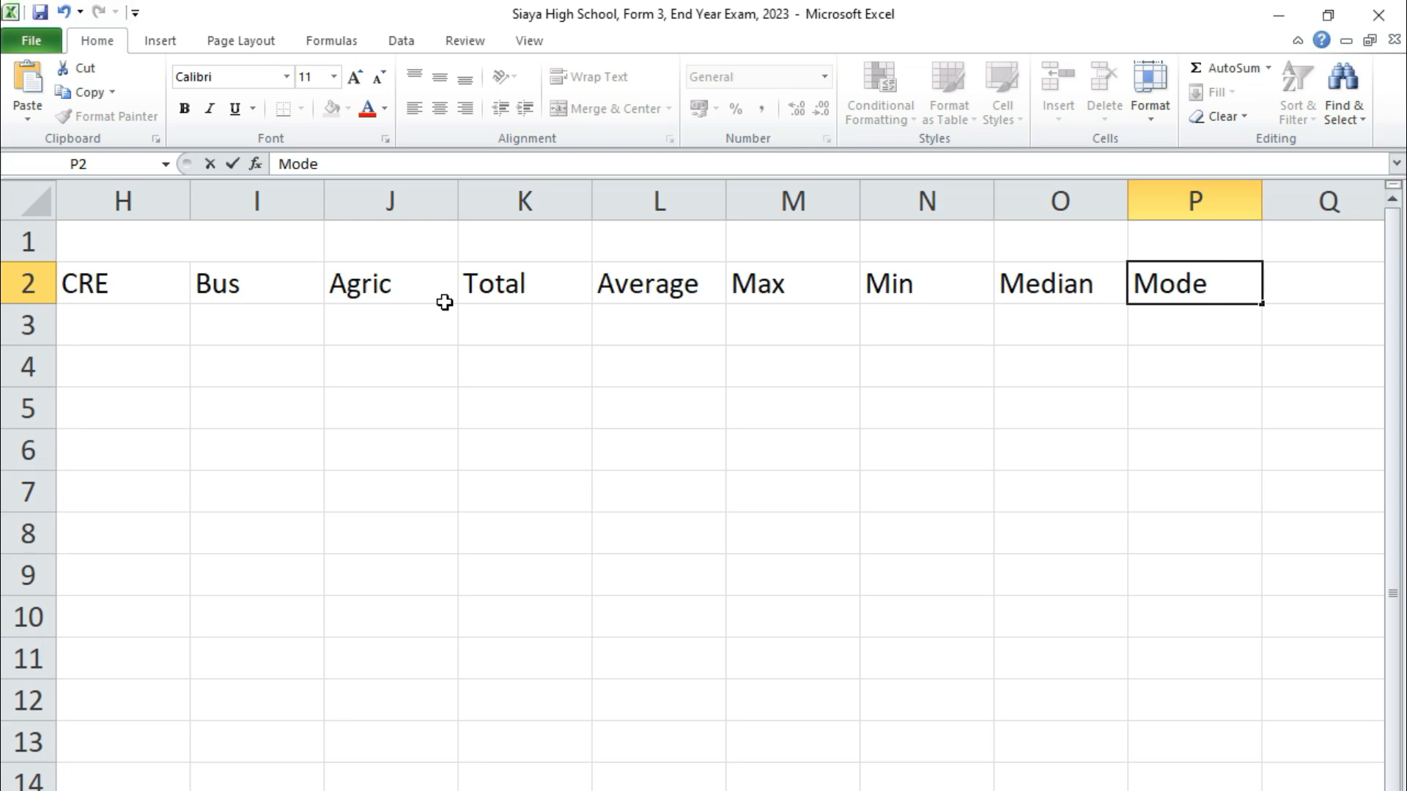
key(Tab)
text(Grade)
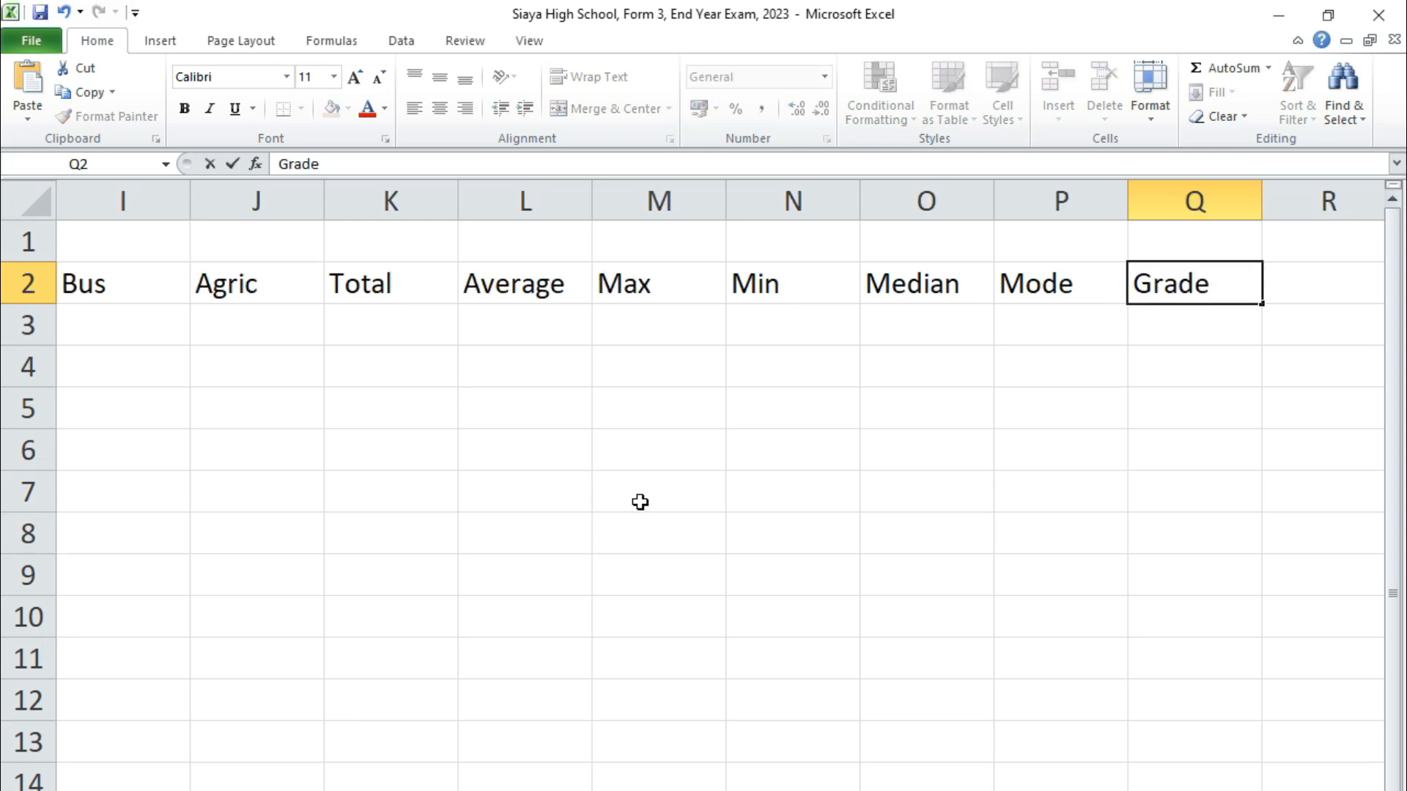
scroll(721, 506, left, 8)
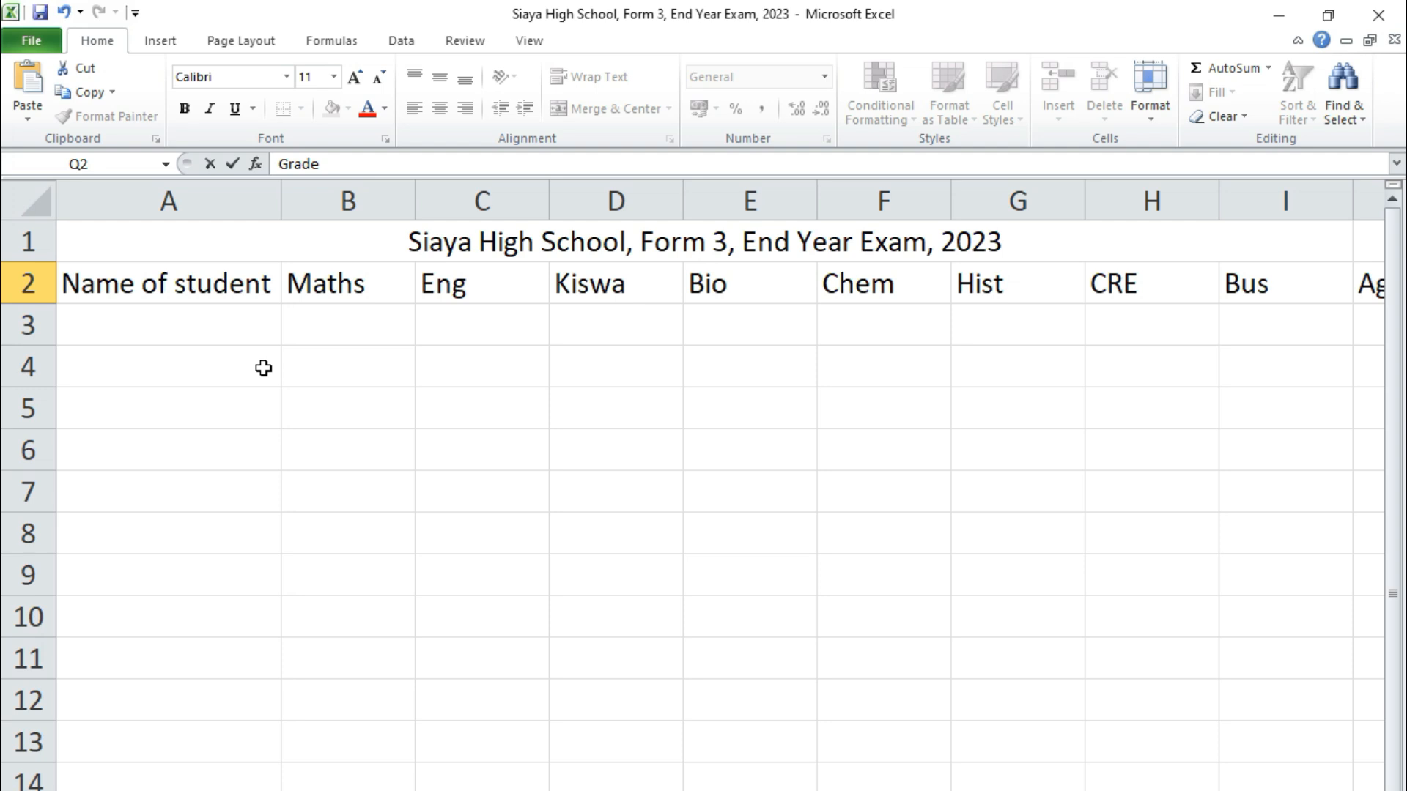
Make the whole row 2 of headings bold
click(119, 335)
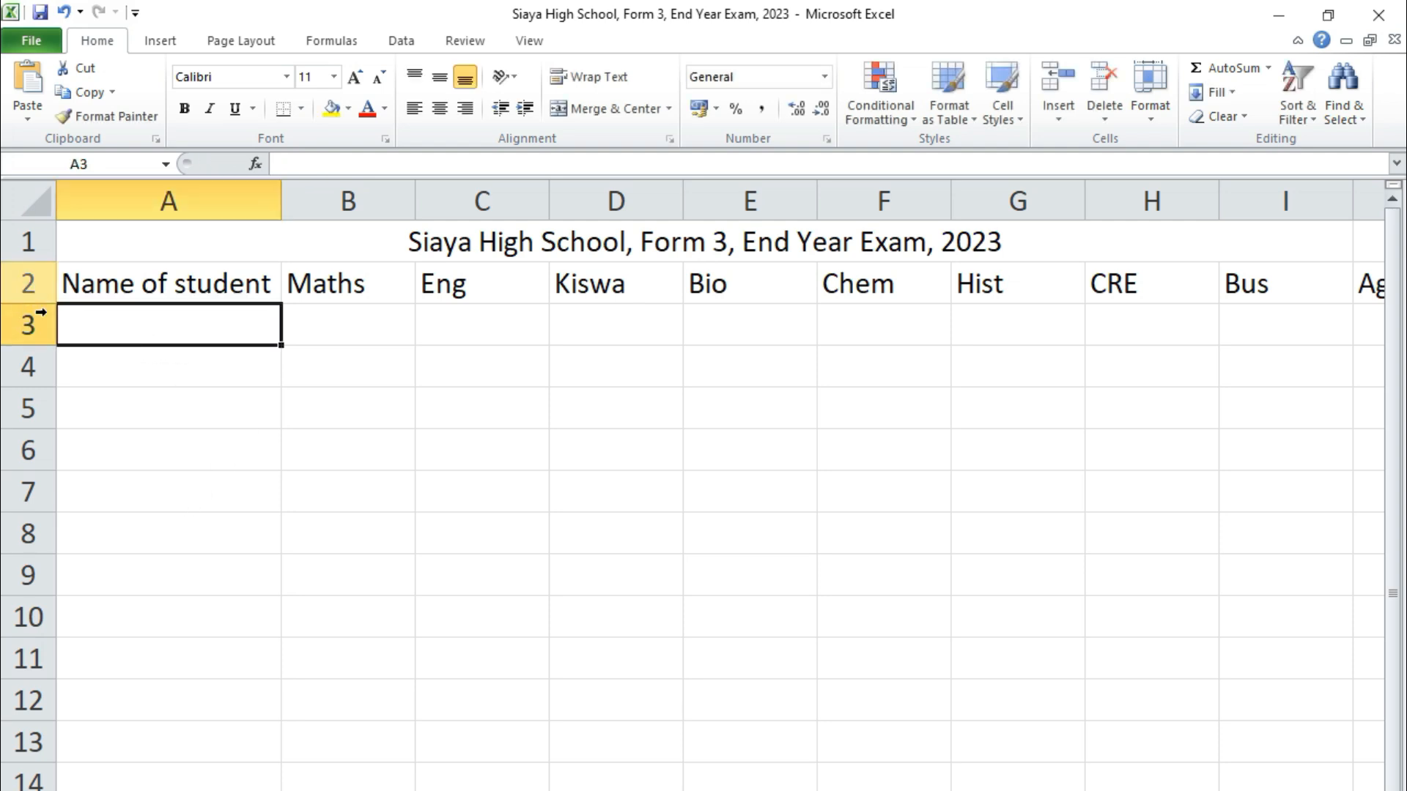
click(33, 279)
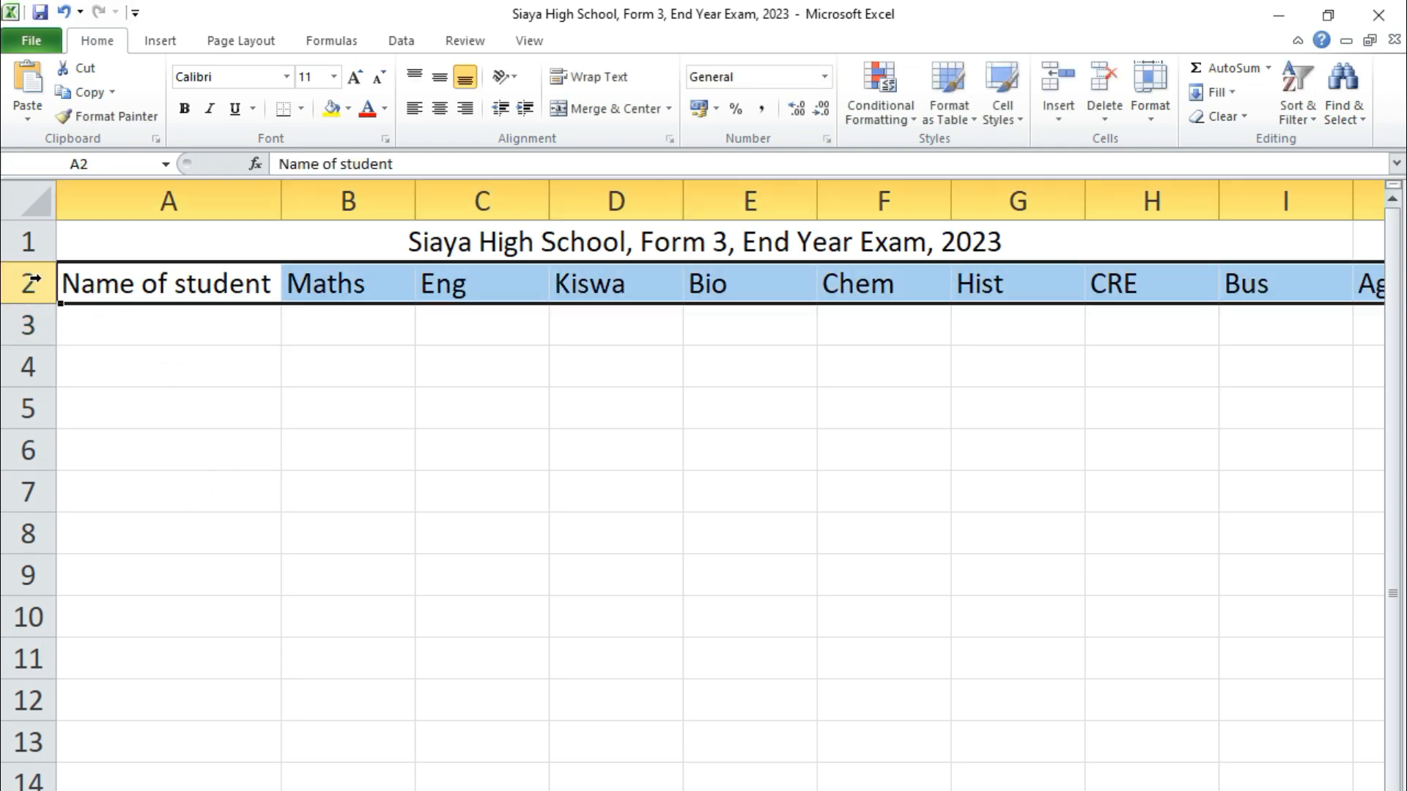
click(258, 378)
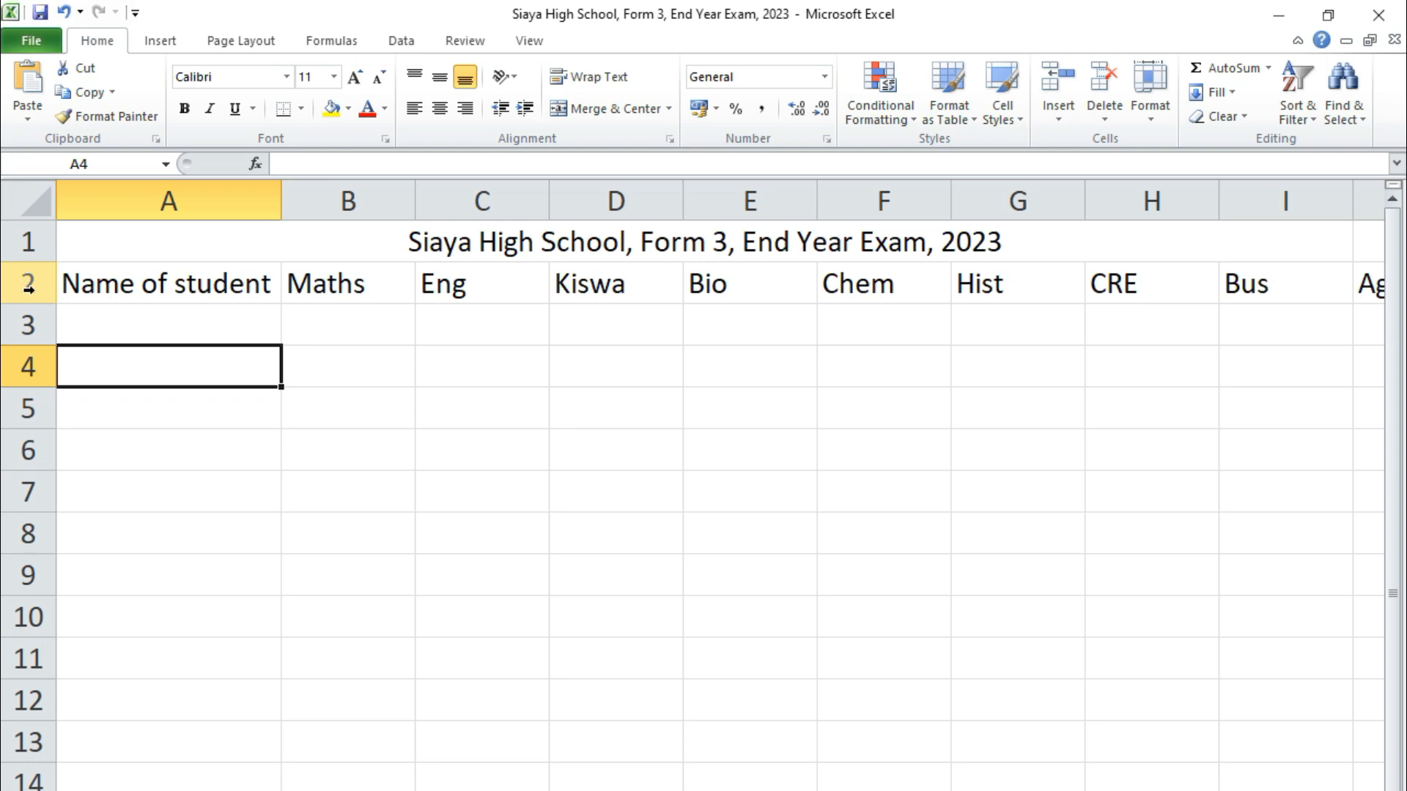
click(305, 493)
ctrl+click(27, 280)
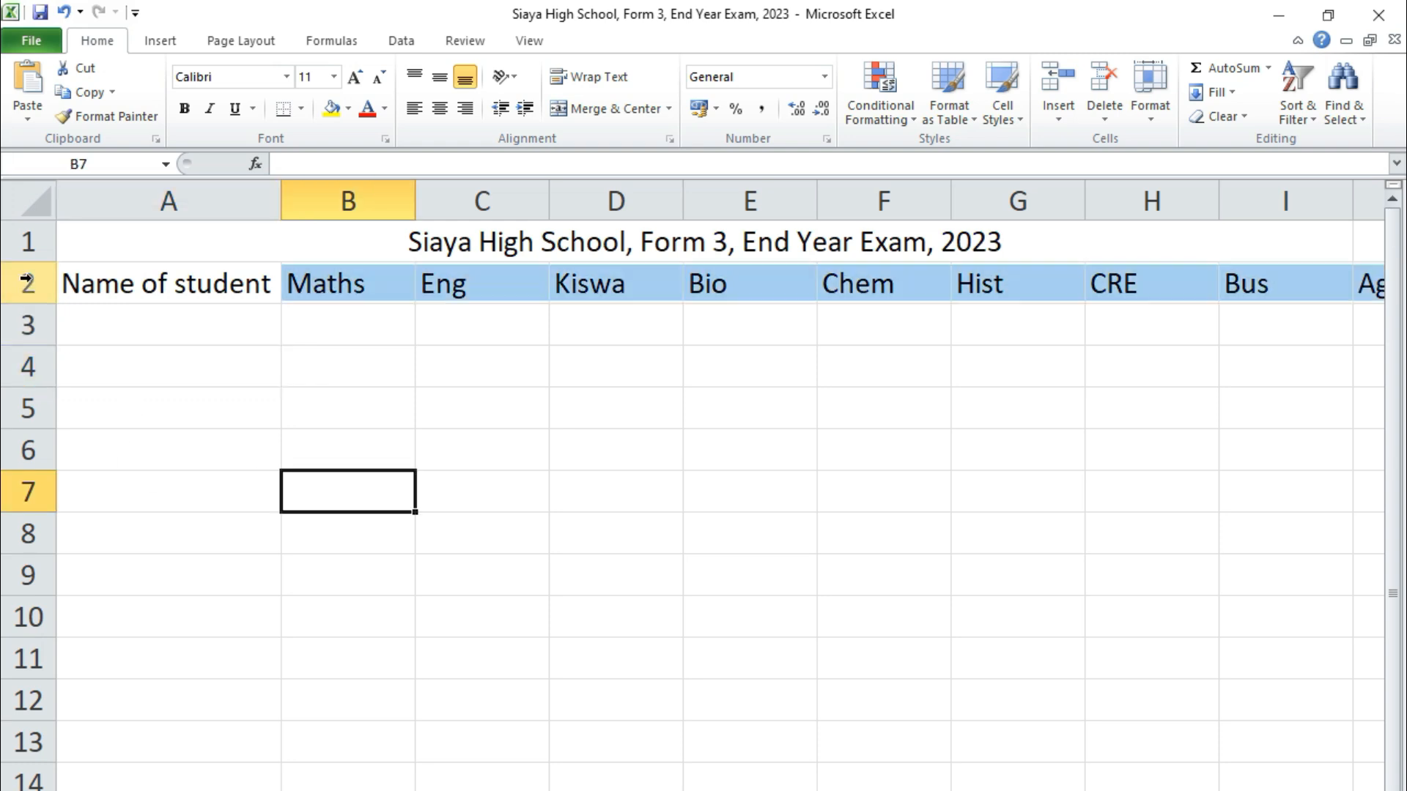
click(182, 109)
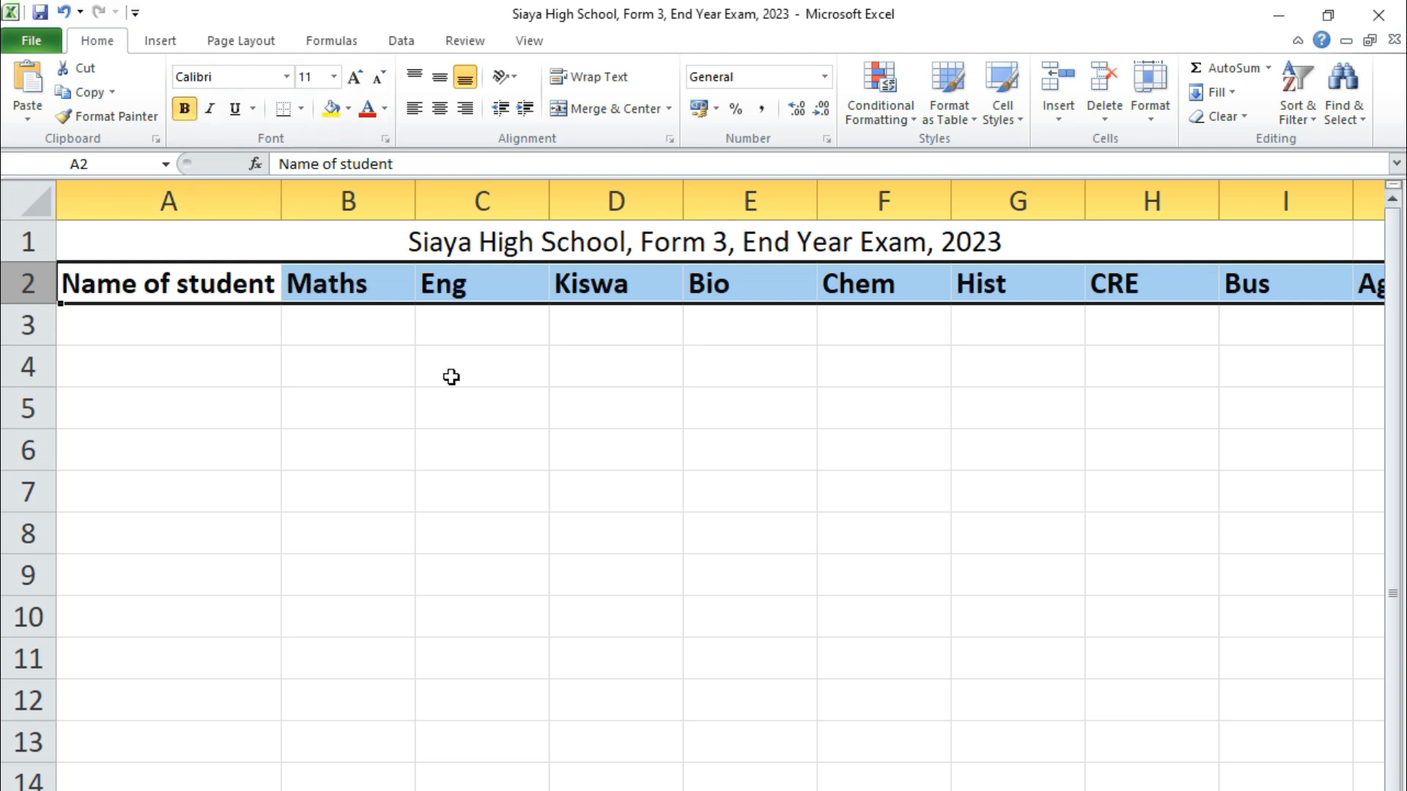
click(628, 410)
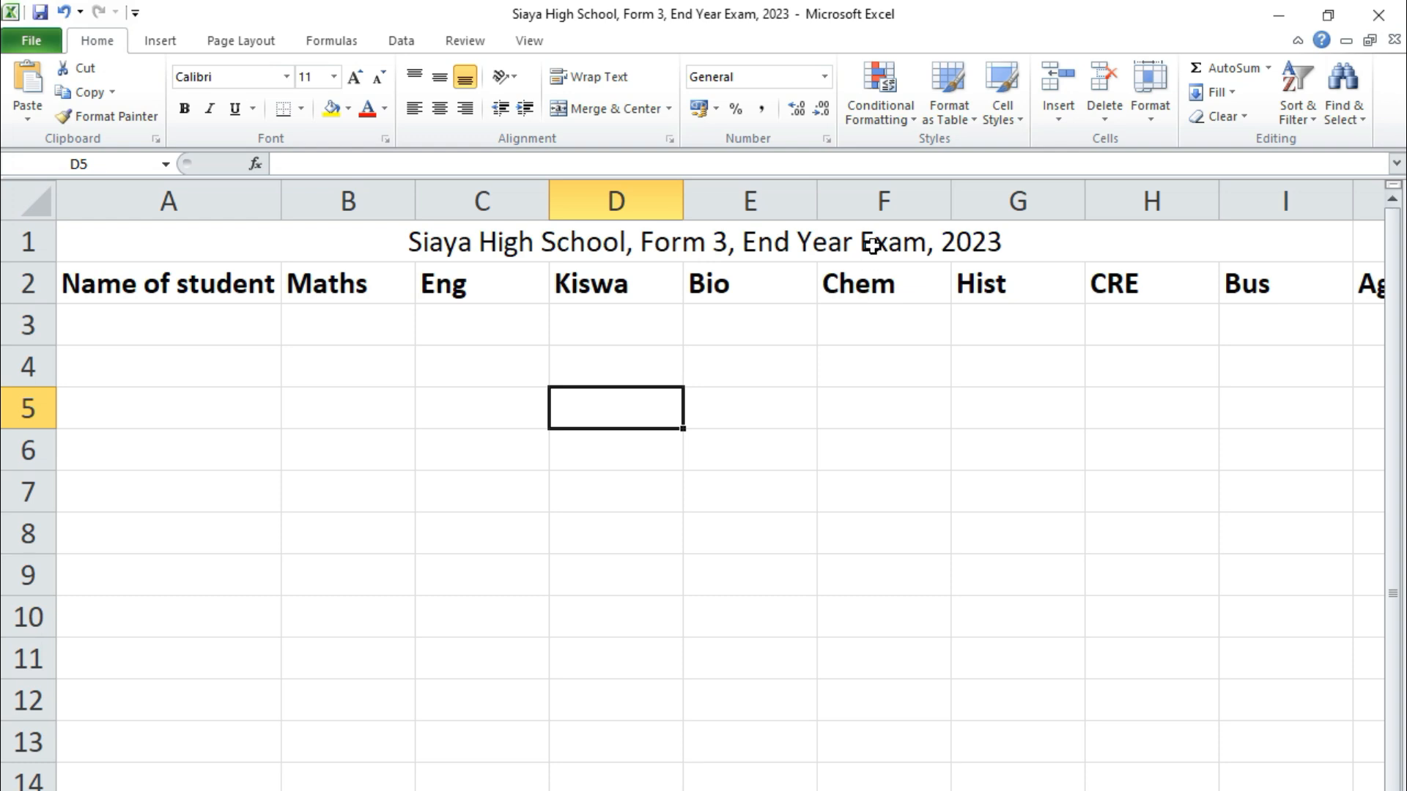
Narrow columns C through L, from Eng to Average, to fit their headings
drag(817, 201, 643, 205)
drag(549, 202, 513, 204)
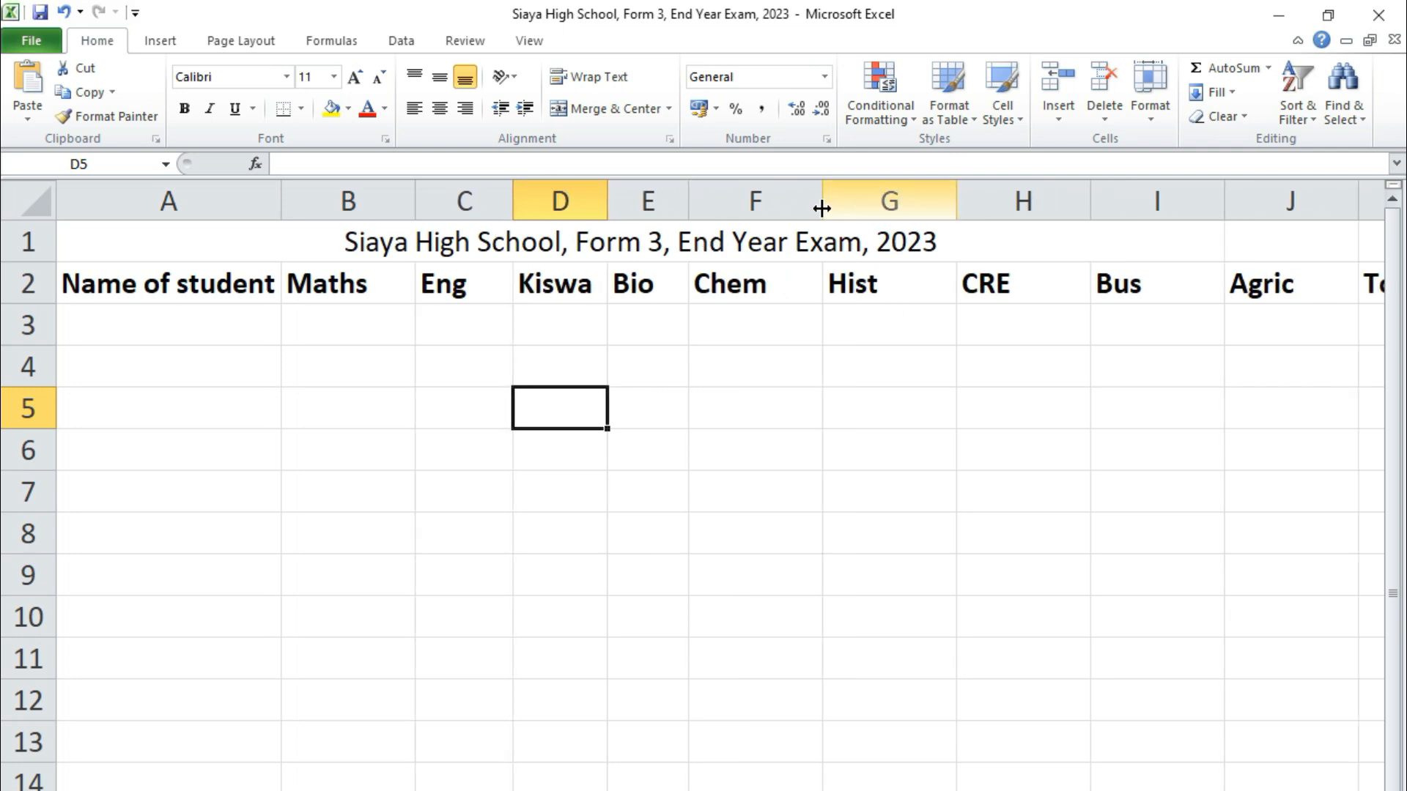
drag(820, 202, 775, 214)
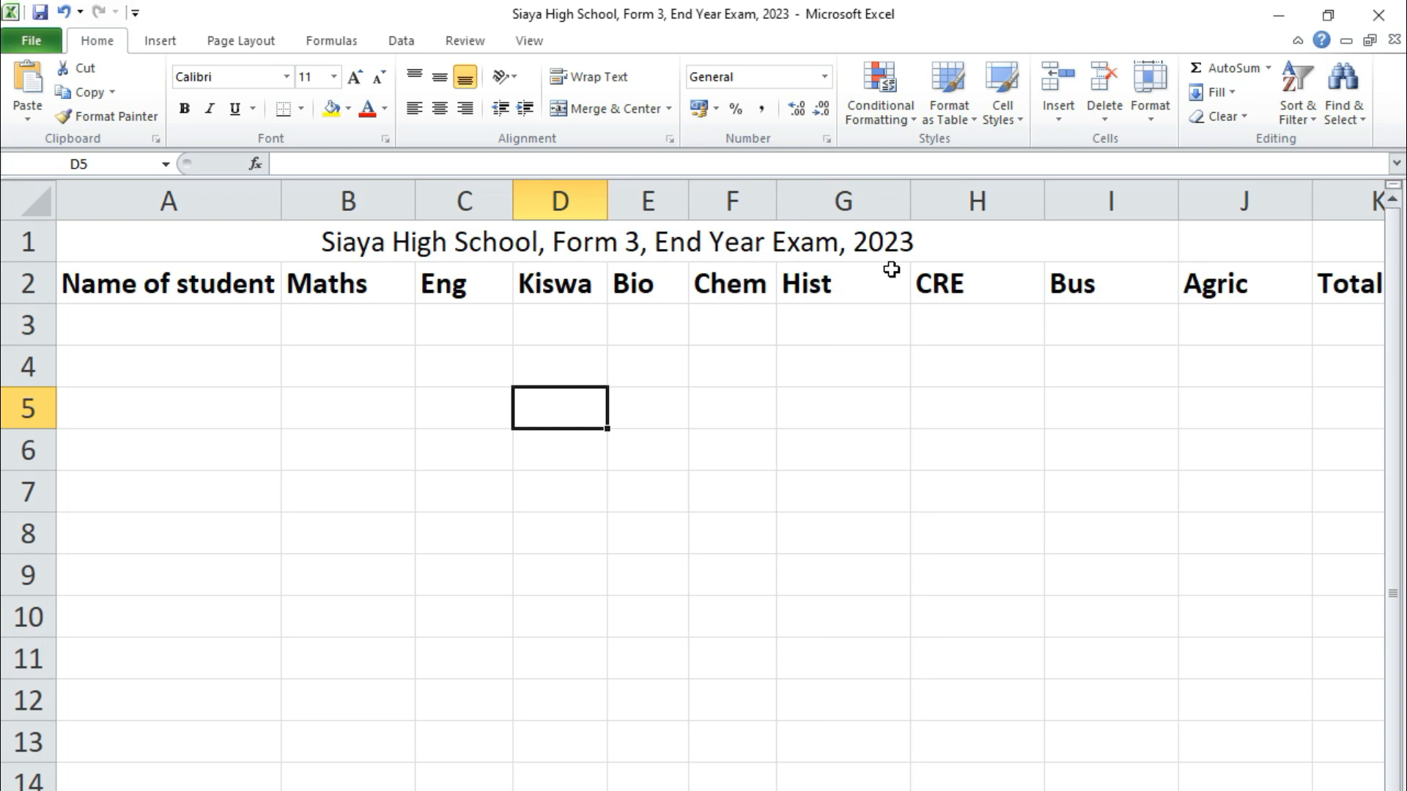
drag(910, 213, 853, 213)
drag(986, 201, 932, 207)
drag(1066, 197, 1004, 206)
drag(1136, 201, 1081, 216)
drag(1215, 206, 1162, 210)
drag(1292, 208, 1268, 220)
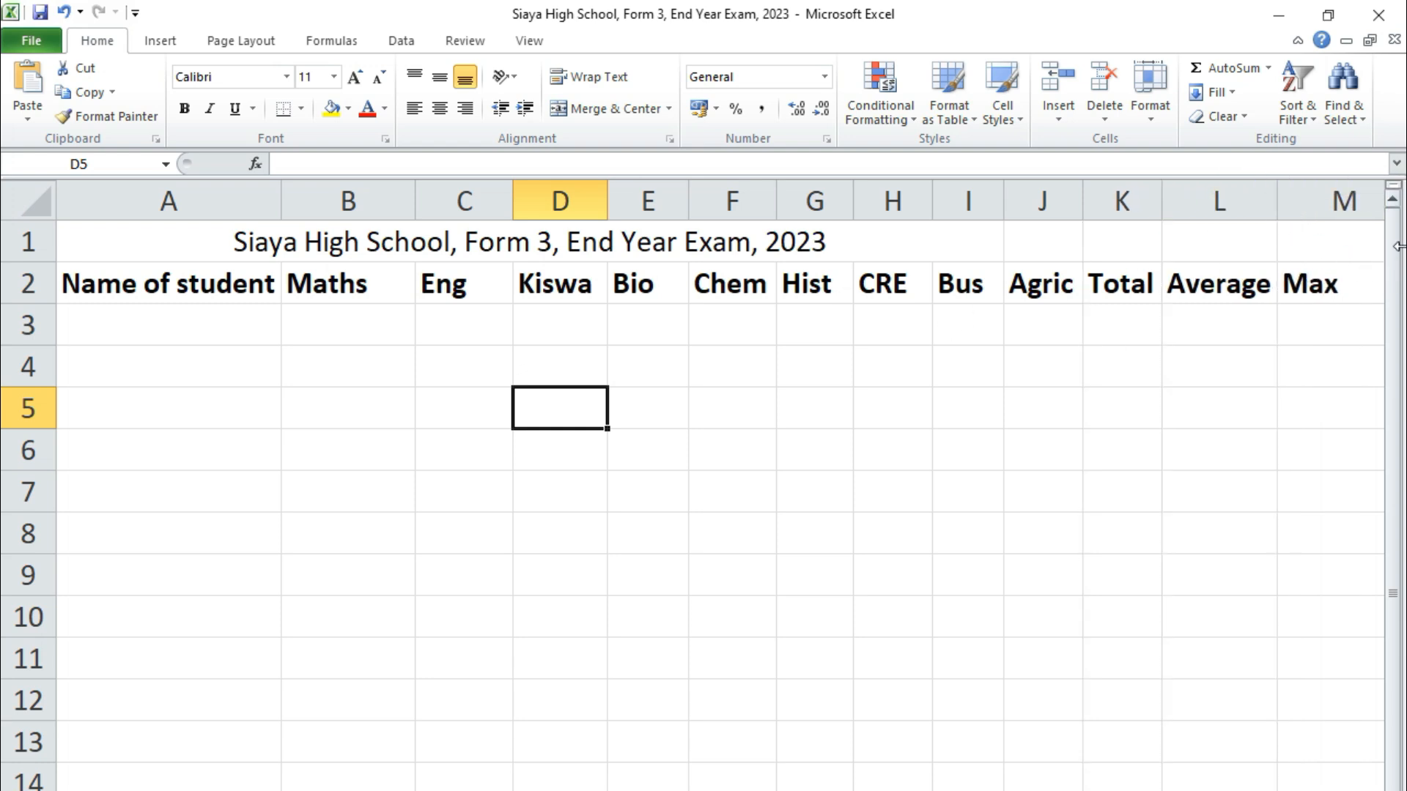
Enter the first four students' full names down column A below the heading
click(173, 330)
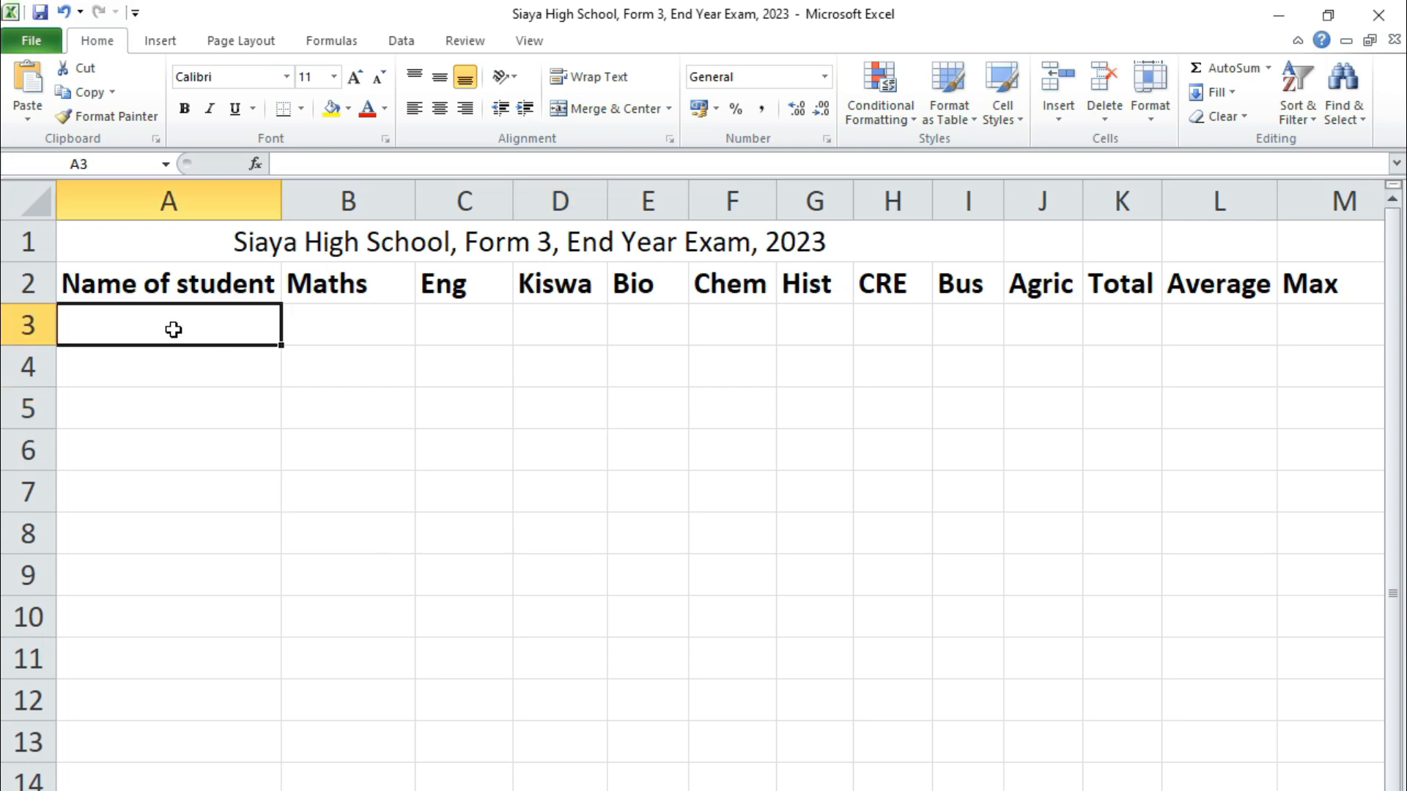
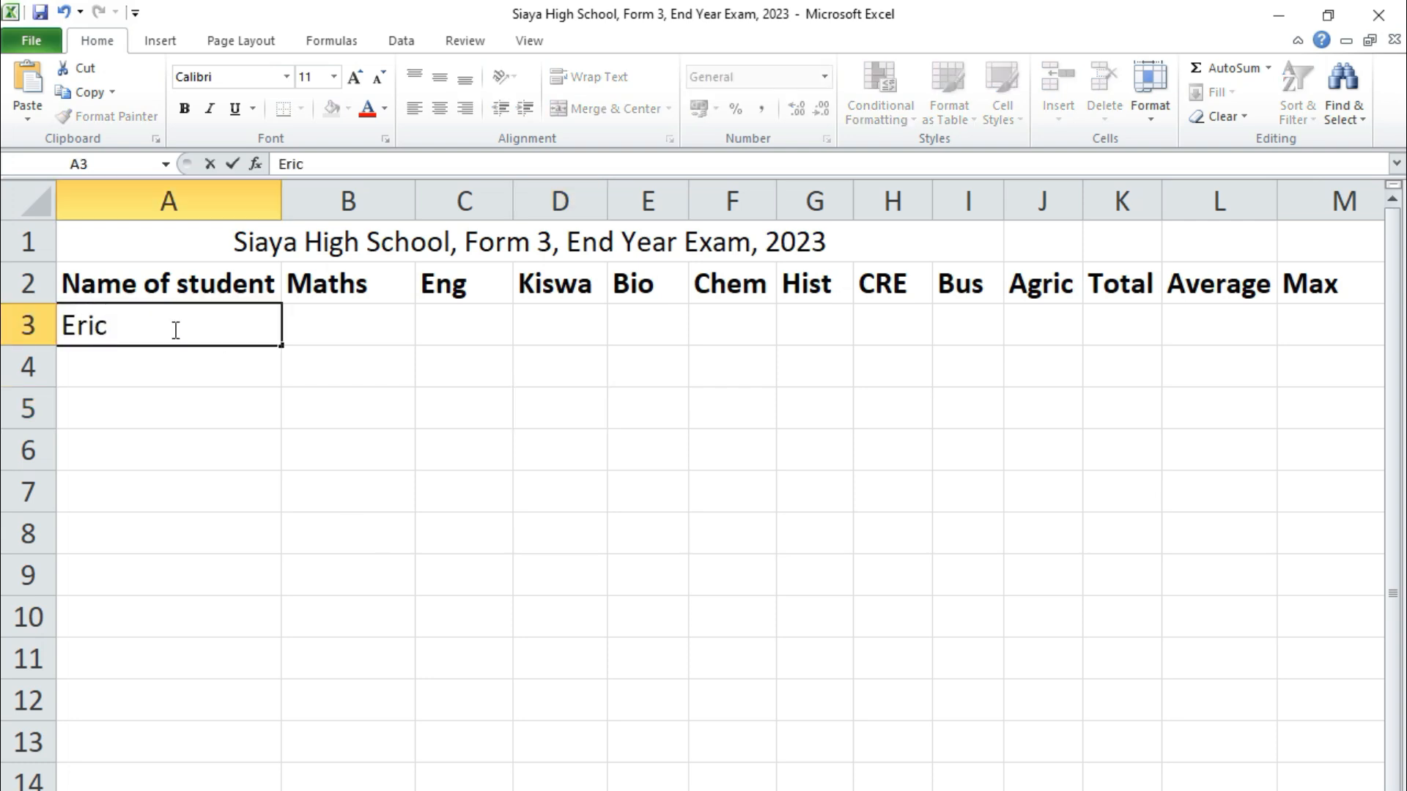
key(Return)
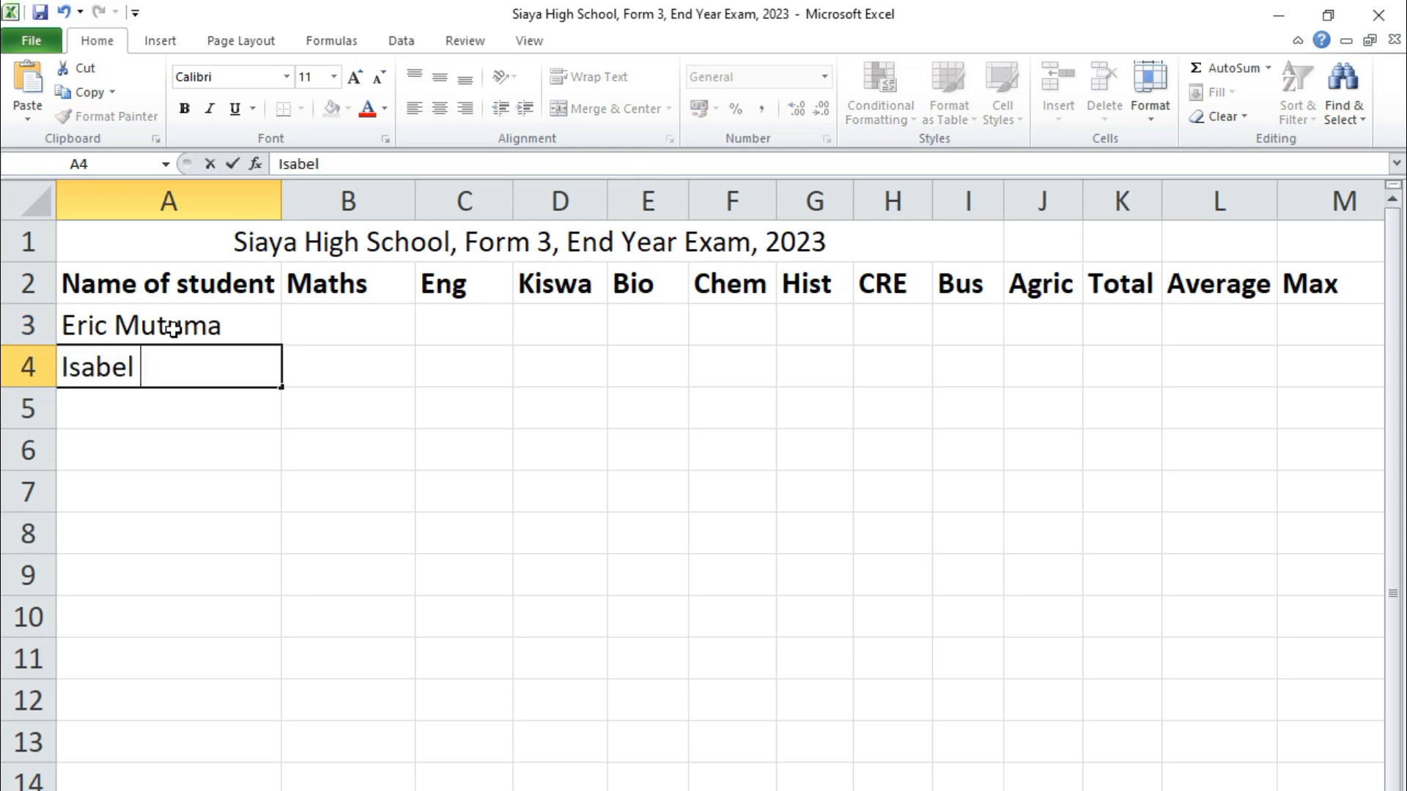
key(Return)
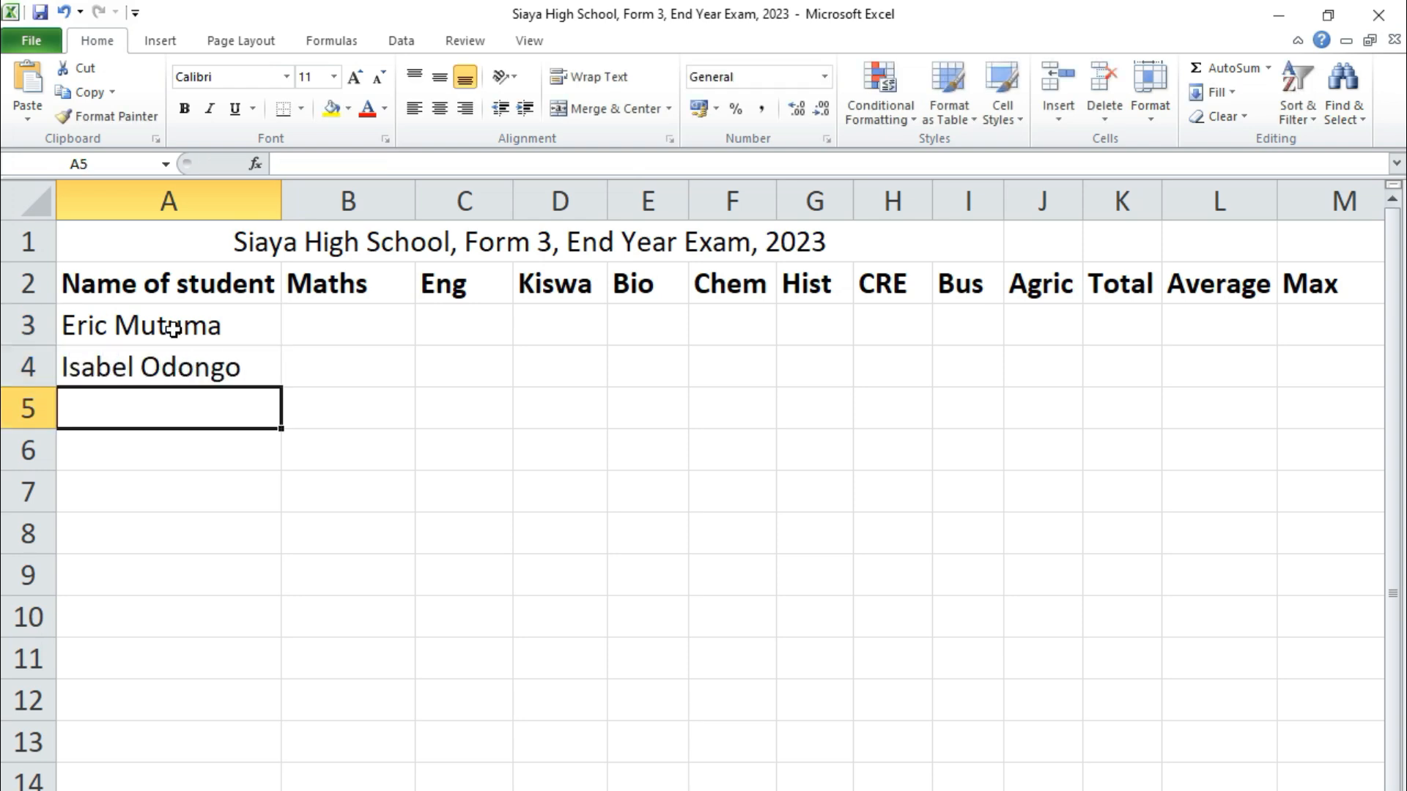
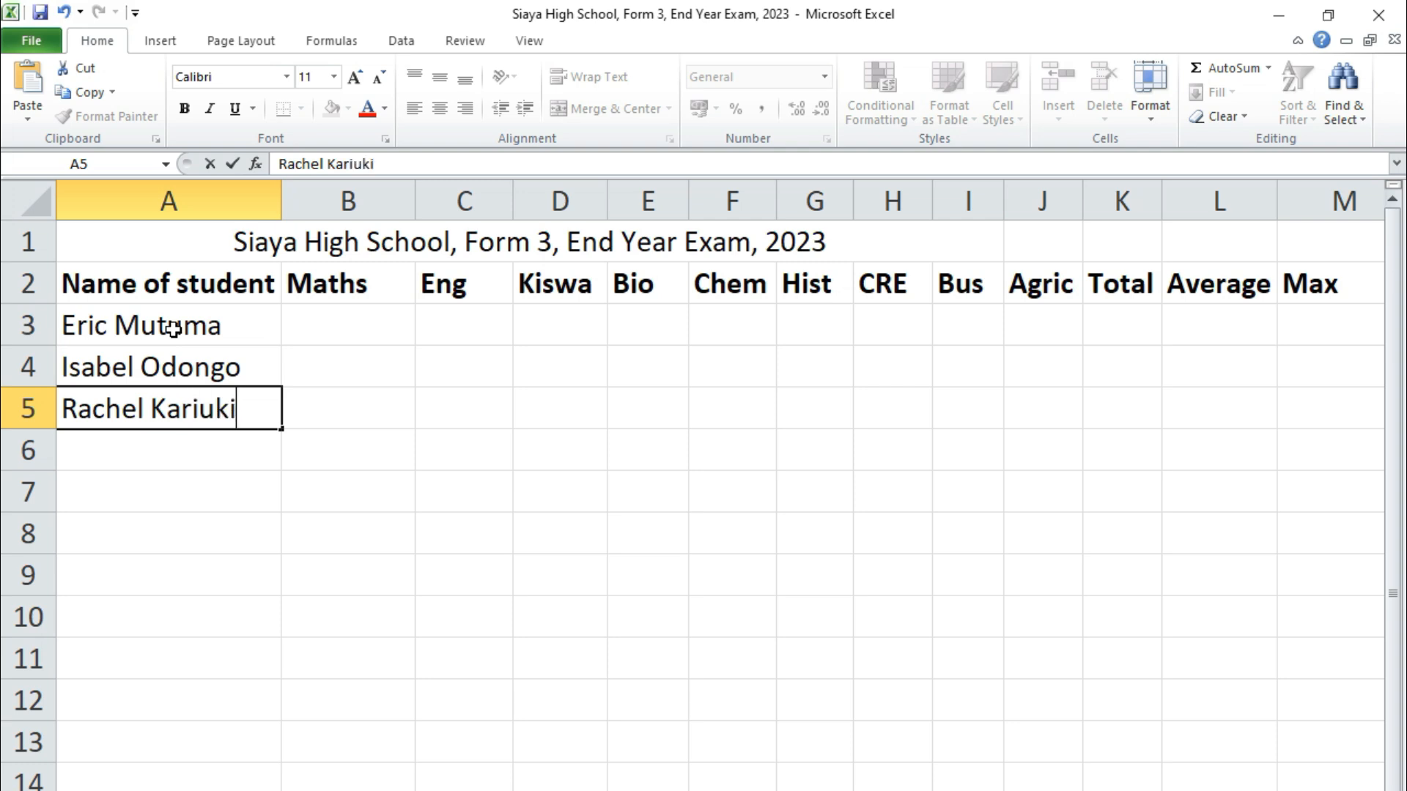
key(Return)
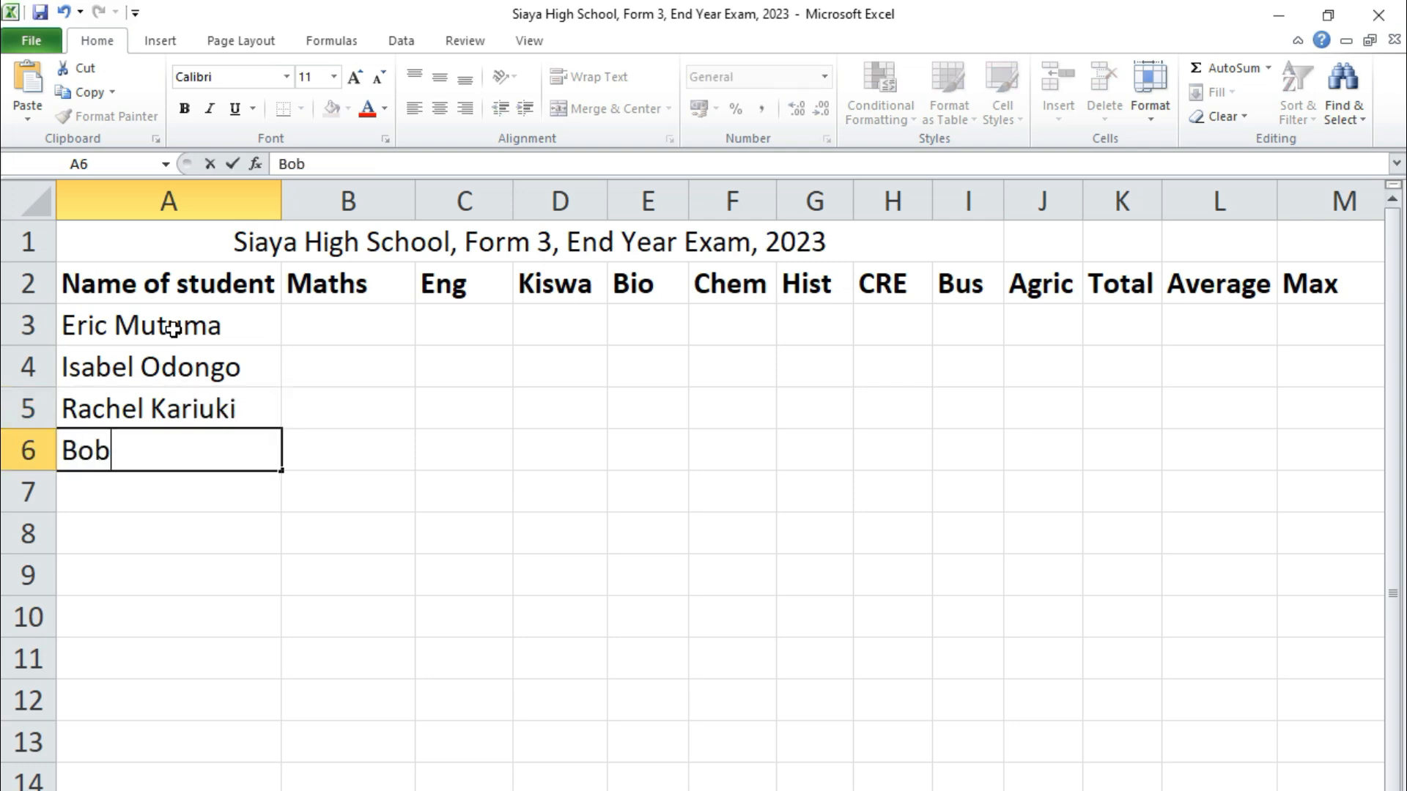
key(Return)
Enter four more students' full names down to row 10, fixing typos
text(math)
key(BackSpace)
key(BackSpace)
key(BackSpace)
key(BackSpace)
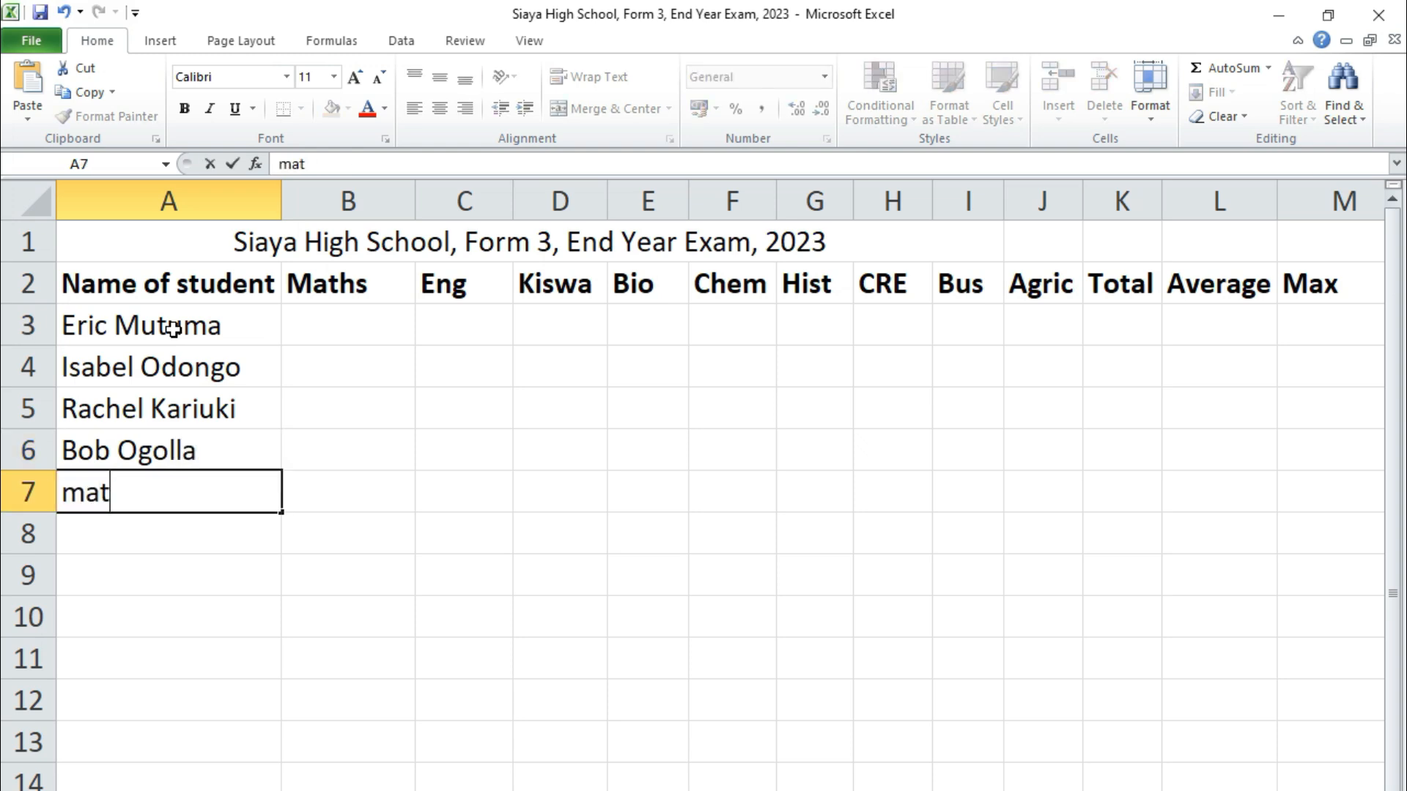
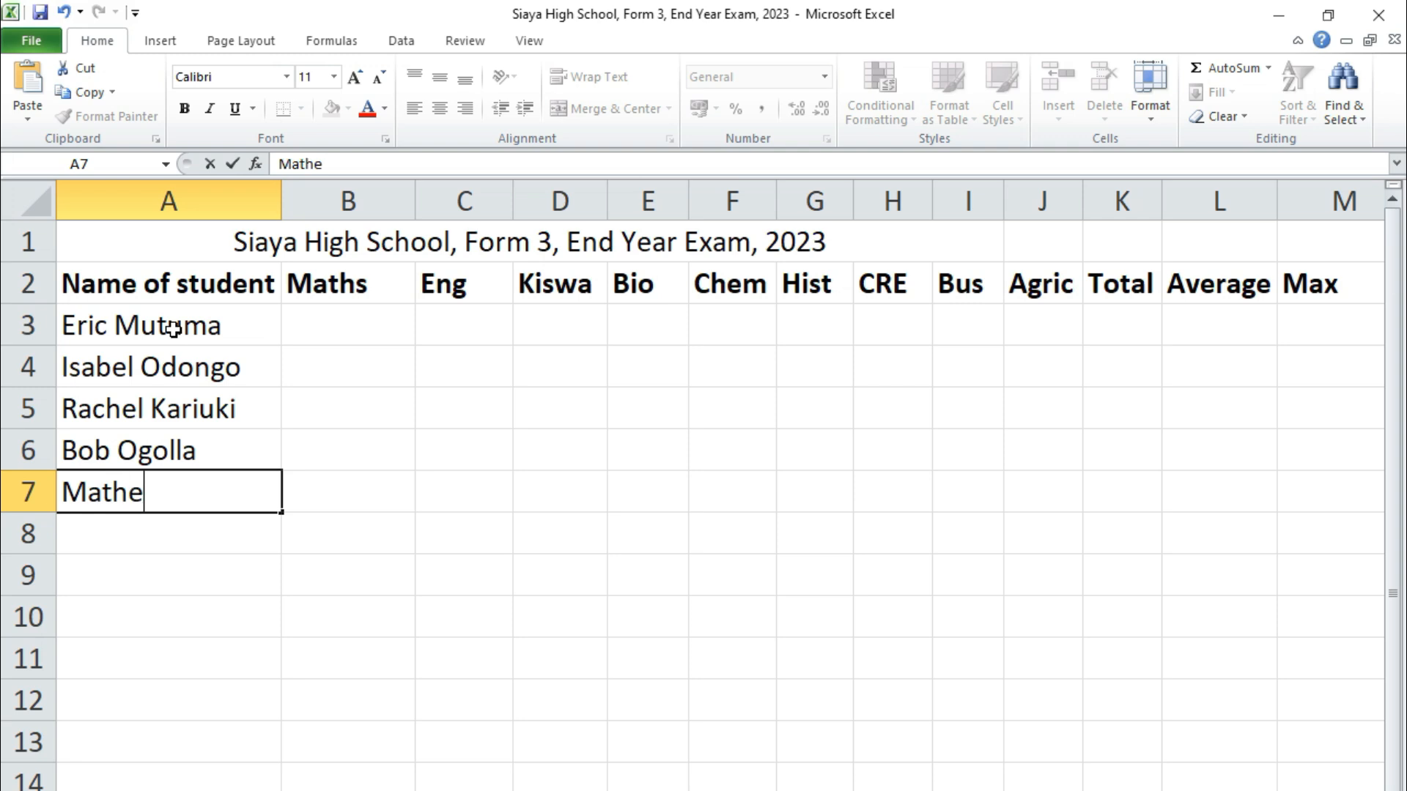
key(Return)
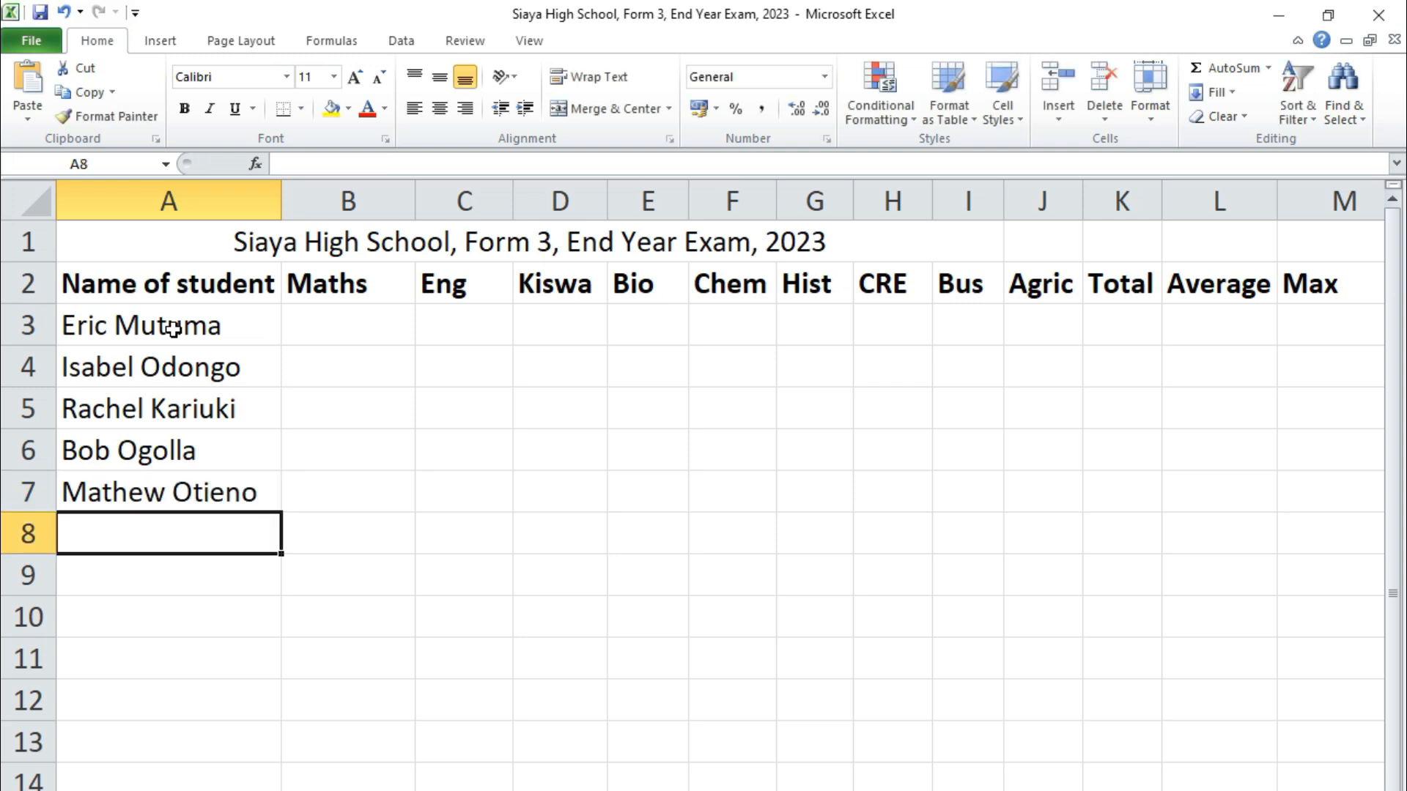
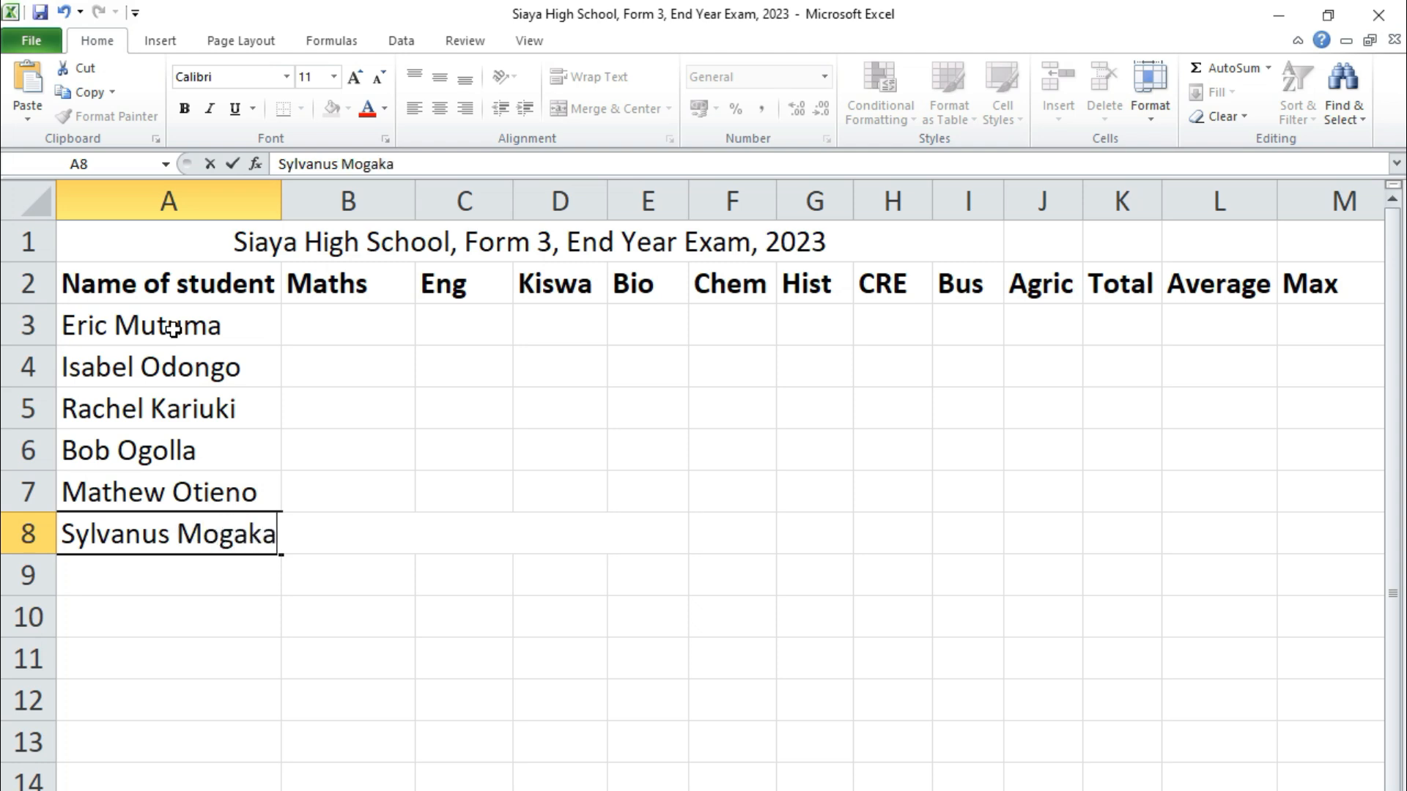
key(Return)
text(jac)
key(BackSpace)
key(BackSpace)
key(BackSpace)
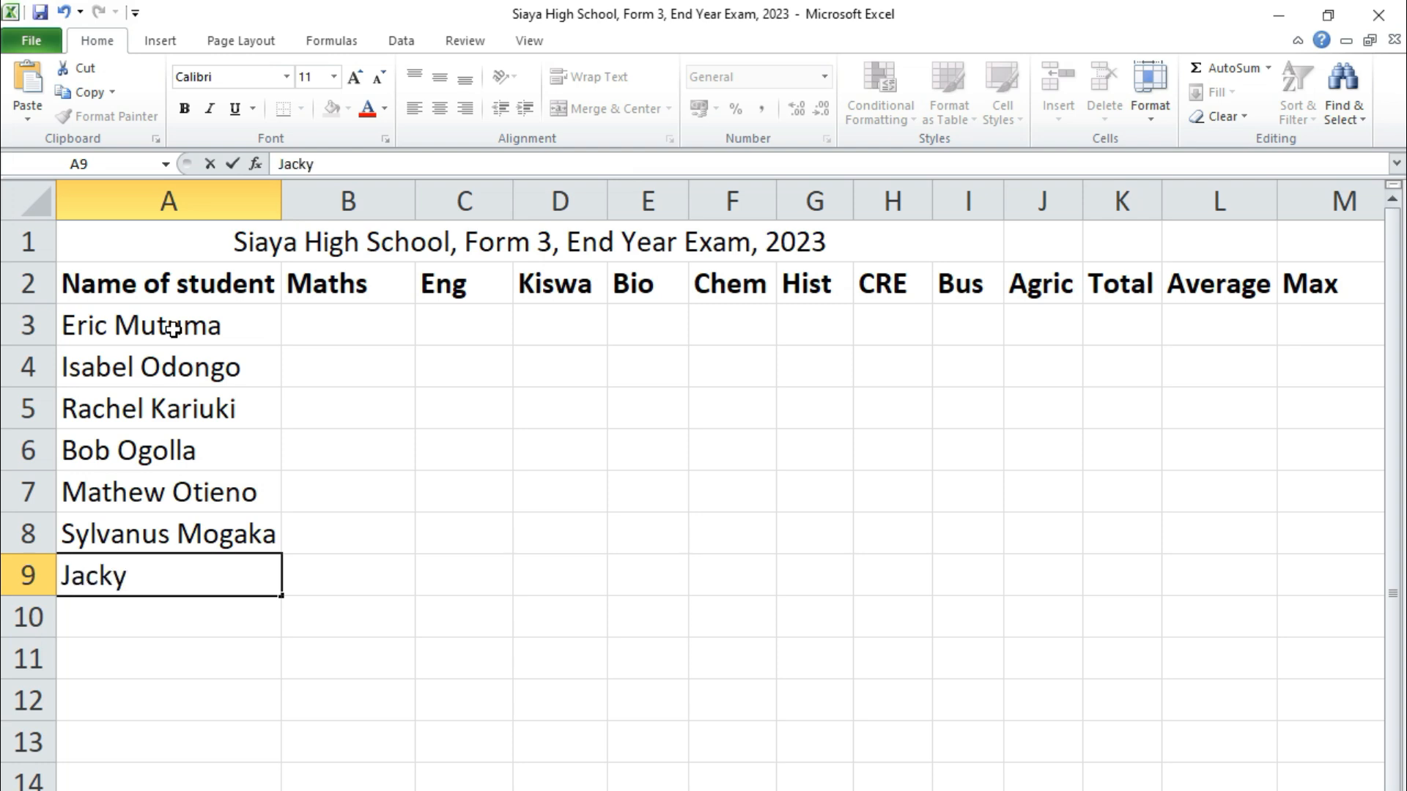
key(Return)
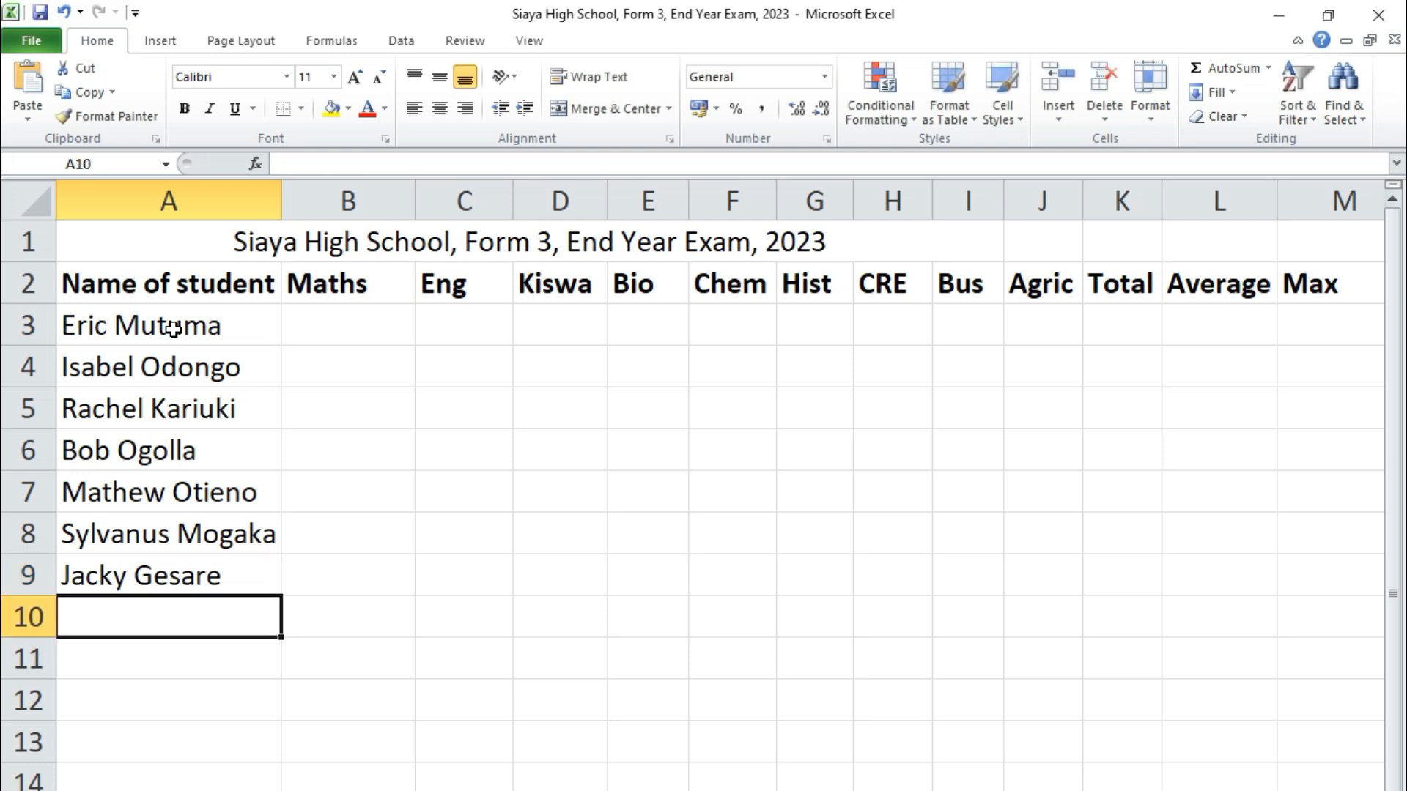
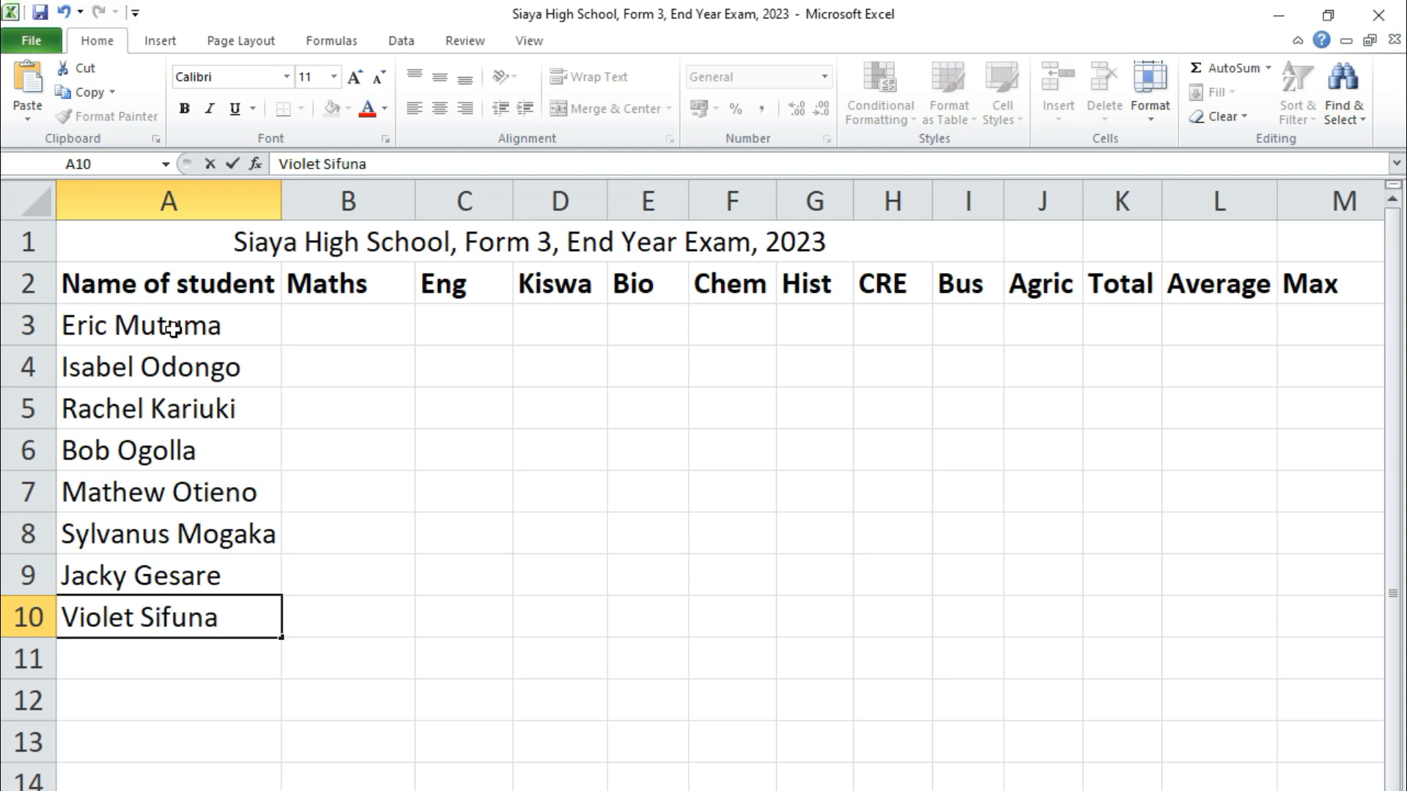
Enter marks 55, 66, 55, 44, 88, 55, 88, 77, 98 across B3:J3
click(364, 333)
text(55)
key(Tab)
text(66)
key(Tab)
text(55)
key(Tab)
text(44)
key(Tab)
text(88)
key(Tab)
text(55)
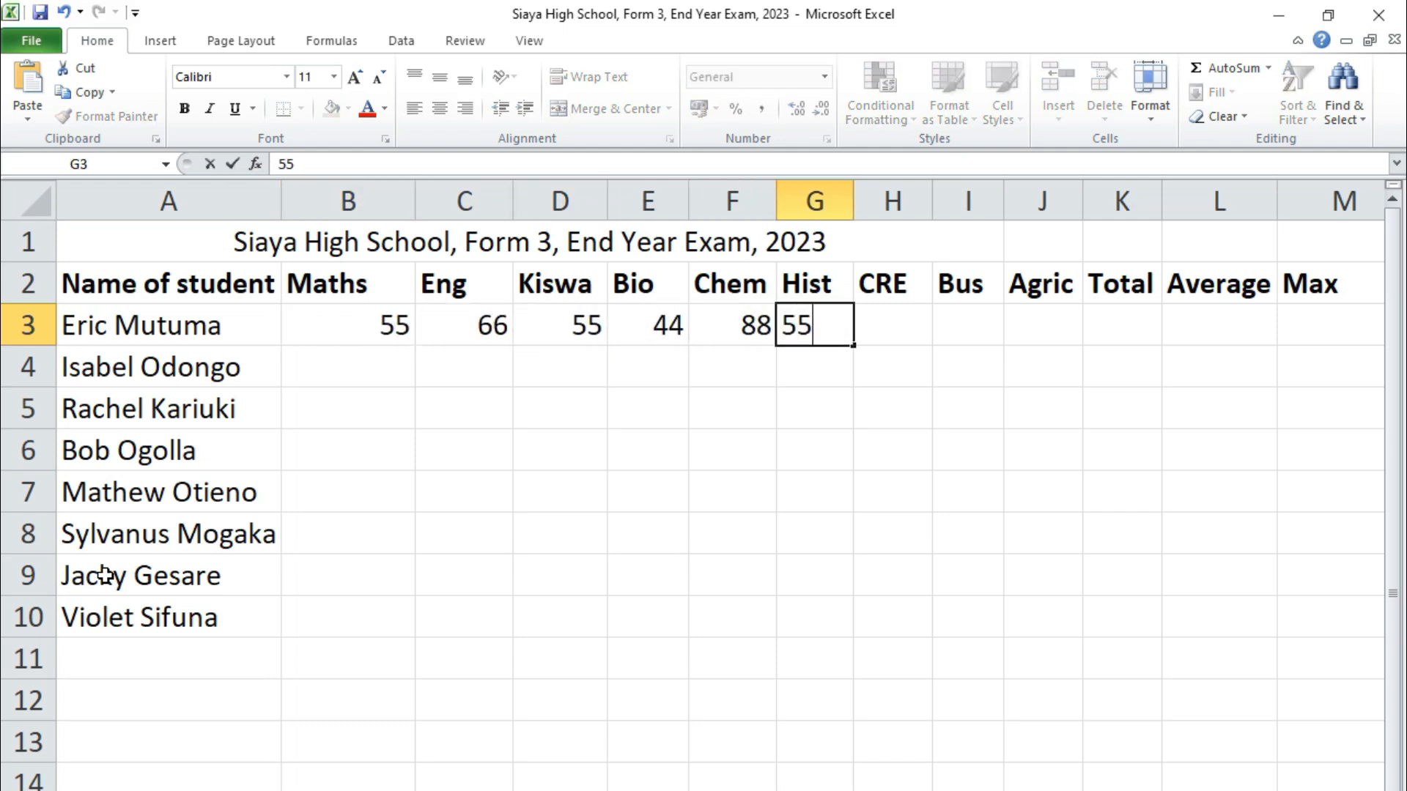
key(Tab)
text(88)
key(Tab)
text(77)
key(Tab)
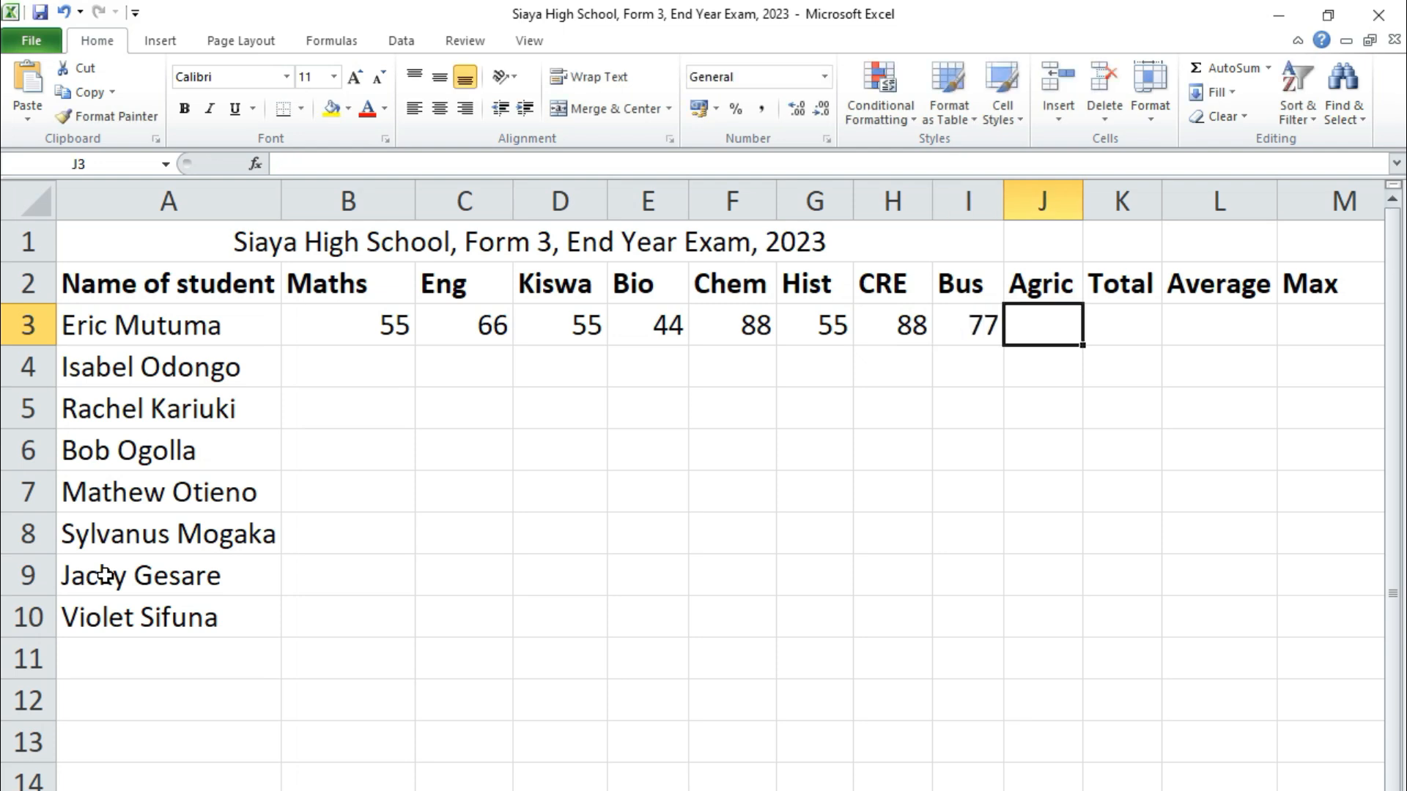
text(98)
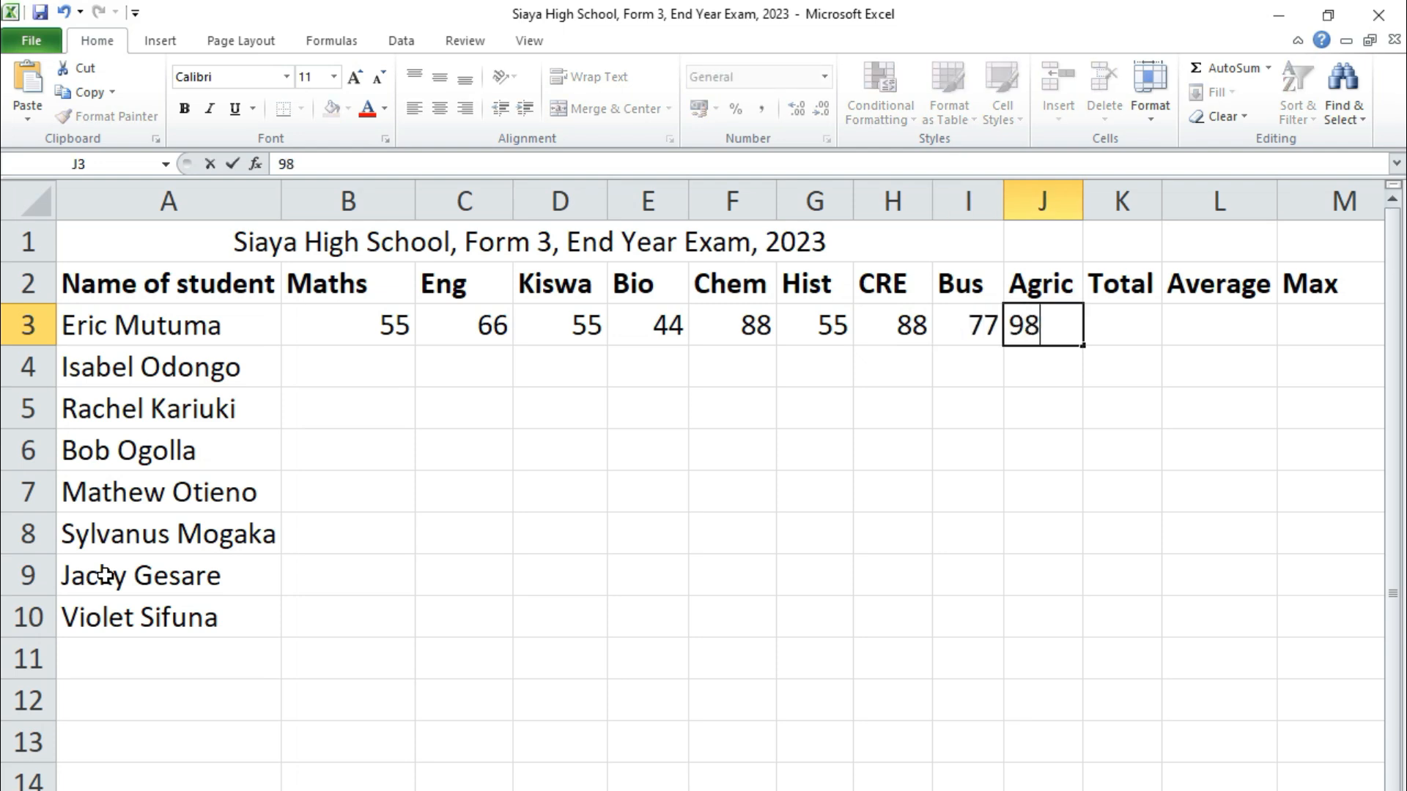
click(517, 489)
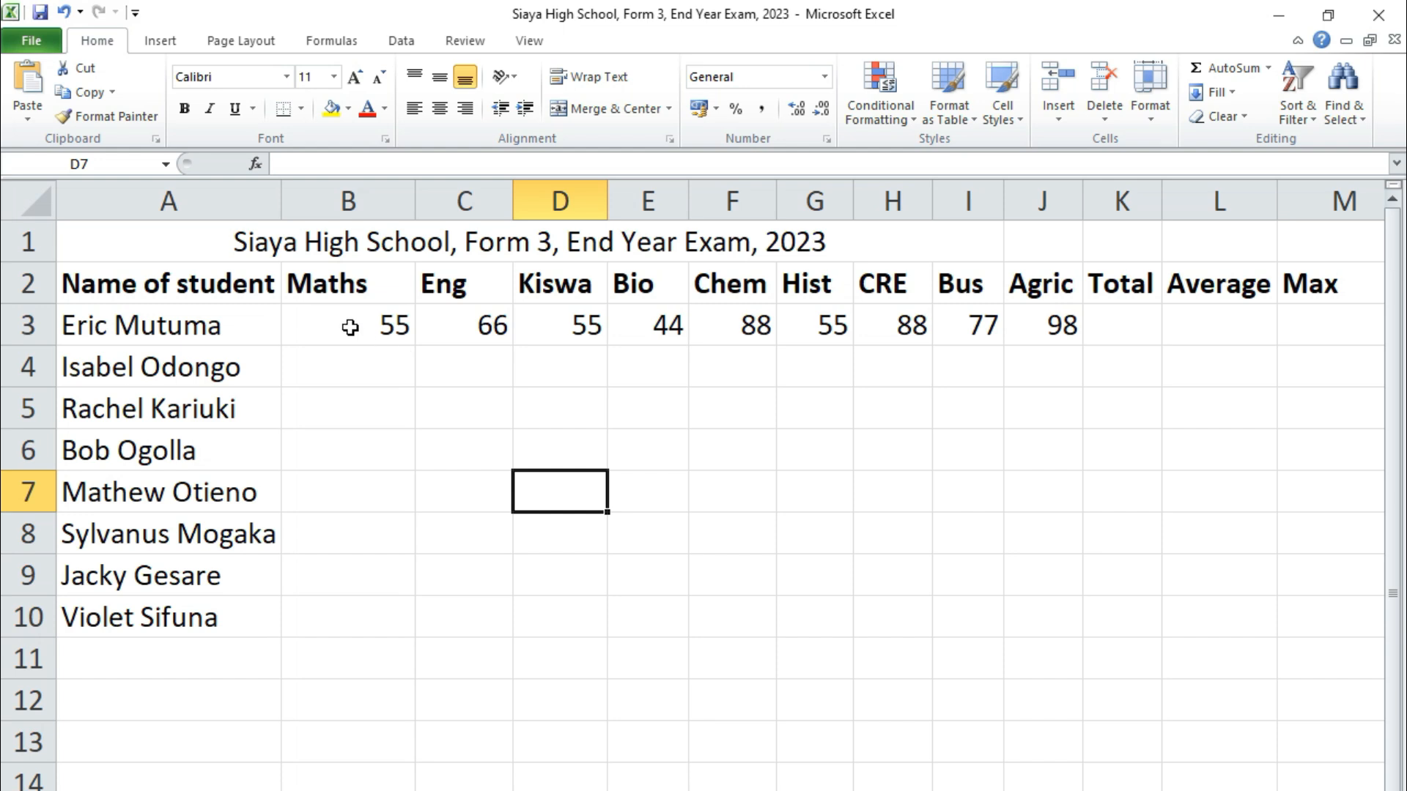
Centre-align the marks range B3:M11
drag(350, 320, 1145, 667)
click(439, 110)
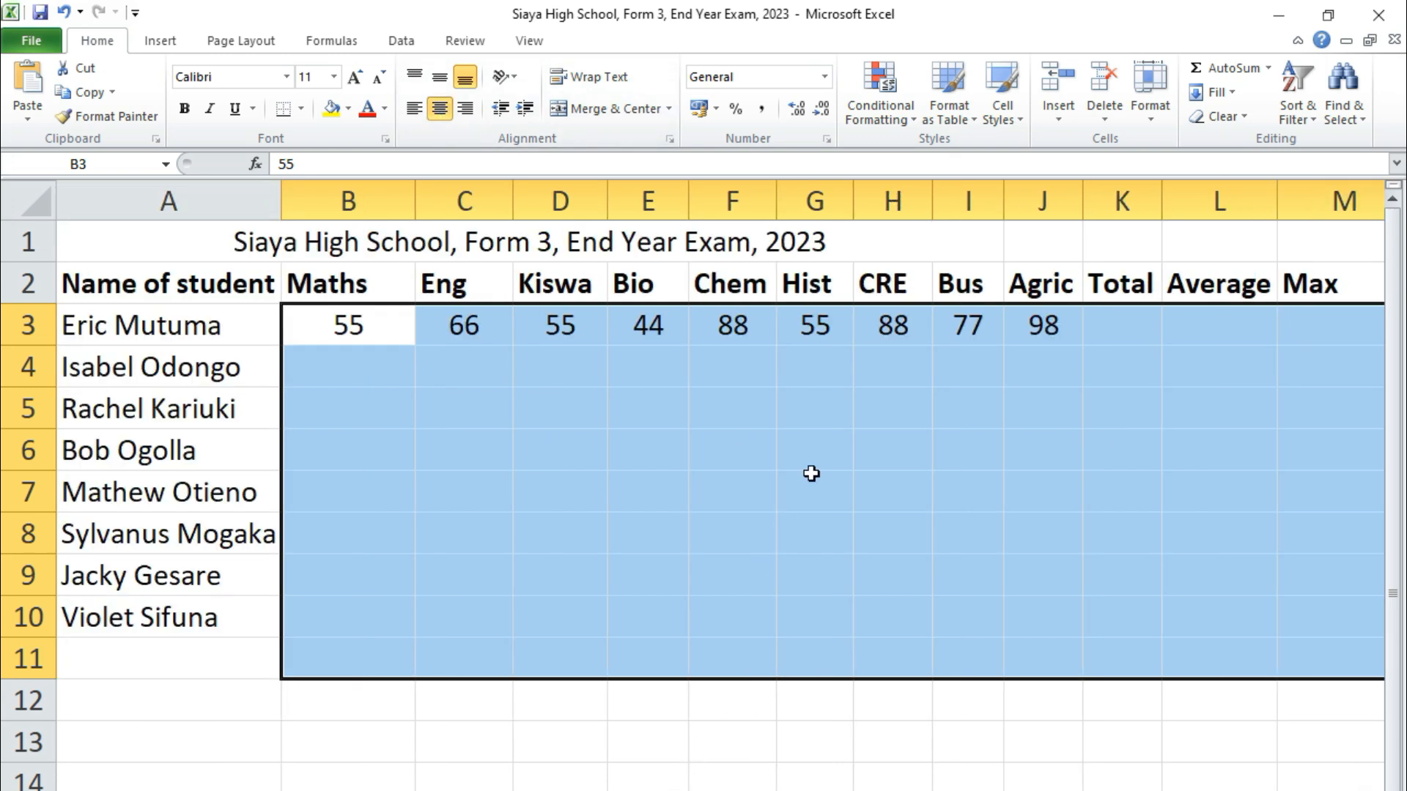
click(766, 471)
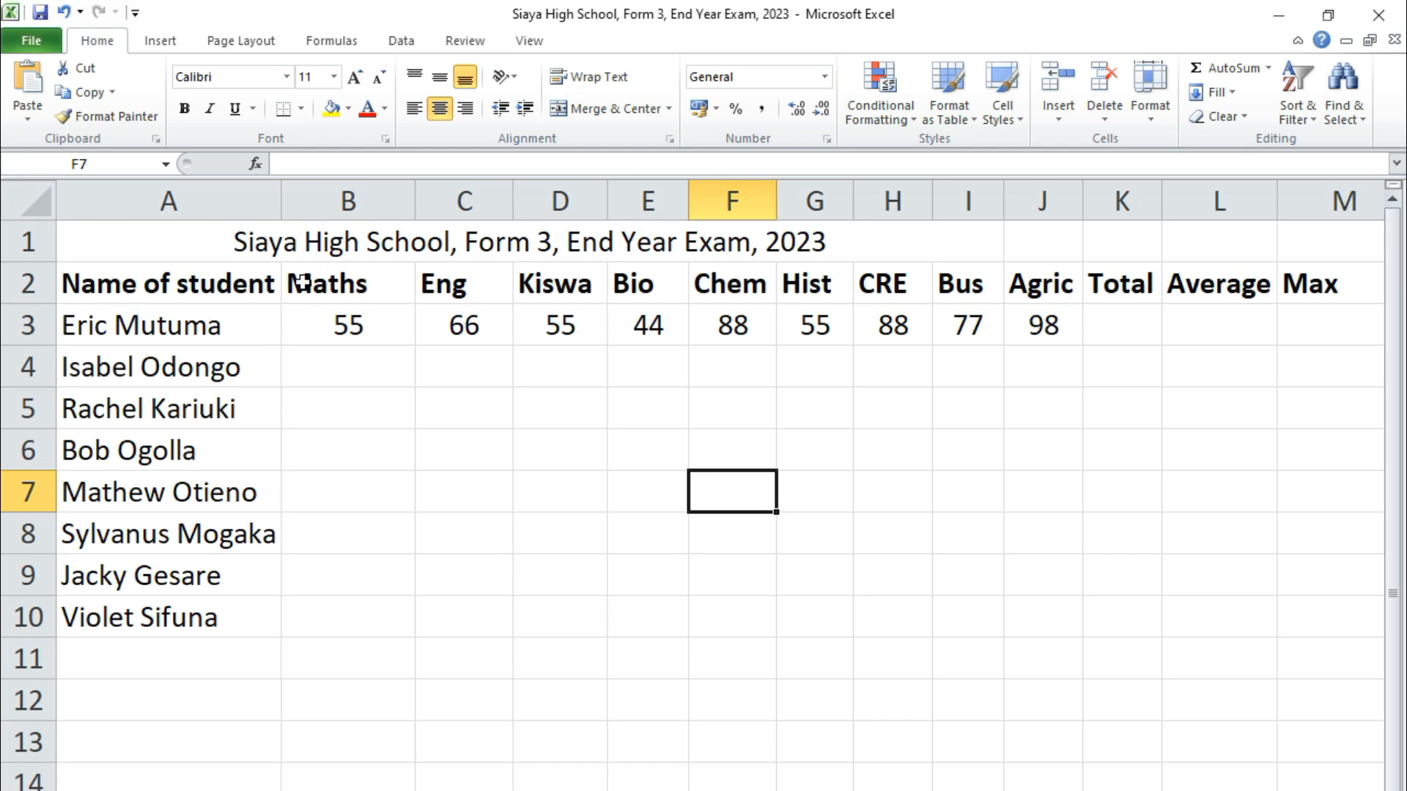
Centre-align the row 2 headings from Maths through Grade
drag(308, 278, 1209, 301)
click(440, 108)
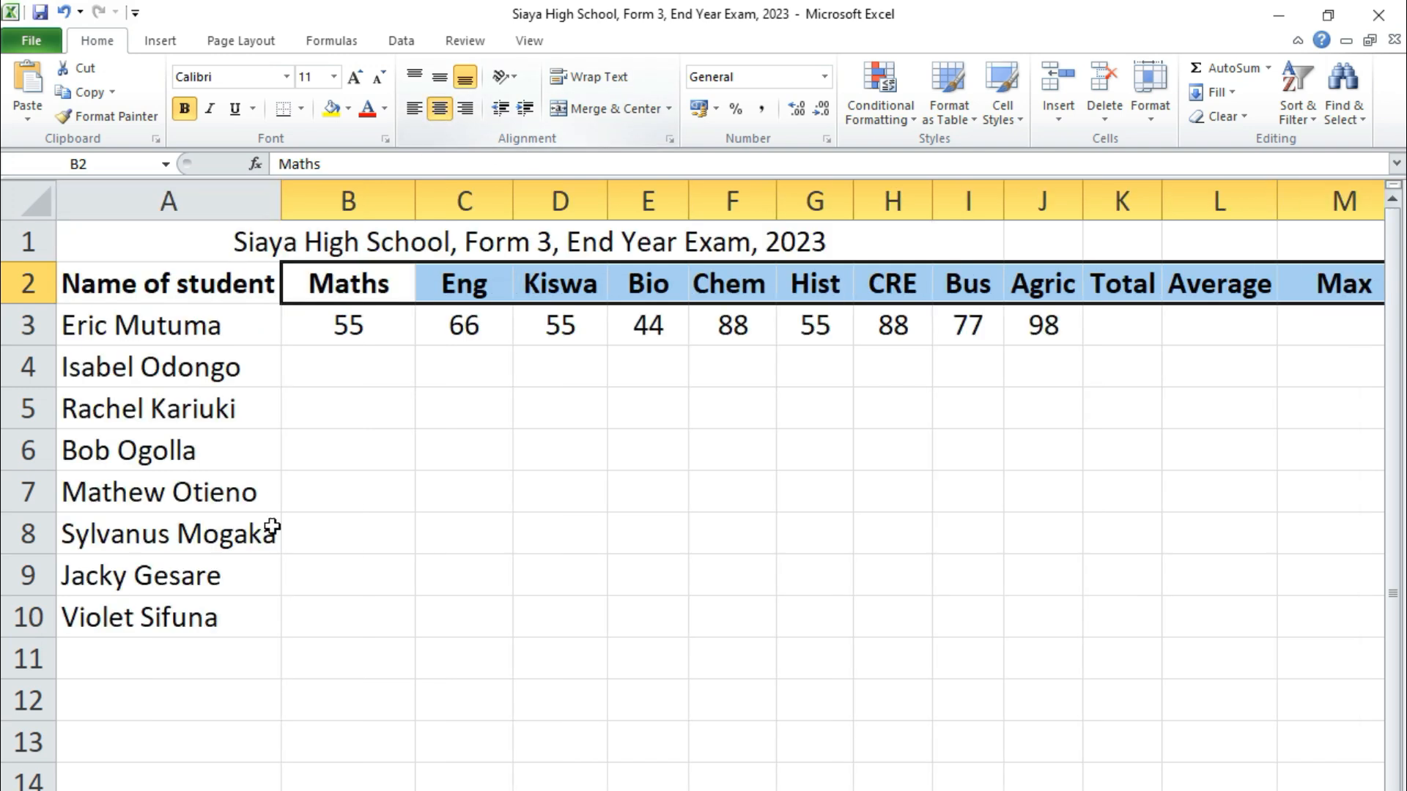
click(657, 669)
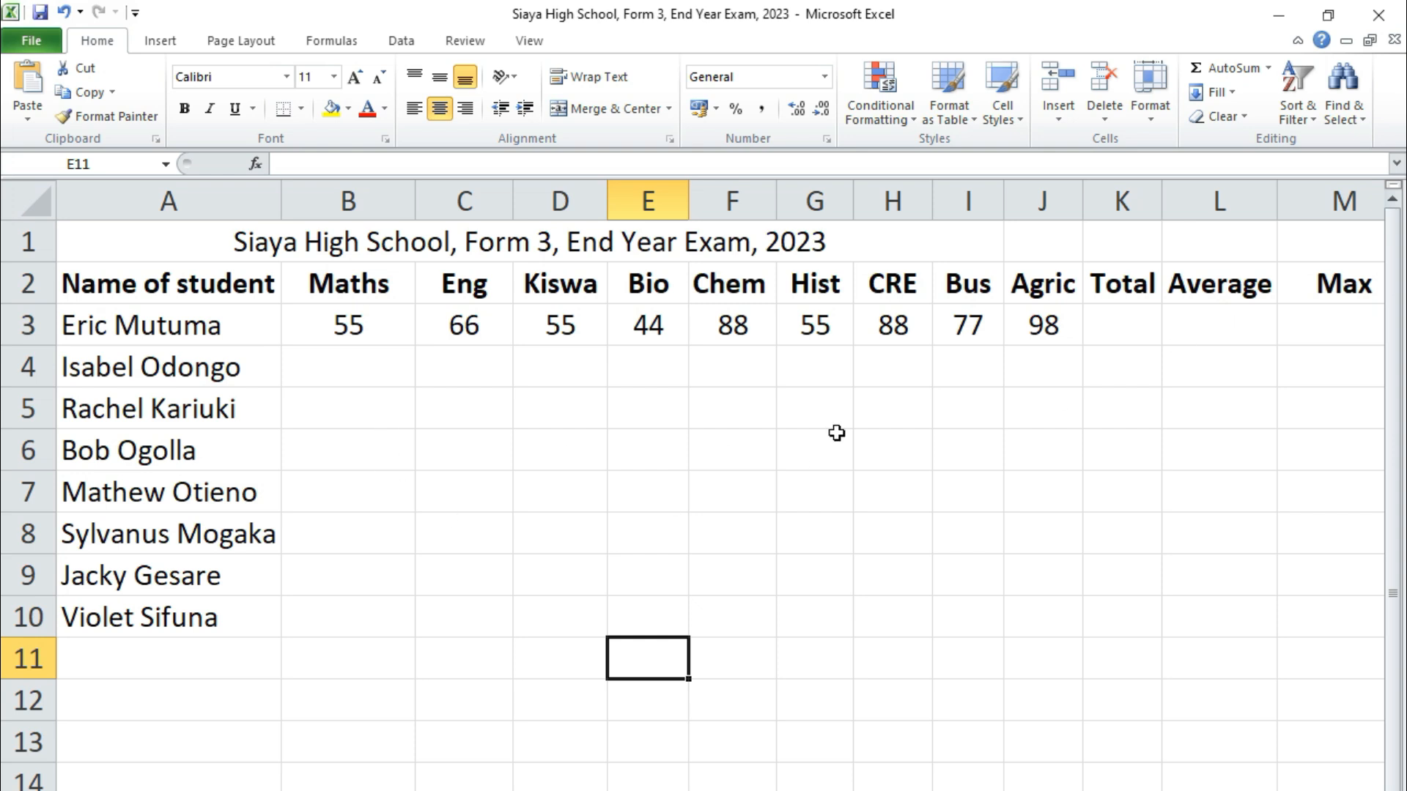
Copy the row 3 Kiswa-to-Agric marks into row 4 starting at C4
drag(572, 323, 1014, 325)
key(ctrl+c)
click(460, 364)
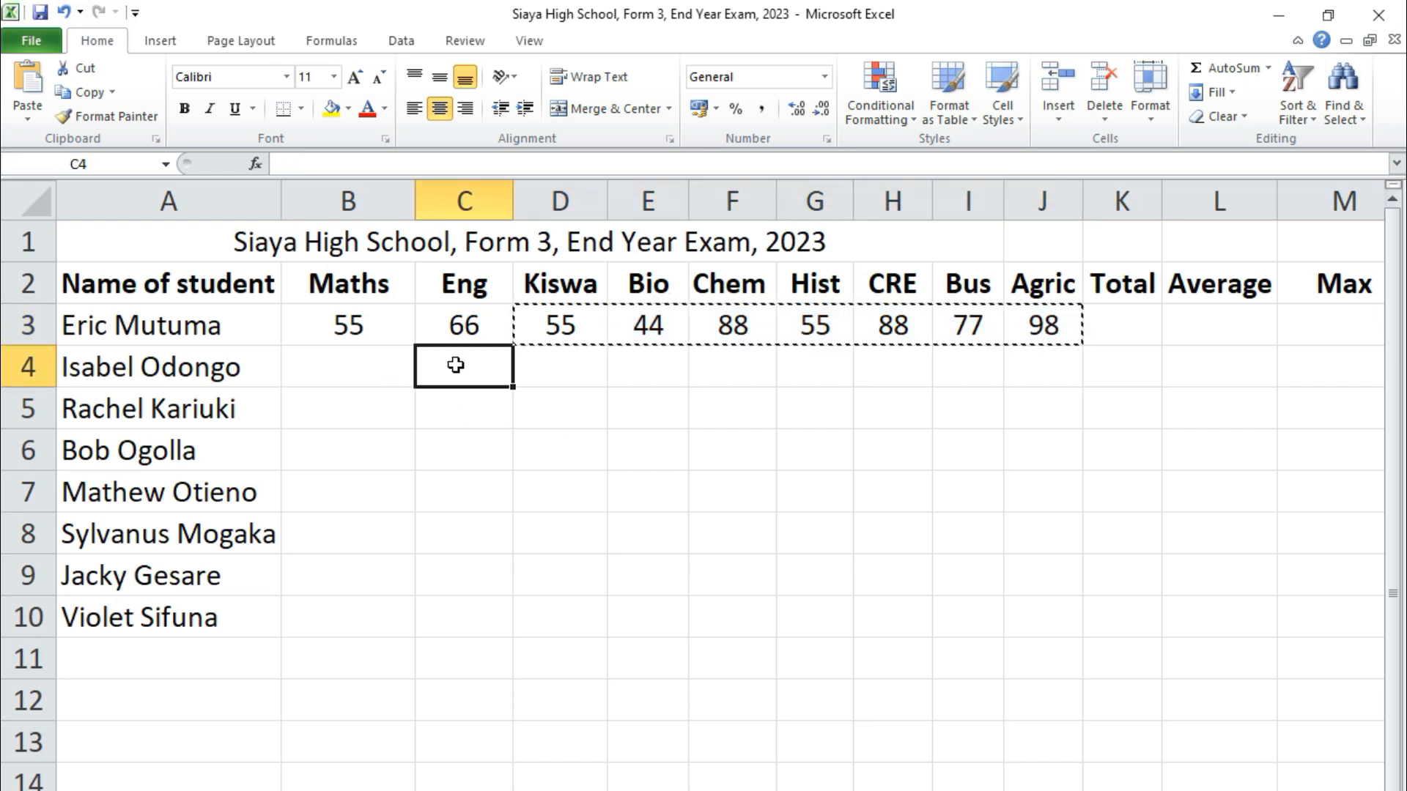
key(ctrl+v)
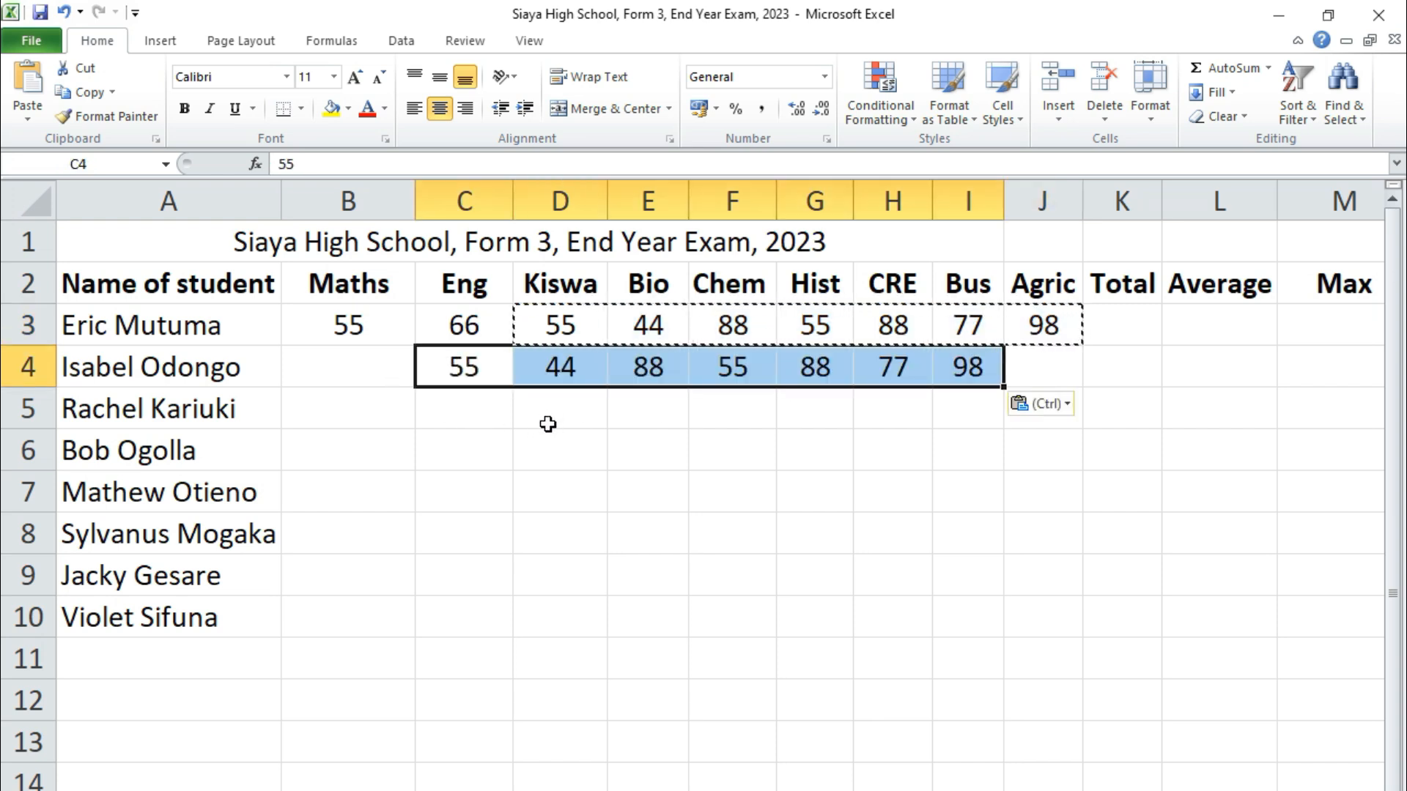
click(470, 457)
key(ctrl)
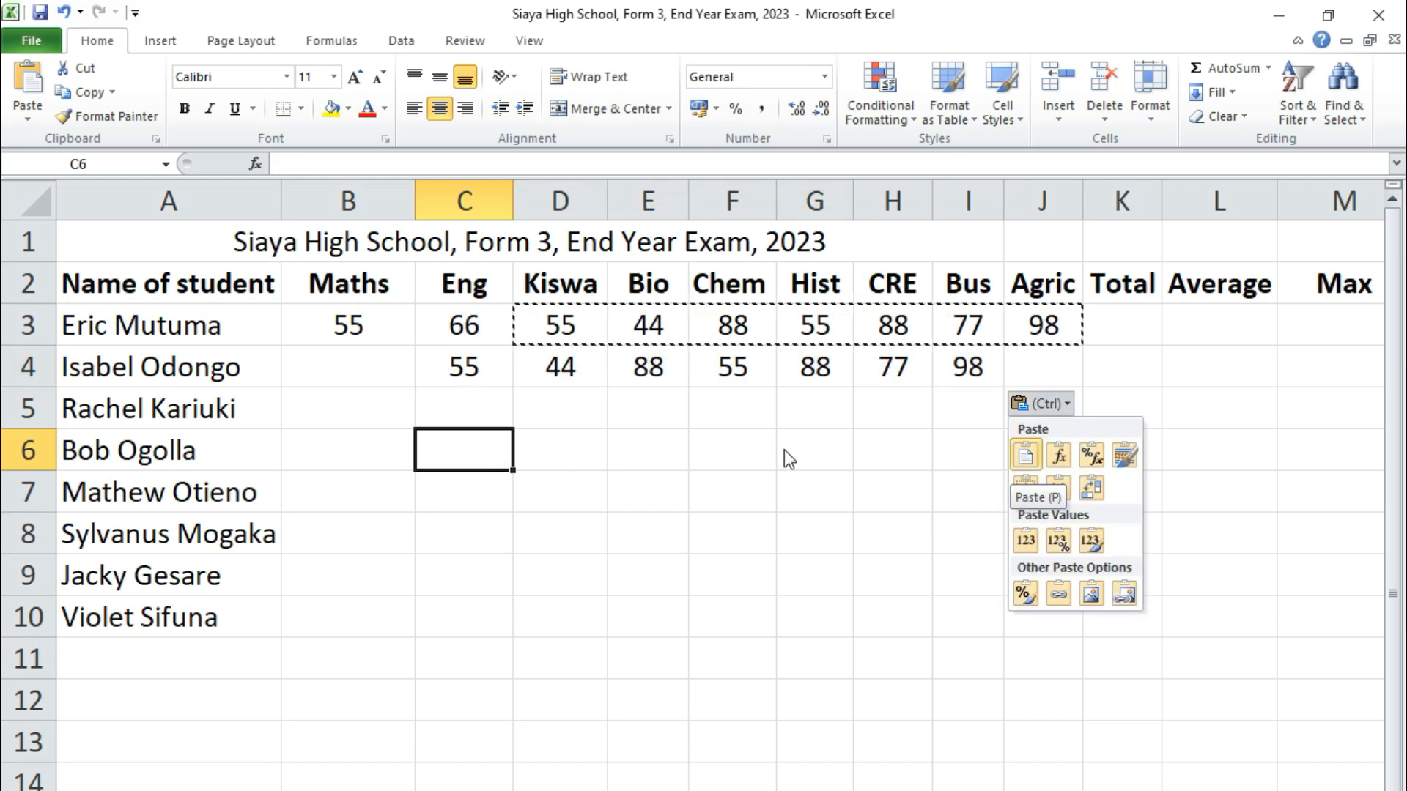
click(480, 361)
Copy the row 3 Eng-to-Hist marks into row 5 starting at D5
click(475, 322)
drag(474, 322, 815, 326)
key(ctrl+c)
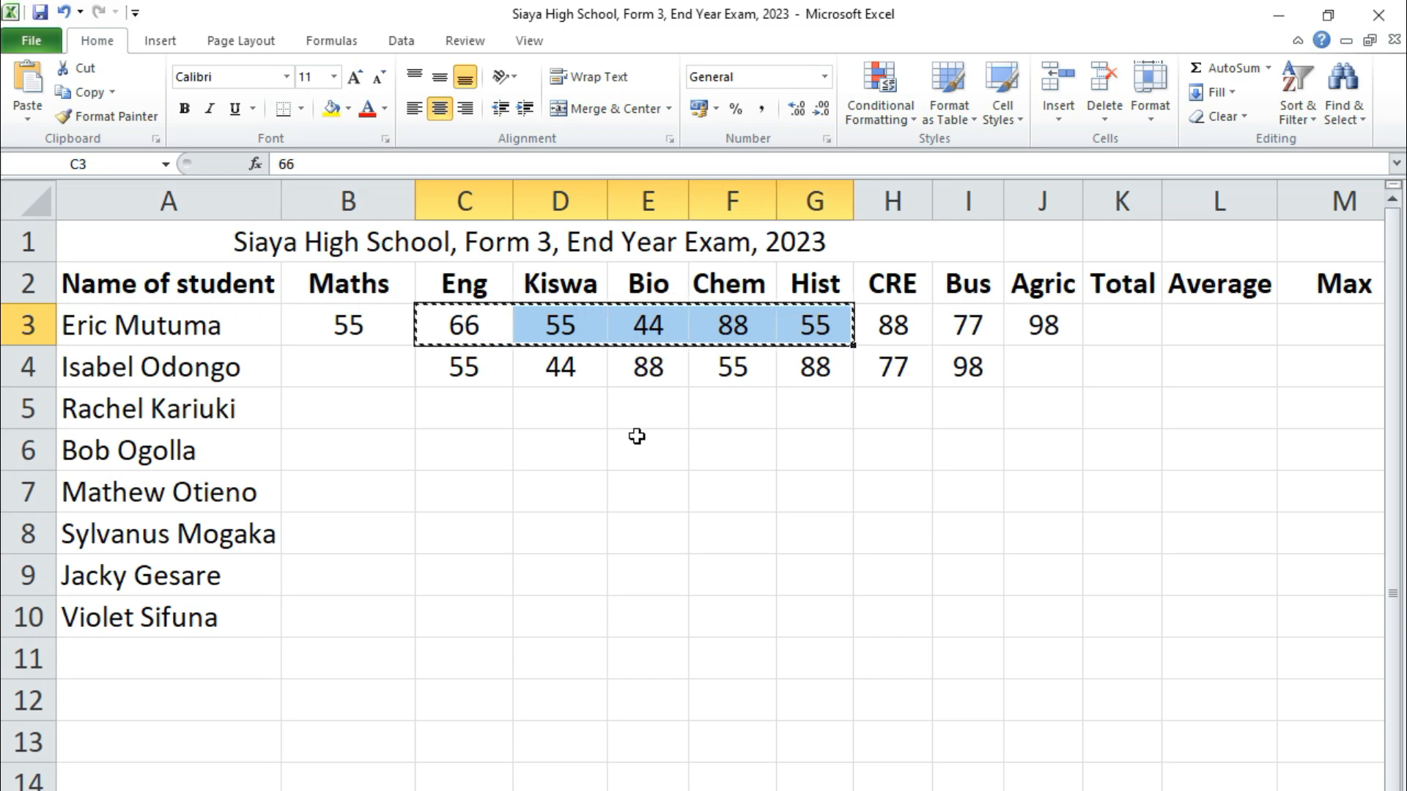
click(551, 412)
key(ctrl+v)
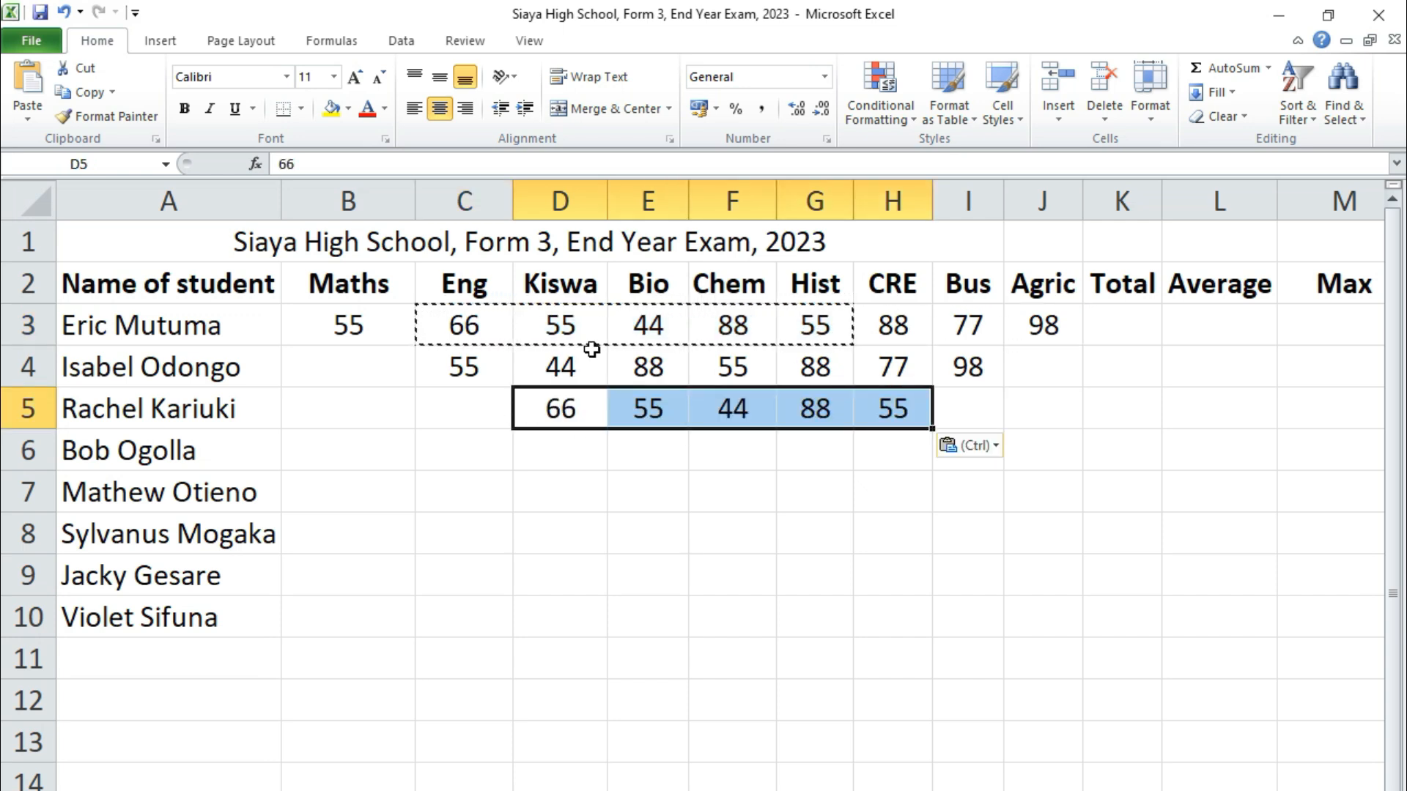
Fill C6:H6 and E7:G7 with mark runs copied from rows 3 and 4
drag(637, 367, 793, 375)
key(ctrl+c)
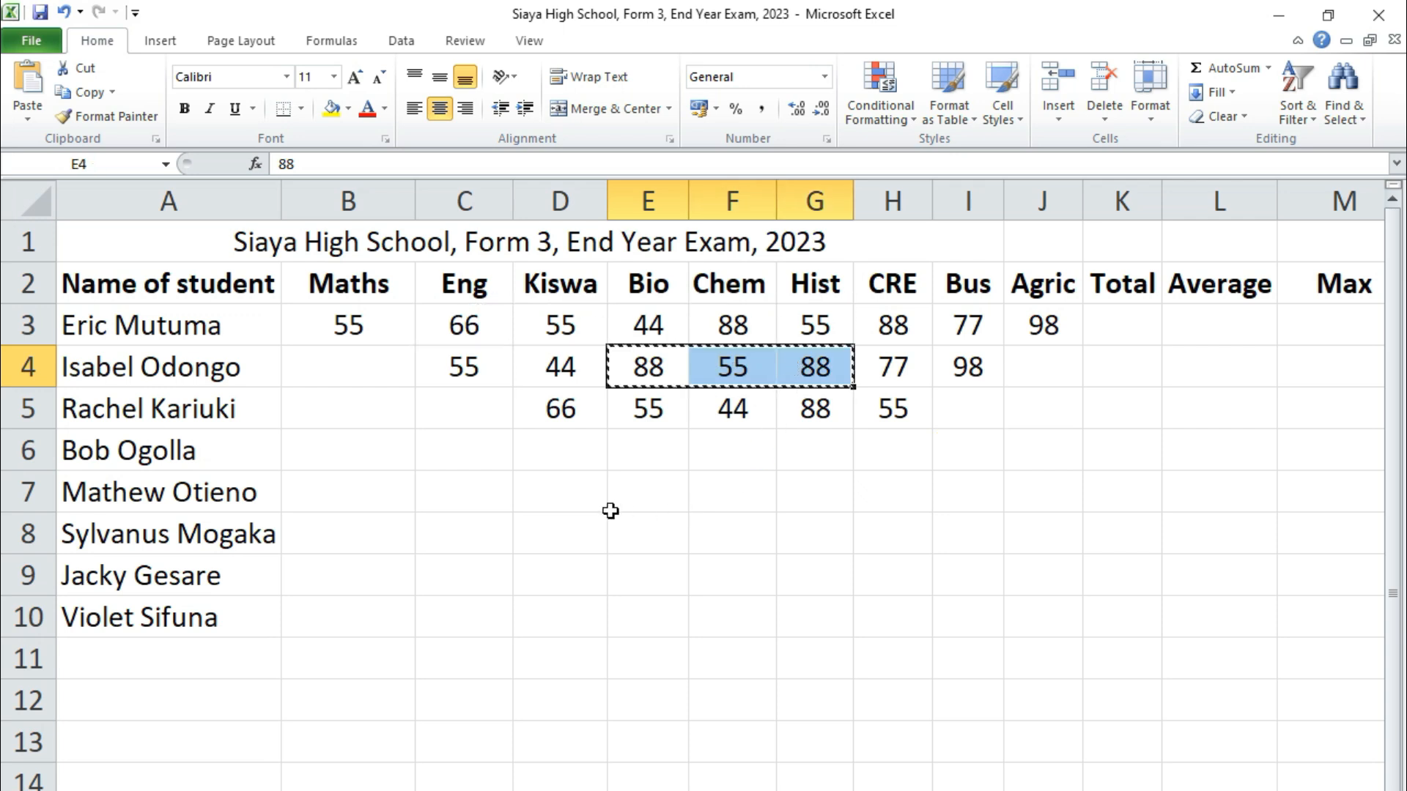
click(469, 449)
key(ctrl+v)
drag(632, 330, 1022, 322)
key(ctrl+c)
click(644, 499)
key(ctrl+v)
key(ctrl+c)
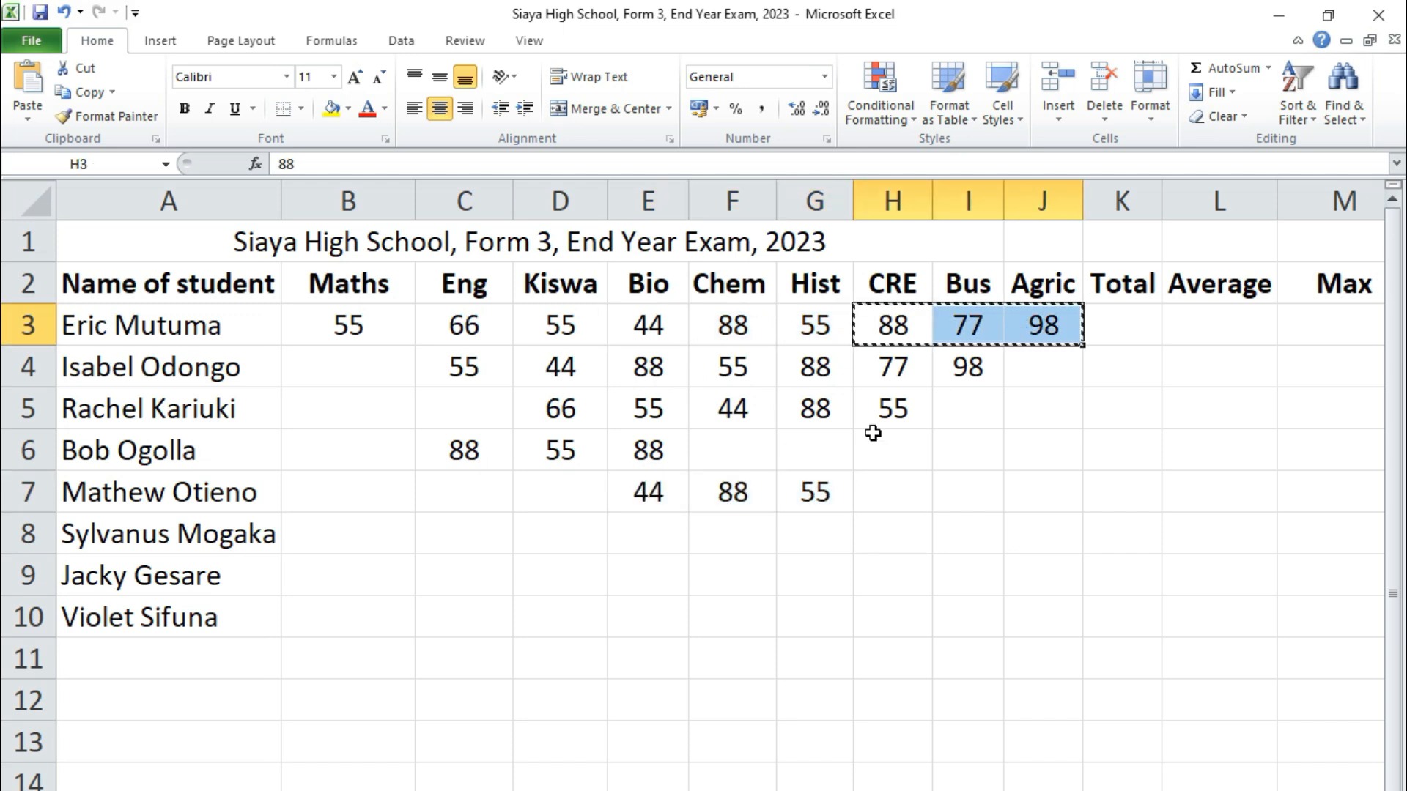
click(724, 449)
key(ctrl+v)
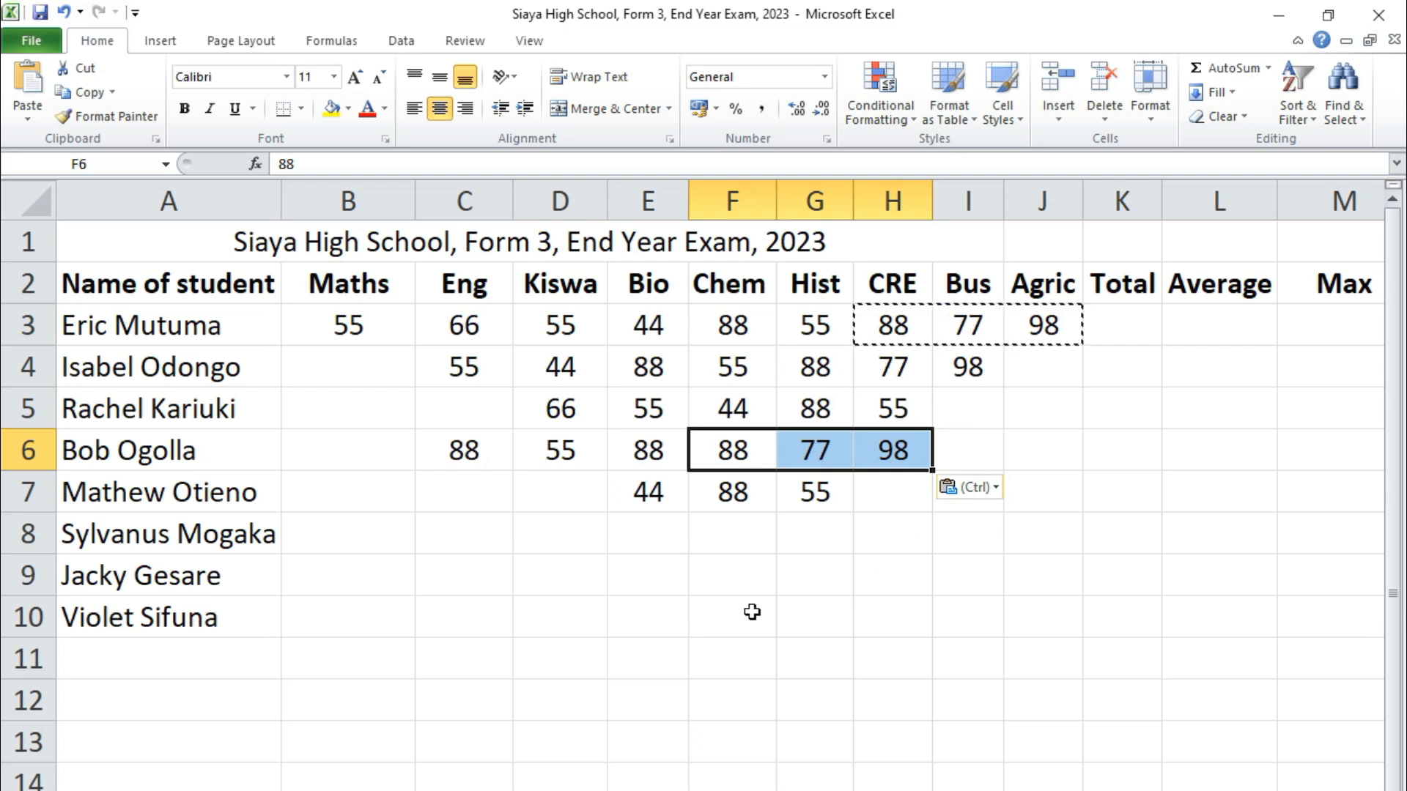
Fill row 8 by pasting marks into C8:E8 and D3:F3 marks into F8:H8
click(487, 531)
key(ctrl+v)
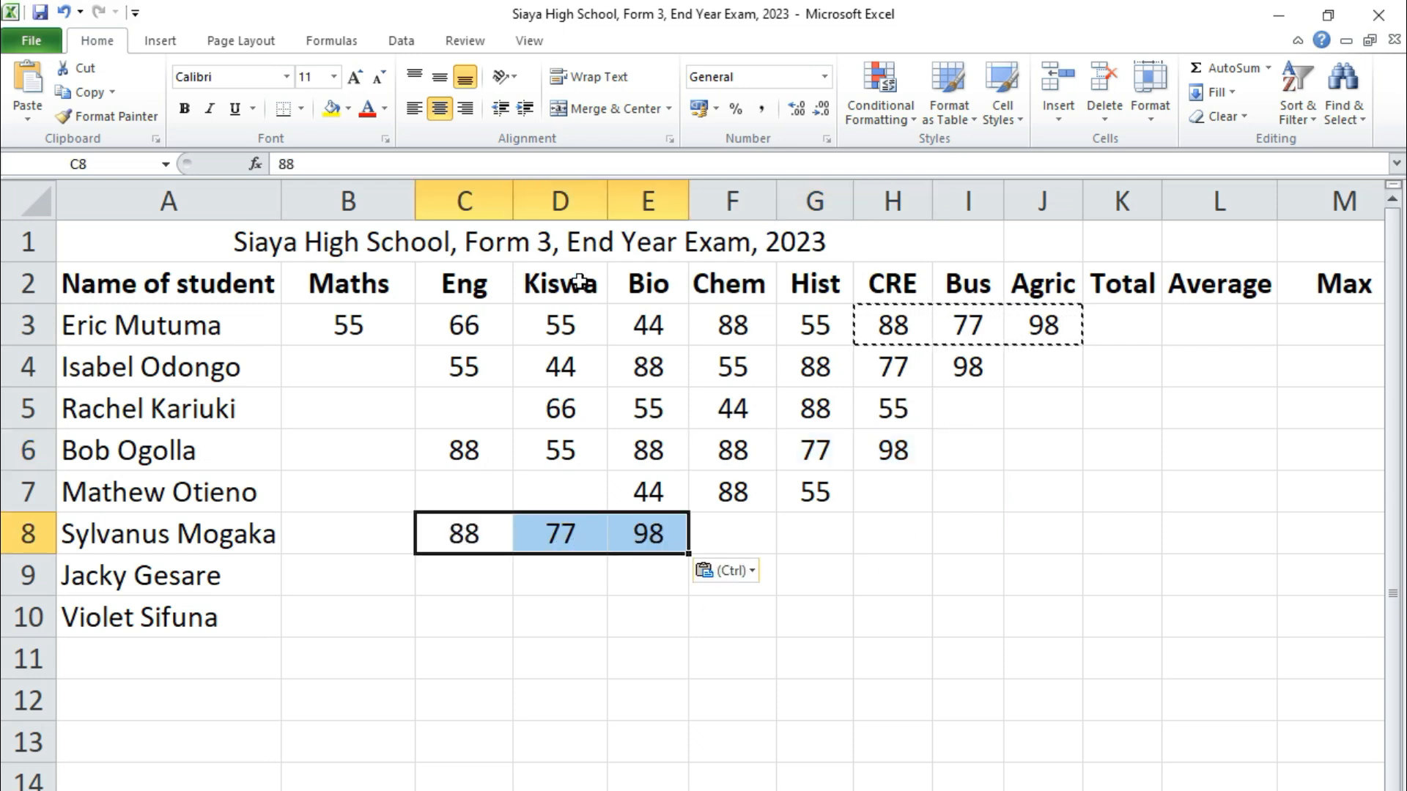
drag(556, 325, 733, 326)
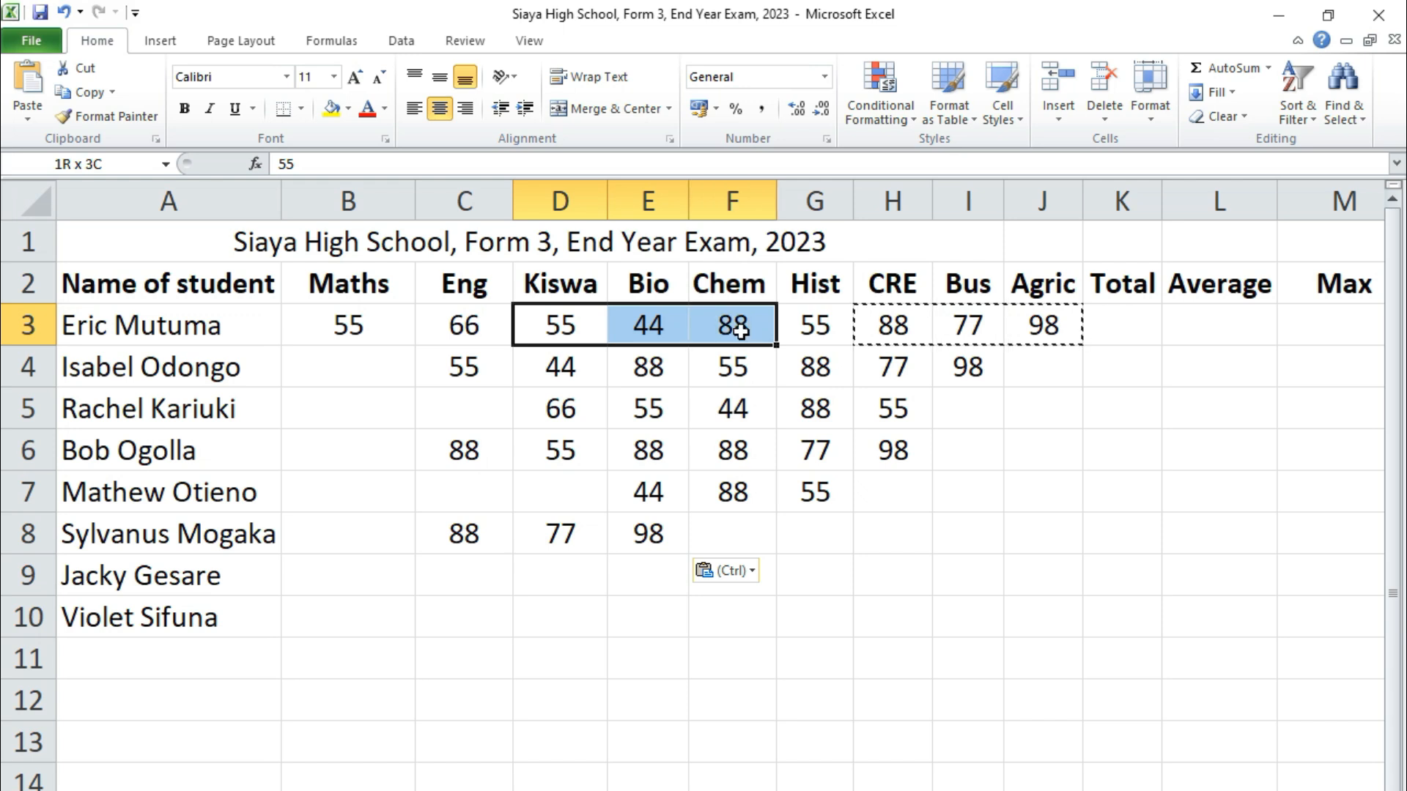
key(ctrl+c)
click(739, 540)
key(ctrl+v)
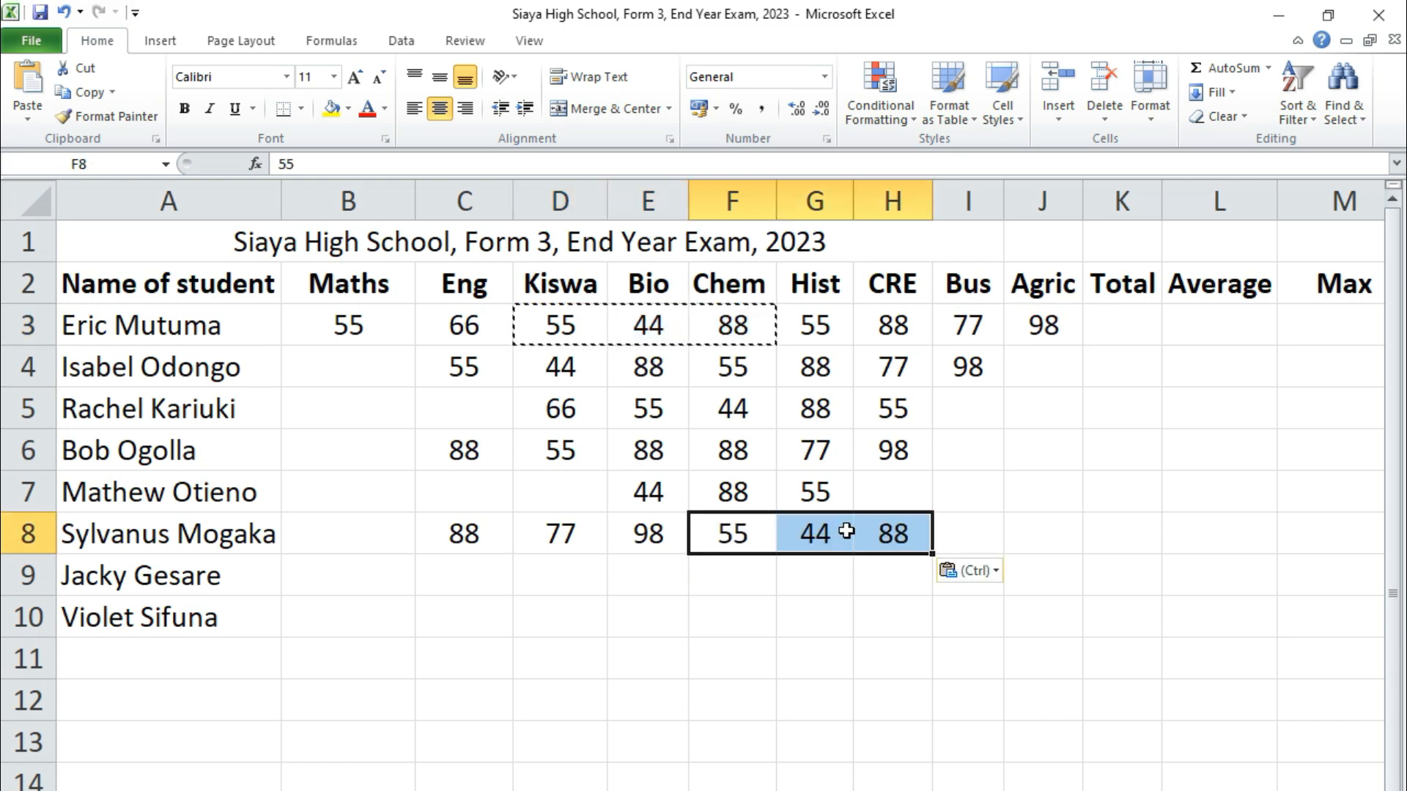
Paste the E4:G4 marks into H7, B7, I5 and B5, clearing the stray 88 in K5
drag(647, 371, 815, 375)
key(ctrl+c)
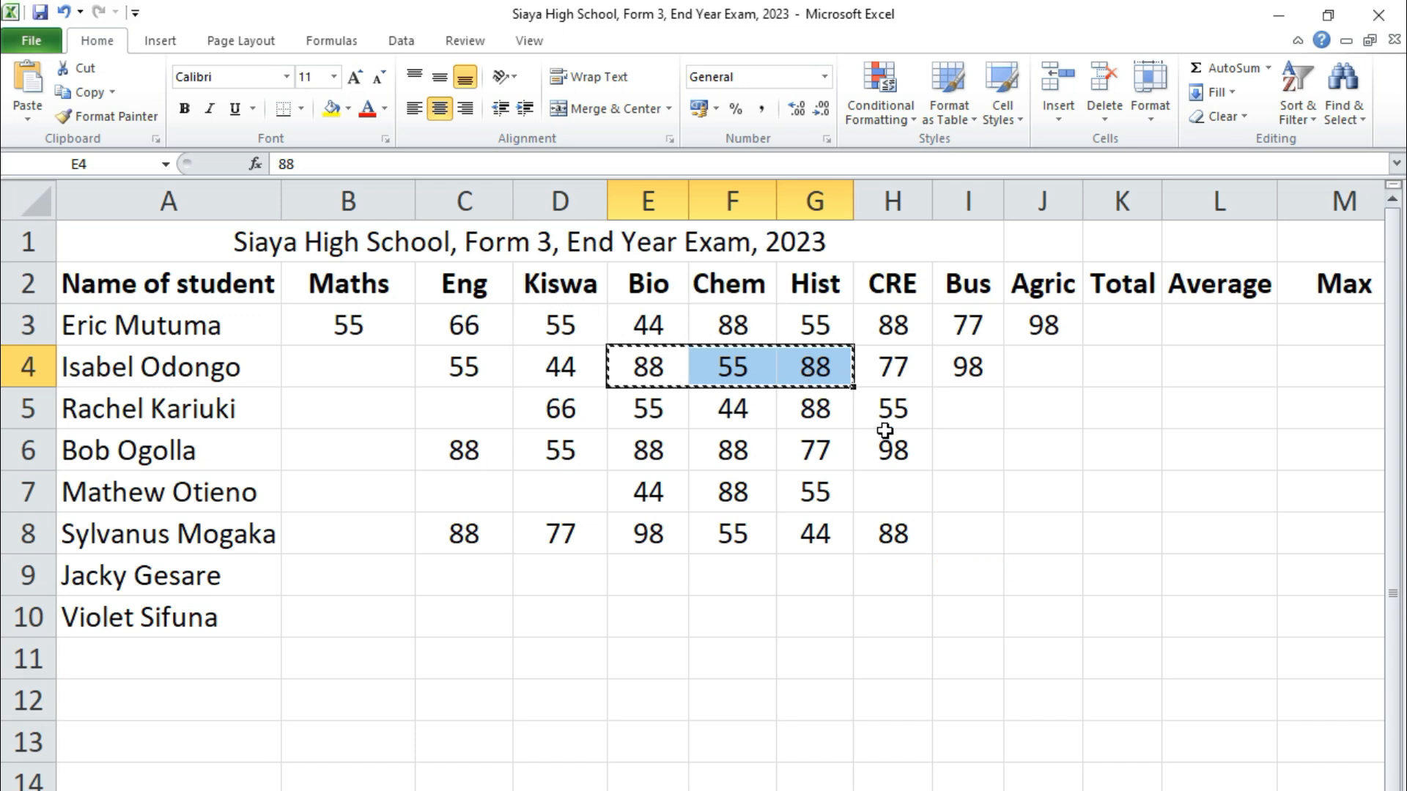
click(898, 501)
key(ctrl+v)
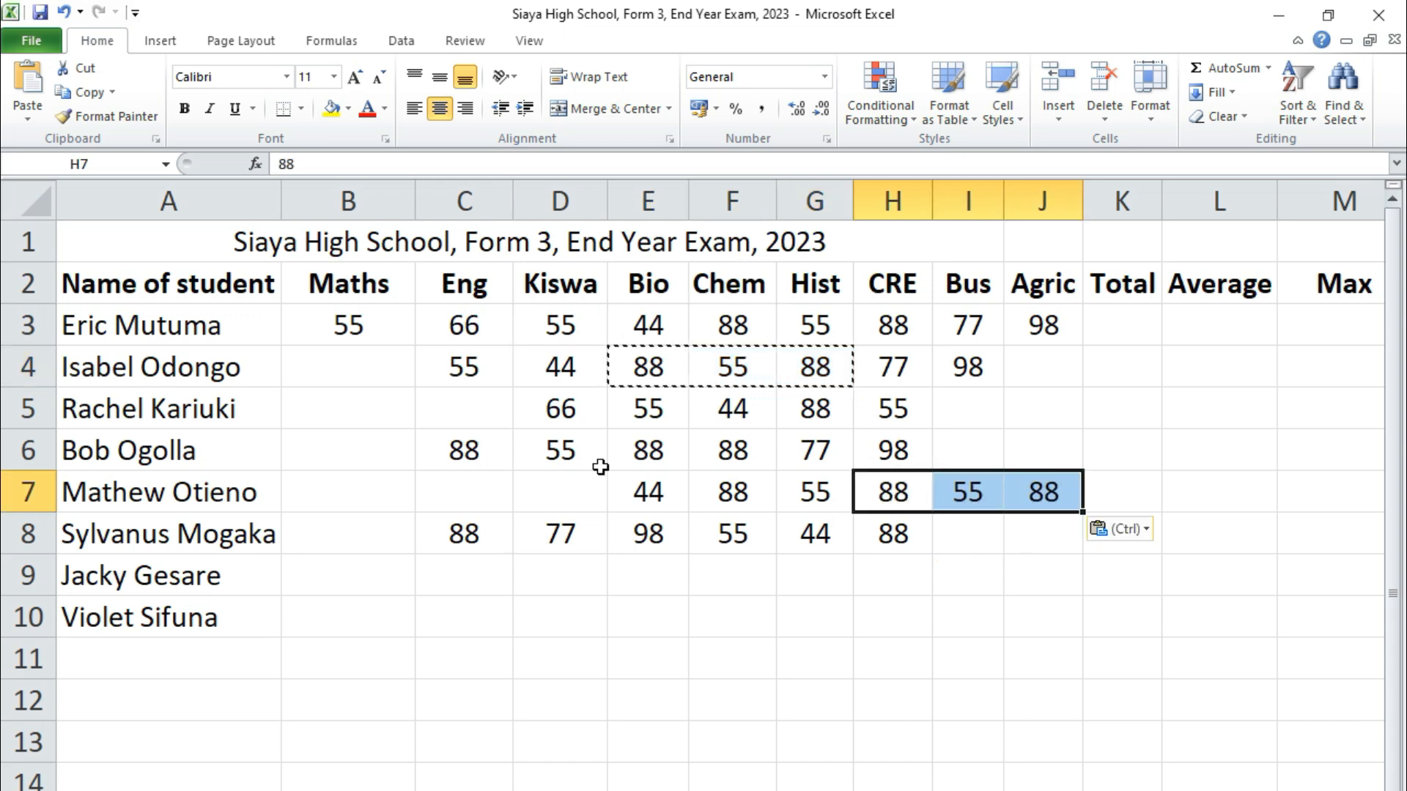
click(357, 493)
key(ctrl+v)
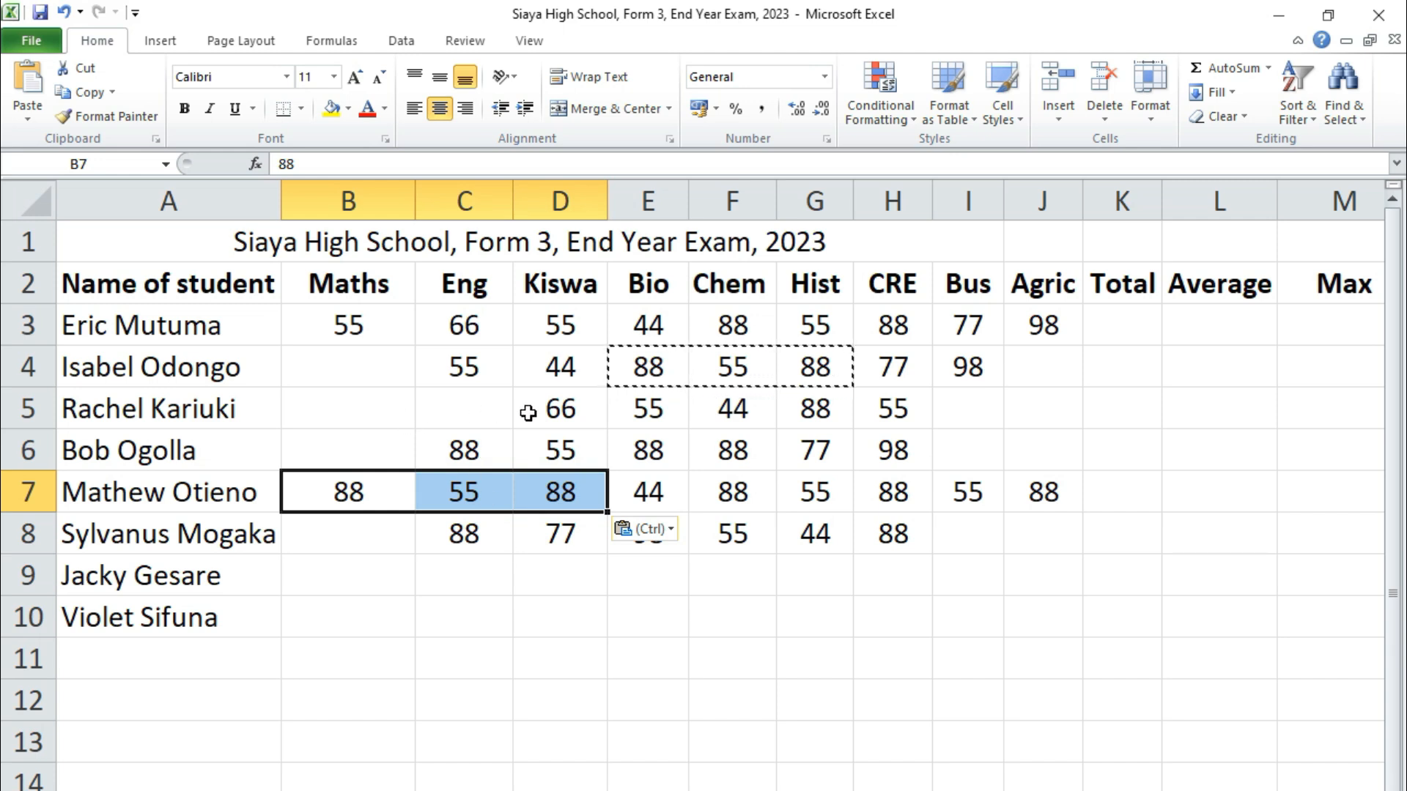
click(959, 416)
key(ctrl+v)
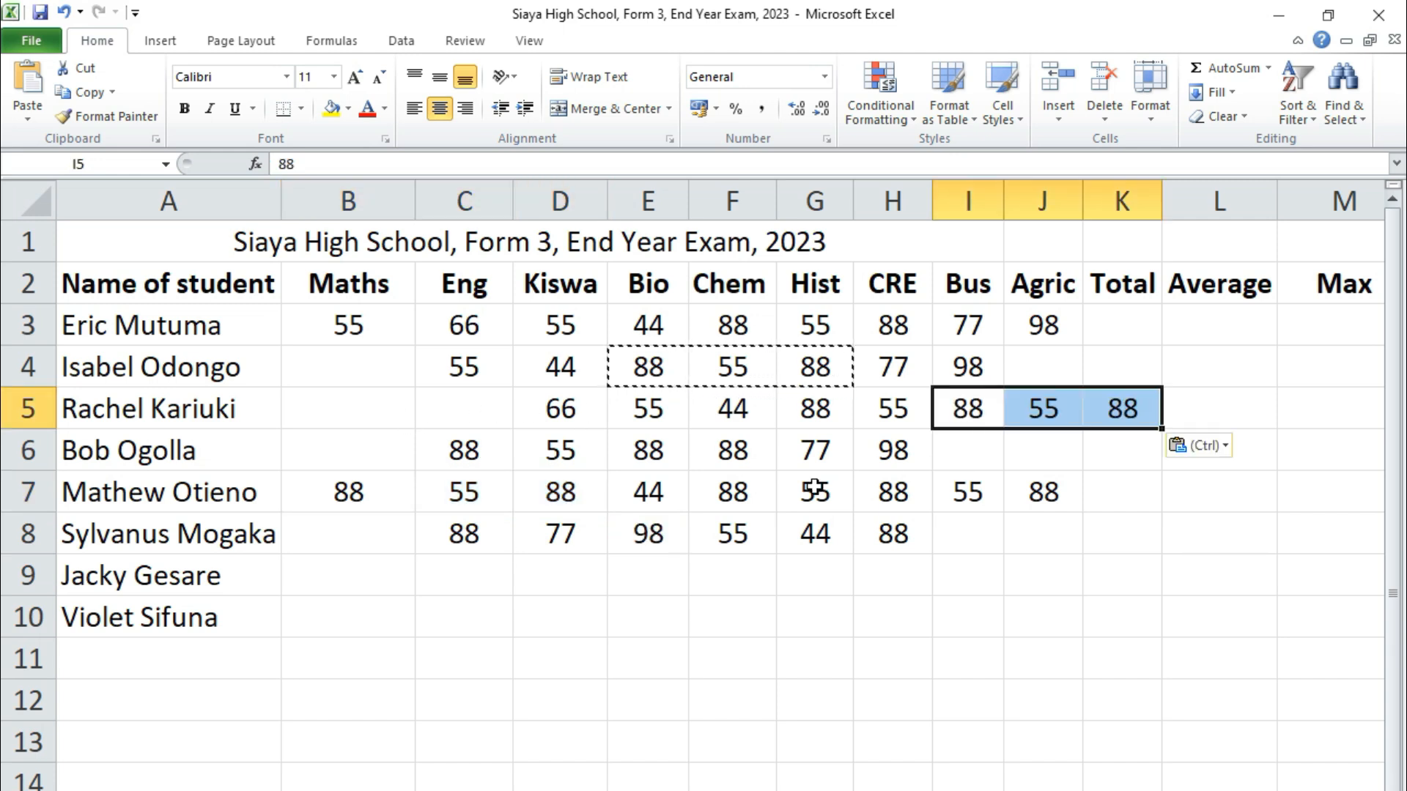
click(350, 402)
key(ctrl+v)
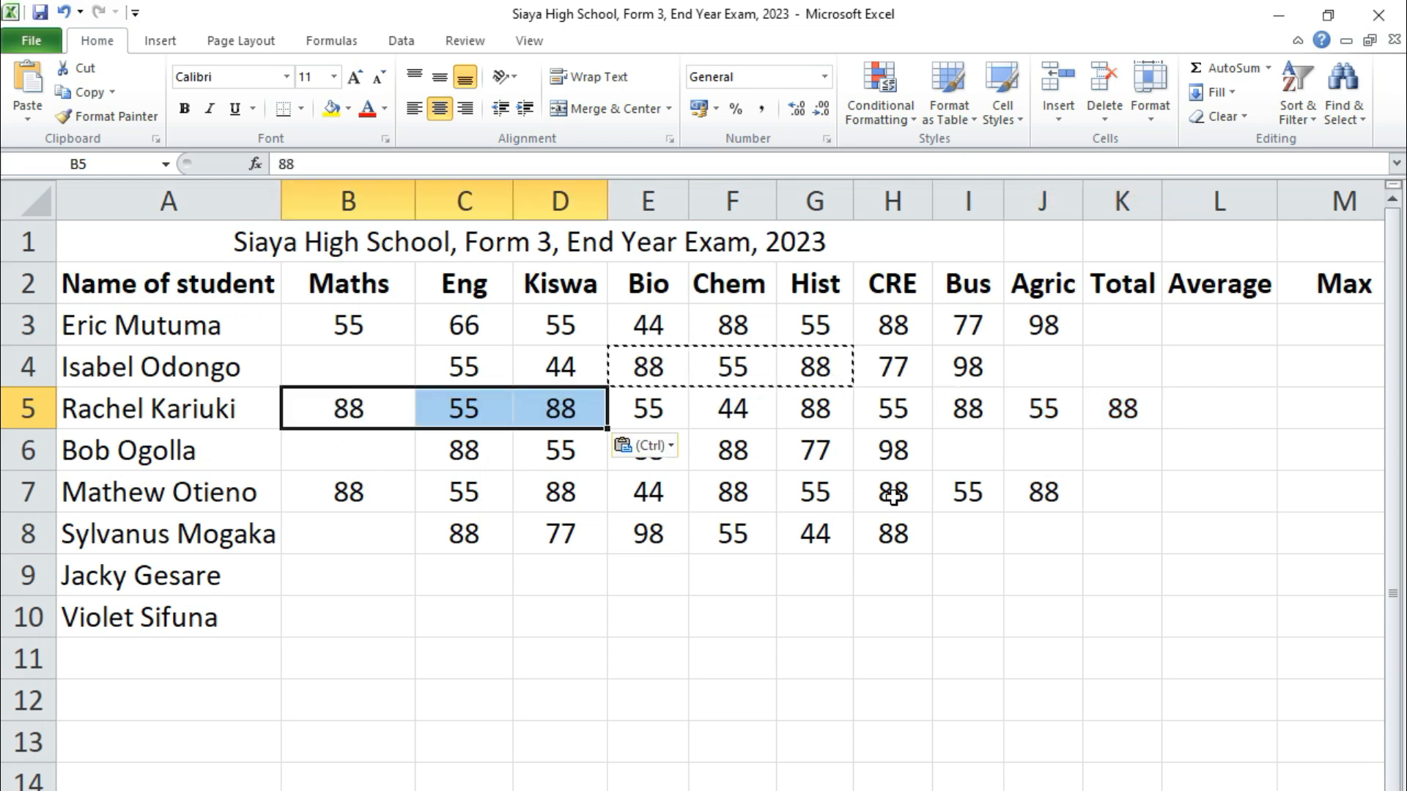
click(1122, 417)
key(Delete)
click(1066, 644)
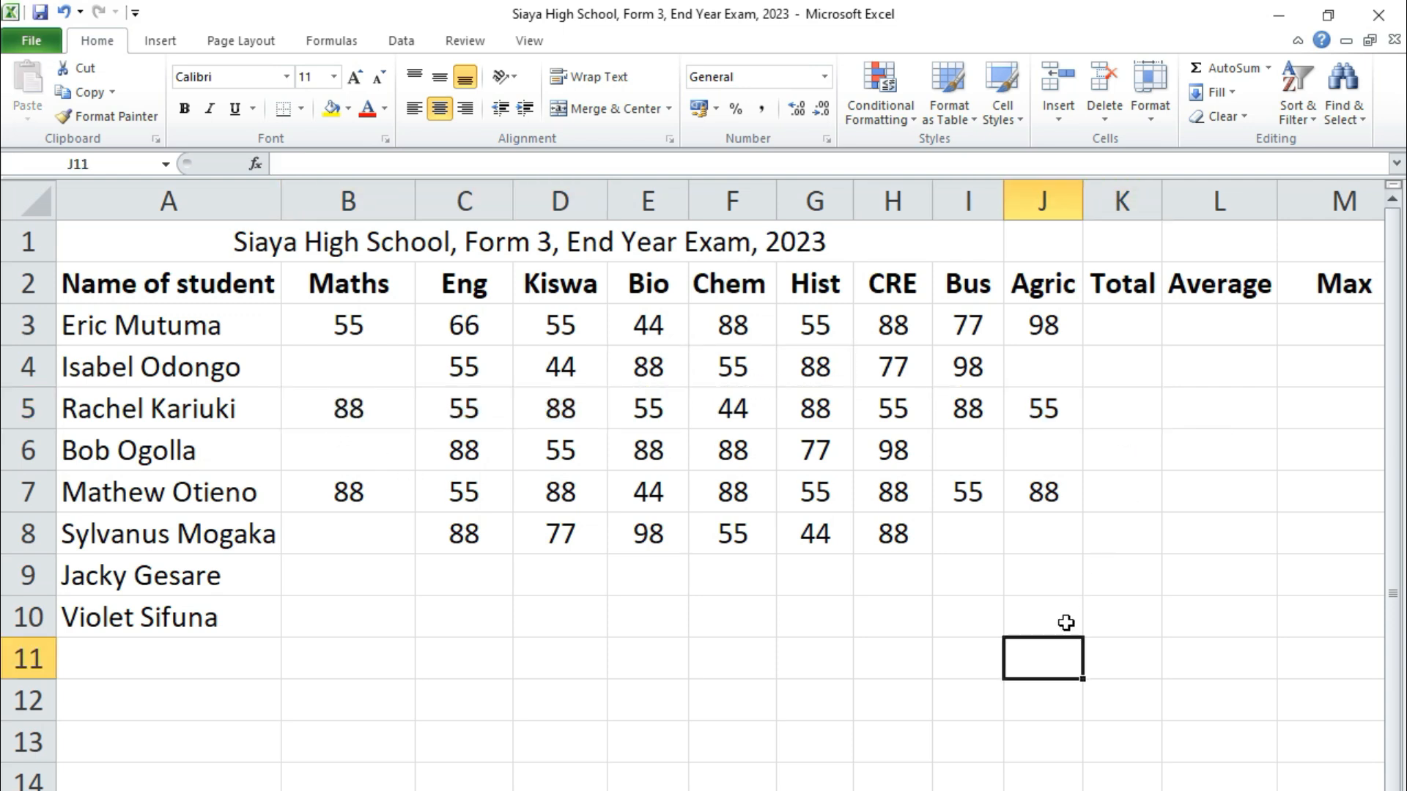
Enter missing marks 45 in J4, 66 in I6 and 44 in J6
click(885, 367)
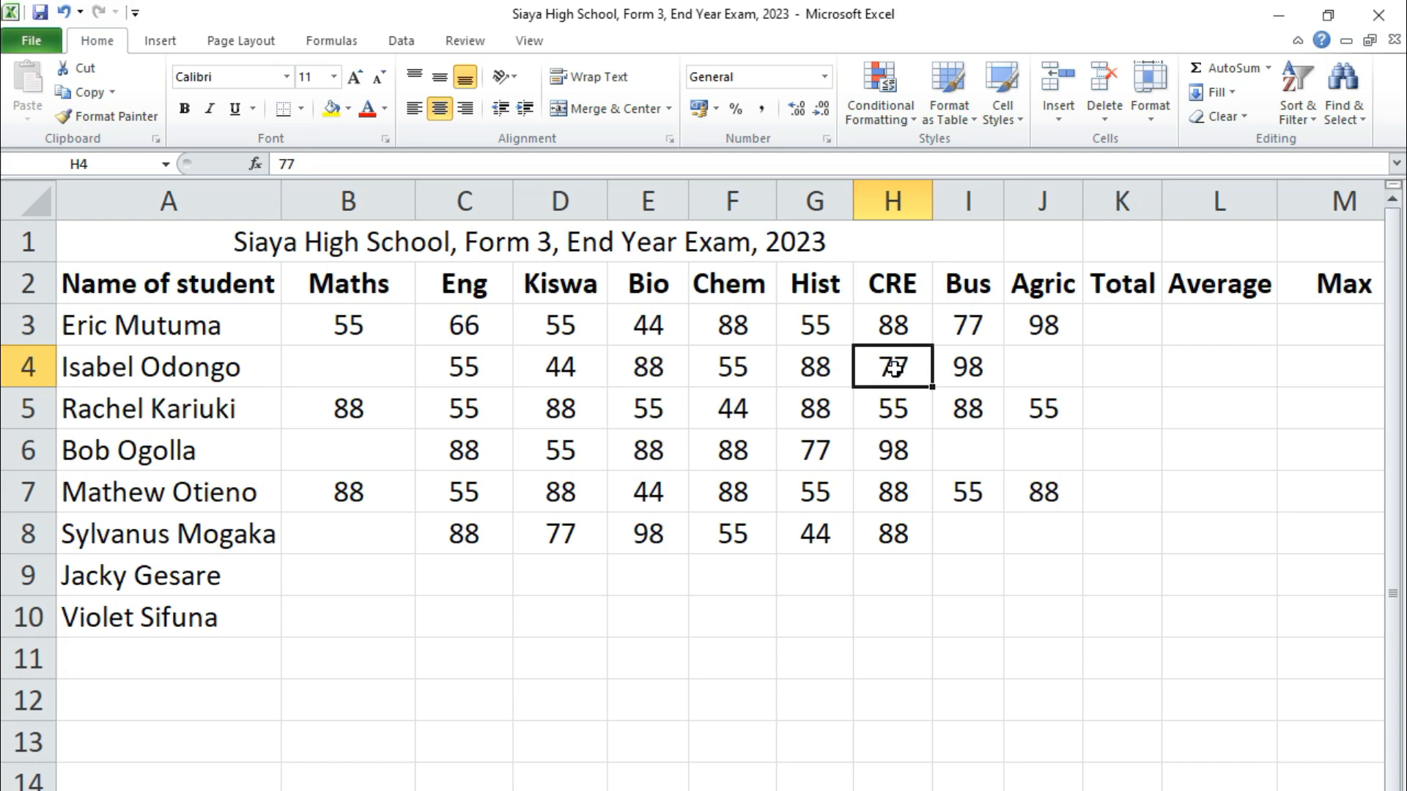
click(1020, 365)
text(45)
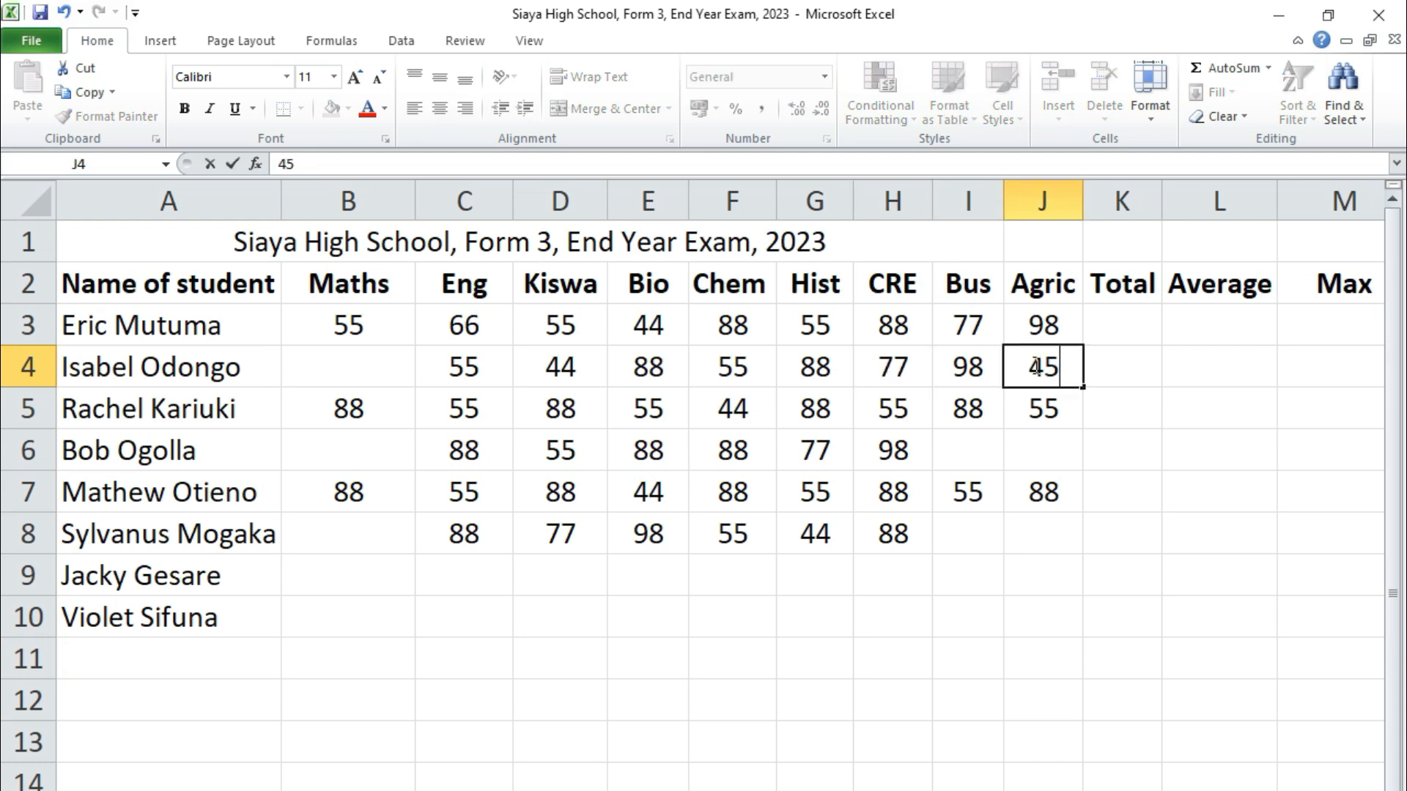
click(967, 451)
text(66)
click(1037, 463)
text(44)
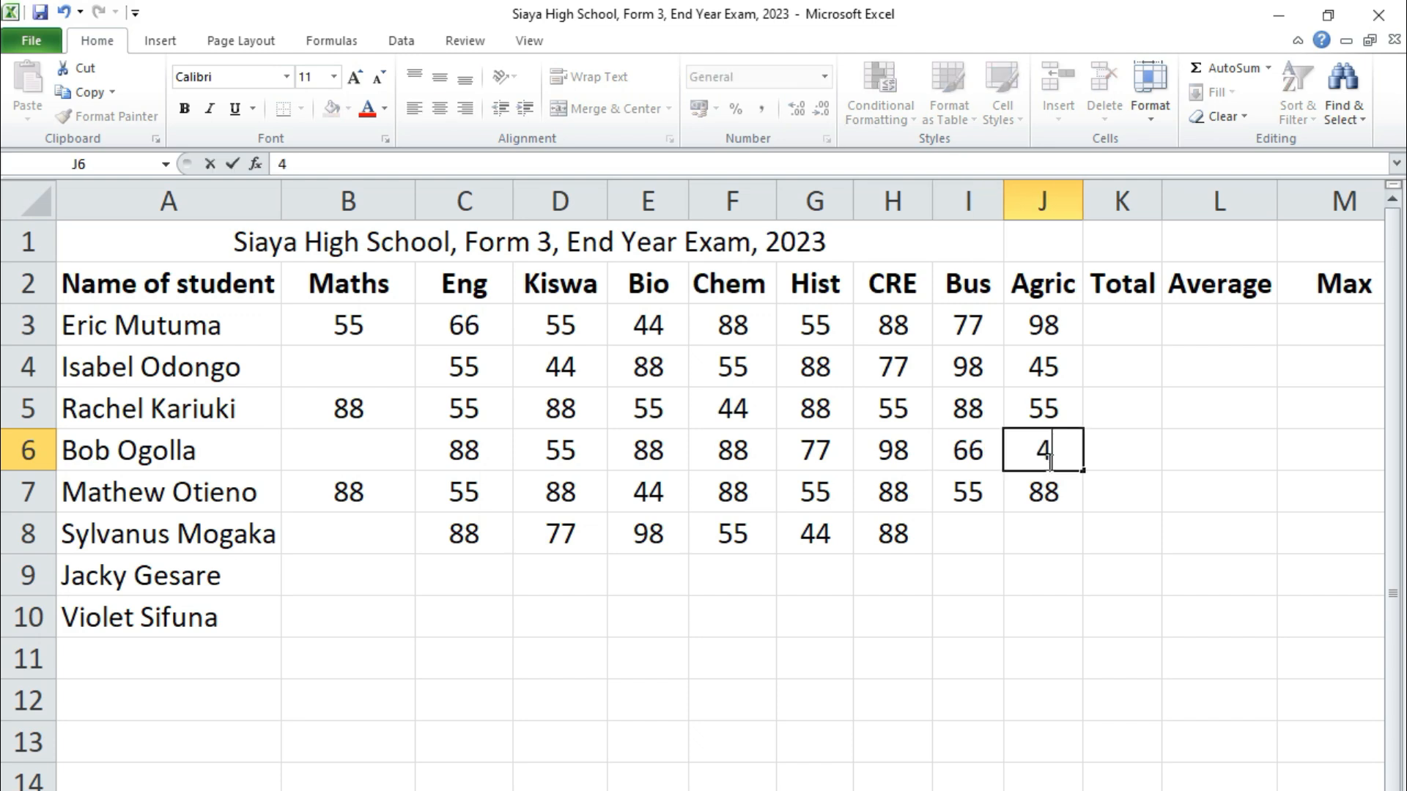
Enter Maths marks 41 in B4, 43 in B6, 66 in B8 and 79 in B9
click(348, 377)
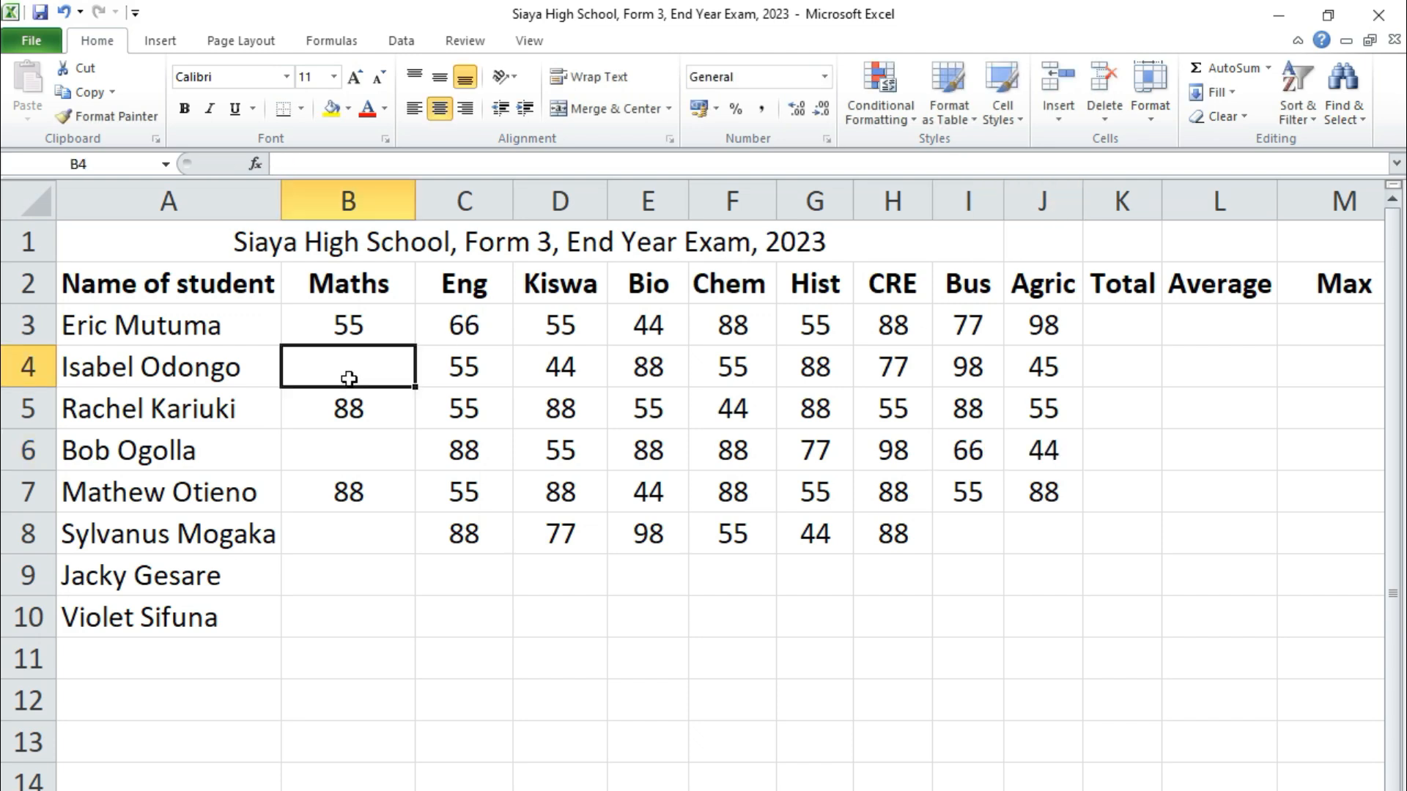
text(41)
click(362, 455)
text(43)
click(332, 531)
text(66)
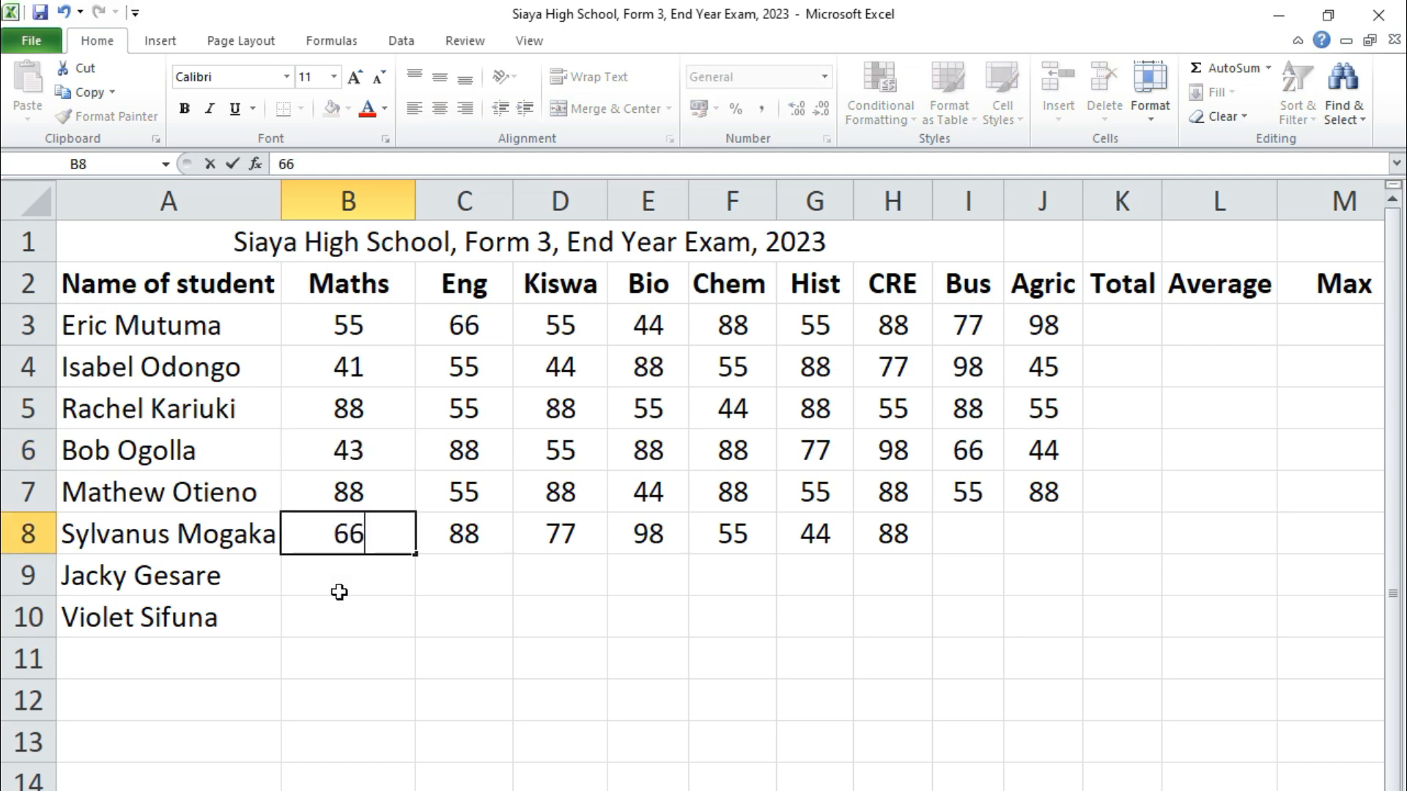
click(346, 584)
text(79)
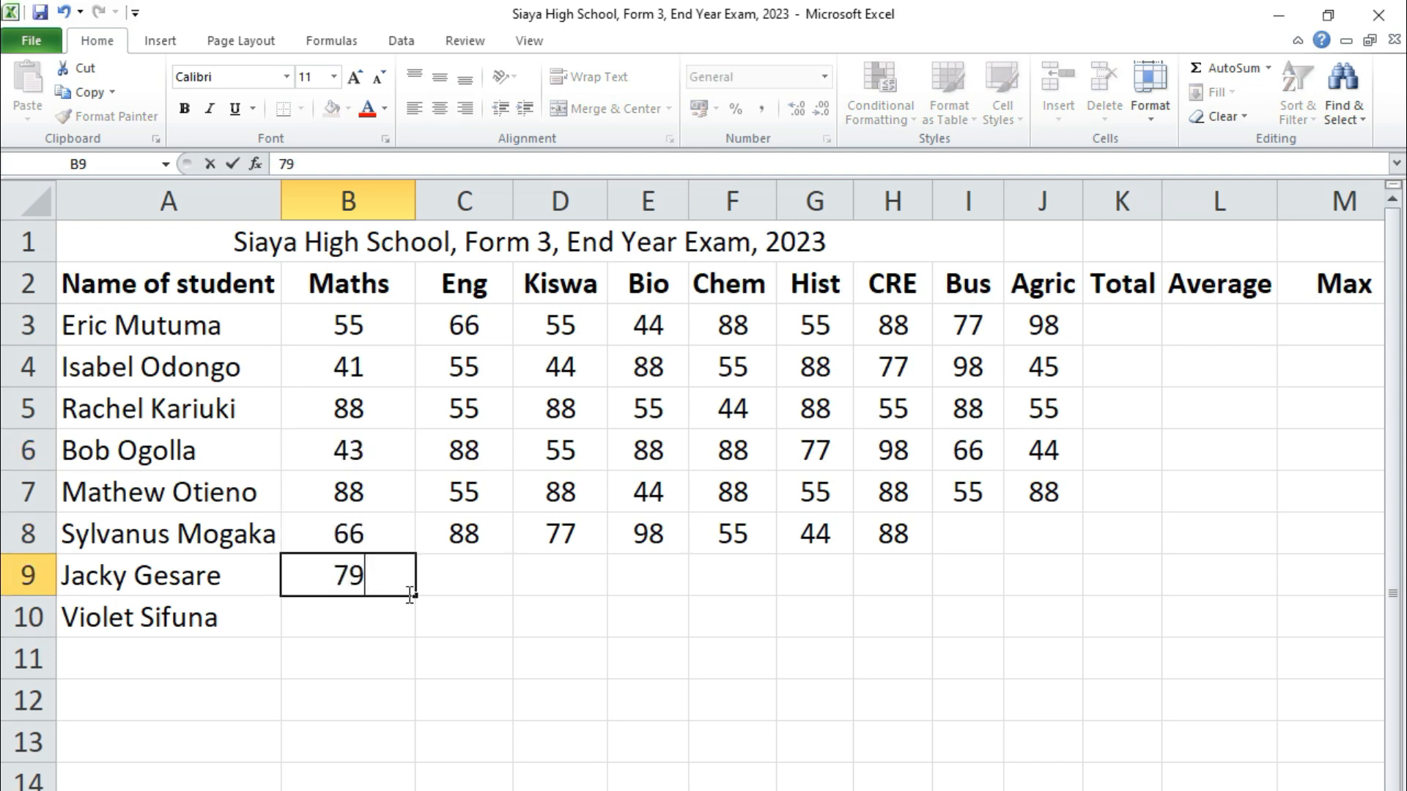
Copy D8:F8 to C9:E9 and E6:G6 to F9:H9 and I8:J8, clearing the stray 77 in K8
drag(583, 543, 726, 537)
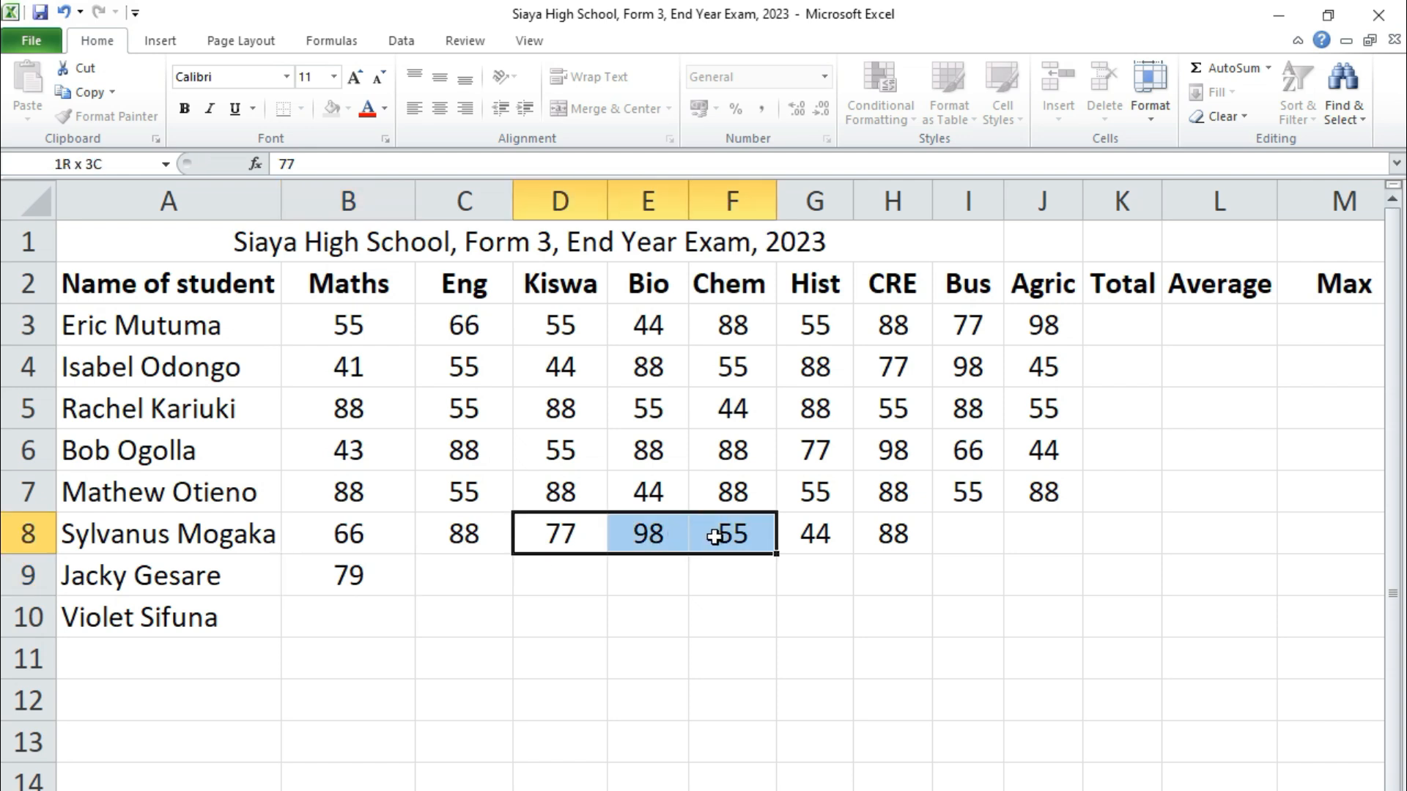
key(ctrl+c)
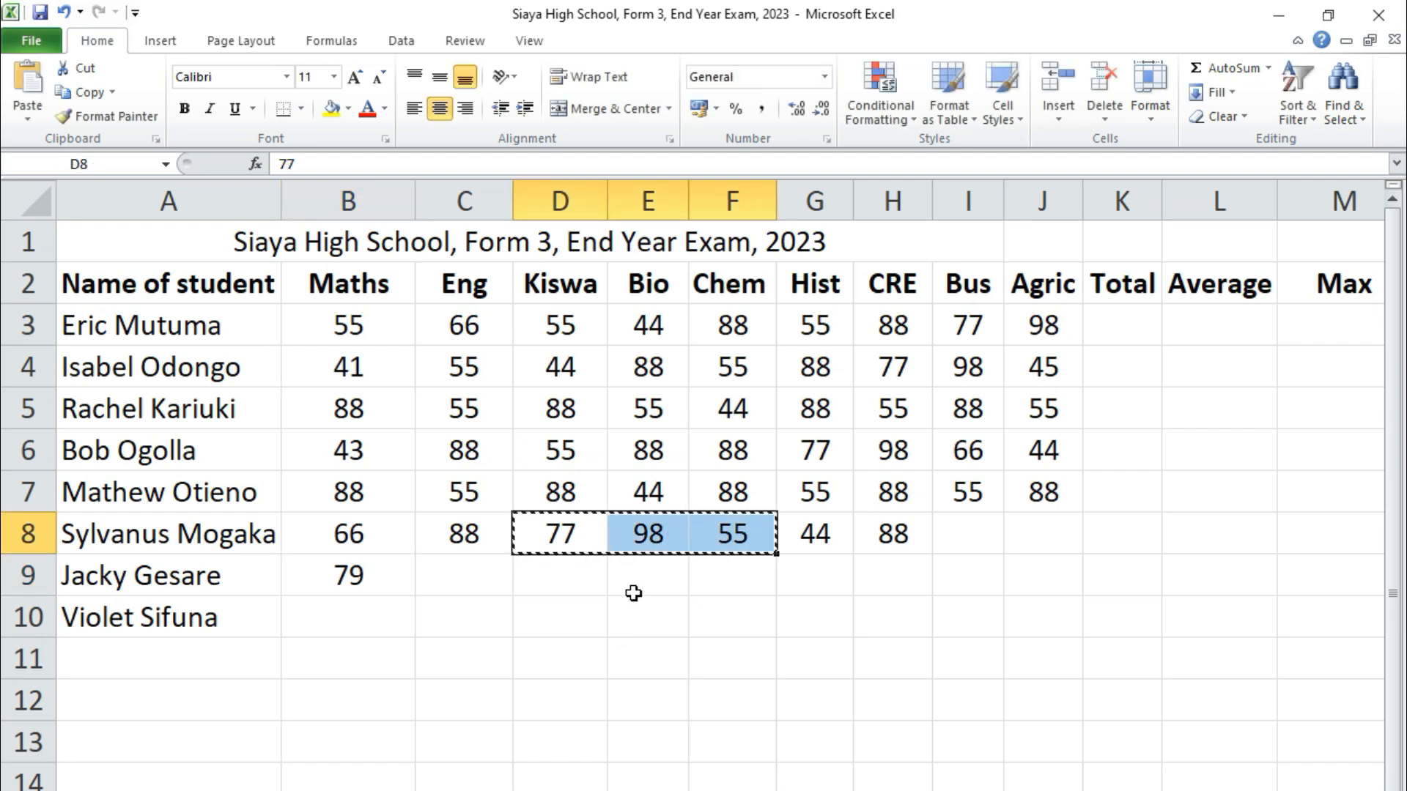
click(477, 575)
key(ctrl+v)
drag(649, 453, 795, 451)
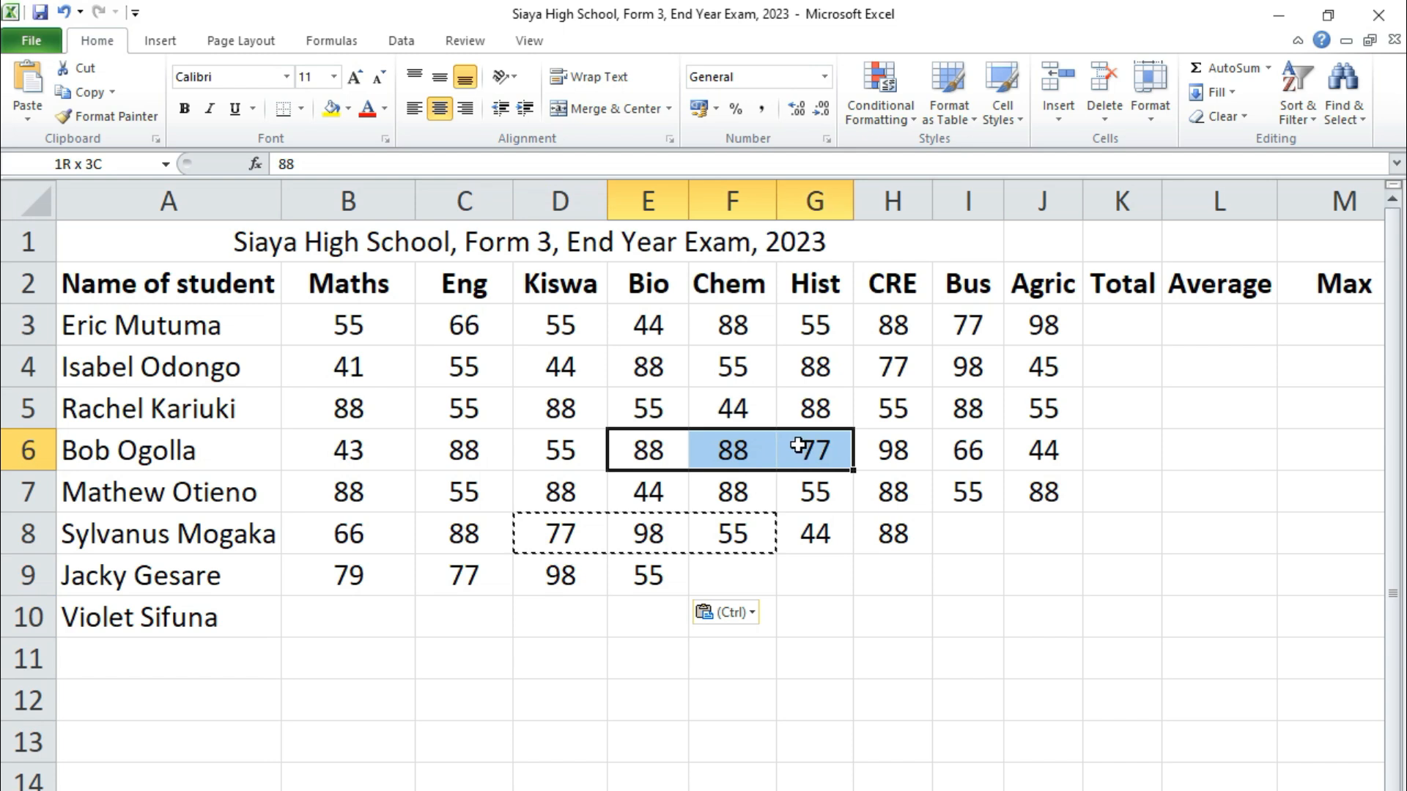
key(ctrl+c)
click(749, 571)
key(ctrl+v)
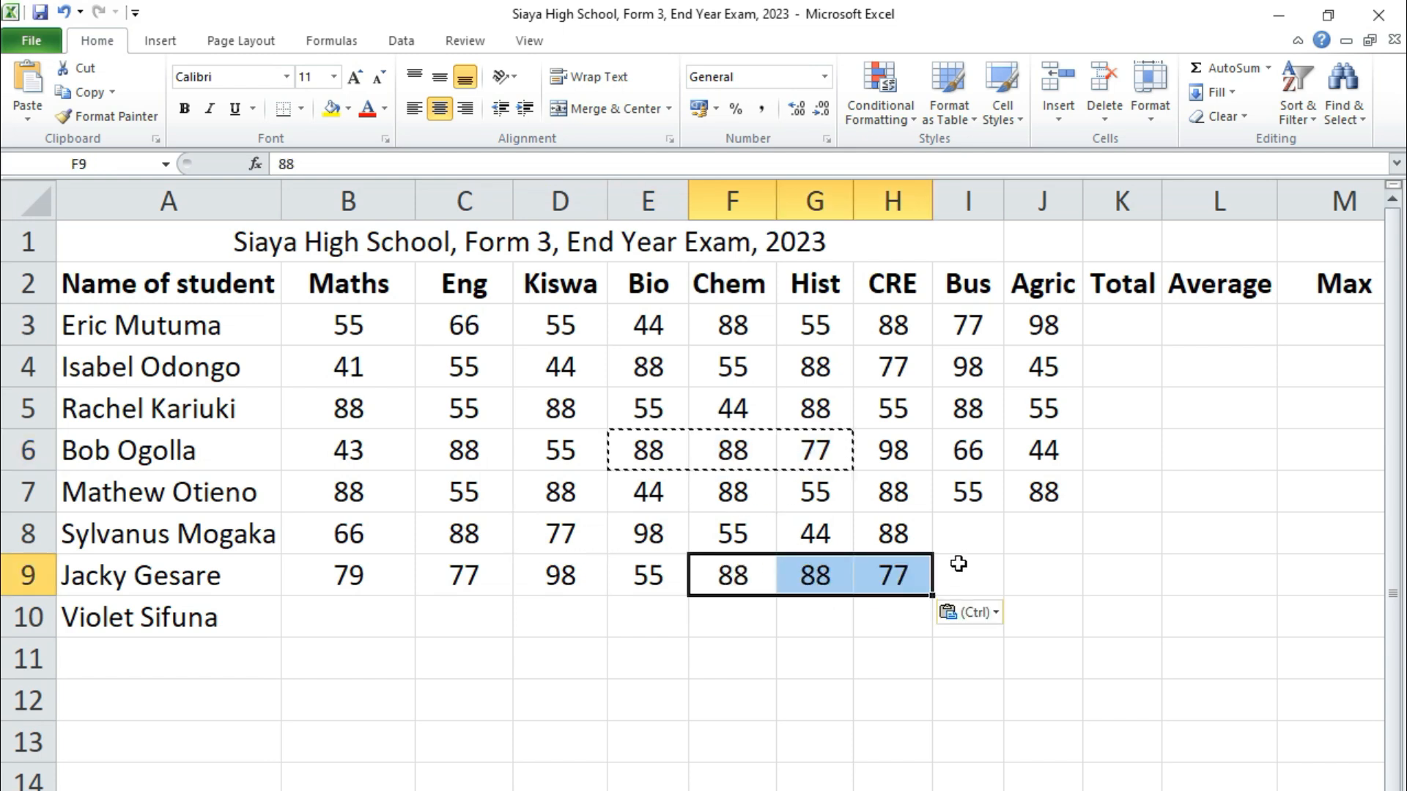
click(964, 535)
key(ctrl+v)
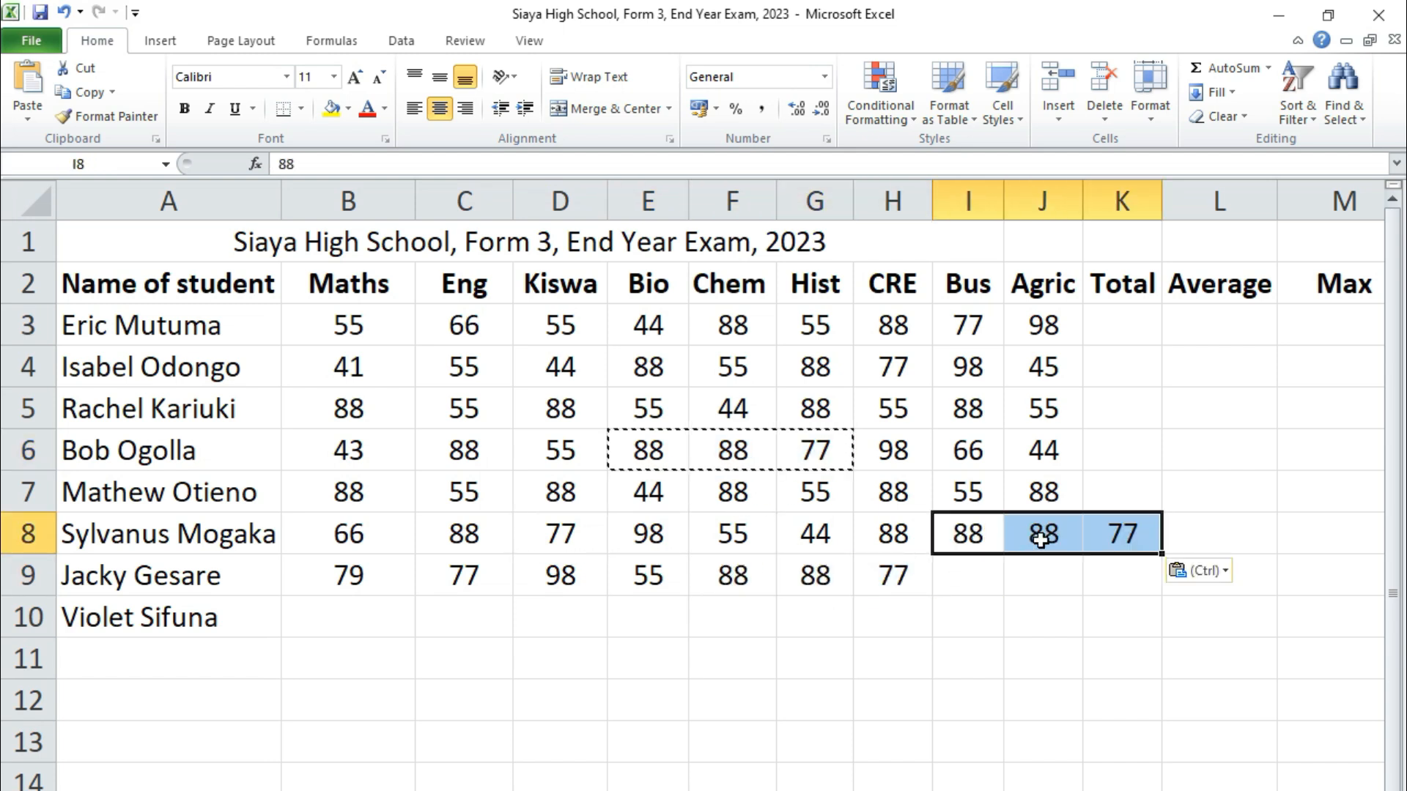
click(1121, 548)
key(Delete)
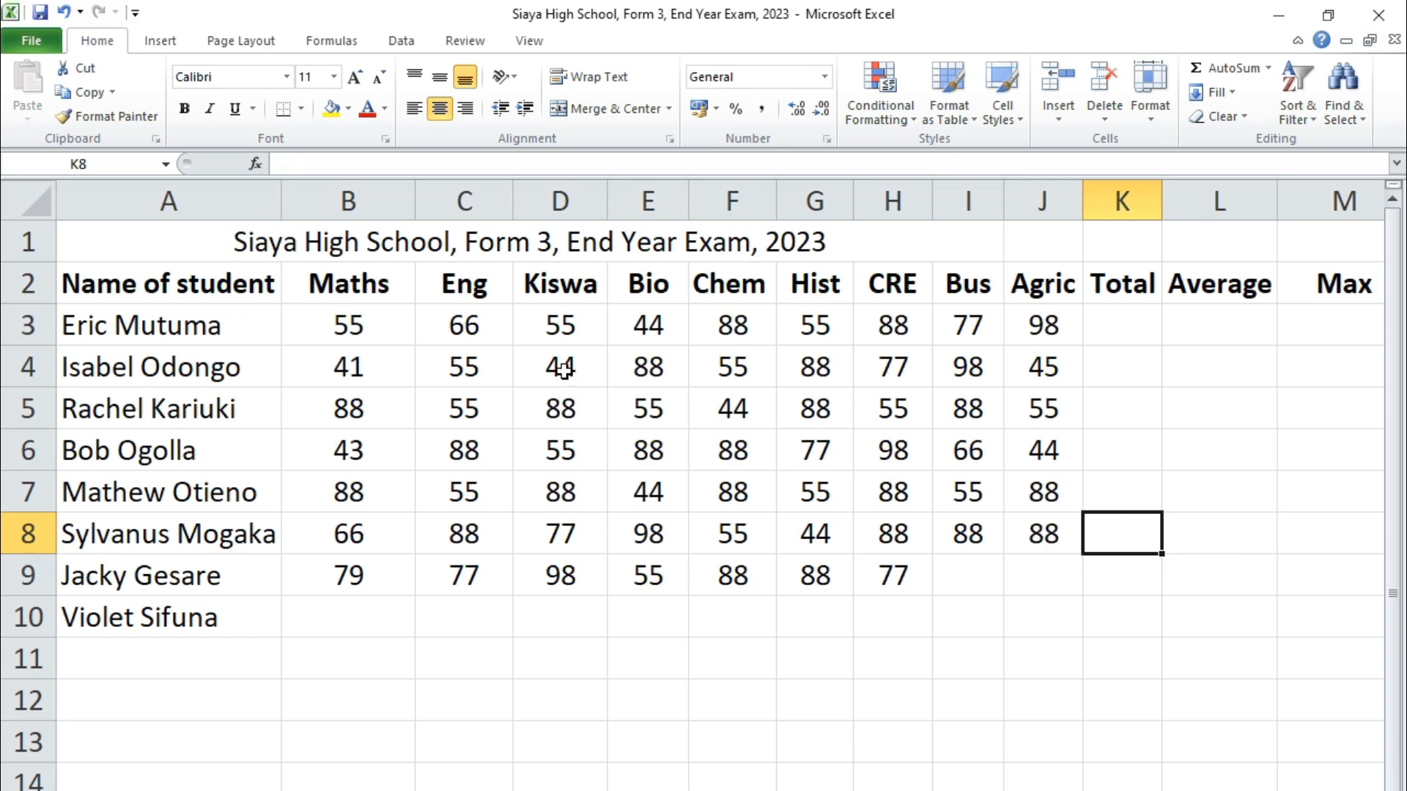
Enter 56 in Bus cell I9 and 71 in Agric cell J9
click(980, 583)
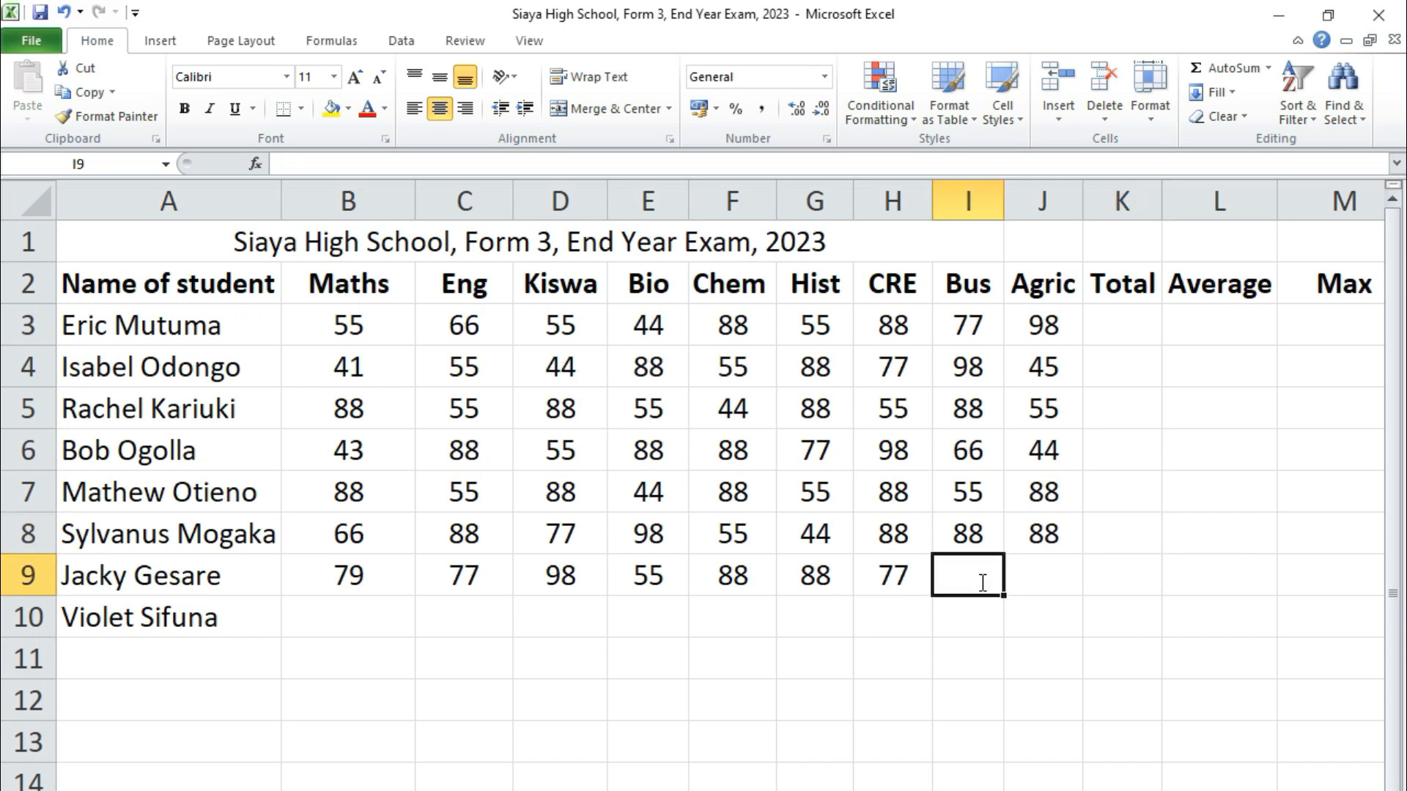
text(56)
click(1043, 575)
text(71)
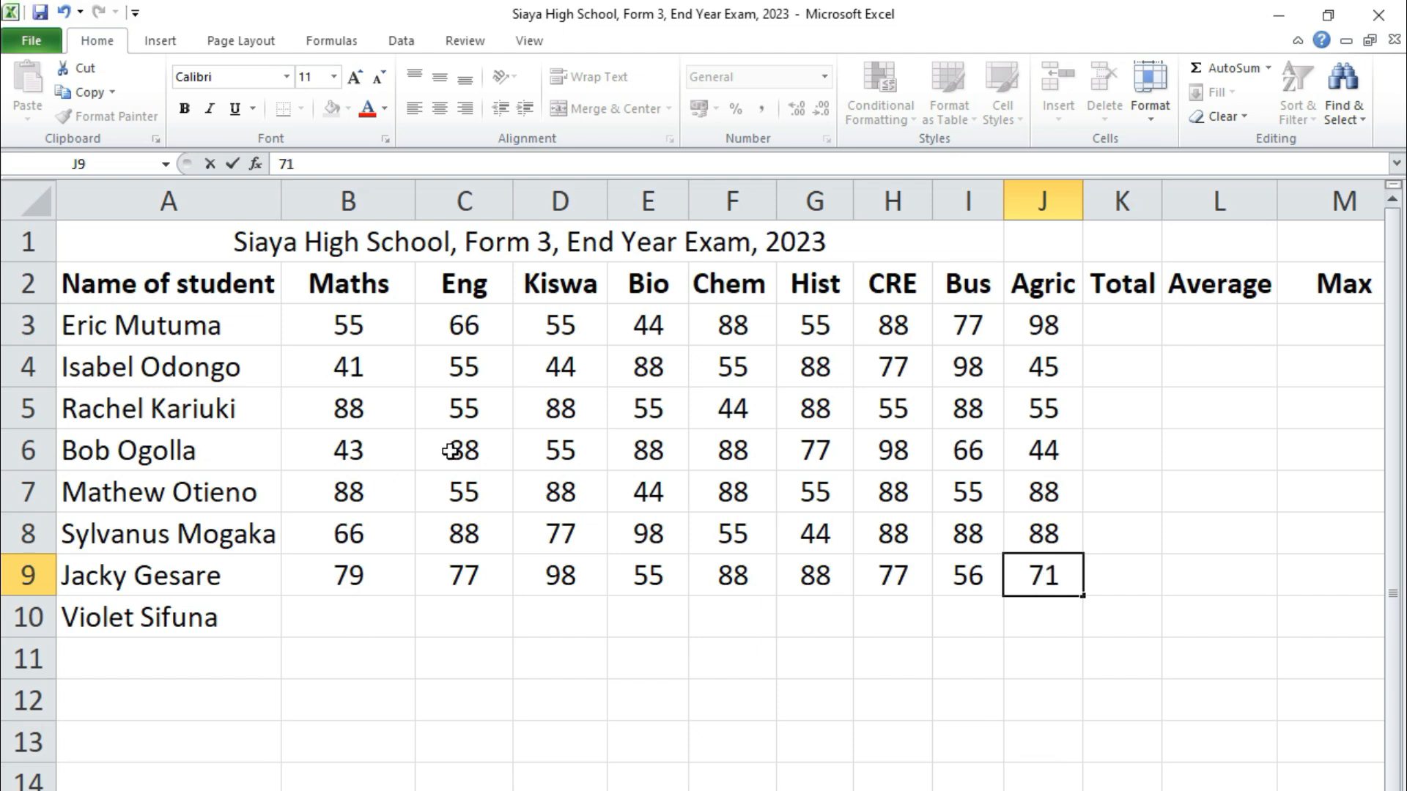
Copy C6:F6 into B10:E10 and D4:F4 into F10:H10
drag(451, 451, 726, 443)
key(ctrl+c)
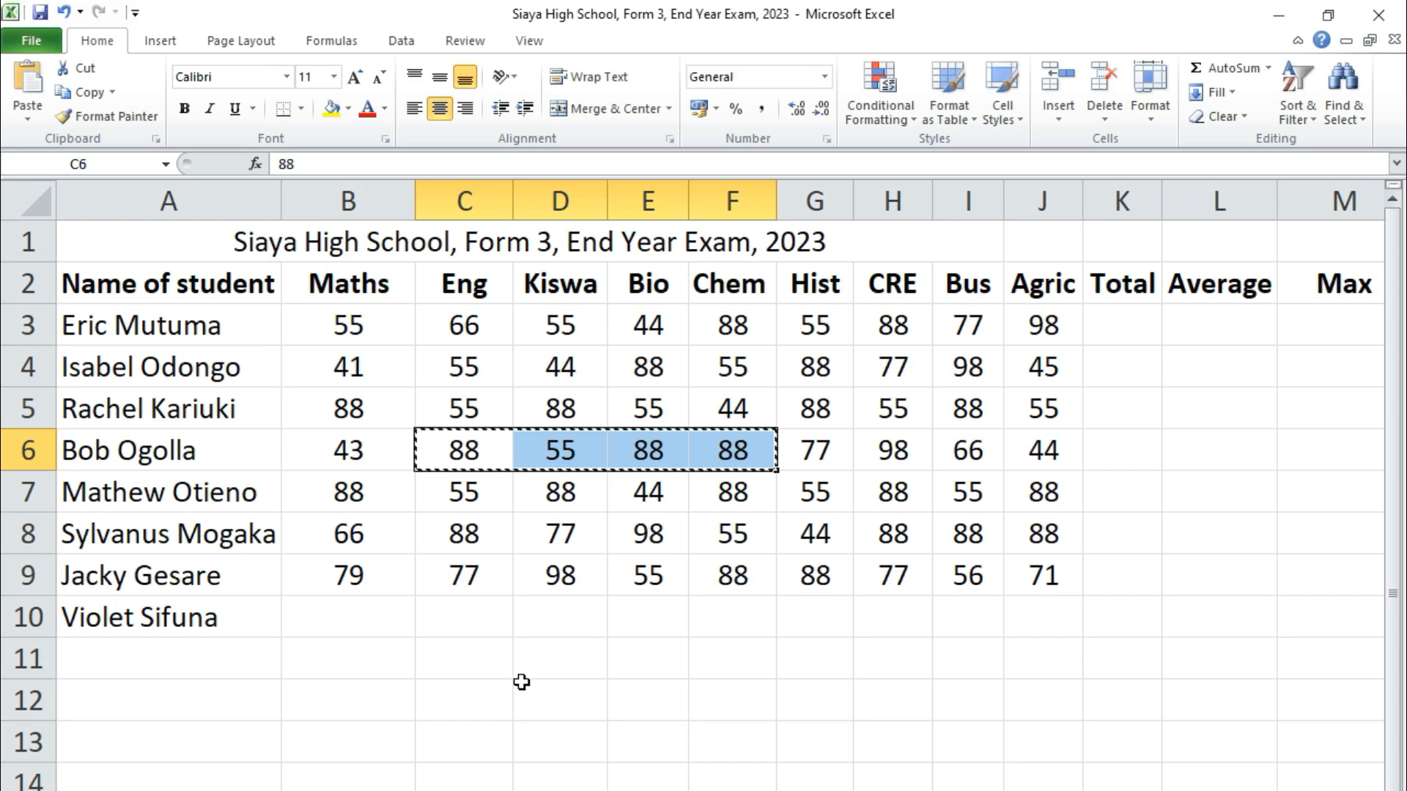
click(338, 616)
key(ctrl+v)
drag(563, 367, 718, 381)
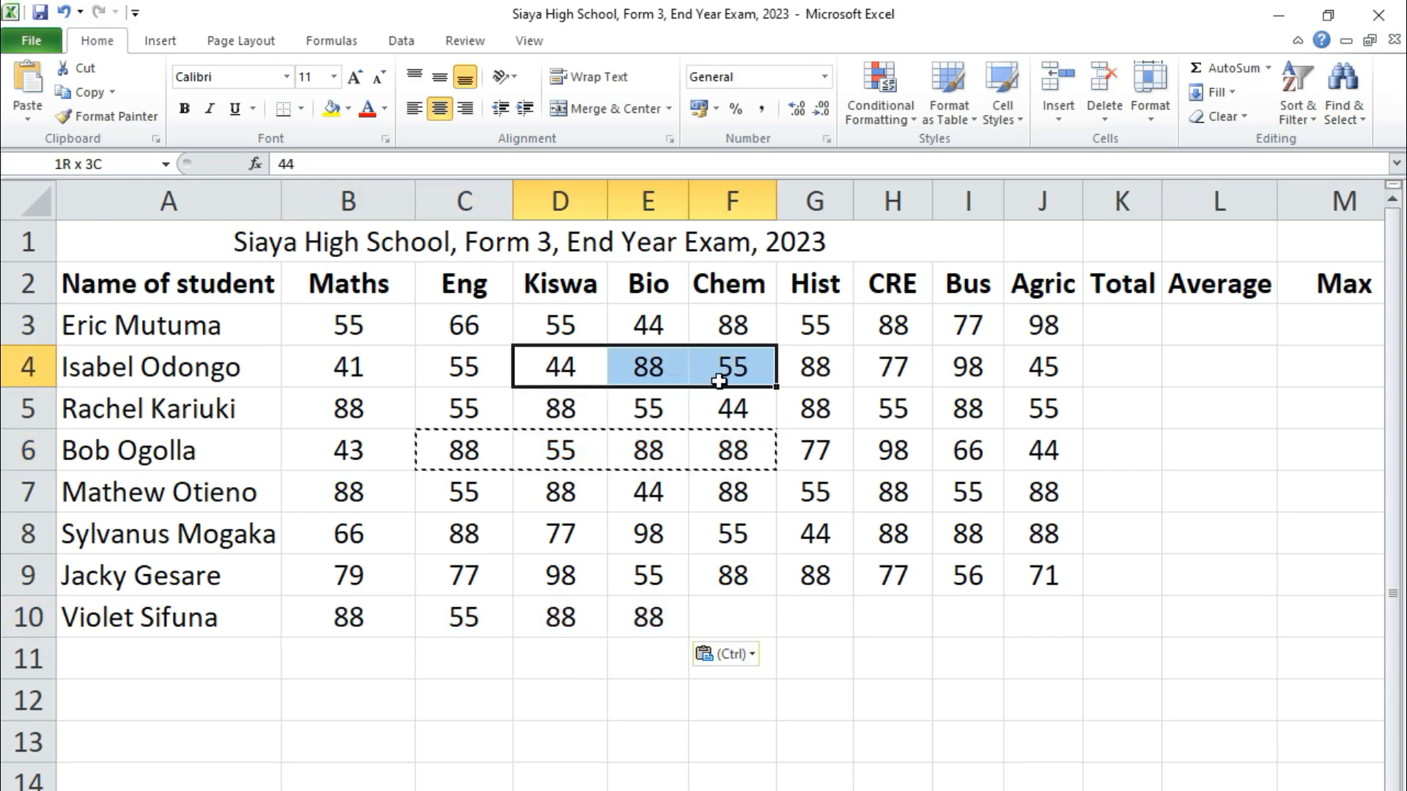
key(ctrl+c)
click(740, 619)
key(ctrl+v)
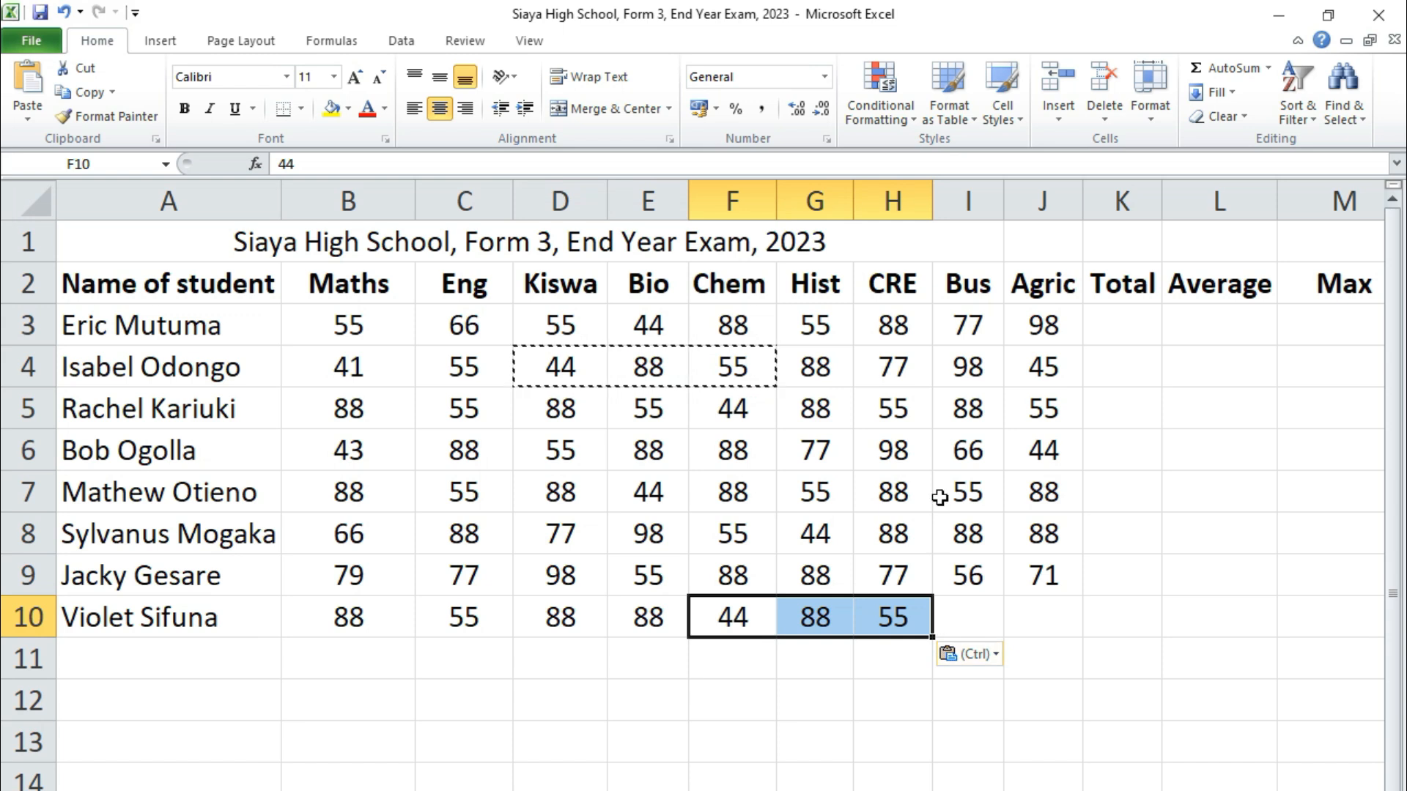
Copy the G5:H5 marks into I10:J10 to finish row 10
drag(831, 412, 931, 419)
key(ctrl+c)
click(974, 619)
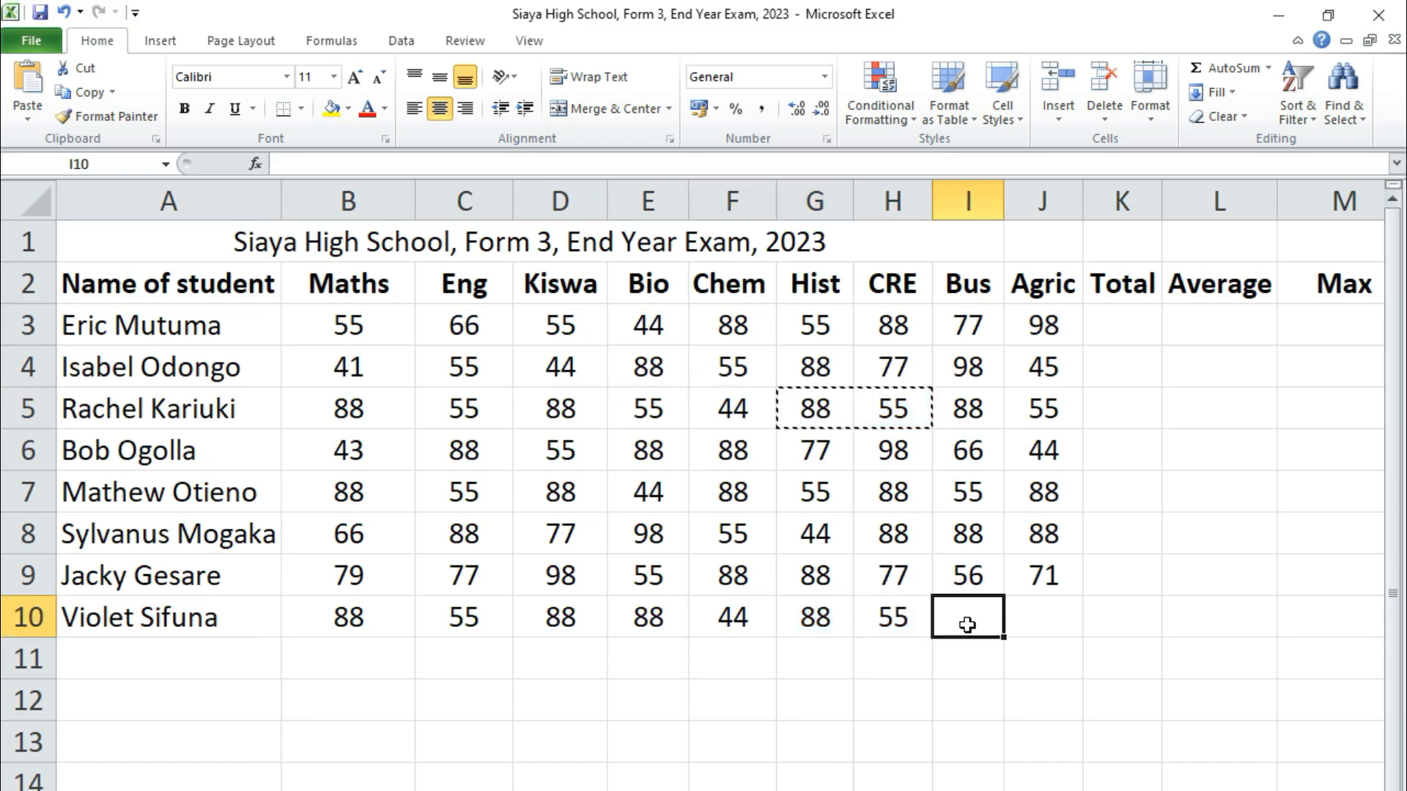
key(ctrl+v)
click(1026, 738)
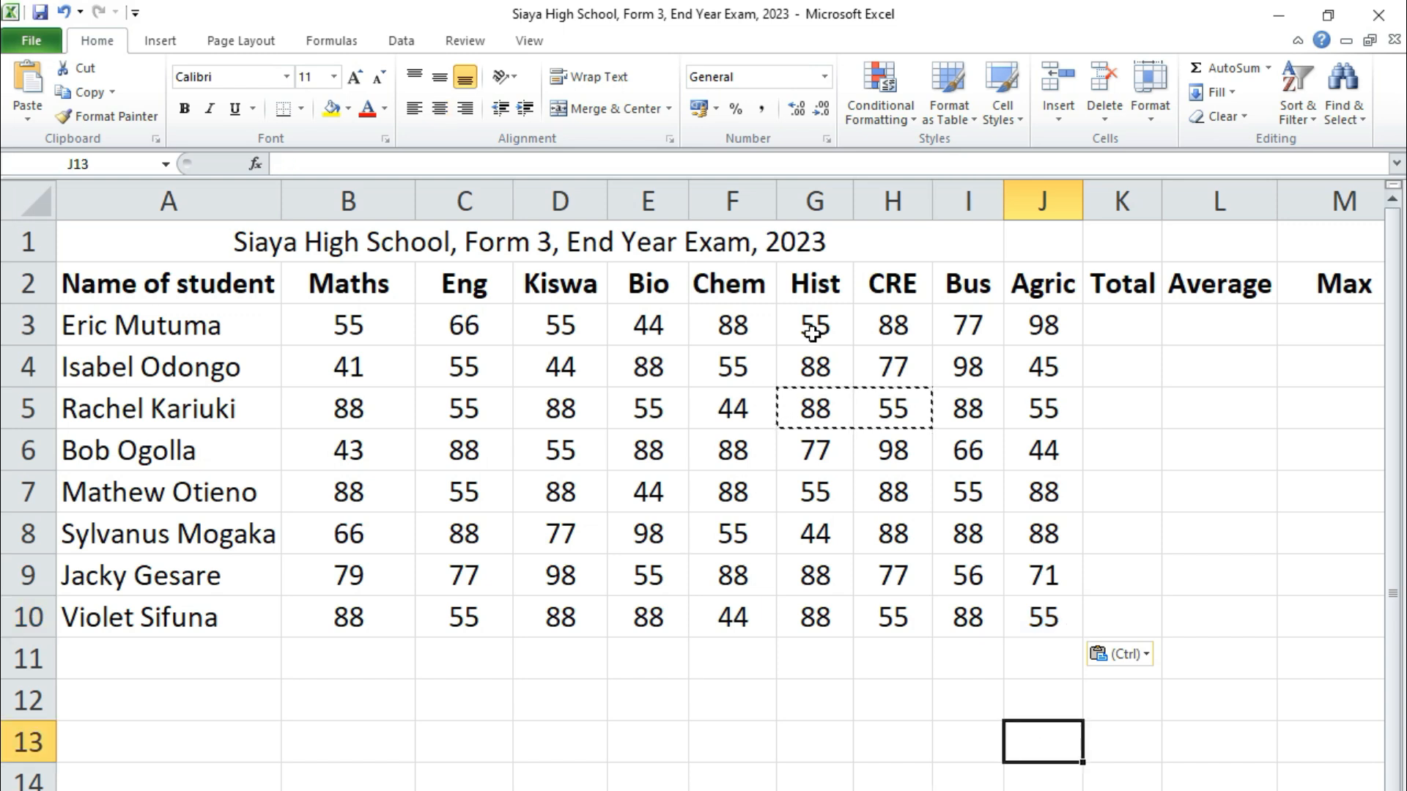
click(1199, 495)
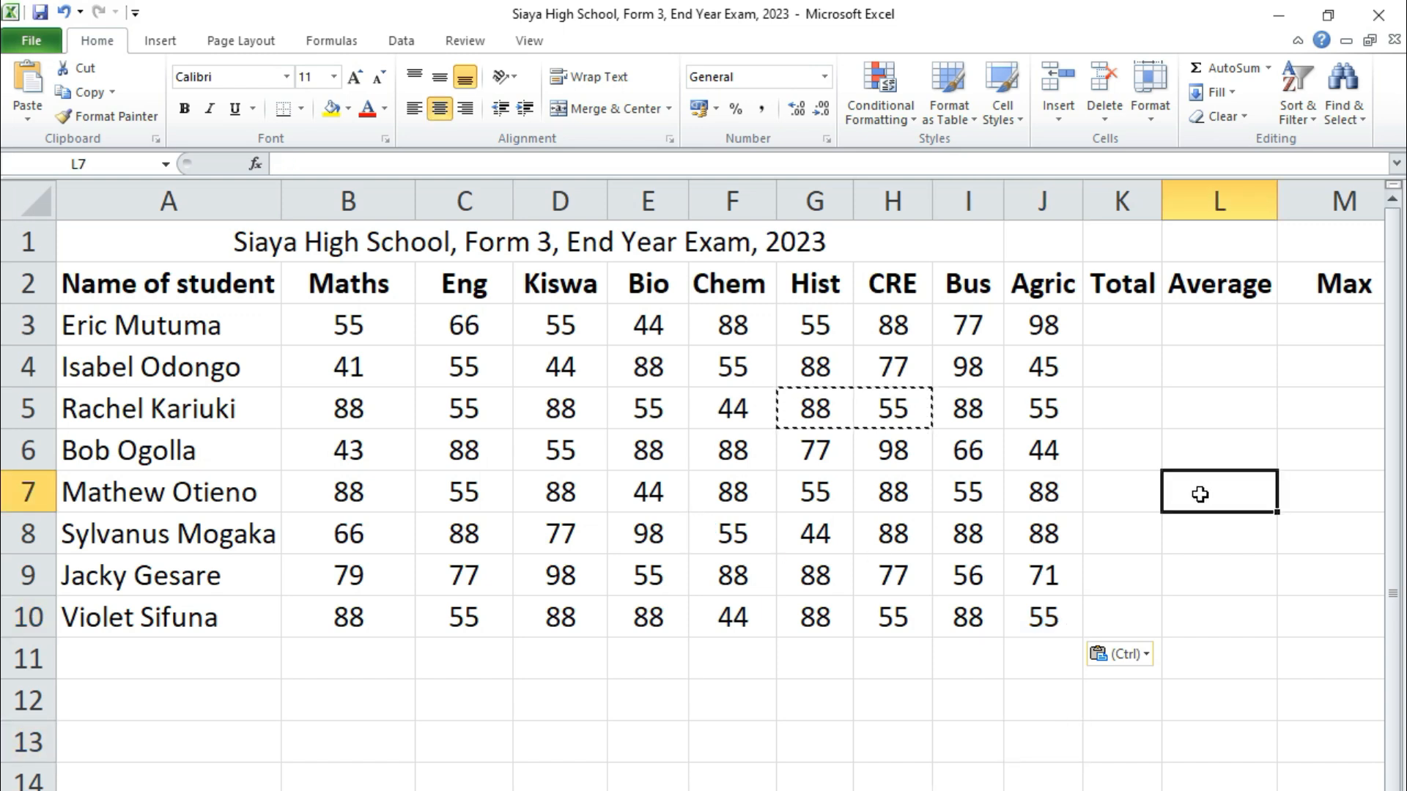
click(623, 505)
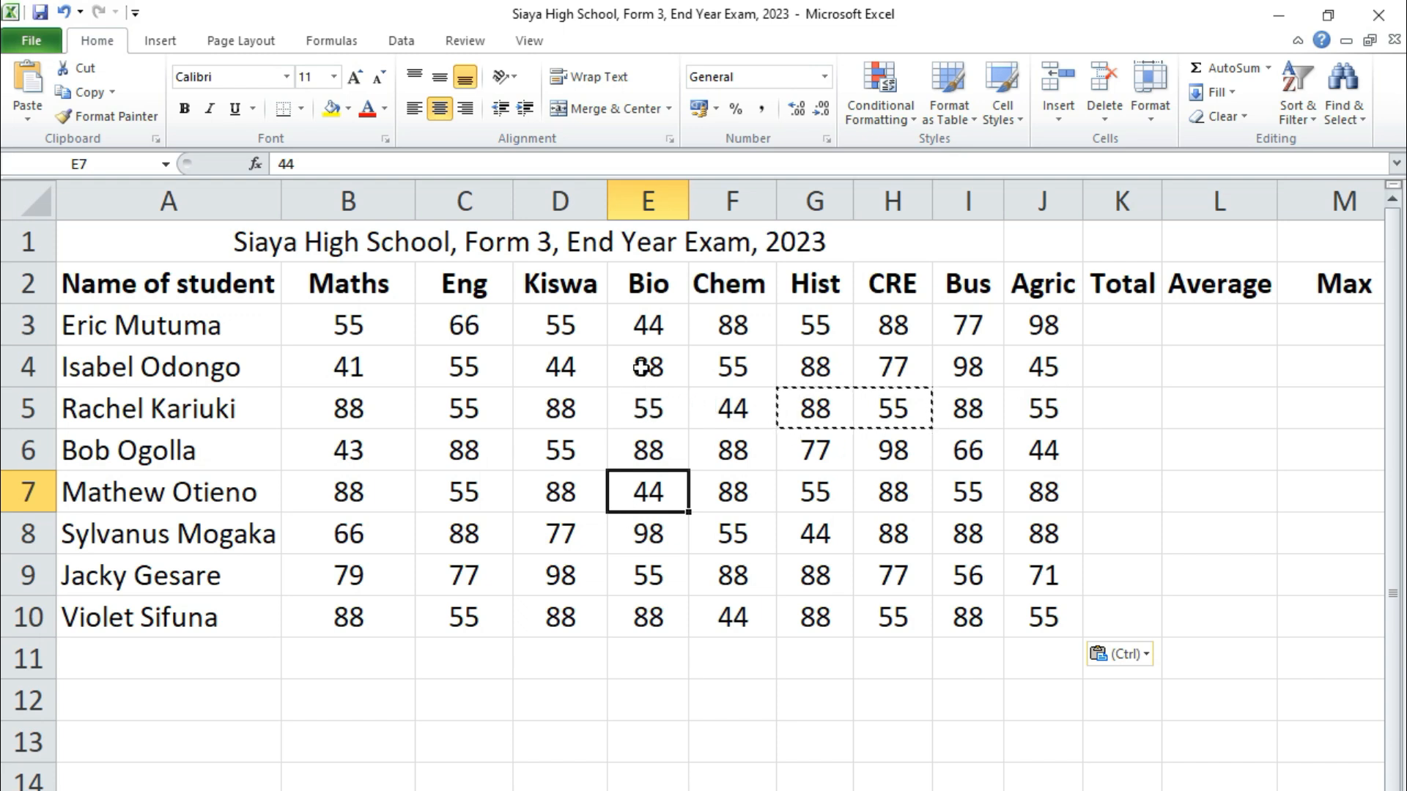
Cancel the pending copy and change E4's mark to 77
key(Escape)
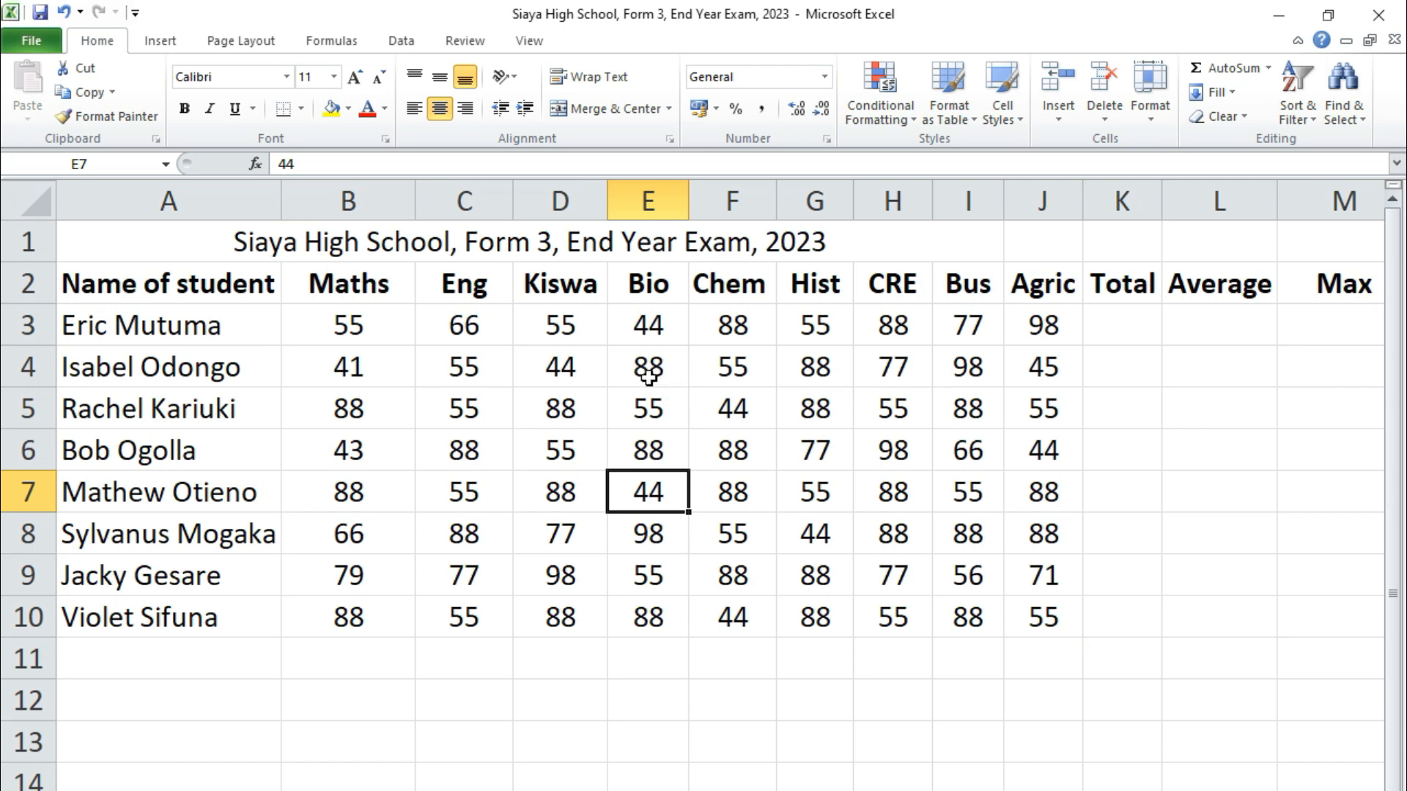
click(732, 327)
click(889, 324)
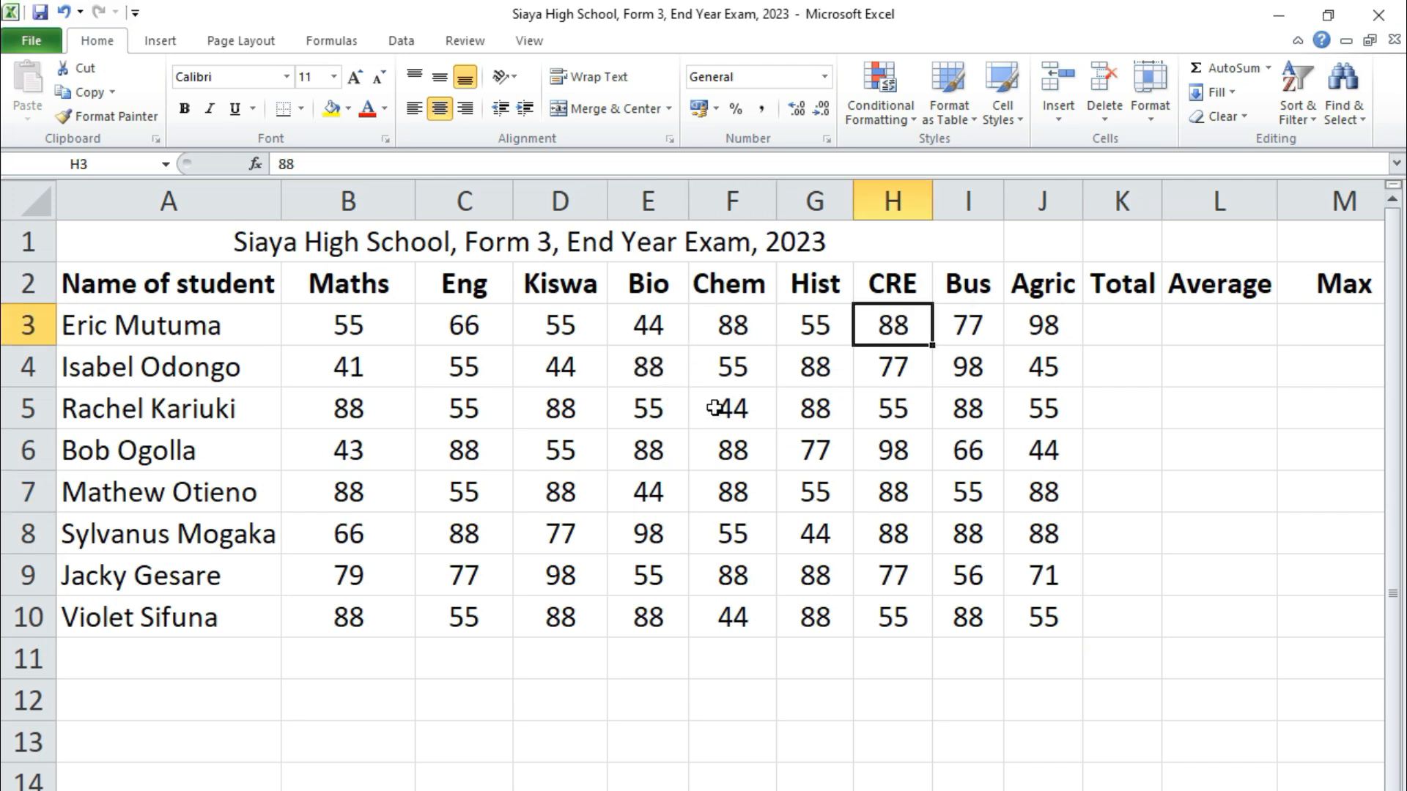
click(643, 372)
text(77)
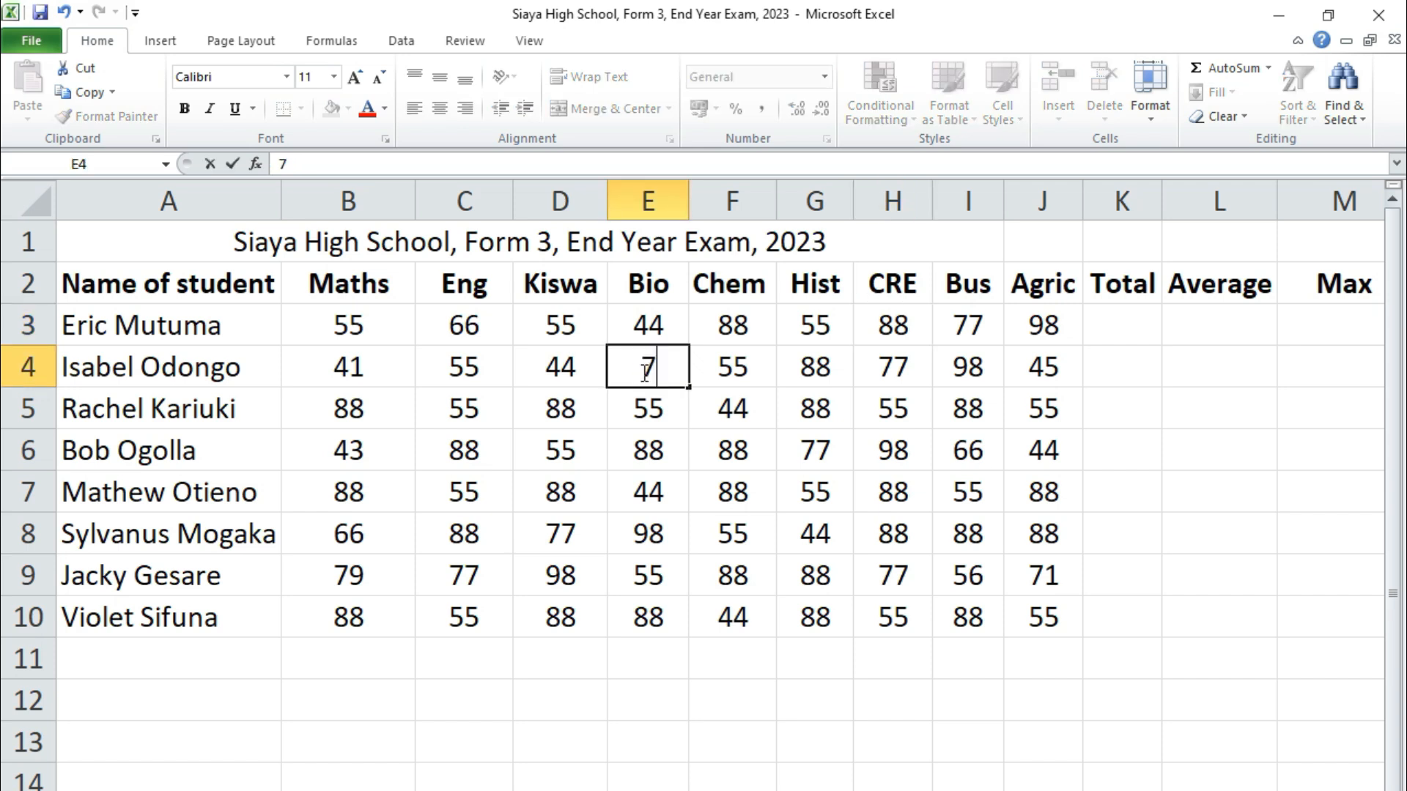
click(878, 377)
click(652, 370)
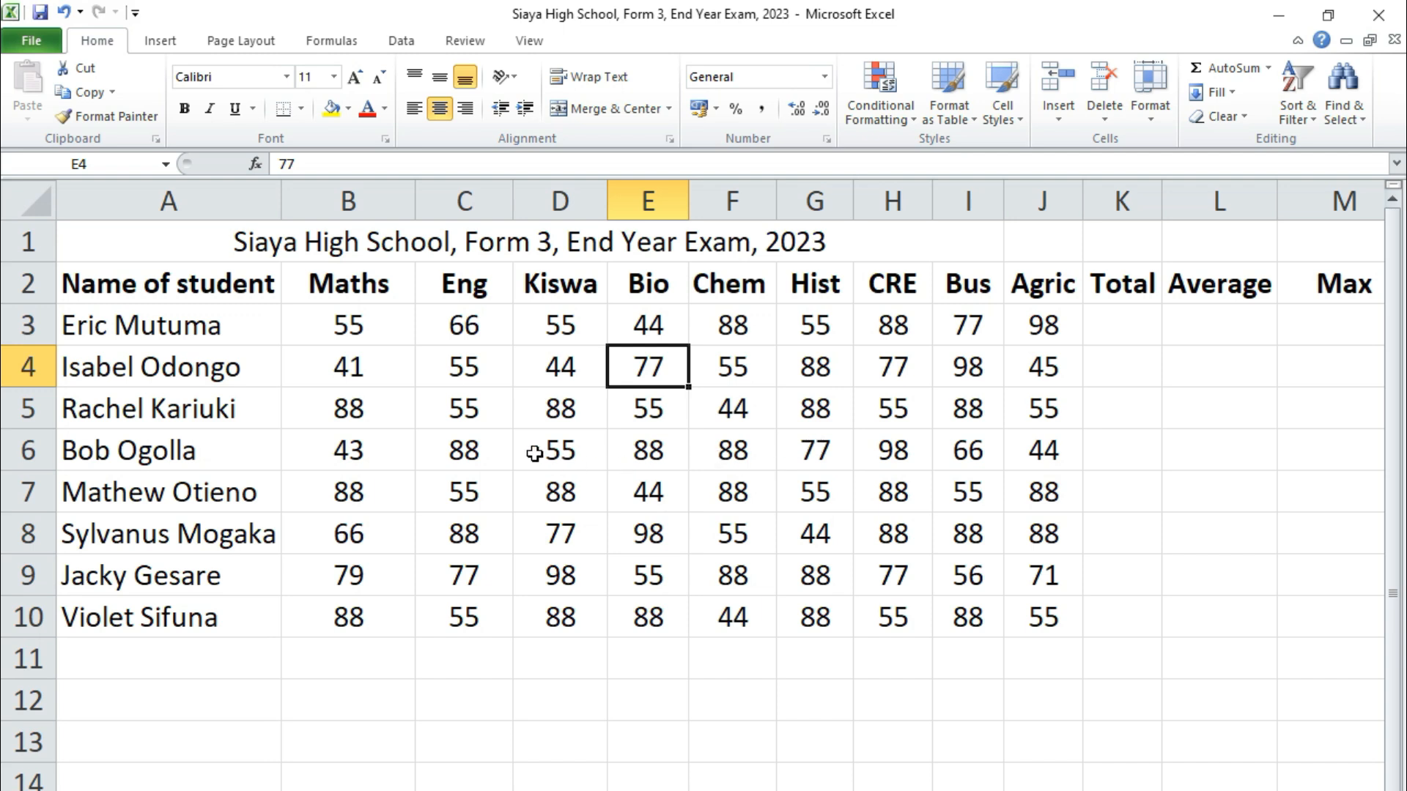
Revise row 5 marks: B5 68, D5 68, G5 45, I5 41
click(353, 410)
text(68)
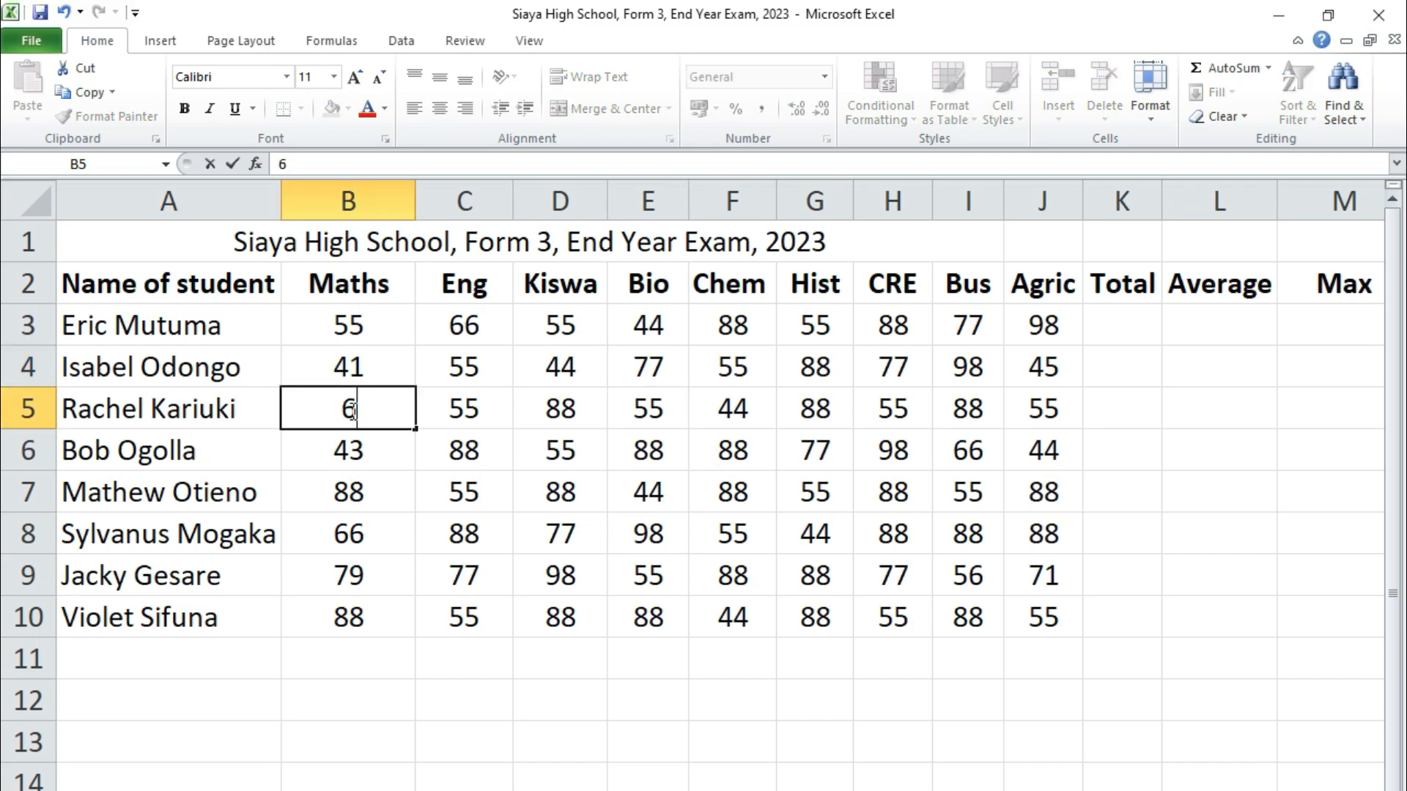
click(563, 414)
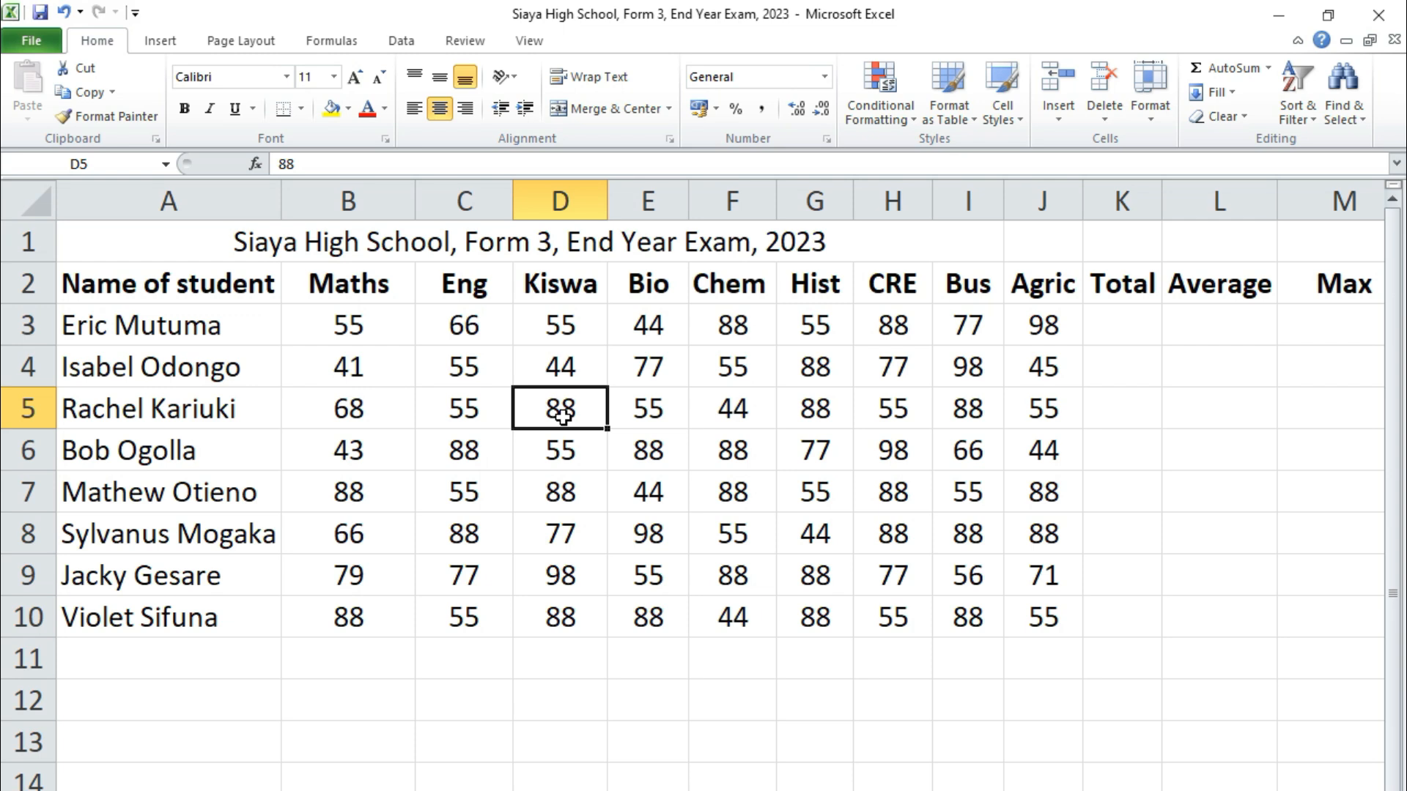
text(68)
click(806, 418)
text(45)
click(964, 412)
text(41)
click(729, 586)
Change C6 to 43 and set D7 and F7 to 65
click(465, 452)
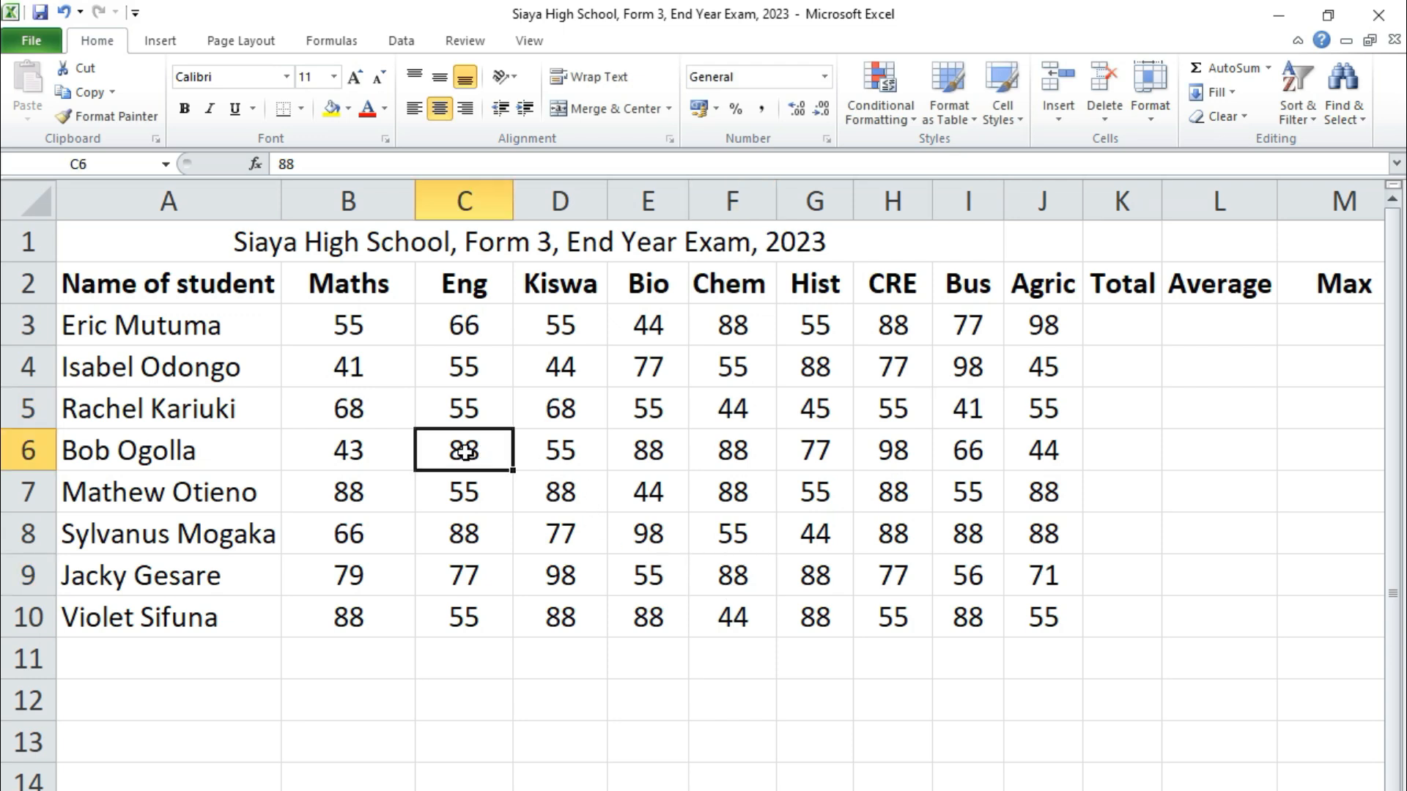
text(43)
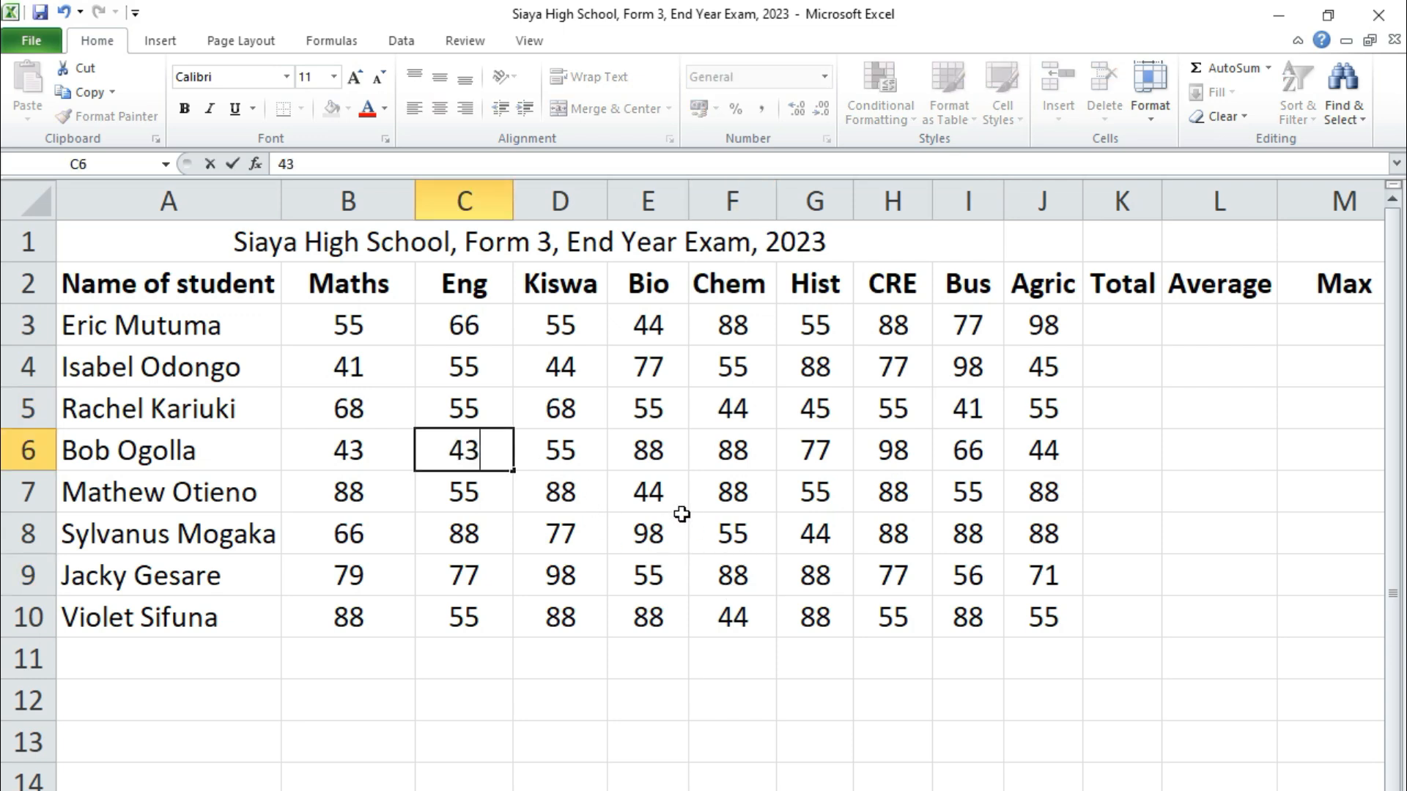
click(654, 461)
text(43)
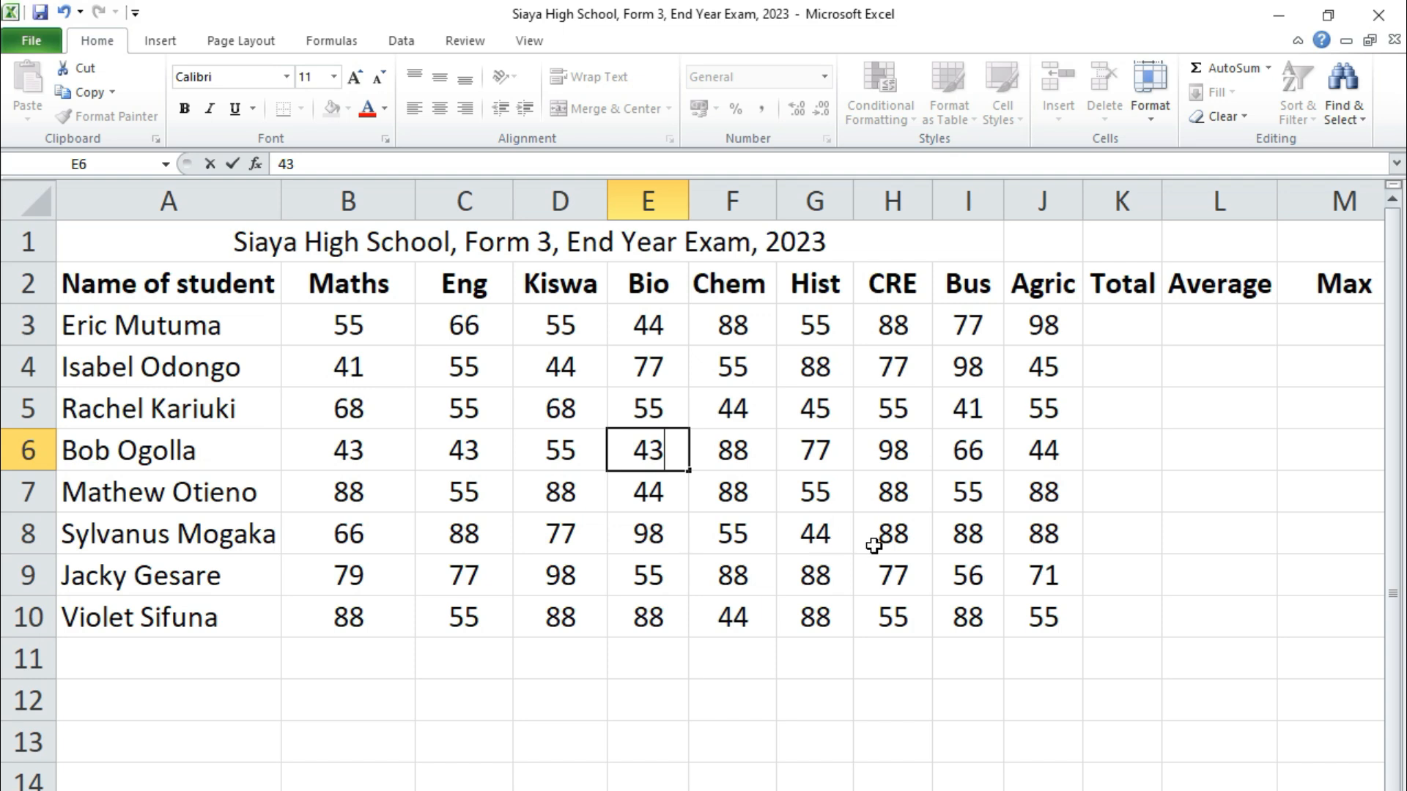
click(886, 545)
click(555, 490)
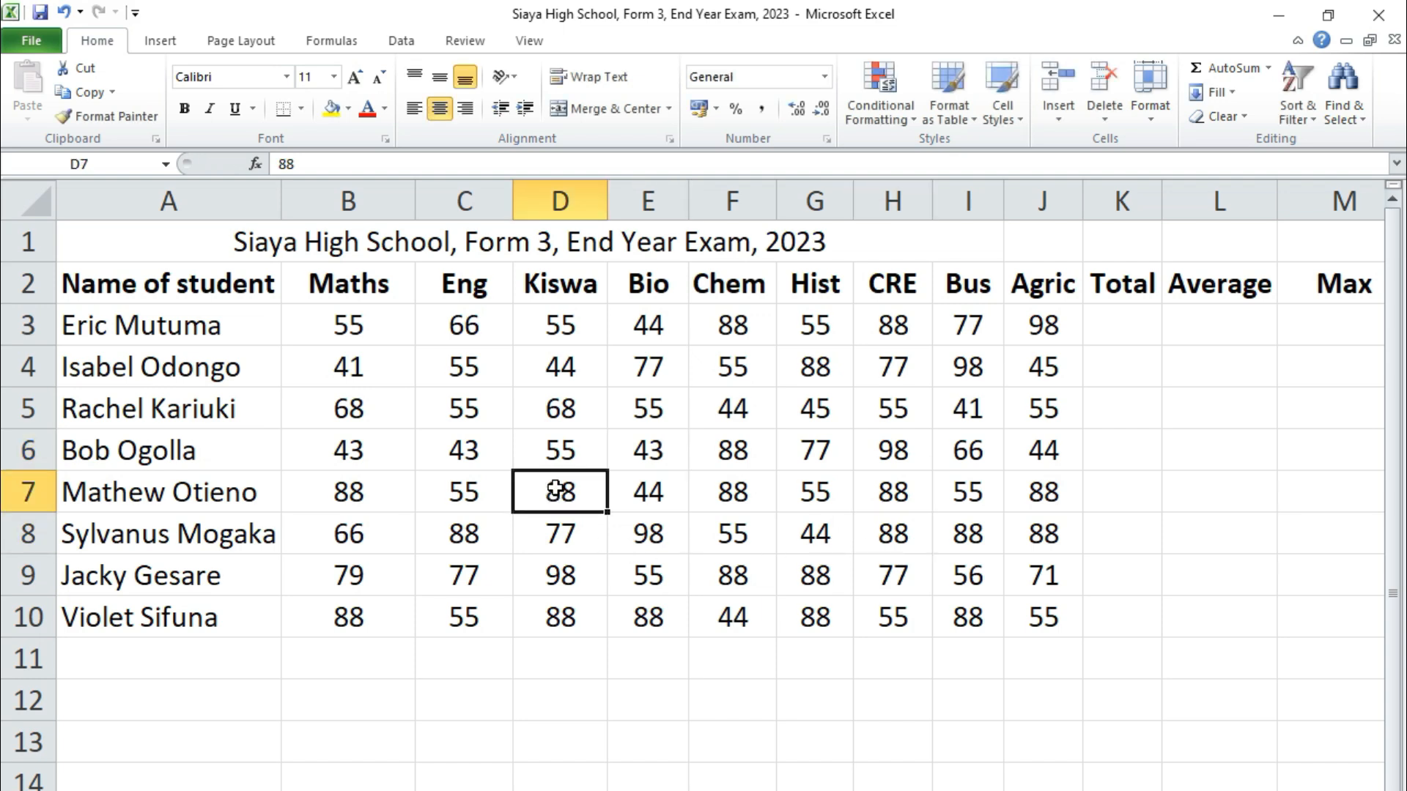
text(65)
click(740, 502)
text(65)
click(698, 684)
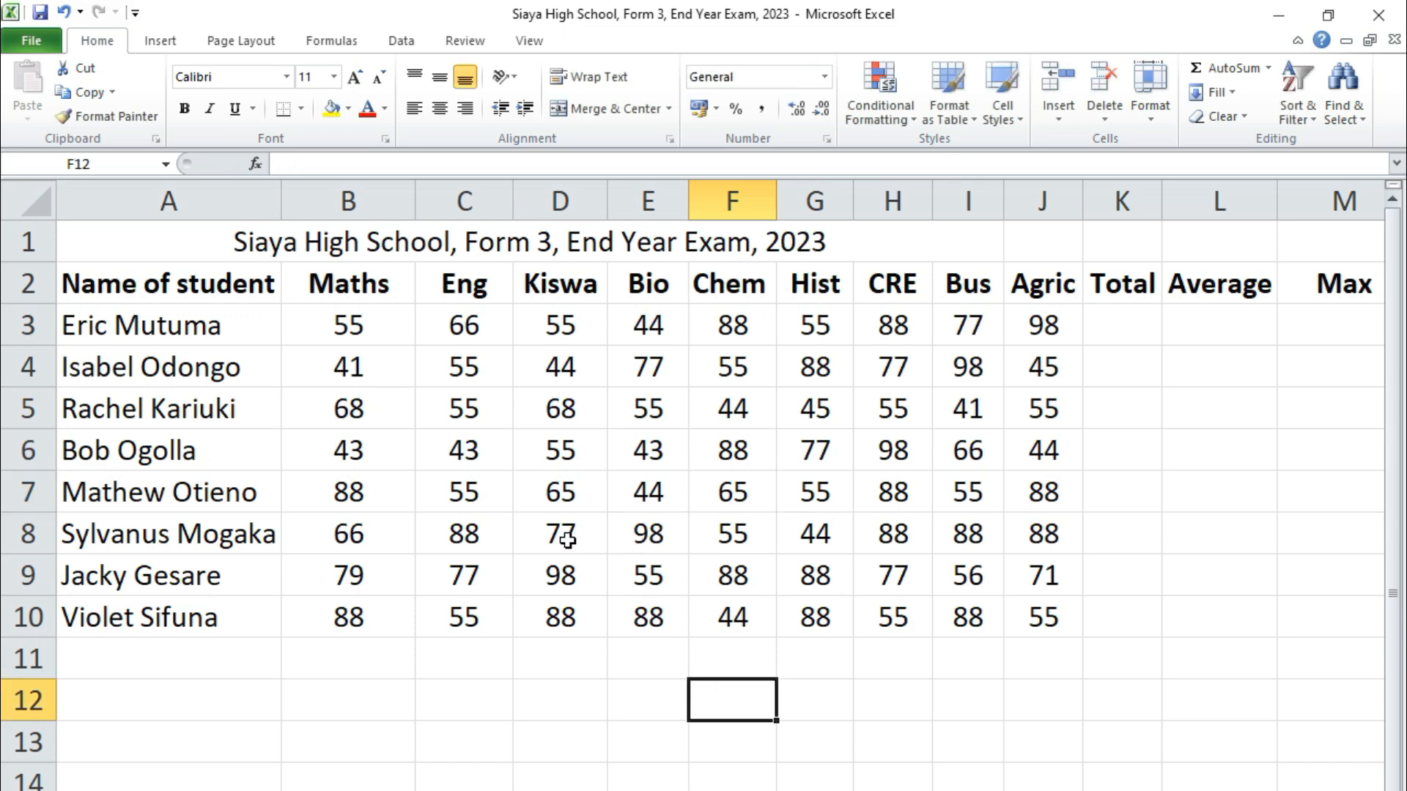
Change C8 and H8 to 41, leaving I8 at 44
click(479, 538)
text(41)
click(883, 535)
text(41)
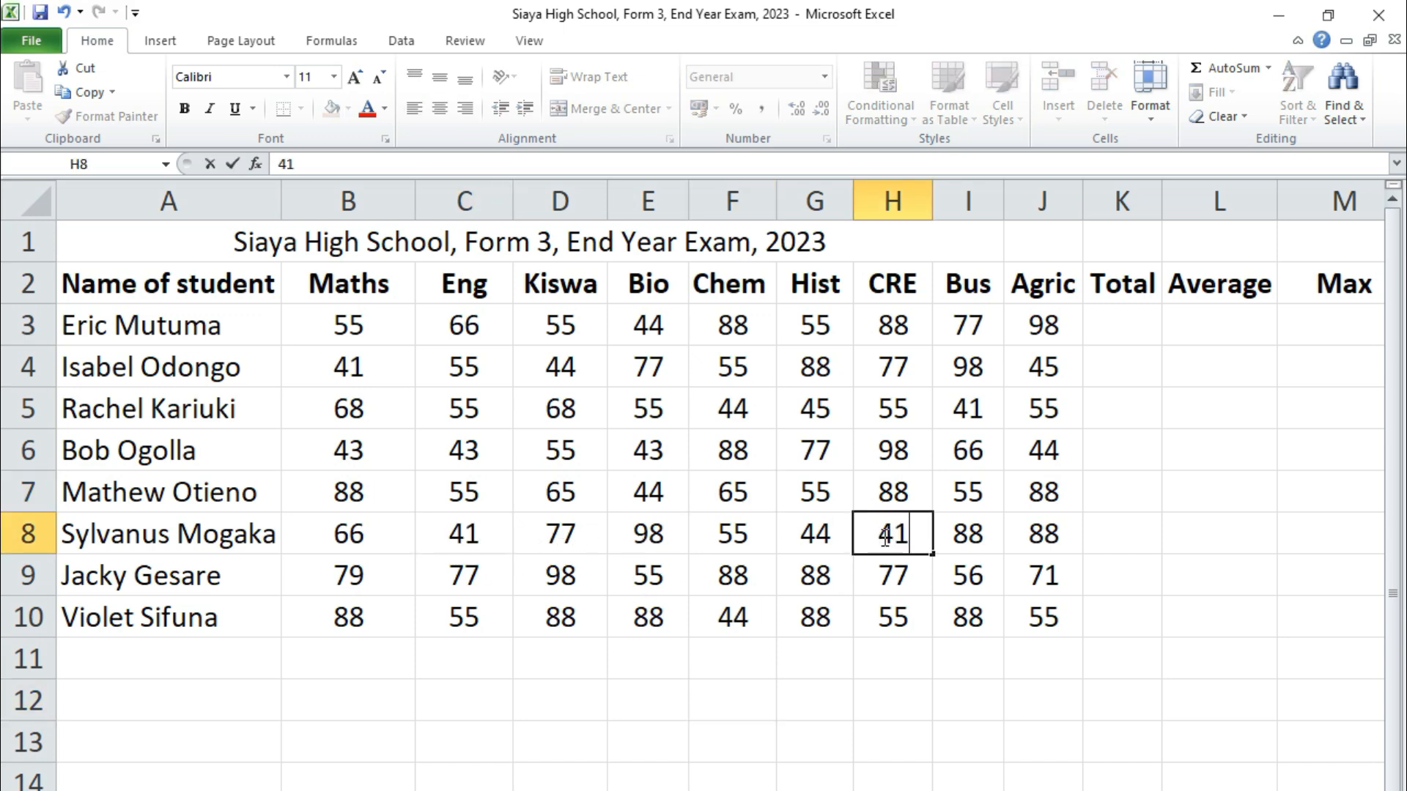
click(966, 533)
click(816, 682)
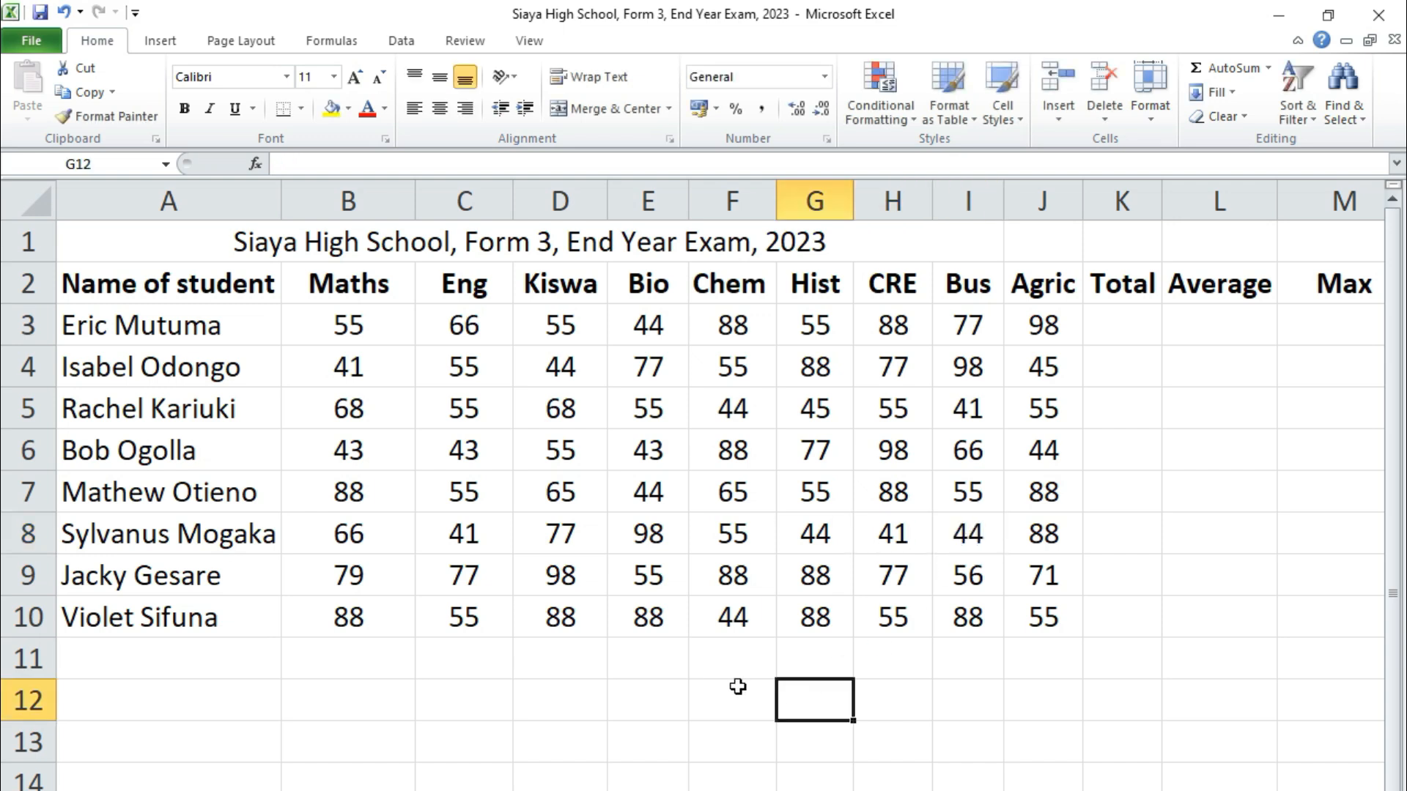
Revise row 9 marks: F9 63, G9 62, I9 63
click(740, 576)
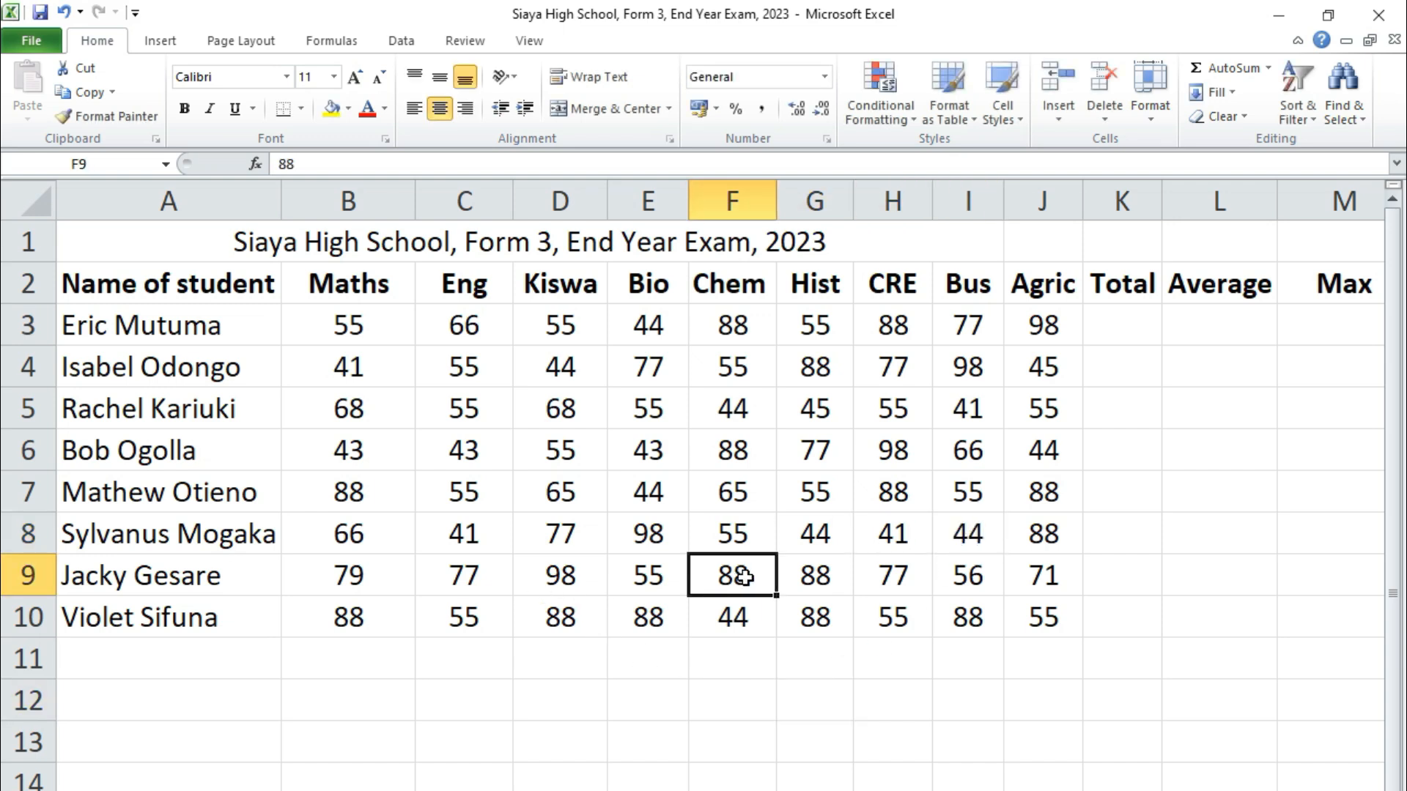
text(63)
click(824, 576)
text(62)
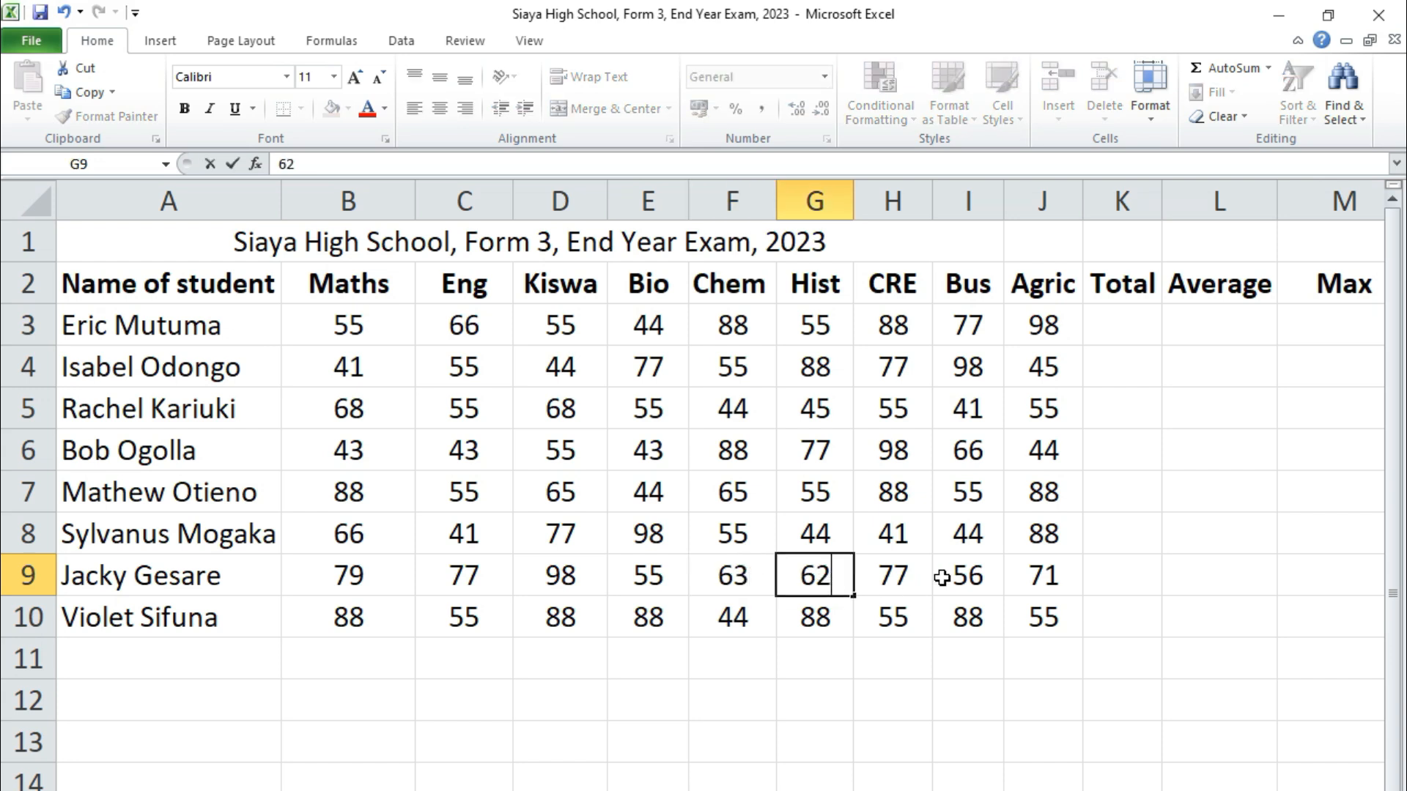
click(972, 575)
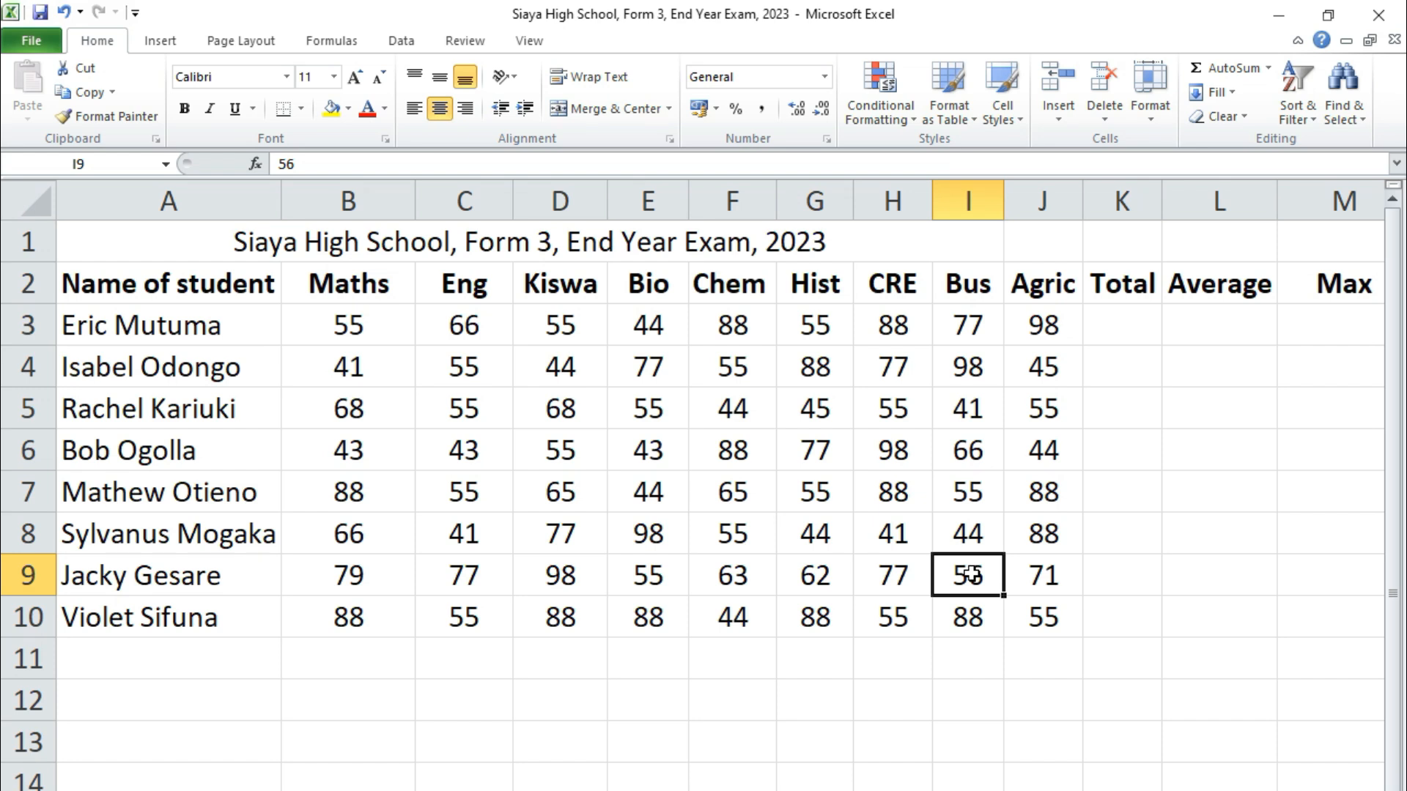
text(63)
click(857, 746)
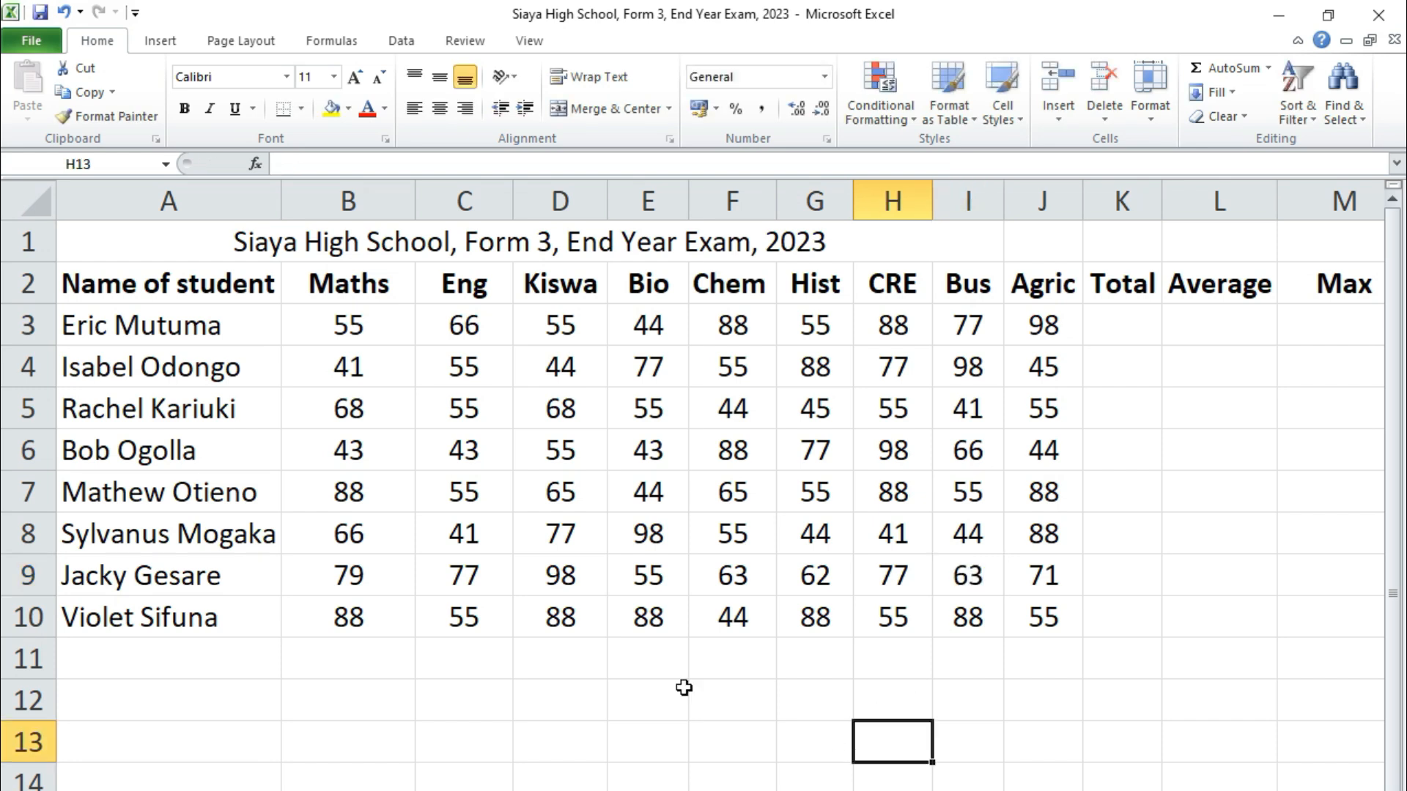
Revise row 10 marks: D10 58, E10 68, G10 68, I10 41
click(553, 617)
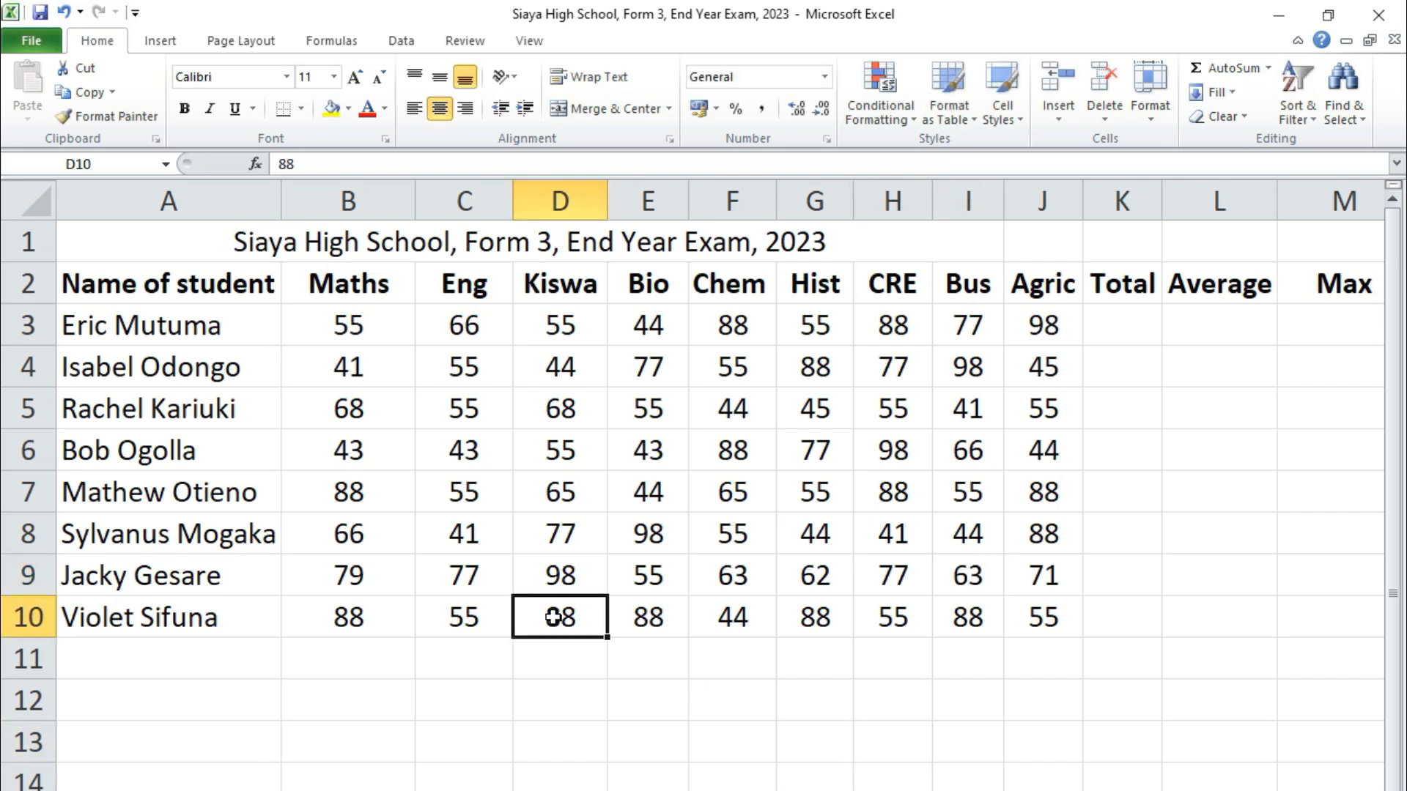
text(58)
click(645, 615)
text(68)
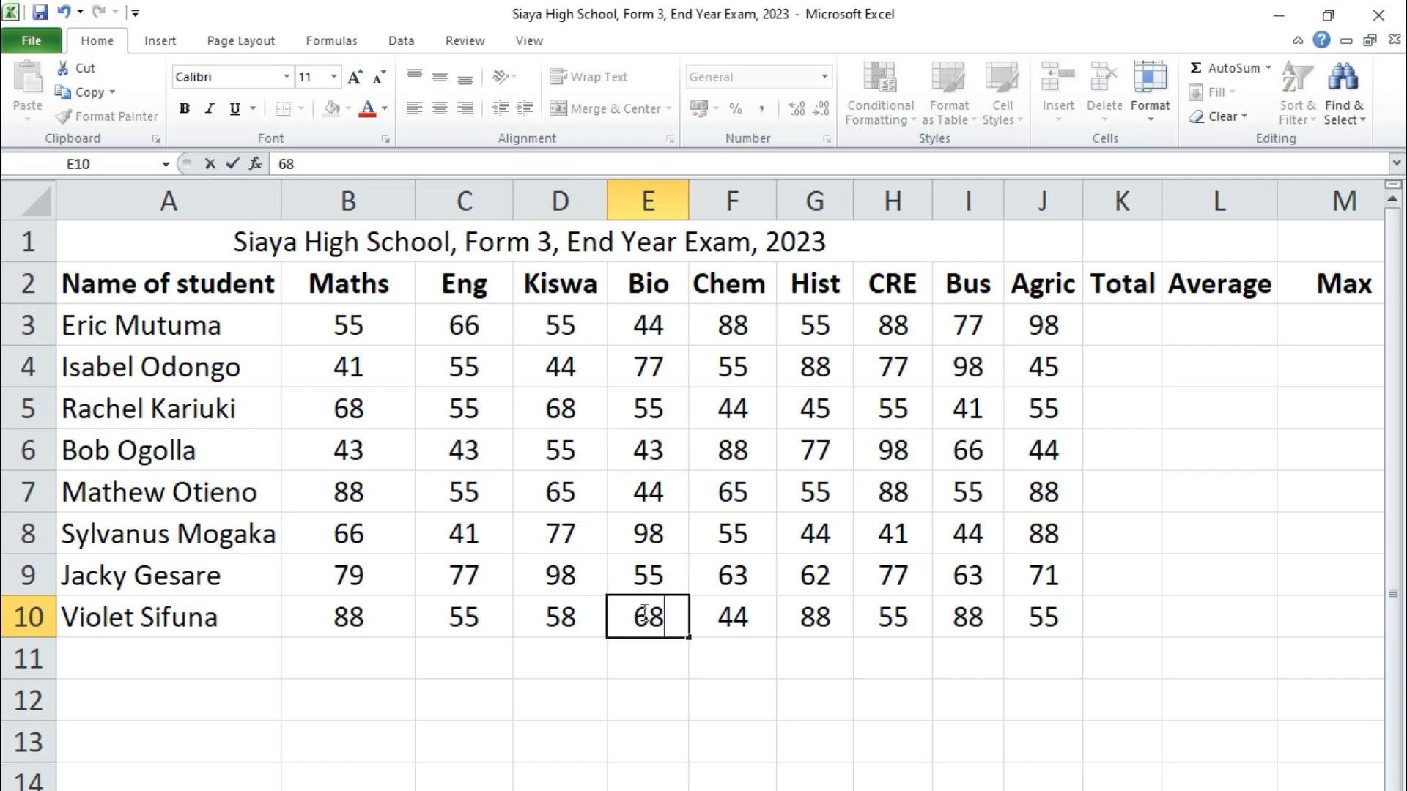
click(815, 615)
text(68)
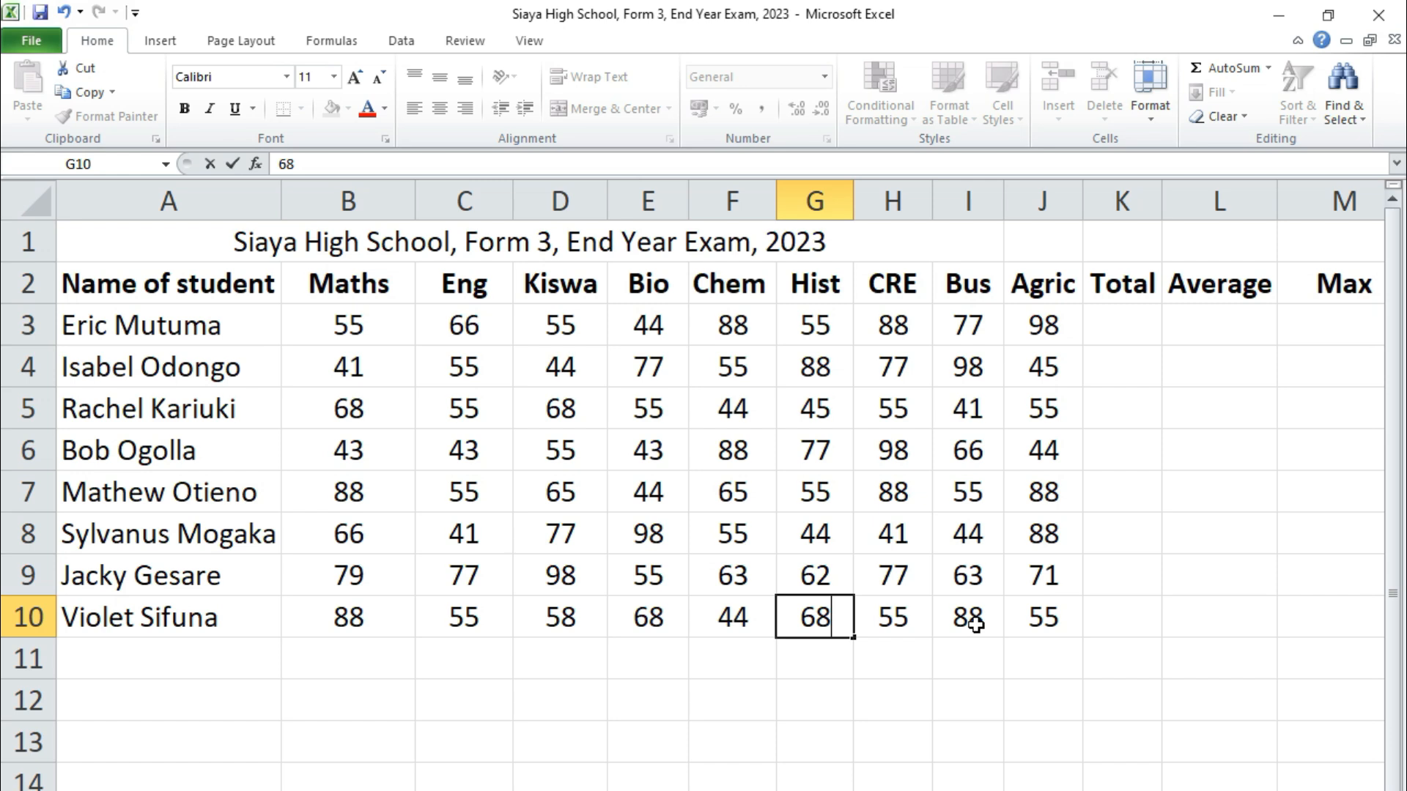
click(976, 624)
text(41)
click(855, 755)
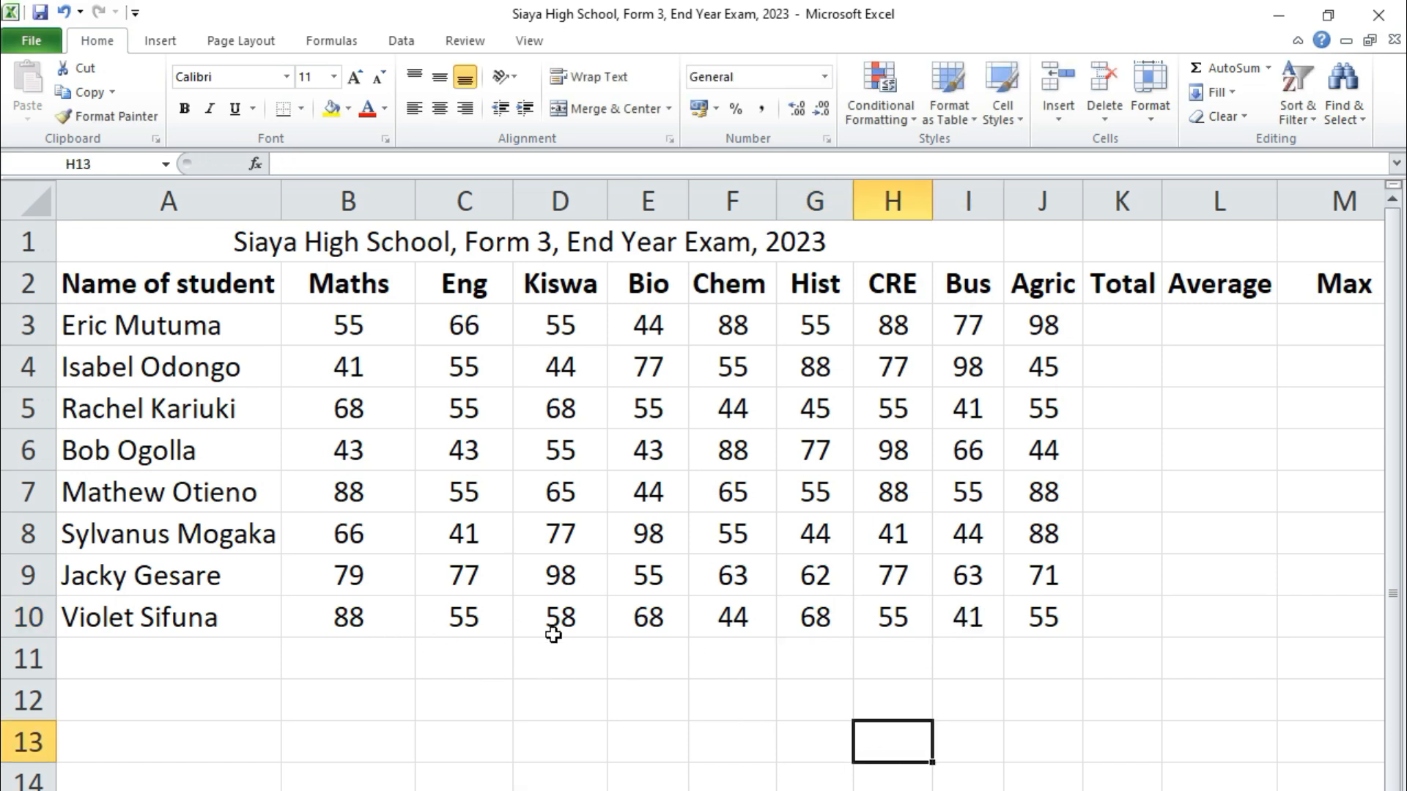
click(649, 626)
click(810, 624)
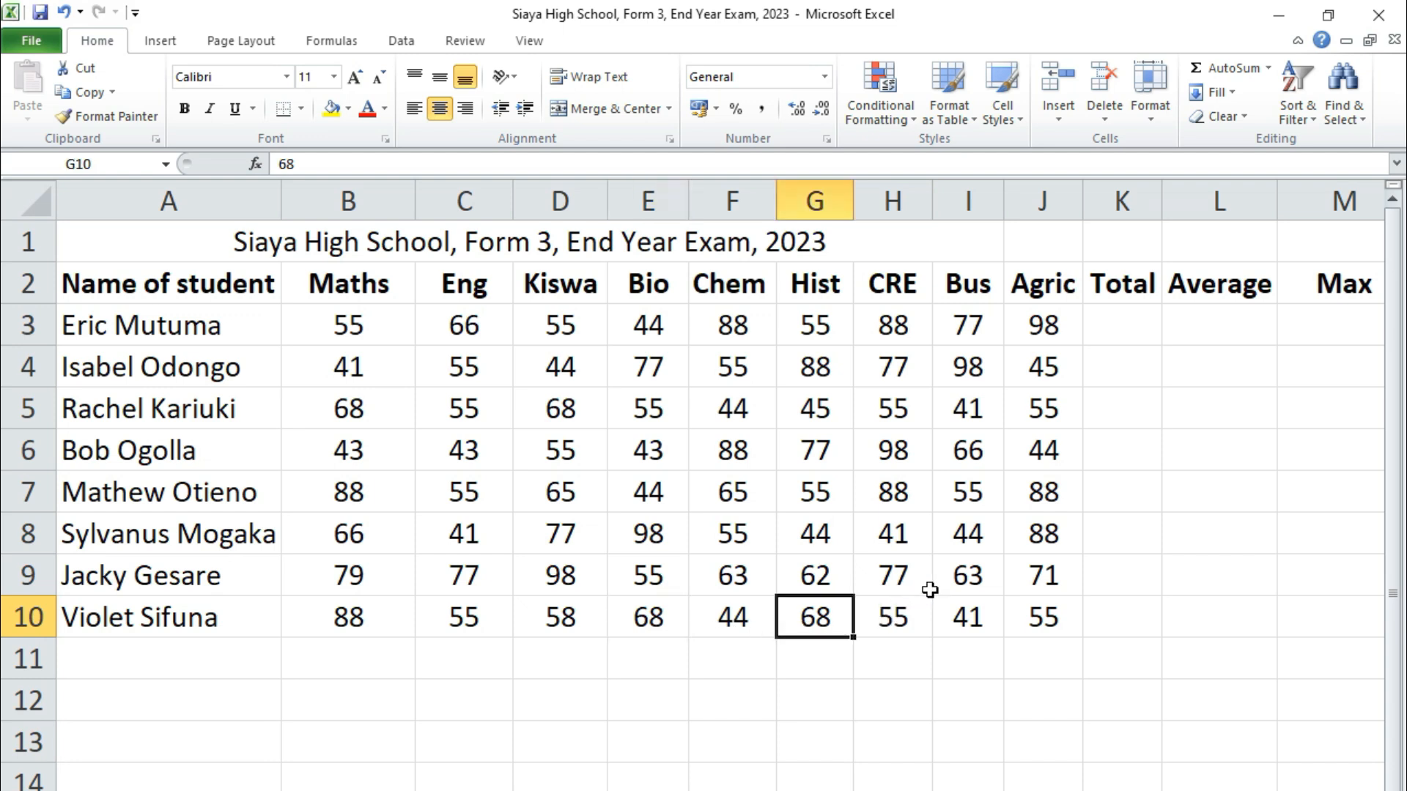
click(964, 582)
click(757, 576)
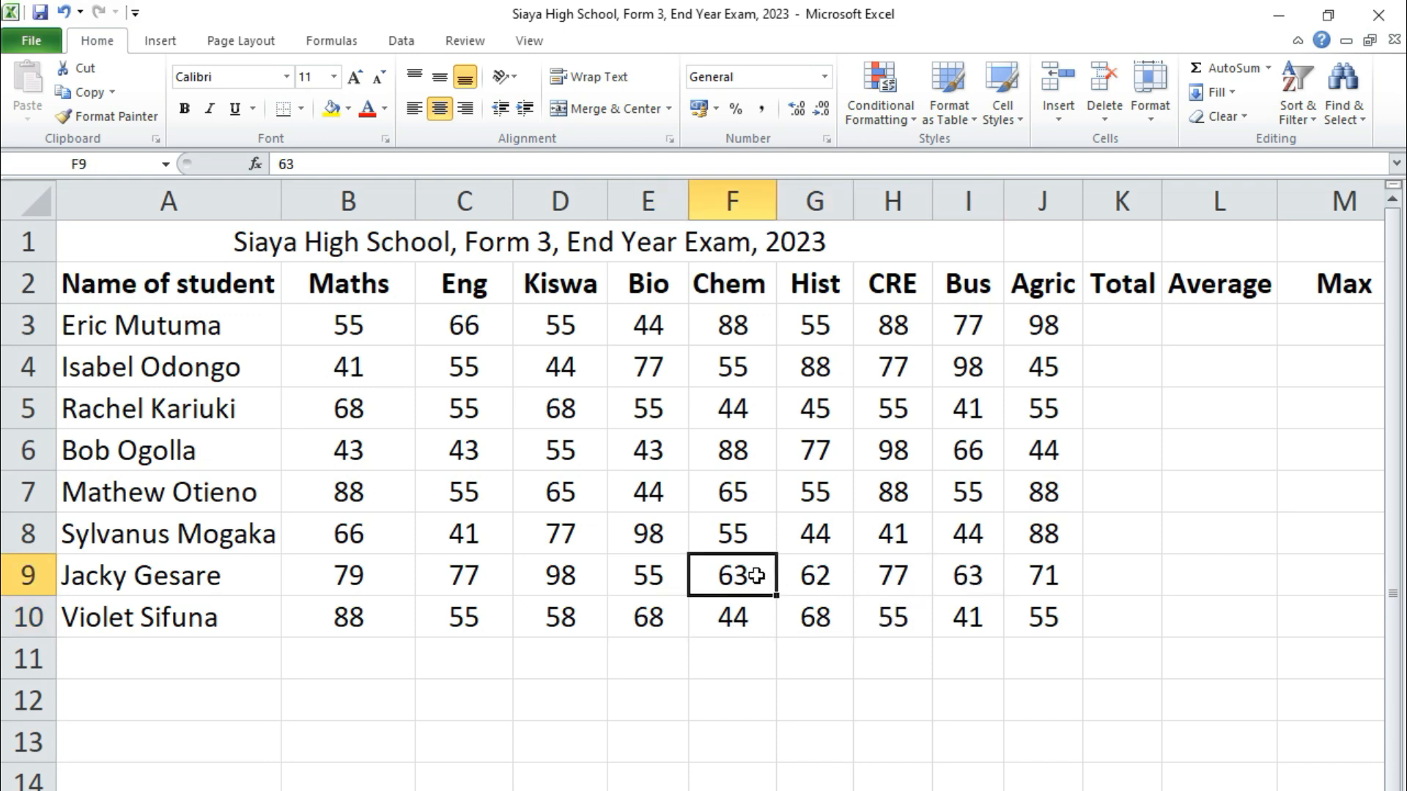
click(892, 542)
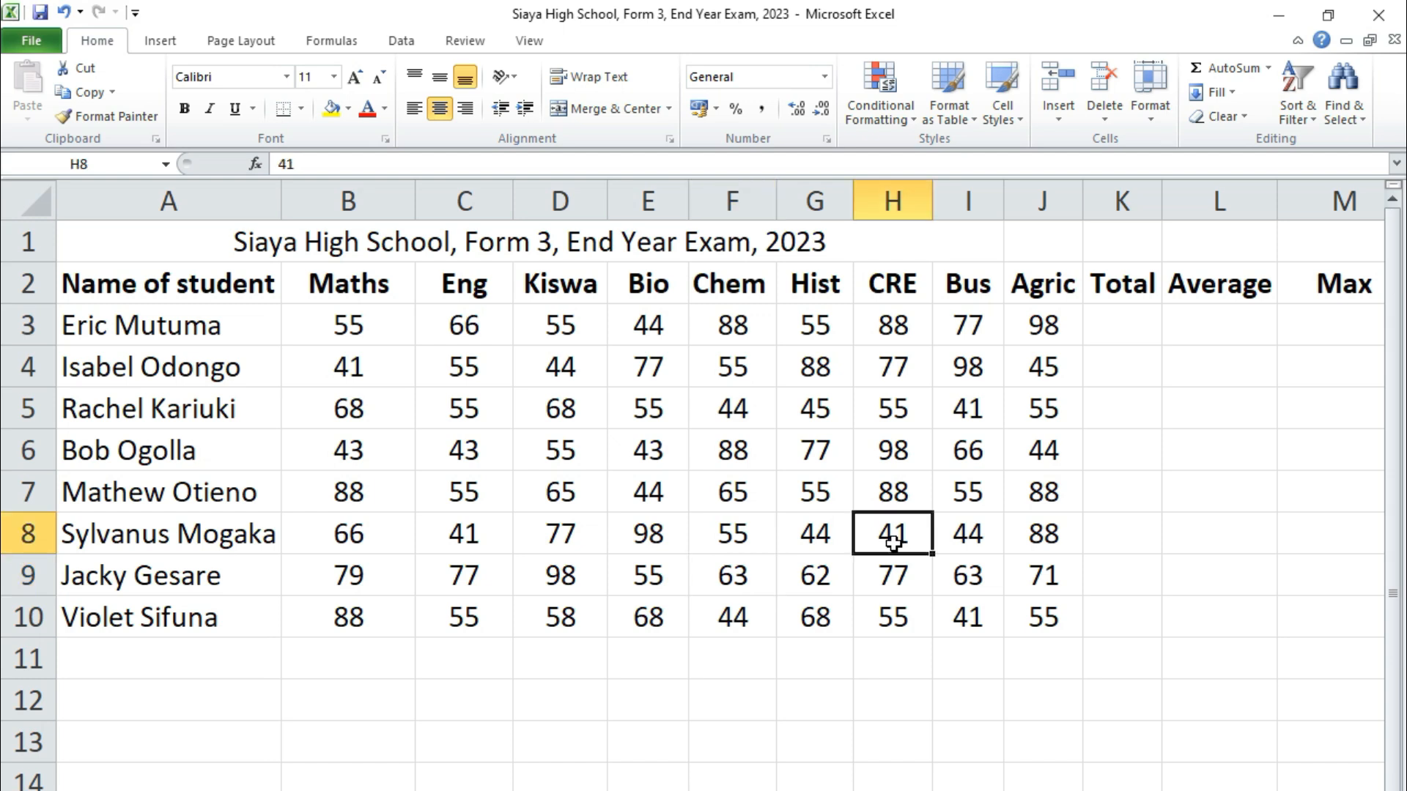
click(483, 535)
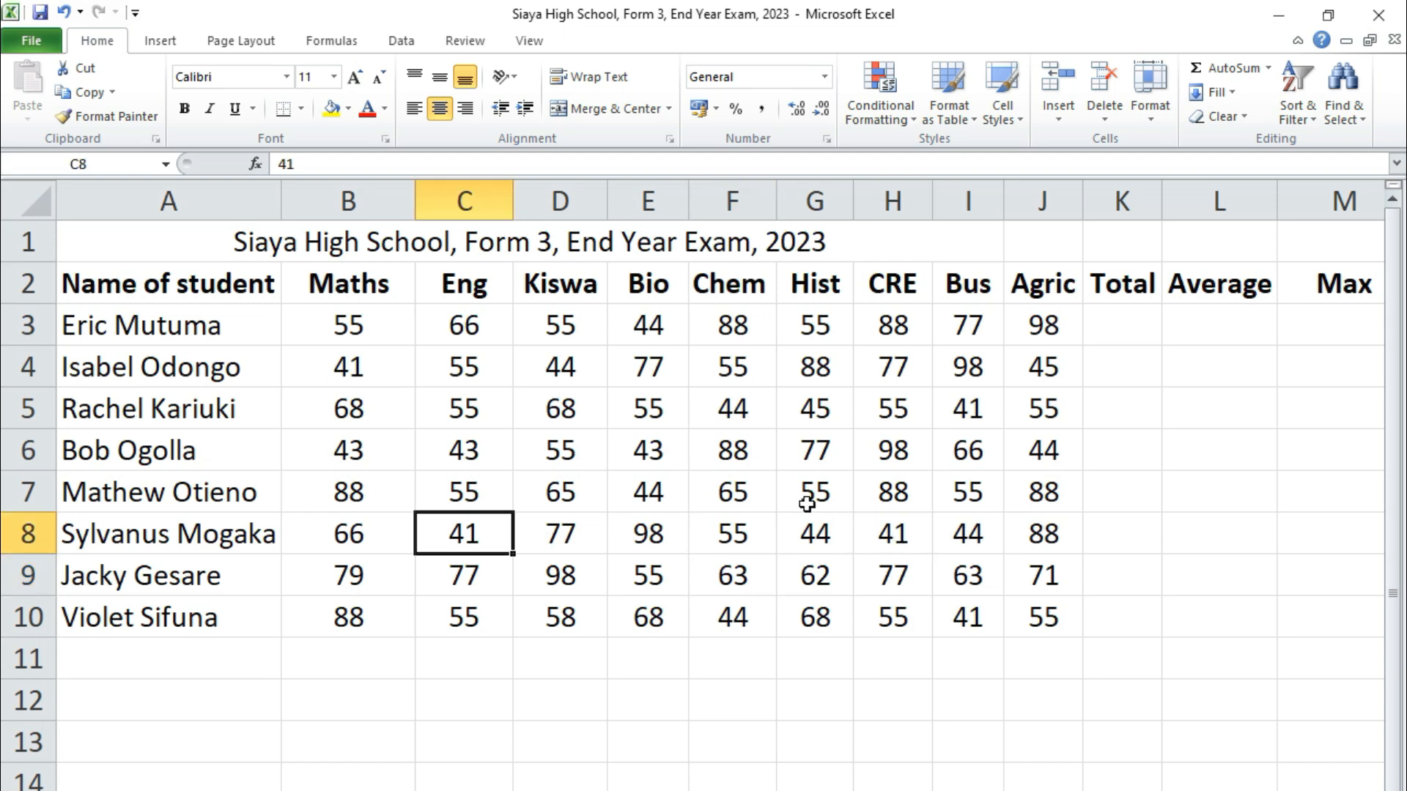
click(899, 499)
text(41)
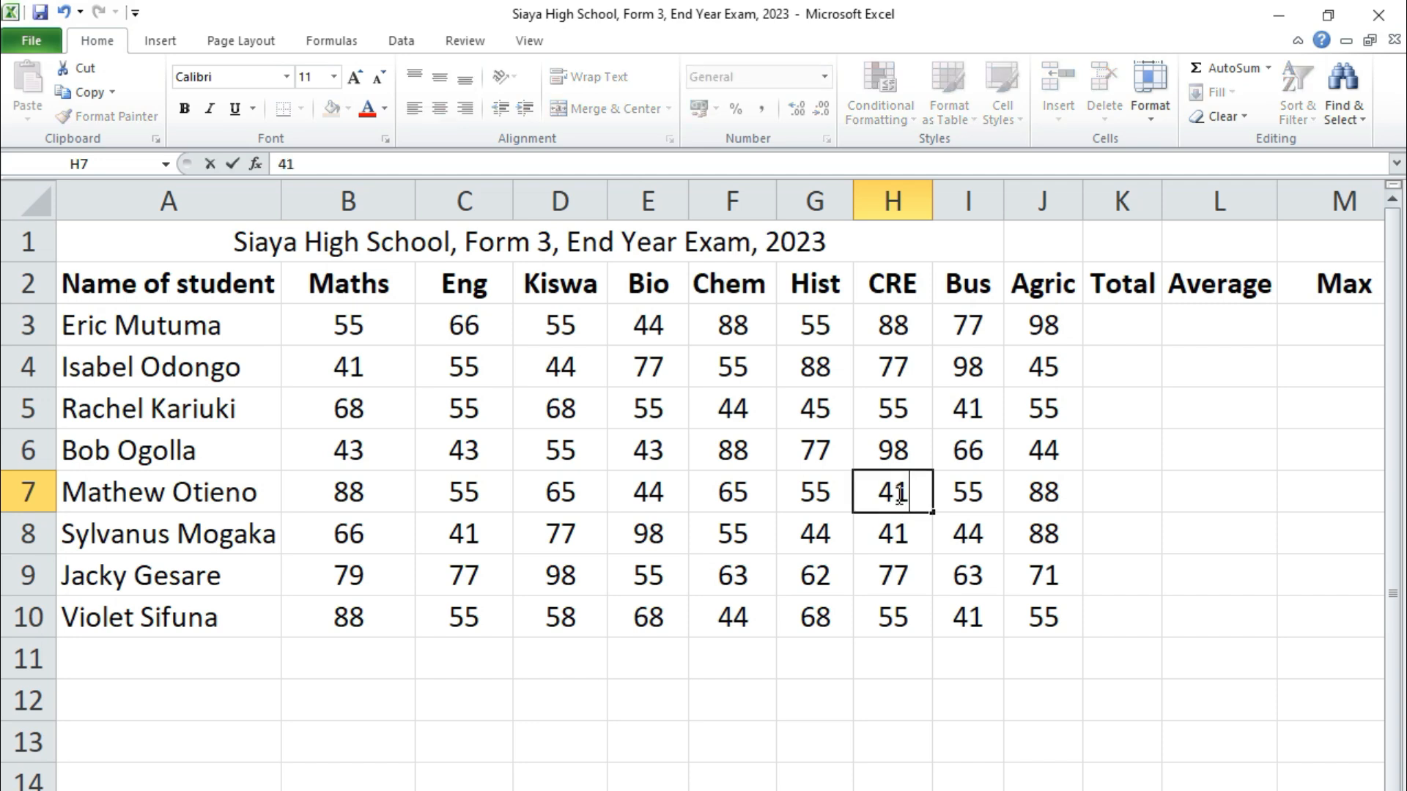
click(1018, 490)
click(732, 493)
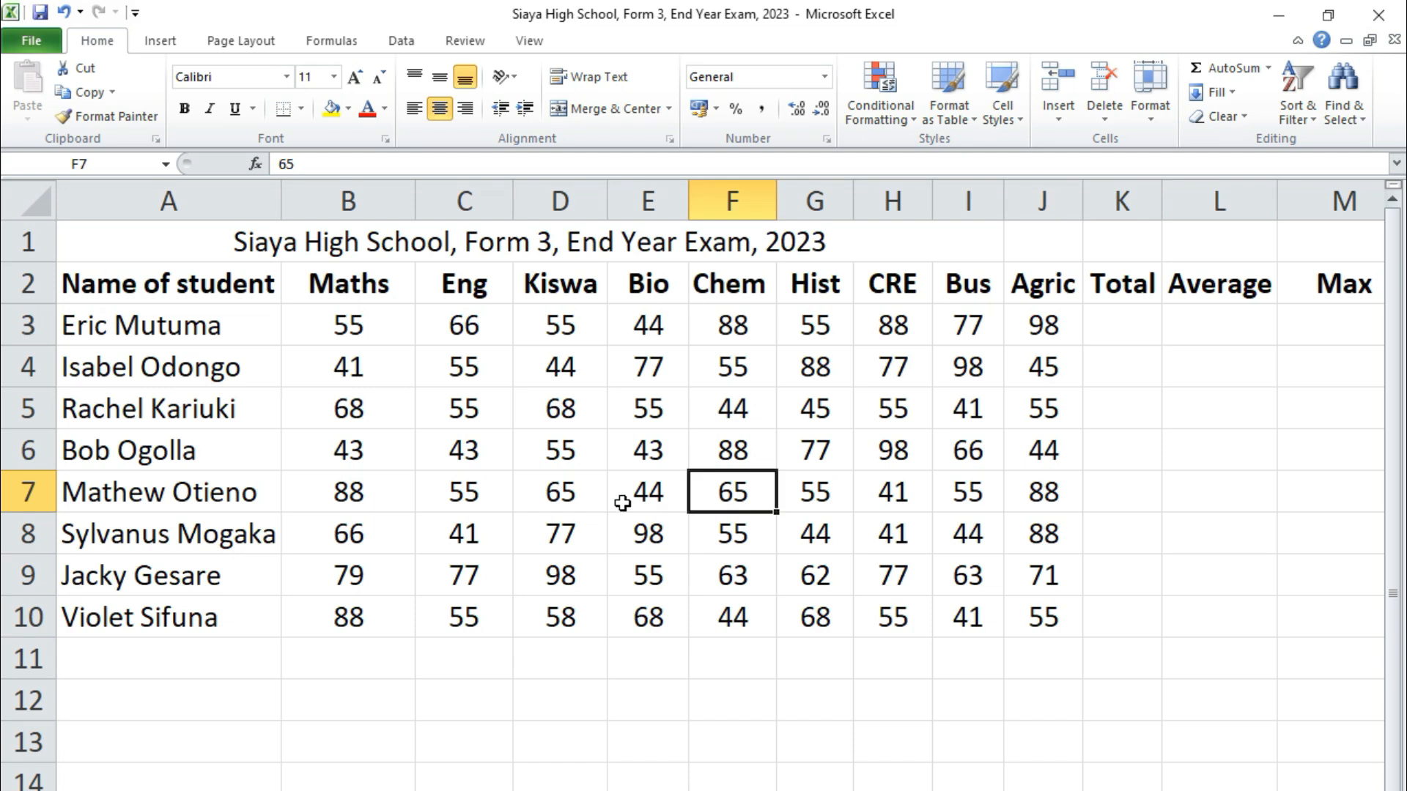
click(553, 487)
click(337, 490)
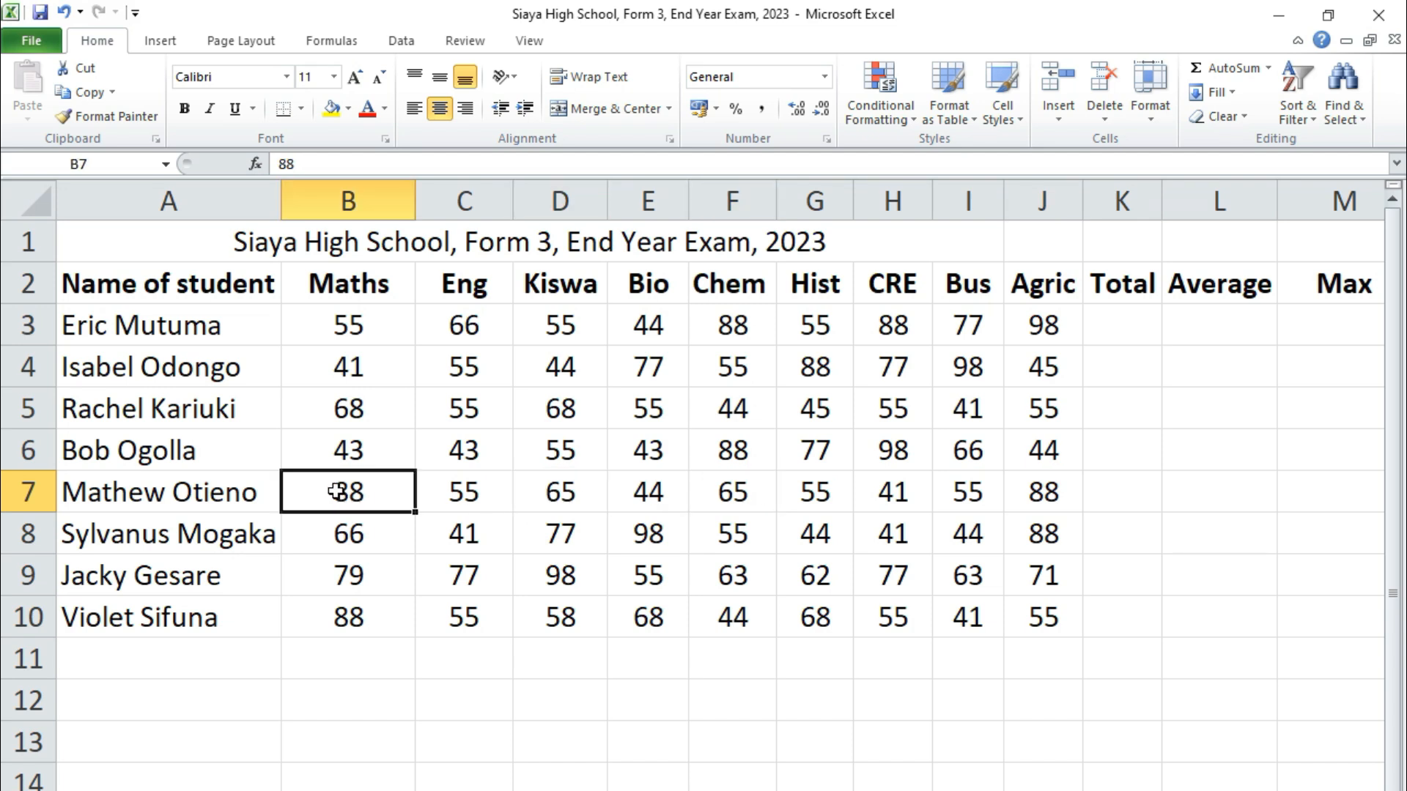
text(77)
key(BackSpace)
text(4)
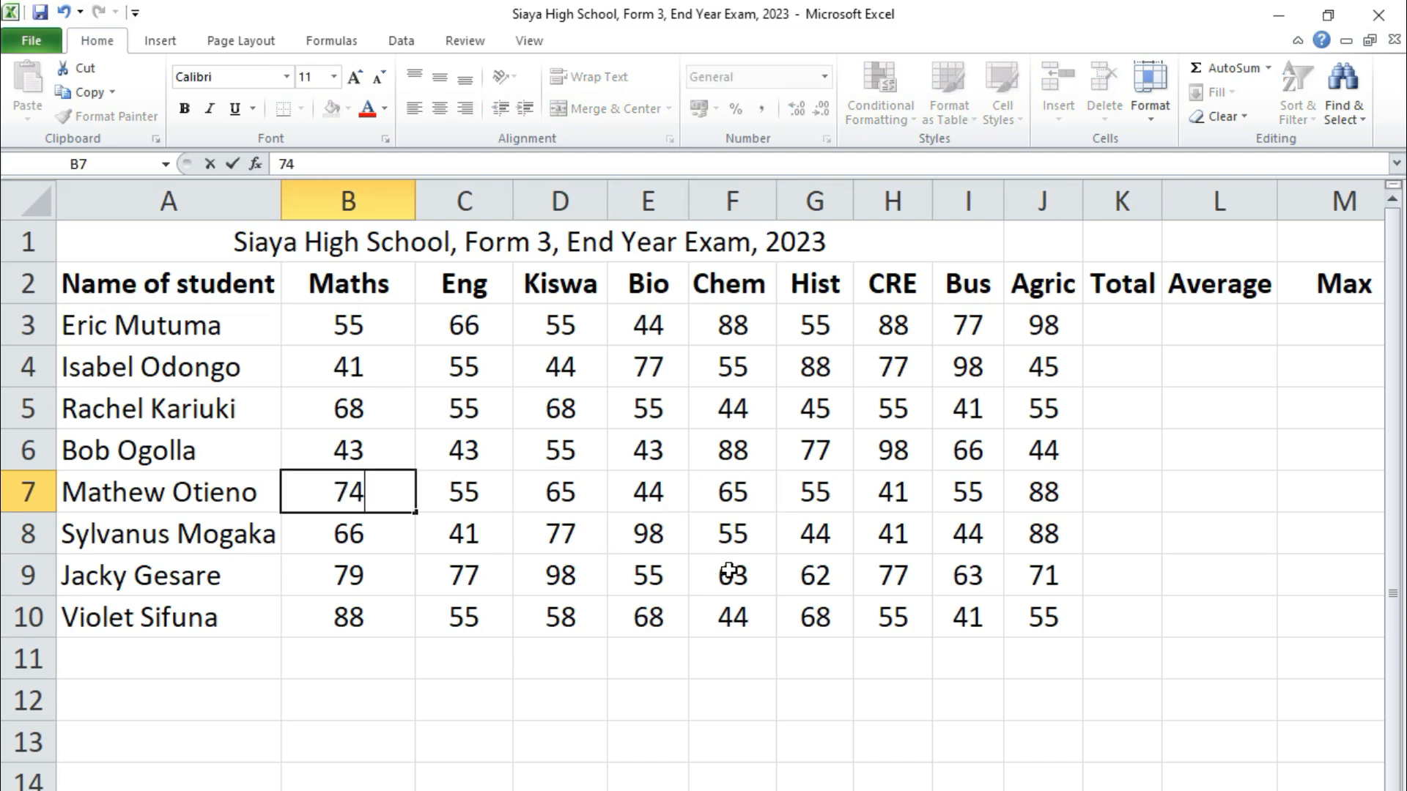
click(729, 573)
click(732, 460)
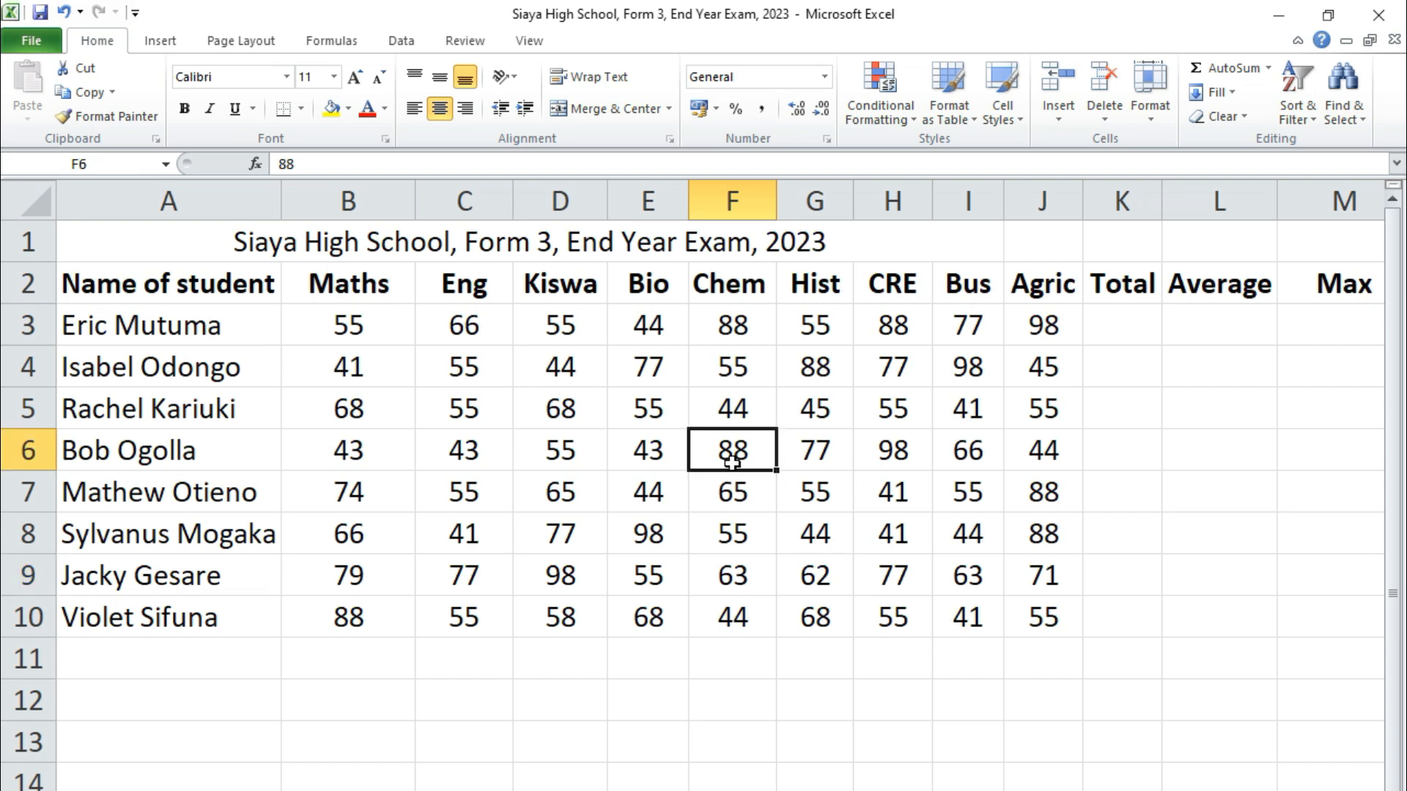
text(62)
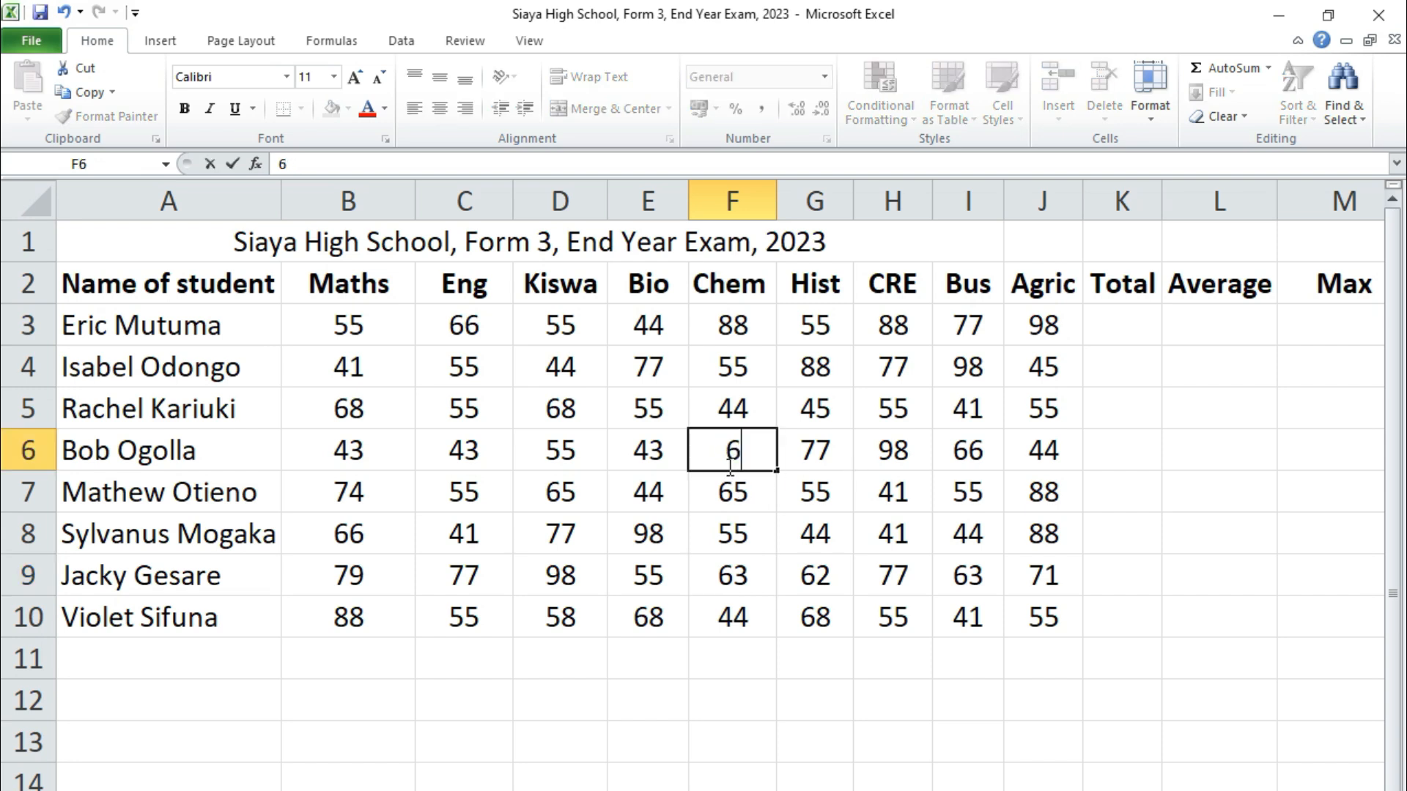
click(856, 565)
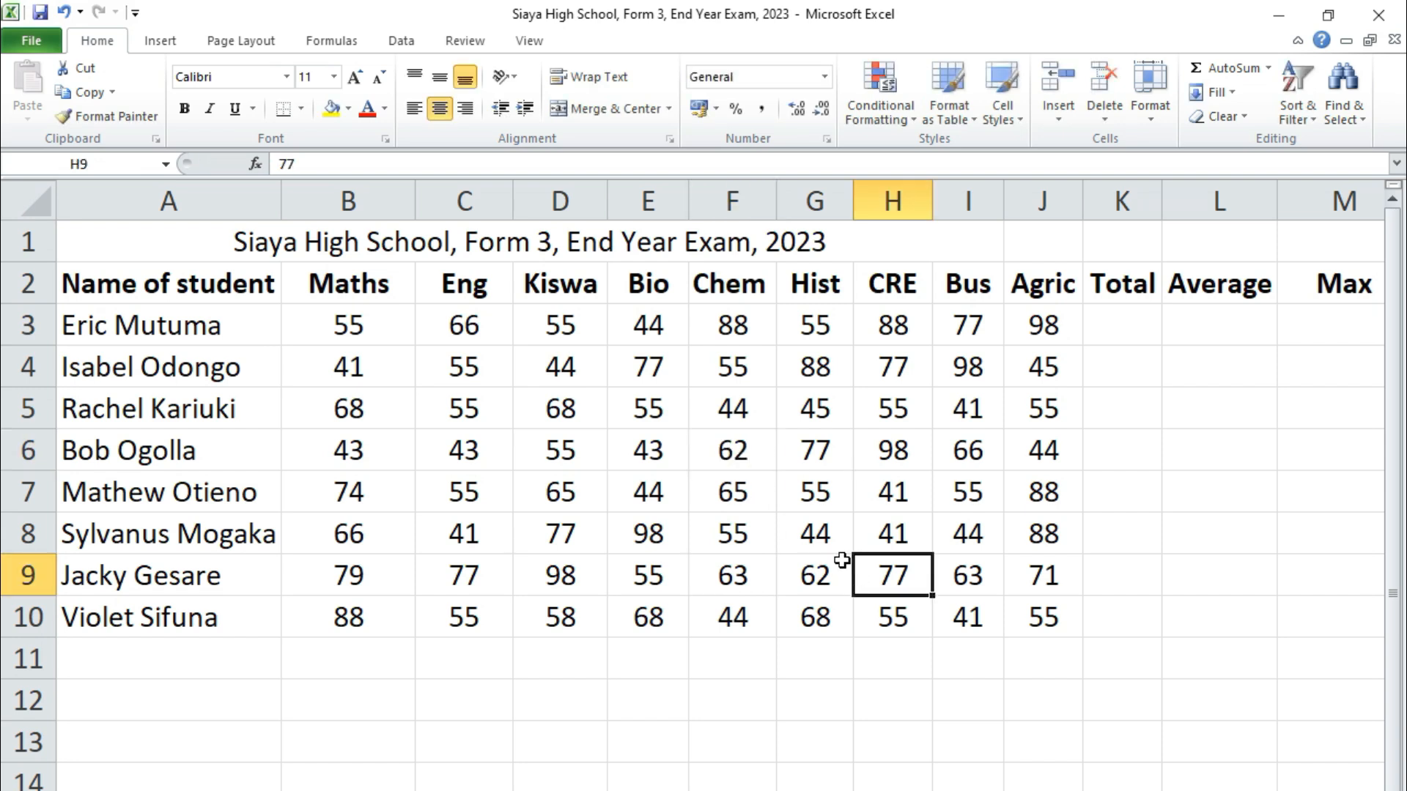
click(470, 464)
click(657, 460)
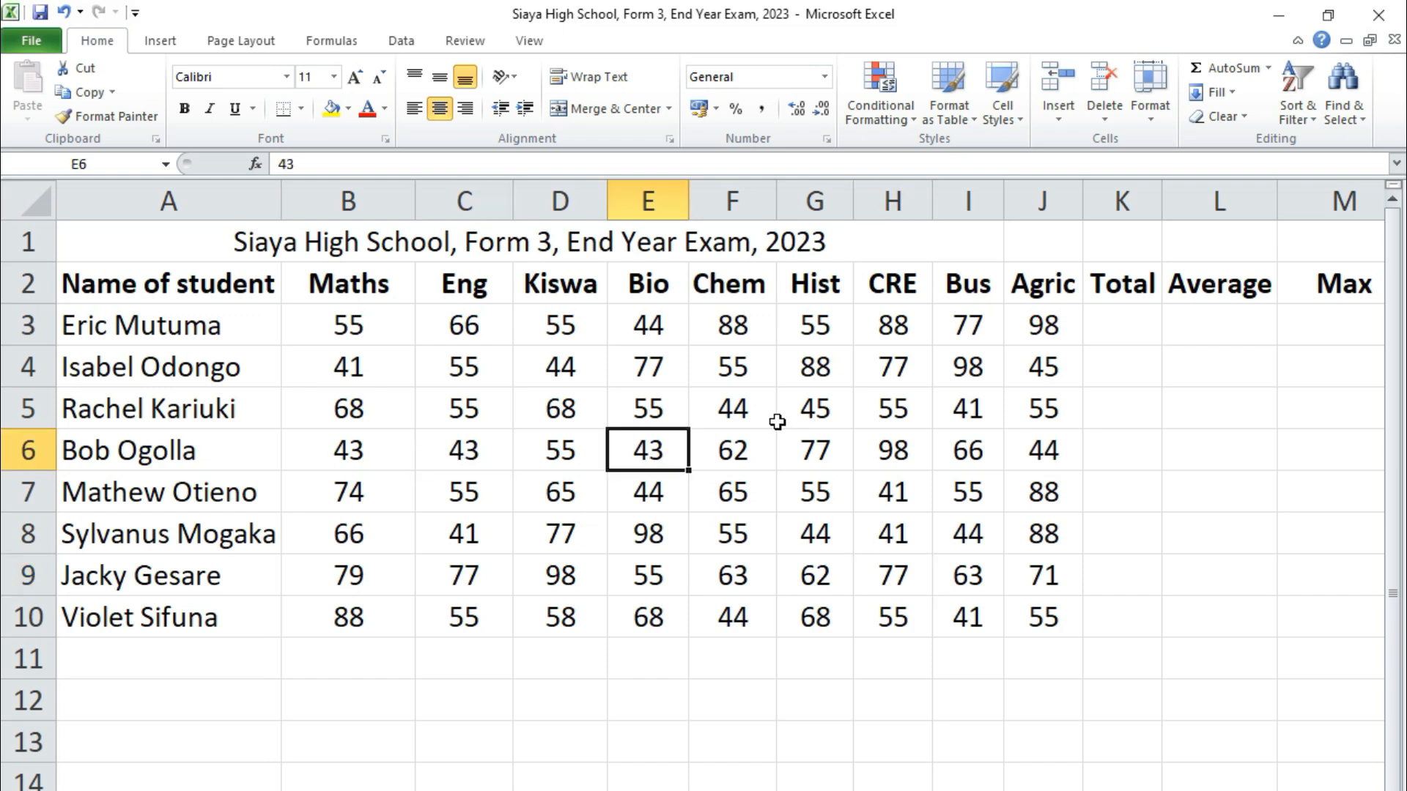
click(550, 412)
click(371, 411)
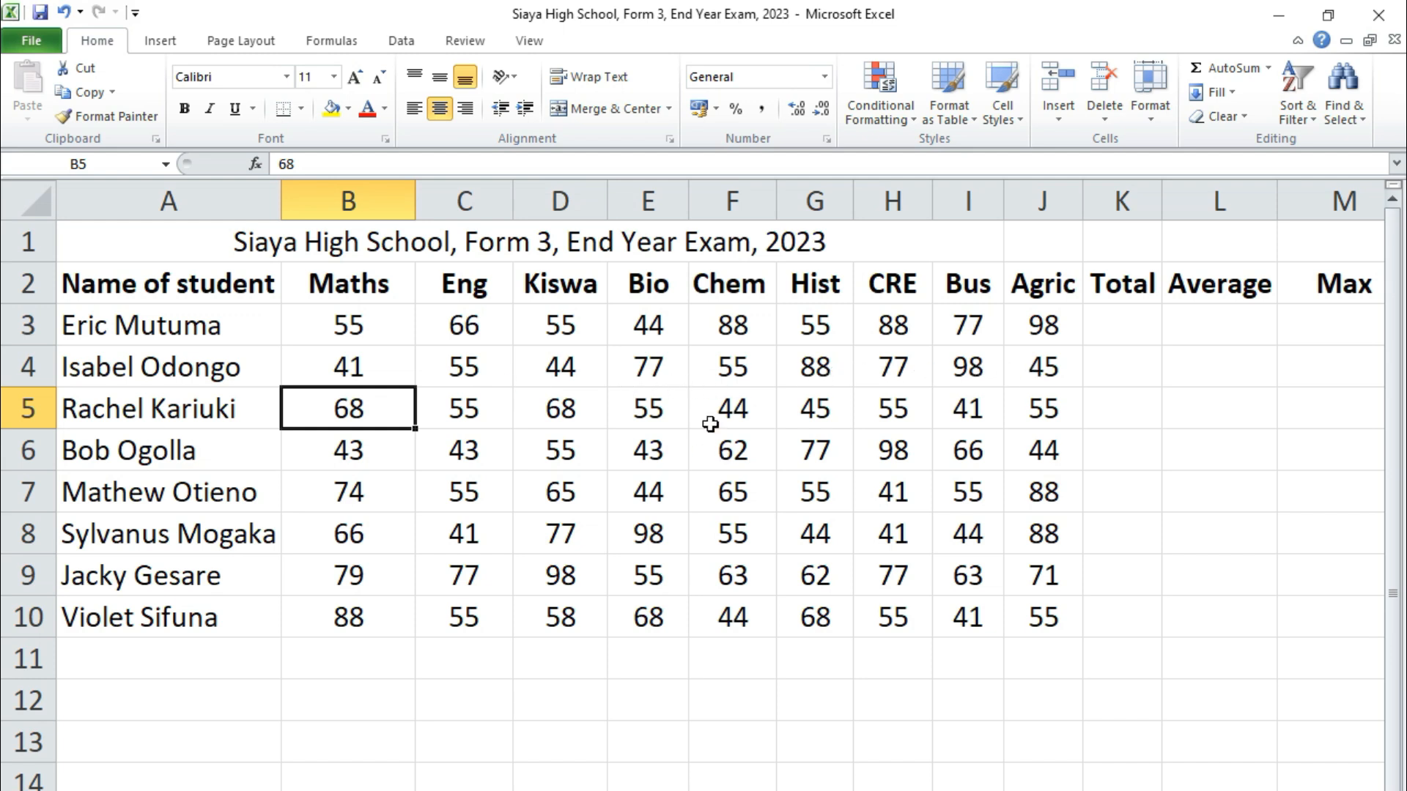
click(471, 367)
click(711, 368)
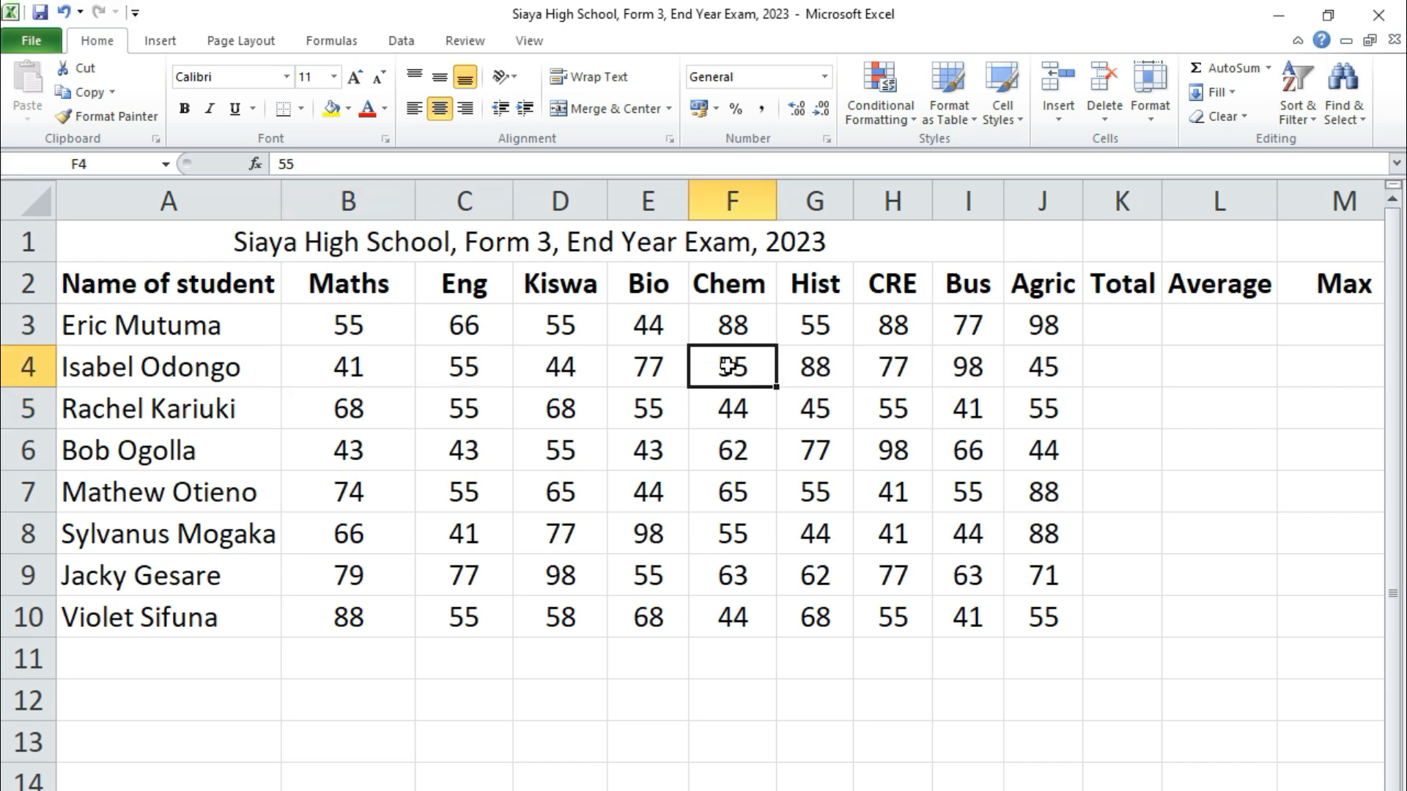
click(729, 328)
click(882, 327)
click(909, 541)
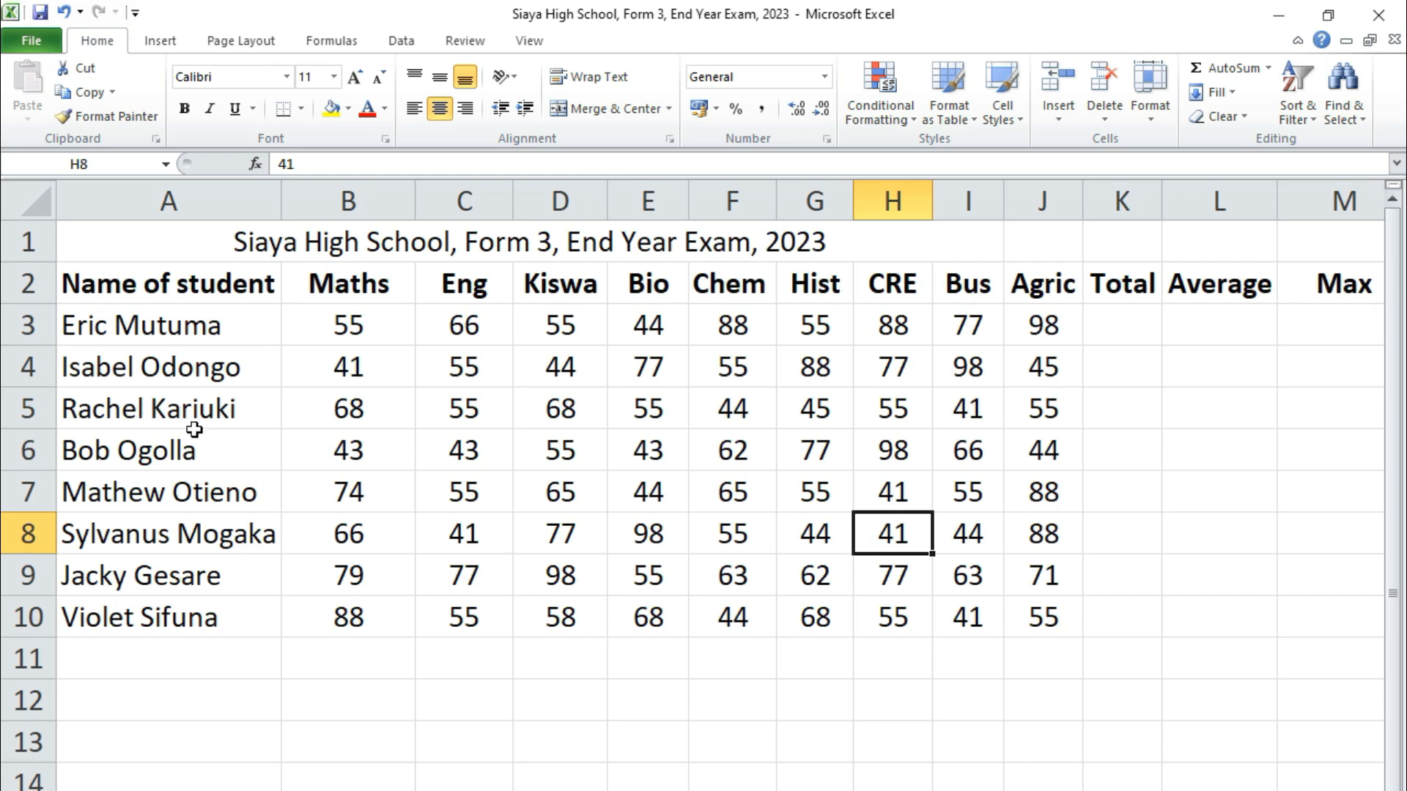
Unmerge the exam title, then re-merge and centre it across A1:M1
drag(254, 250, 1227, 248)
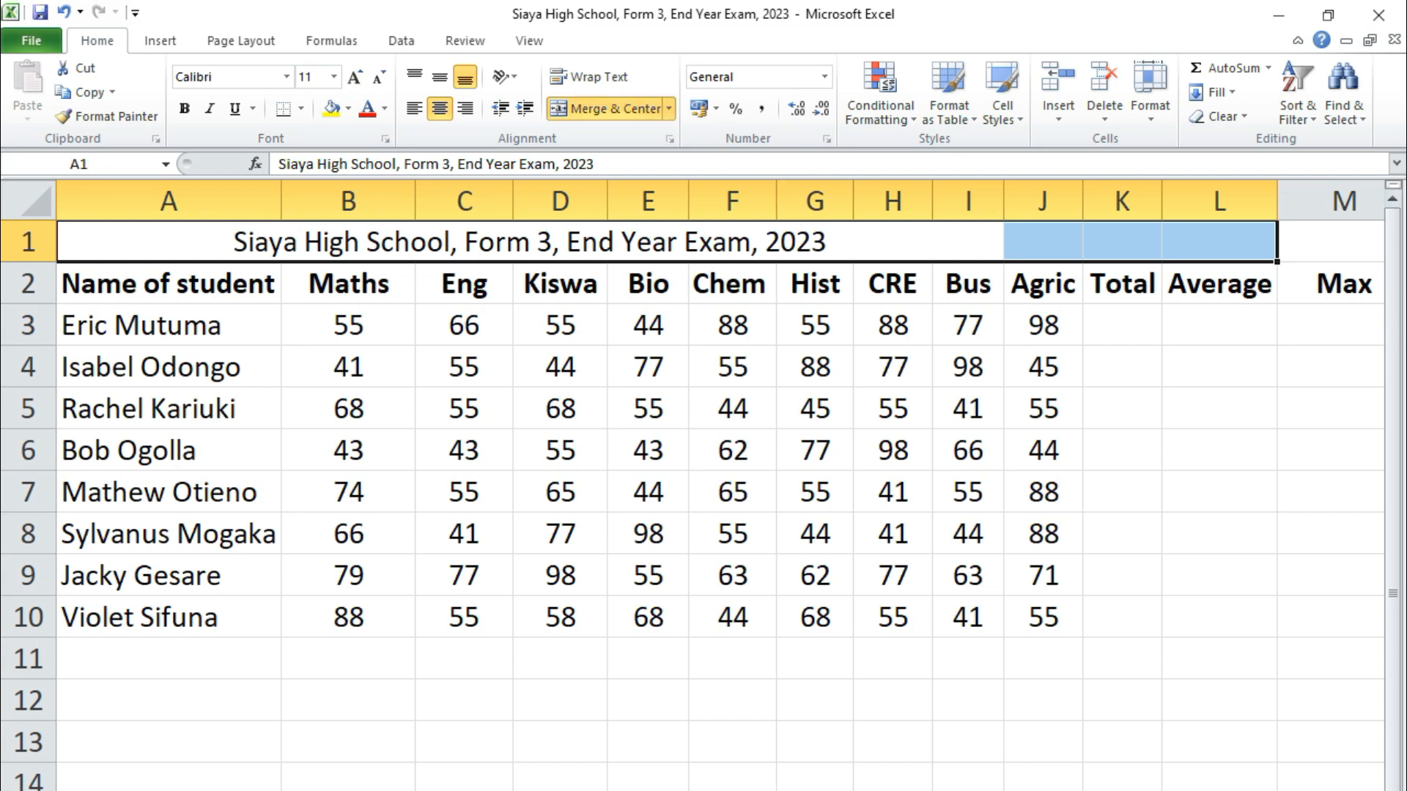
scroll(703, 484, right, 2)
scroll(703, 484, left, 3)
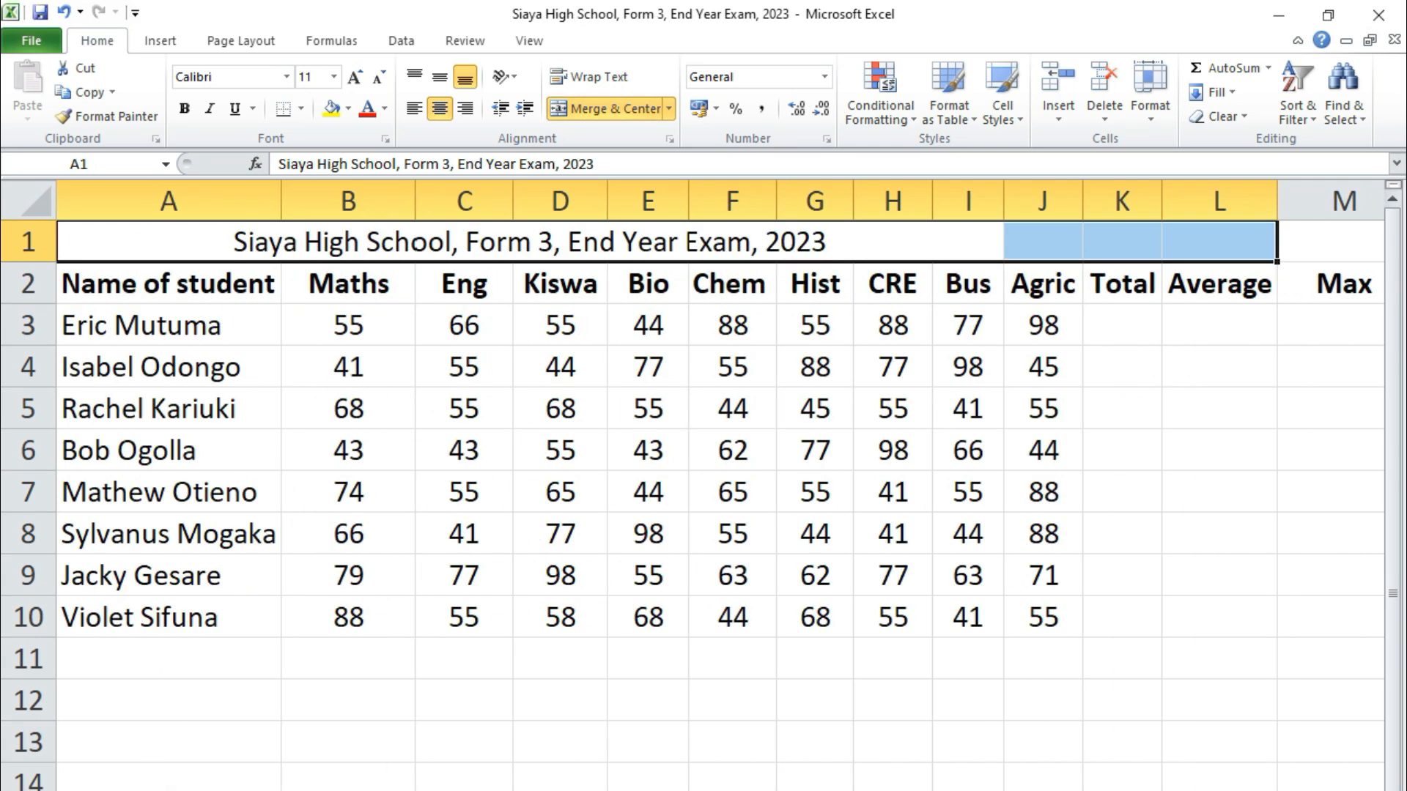
scroll(703, 483, right, 2)
click(620, 689)
drag(194, 245, 993, 247)
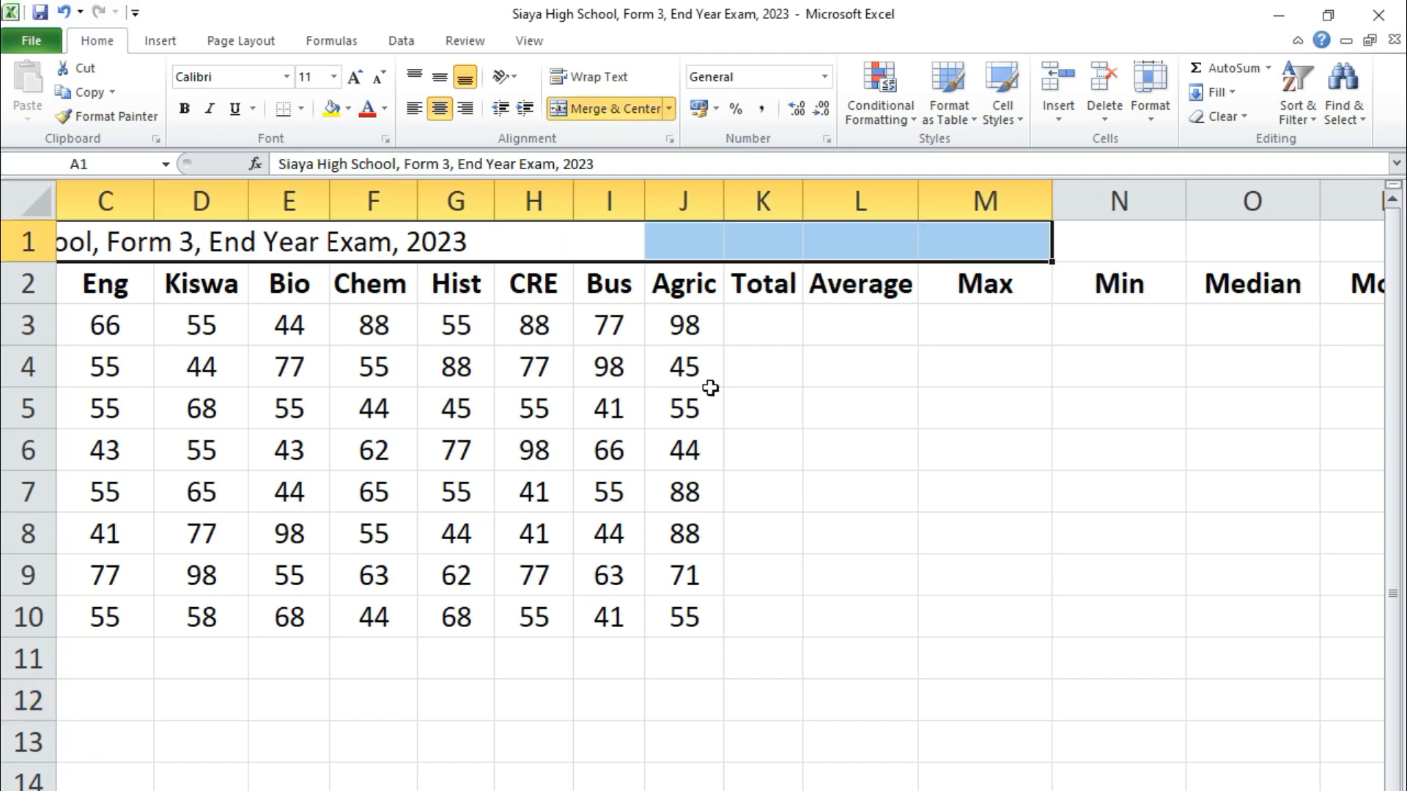
click(604, 111)
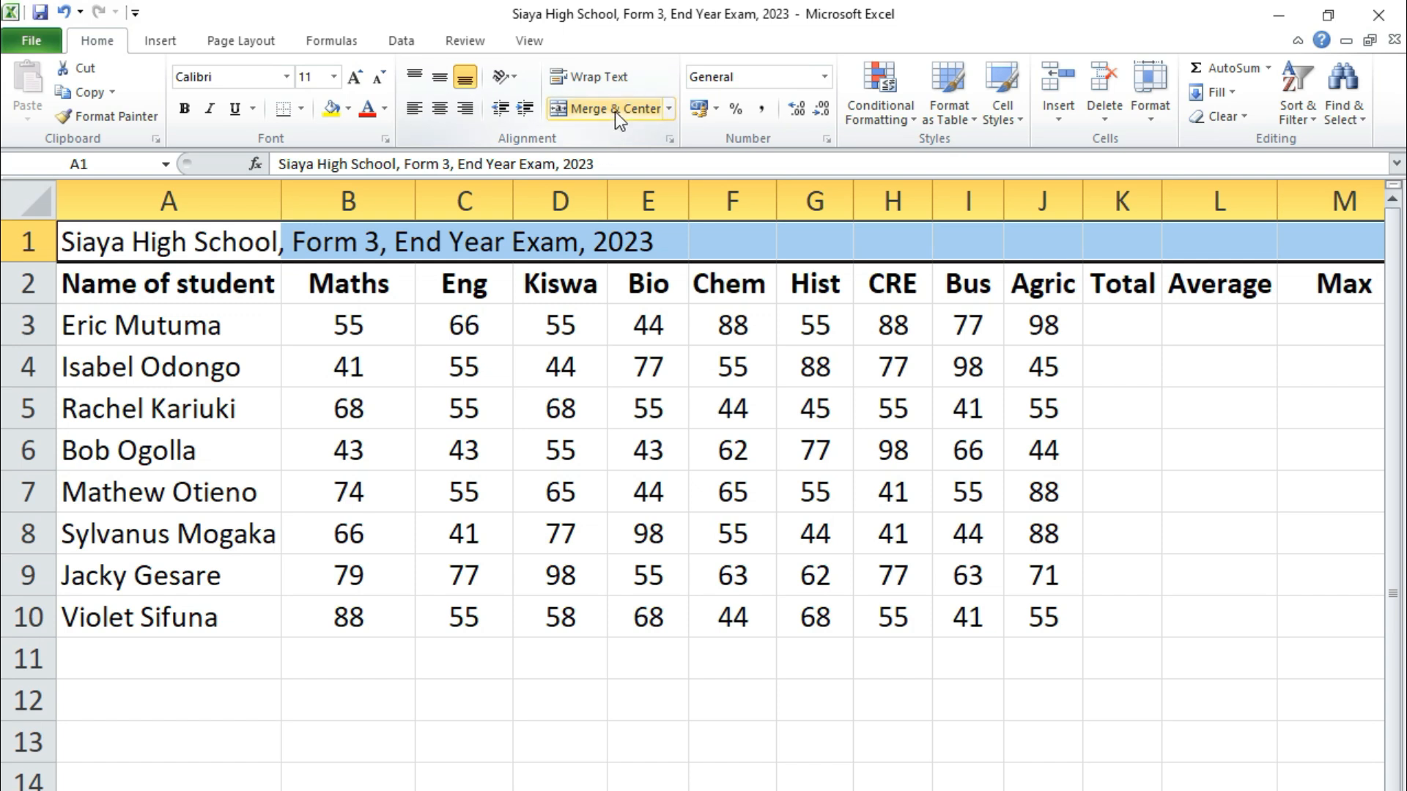
click(617, 117)
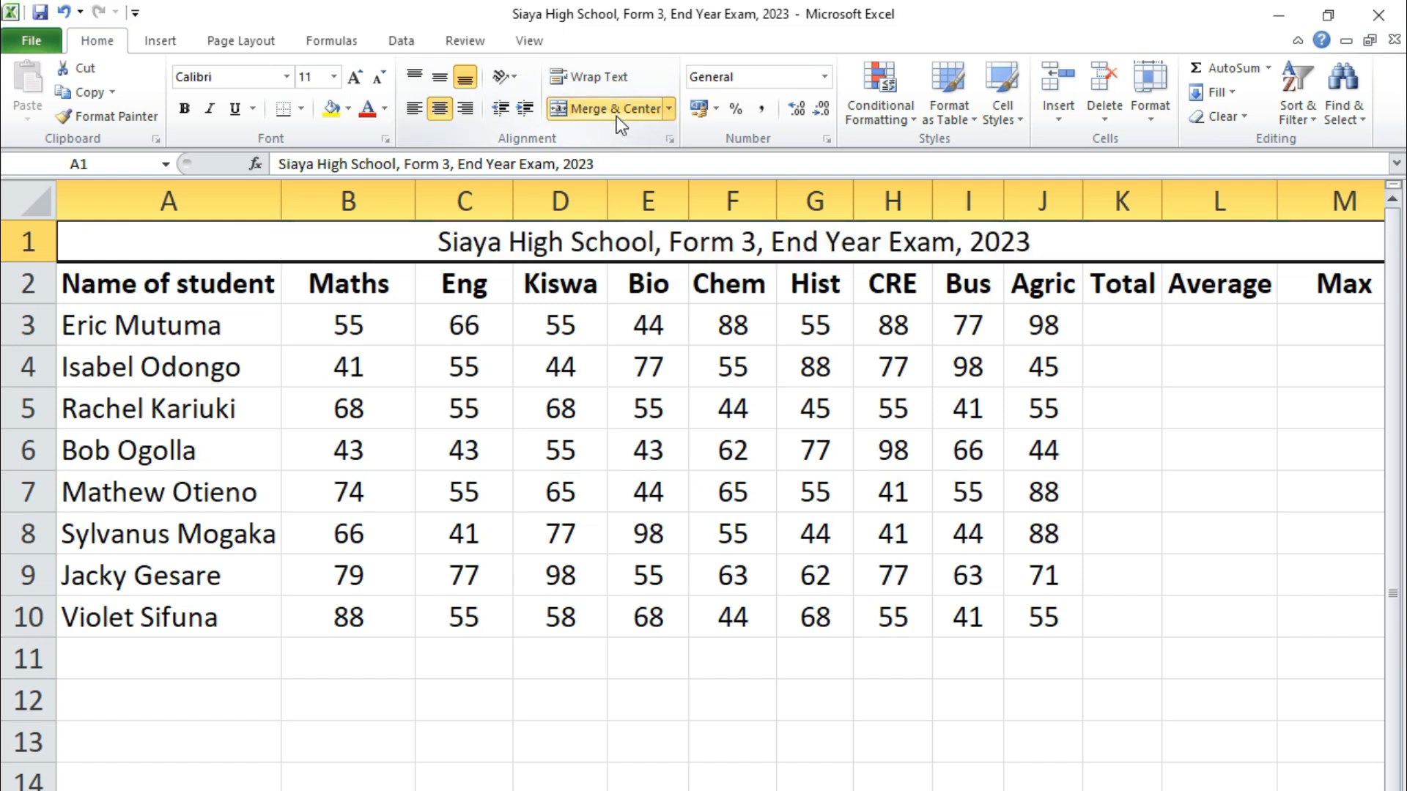
click(1087, 700)
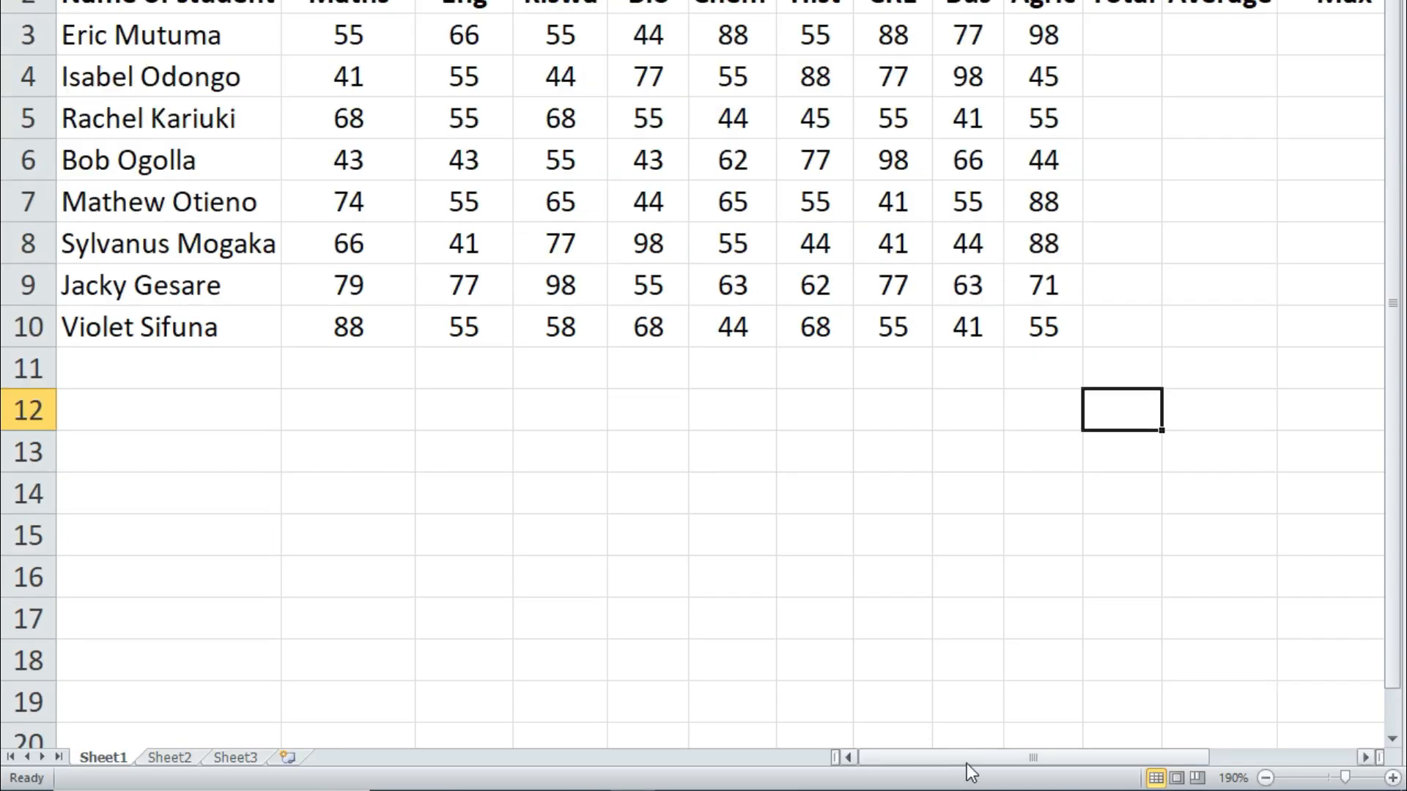
drag(966, 764, 910, 768)
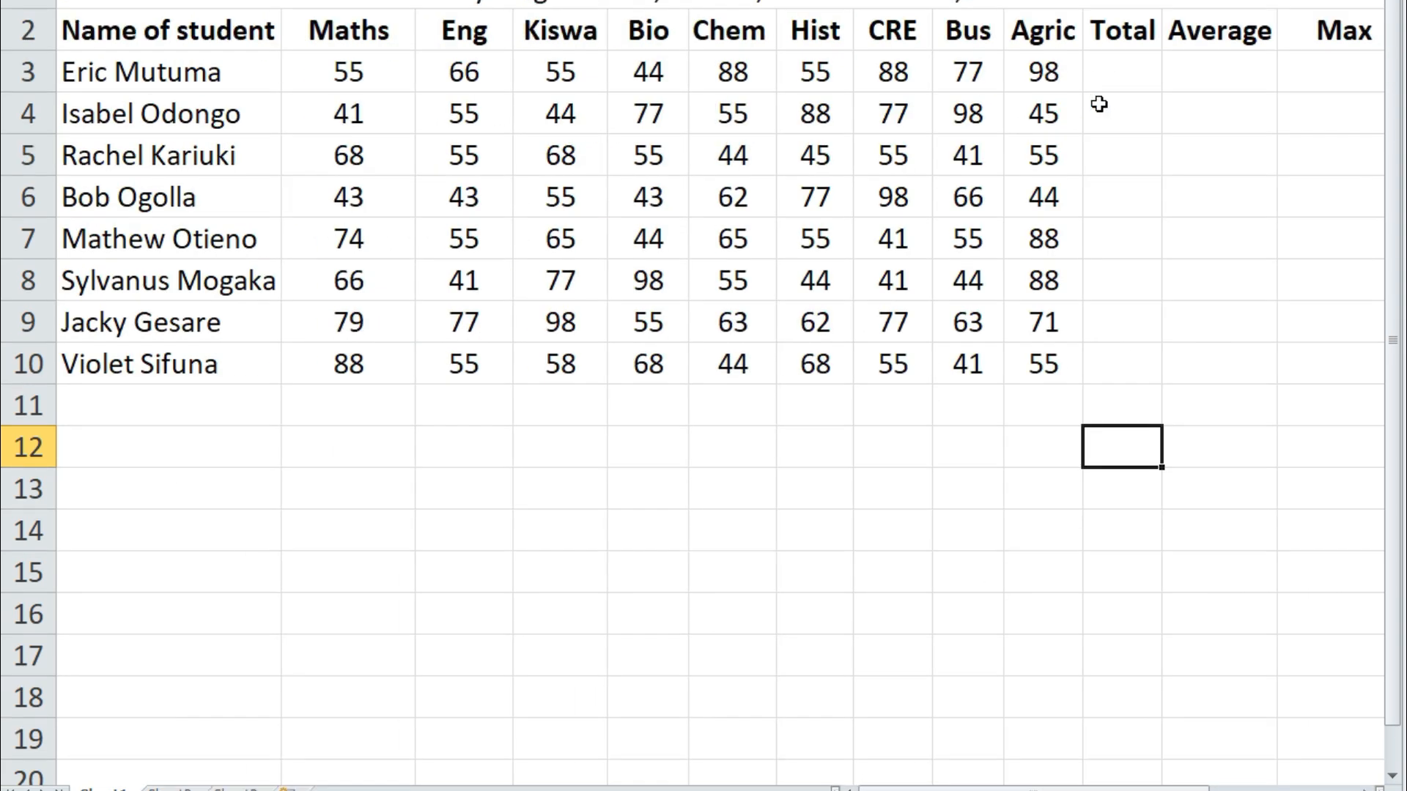
Draw a text box below the marks table
click(1127, 74)
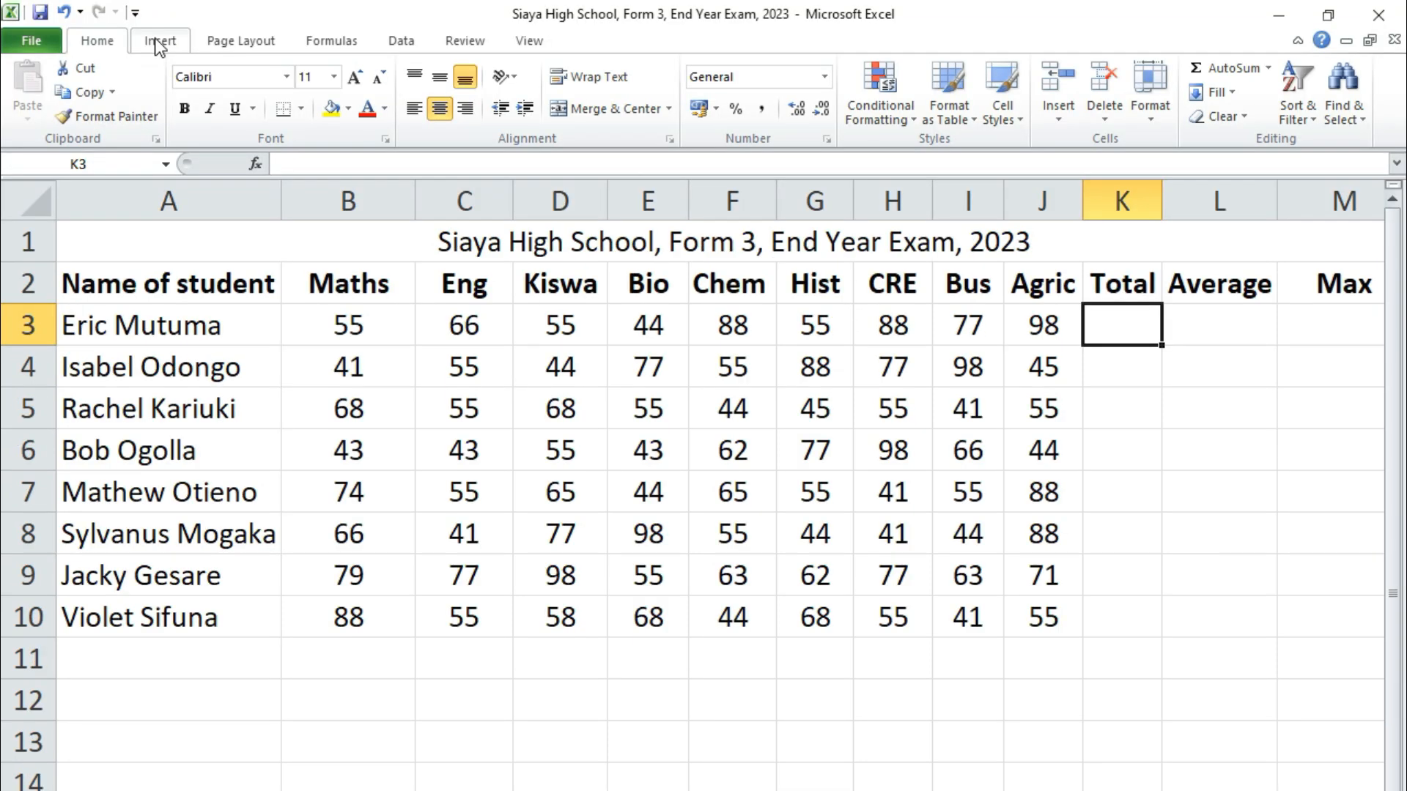
click(160, 40)
click(1044, 113)
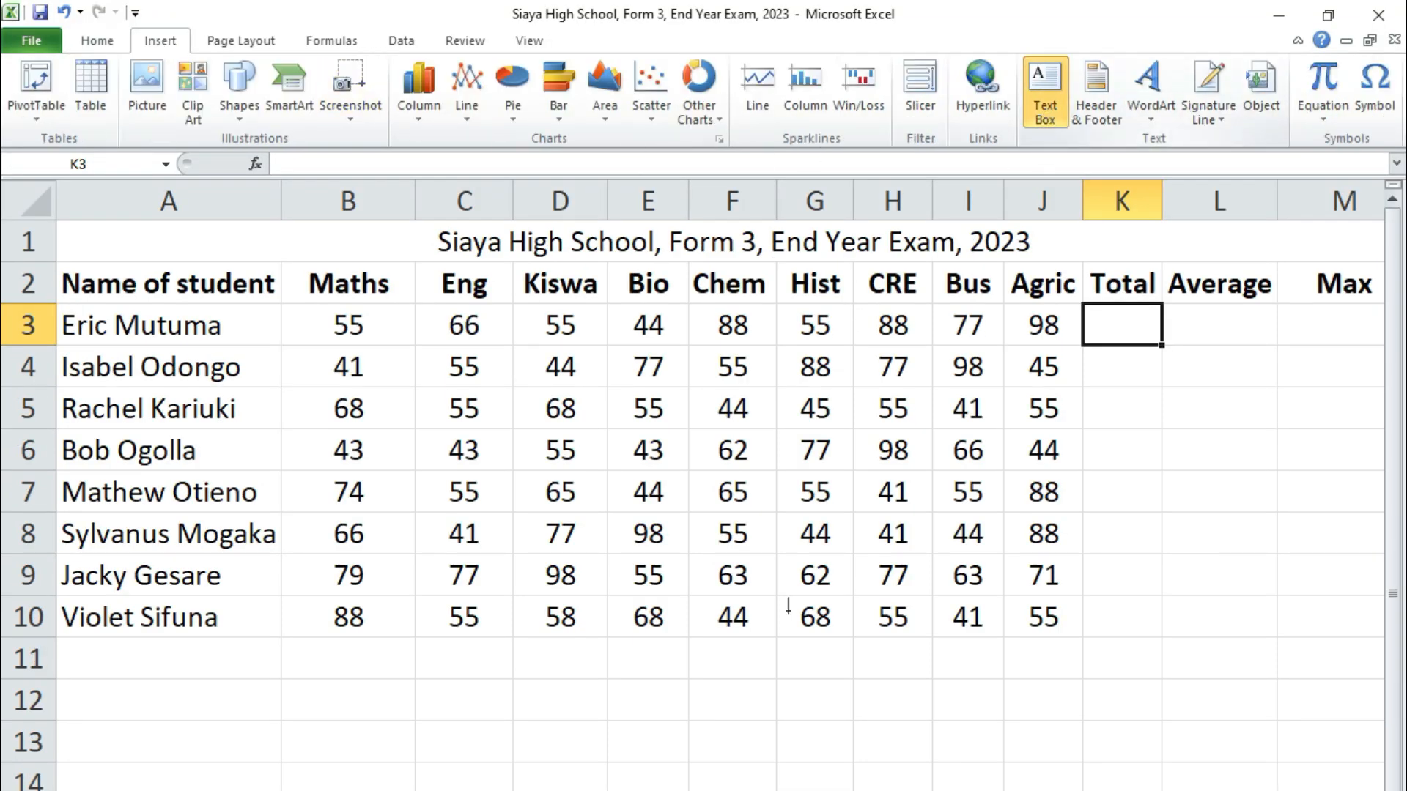
drag(275, 515, 1278, 732)
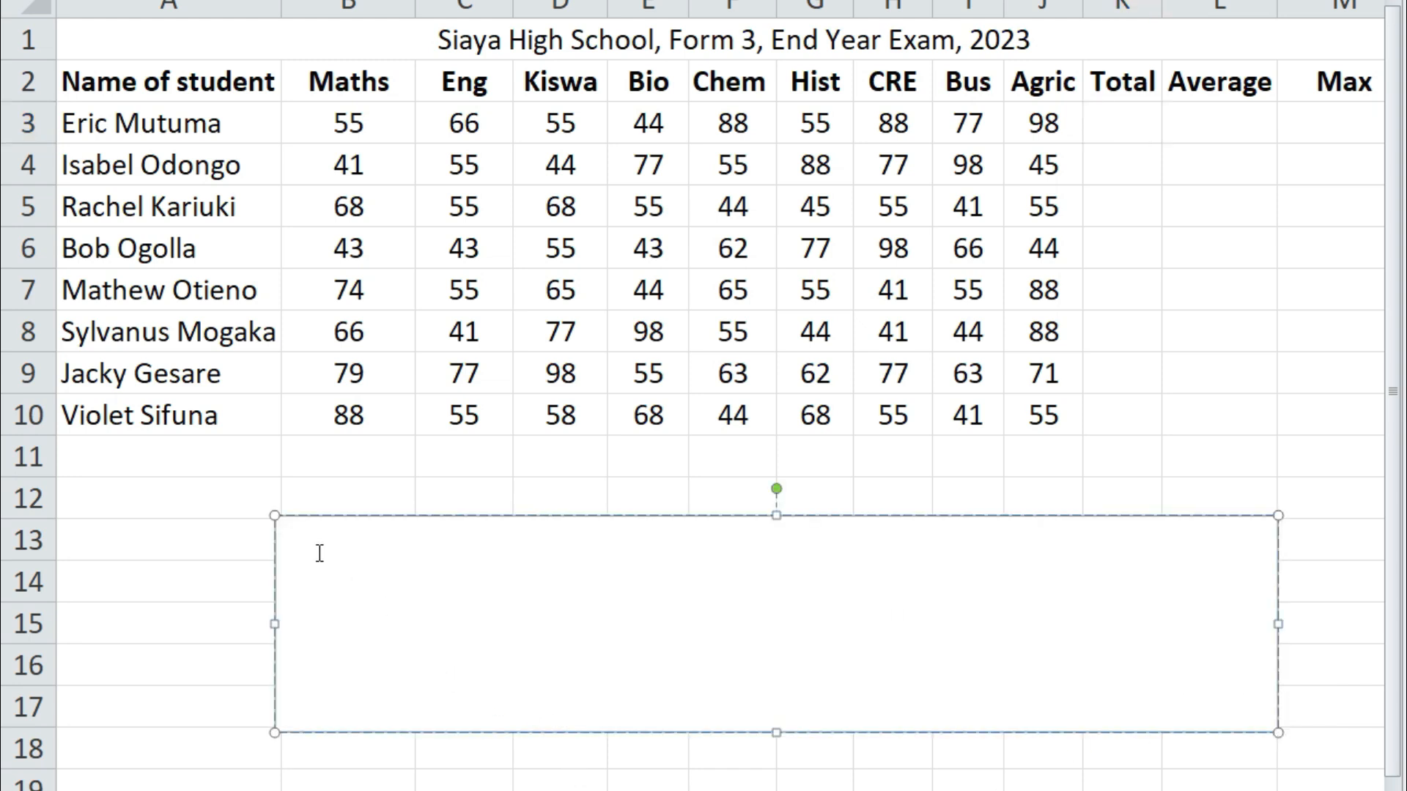
Type 'Total: =sum(' into the text box, correcting the punctuation
text(Tota)
text(l =sum()
click(364, 546)
text(=)
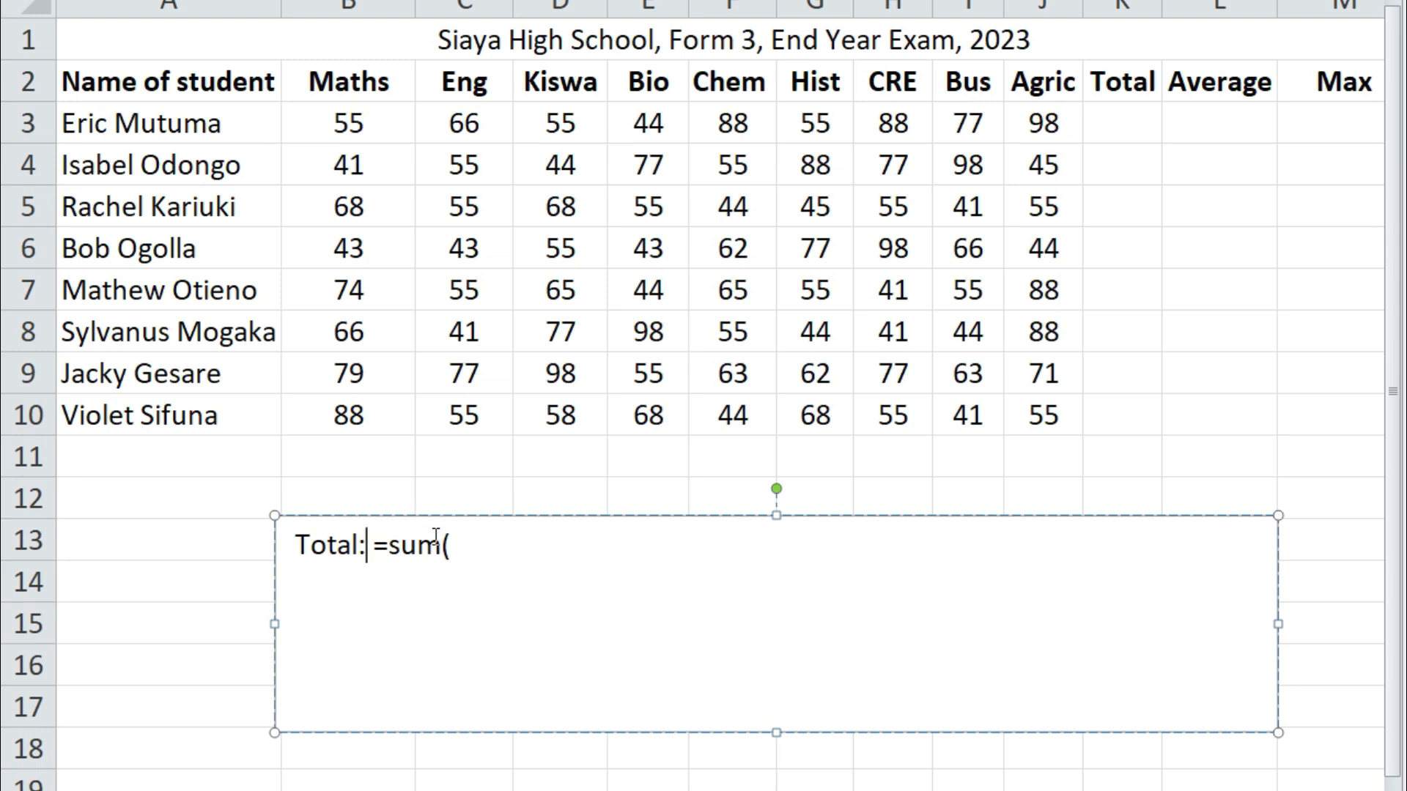
key(End)
key(BackSpace)
key(BackSpace)
key(BackSpace)
key(BackSpace)
text(sum)
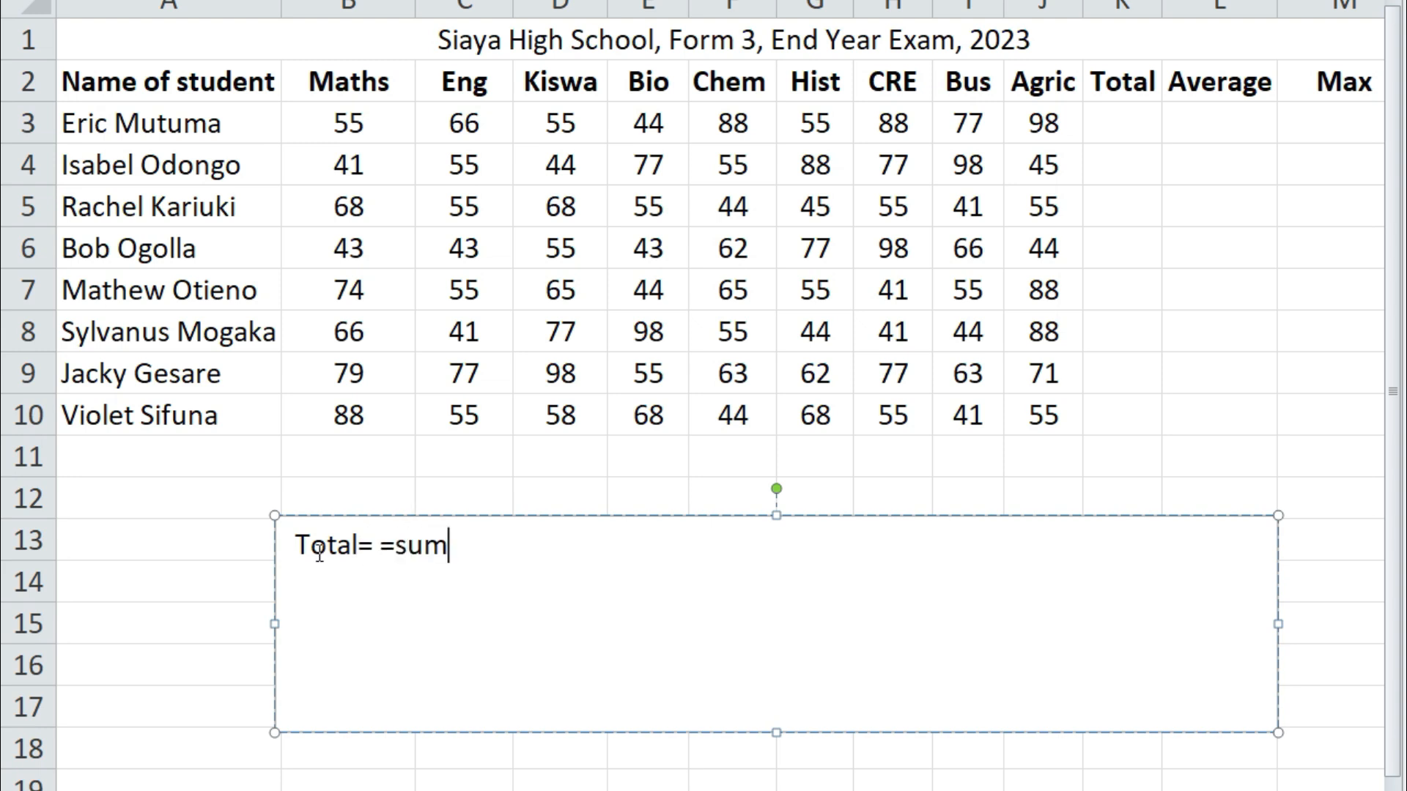
text(()
drag(362, 544, 417, 544)
text(:)
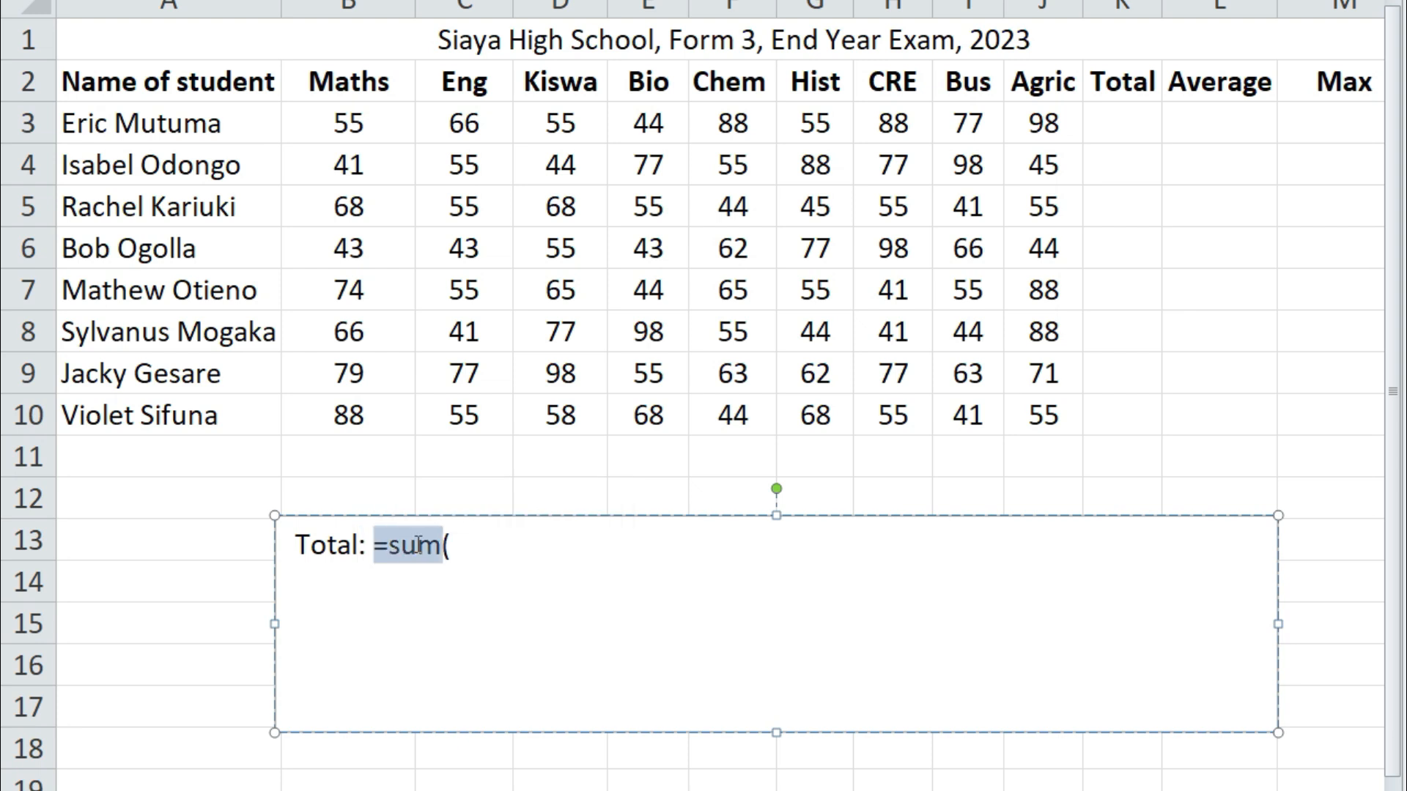
Enlarge the font of the 'Total: =sum(' line
drag(507, 562, 249, 544)
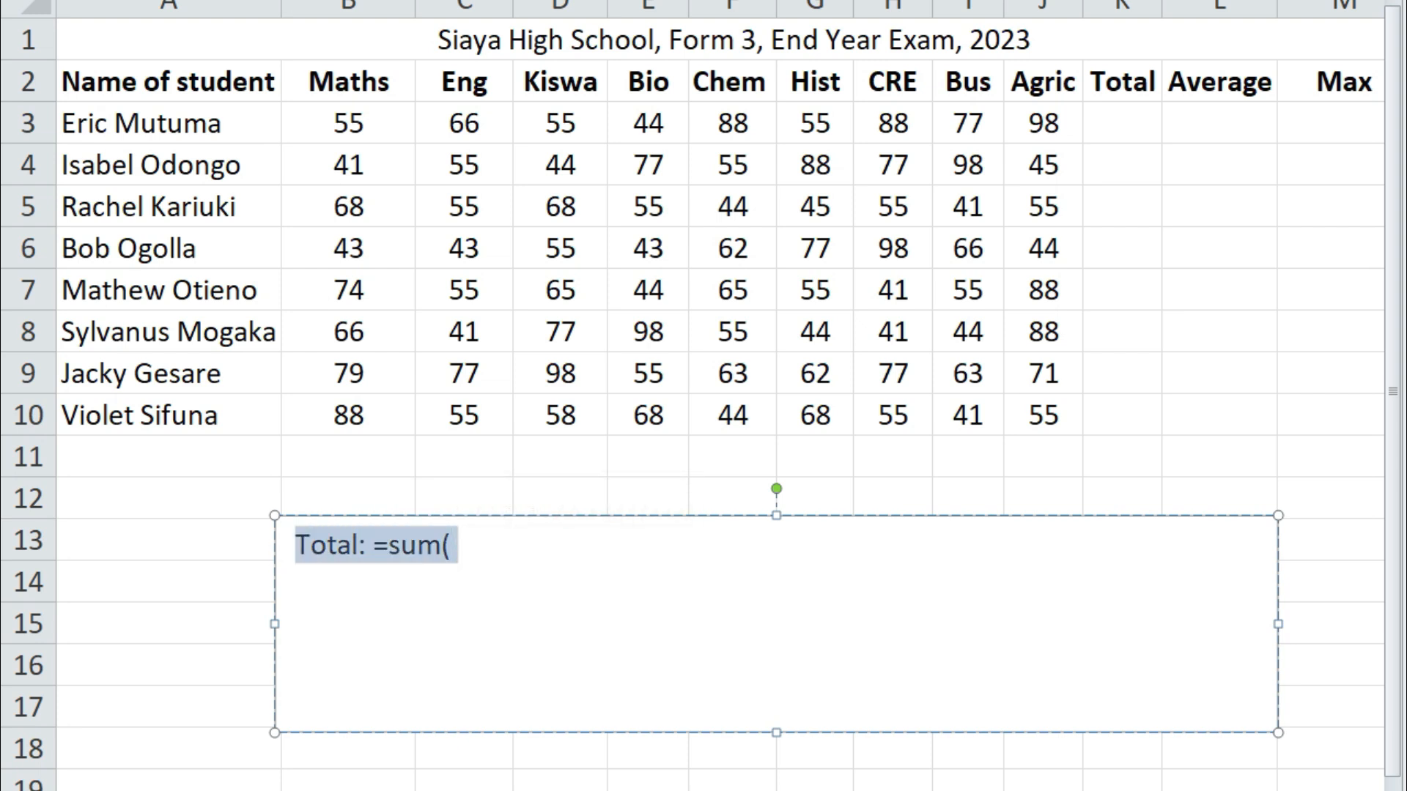
key(ctrl+shift+period)
key(ctrl+shift+period)
key(ctrl+shift+period)
key(ctrl+shift+period)
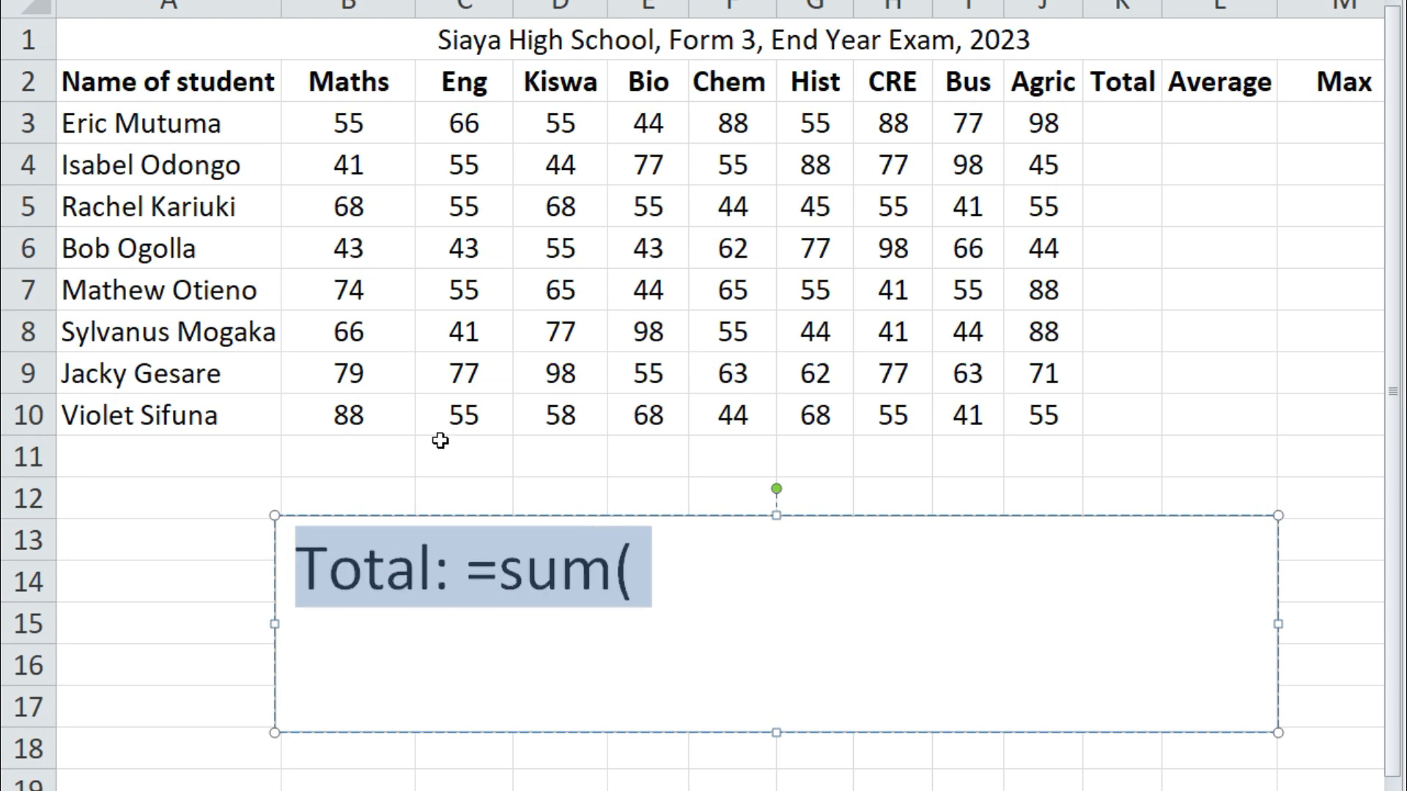
click(636, 575)
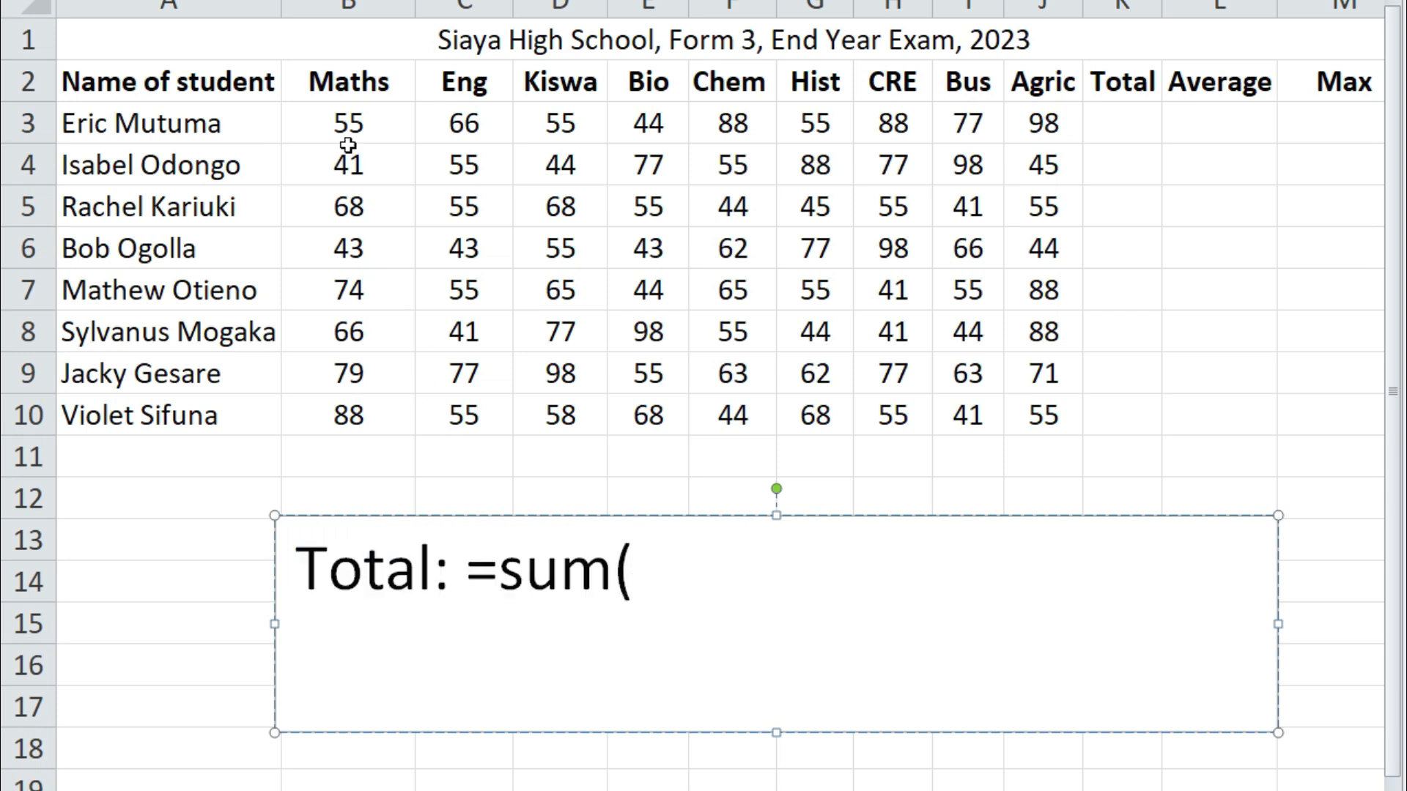
Complete the text box formula as 'Total: =sum(b3:j3)' and highlight cells B3:J3 on the sheet
click(348, 123)
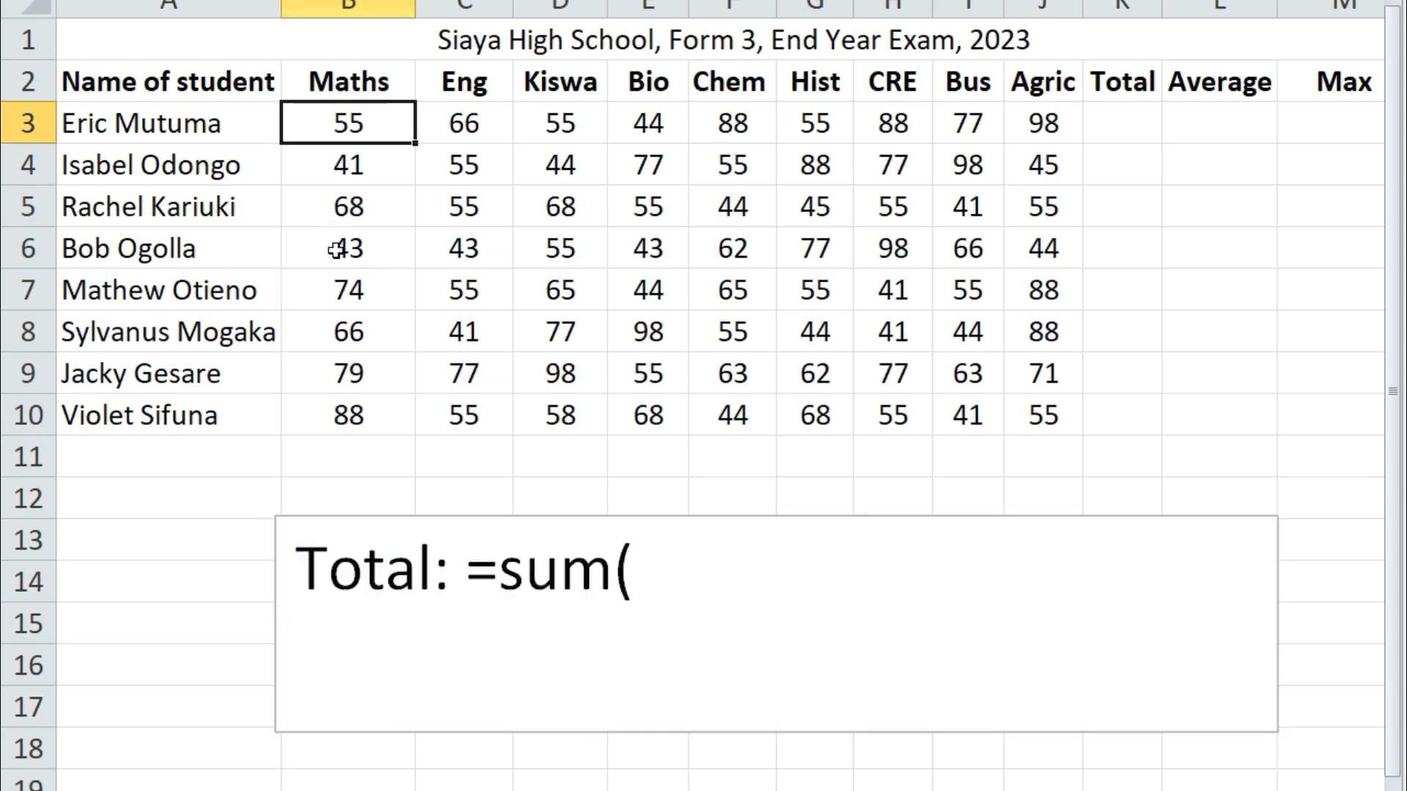
click(655, 582)
text(b3)
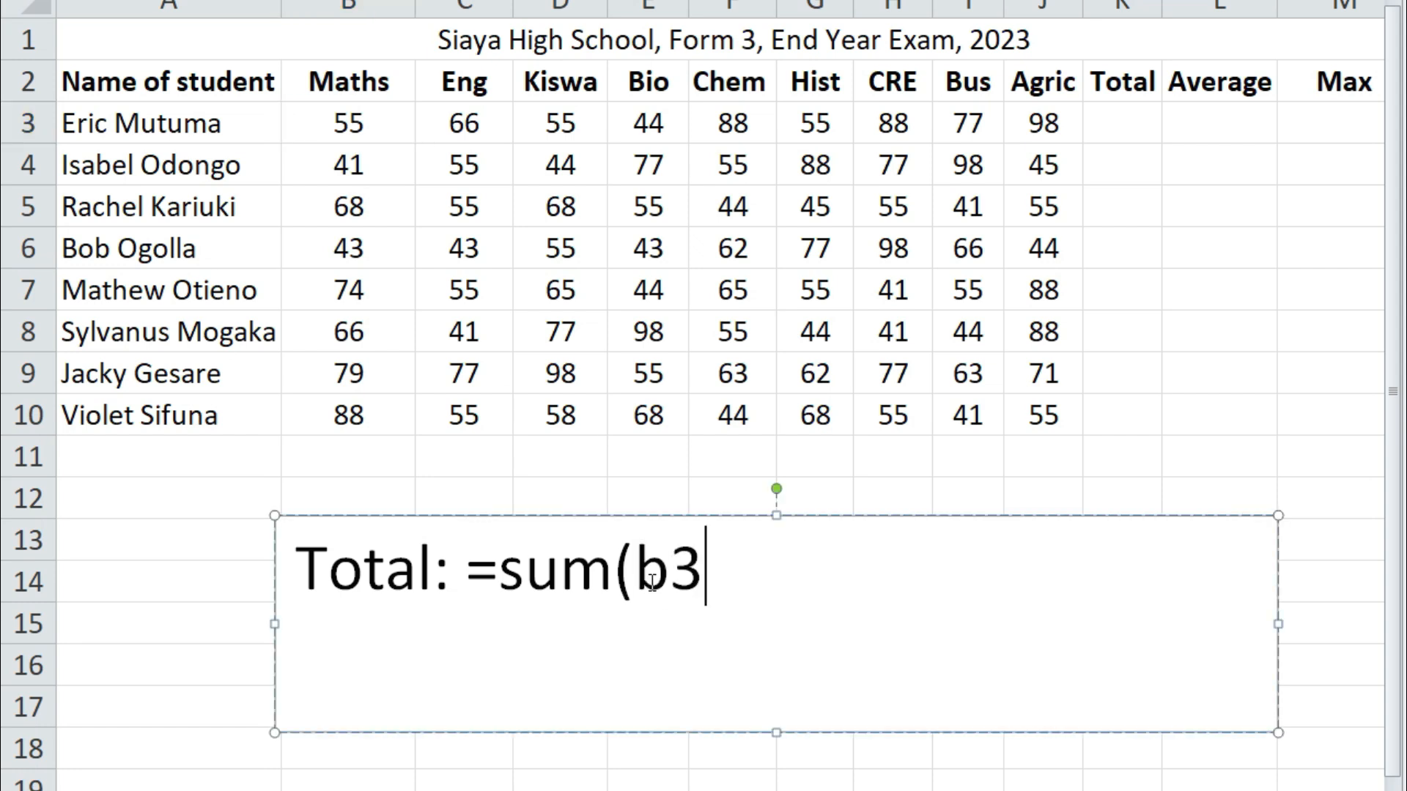
text(:)
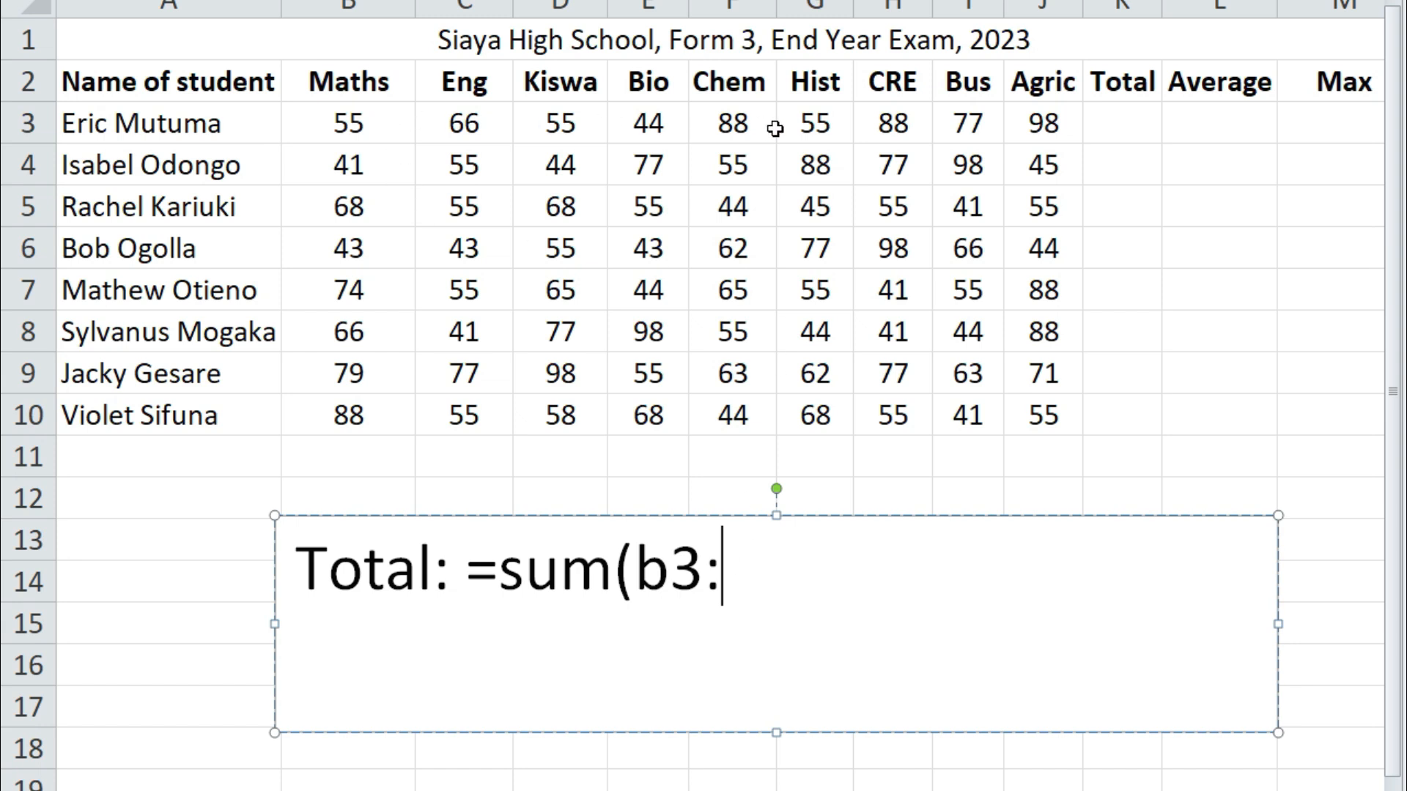
click(1049, 124)
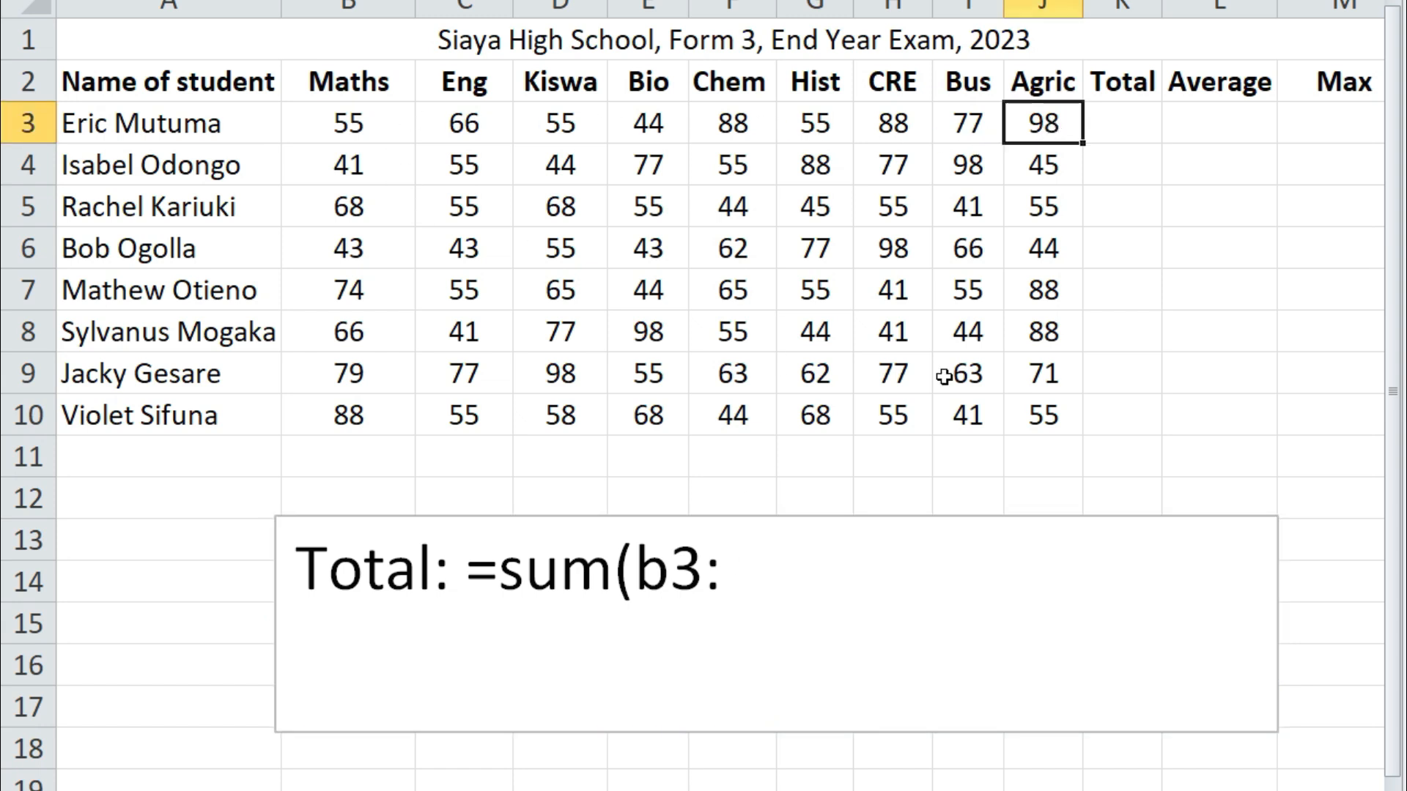
click(784, 573)
text(j)
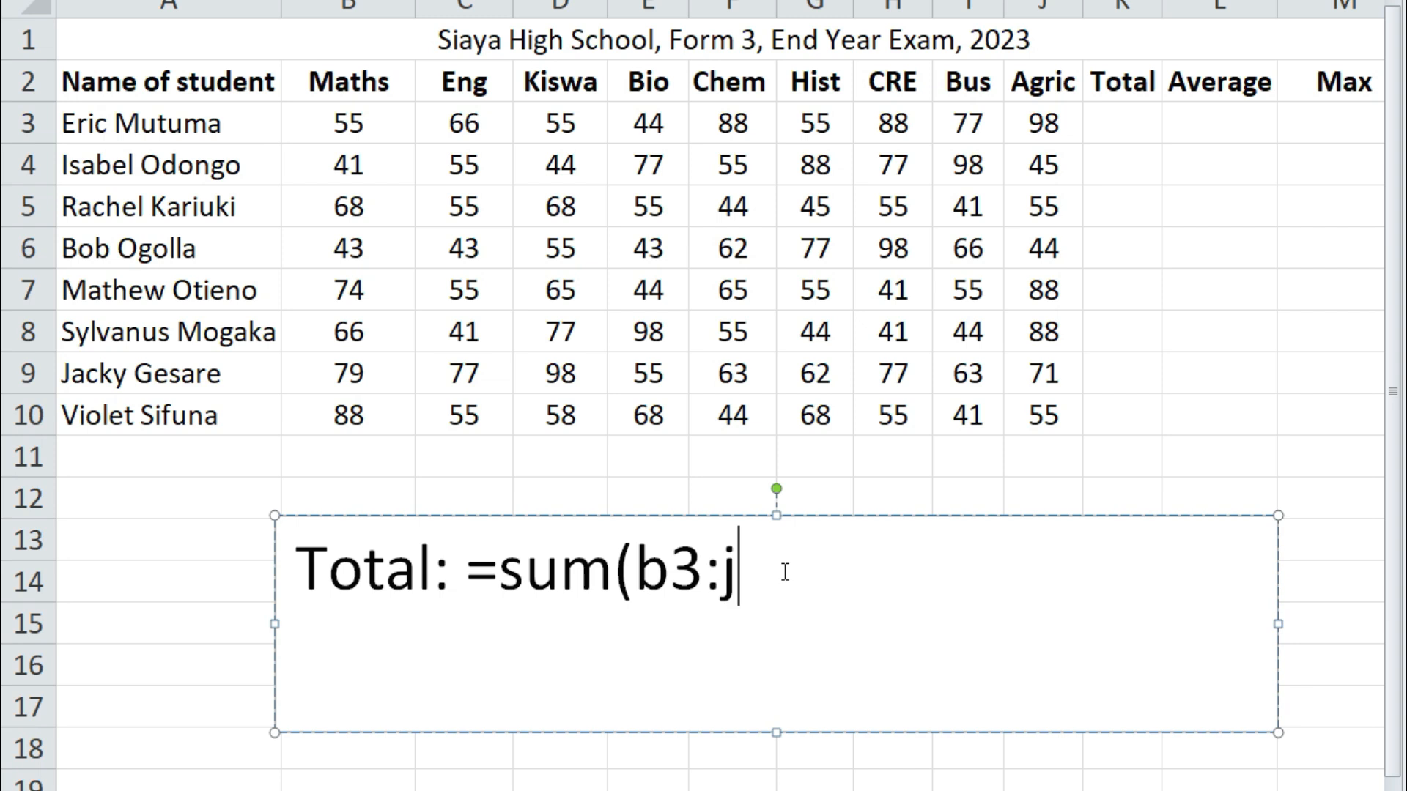
text(3))
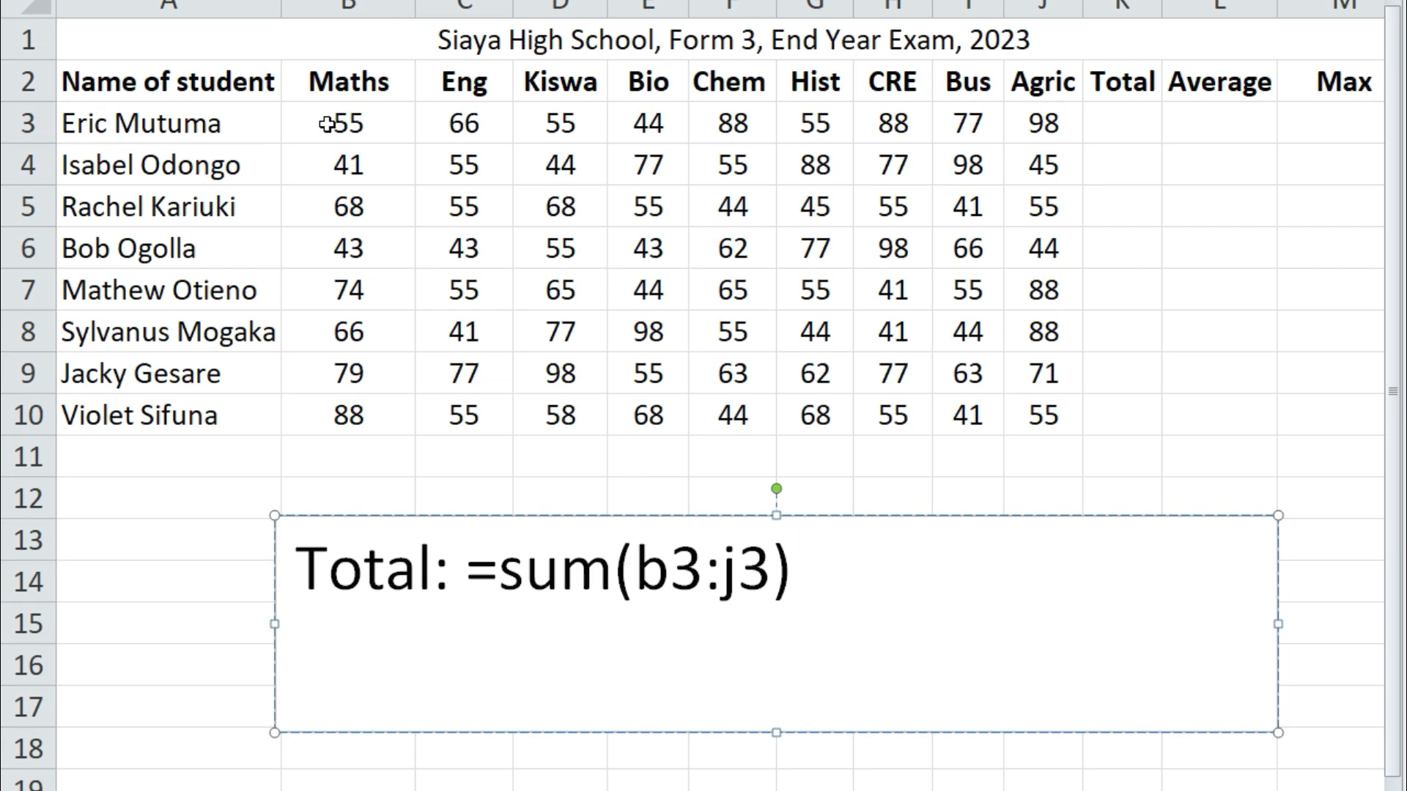
click(350, 123)
drag(350, 123, 1023, 133)
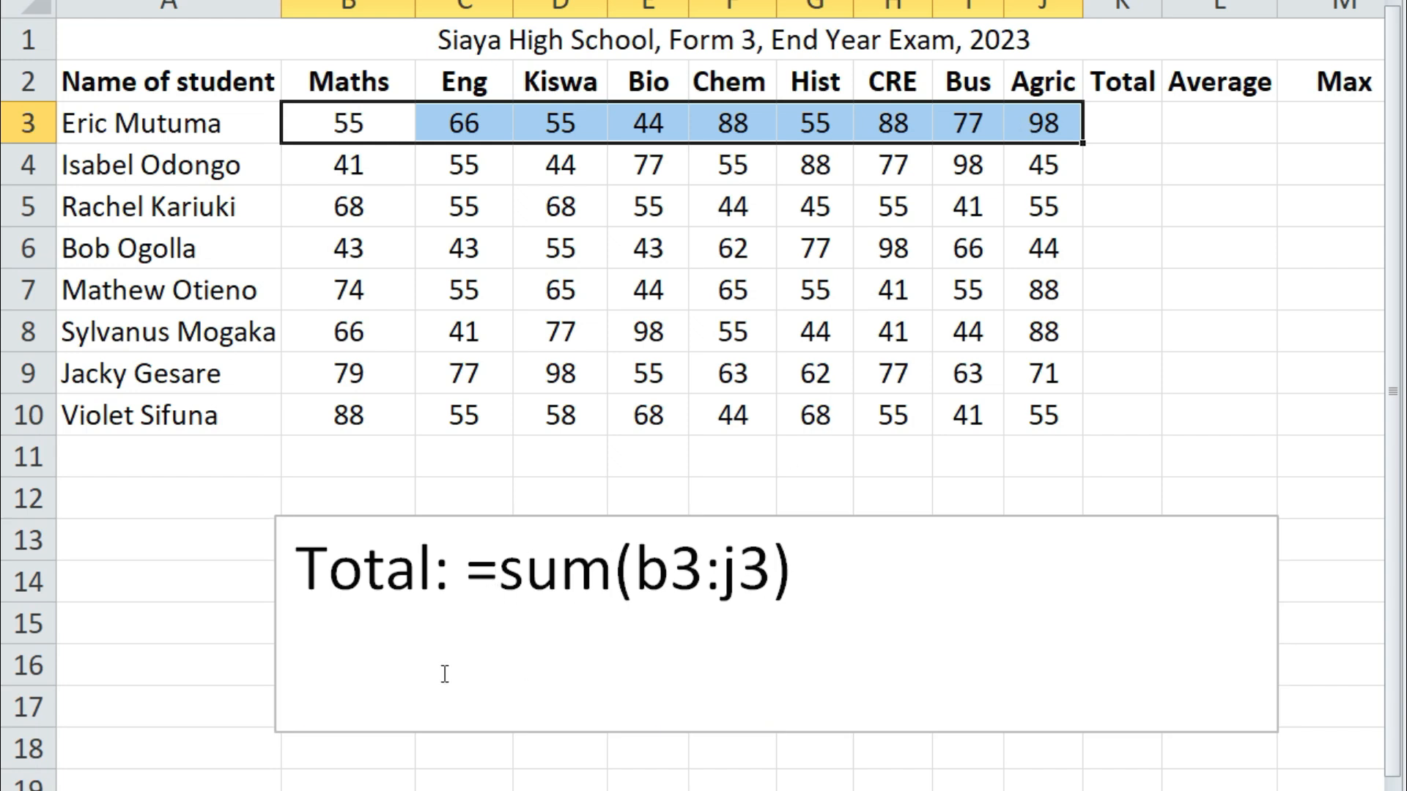
Copy the =sum(b3:j3 formula text from the text box
drag(472, 564, 817, 561)
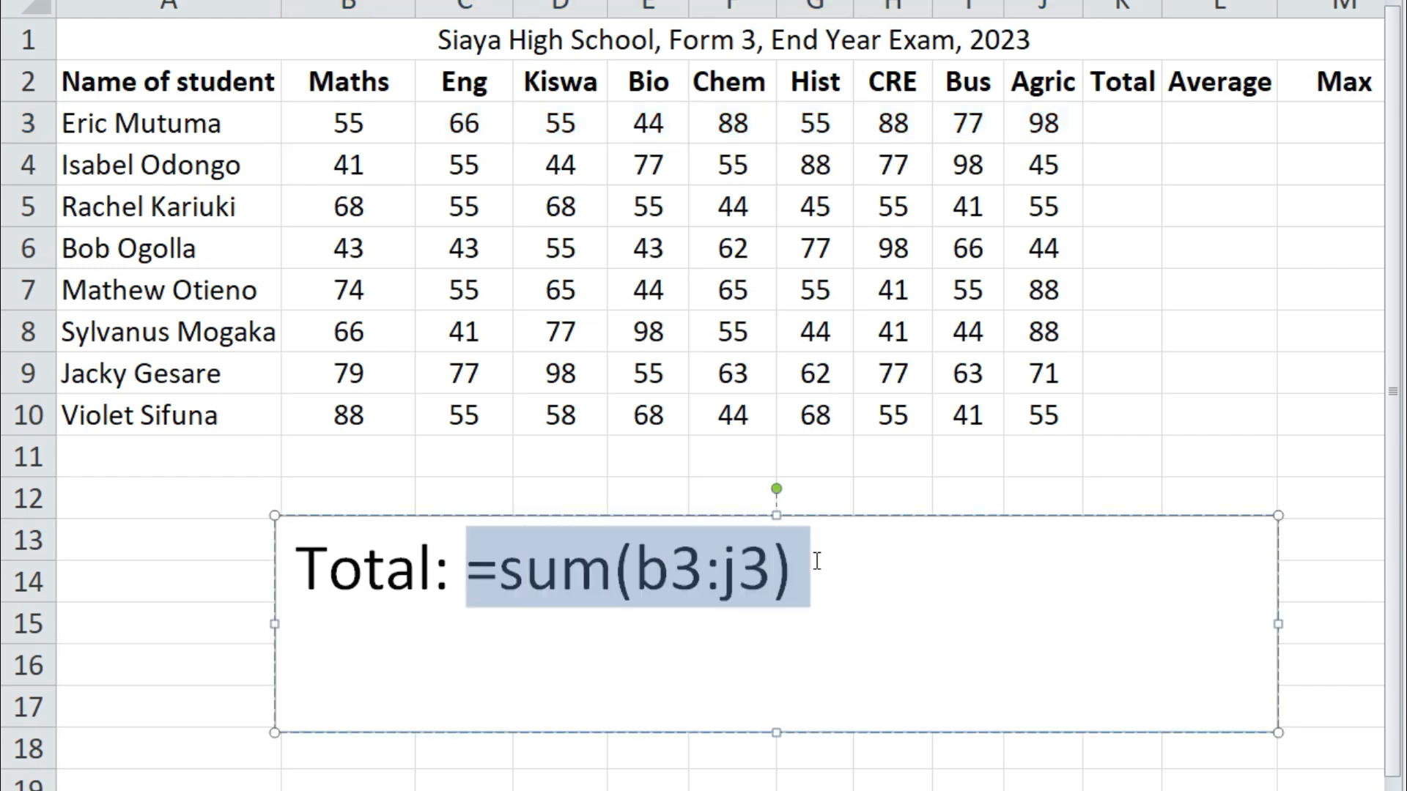
click(756, 581)
drag(464, 568, 793, 573)
right_click(751, 570)
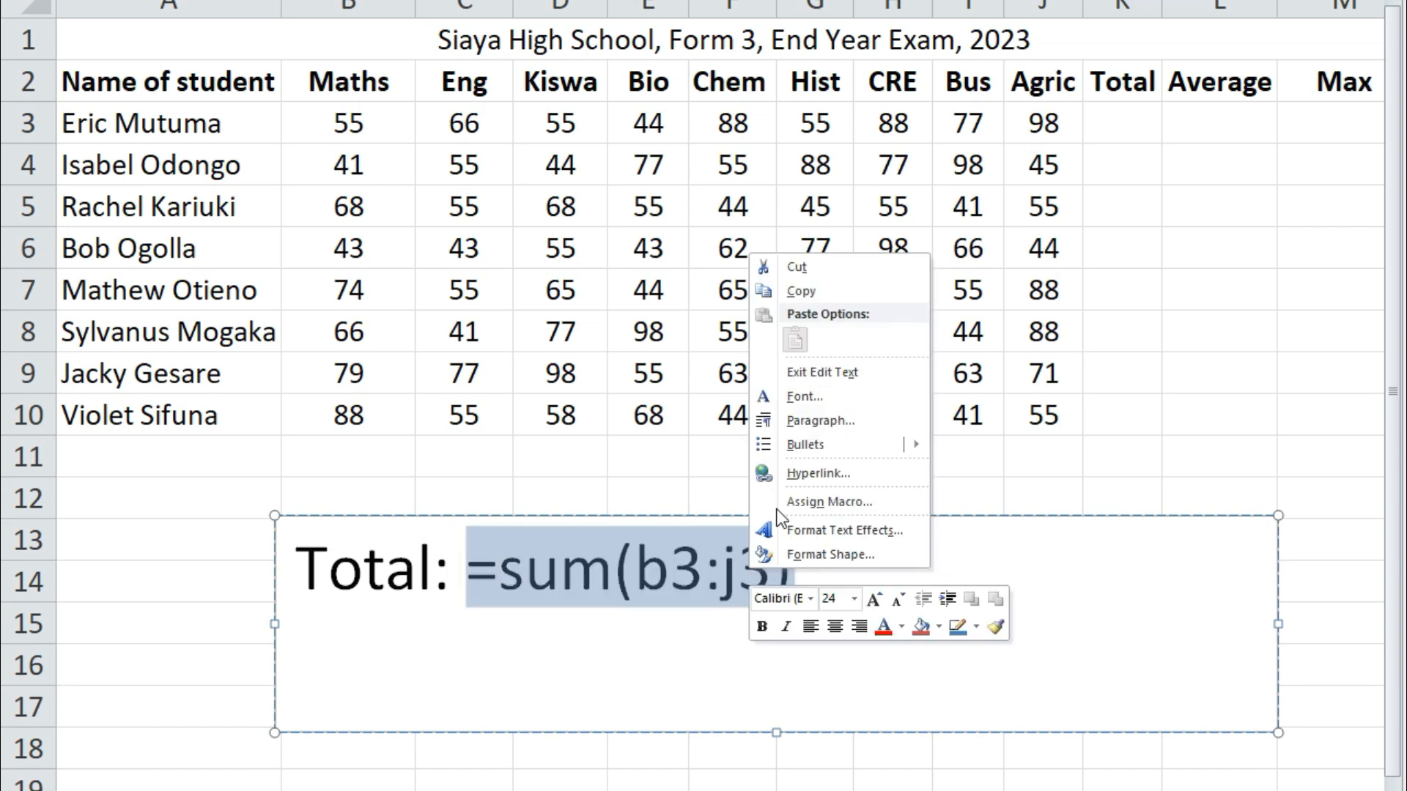
click(811, 293)
Paste the formula into K3 to show 626, and widen column K
click(1092, 135)
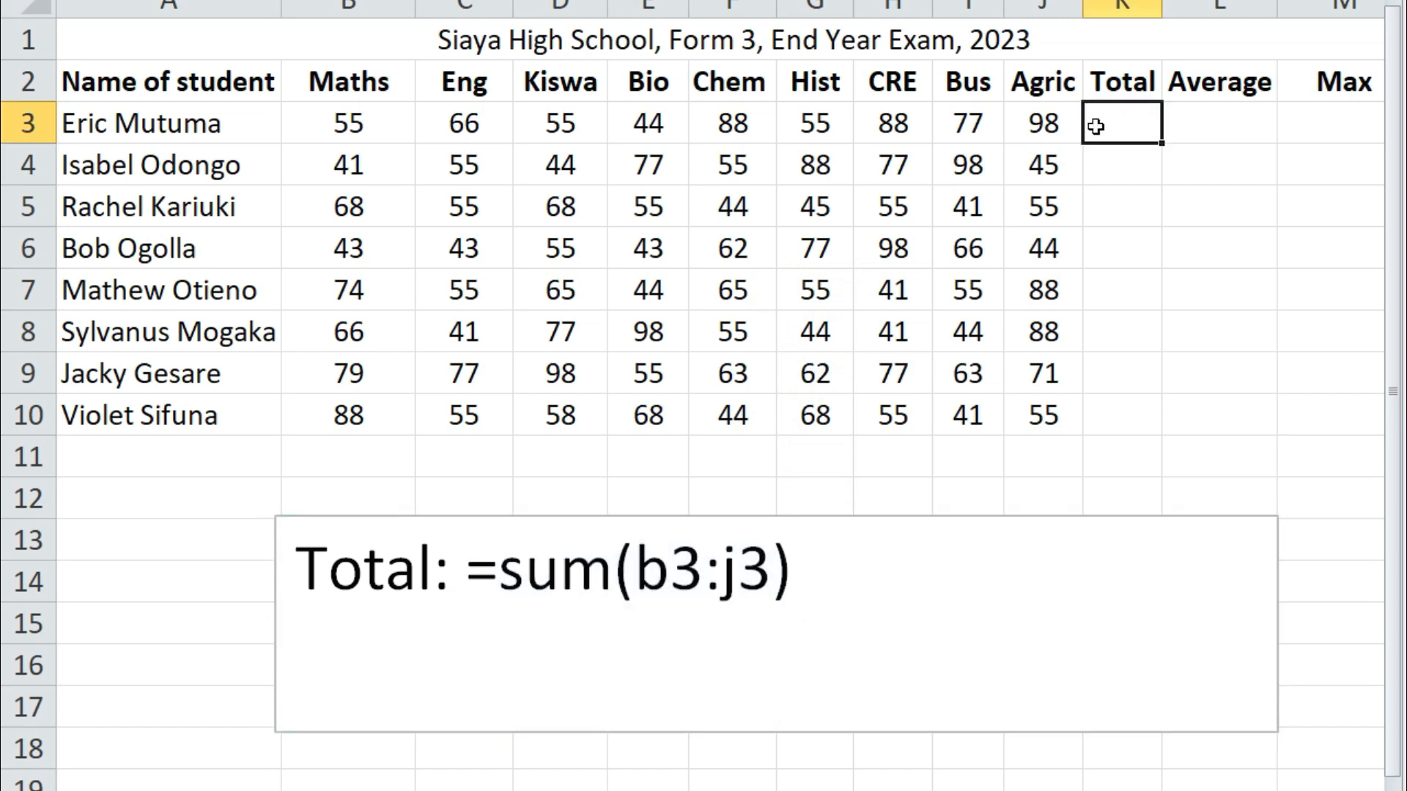
right_click(1097, 124)
click(1133, 213)
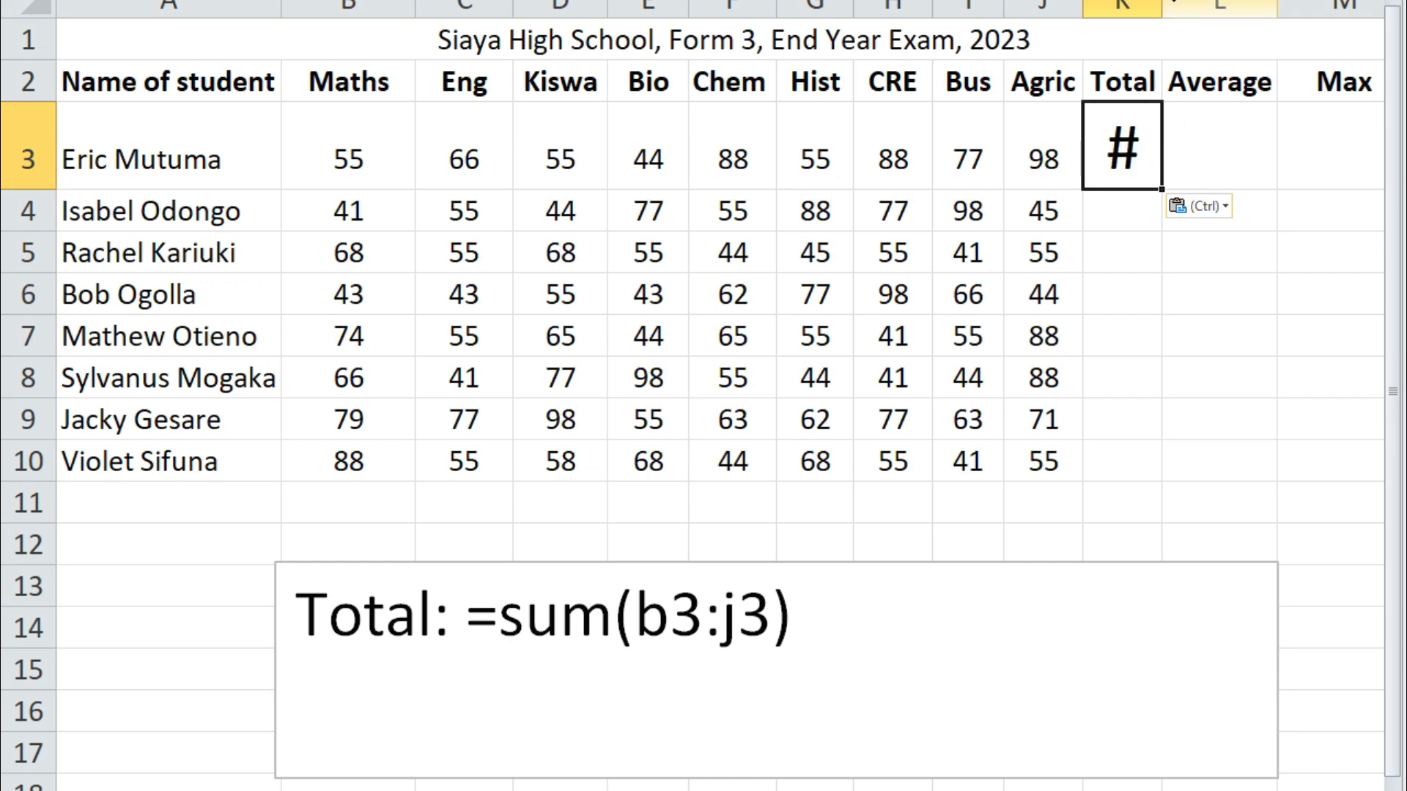
drag(1163, 6, 1352, 54)
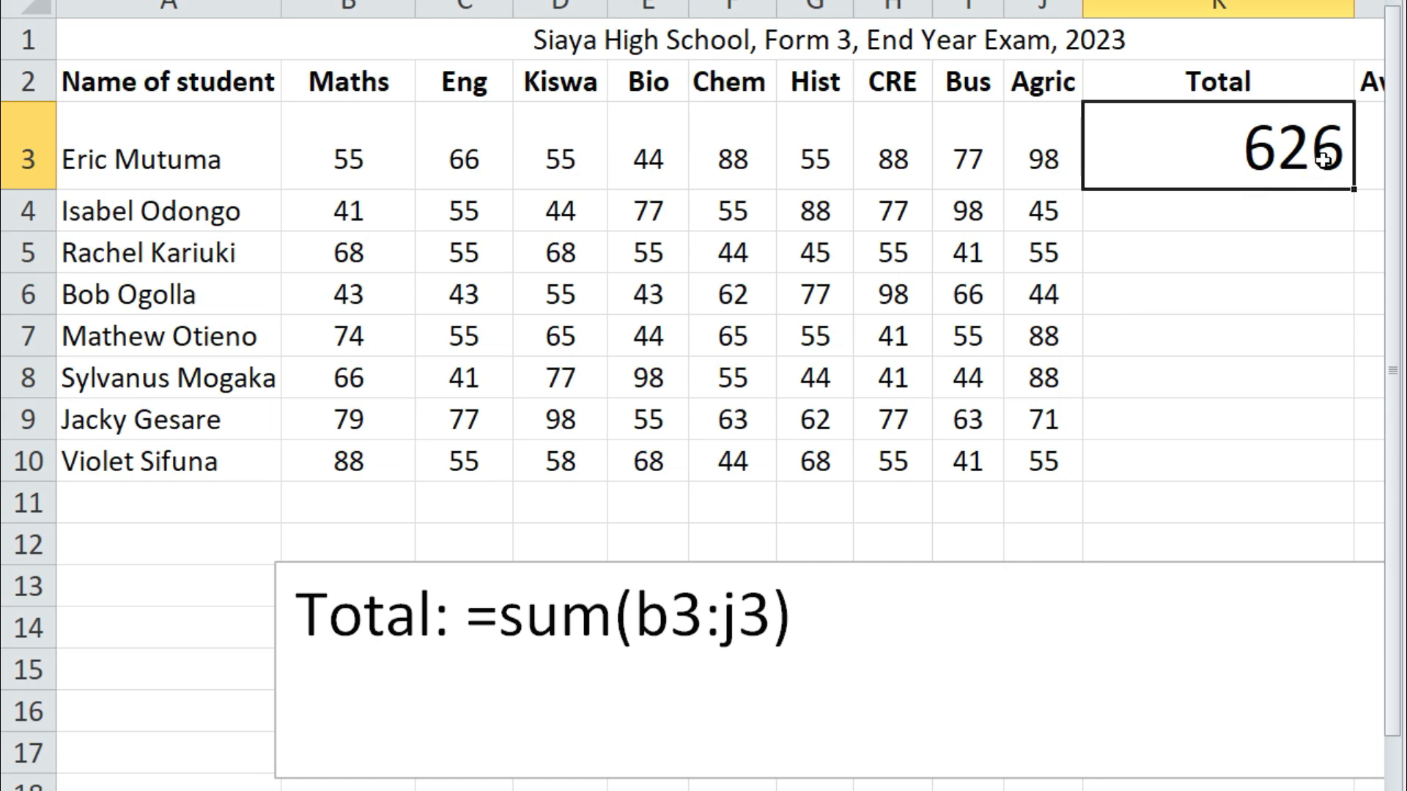
Set the 626 total in K3 back to font size 11
click(1231, 262)
click(1245, 162)
click(1046, 163)
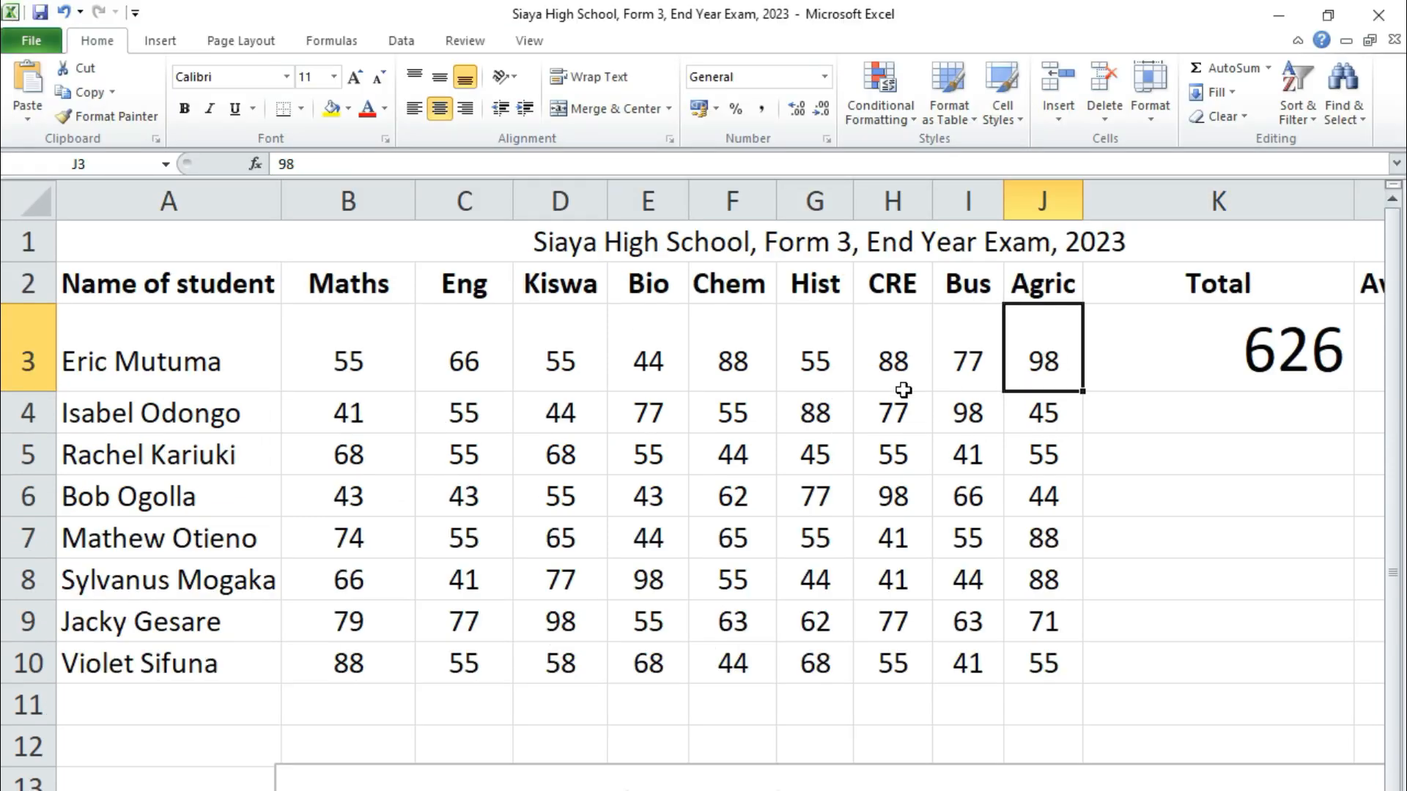
click(1306, 363)
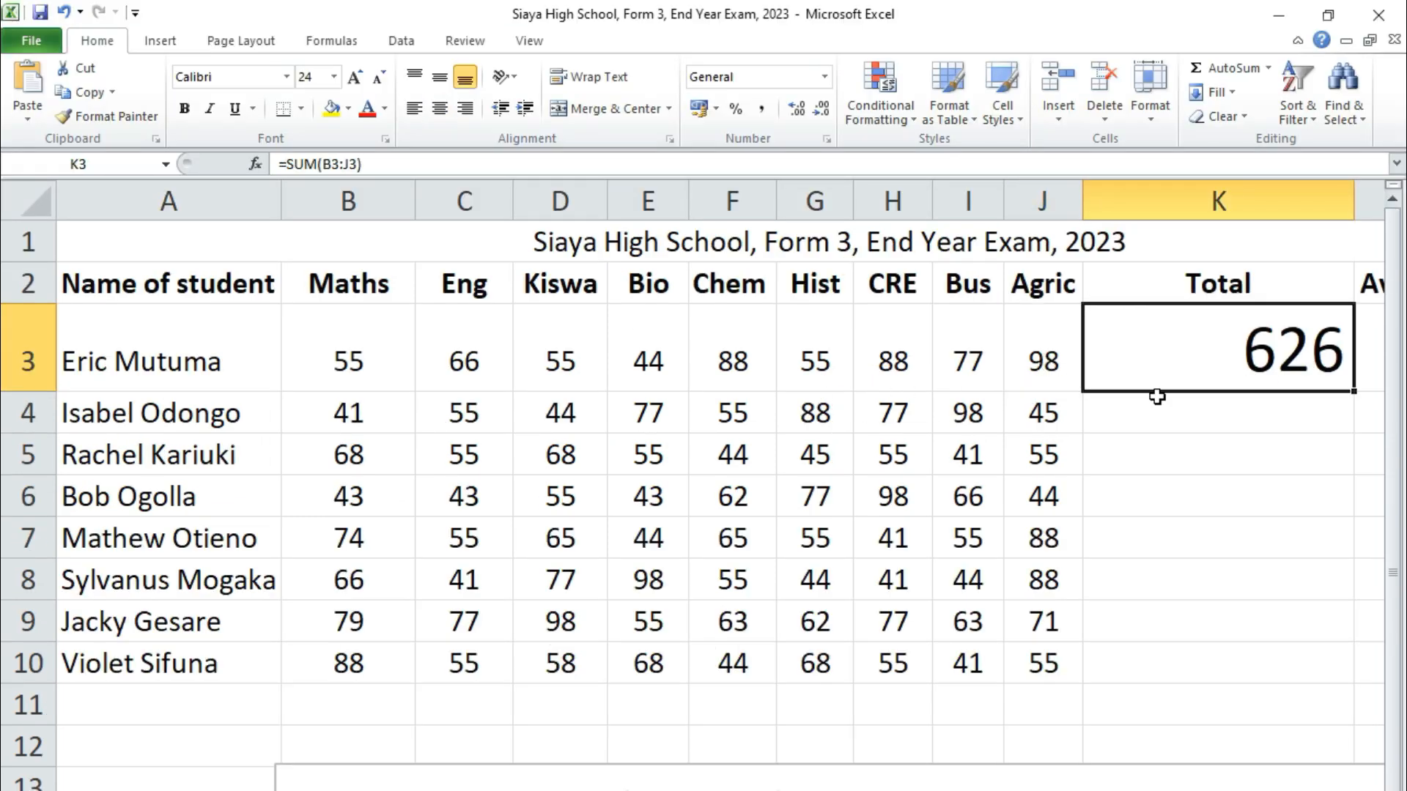
click(333, 76)
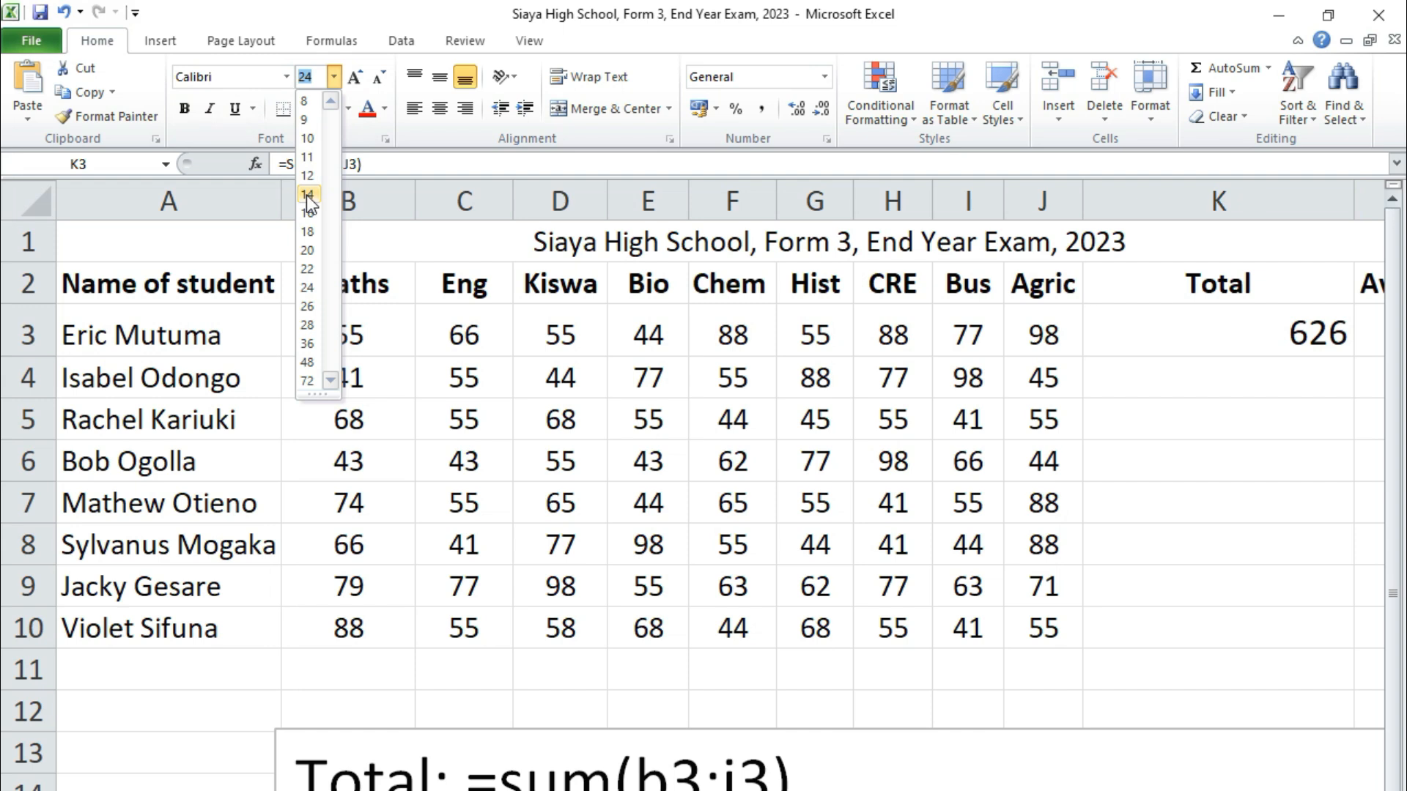
click(308, 158)
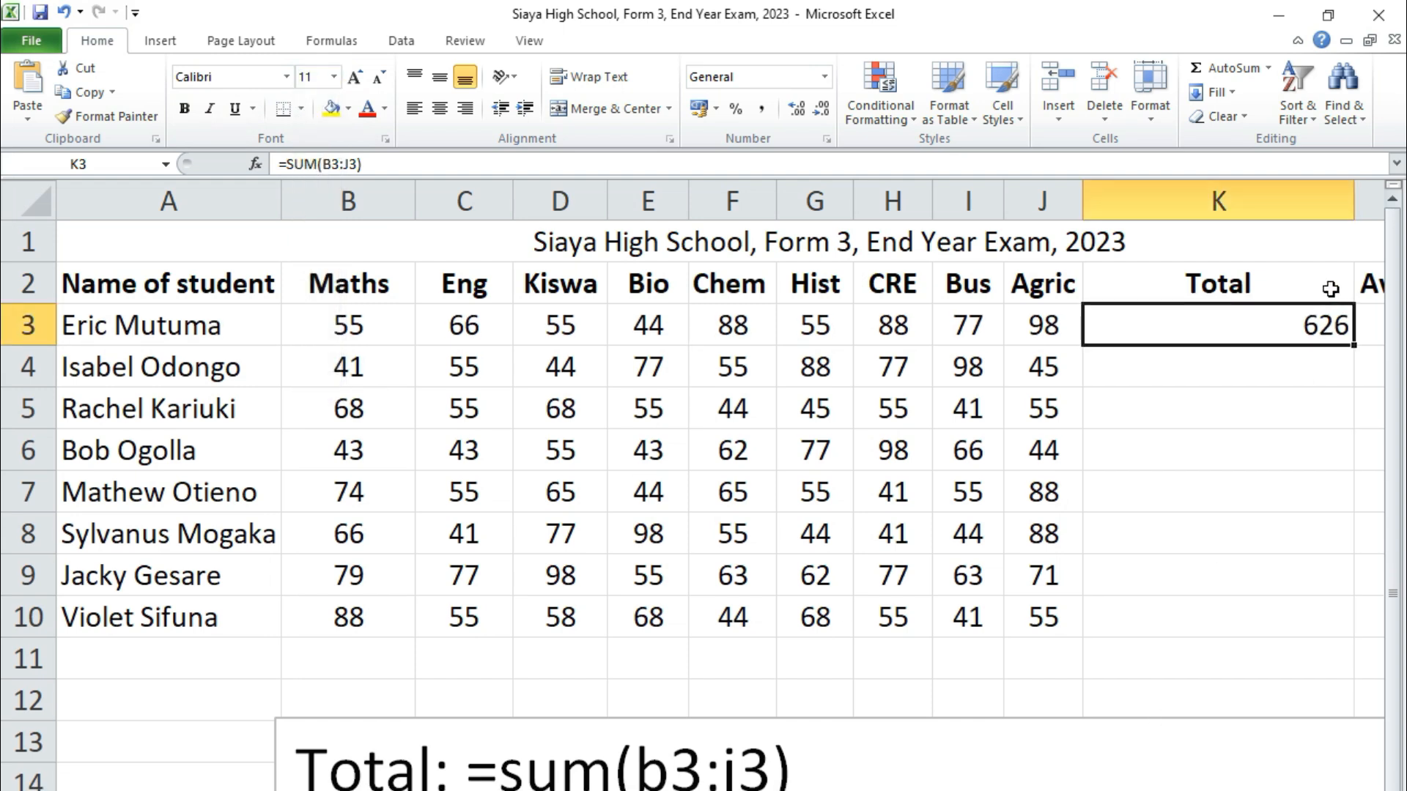
Narrow column K to fit and centre the 626 total in K3
drag(1354, 206, 1187, 230)
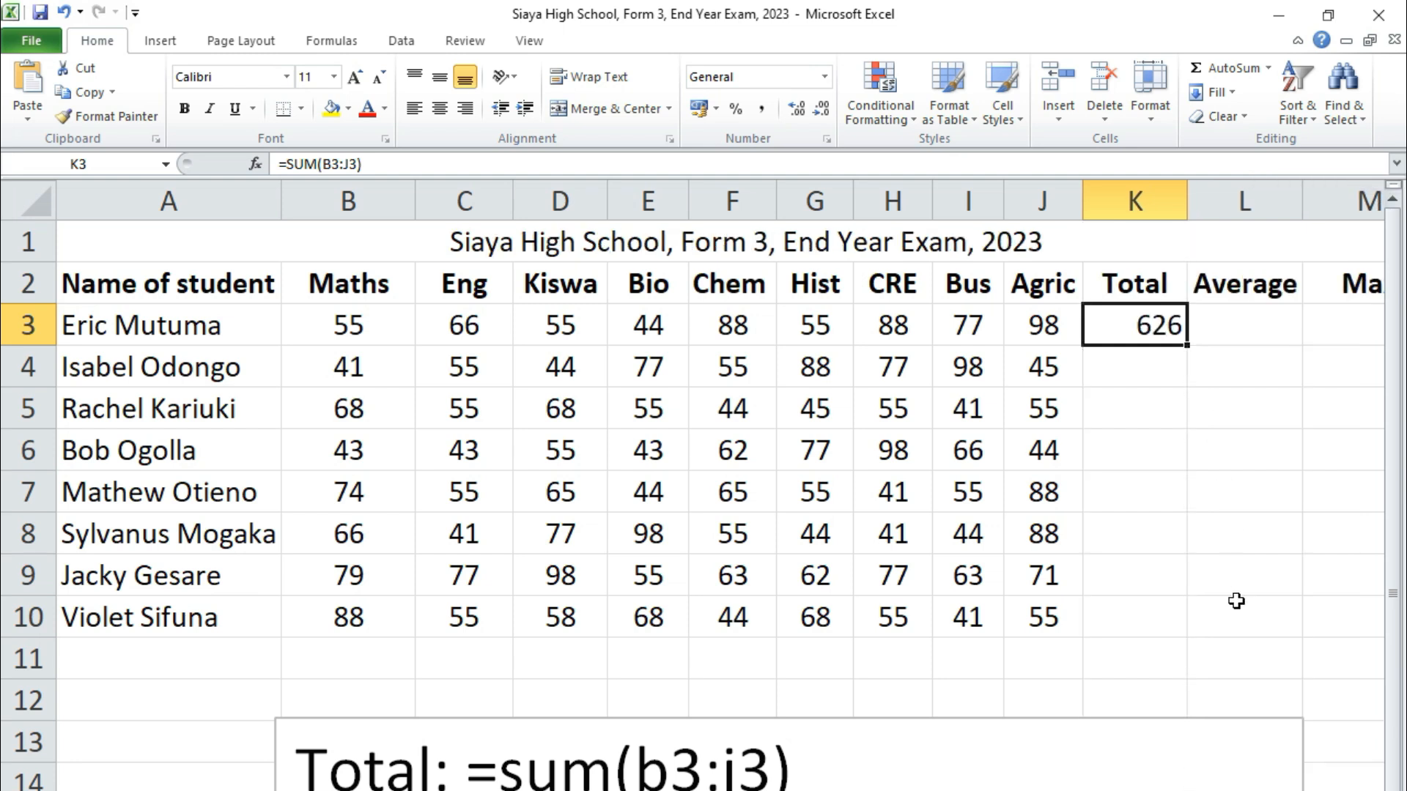
click(1180, 621)
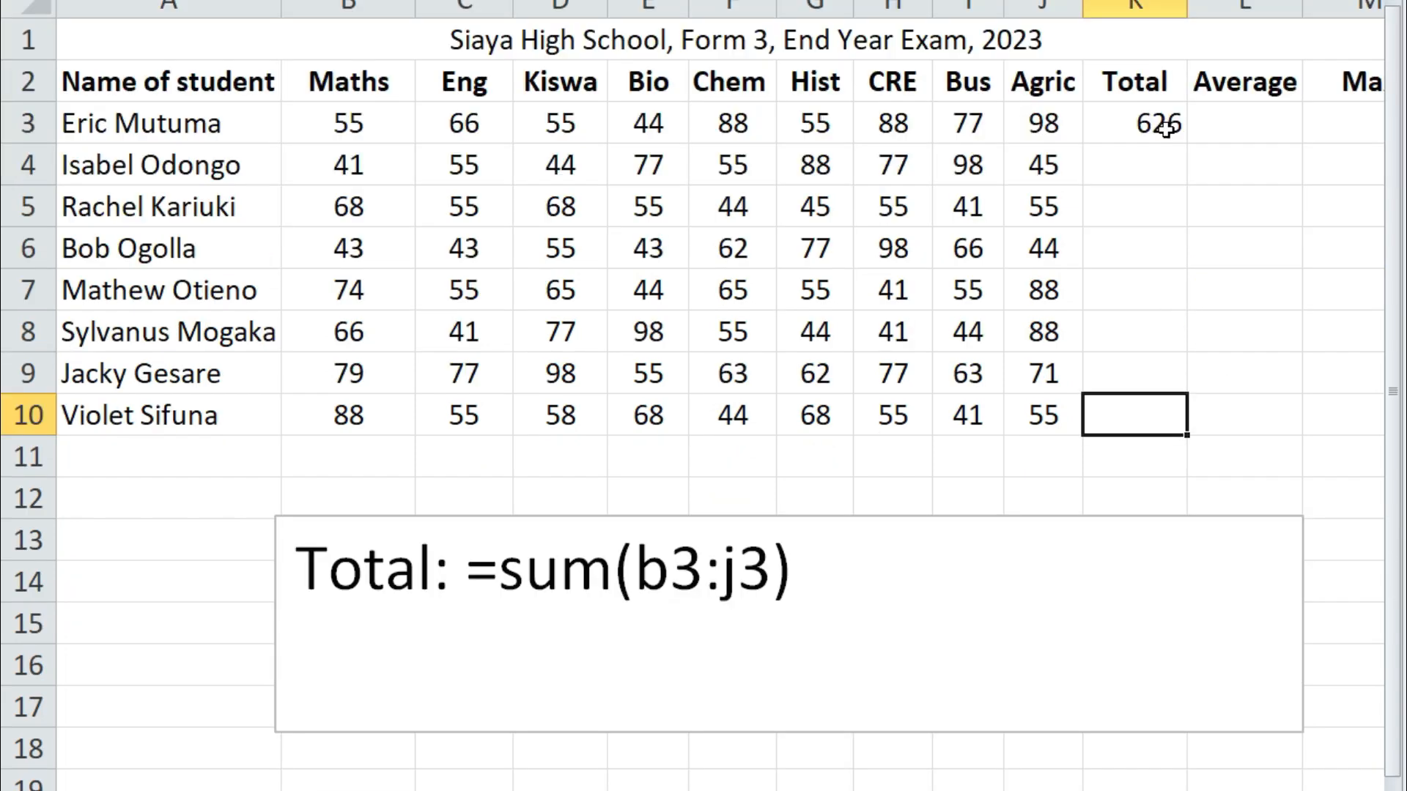
click(1170, 335)
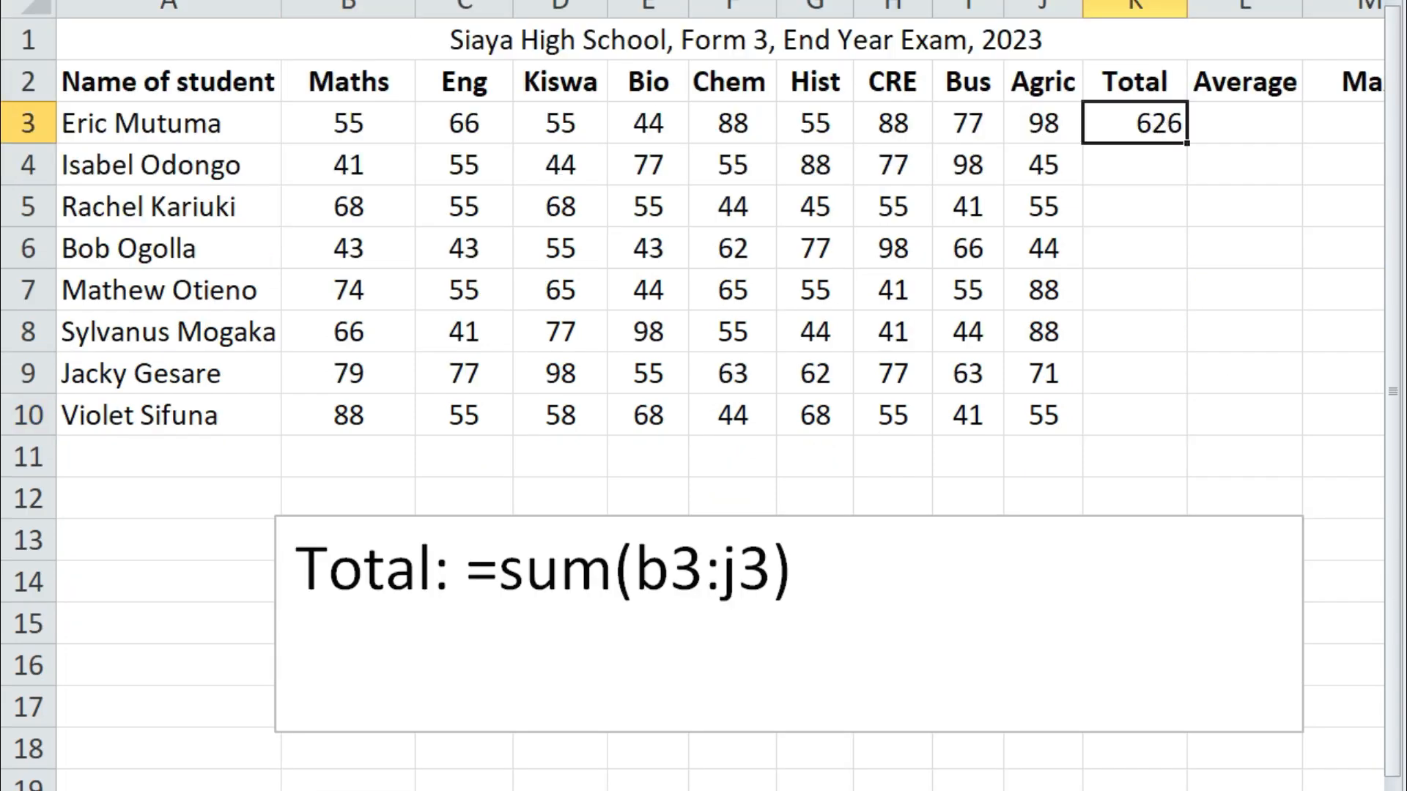
key(alt+h)
key(a)
key(c)
click(1216, 293)
click(1150, 124)
click(1199, 236)
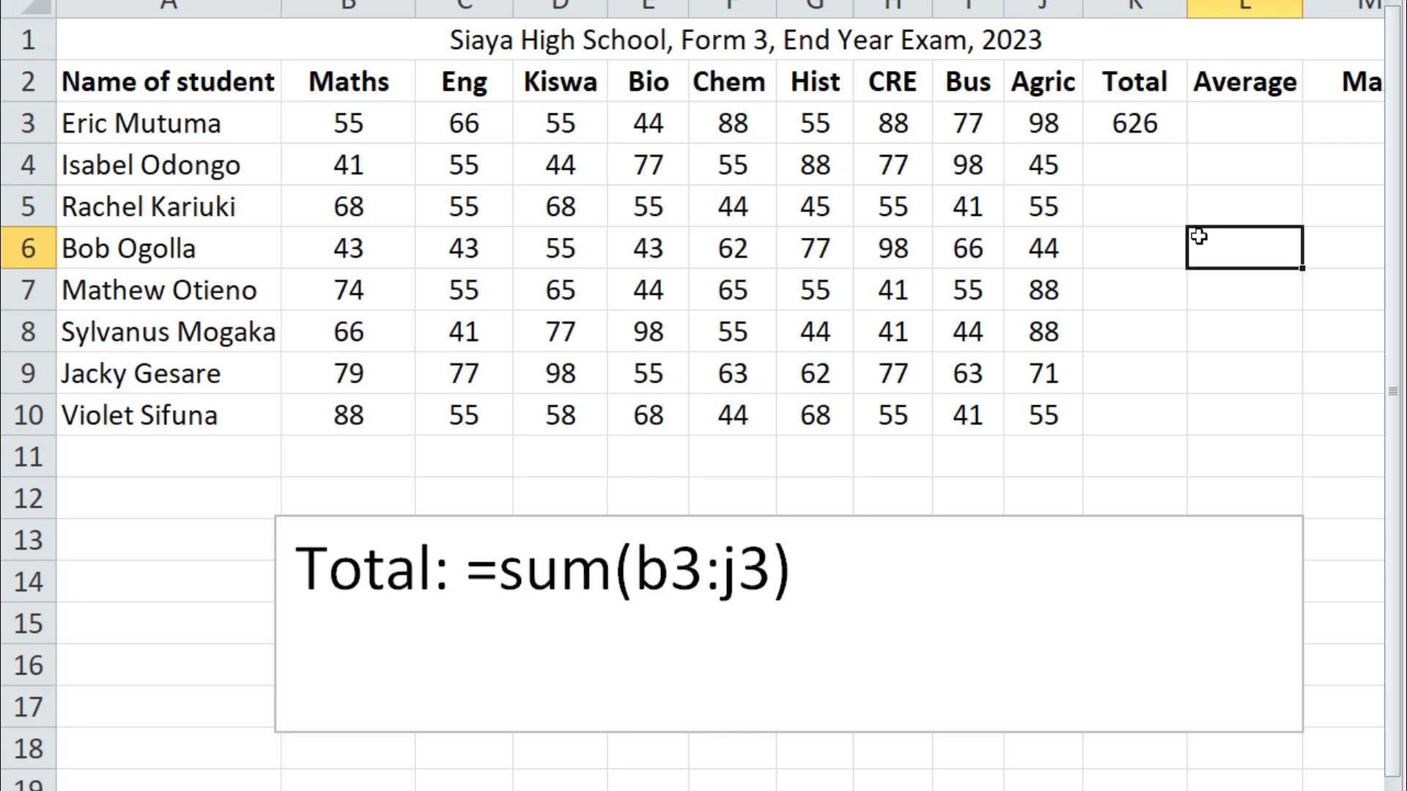
click(1137, 130)
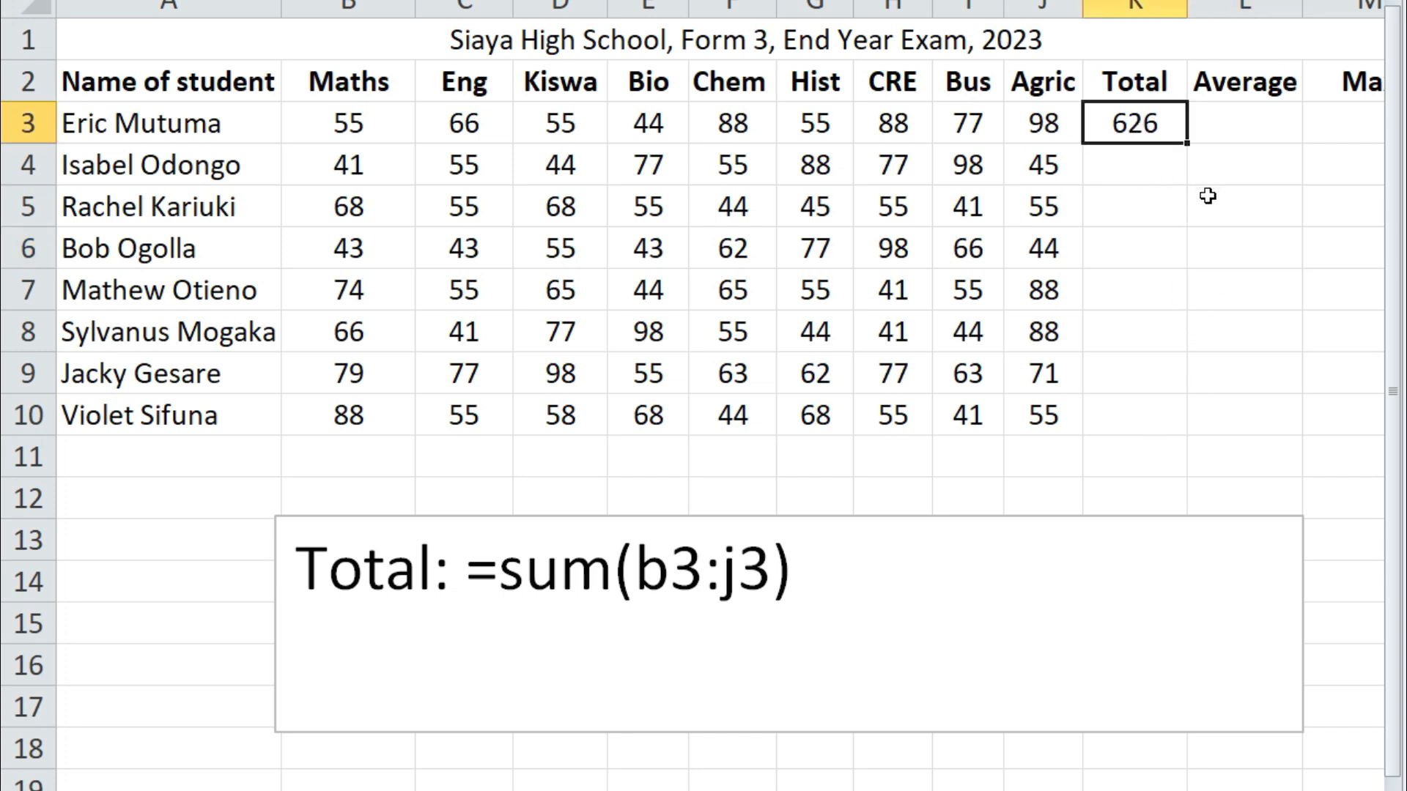
Fill K3's SUM formula down to K10, then point out the b3:j3 range in the text box and sheet
drag(1190, 151, 1148, 425)
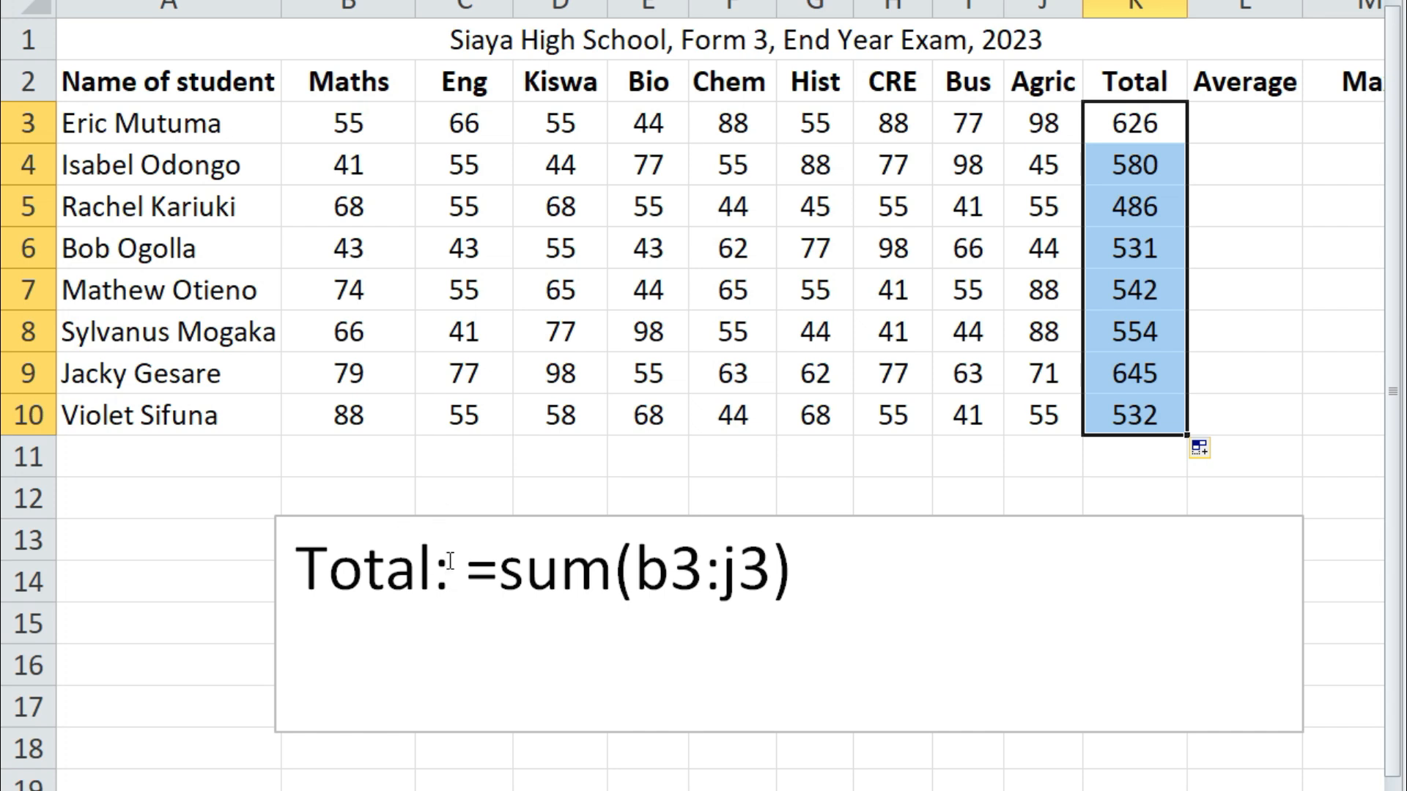
drag(469, 570, 813, 575)
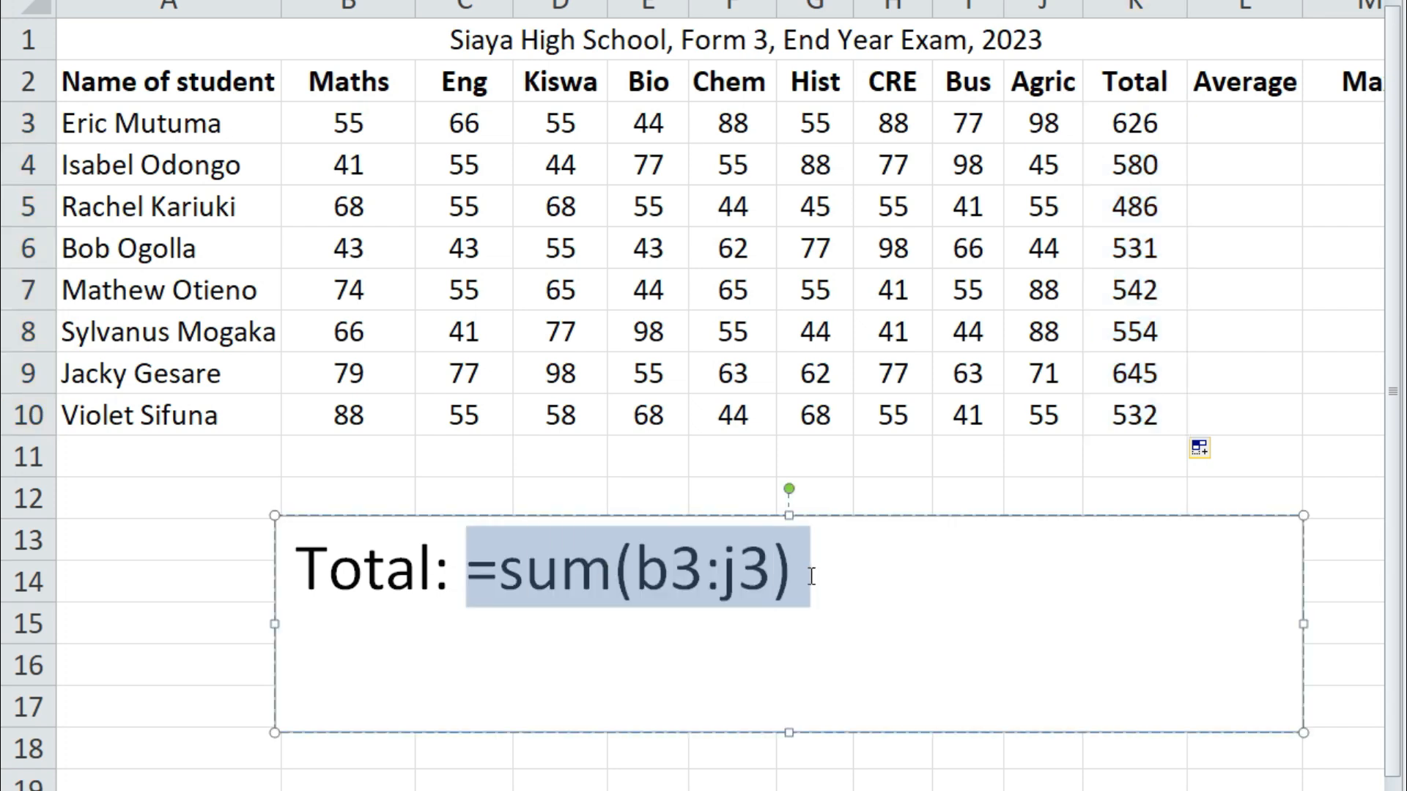
click(916, 596)
drag(615, 572, 793, 573)
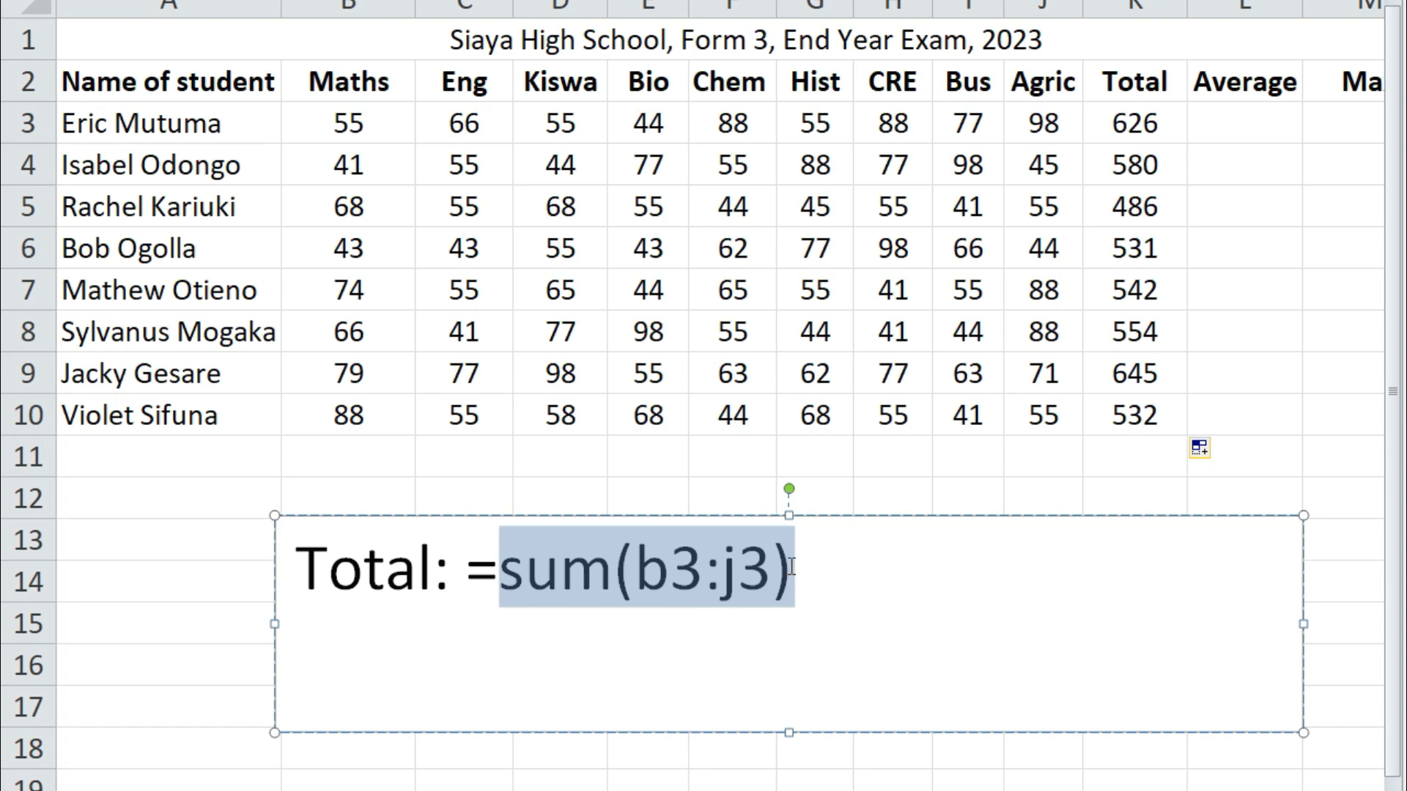
click(771, 575)
drag(637, 577, 774, 579)
click(774, 579)
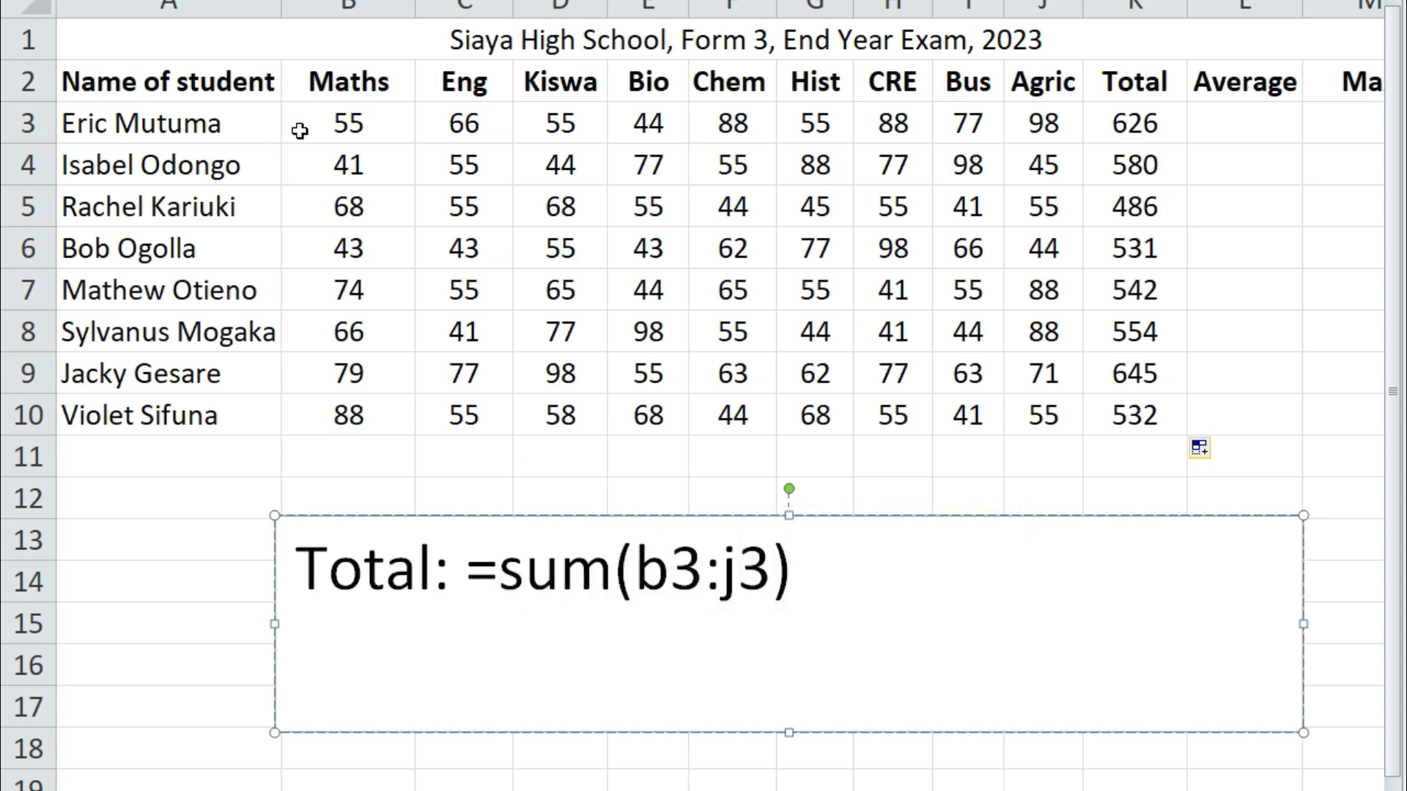
click(335, 161)
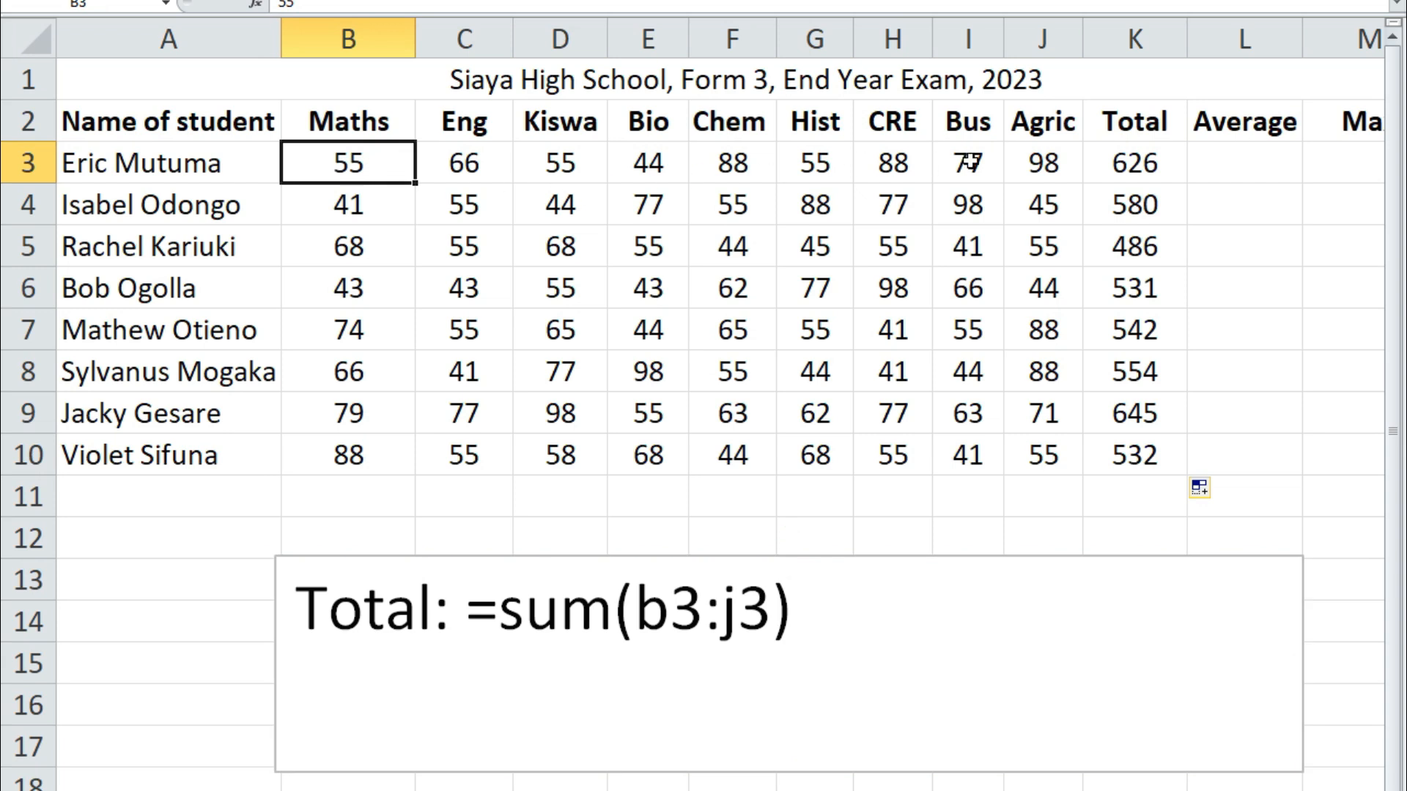
click(1043, 163)
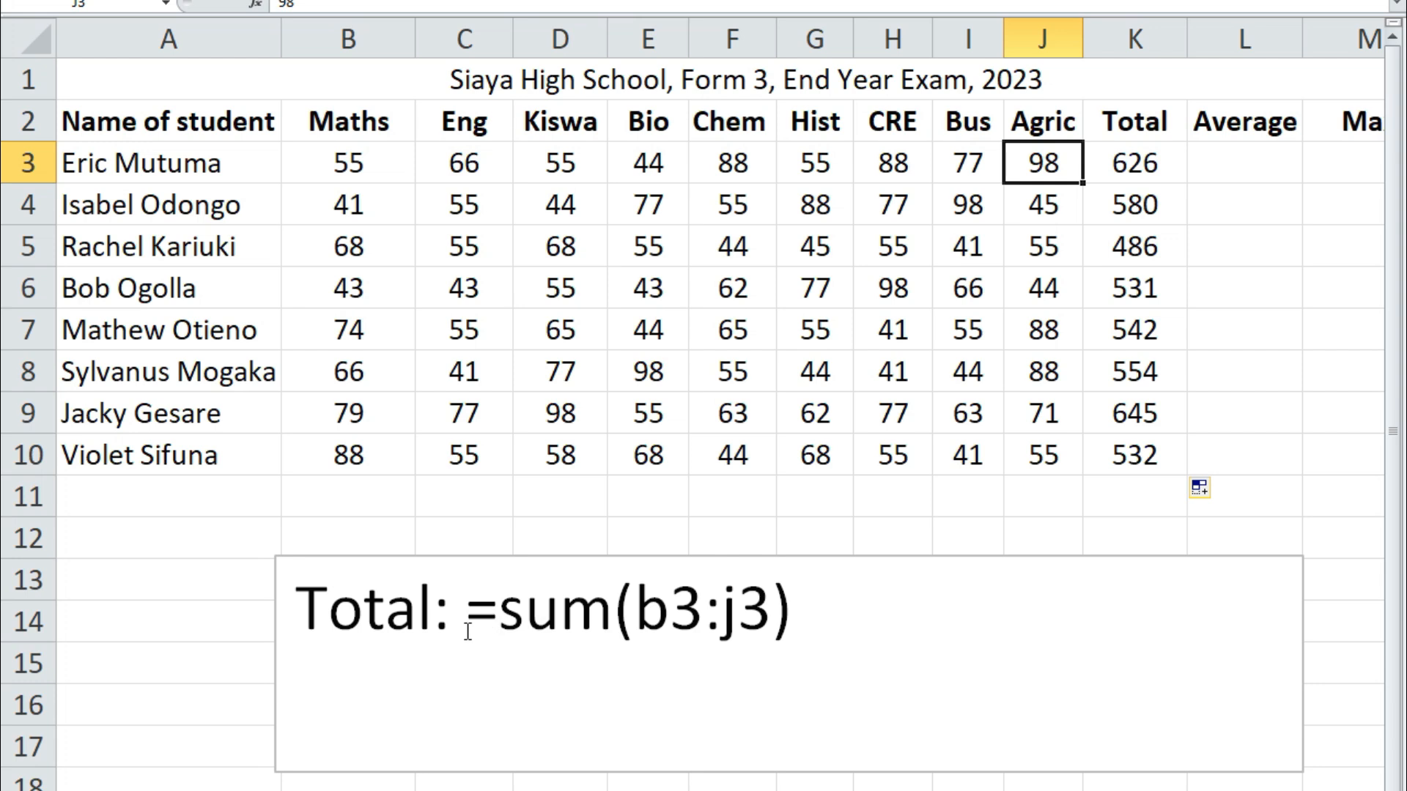
Add a new line 'Average:' under the Total formula in the text box
drag(471, 612, 785, 608)
key(ctrl+c)
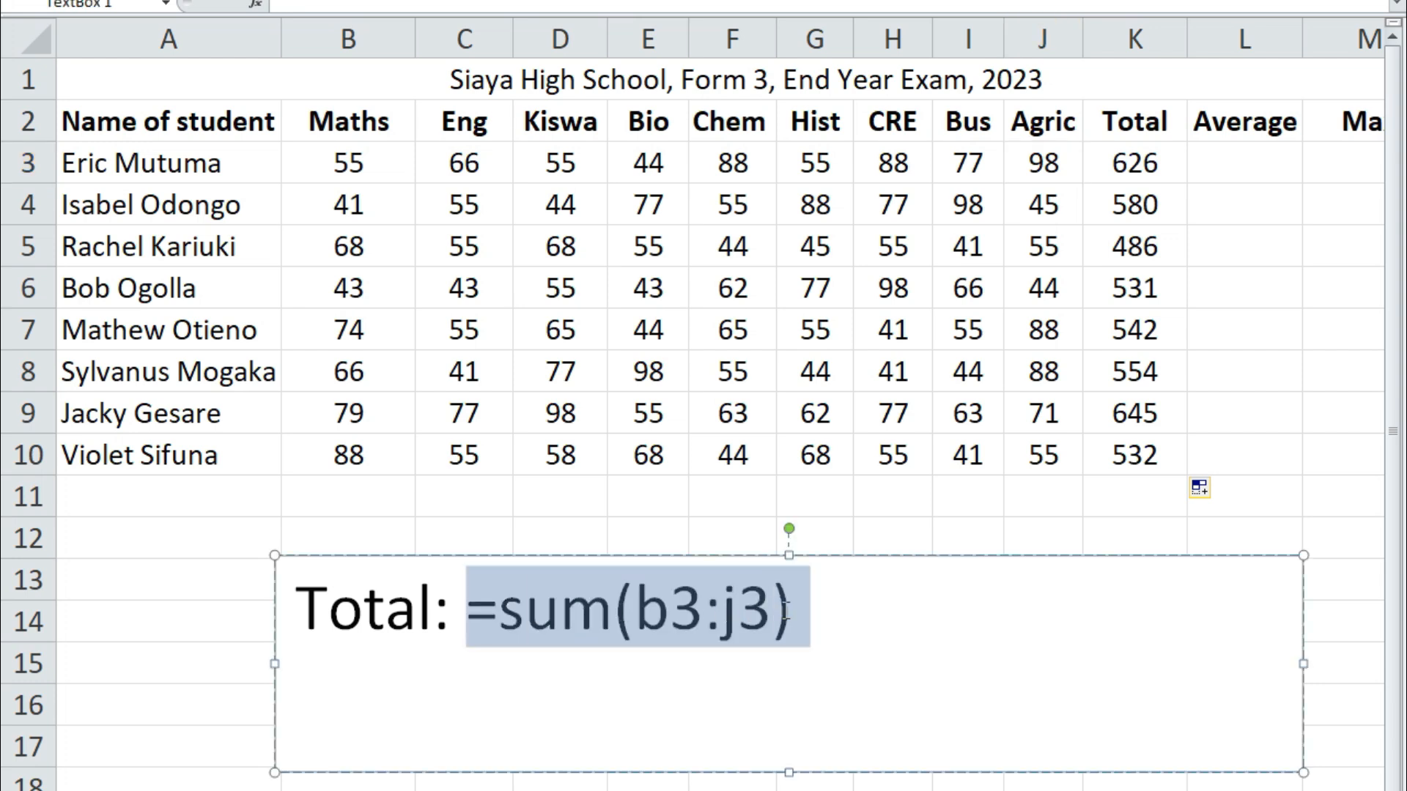
click(330, 685)
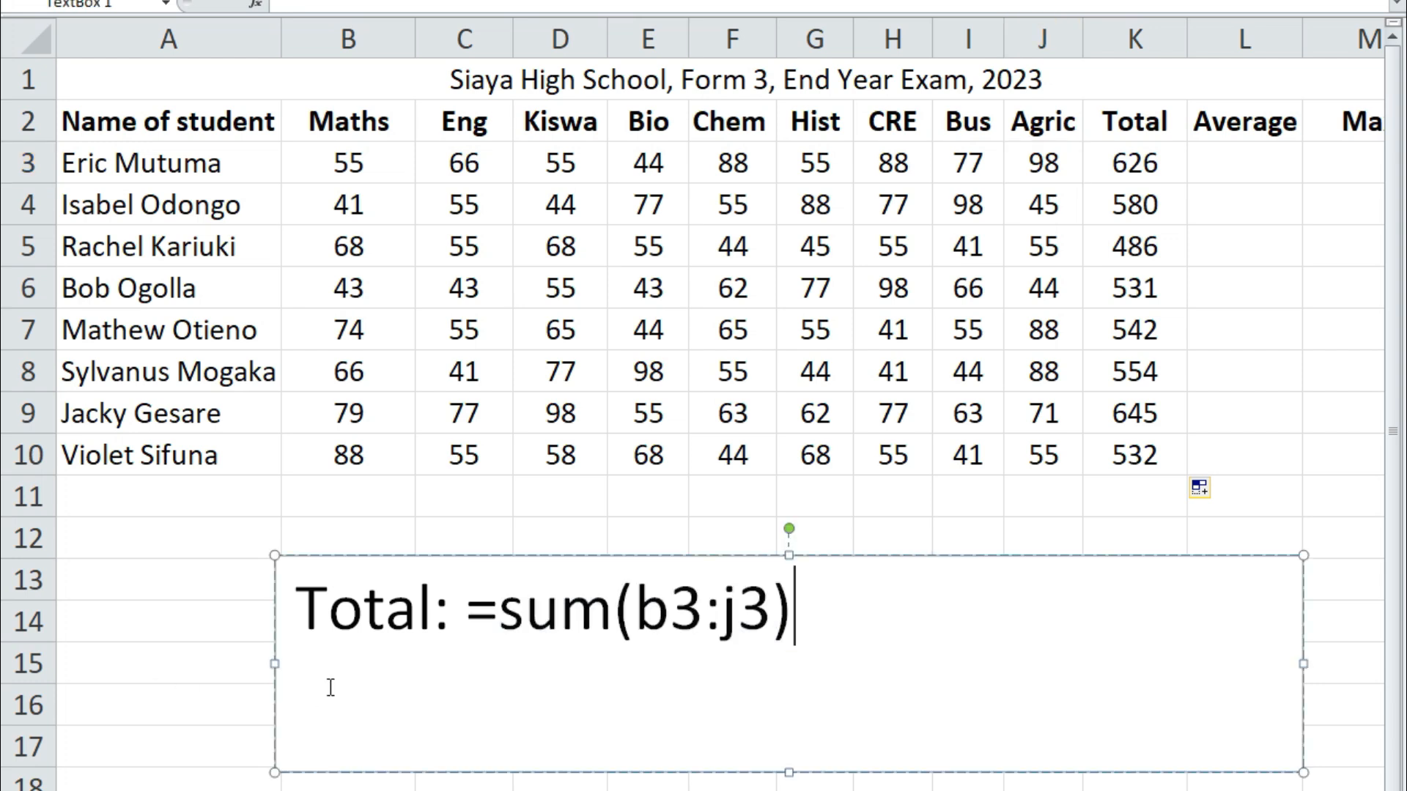
key(Return)
text(A)
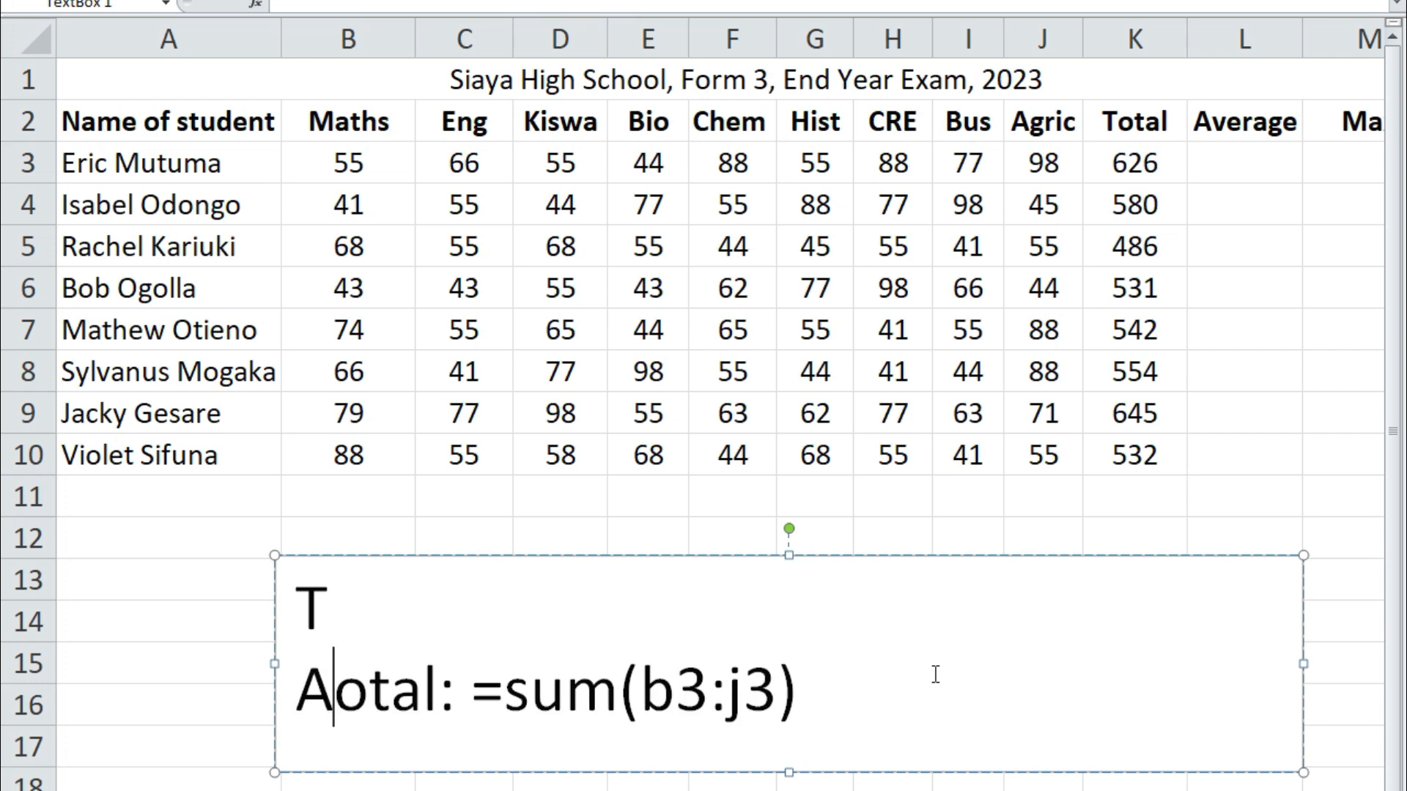
key(BackSpace)
key(BackSpace)
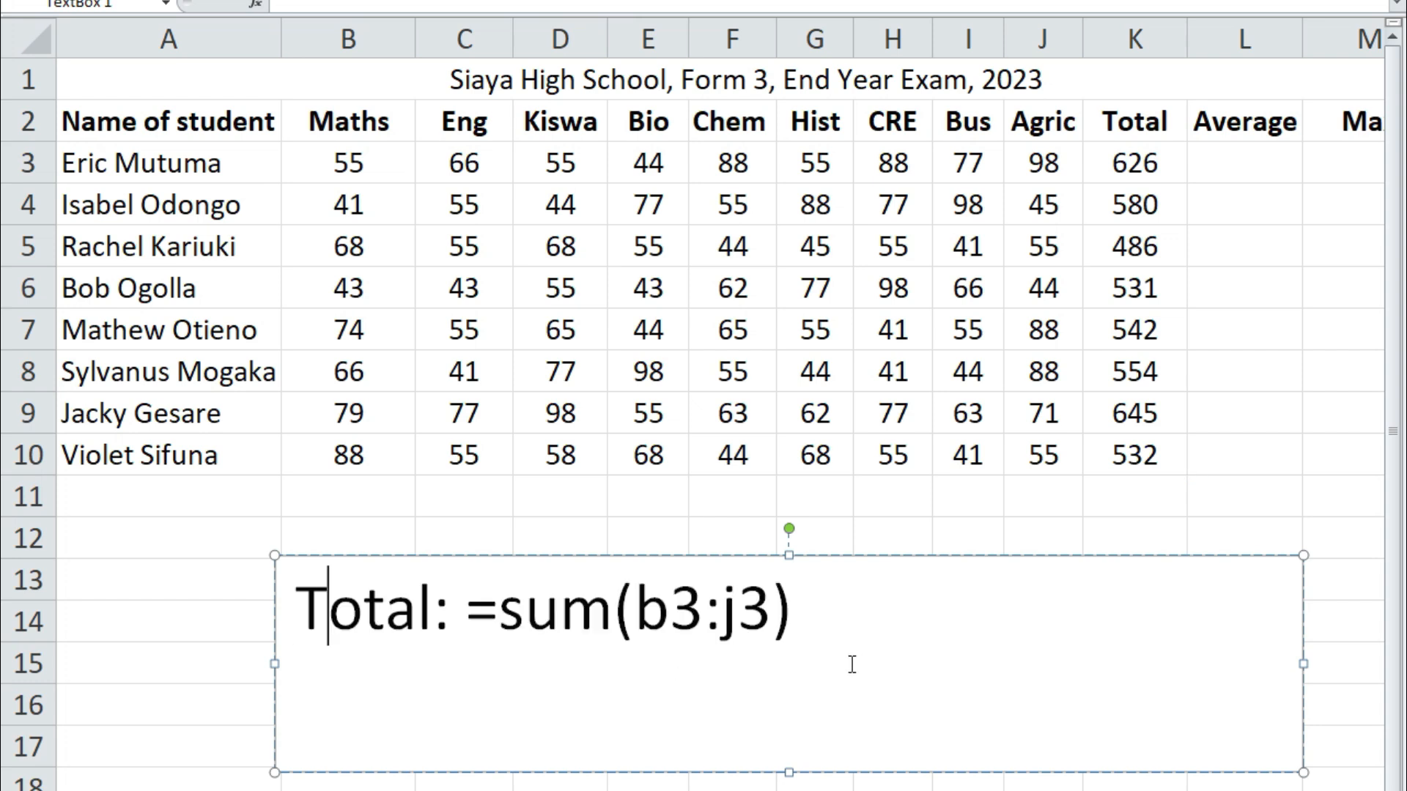
click(894, 598)
key(Return)
text(Average)
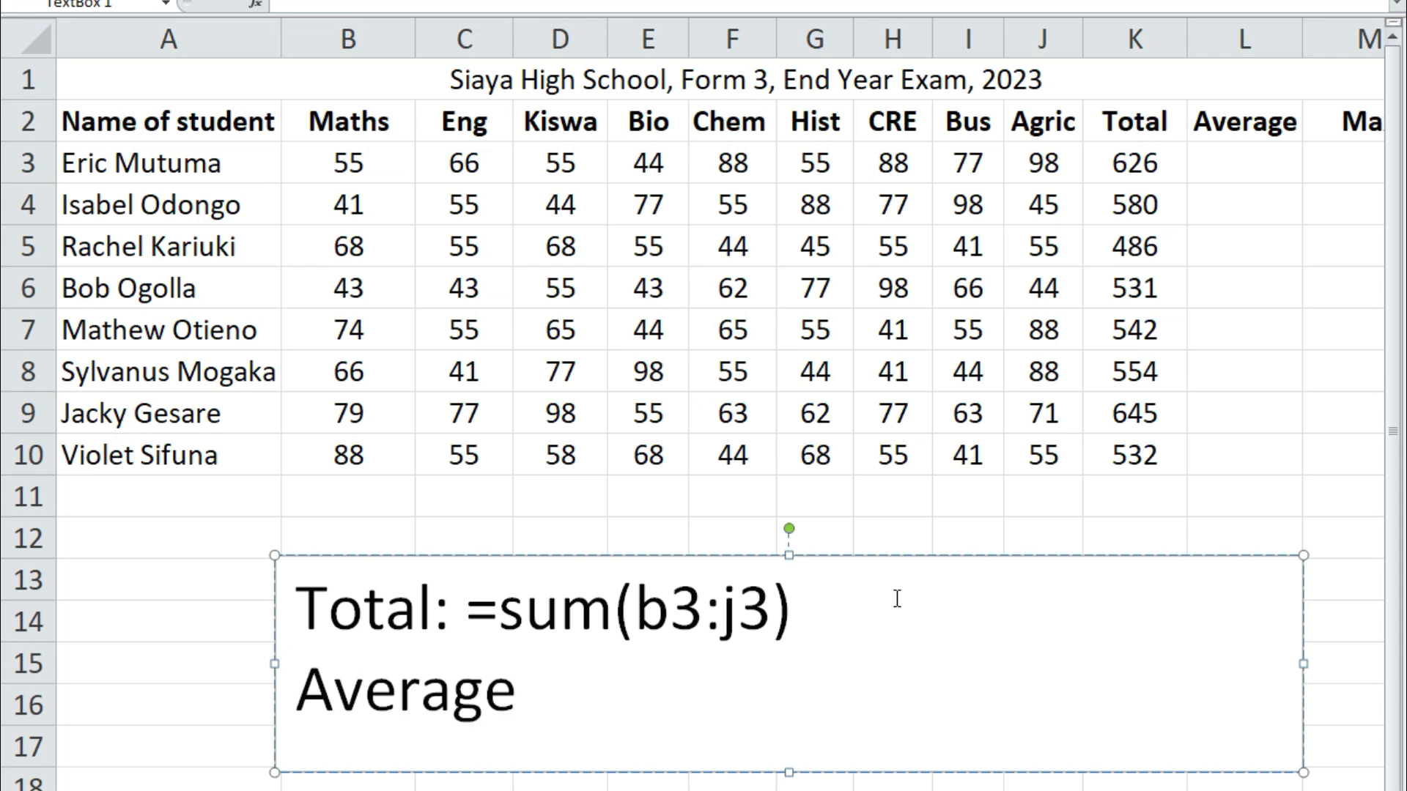
text(:)
Paste the formula after it and change sum to average, giving =average(b3:j3)
key(ctrl+v)
drag(571, 702, 614, 710)
text(average)
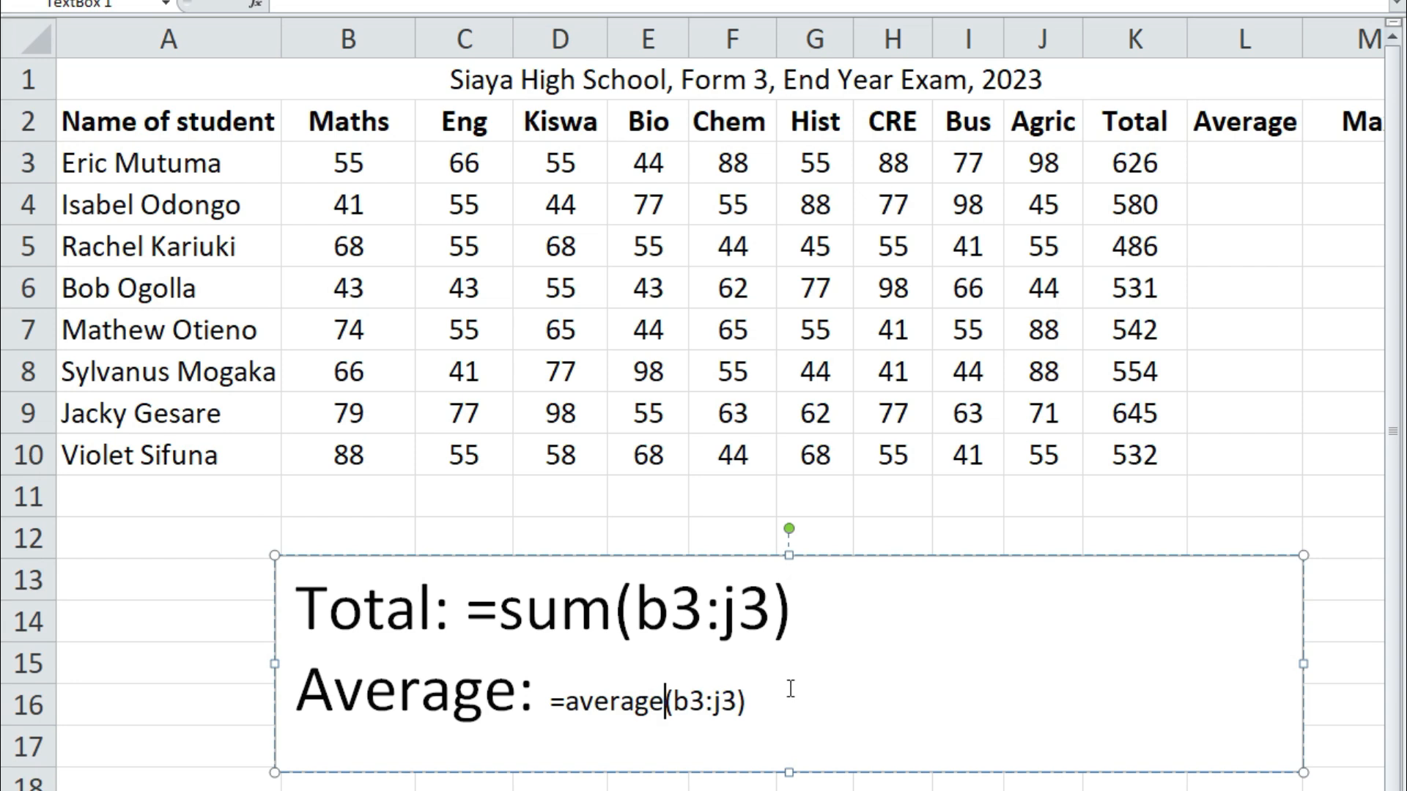
Set the Average formula text to font size 24
double_click(614, 701)
drag(560, 702, 554, 702)
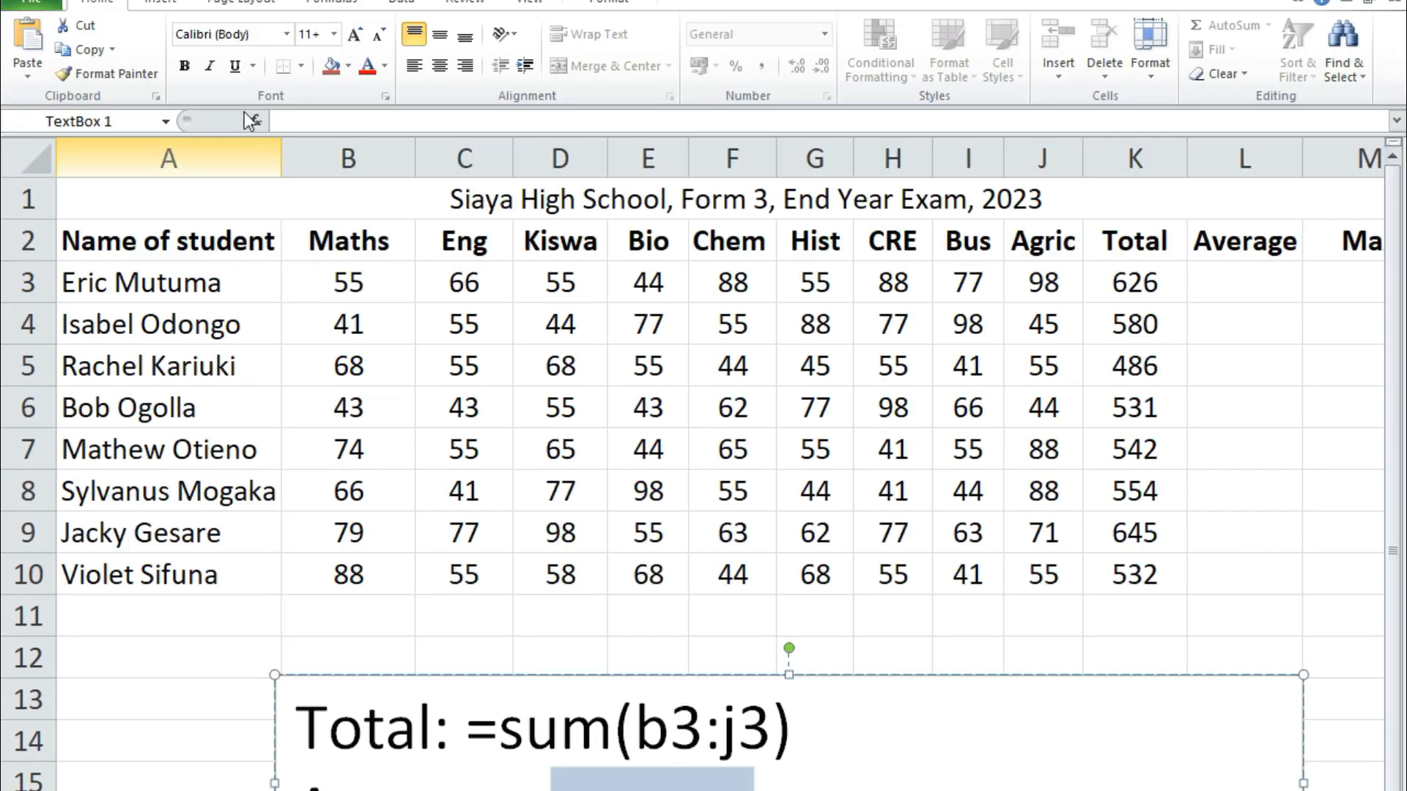
click(333, 35)
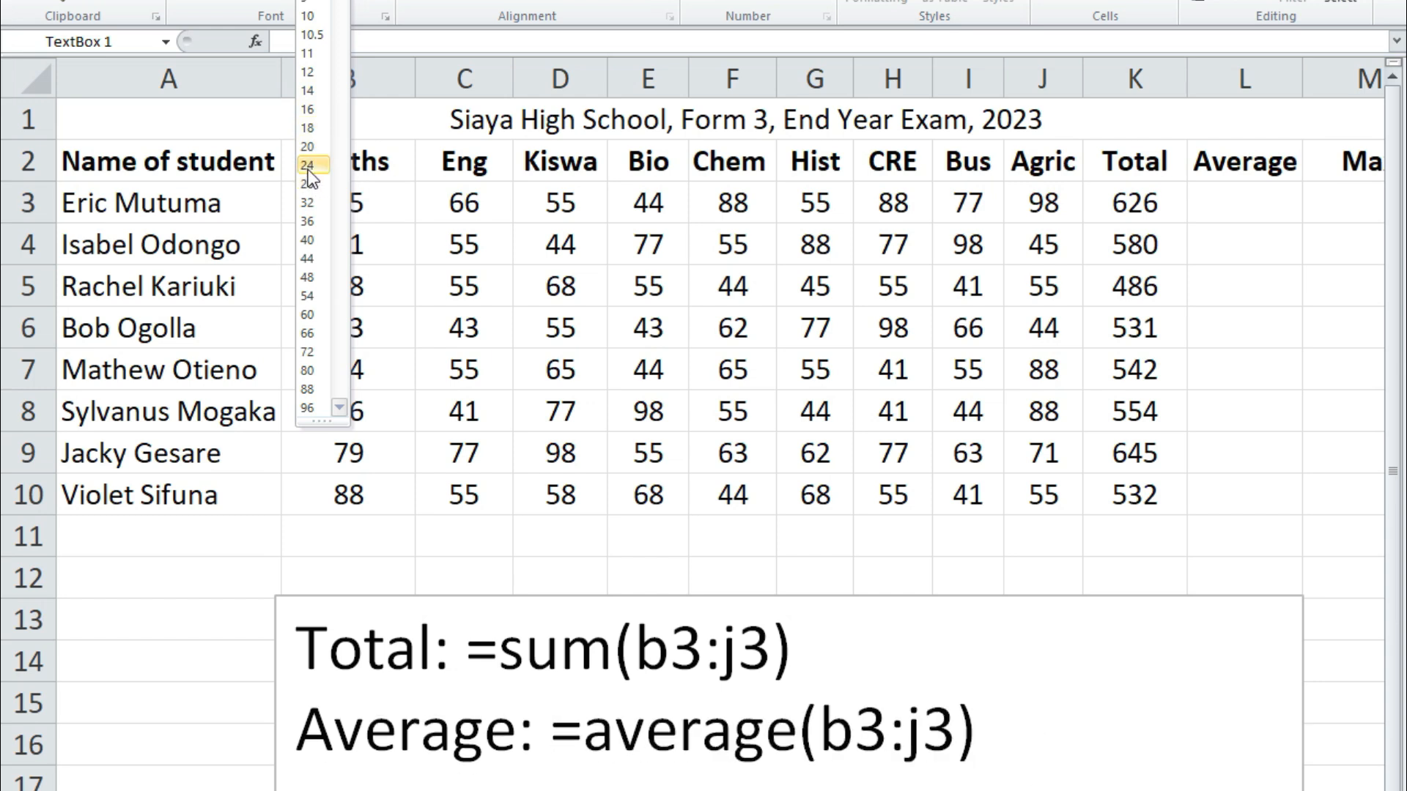
click(308, 169)
click(1078, 743)
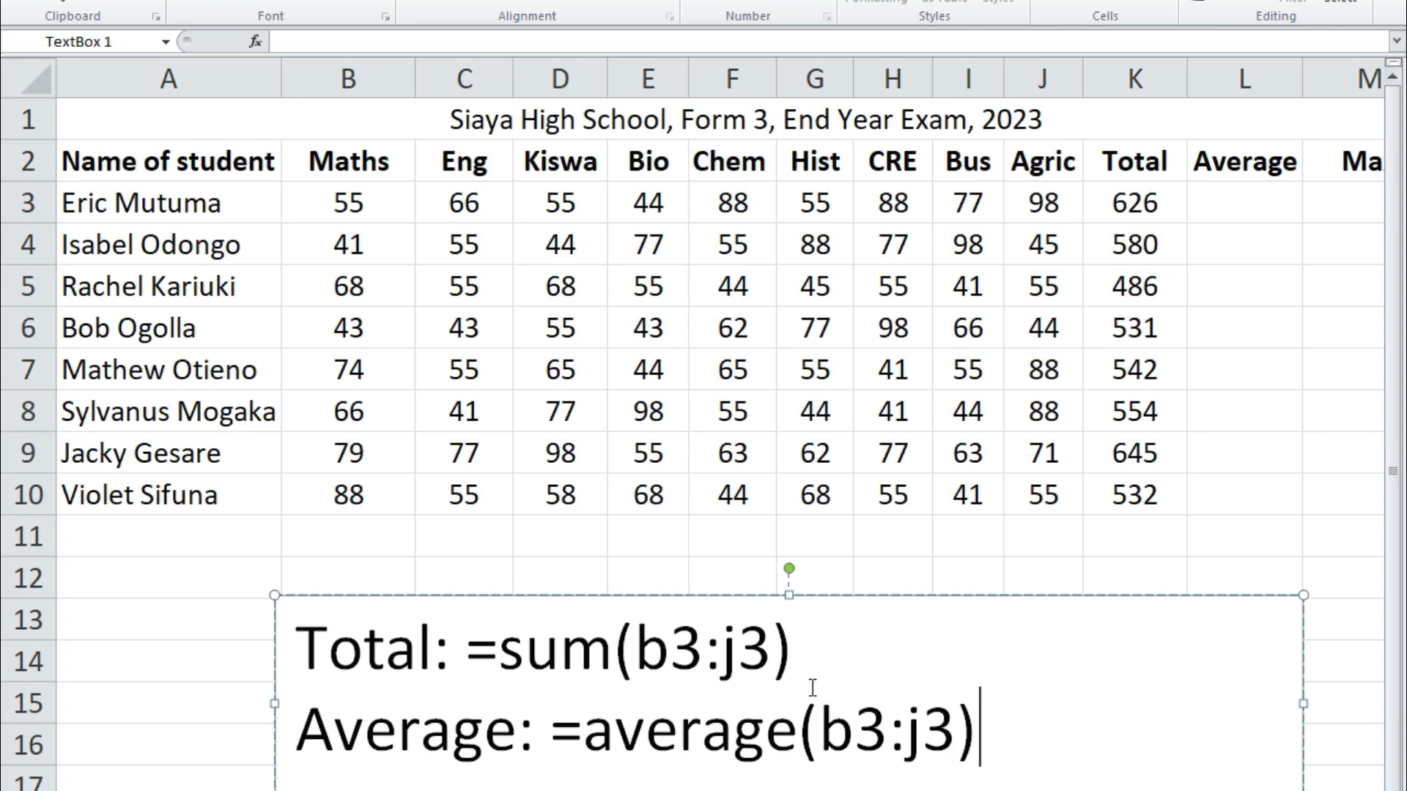
Walk through the nine subject marks B3 to J3 that the Total formula in K3 covers
drag(368, 245, 1035, 253)
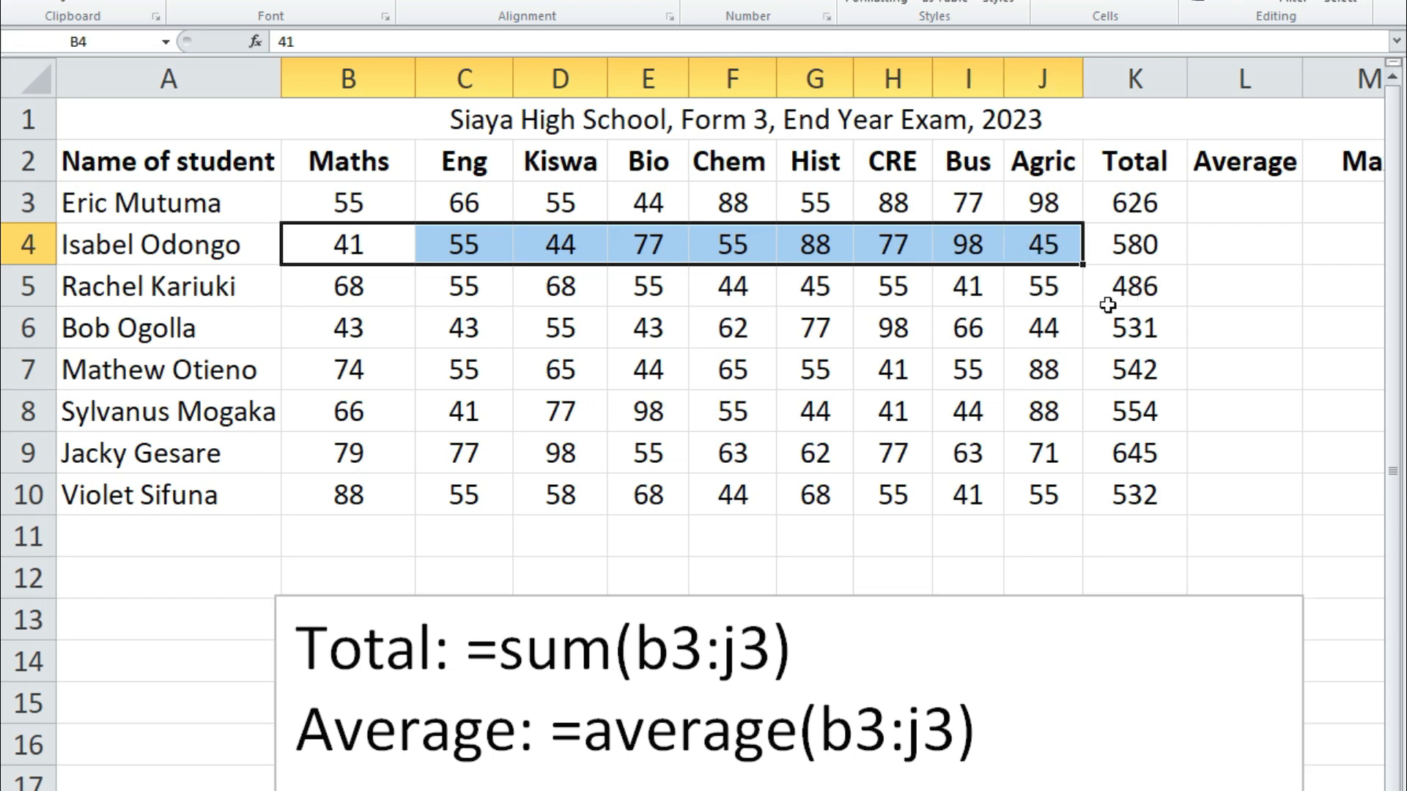
drag(348, 202, 1045, 201)
click(1129, 203)
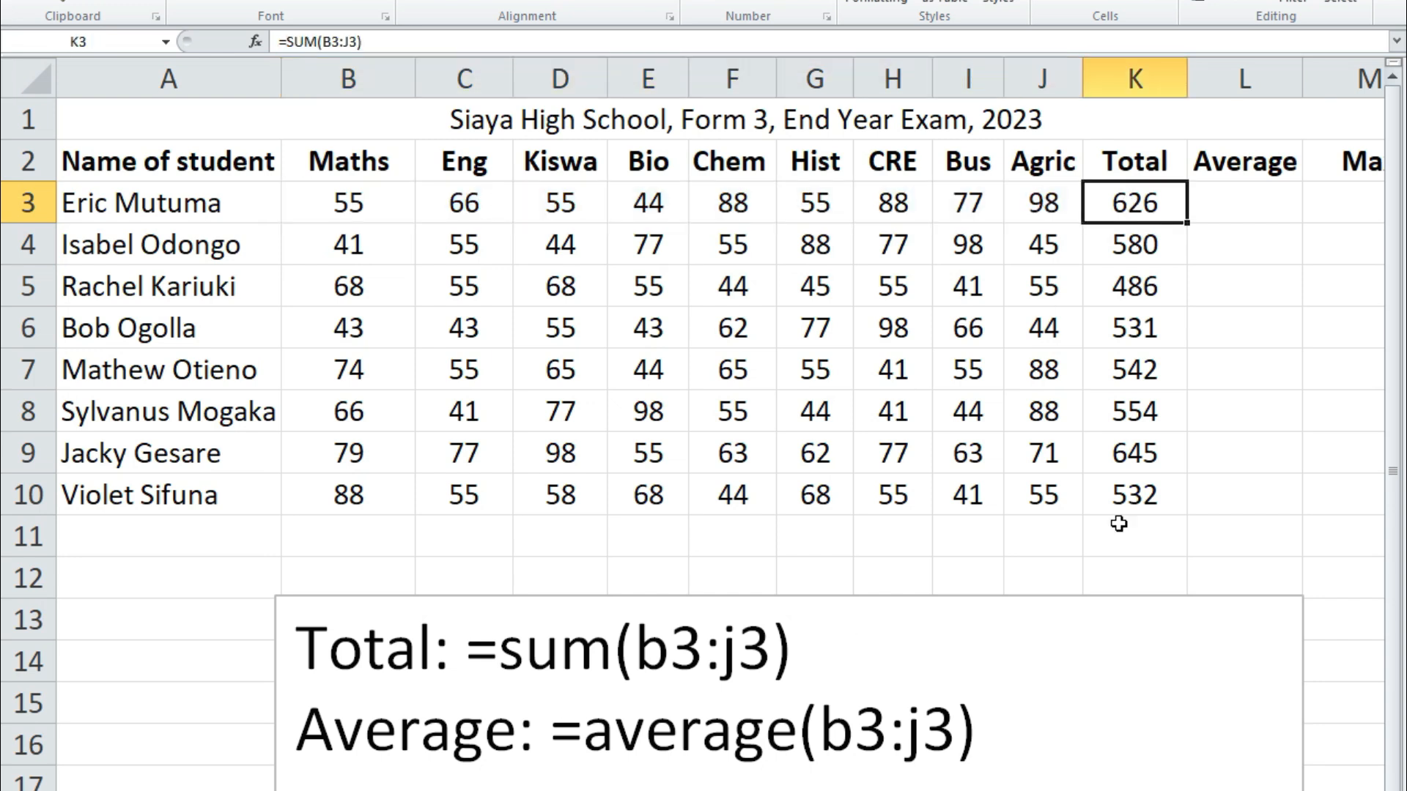
click(336, 204)
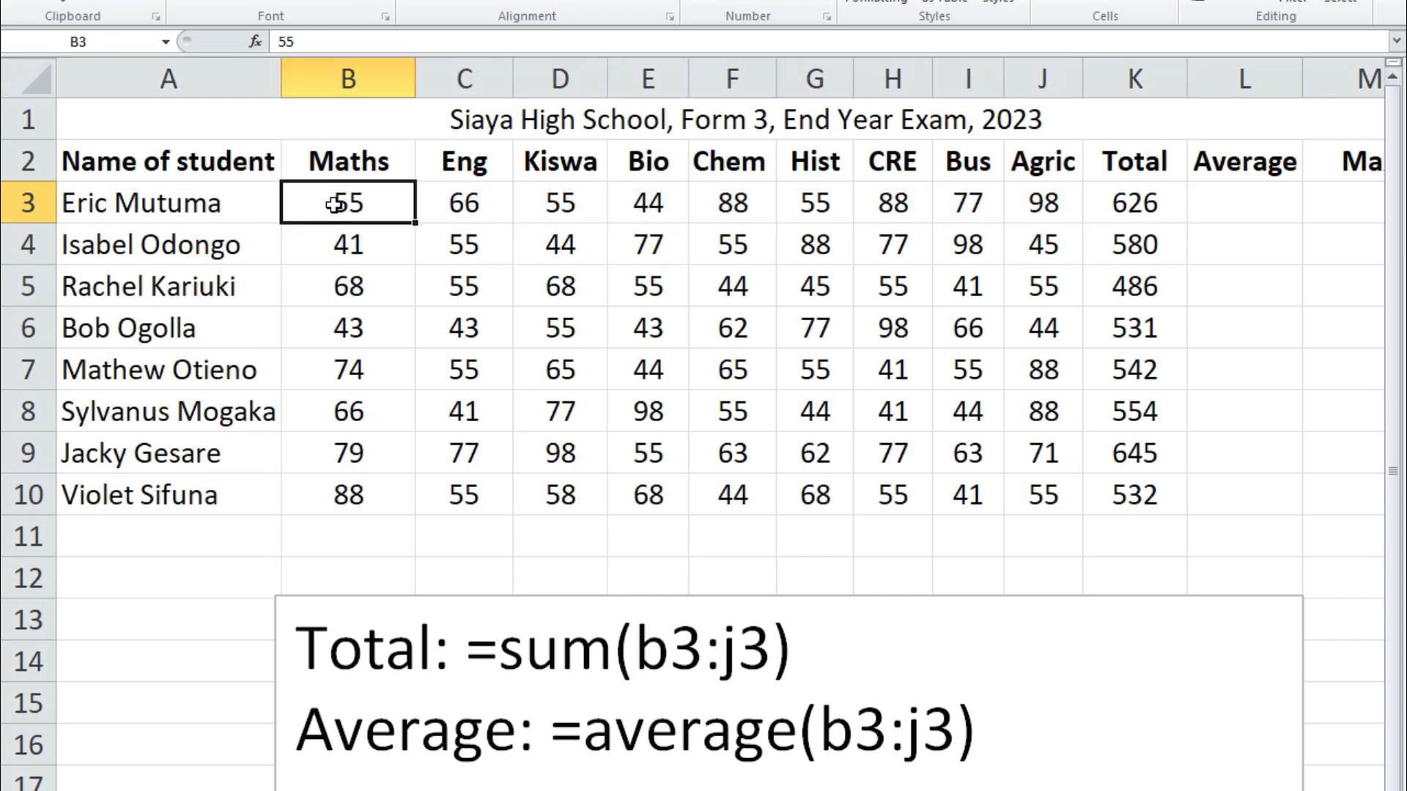
click(469, 208)
click(570, 203)
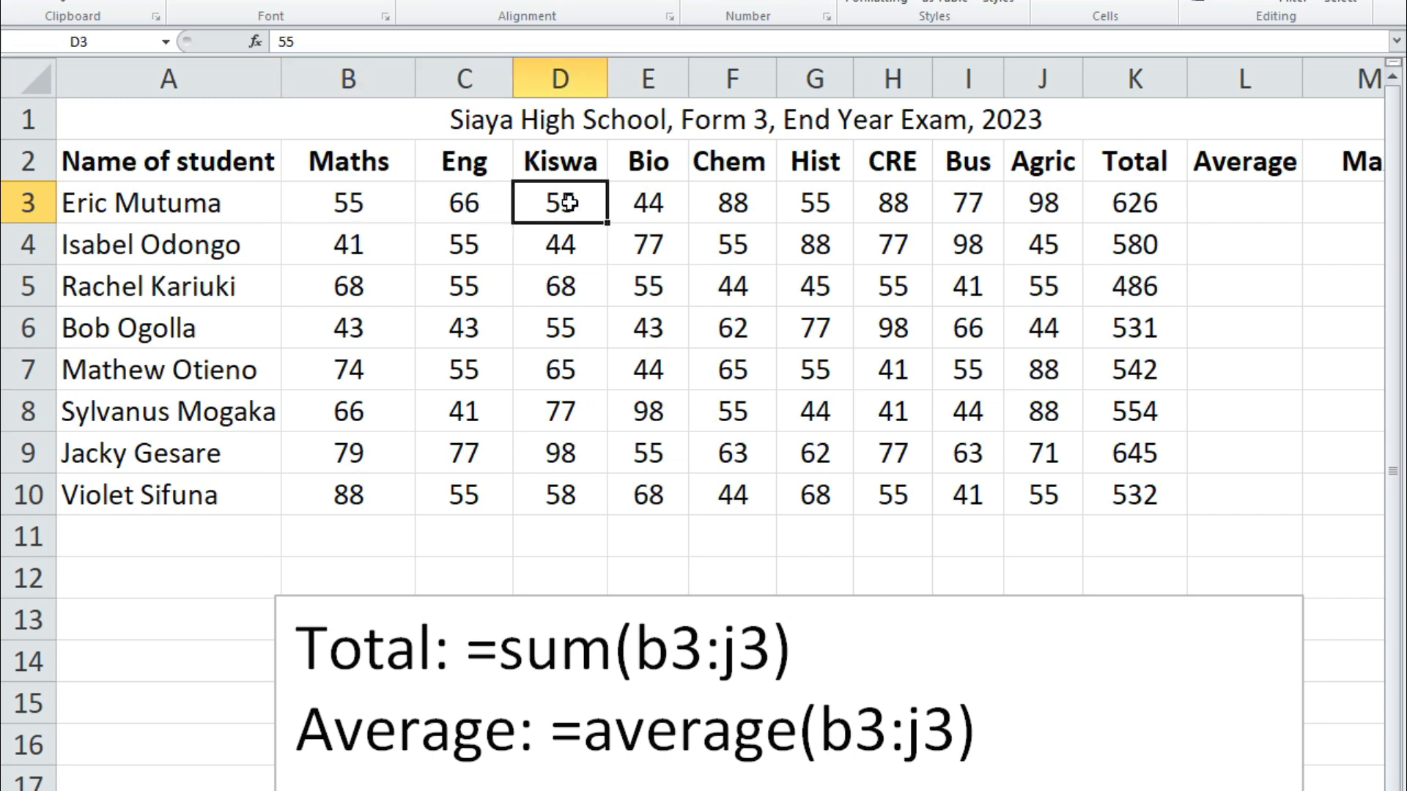
click(641, 203)
click(726, 209)
click(813, 206)
click(900, 211)
click(957, 210)
click(1044, 207)
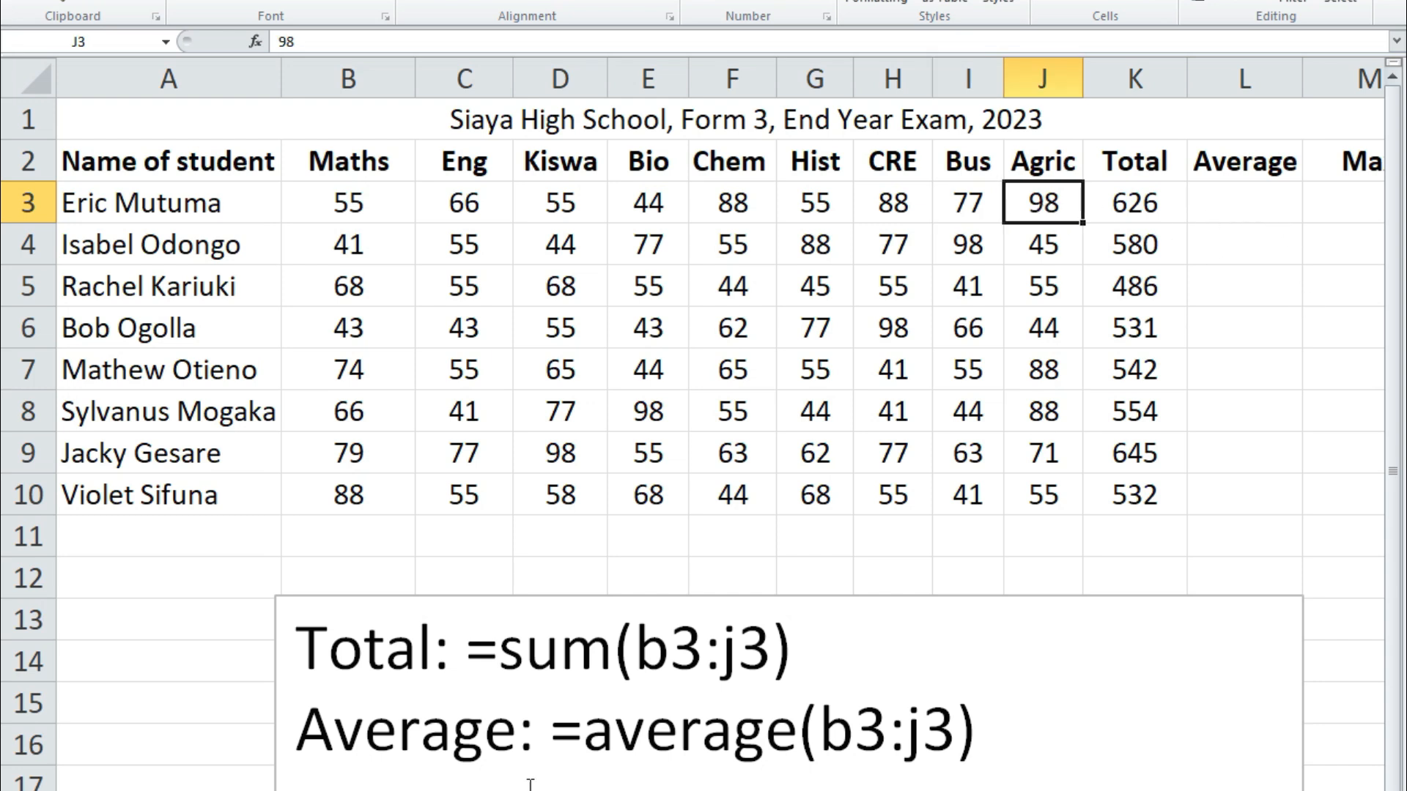
Copy =average(b3:j3) from the note into L3 and set its font size to 11
drag(554, 730, 990, 724)
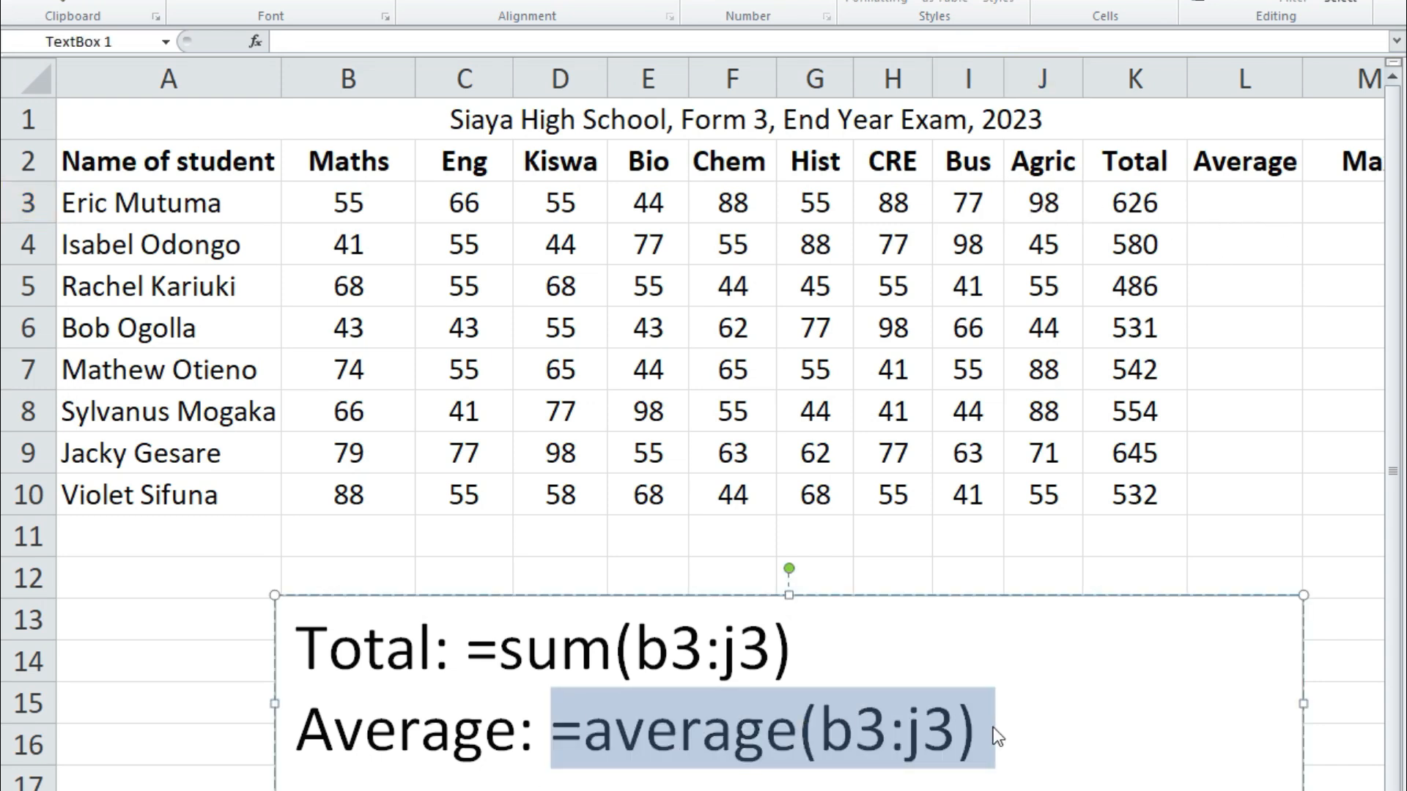
key(ctrl+c)
click(1231, 210)
key(ctrl+v)
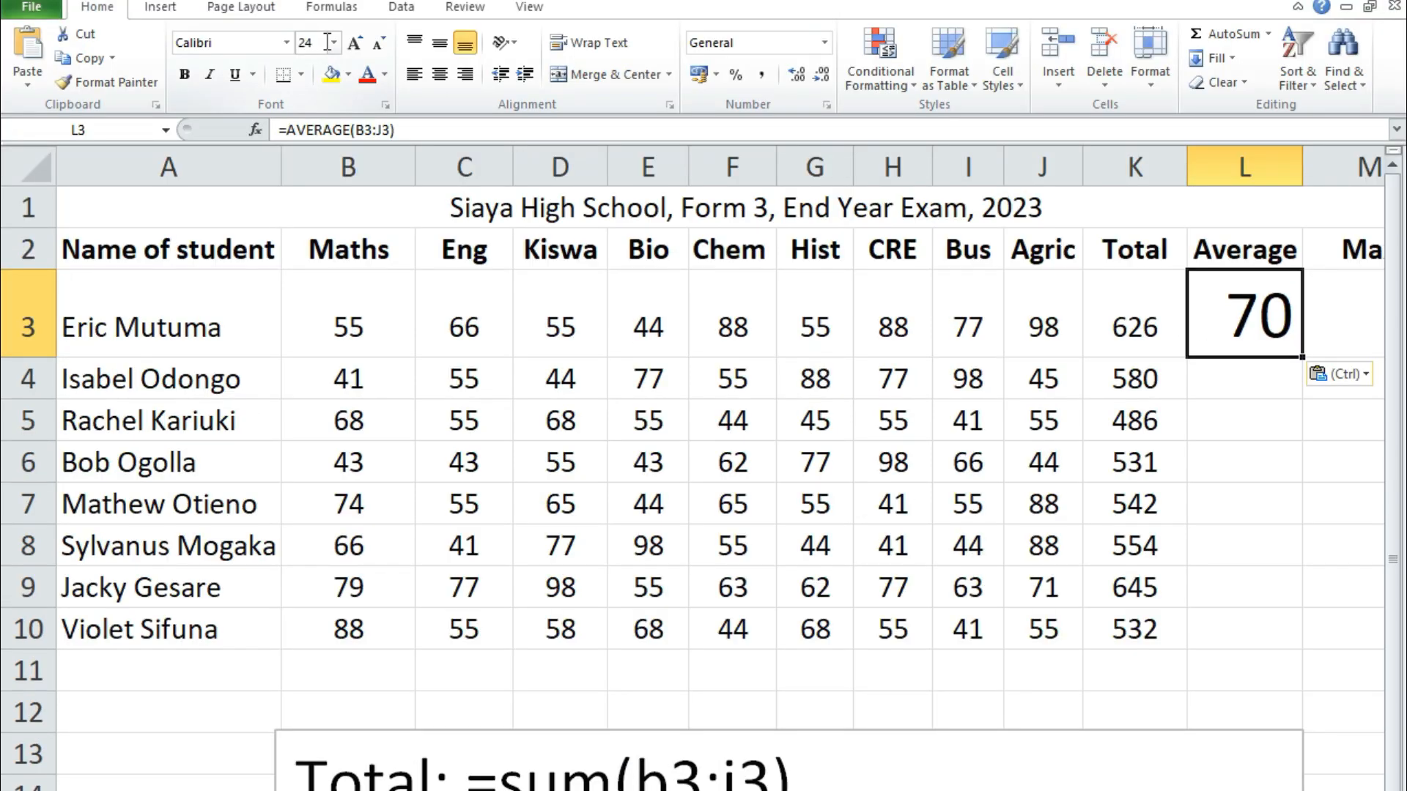
click(334, 41)
click(309, 123)
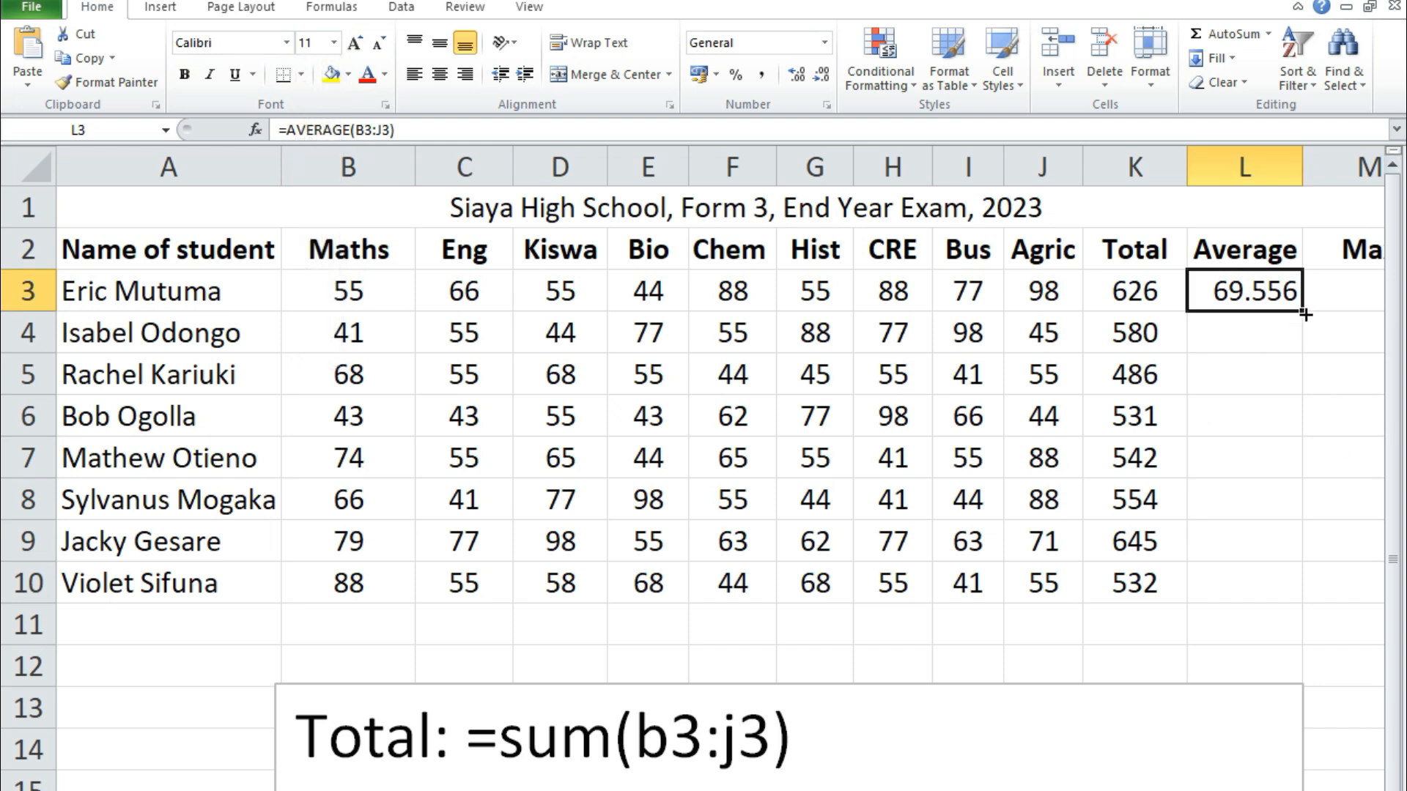
Fill the average formula down to L10 and format the averages to two decimal places
drag(1302, 334, 1287, 588)
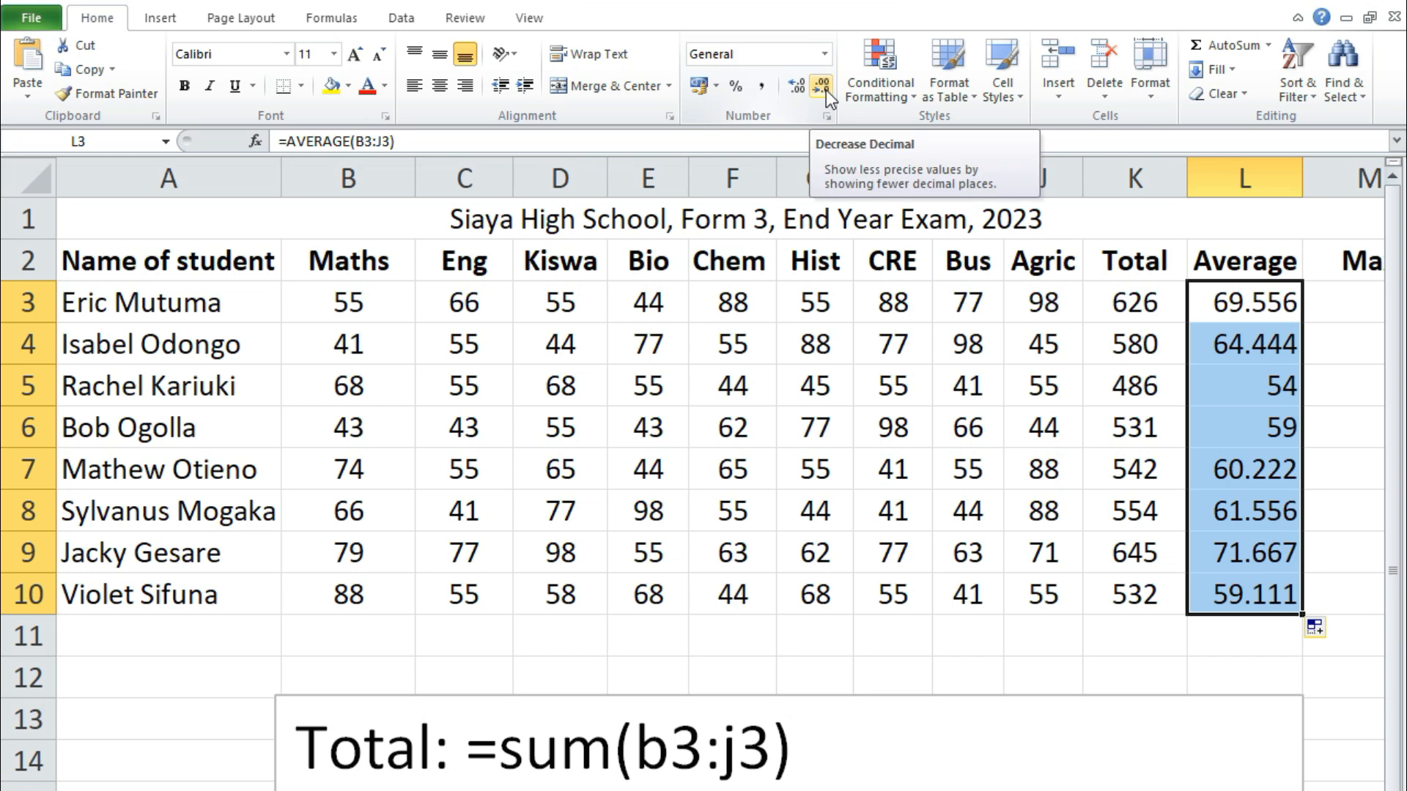
click(823, 90)
click(824, 90)
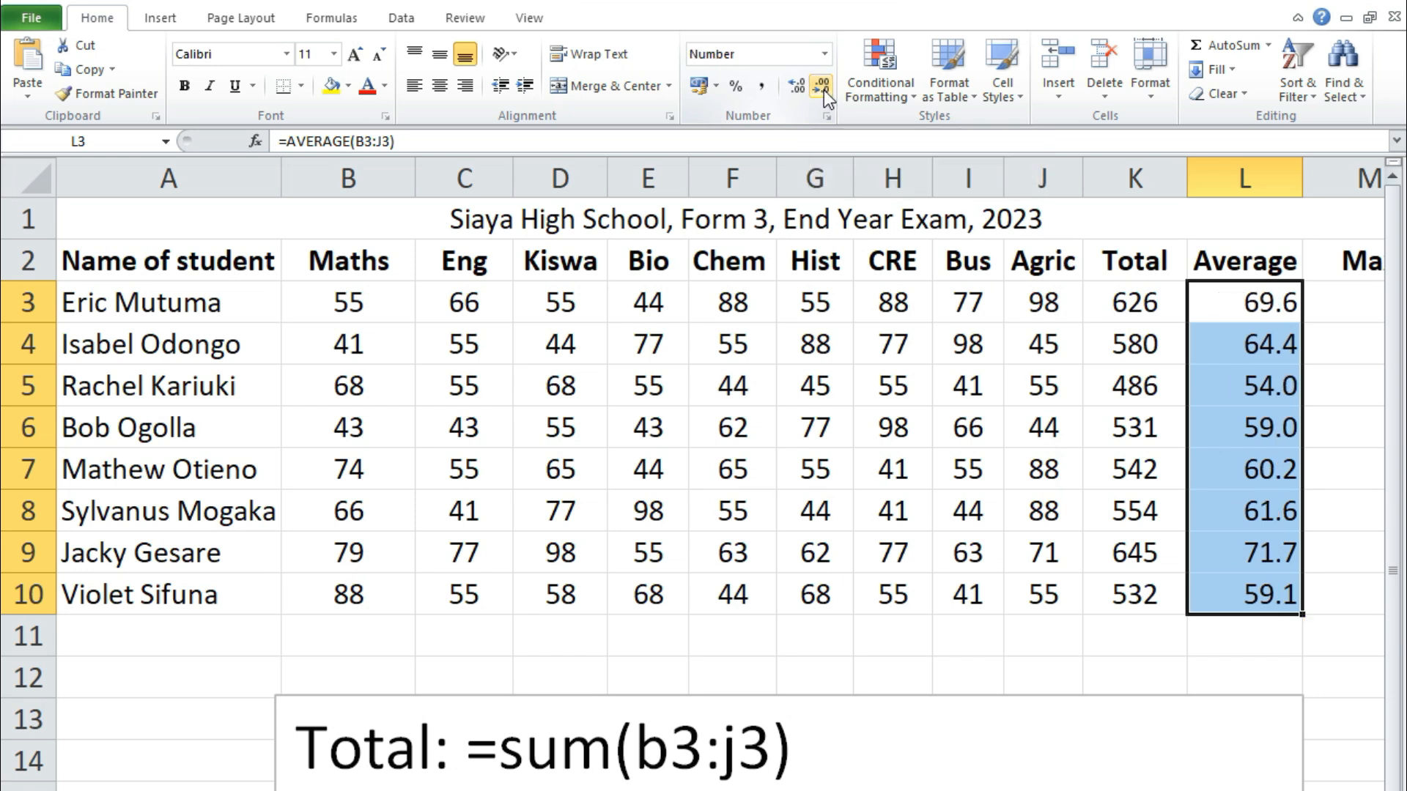
click(824, 90)
click(793, 85)
click(793, 85)
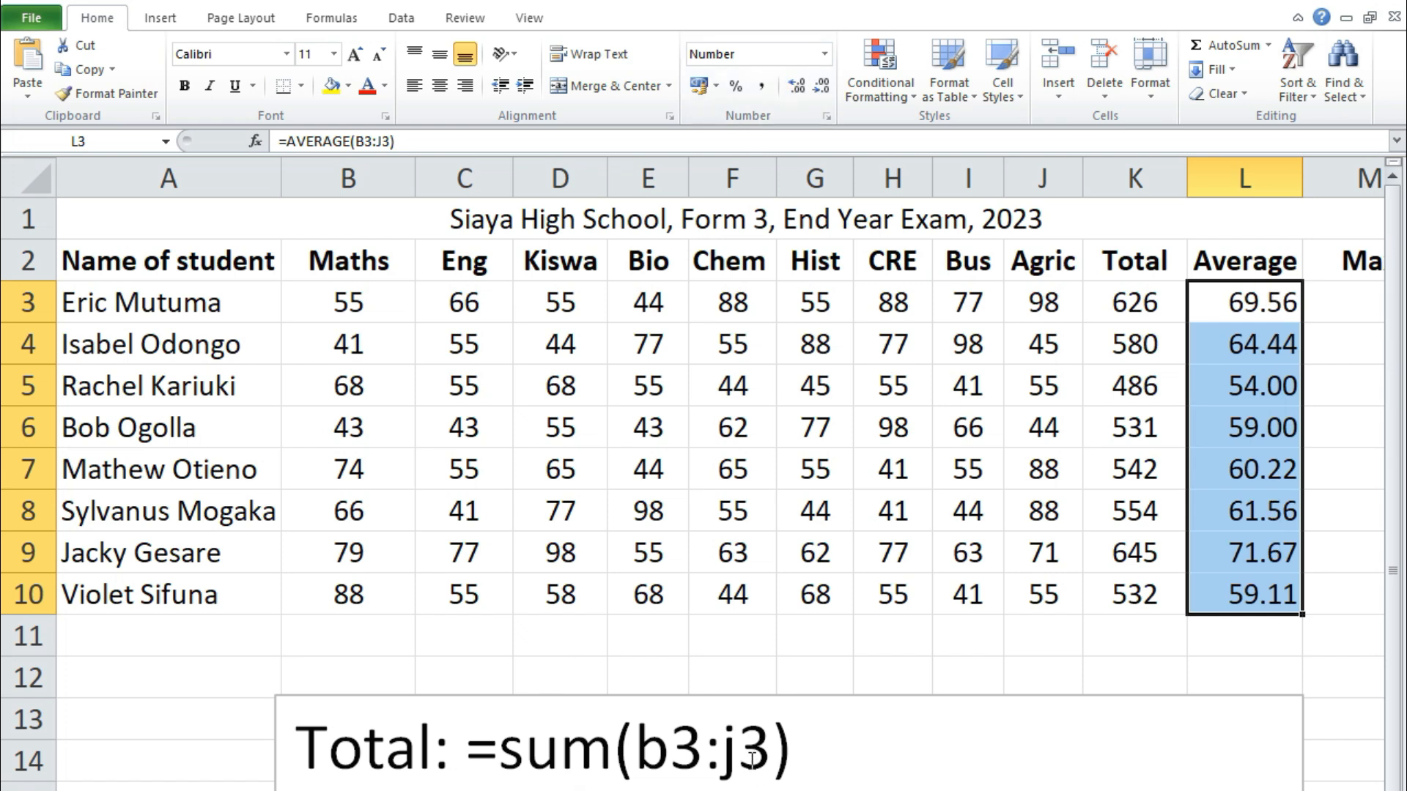
scroll(1256, 587, down, 1)
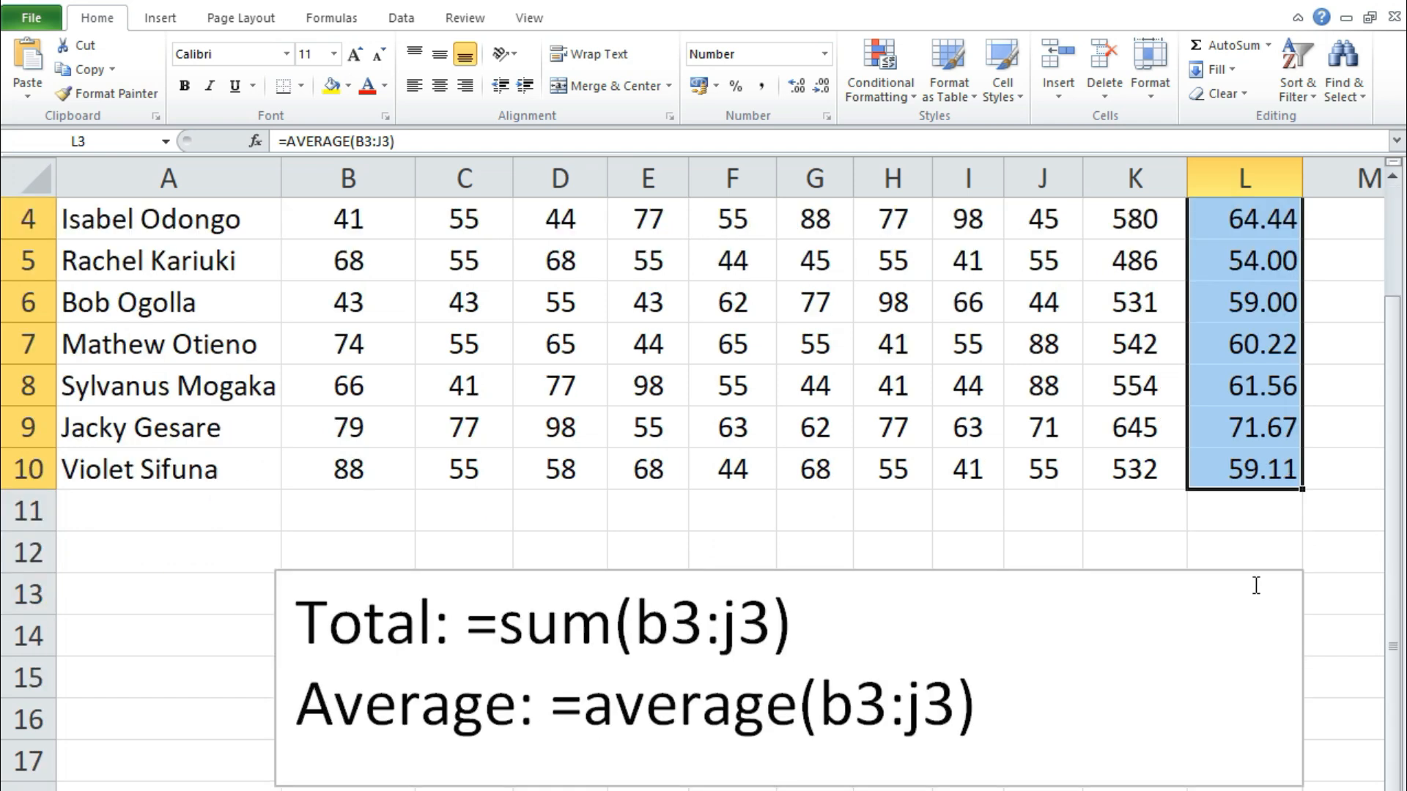
scroll(1209, 566, up, 1)
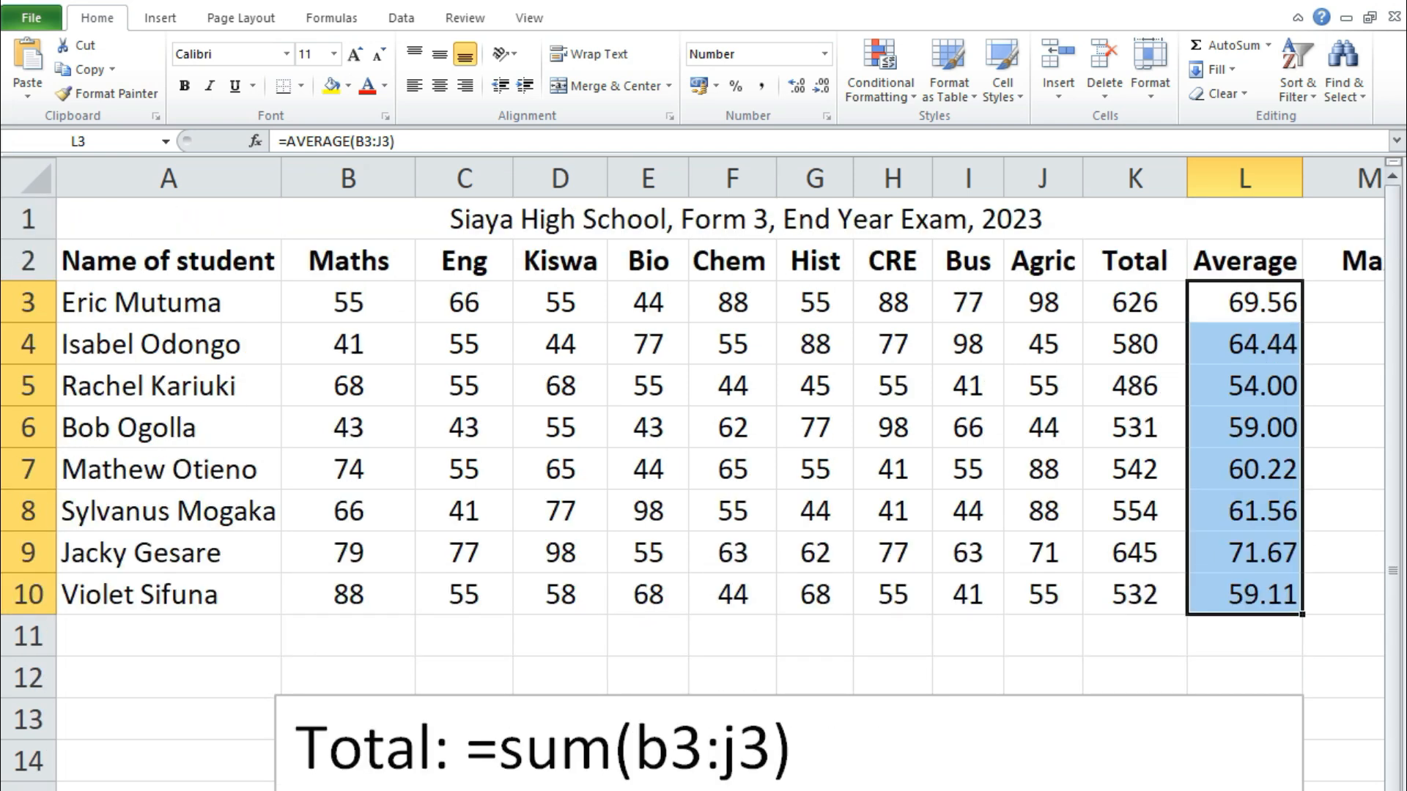
drag(345, 306, 1023, 296)
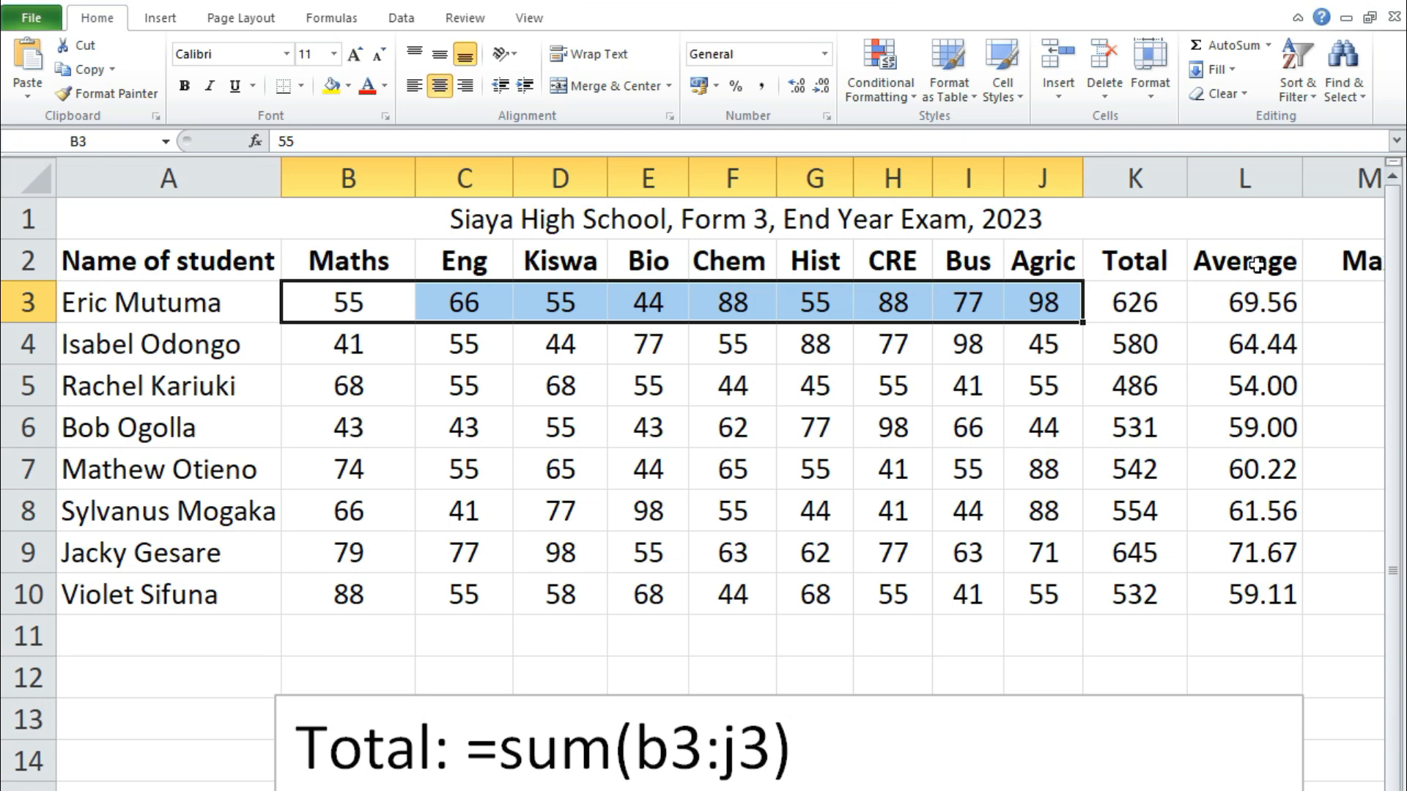
click(1136, 306)
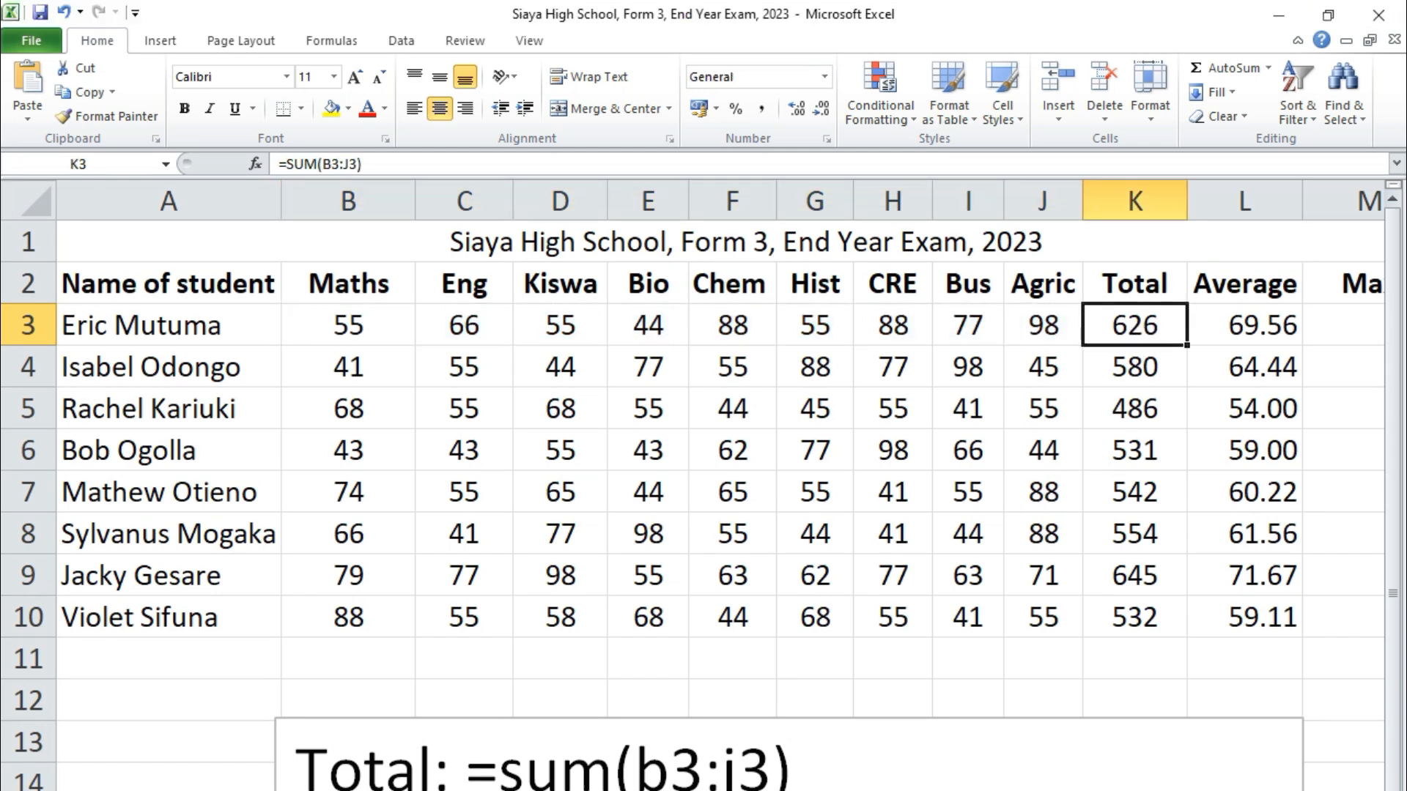
scroll(559, 671, down, 4)
click(557, 525)
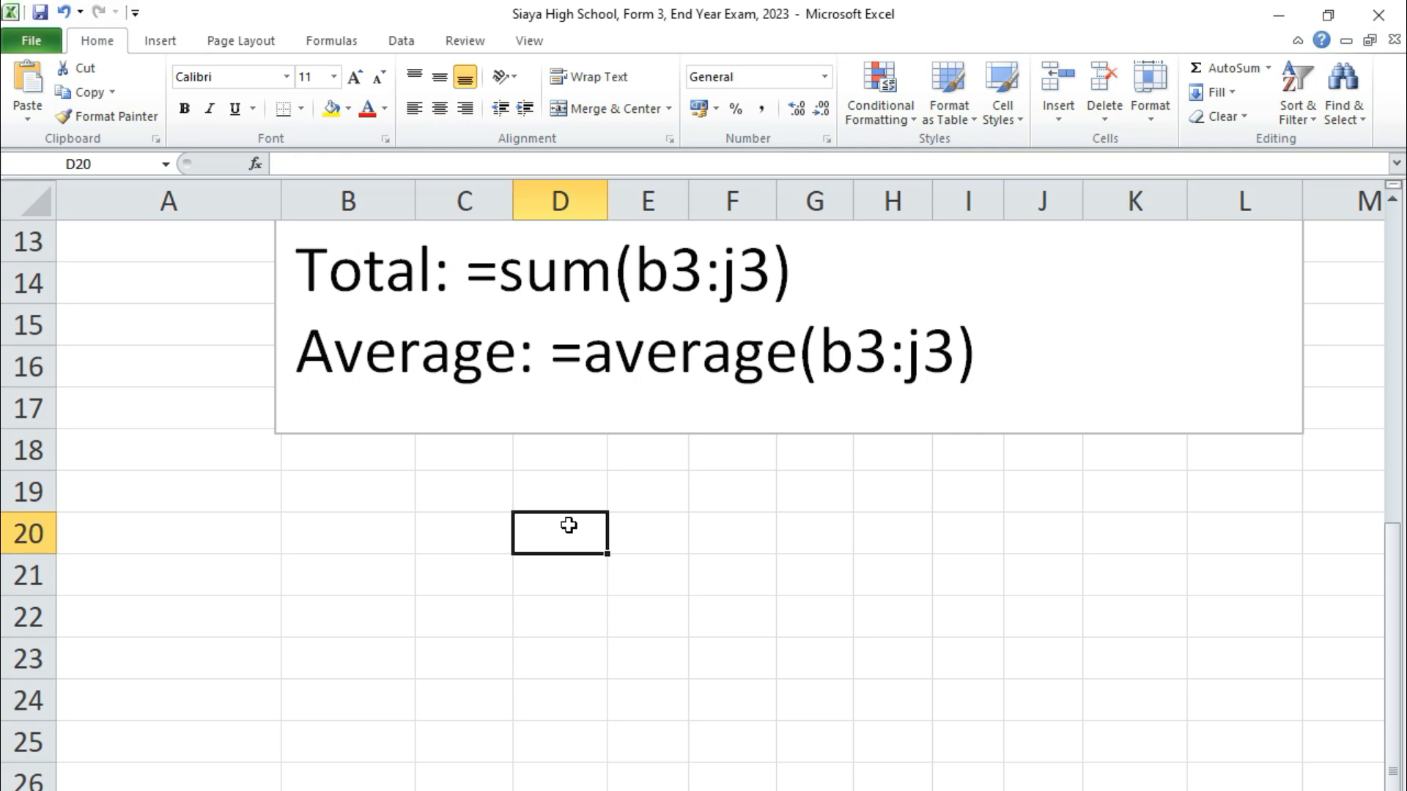
text(=626)
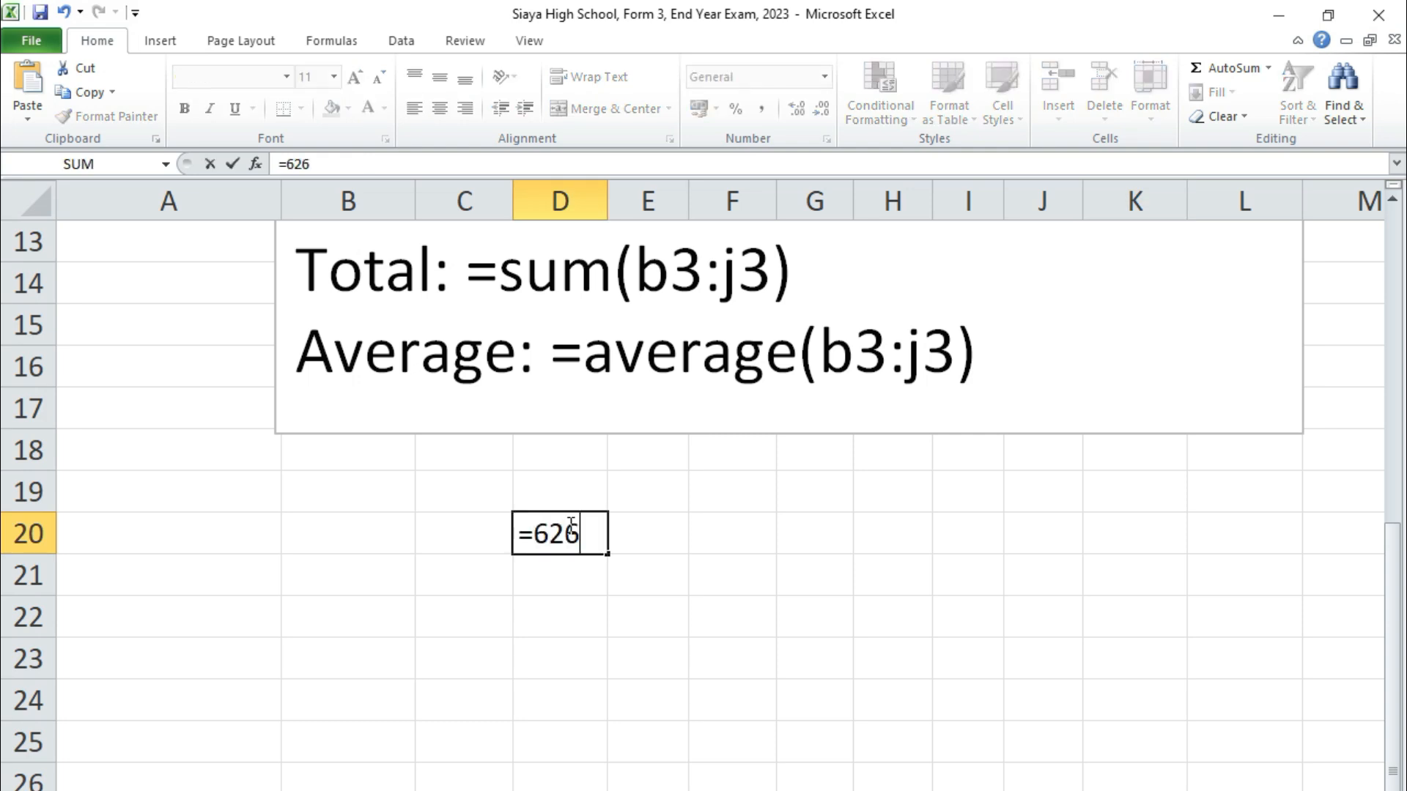
text(/9)
key(Return)
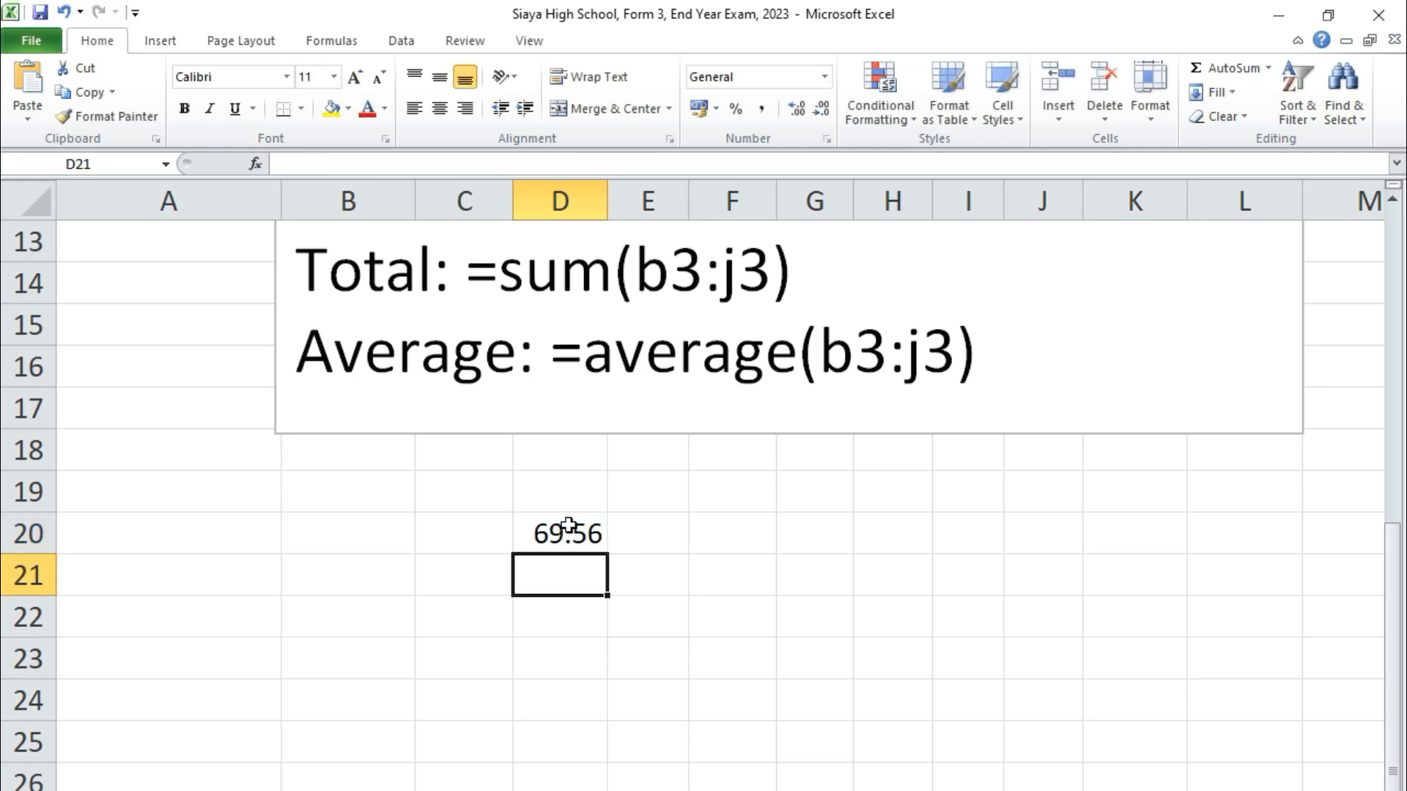
click(563, 538)
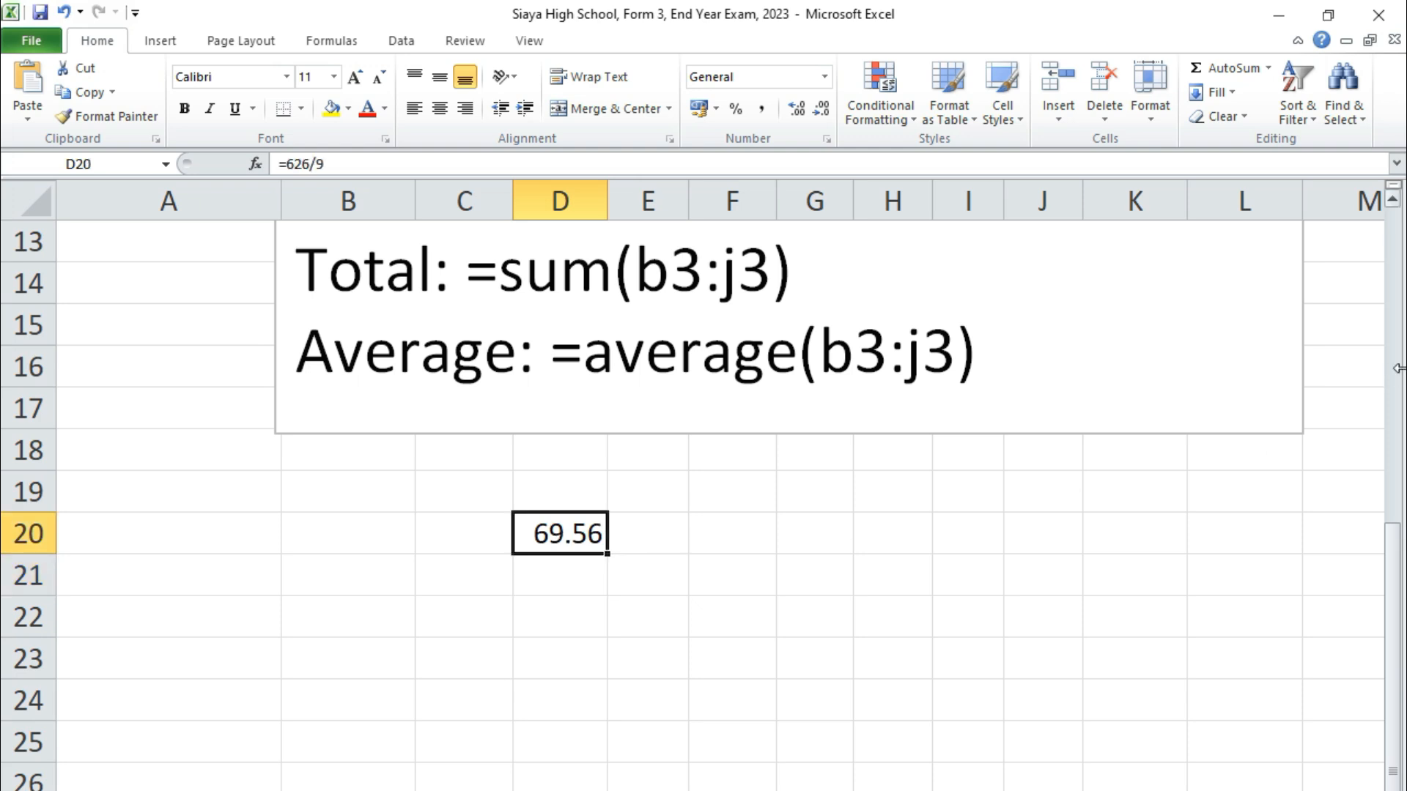
click(1398, 420)
click(1275, 335)
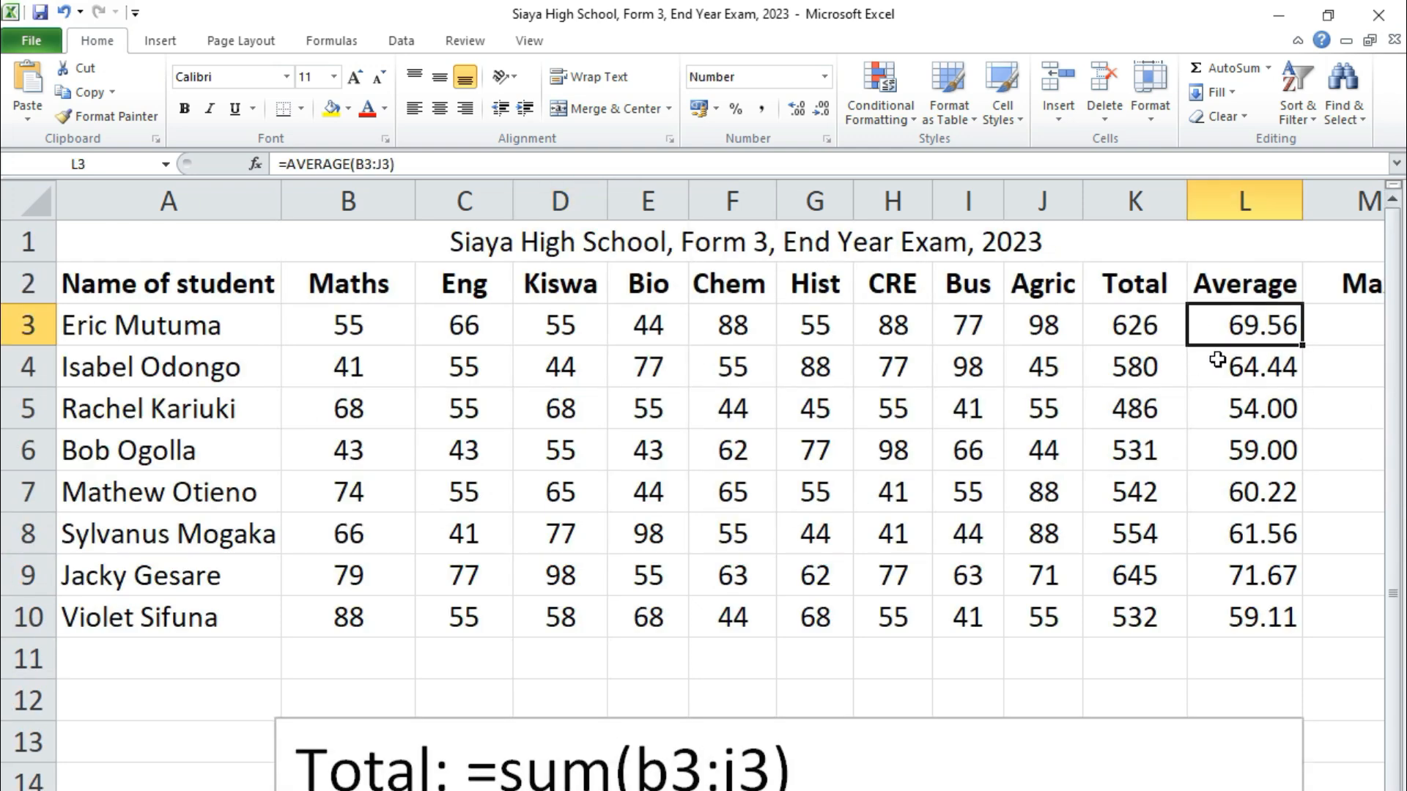
scroll(999, 634, down, 8)
scroll(657, 438, up, 4)
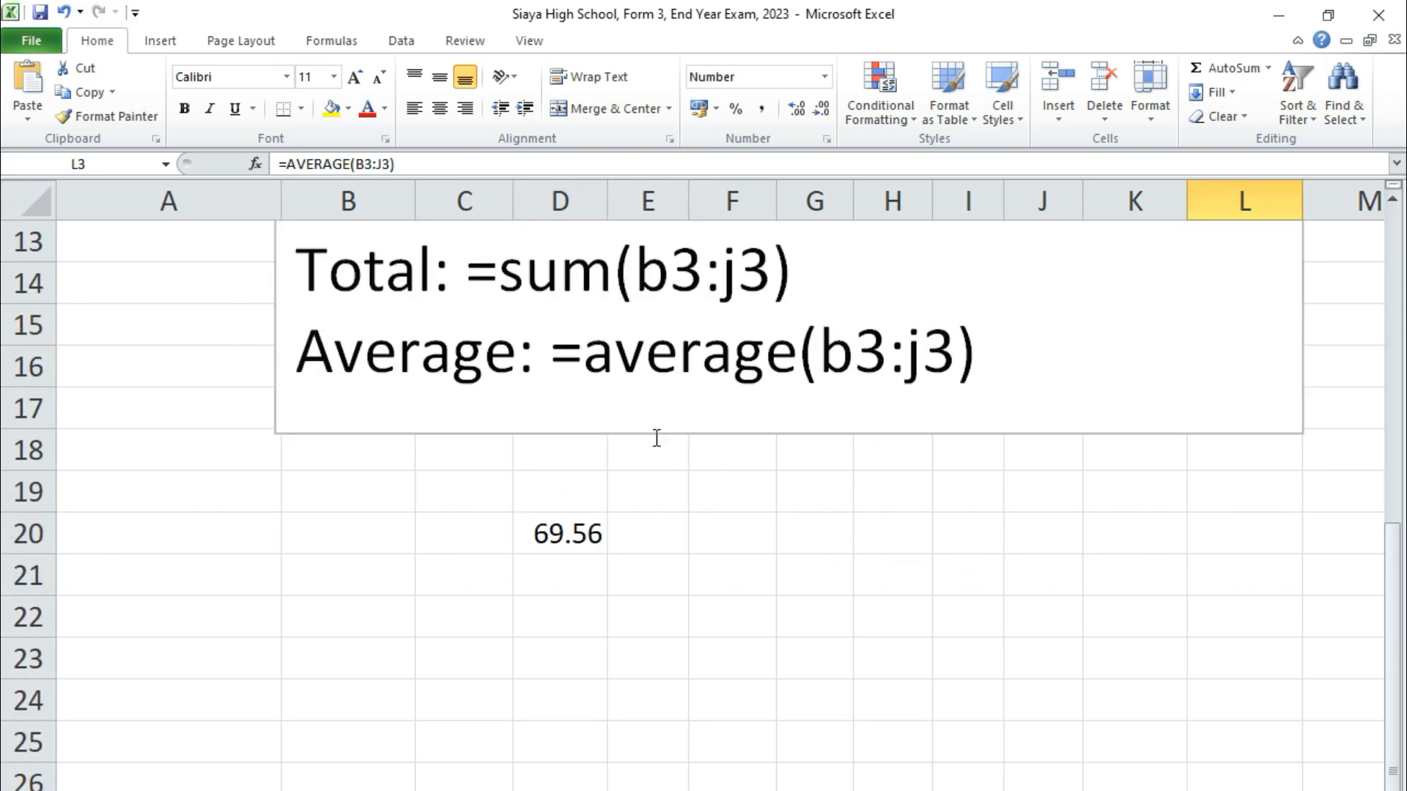
click(570, 546)
key(Delete)
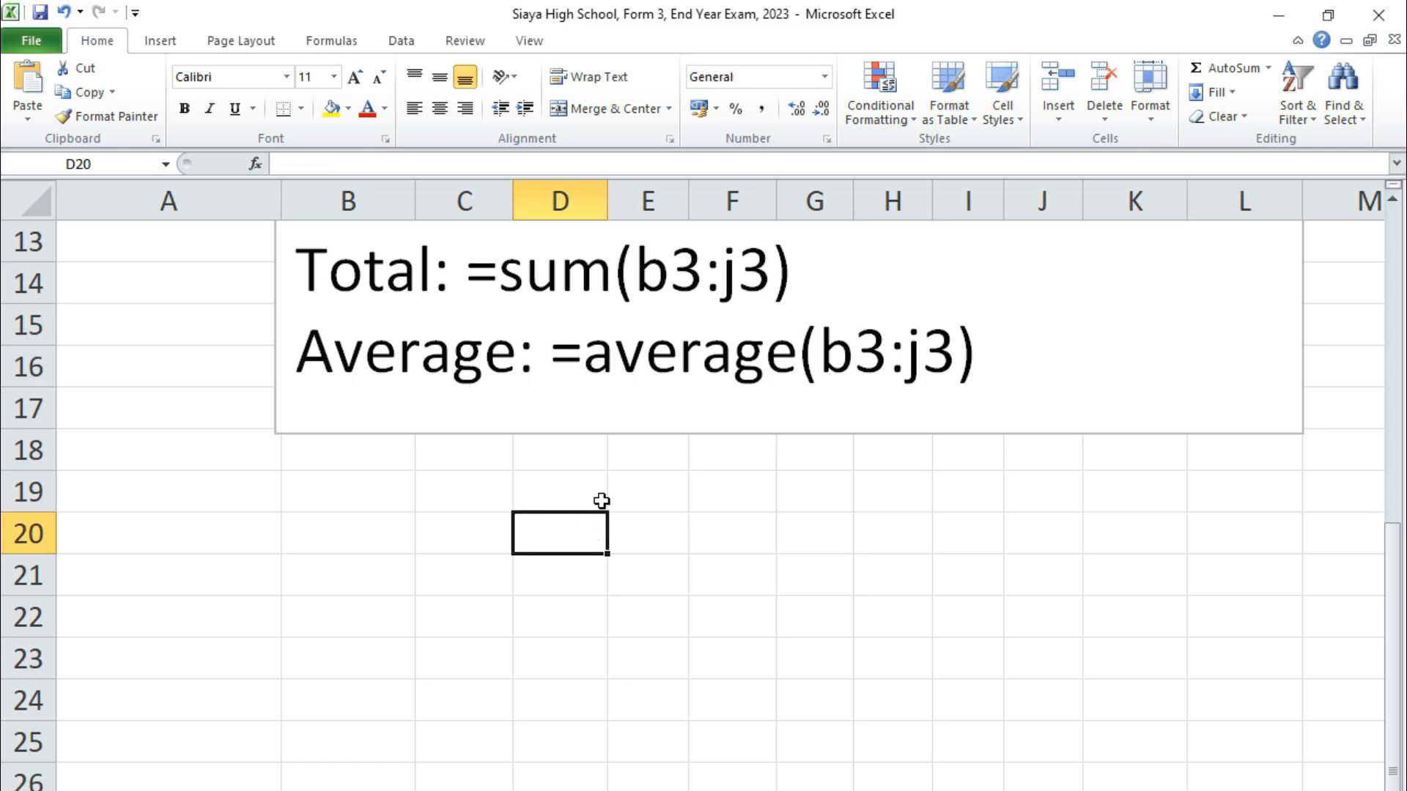
scroll(942, 569, up, 4)
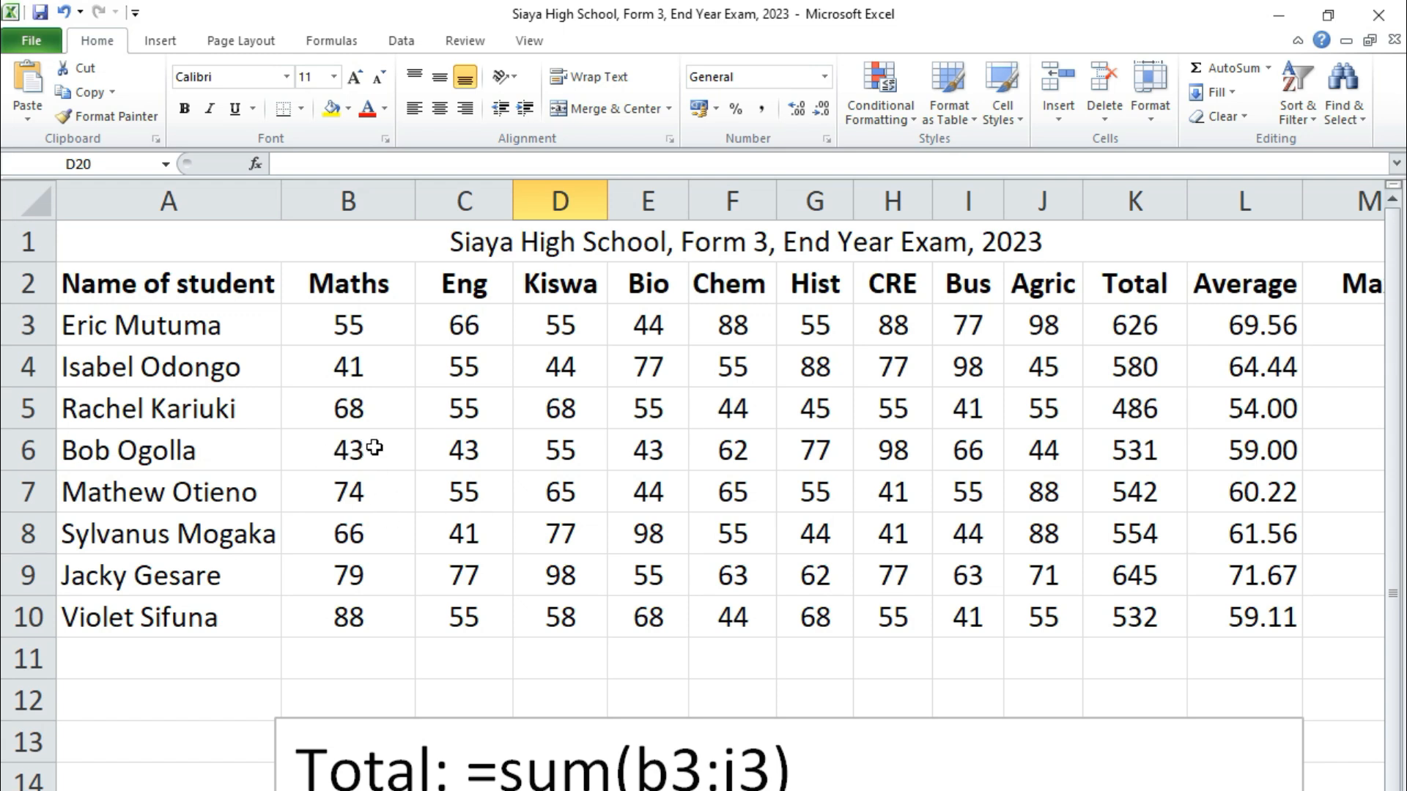
Point out the first student's subject marks from B3 across to J3
click(360, 327)
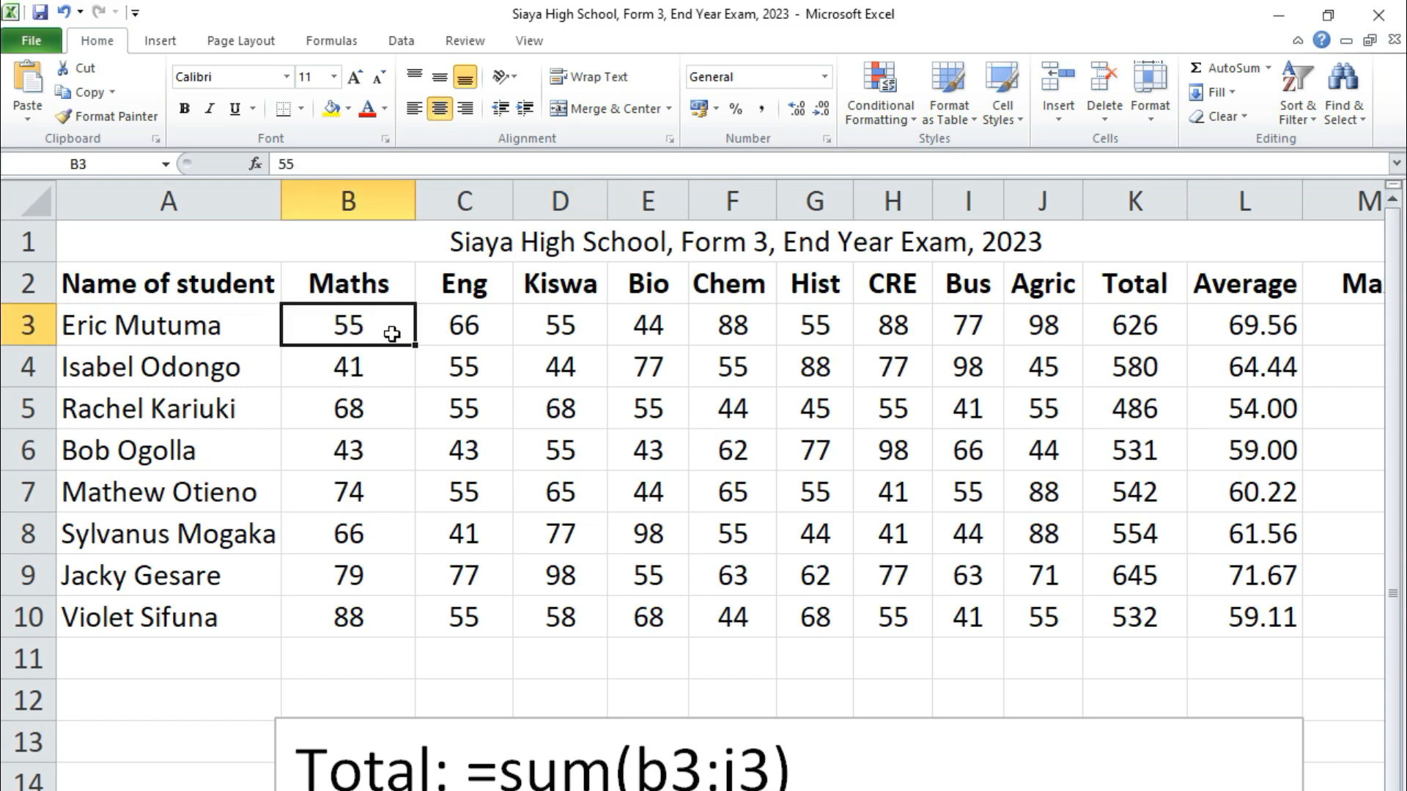
click(451, 328)
click(661, 332)
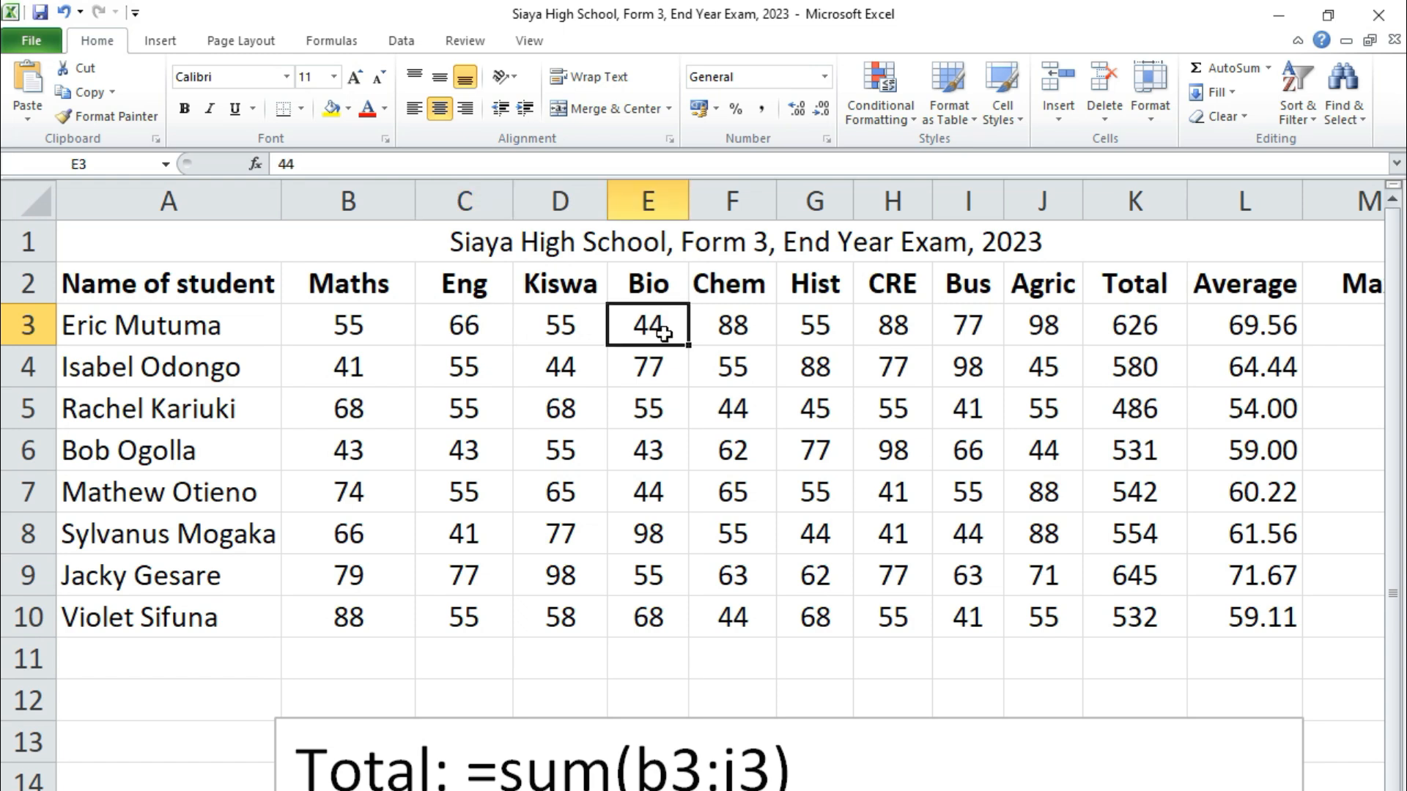
click(819, 328)
click(968, 330)
click(1046, 339)
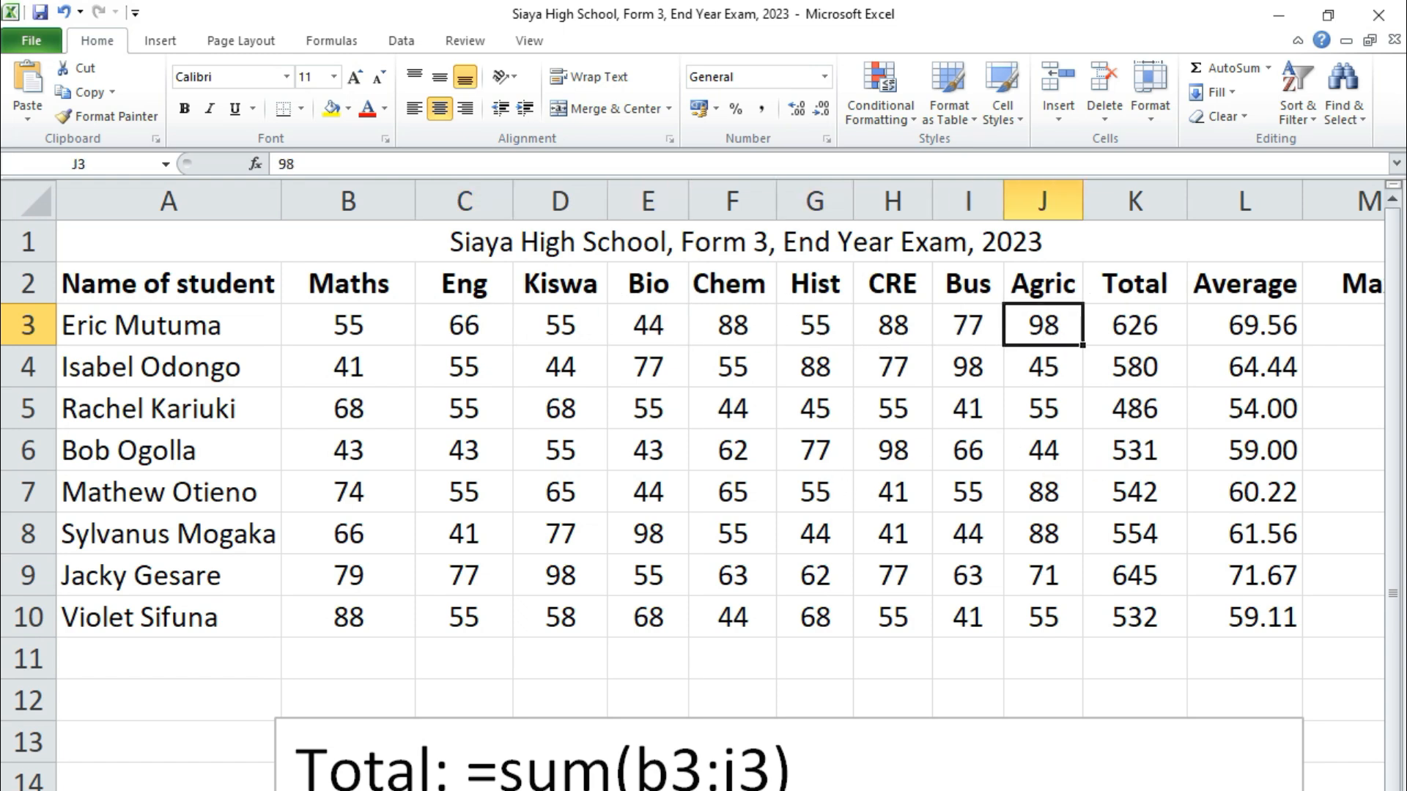
Enter =max(b3:j3) in M3 and fill it down to M10
scroll(703, 439, right, 3)
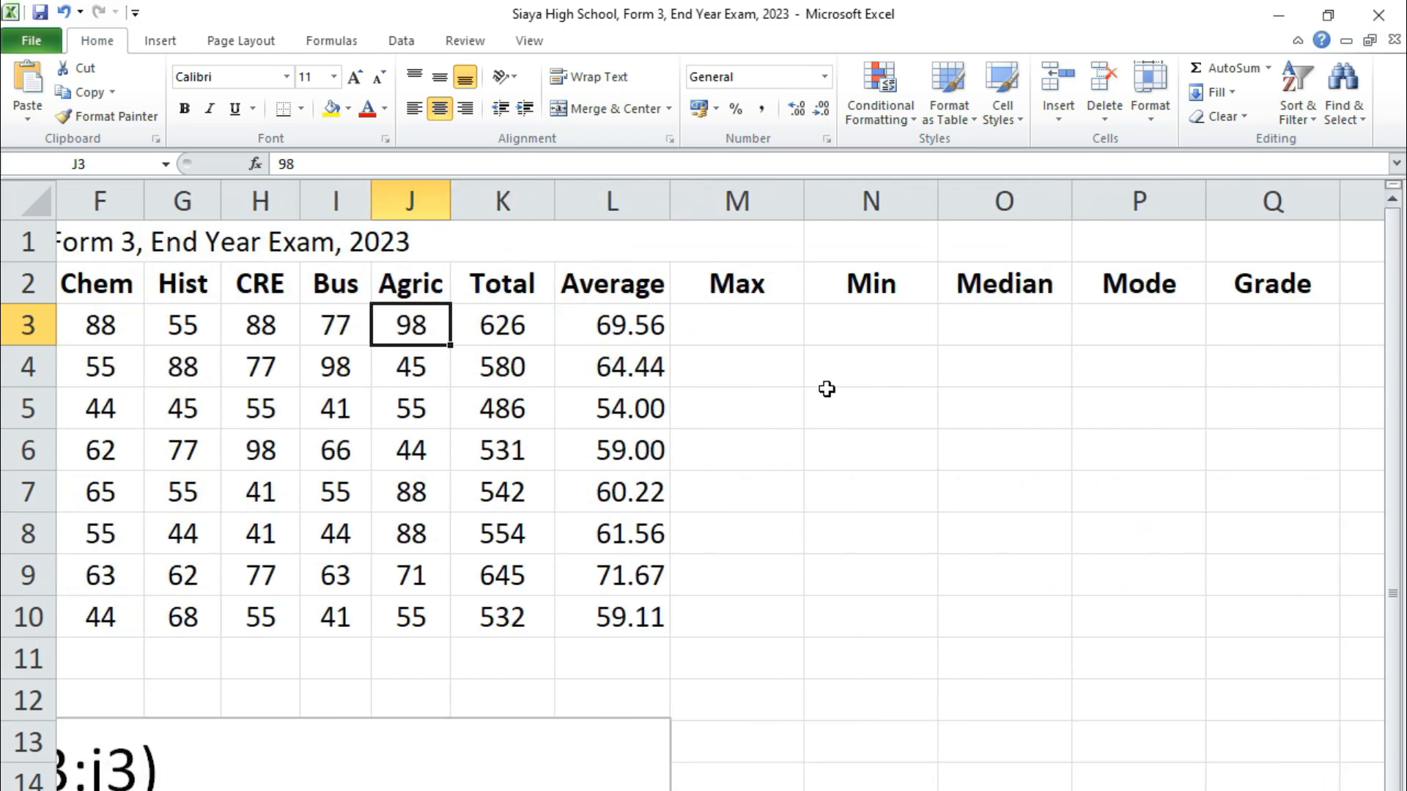
click(751, 328)
text(=)
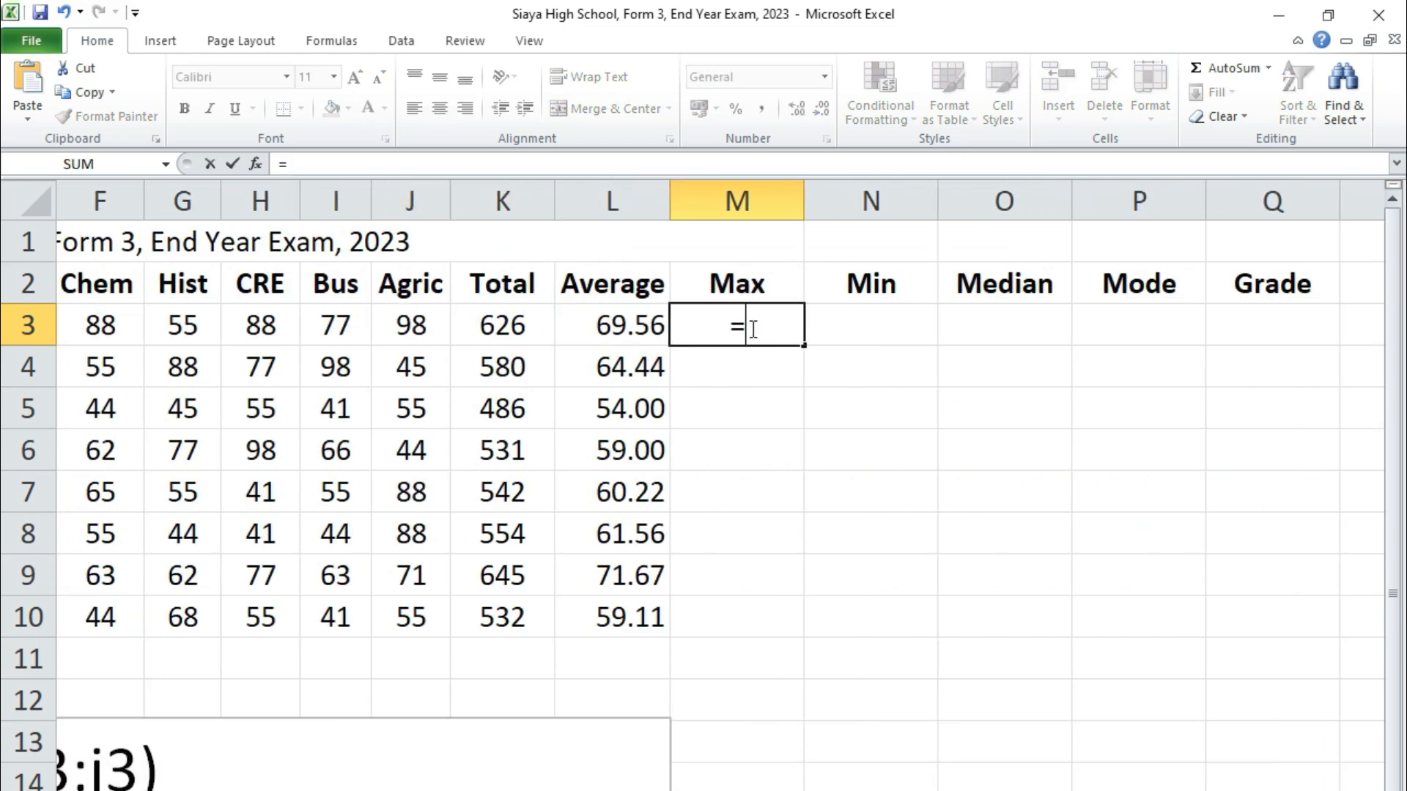
text(max()
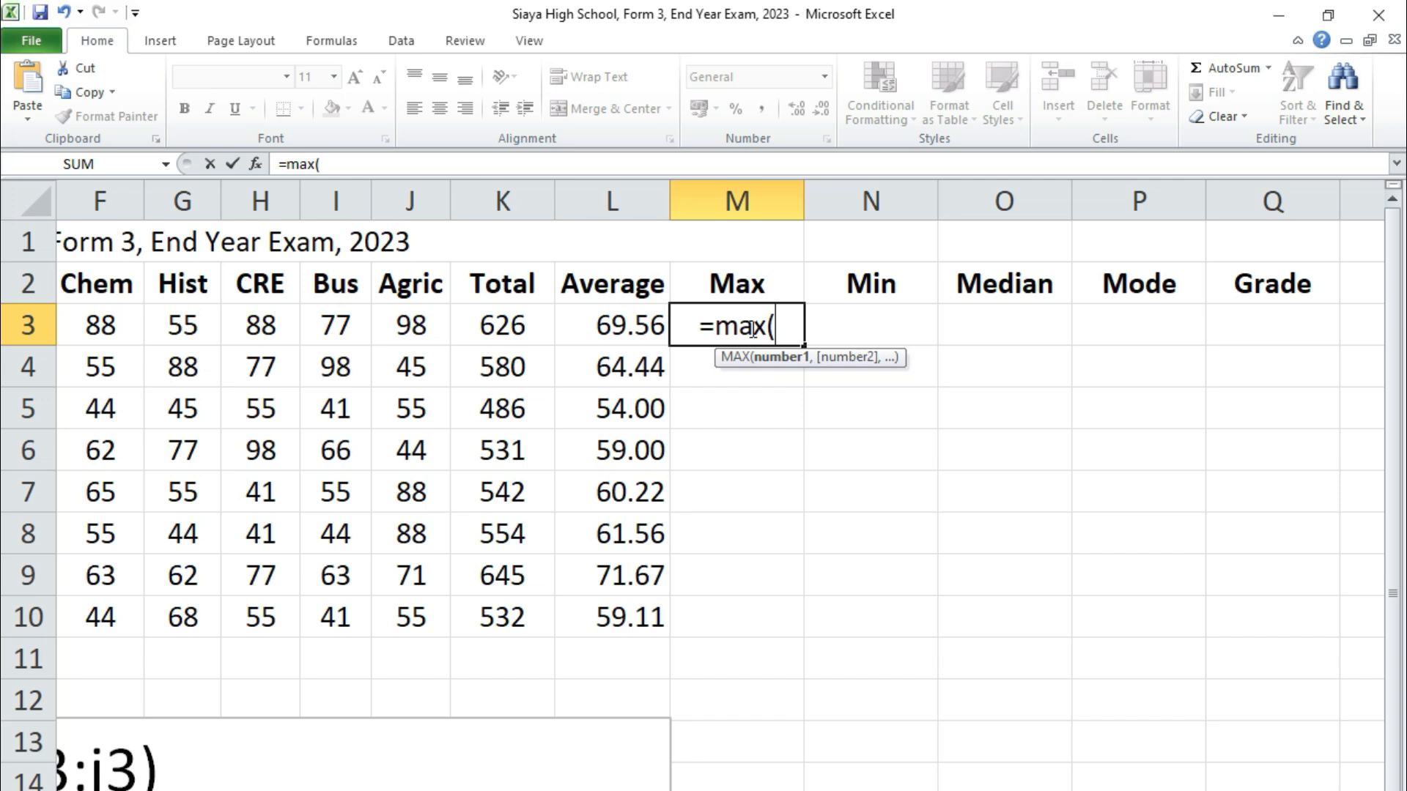
text(b3)
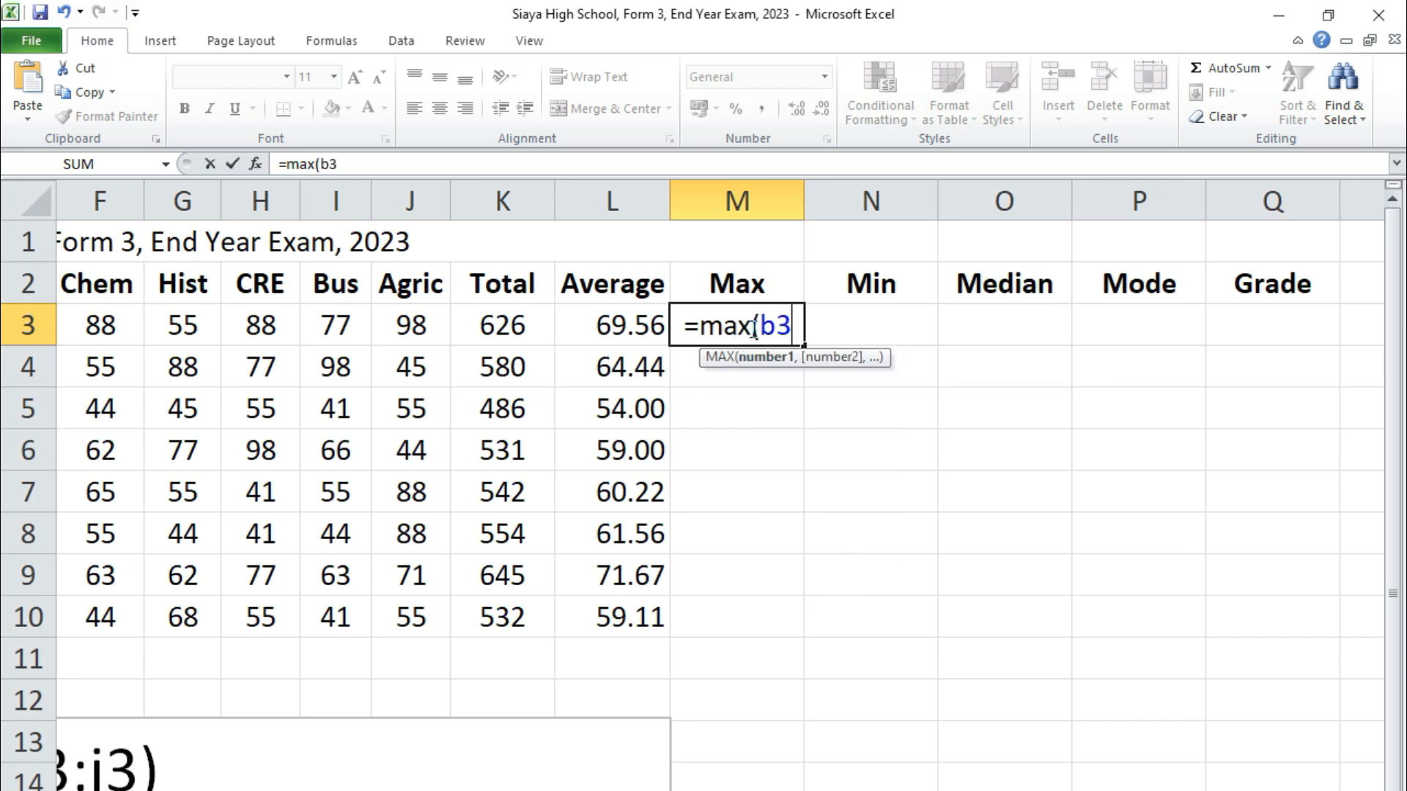
text(:j3)
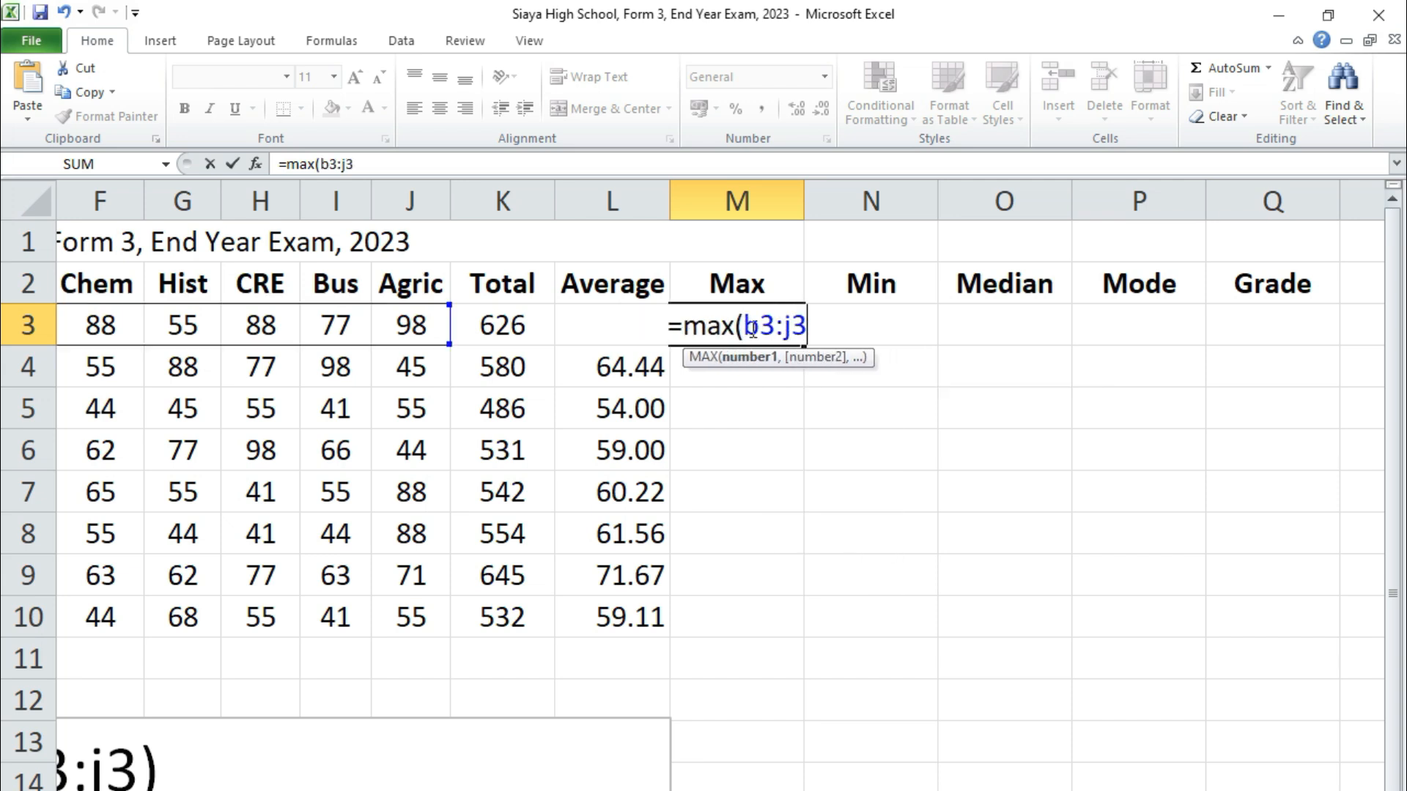
text())
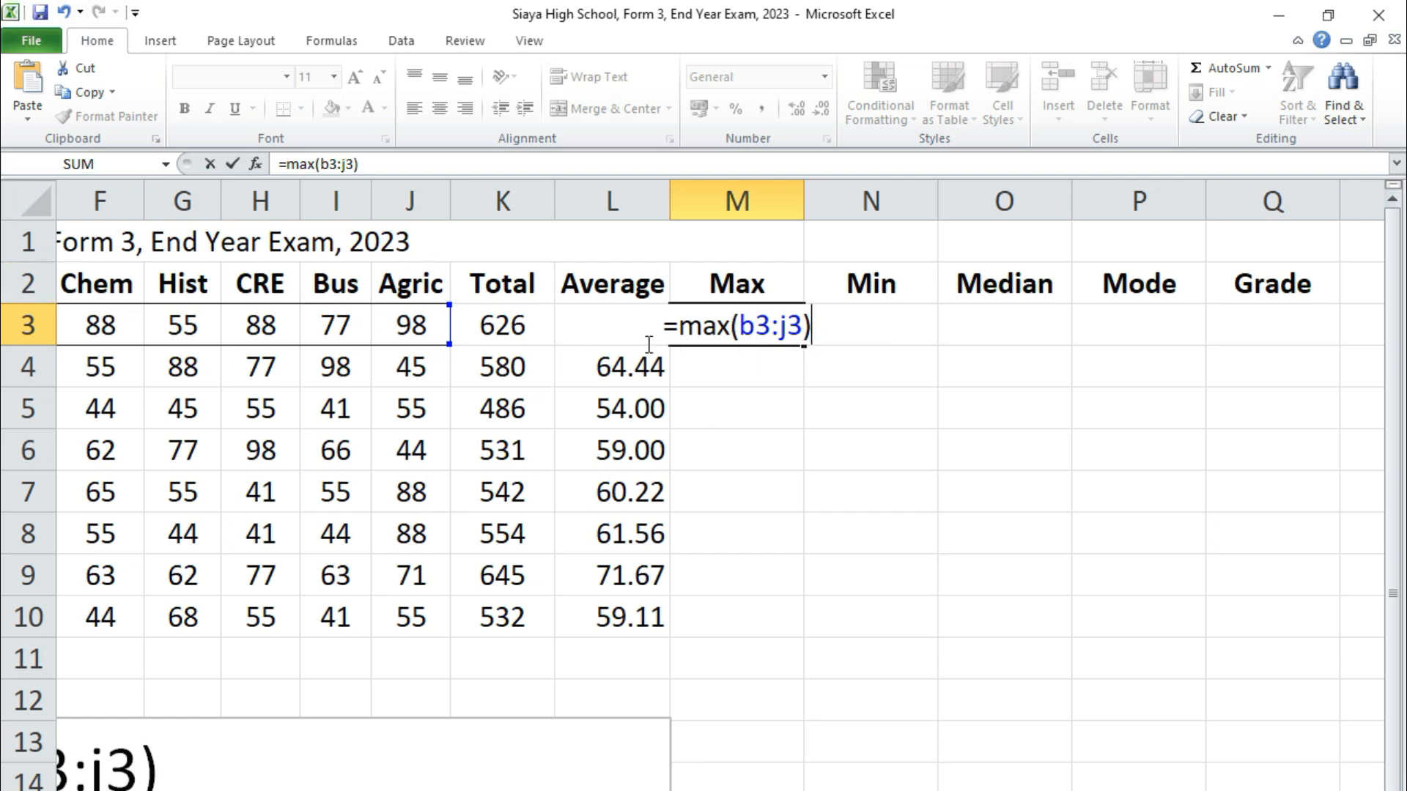
key(Return)
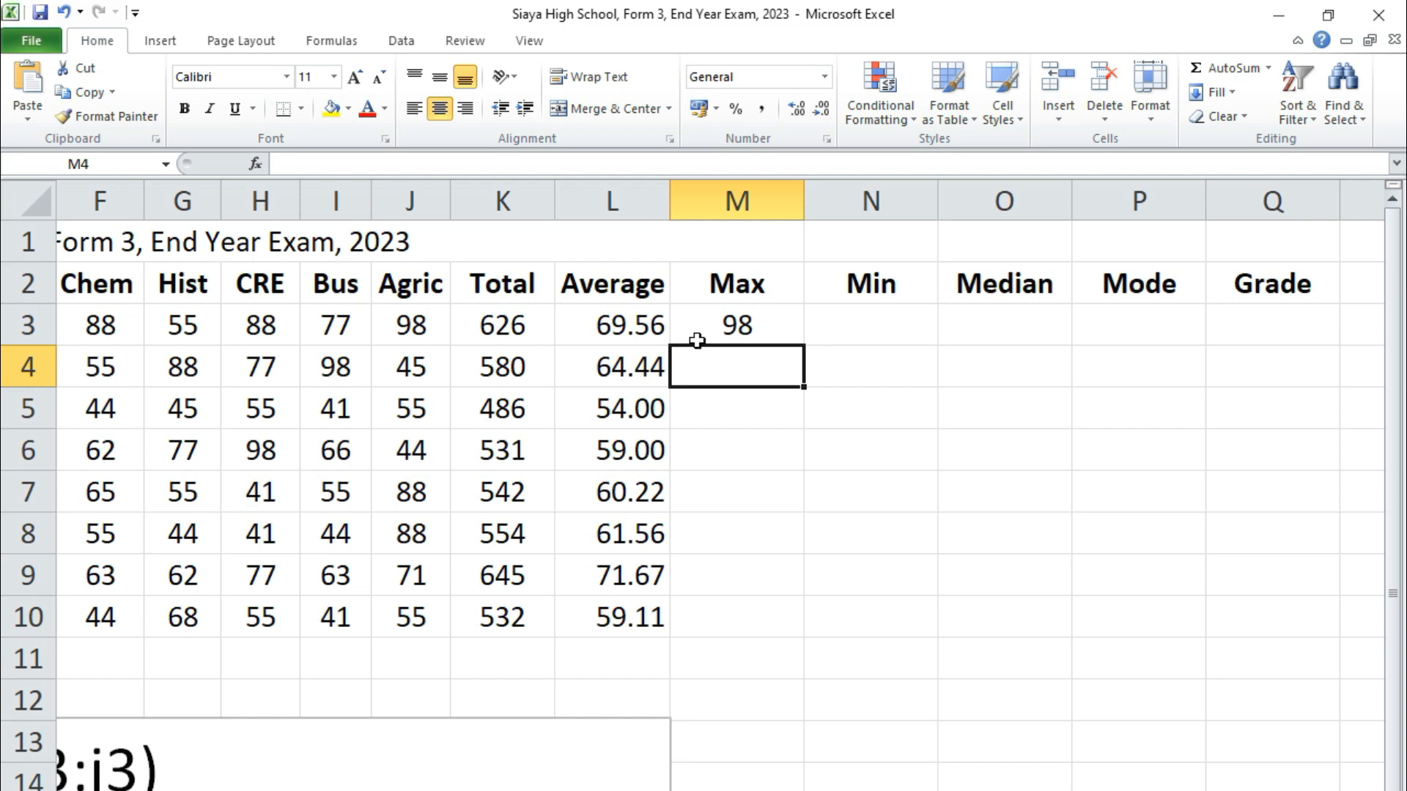
click(744, 326)
drag(803, 347, 785, 654)
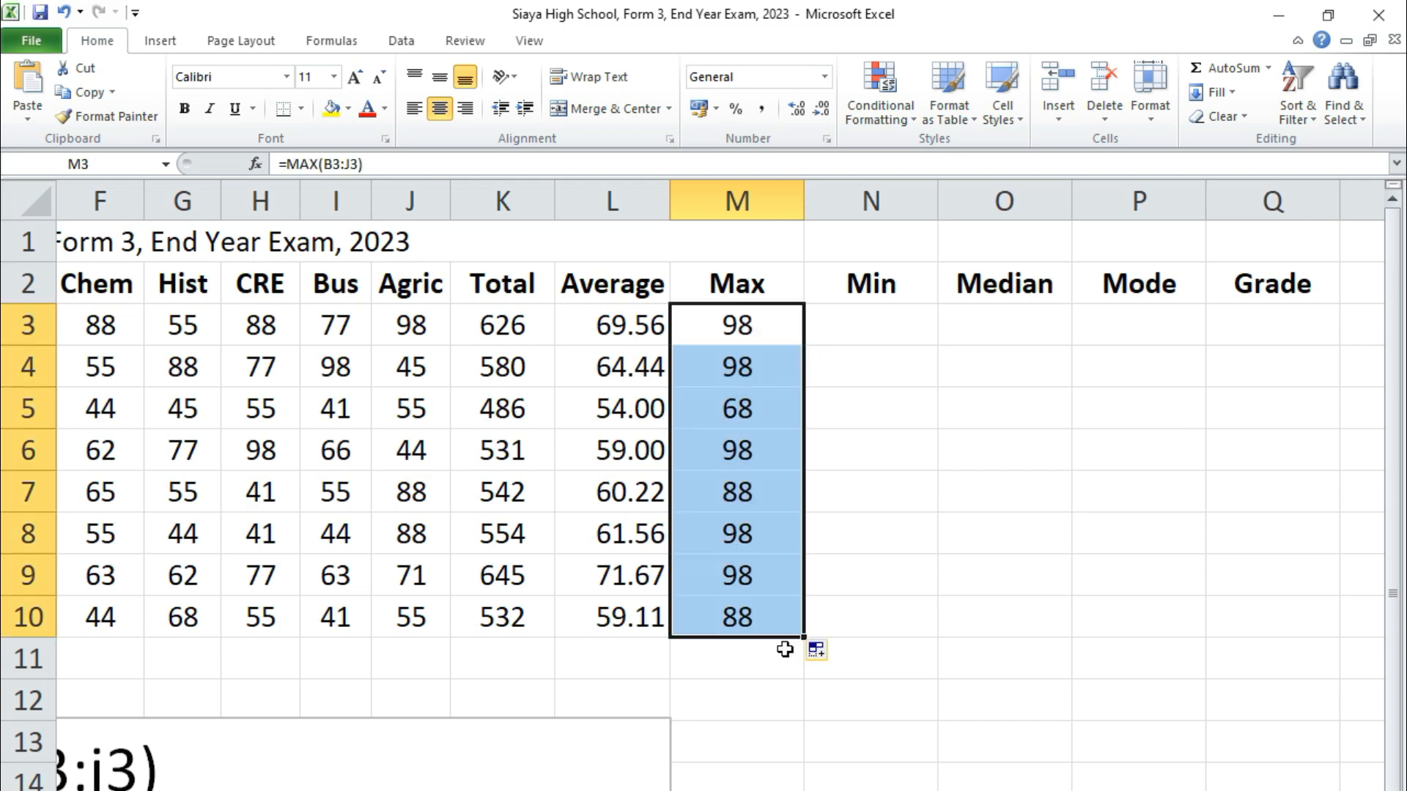
Enter =min(b3:j3) in N3 and fill it down to N10
click(882, 325)
text(=)
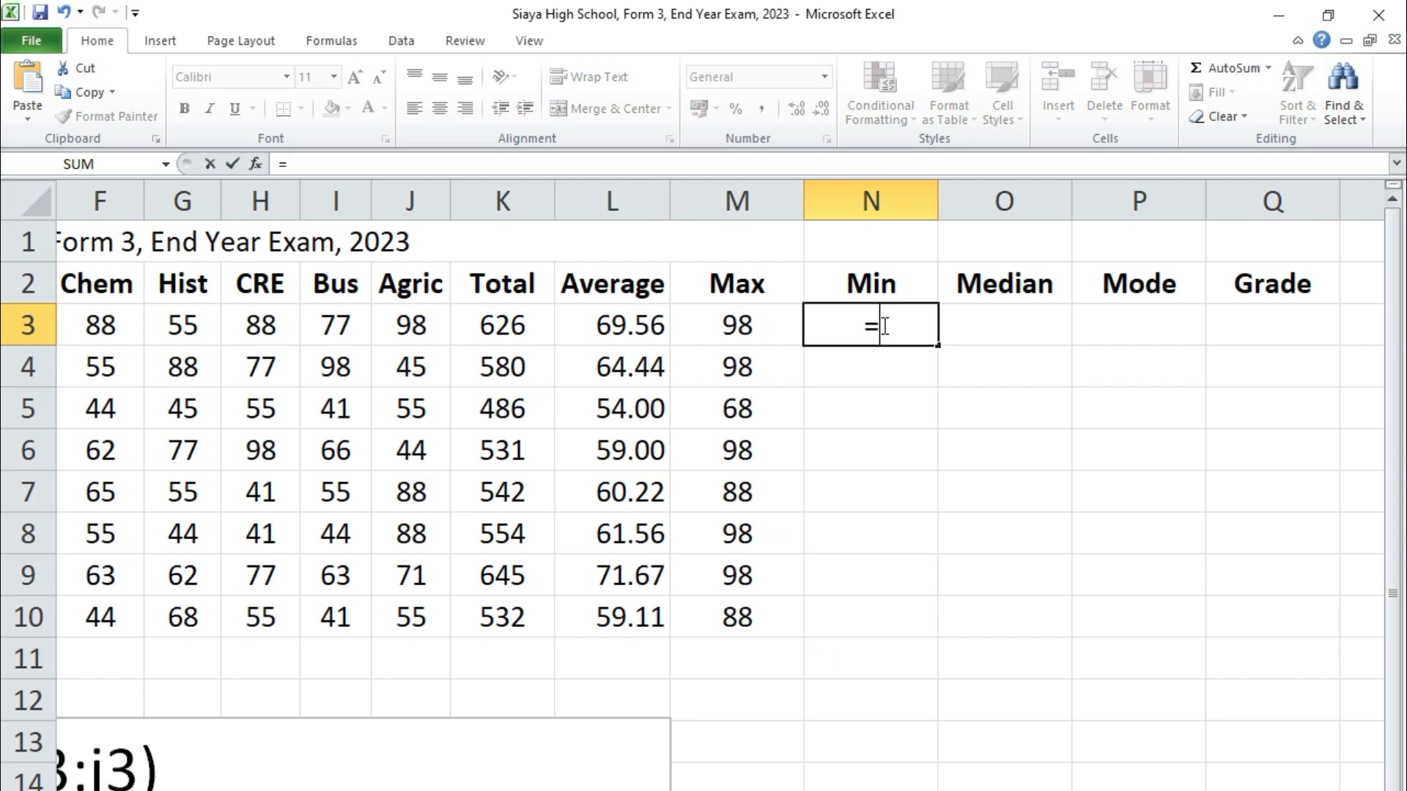
text(min)
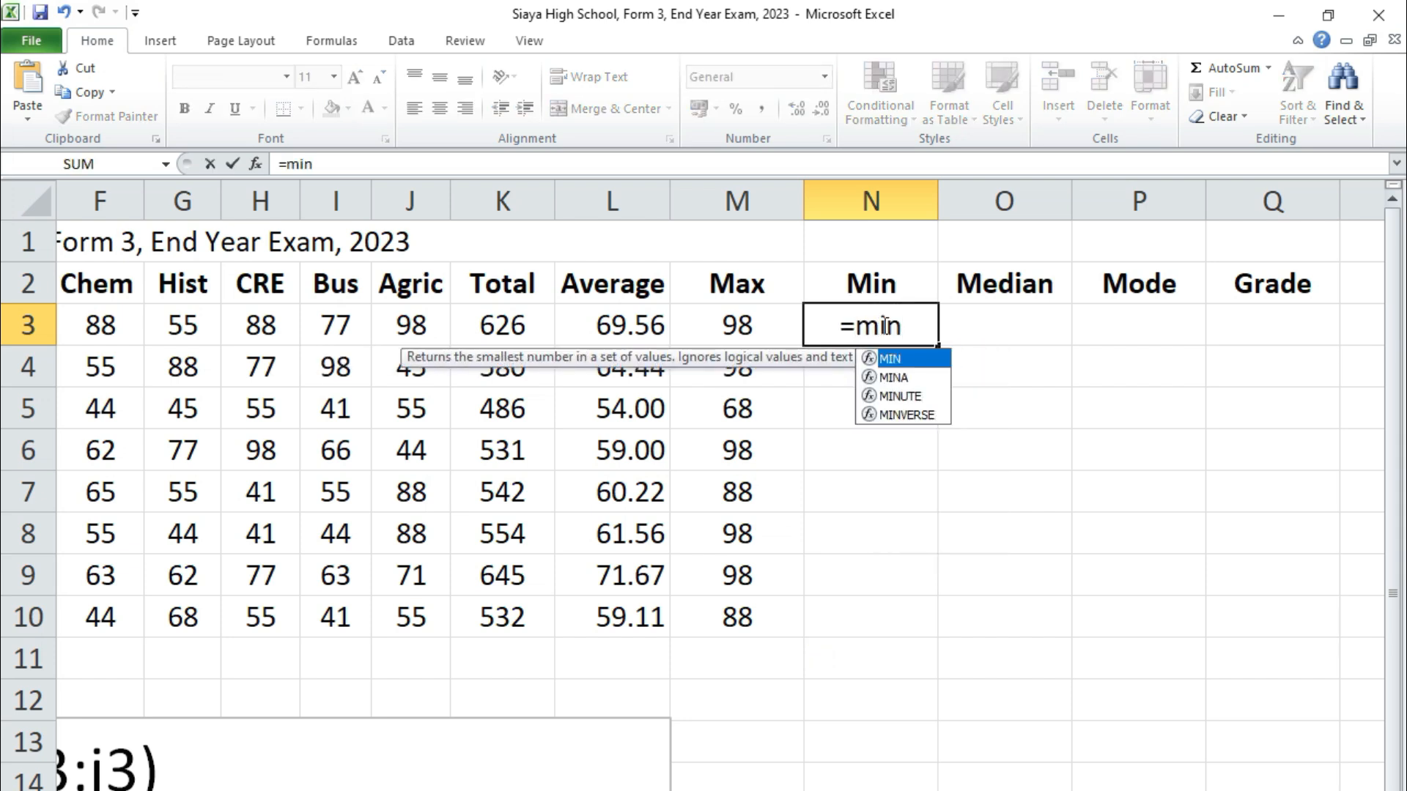
text((b)
text(:)
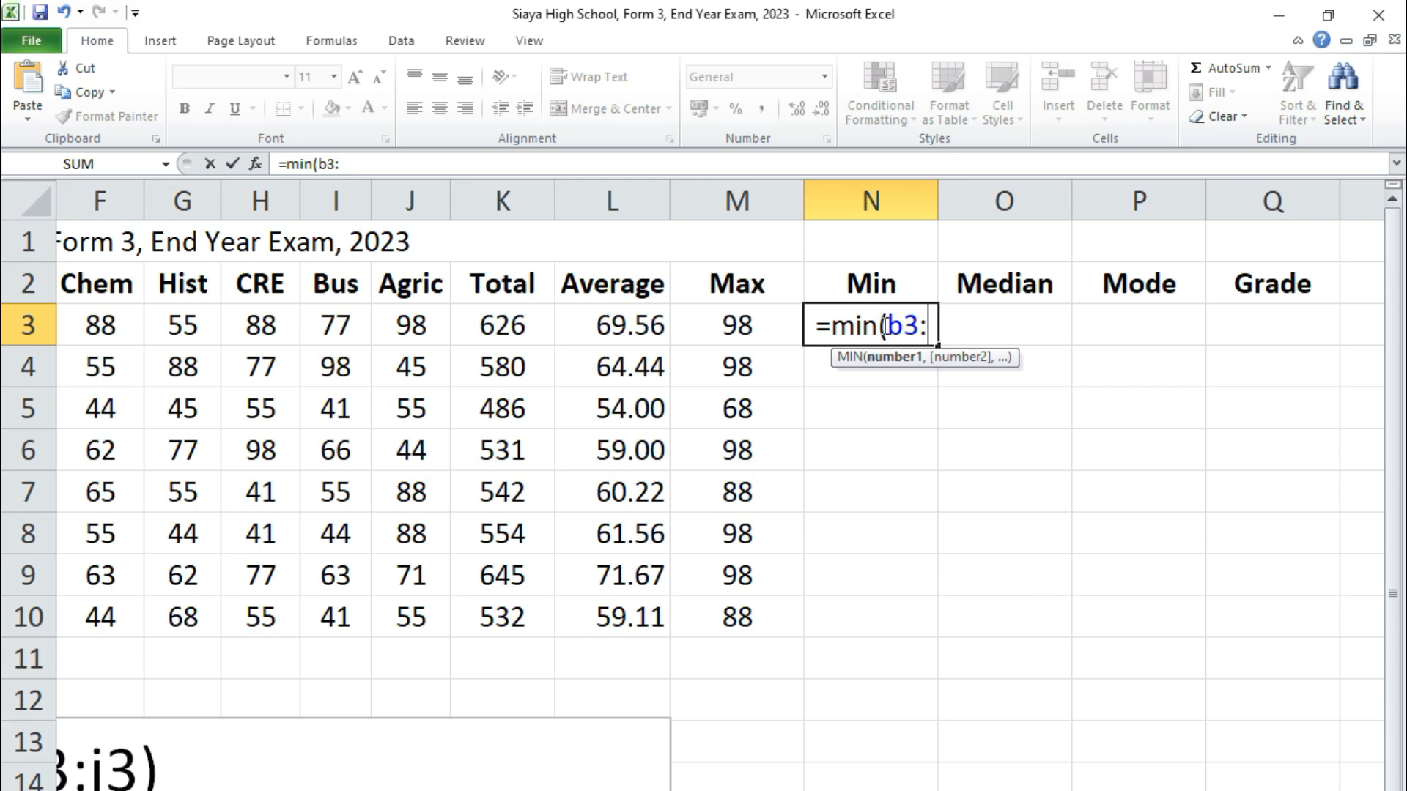
text(j3))
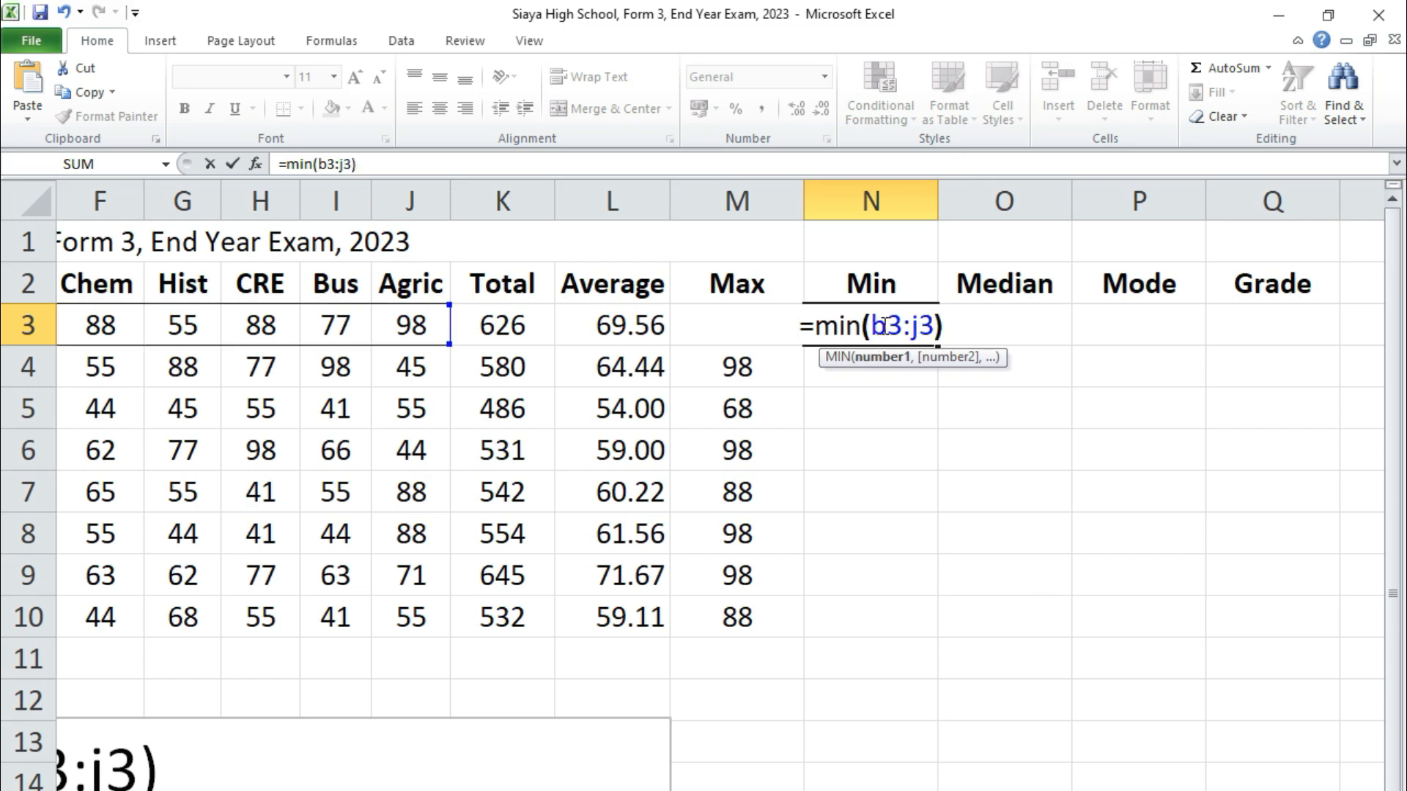
key(Return)
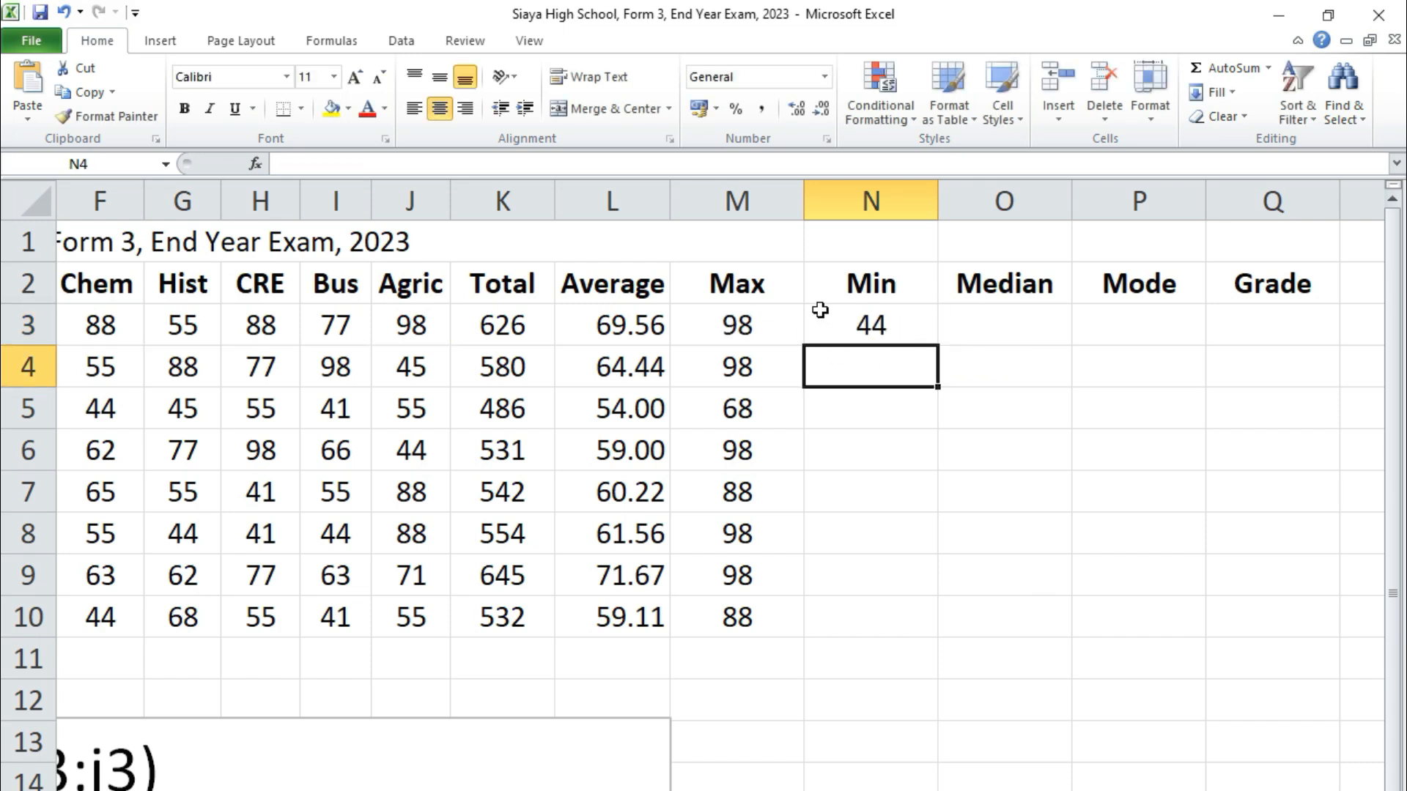
click(872, 314)
drag(938, 383, 938, 632)
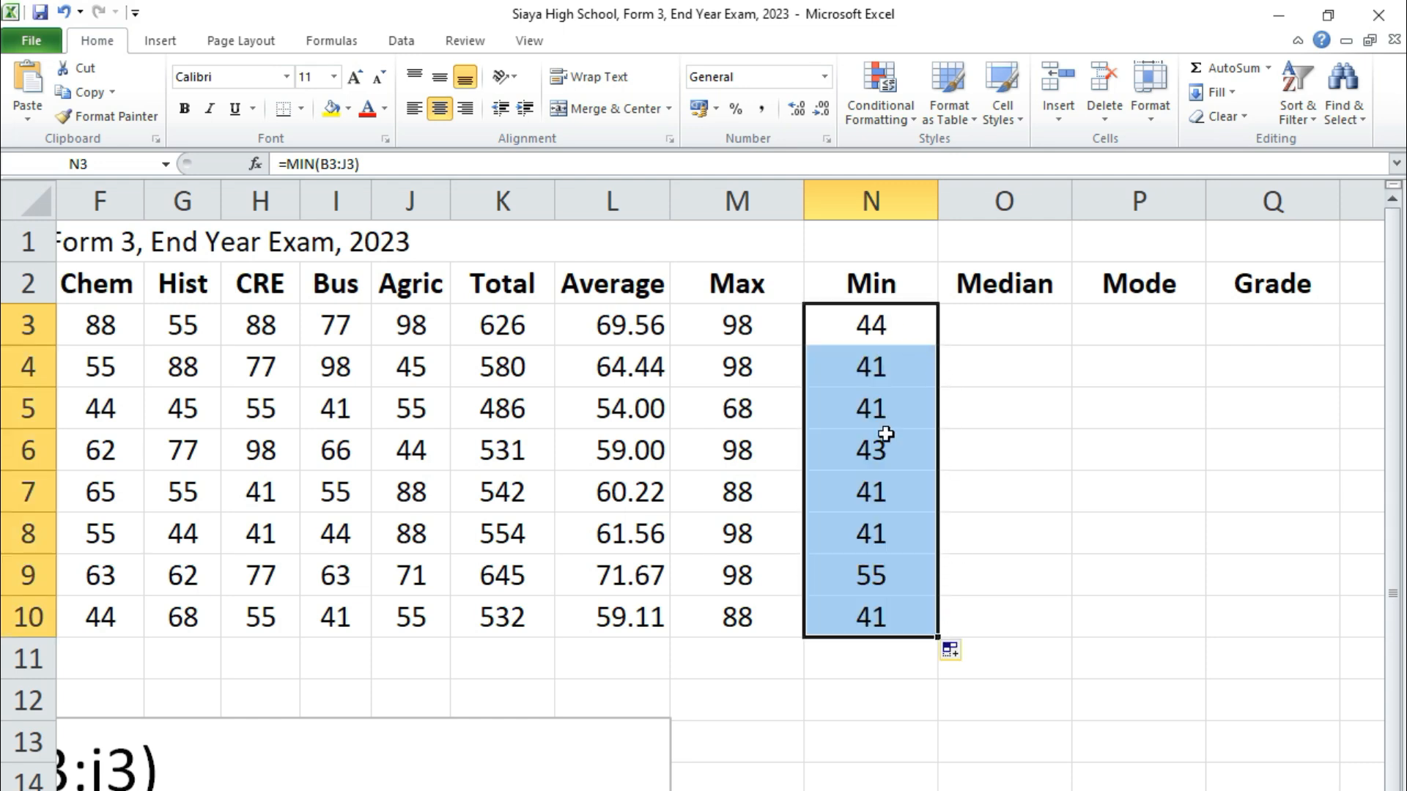
Enter =median(b3:j3) in O3 and fill it down to O10
click(982, 328)
text(=medi)
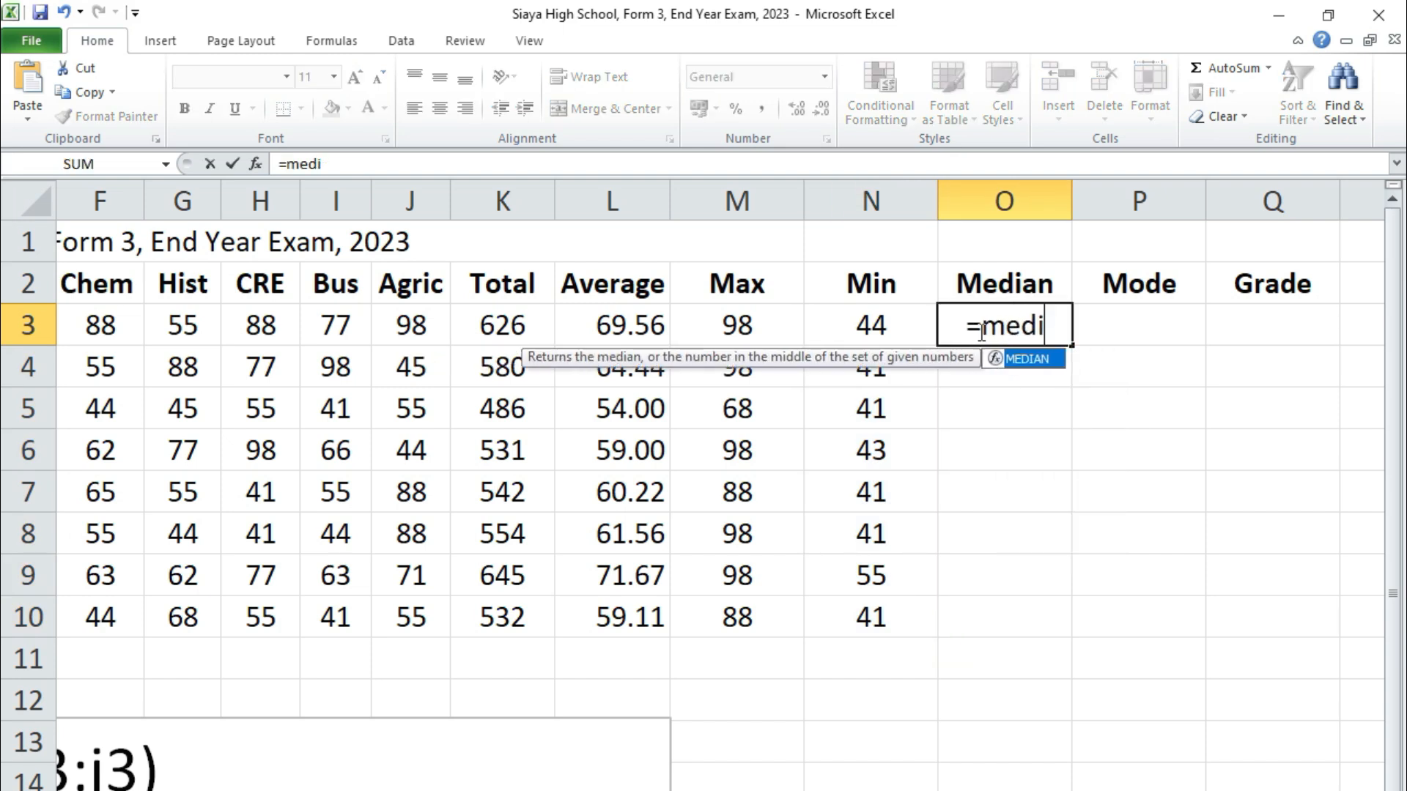
text(an()
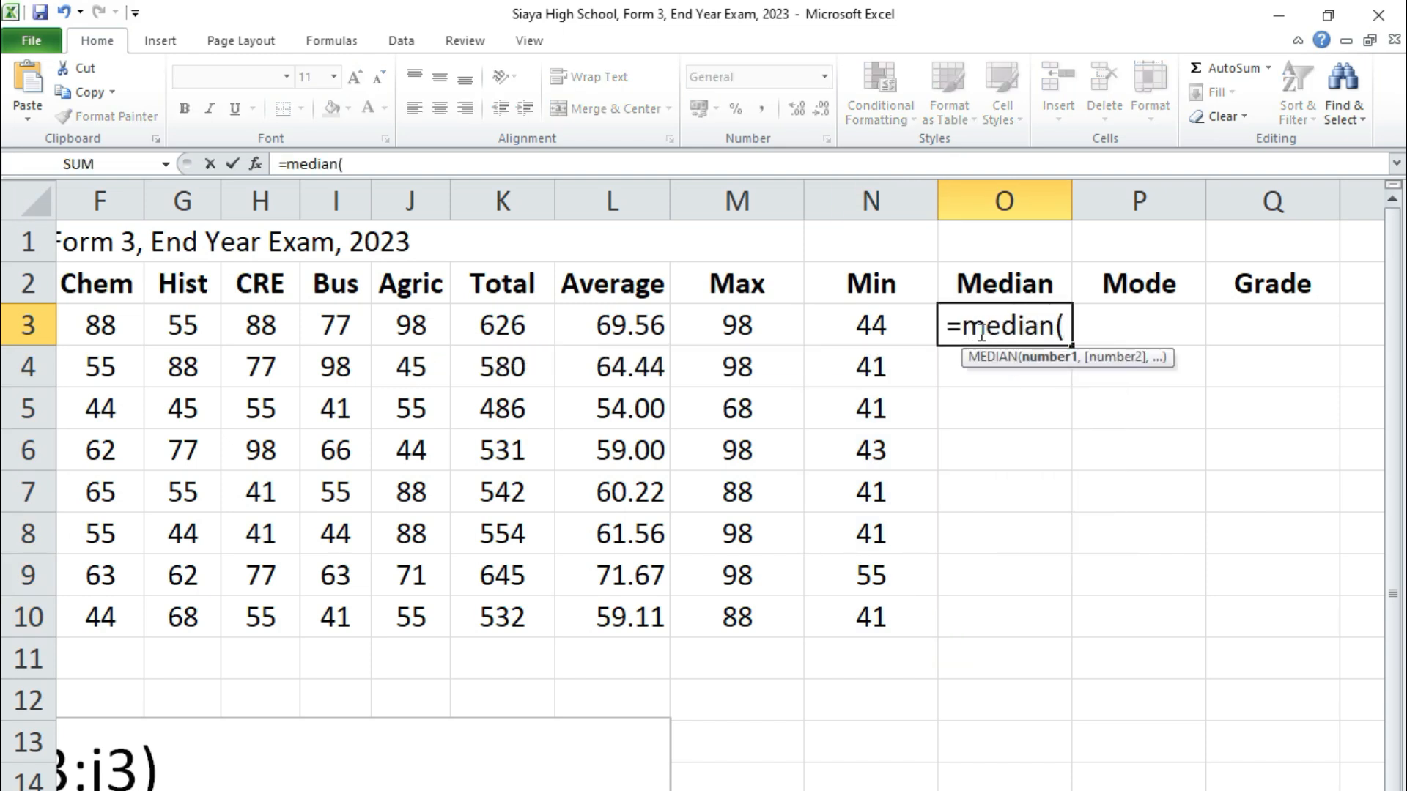
text(b3:j3)
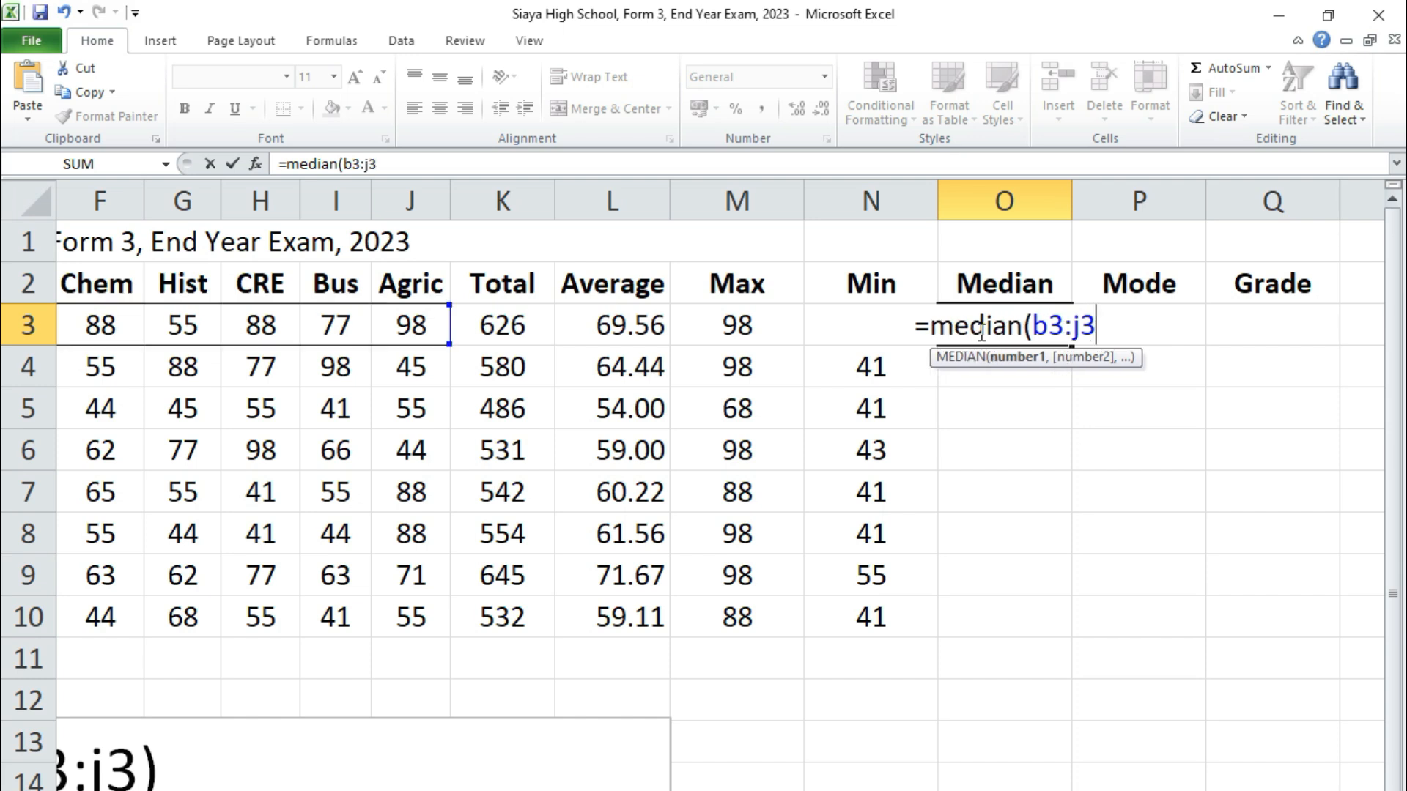
text())
key(Return)
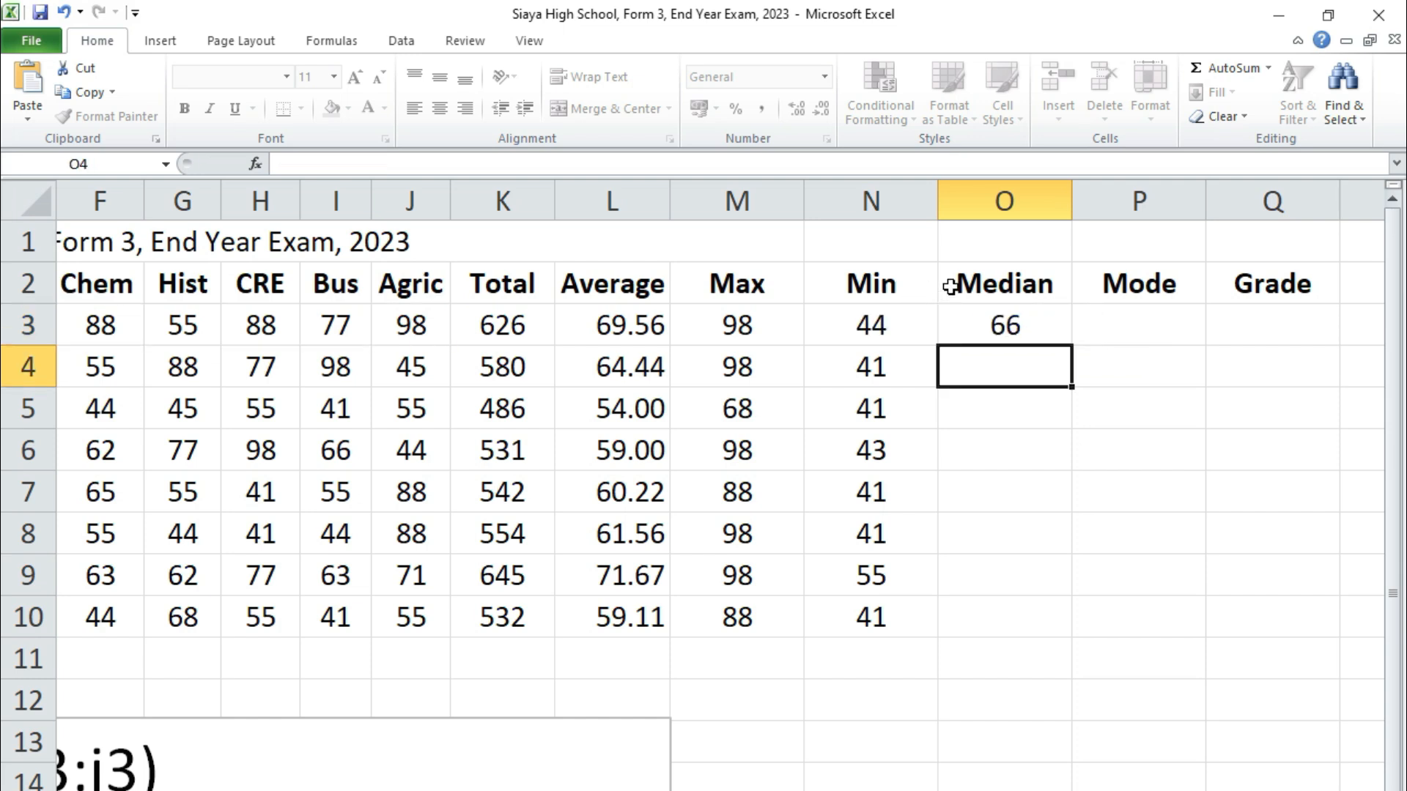
click(996, 326)
drag(1074, 348, 1048, 626)
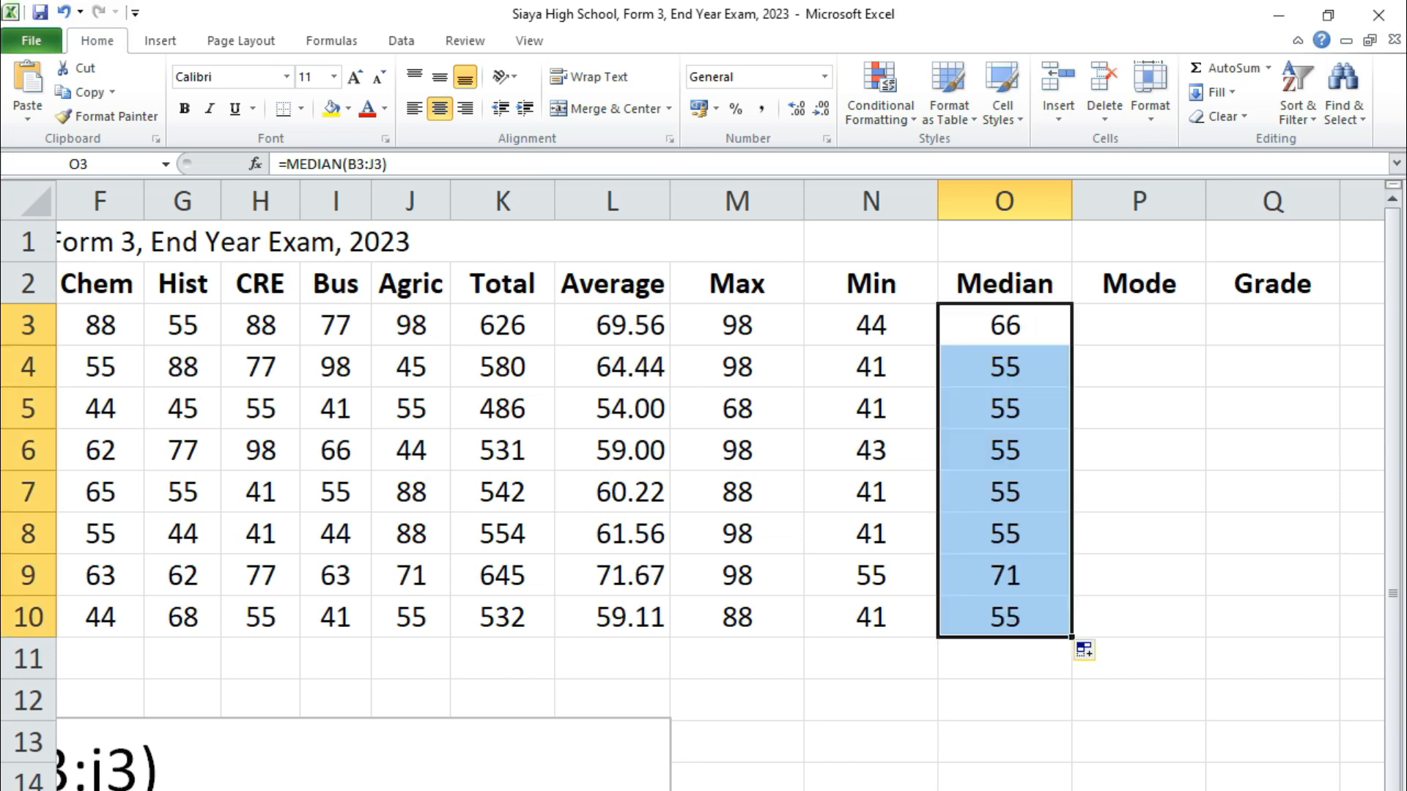
scroll(718, 484, left, 2)
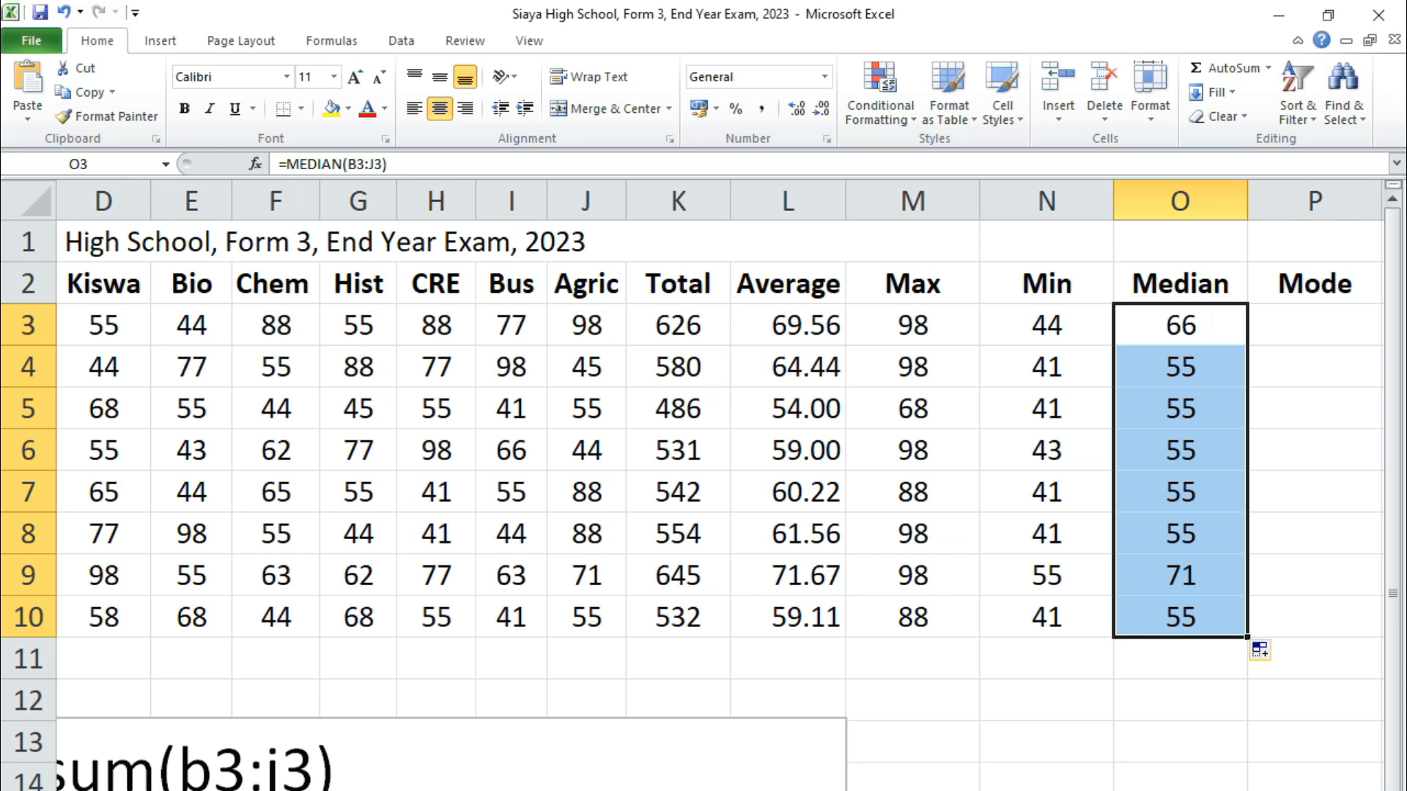
scroll(719, 484, left, 3)
drag(784, 721, 781, 790)
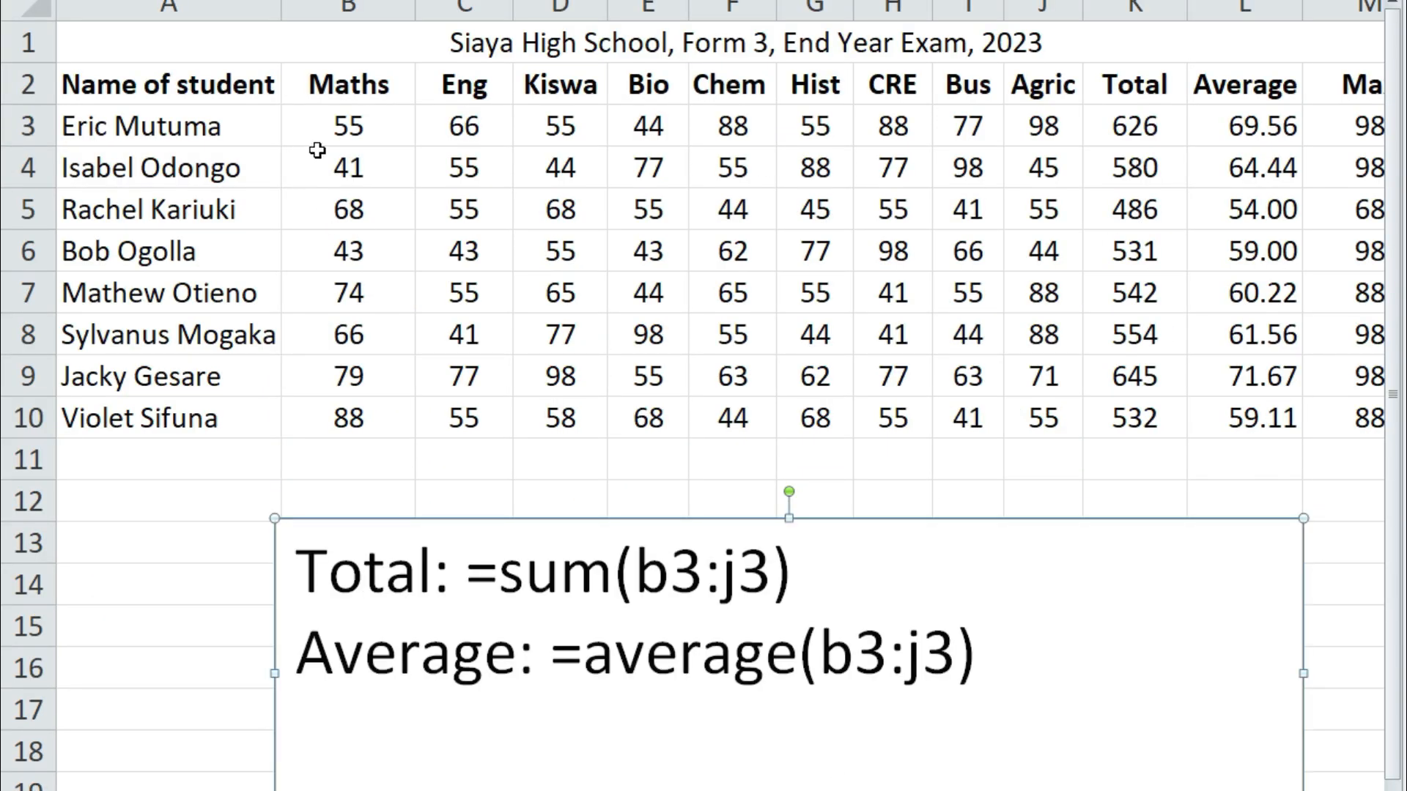
click(323, 729)
text(44)
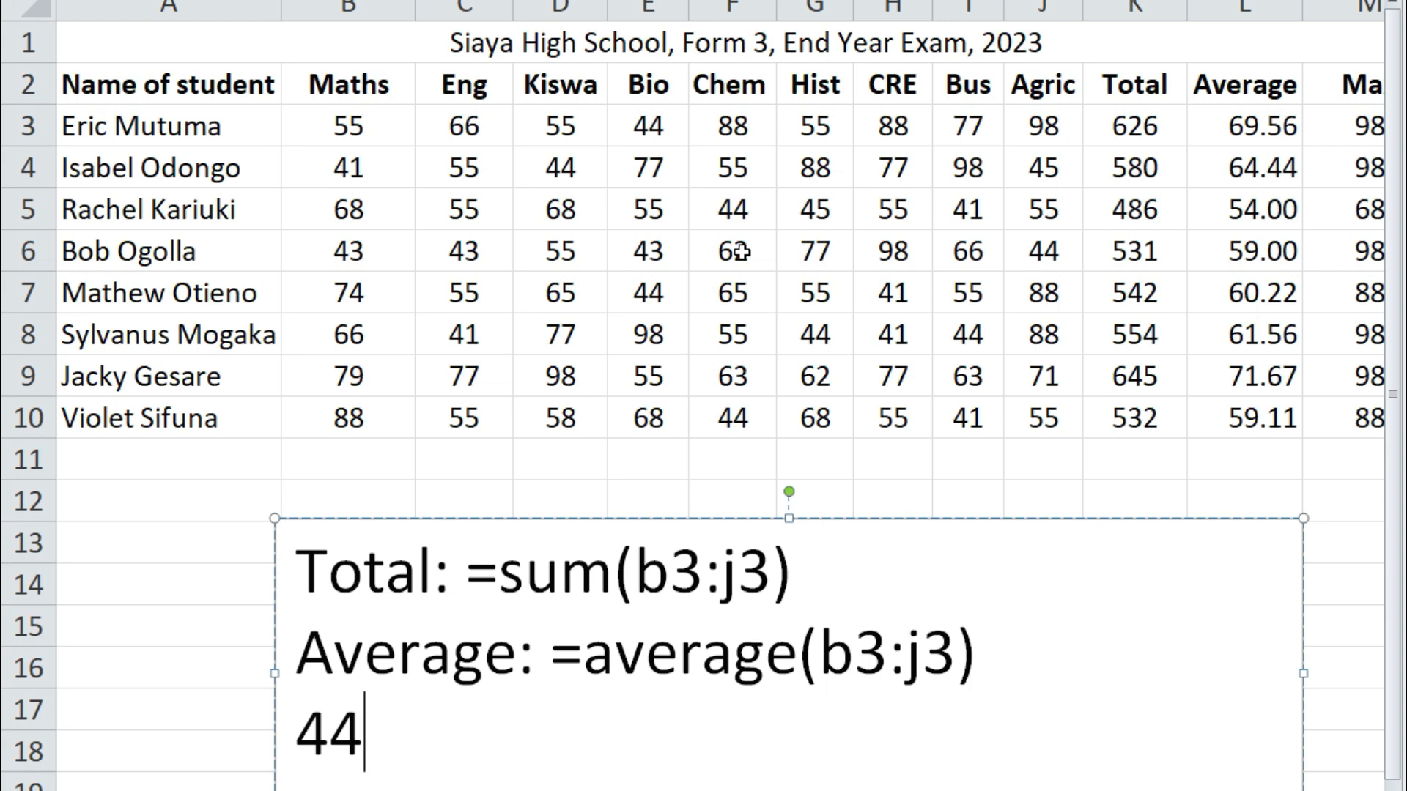
text( 5)
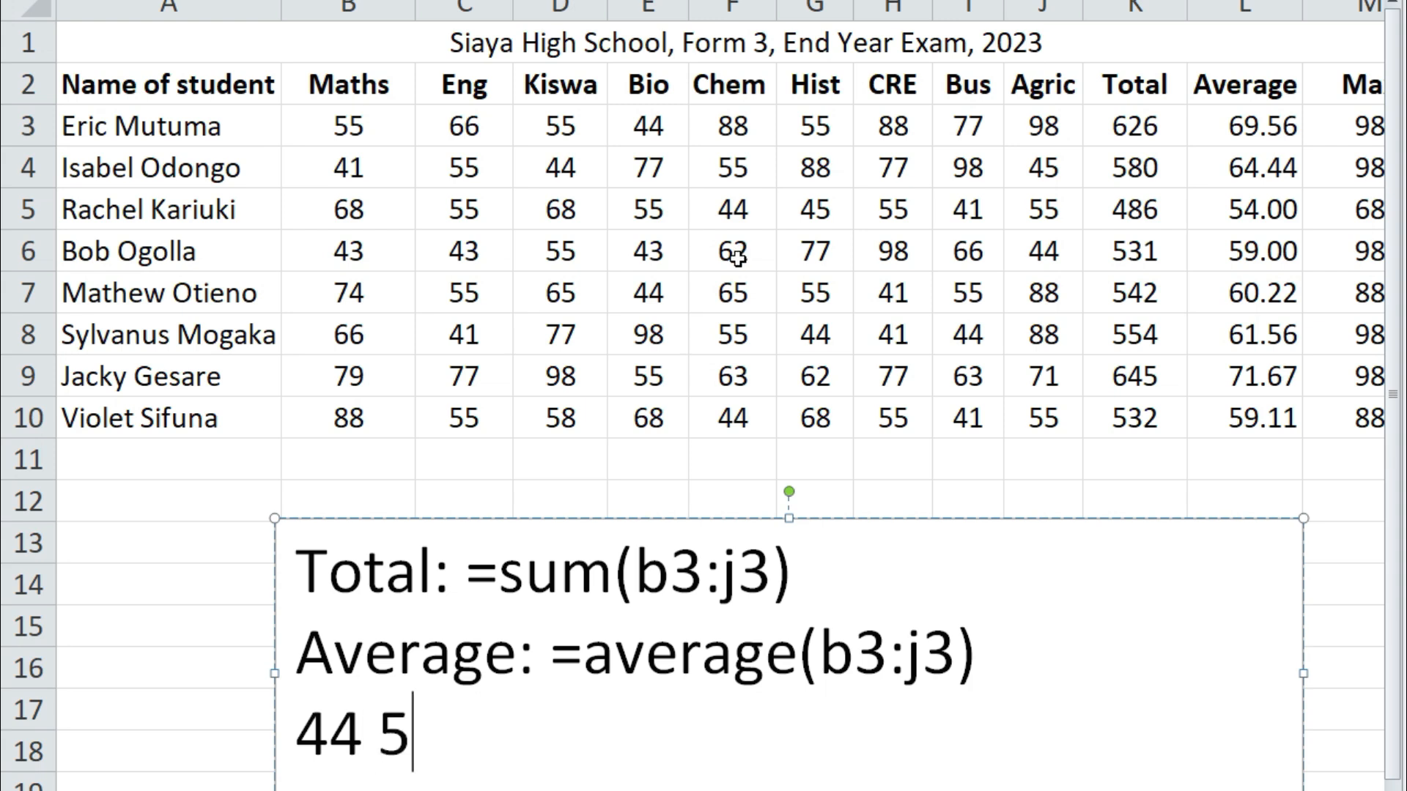
text(5 55)
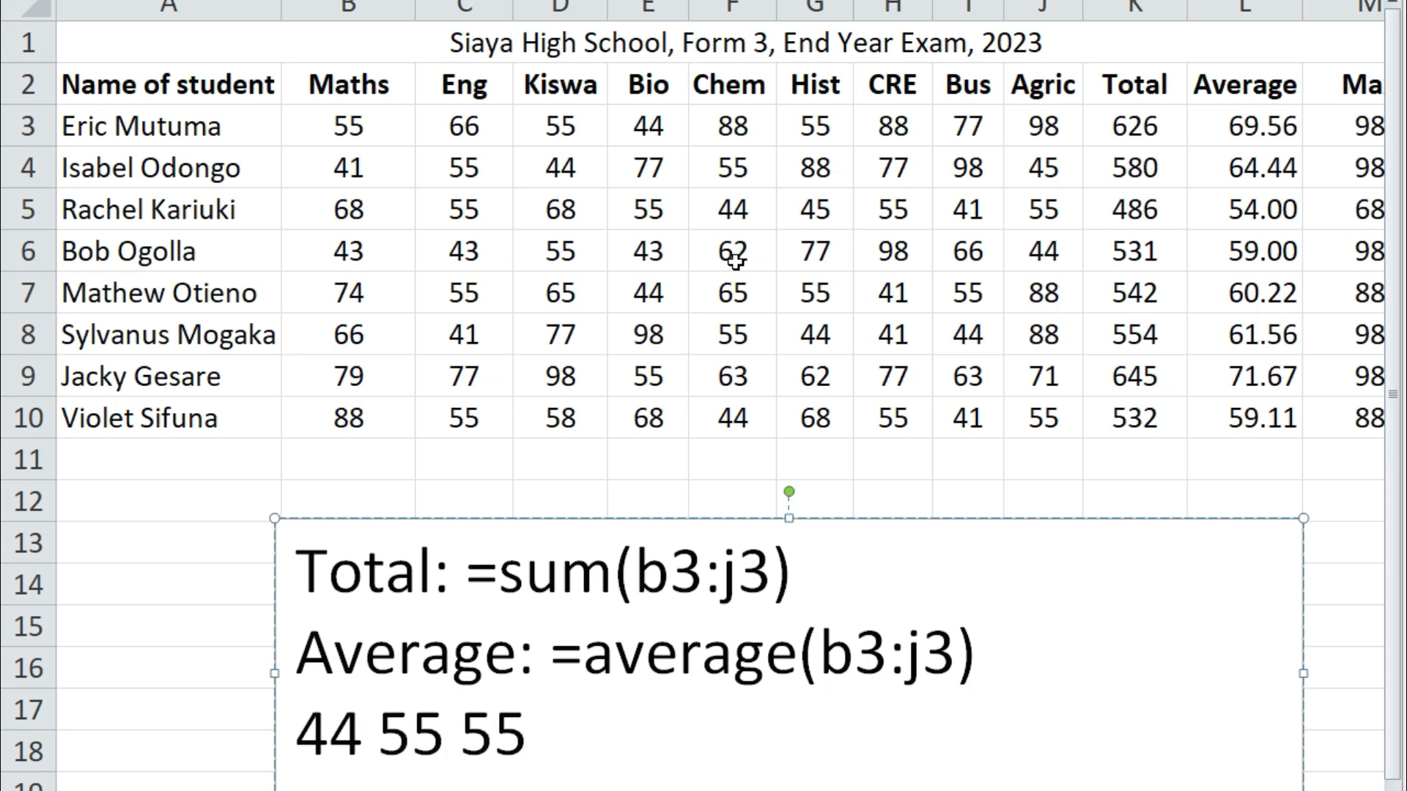
text( 55)
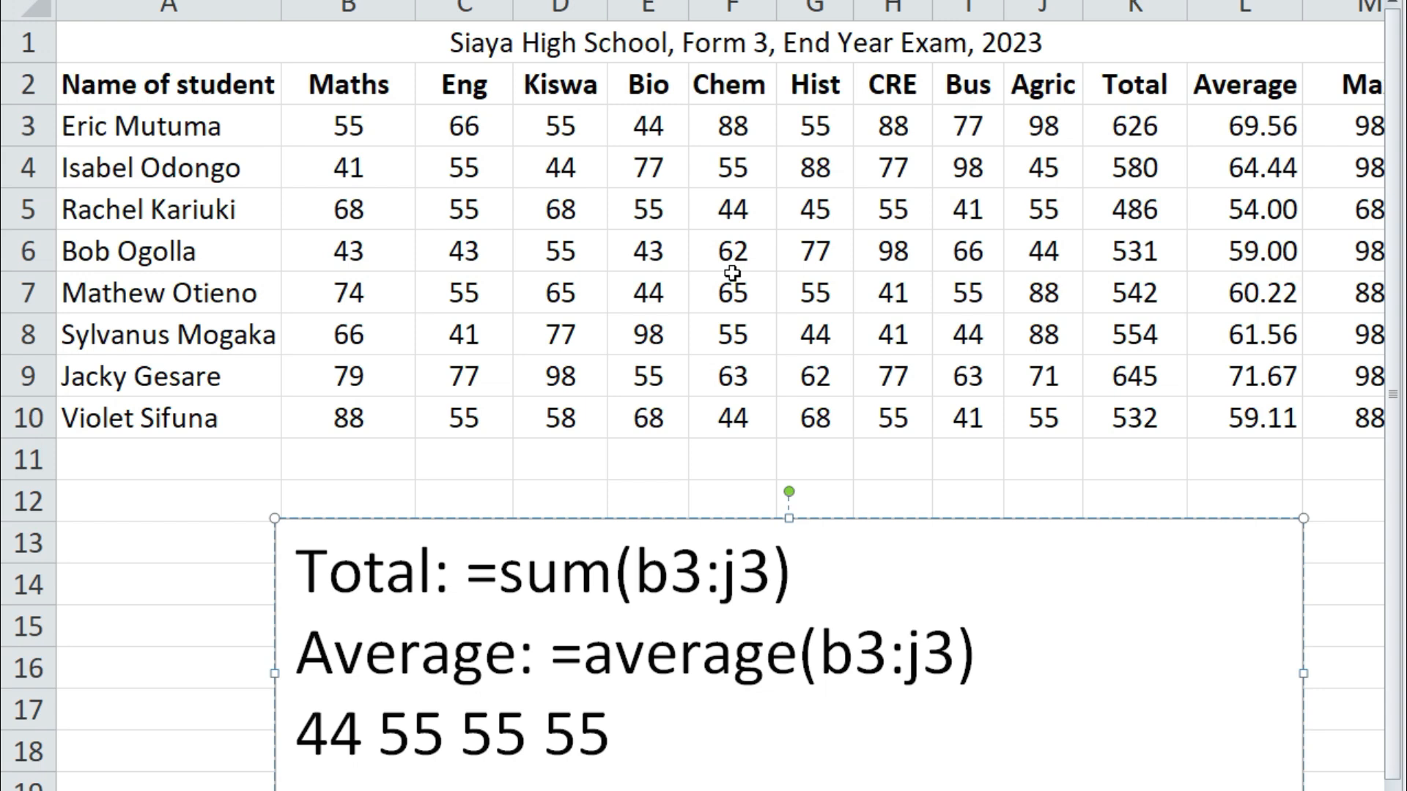
text( 66)
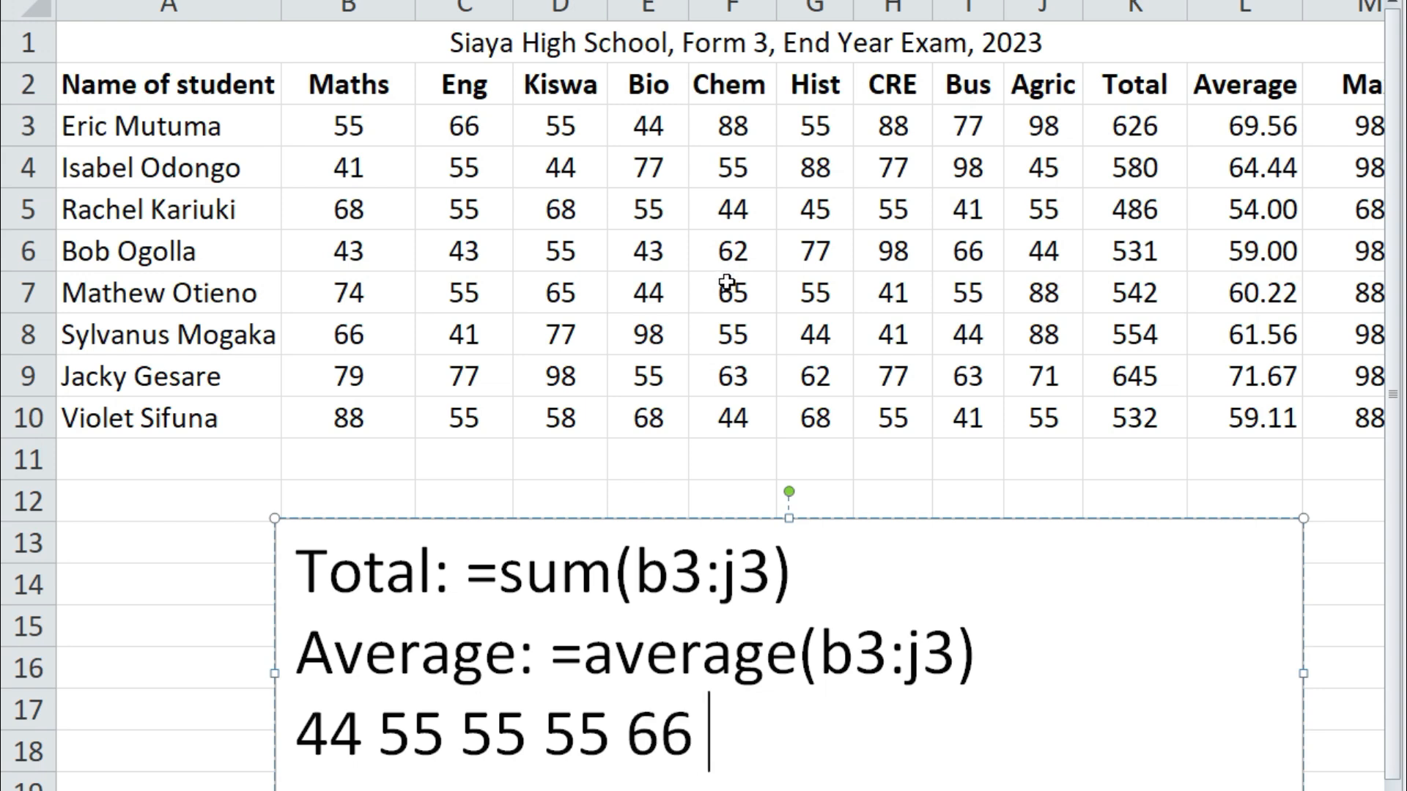
text( 77)
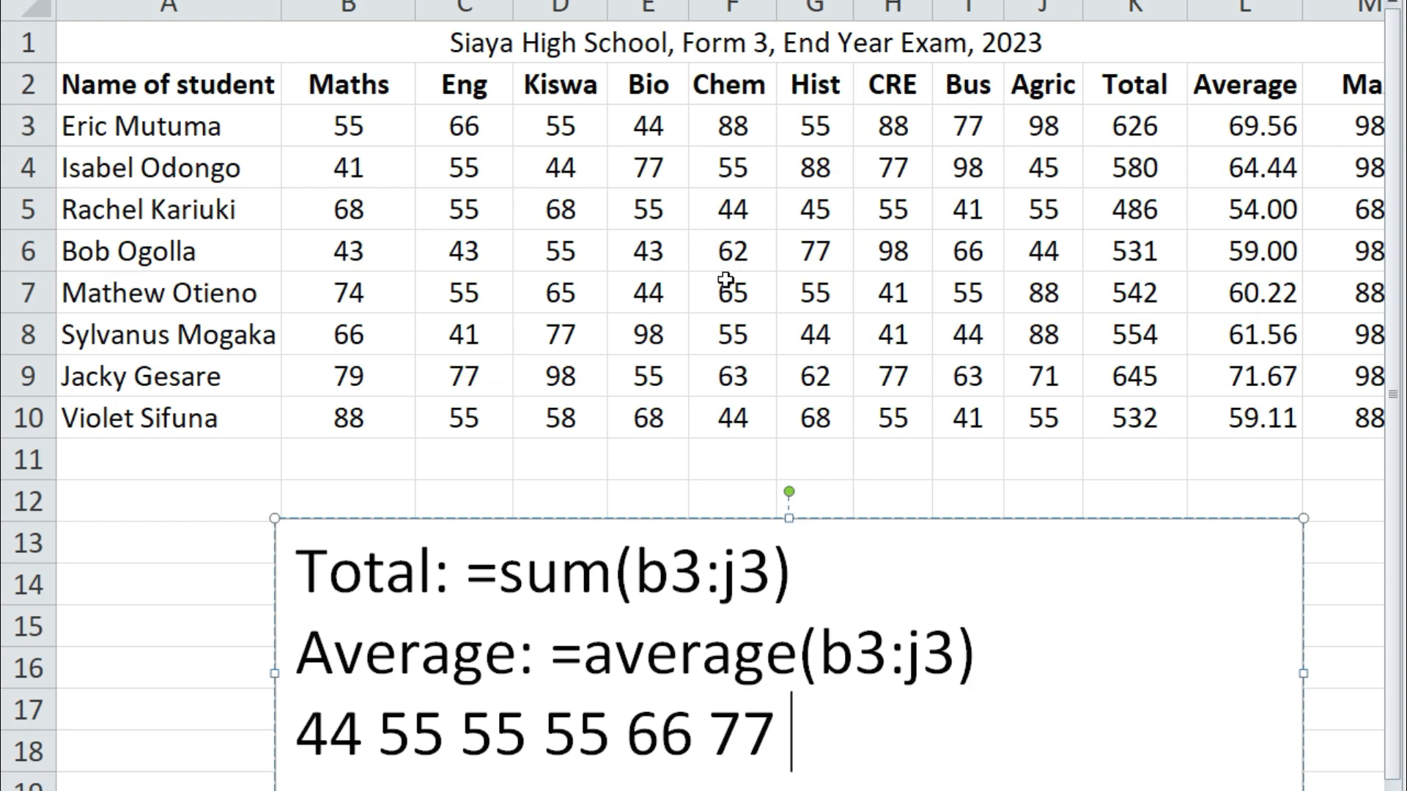
text( 88 88)
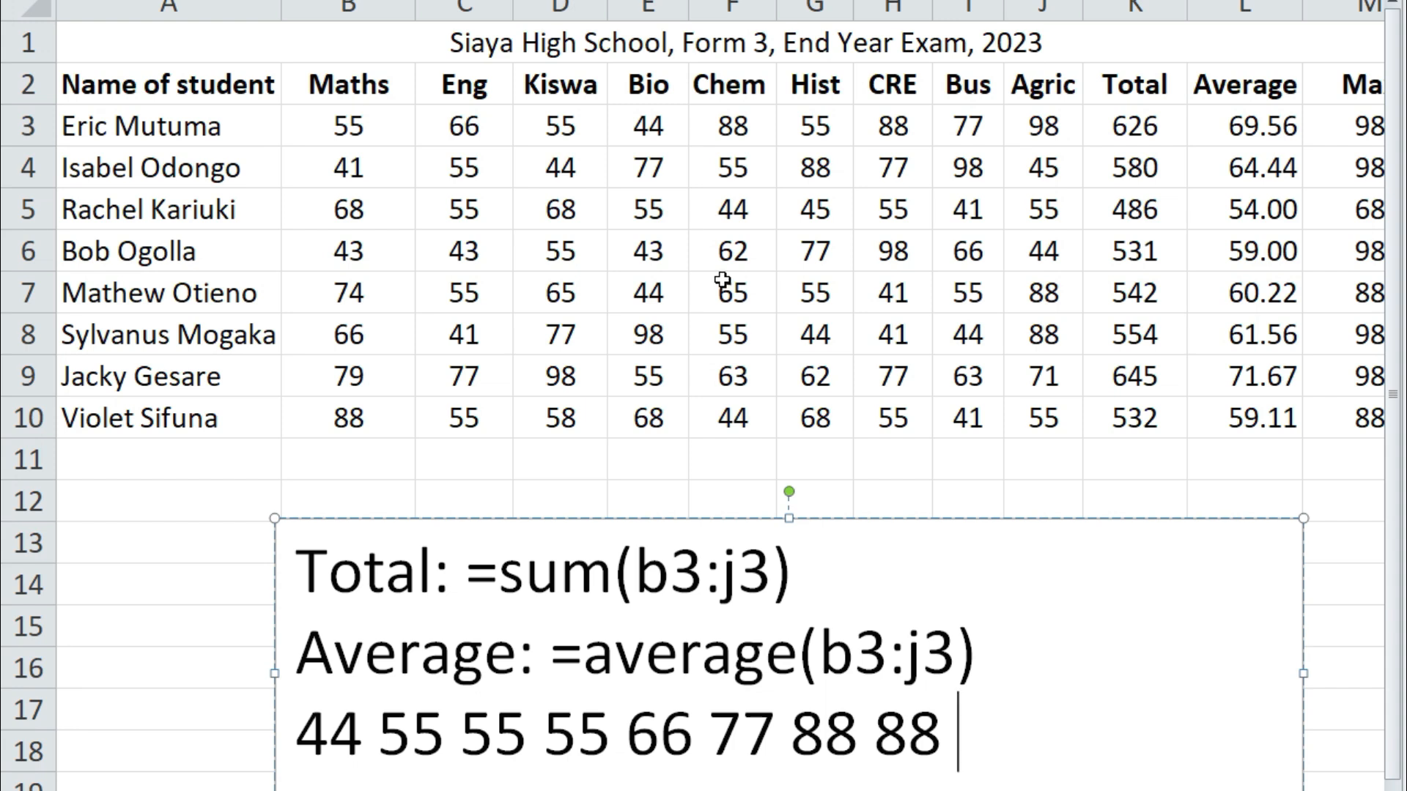
text( 98)
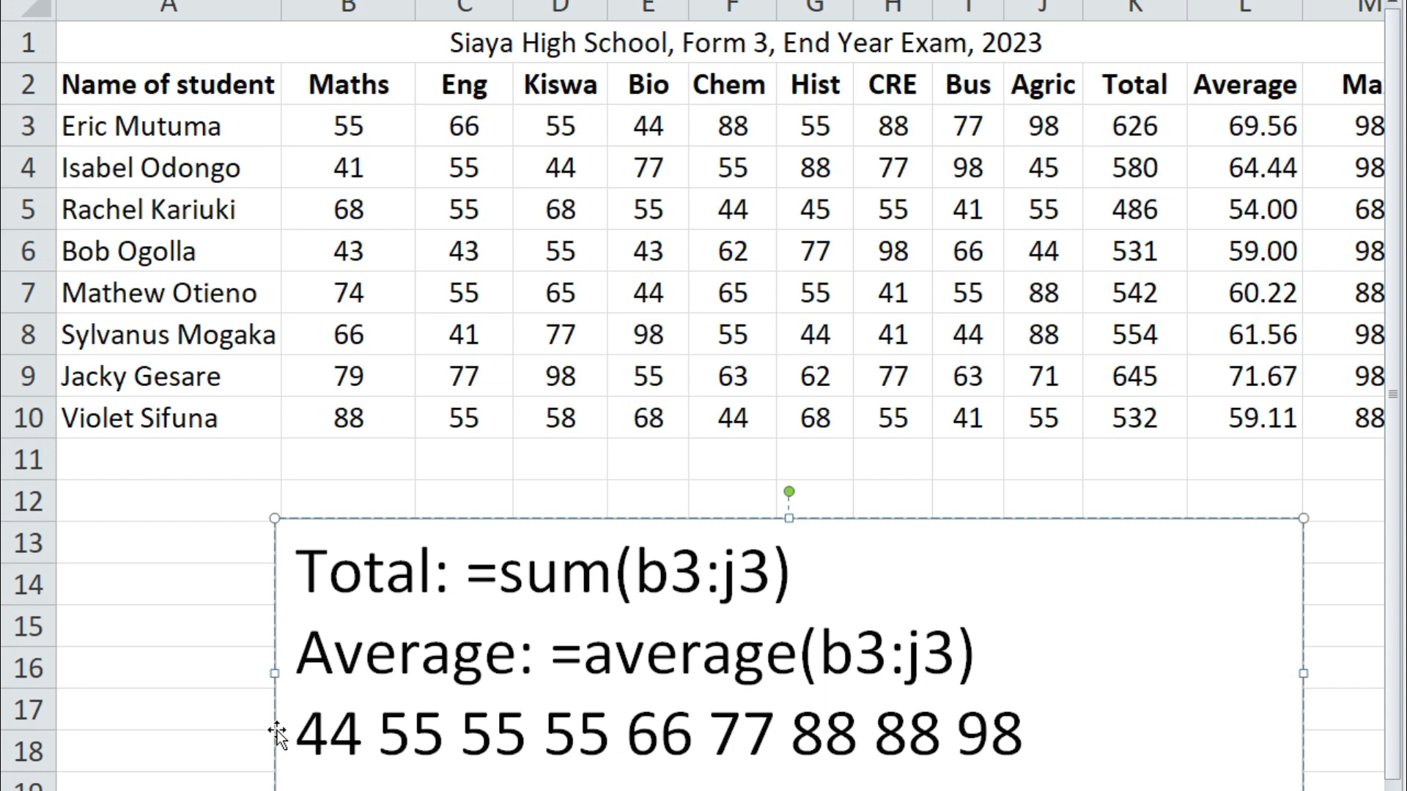
drag(299, 736, 1029, 760)
click(916, 747)
double_click(628, 735)
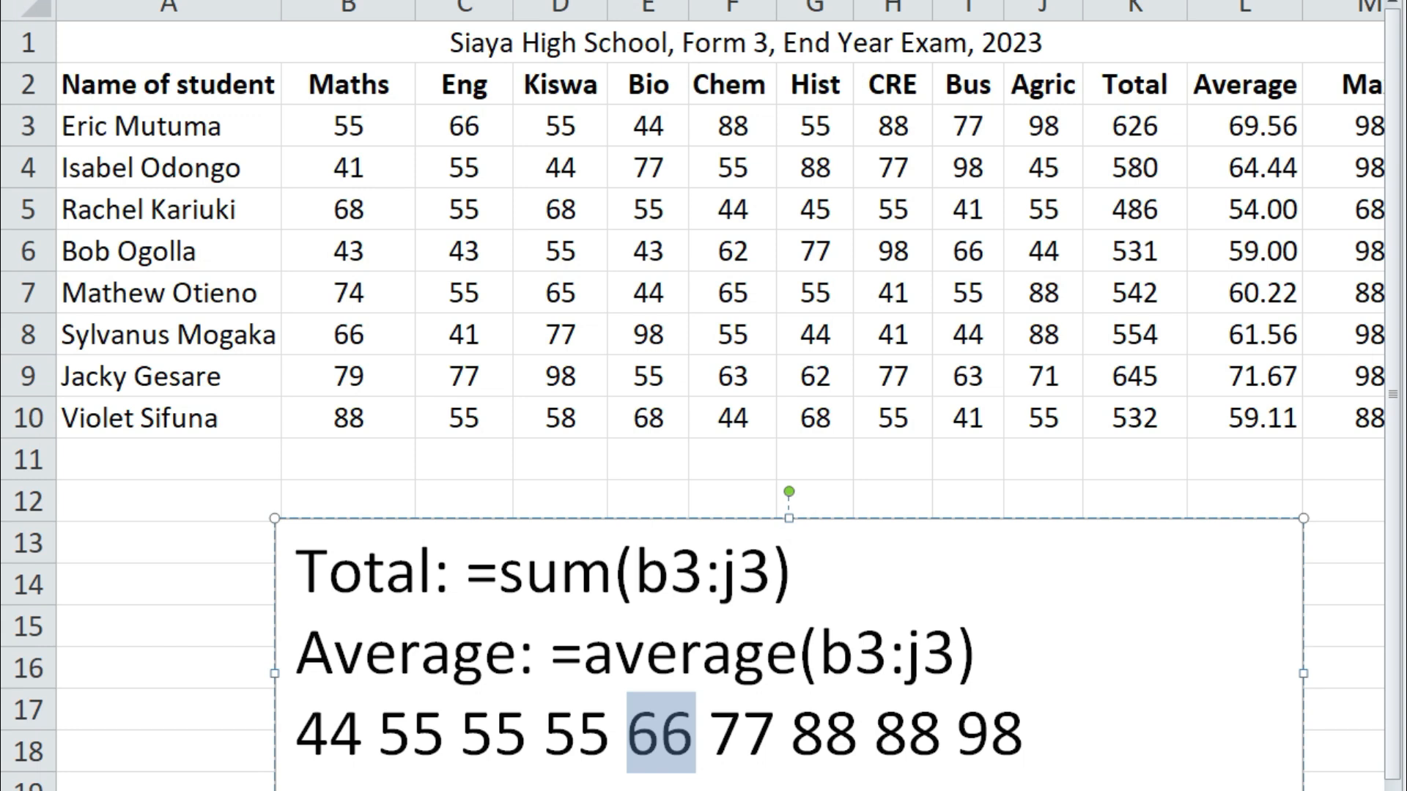
scroll(704, 396, right, 5)
Enter =mode(b3:j3) in P3 and fill it down to P10
click(1008, 130)
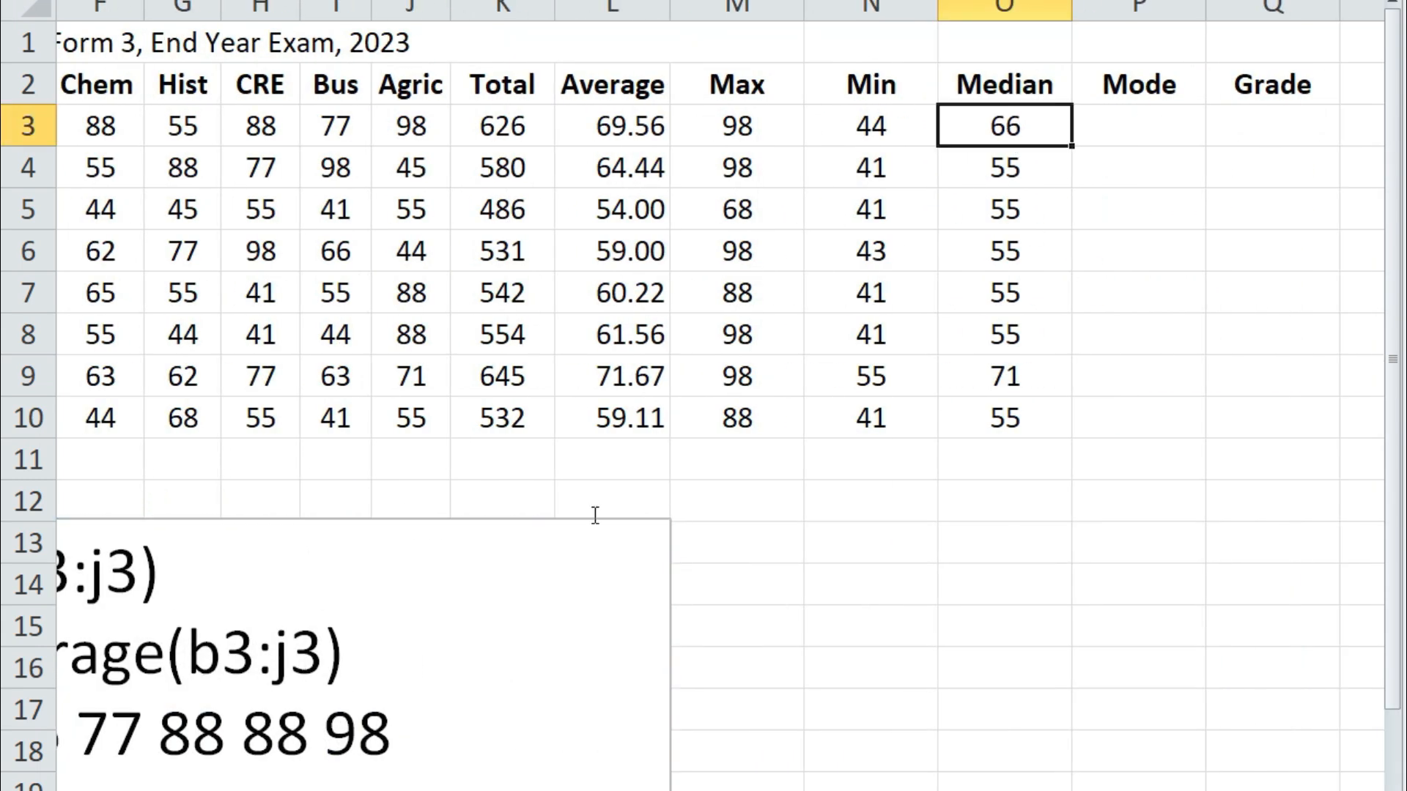
click(1146, 131)
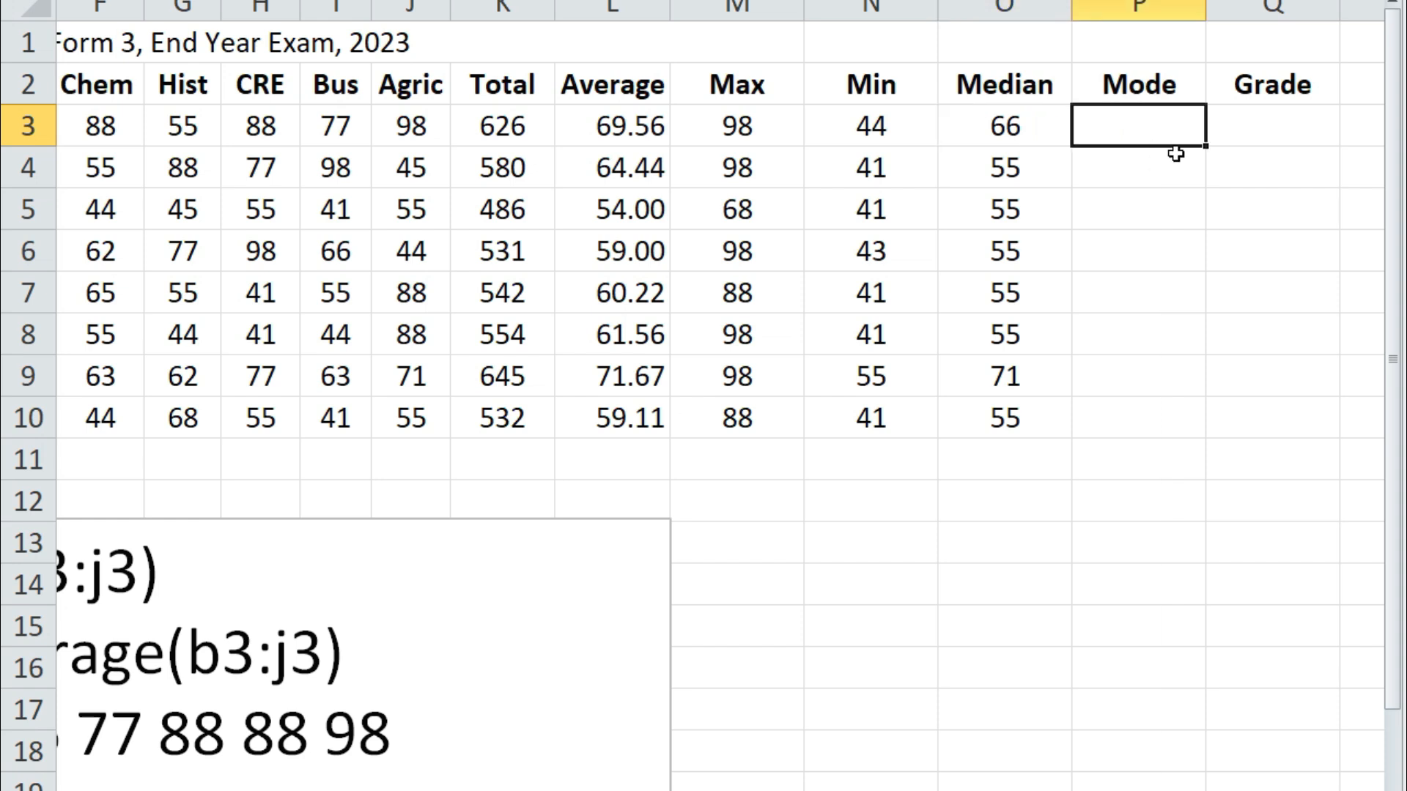
text(=mod)
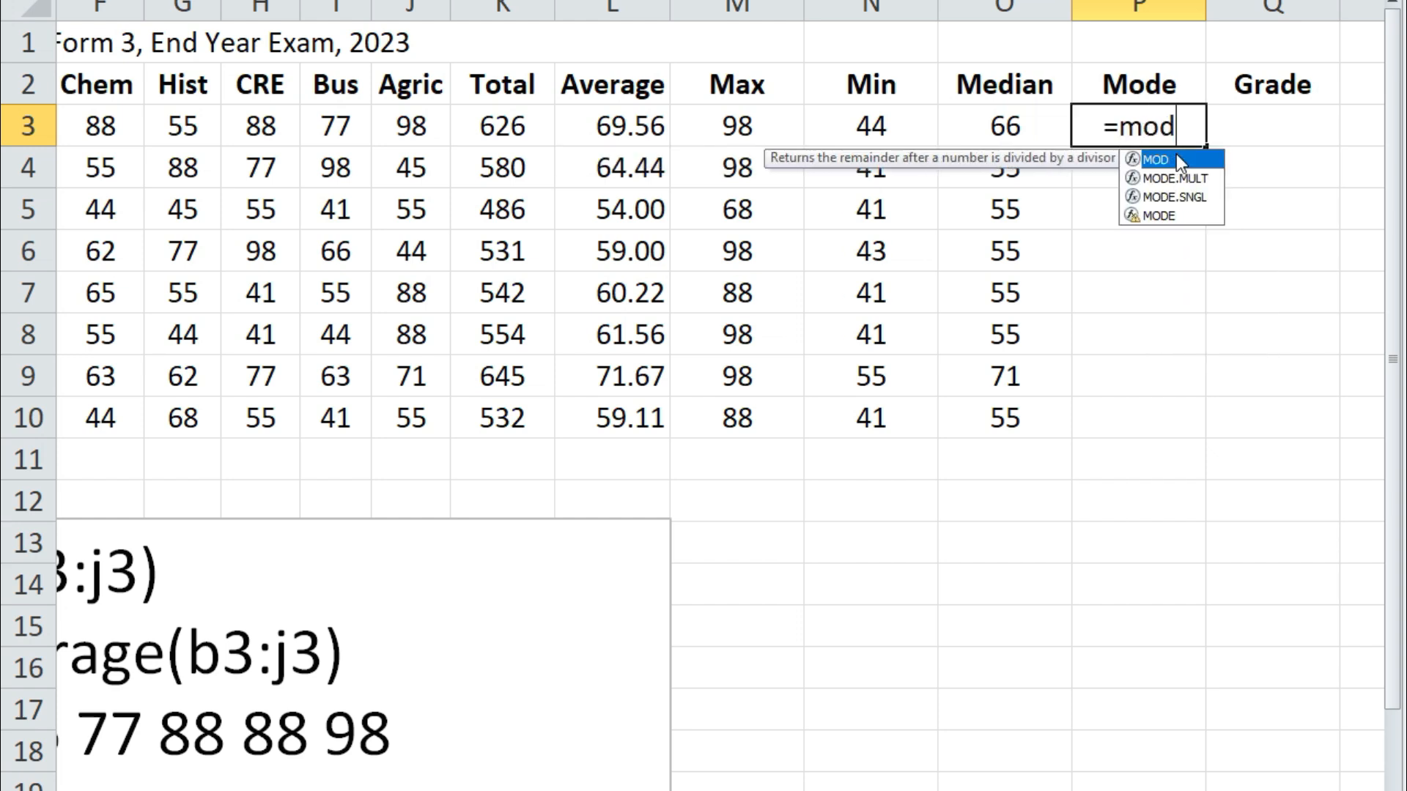
text(e()
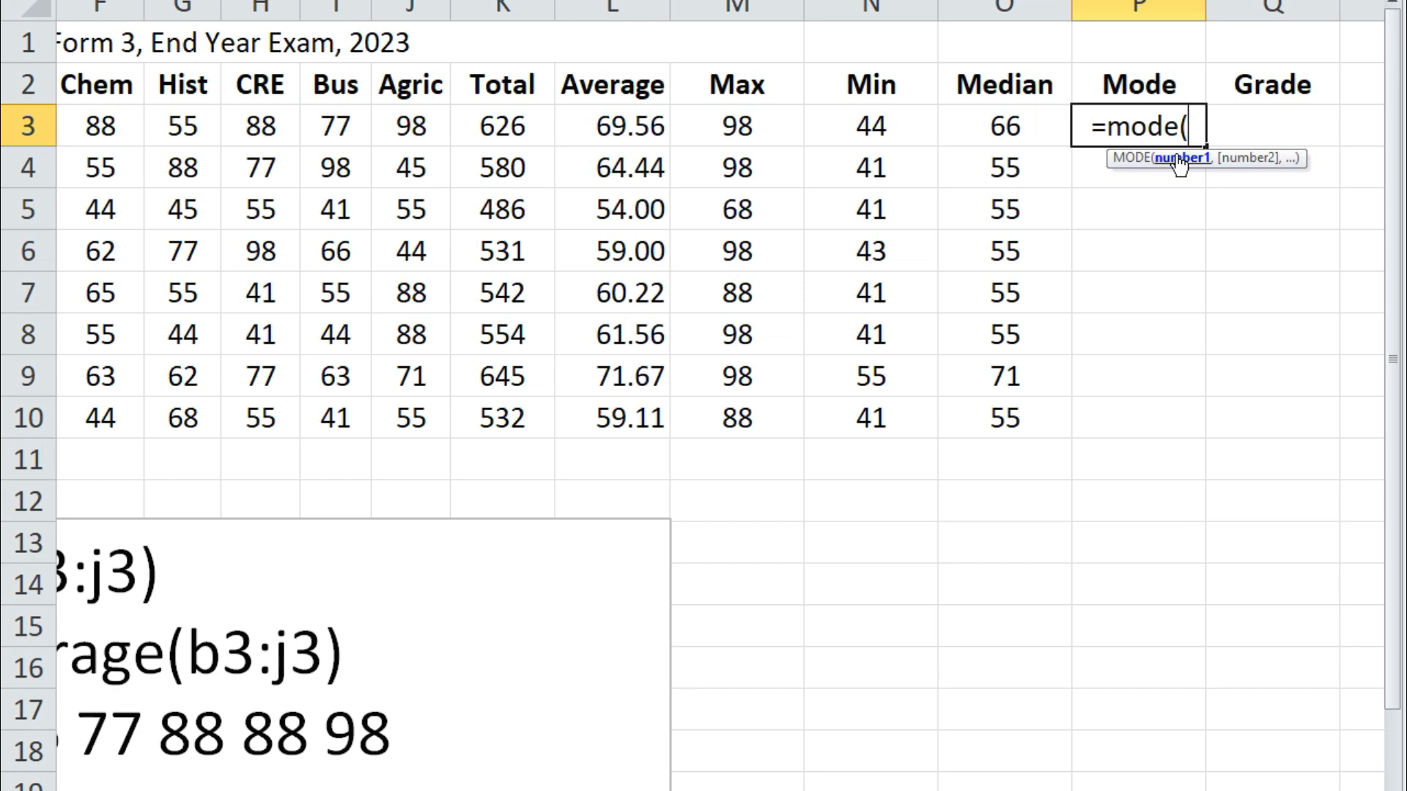
text(b3:j3)
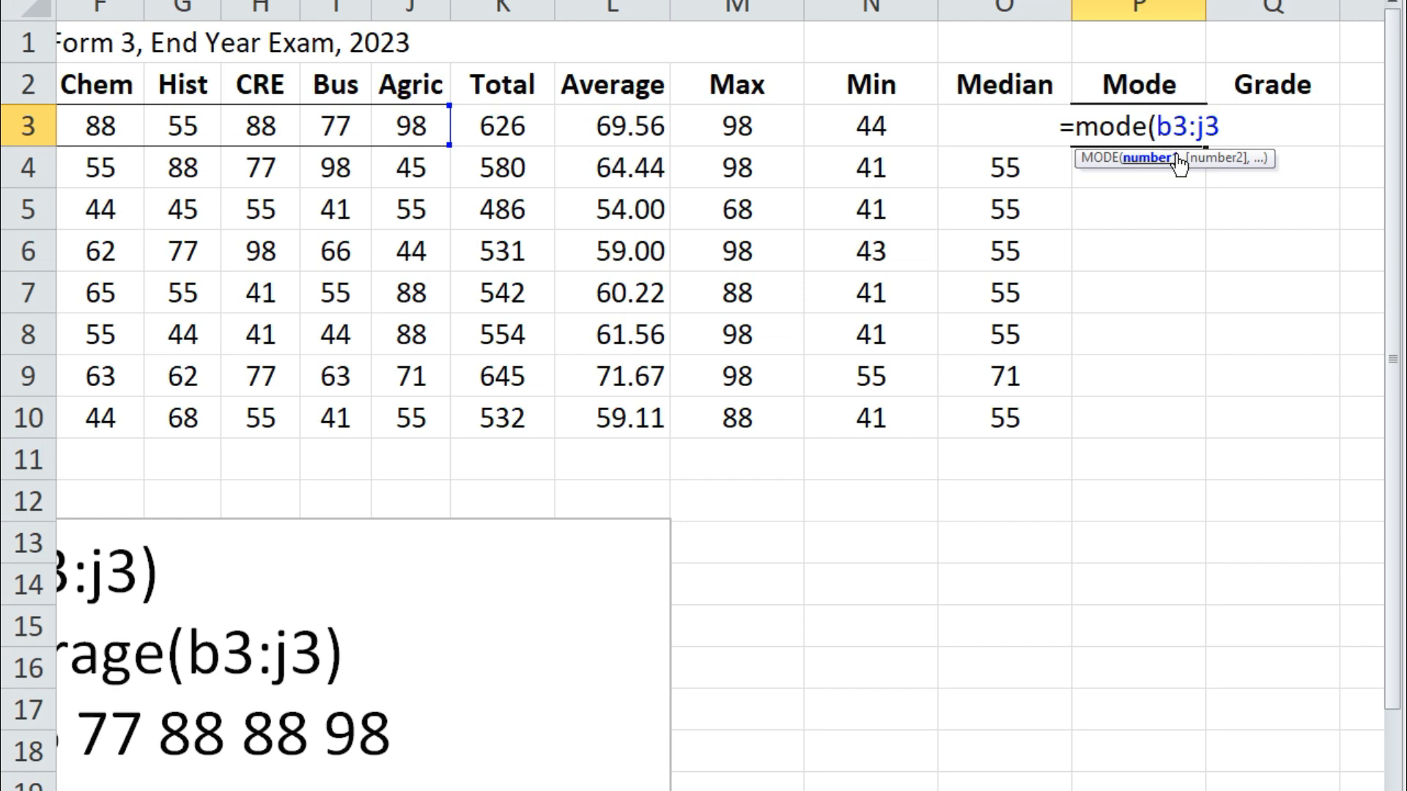
text())
key(Return)
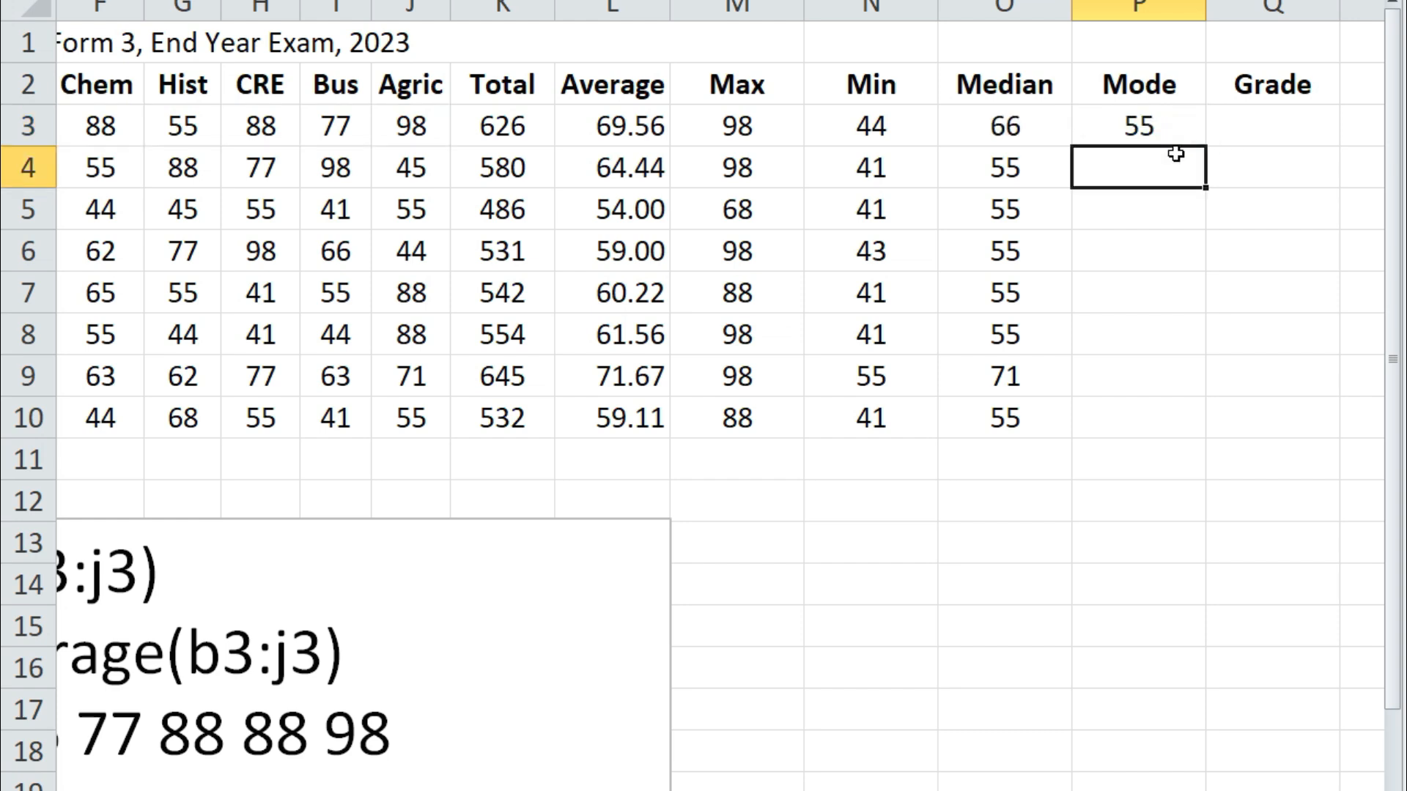
click(1166, 127)
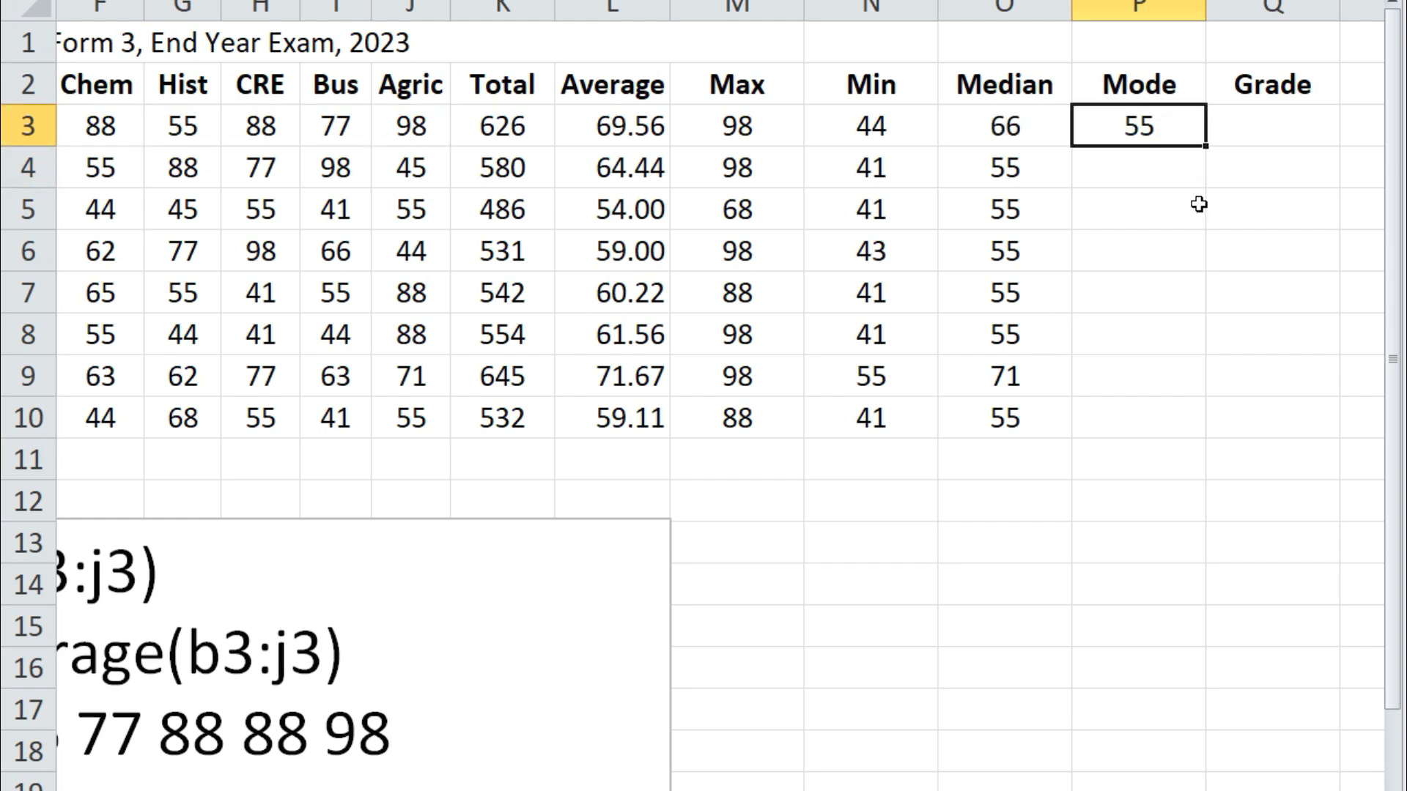
drag(1208, 148, 1207, 436)
click(1086, 559)
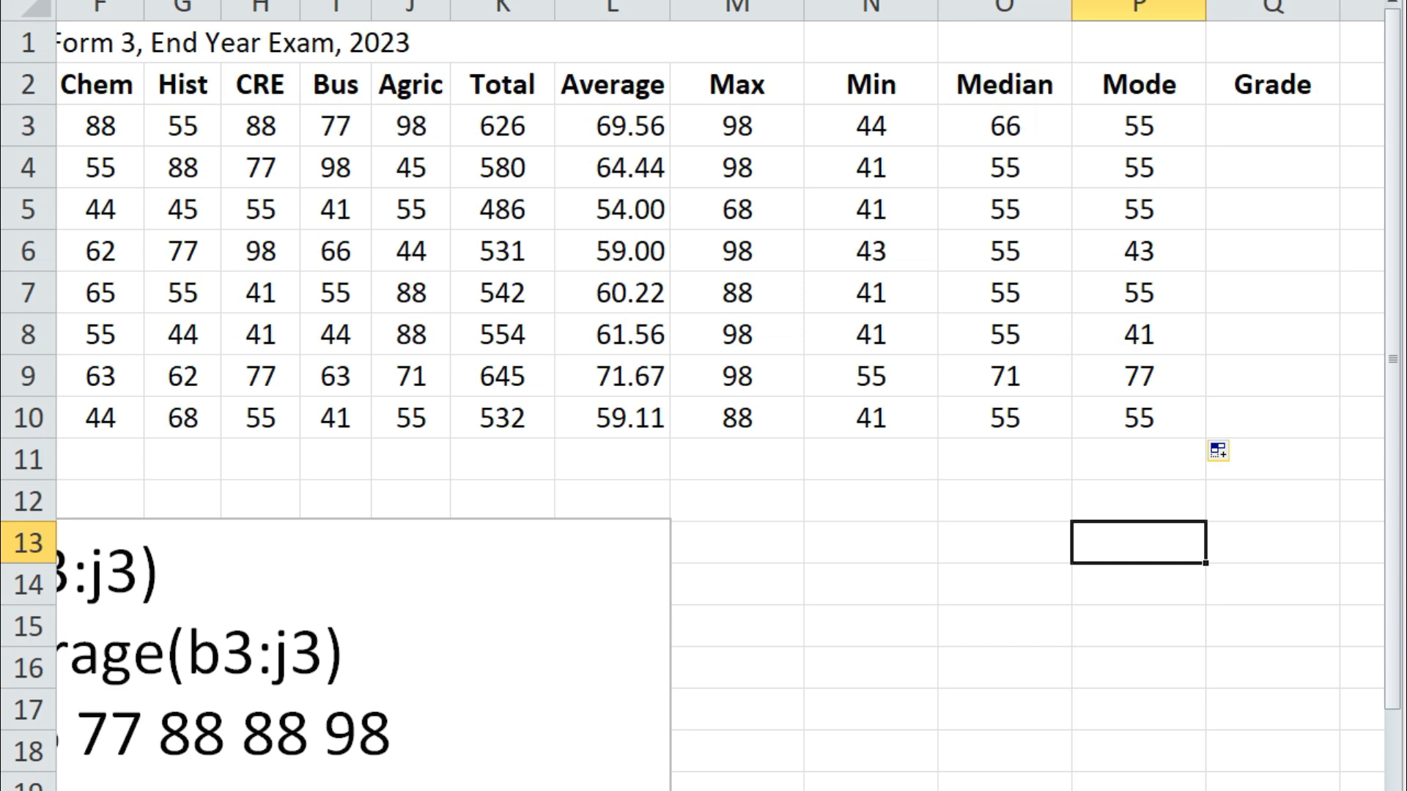
scroll(718, 396, left, 2)
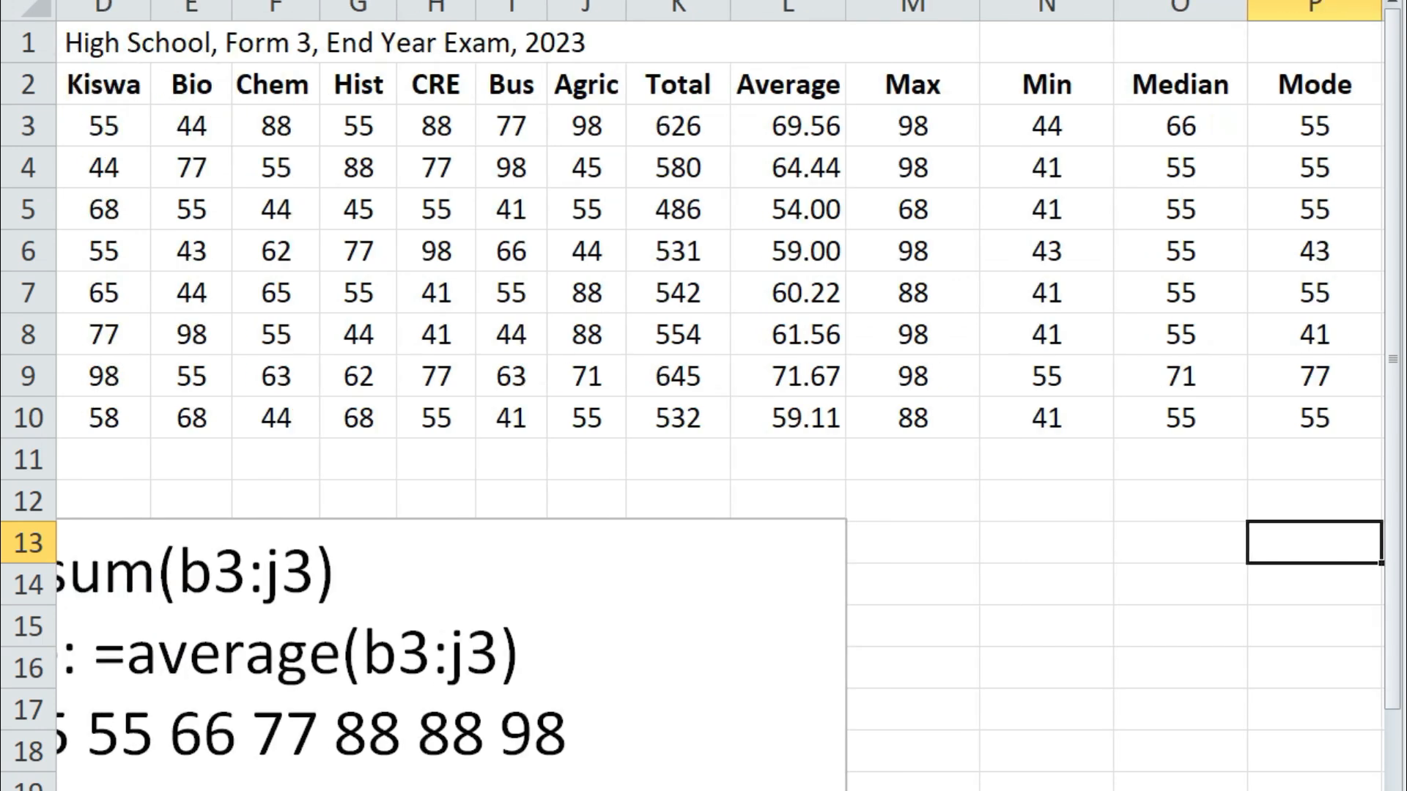
click(102, 132)
click(352, 129)
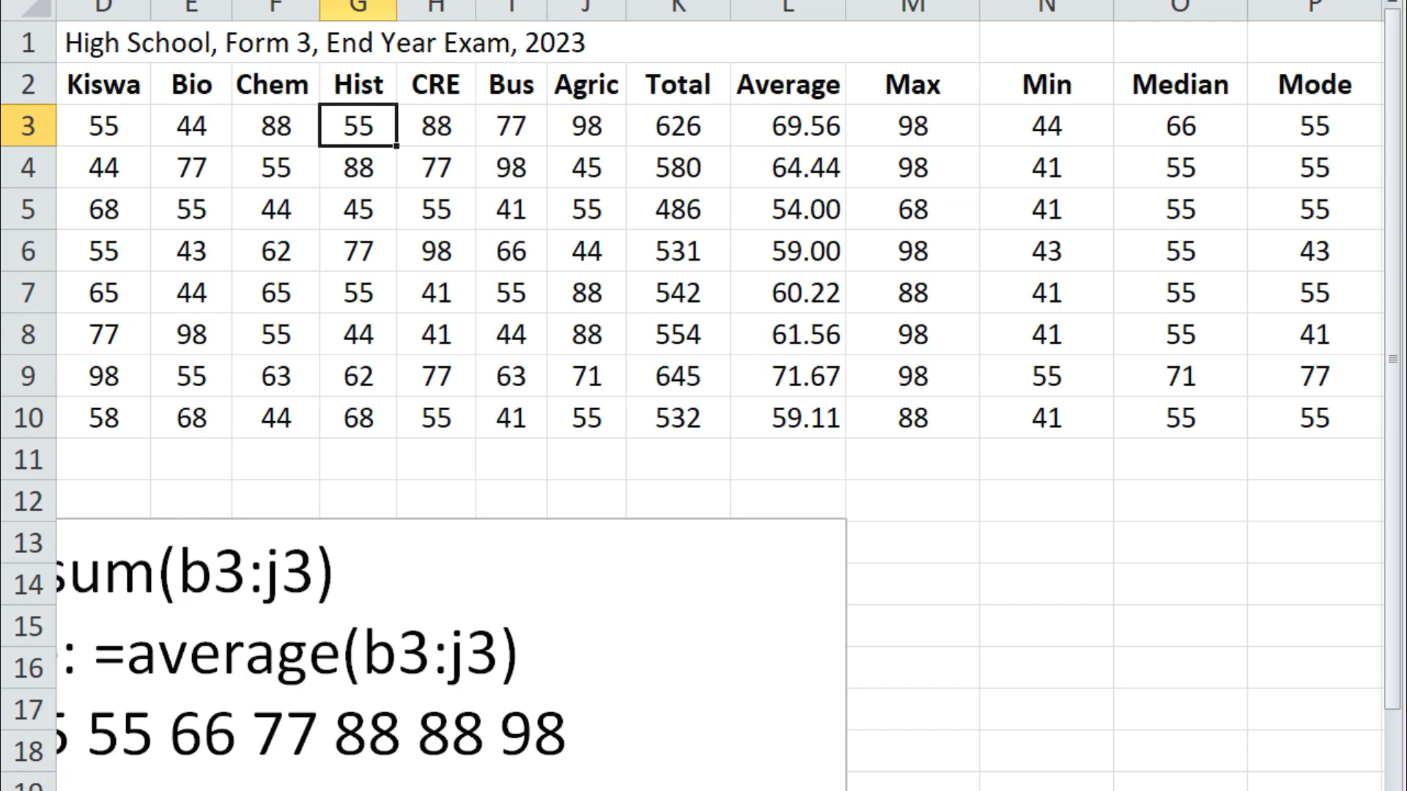
scroll(718, 396, left, 3)
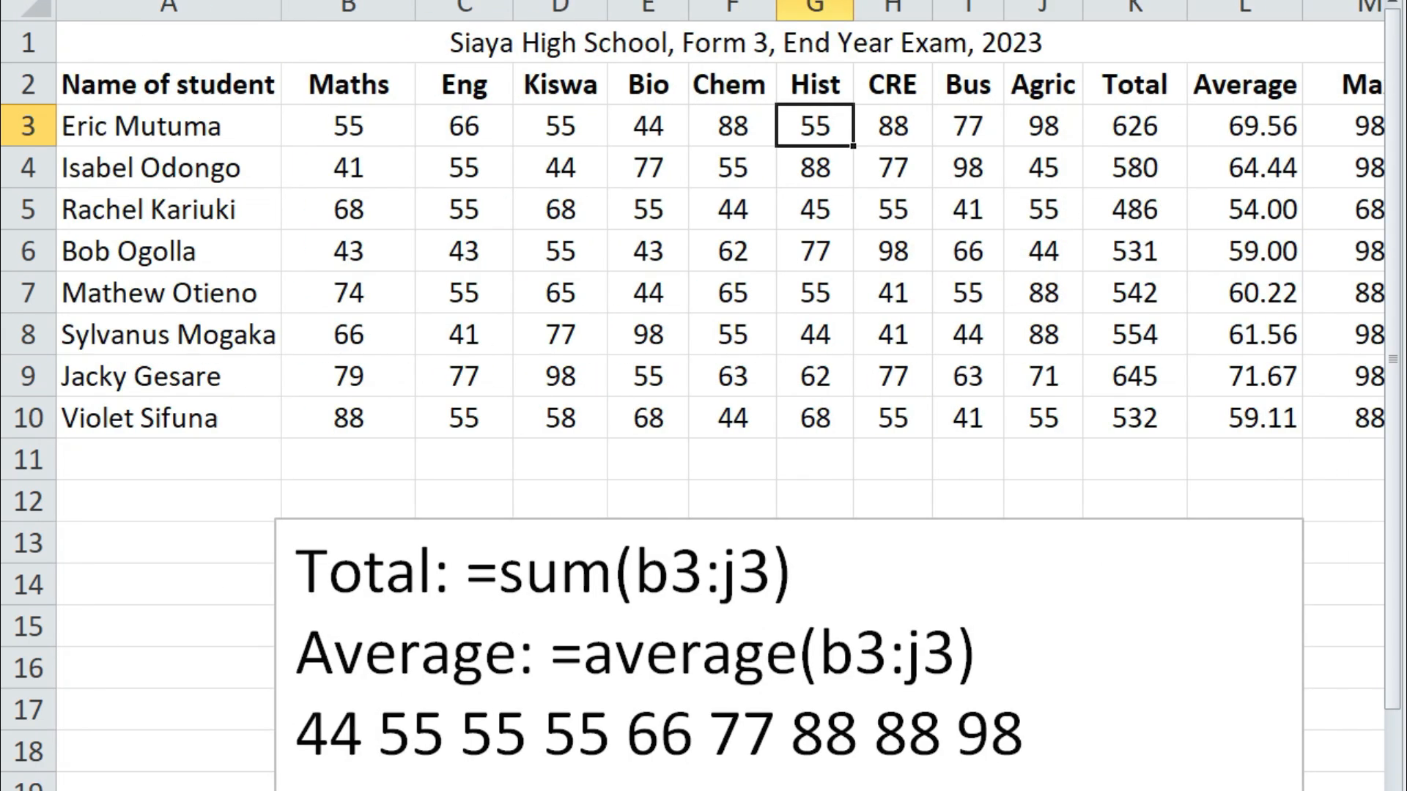
click(353, 132)
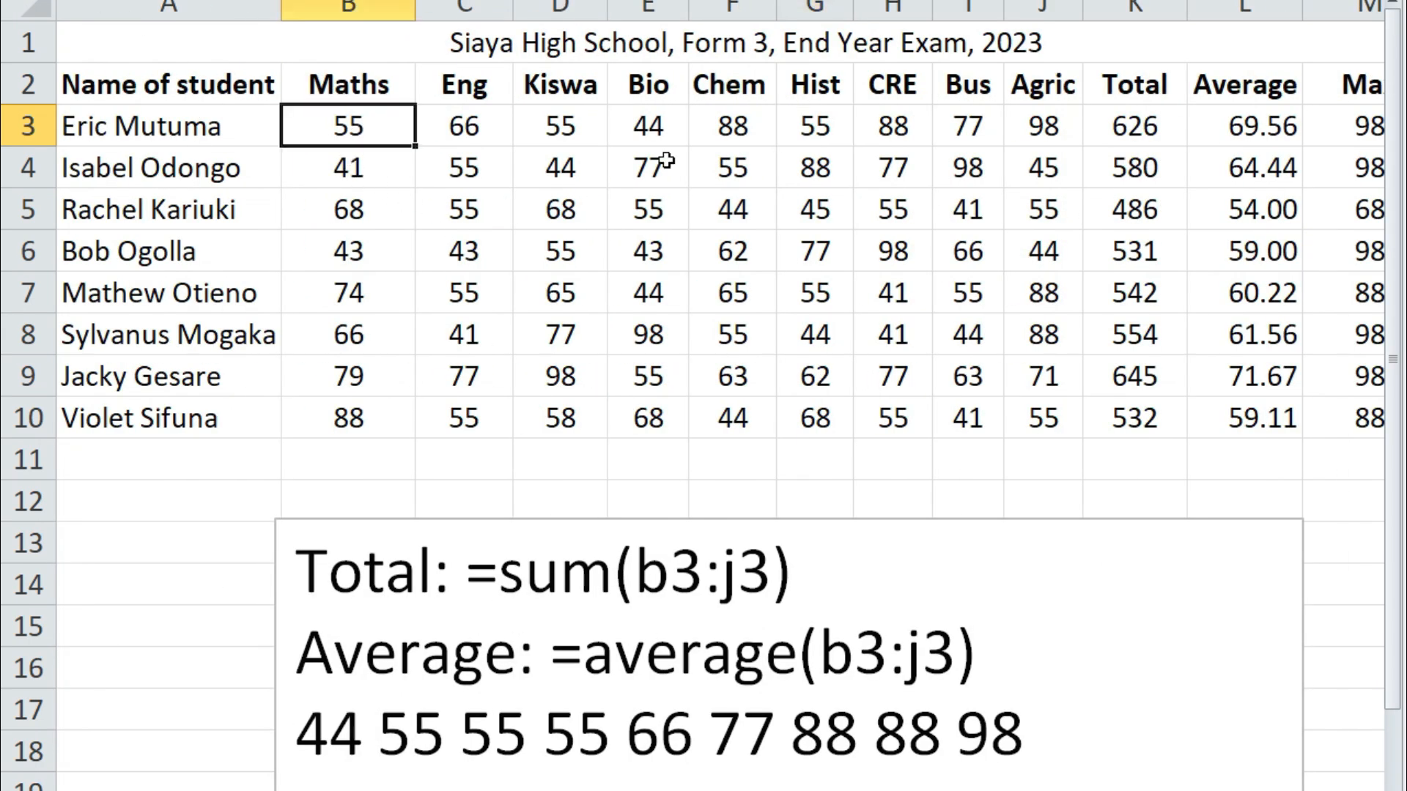
click(827, 132)
click(572, 130)
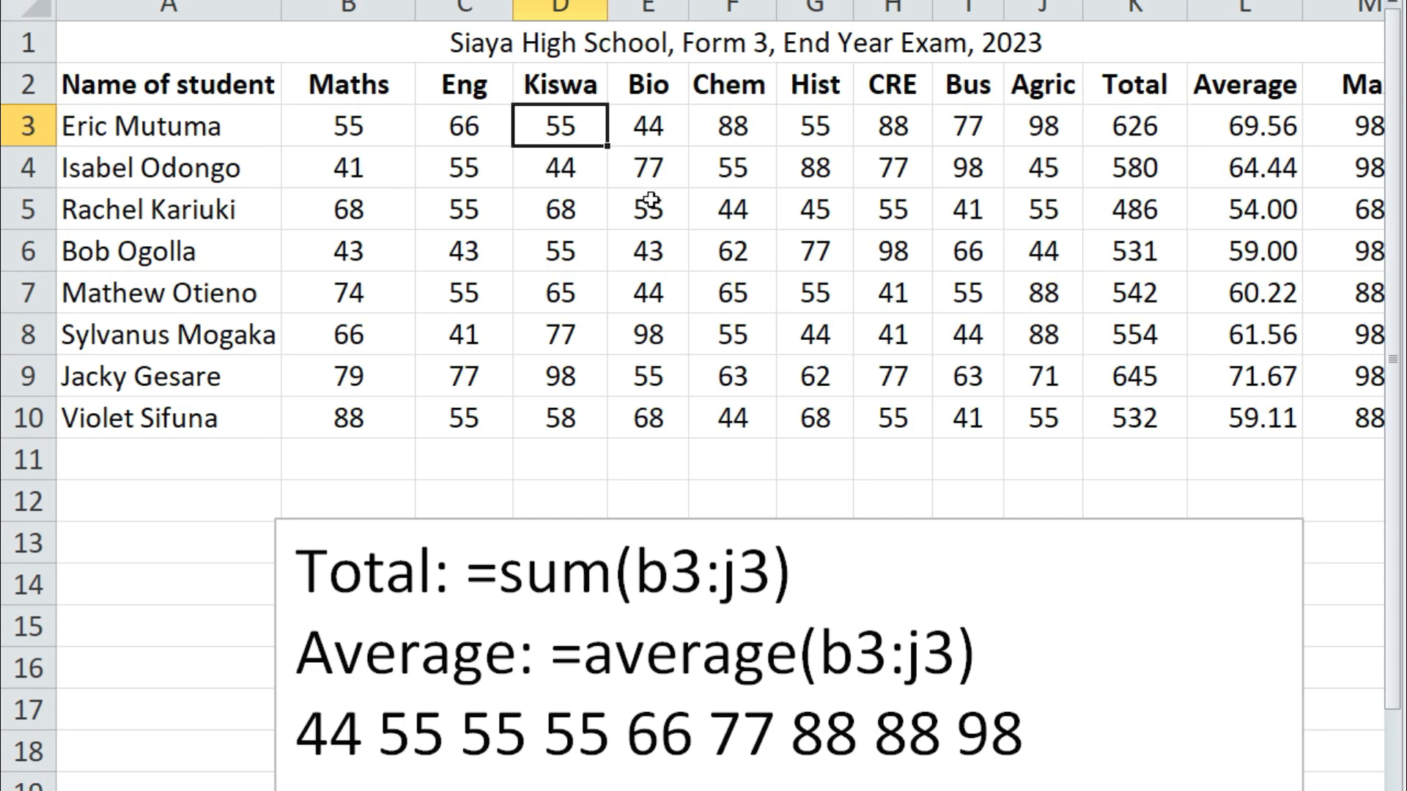
click(643, 168)
click(888, 173)
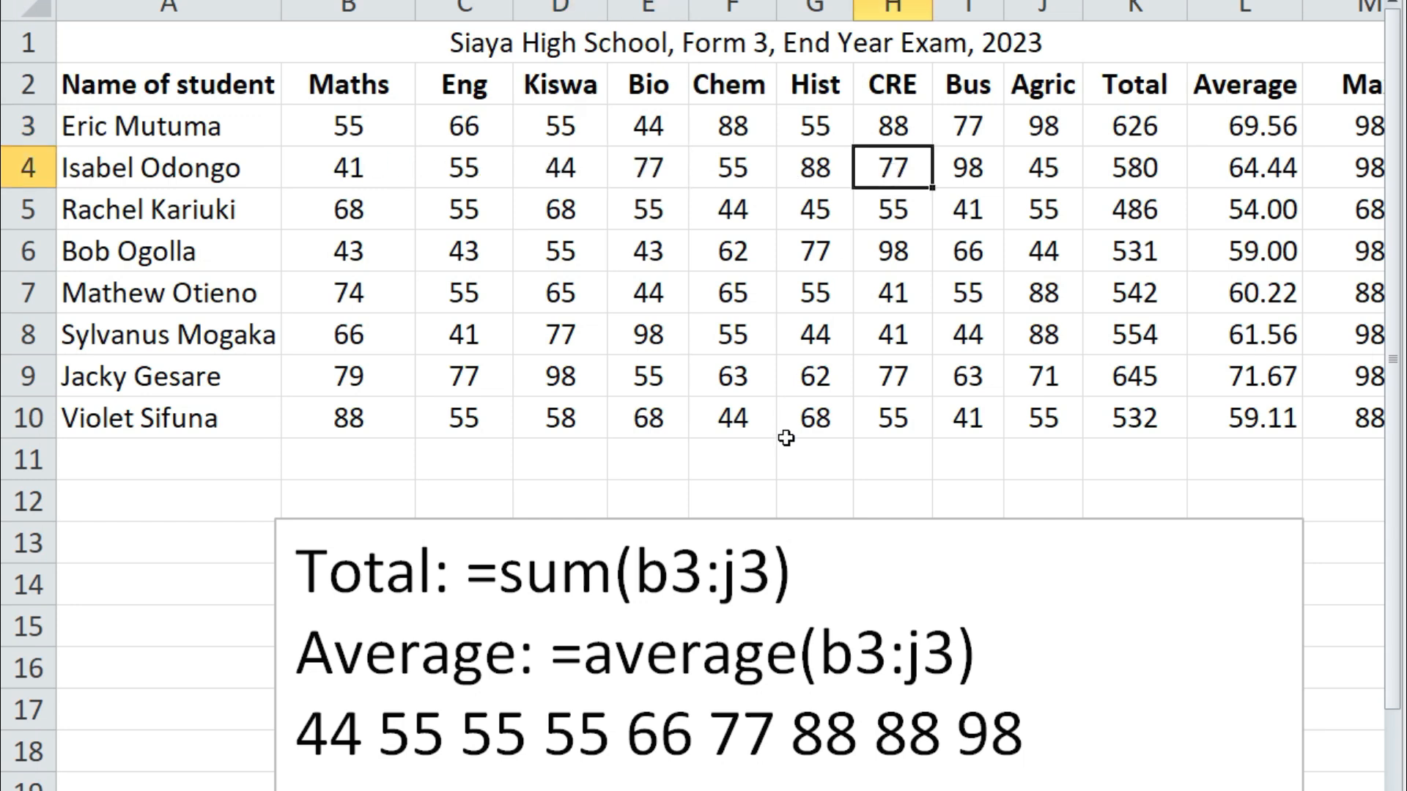
scroll(718, 293, right, 3)
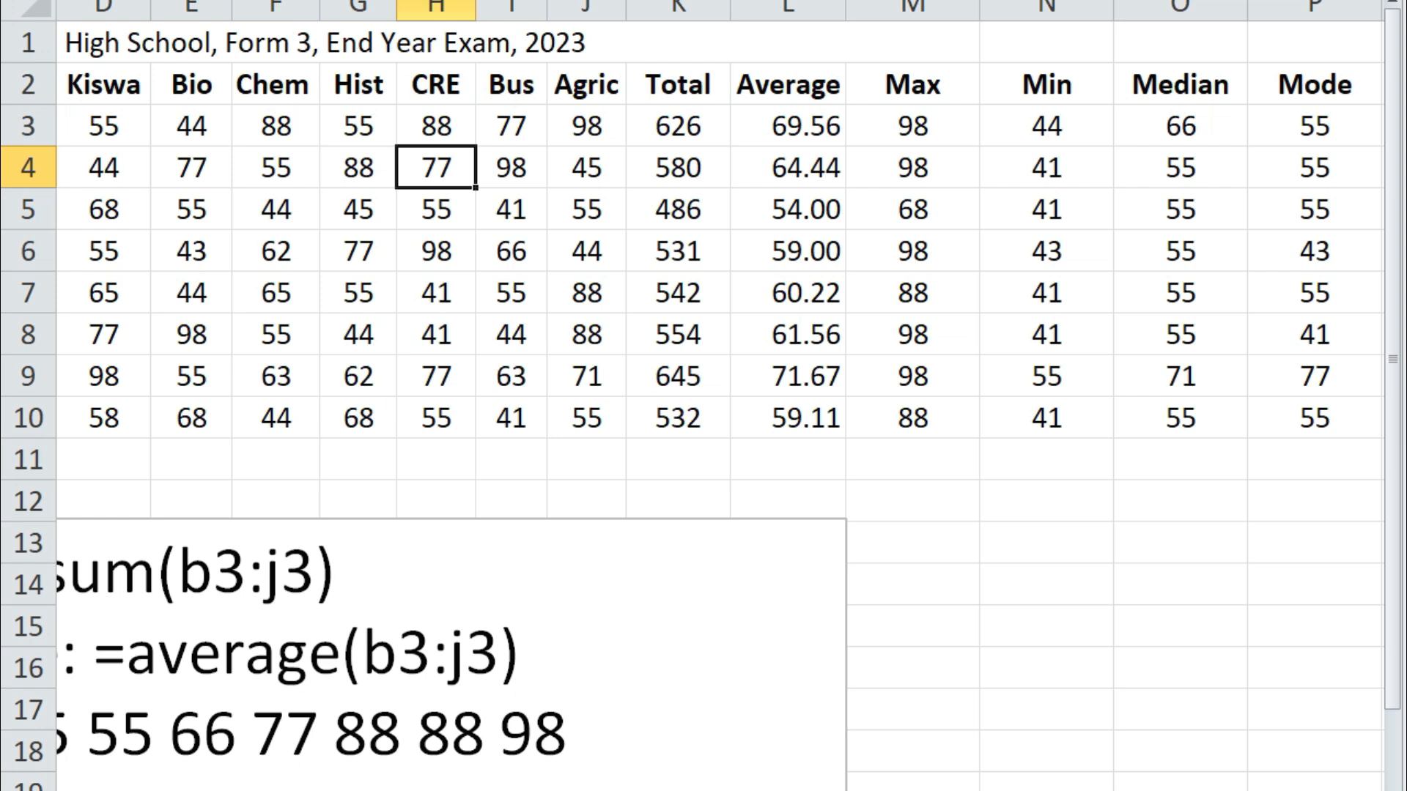
scroll(703, 293, left, 1)
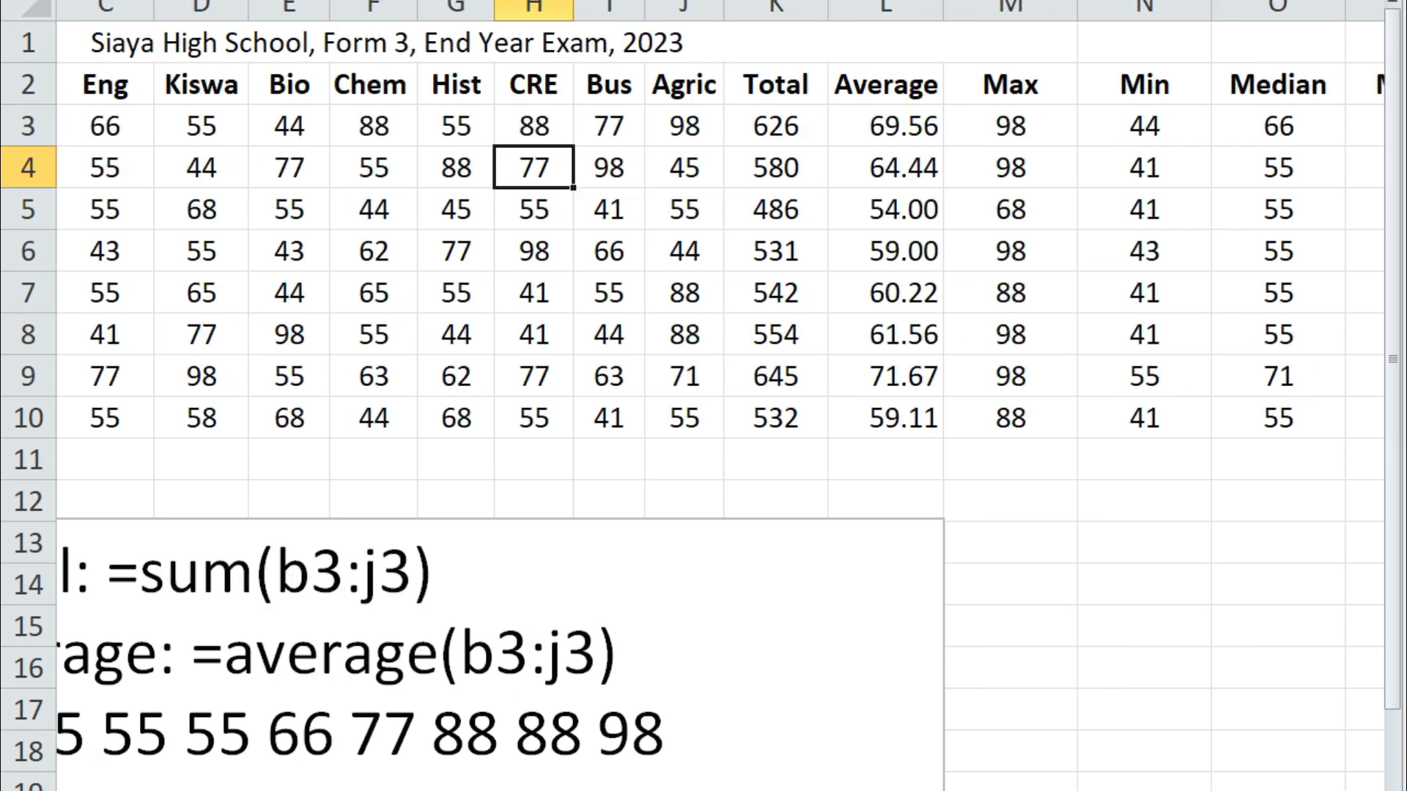
click(111, 170)
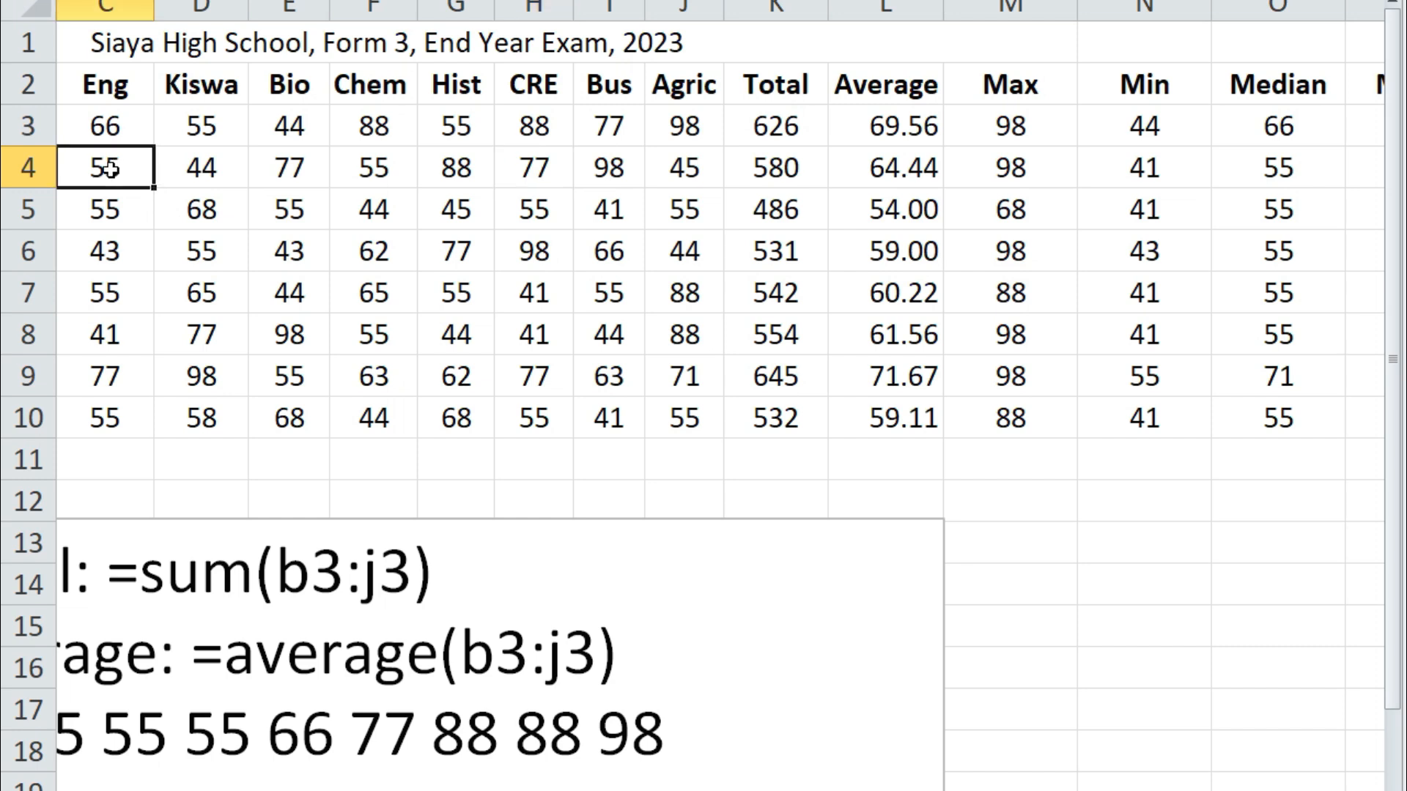
click(373, 170)
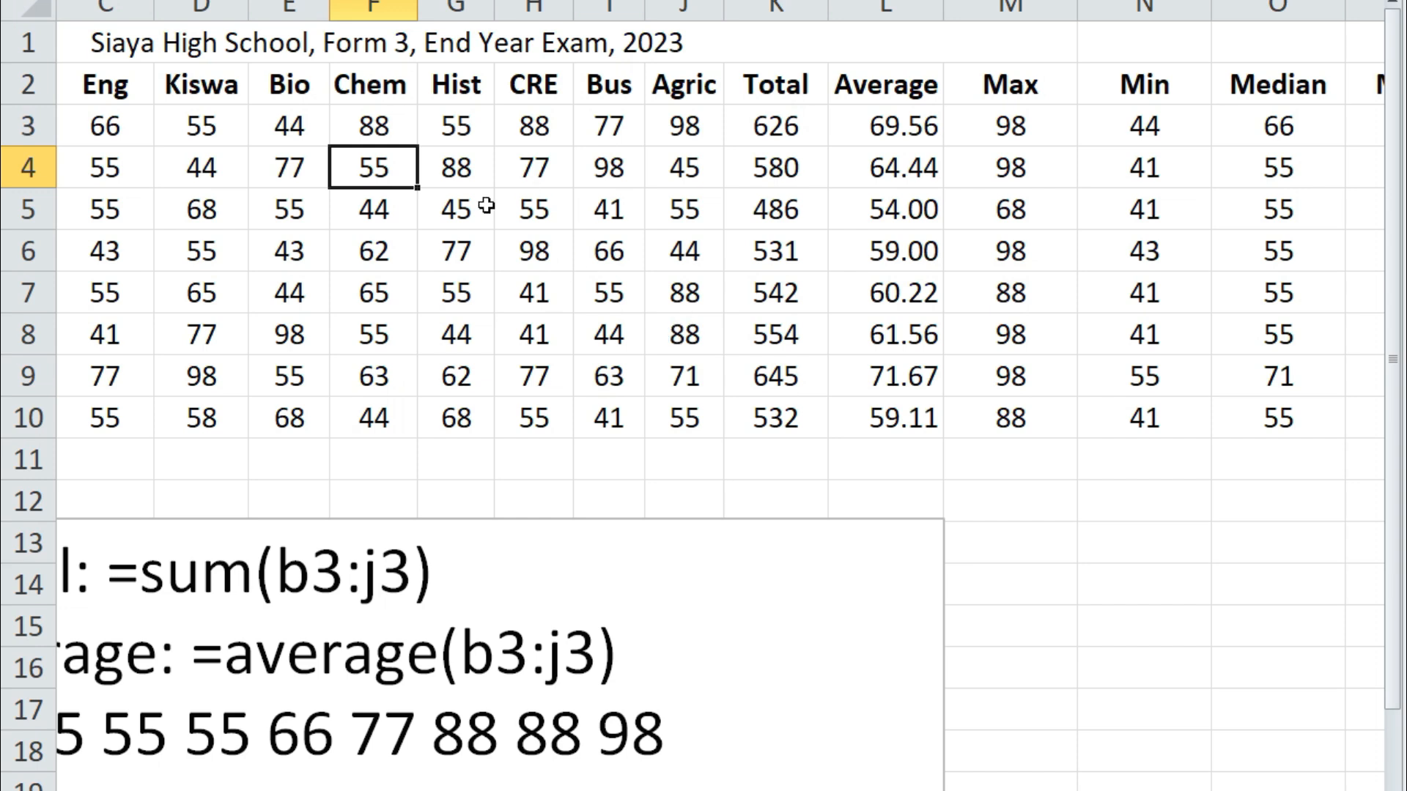
click(546, 166)
click(293, 170)
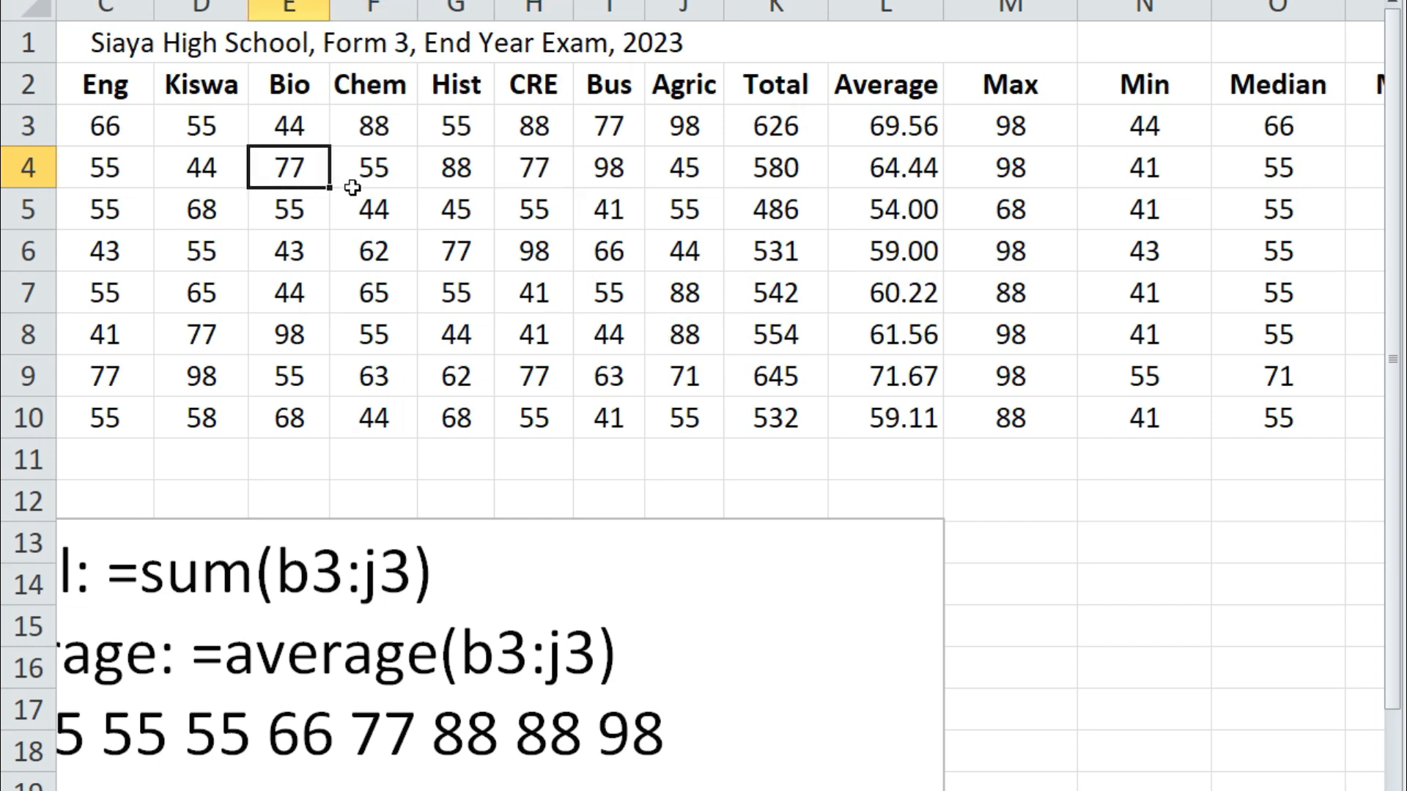
click(383, 170)
click(100, 166)
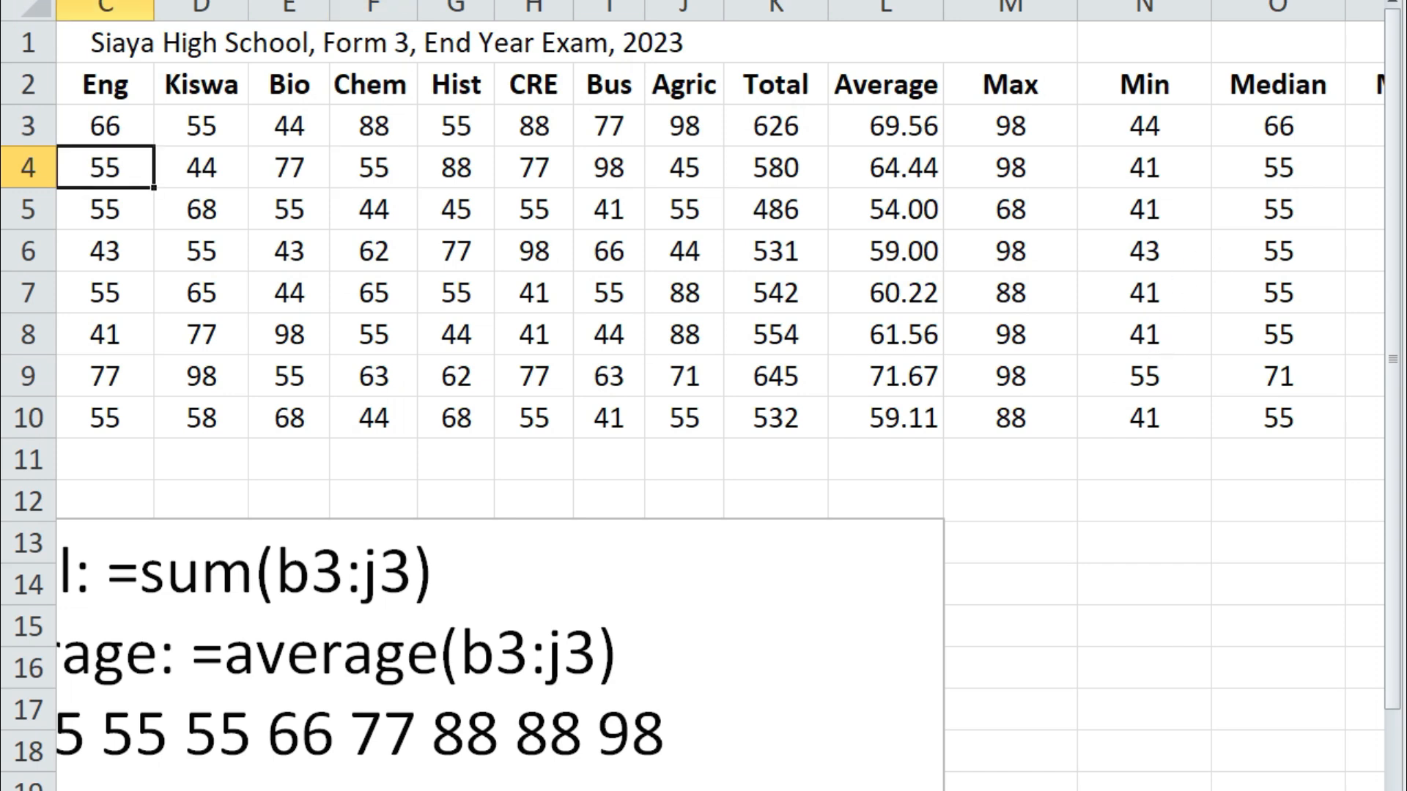
scroll(718, 396, right, 1)
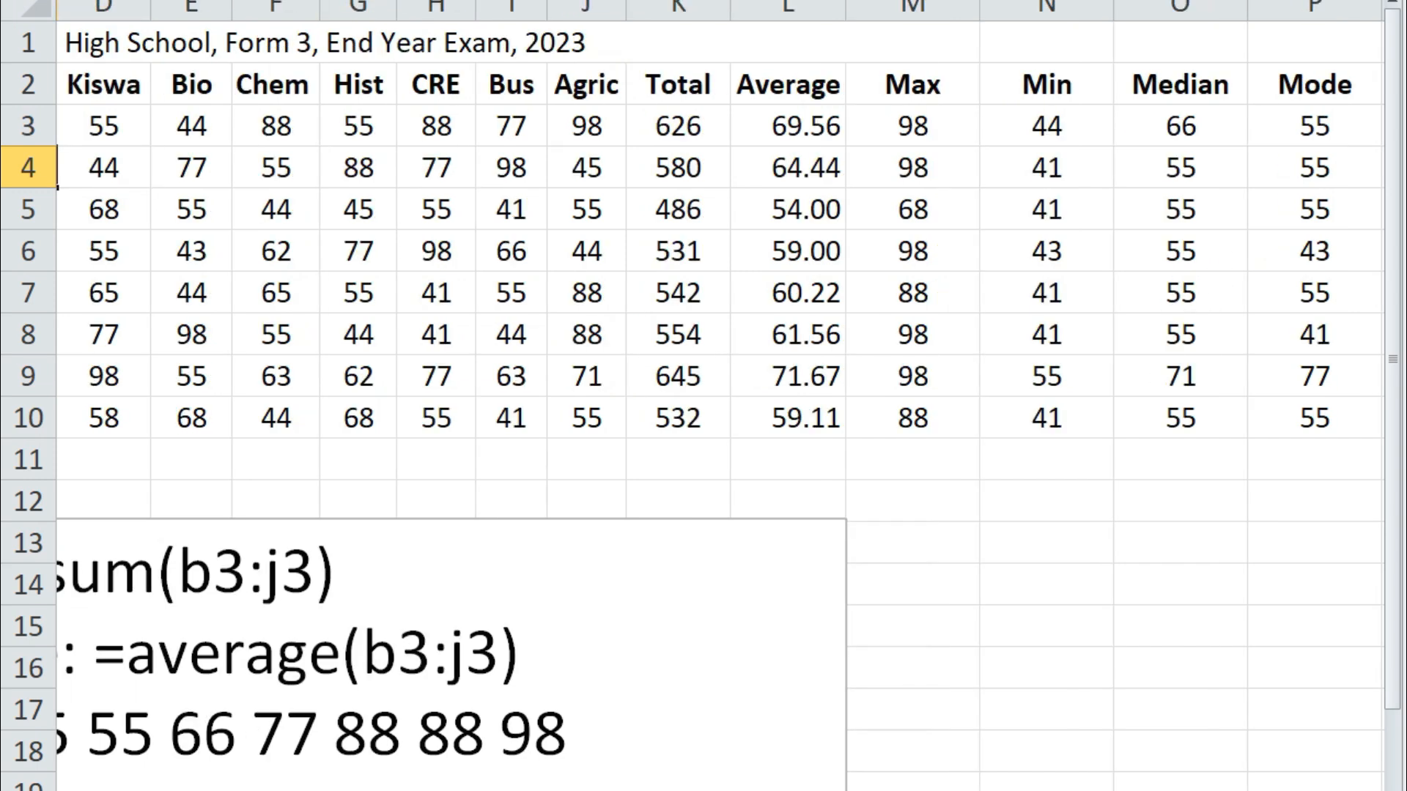
click(1330, 212)
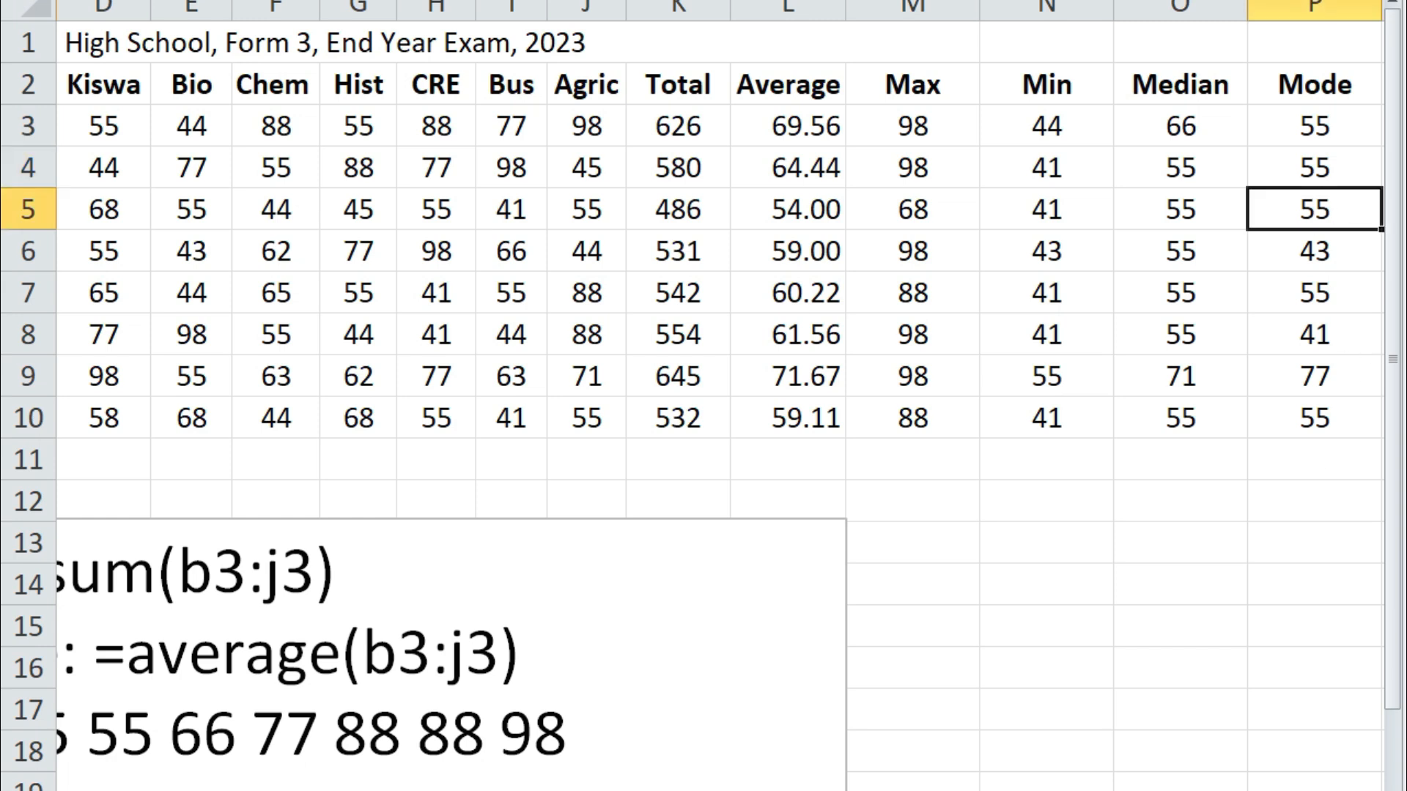
scroll(718, 395, right, 2)
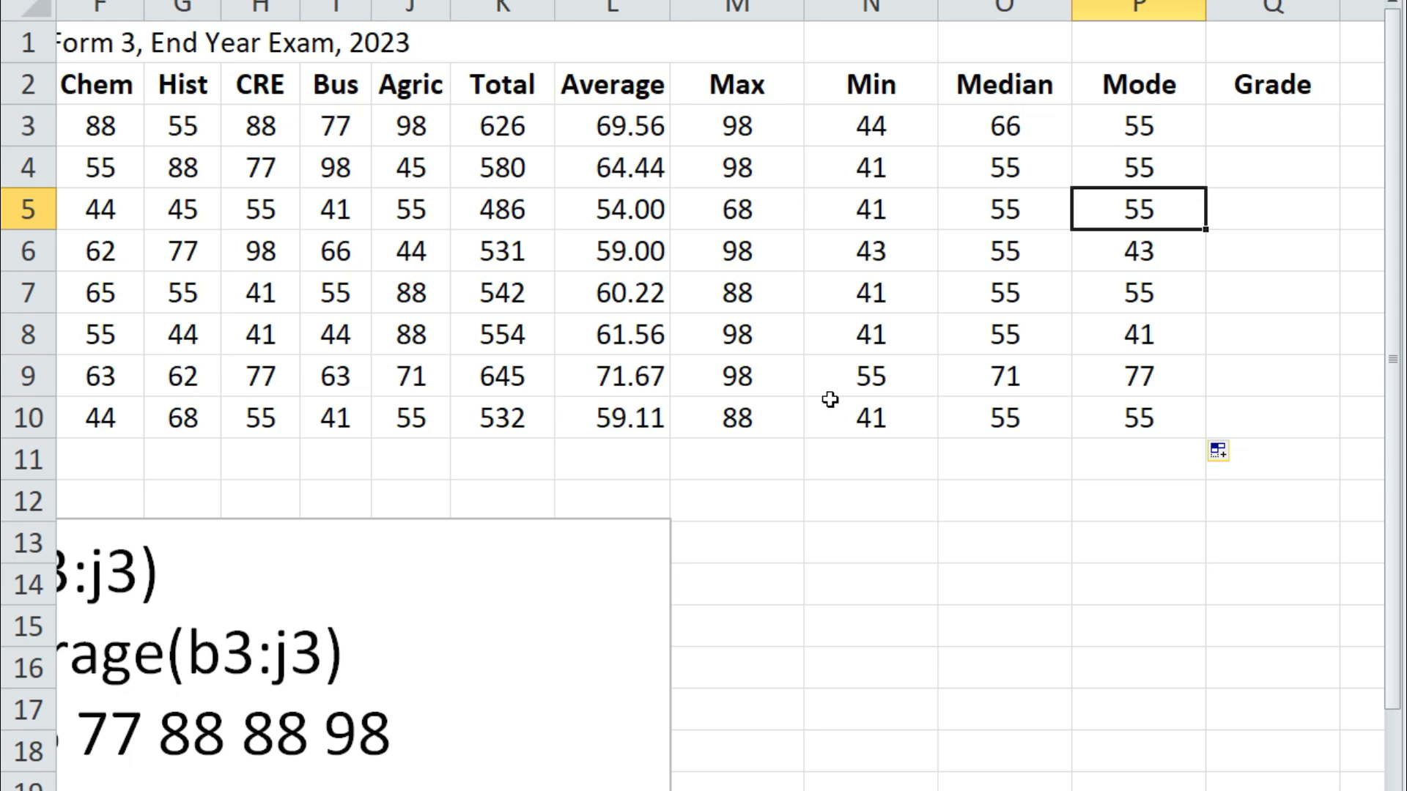
scroll(718, 396, left, 5)
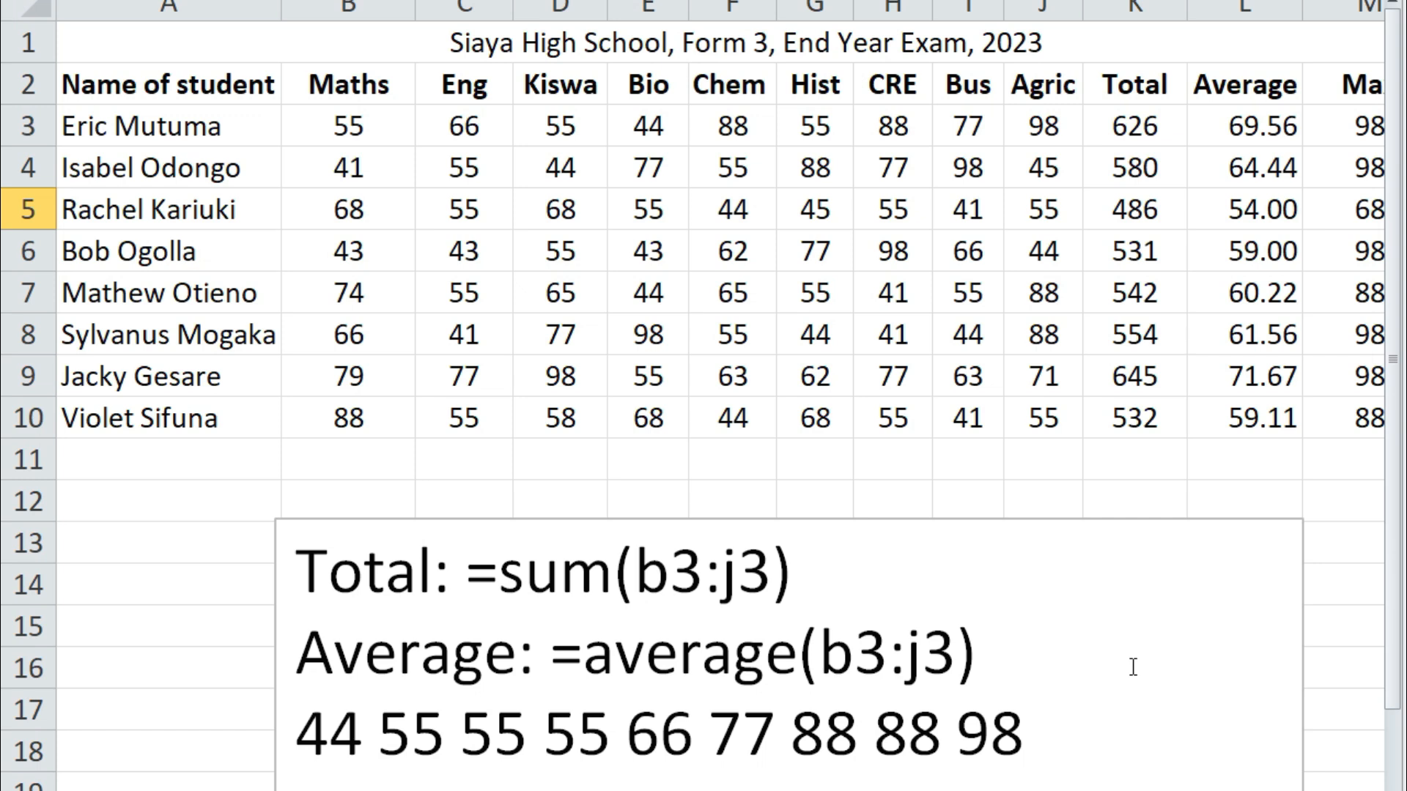
Colour the A1 exam title red and increase its font size two steps
click(652, 45)
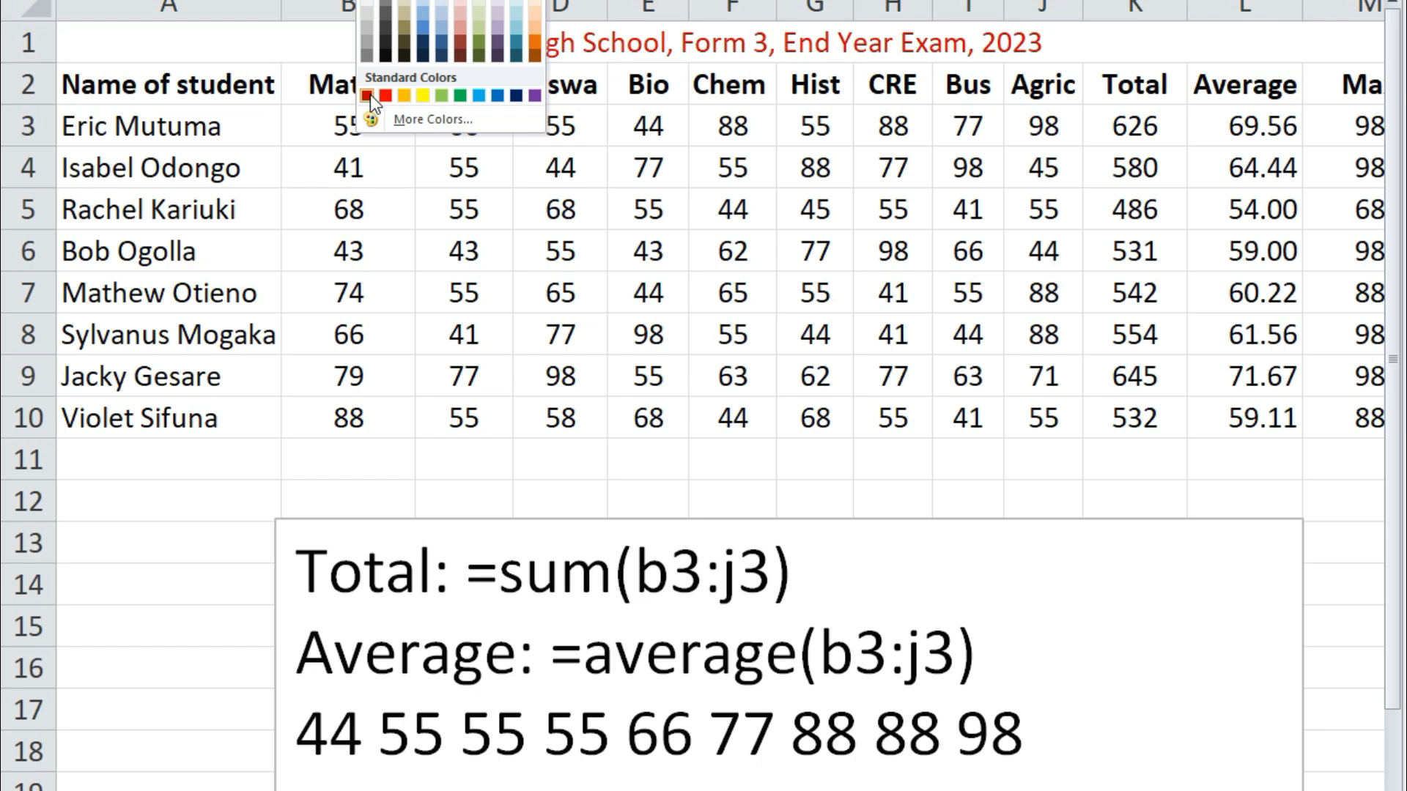
click(371, 95)
click(356, 77)
click(355, 76)
click(355, 76)
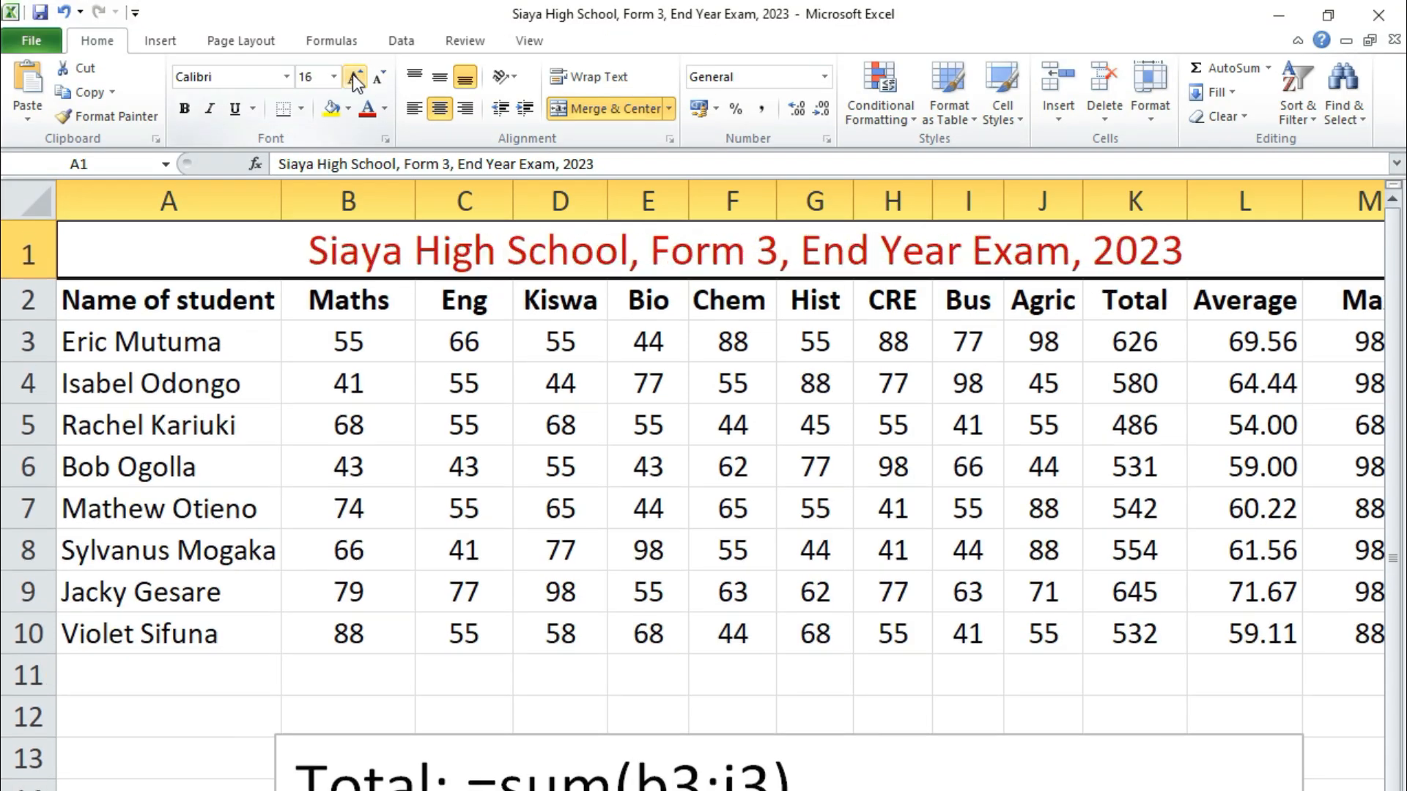
click(355, 77)
click(1200, 686)
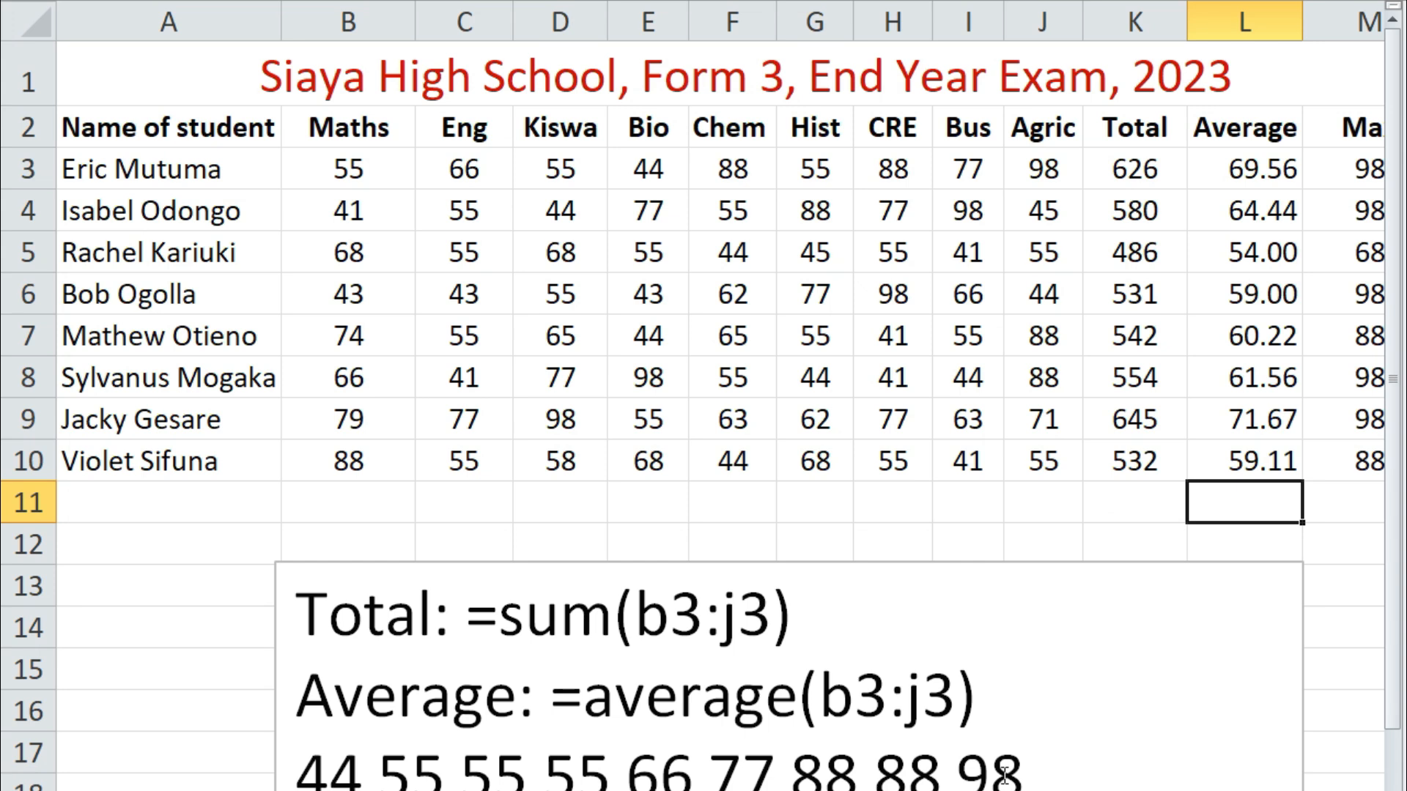
scroll(720, 396, right, 5)
scroll(720, 396, left, 4)
scroll(720, 396, left, 1)
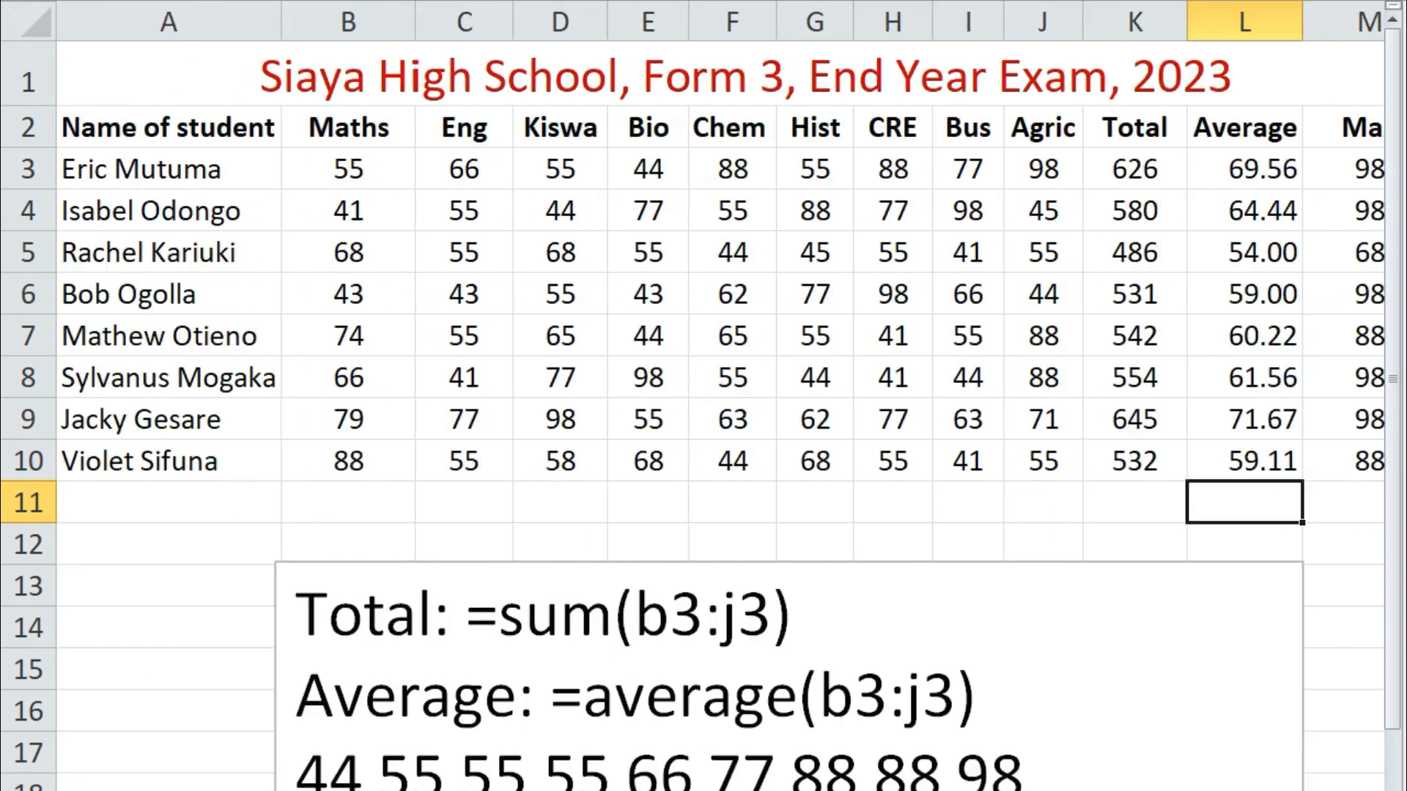
scroll(720, 396, right, 5)
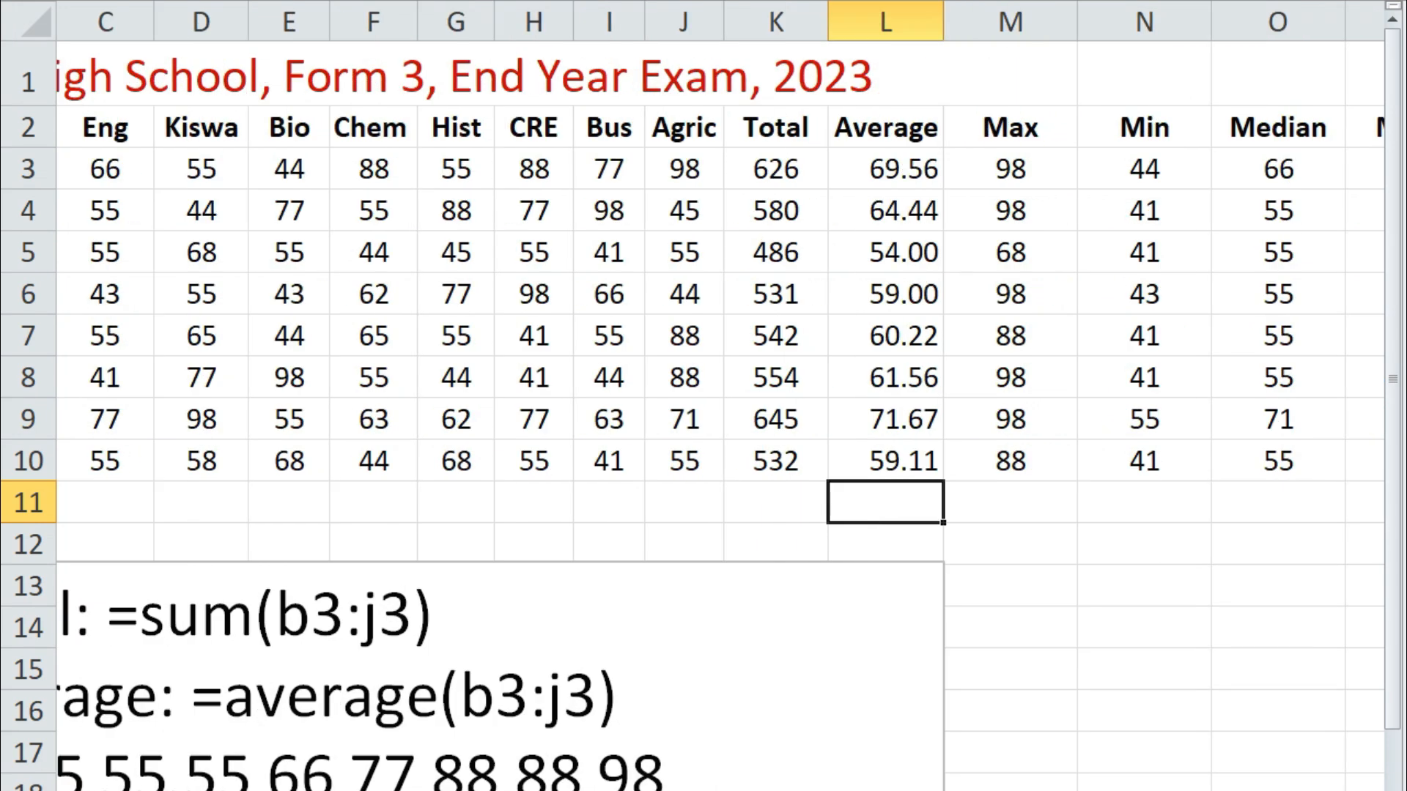
scroll(721, 395, left, 5)
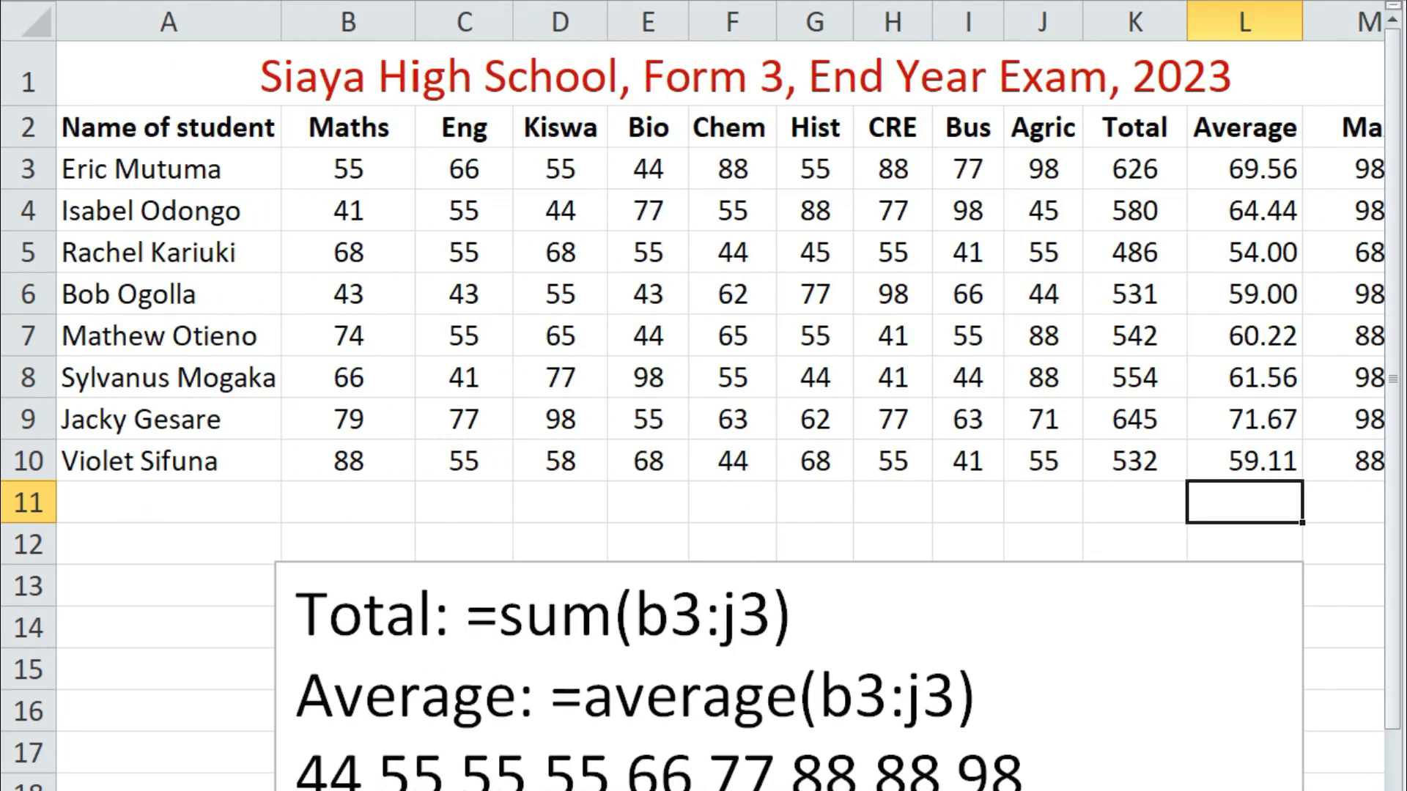